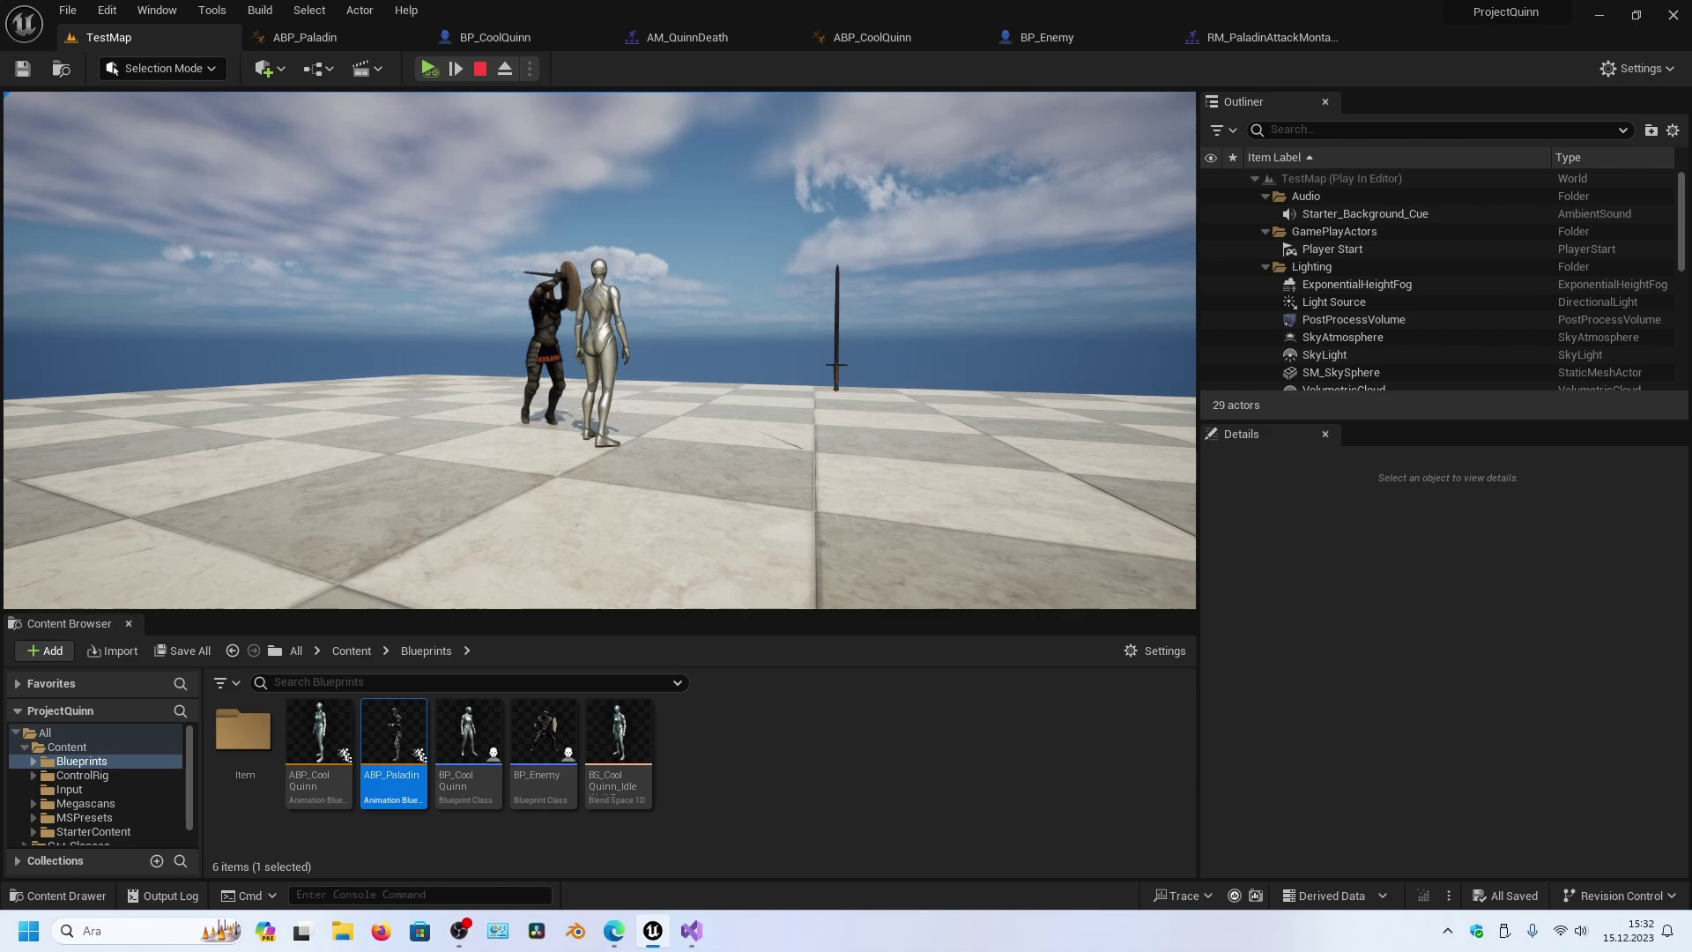
- Play-test the sword attacks in TestMap twice, stopping each session with Esc
click(599, 353)
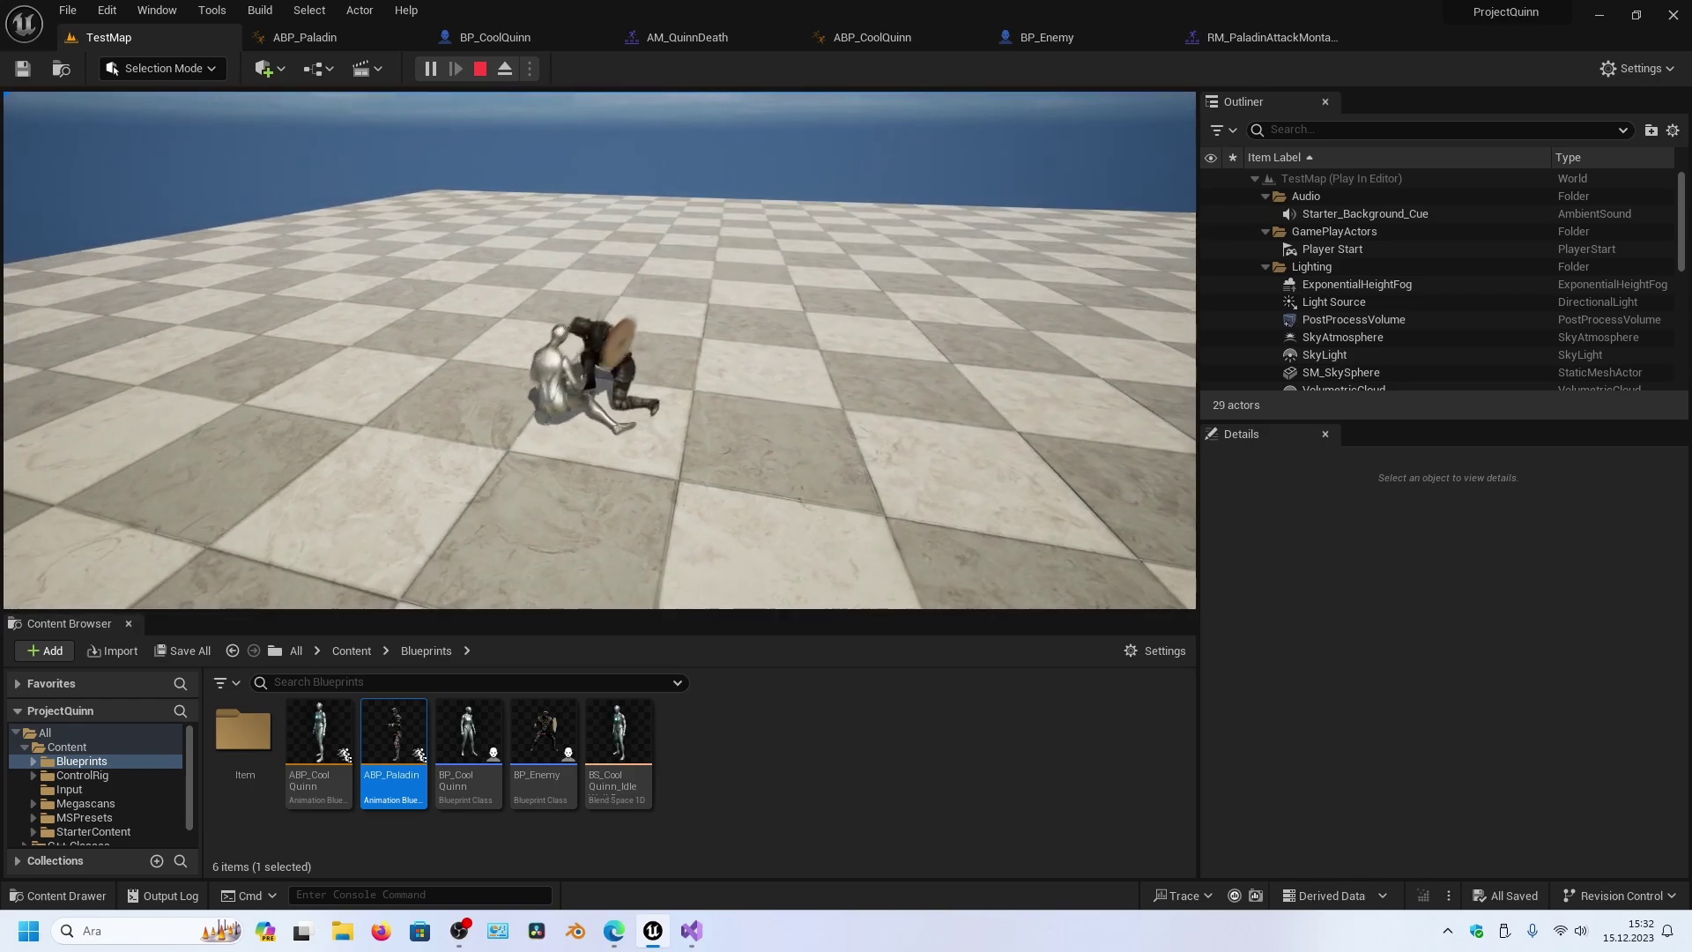
key(Escape)
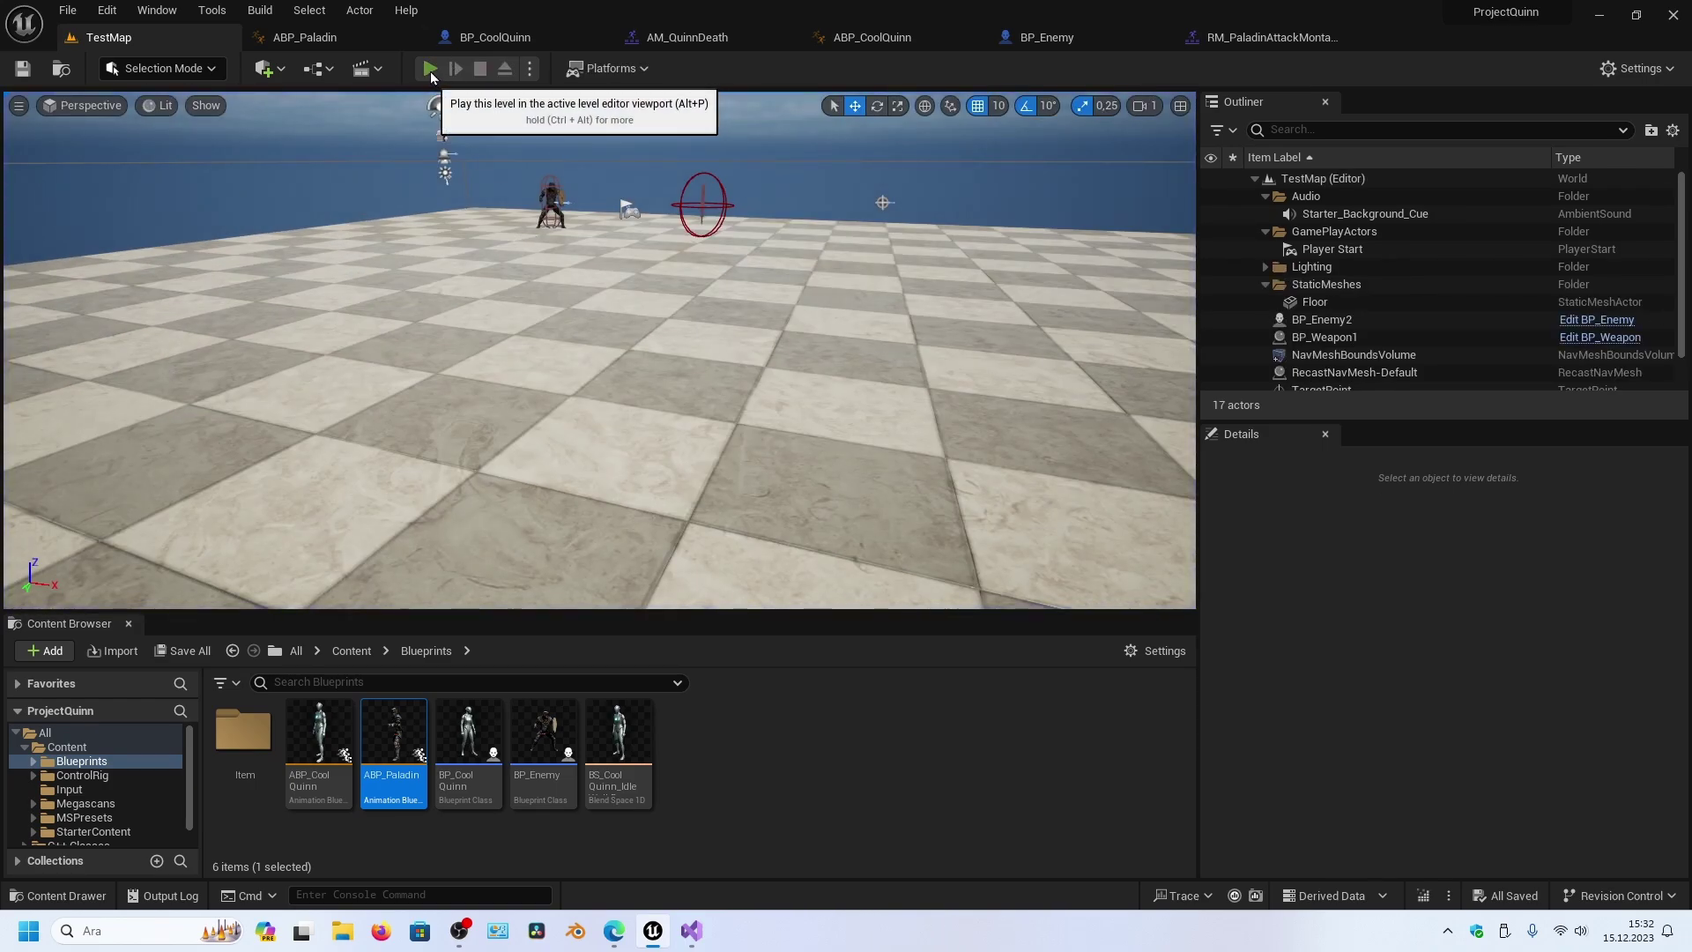
click(430, 69)
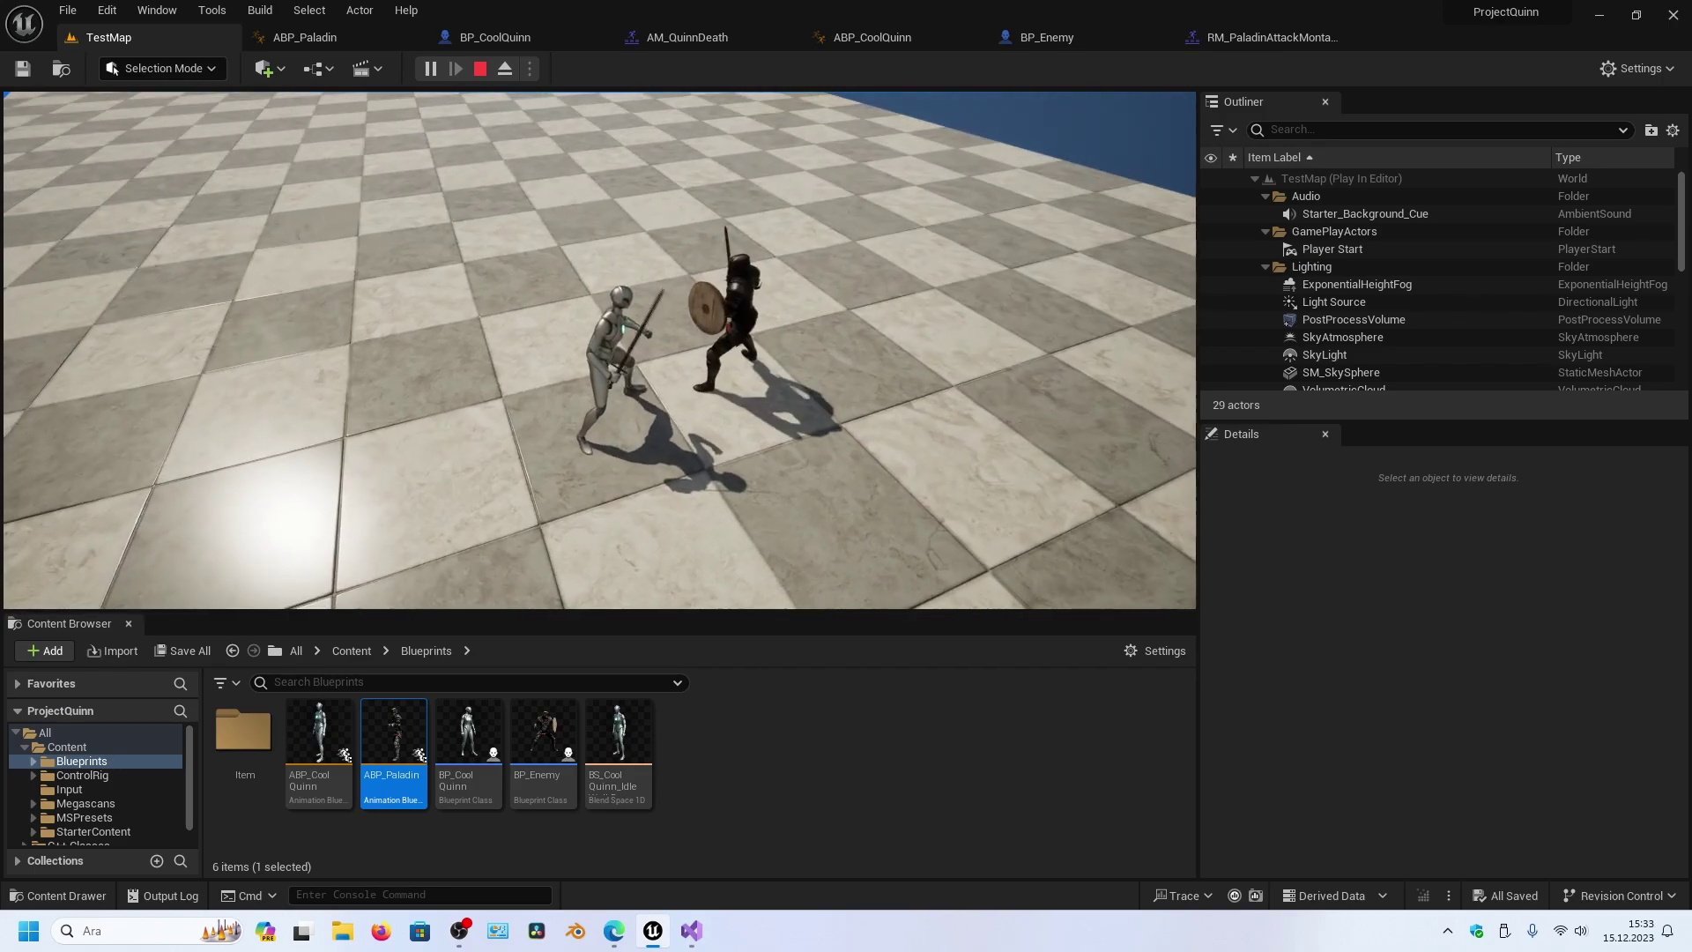
key(Escape)
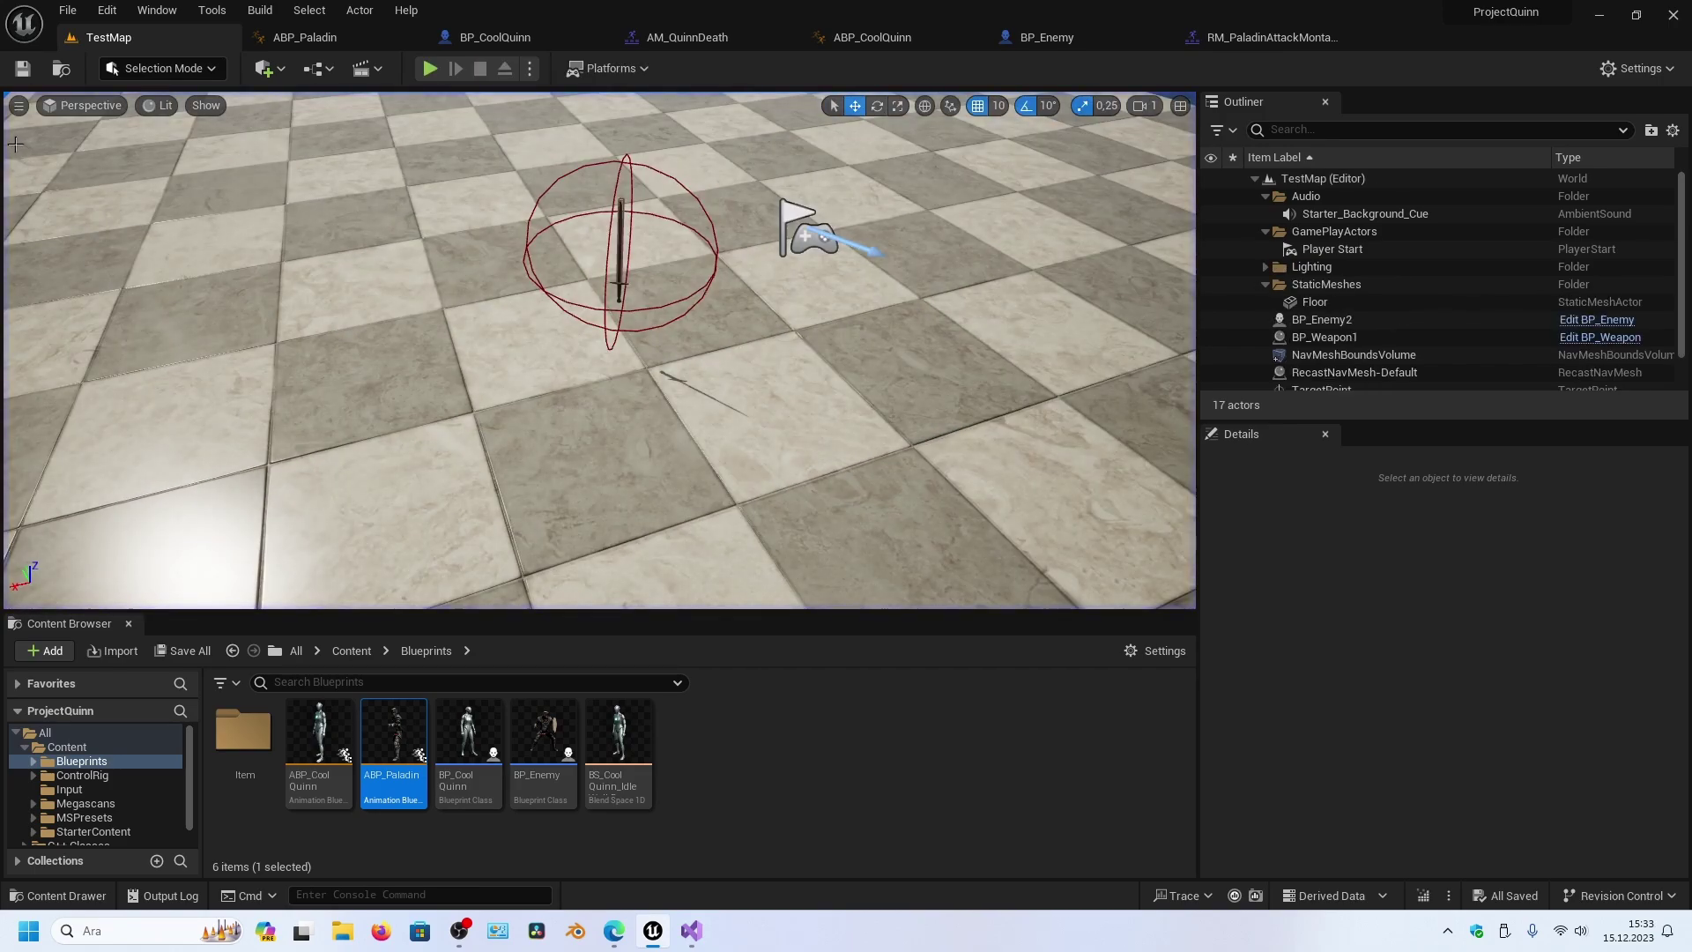
click(157, 10)
- Search the Marketplace for 'realistic starter', open Realistic Starter VFX Pack Vol 2, then cancel adding it
click(251, 479)
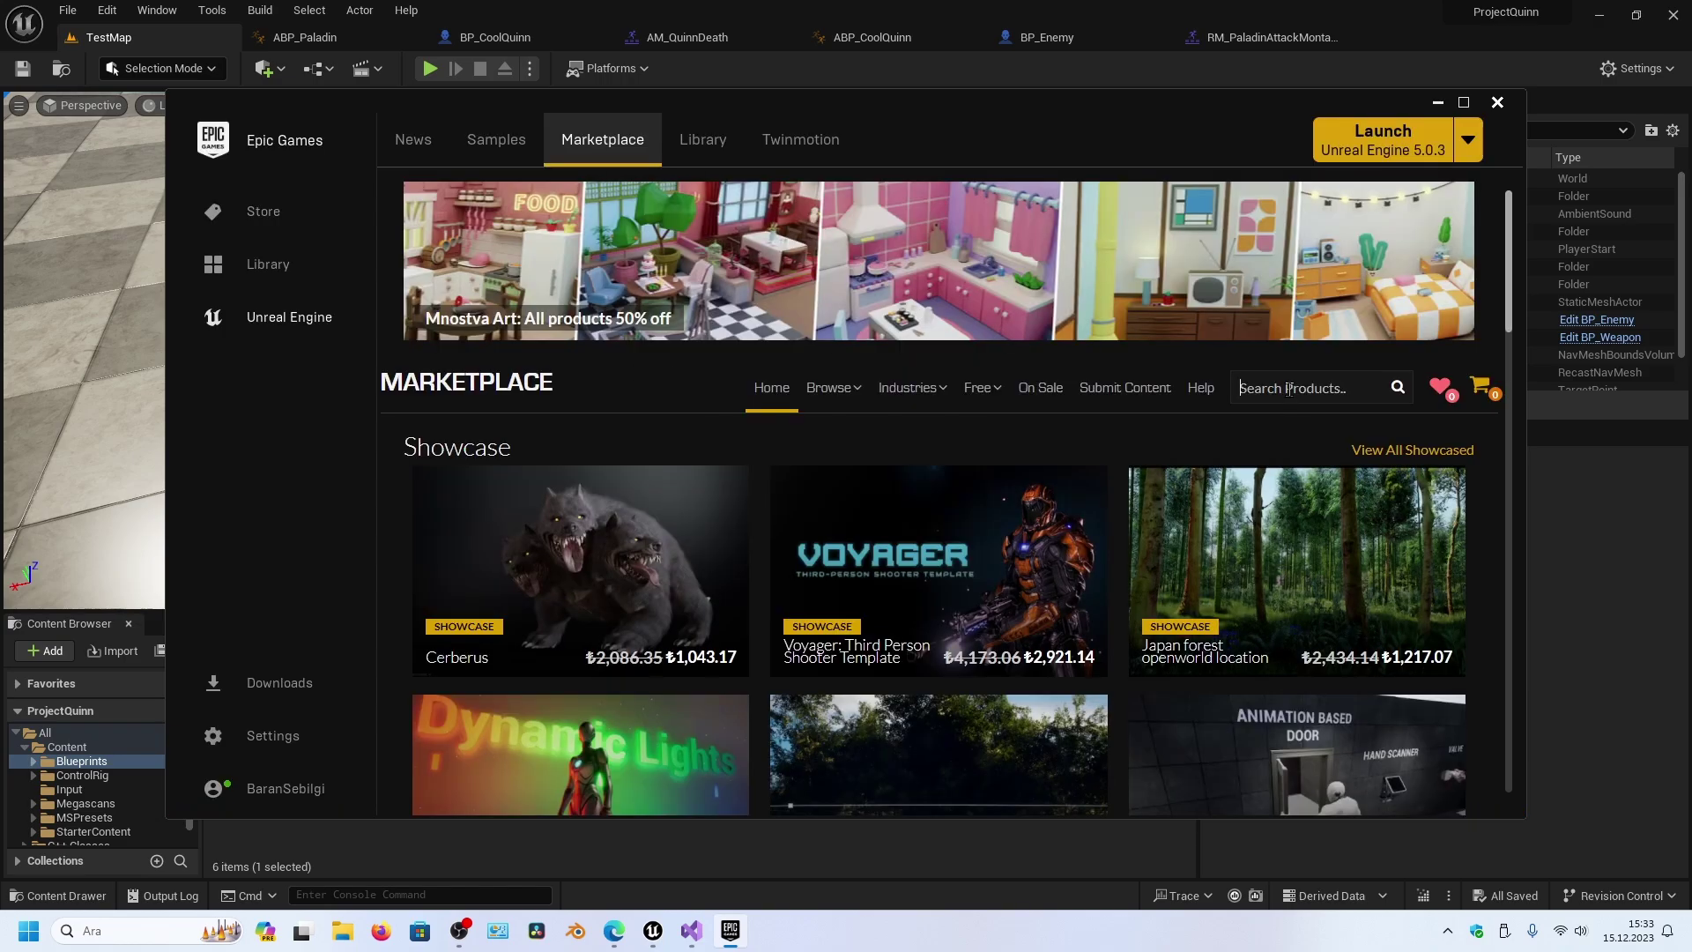
text(realistic)
text( starter)
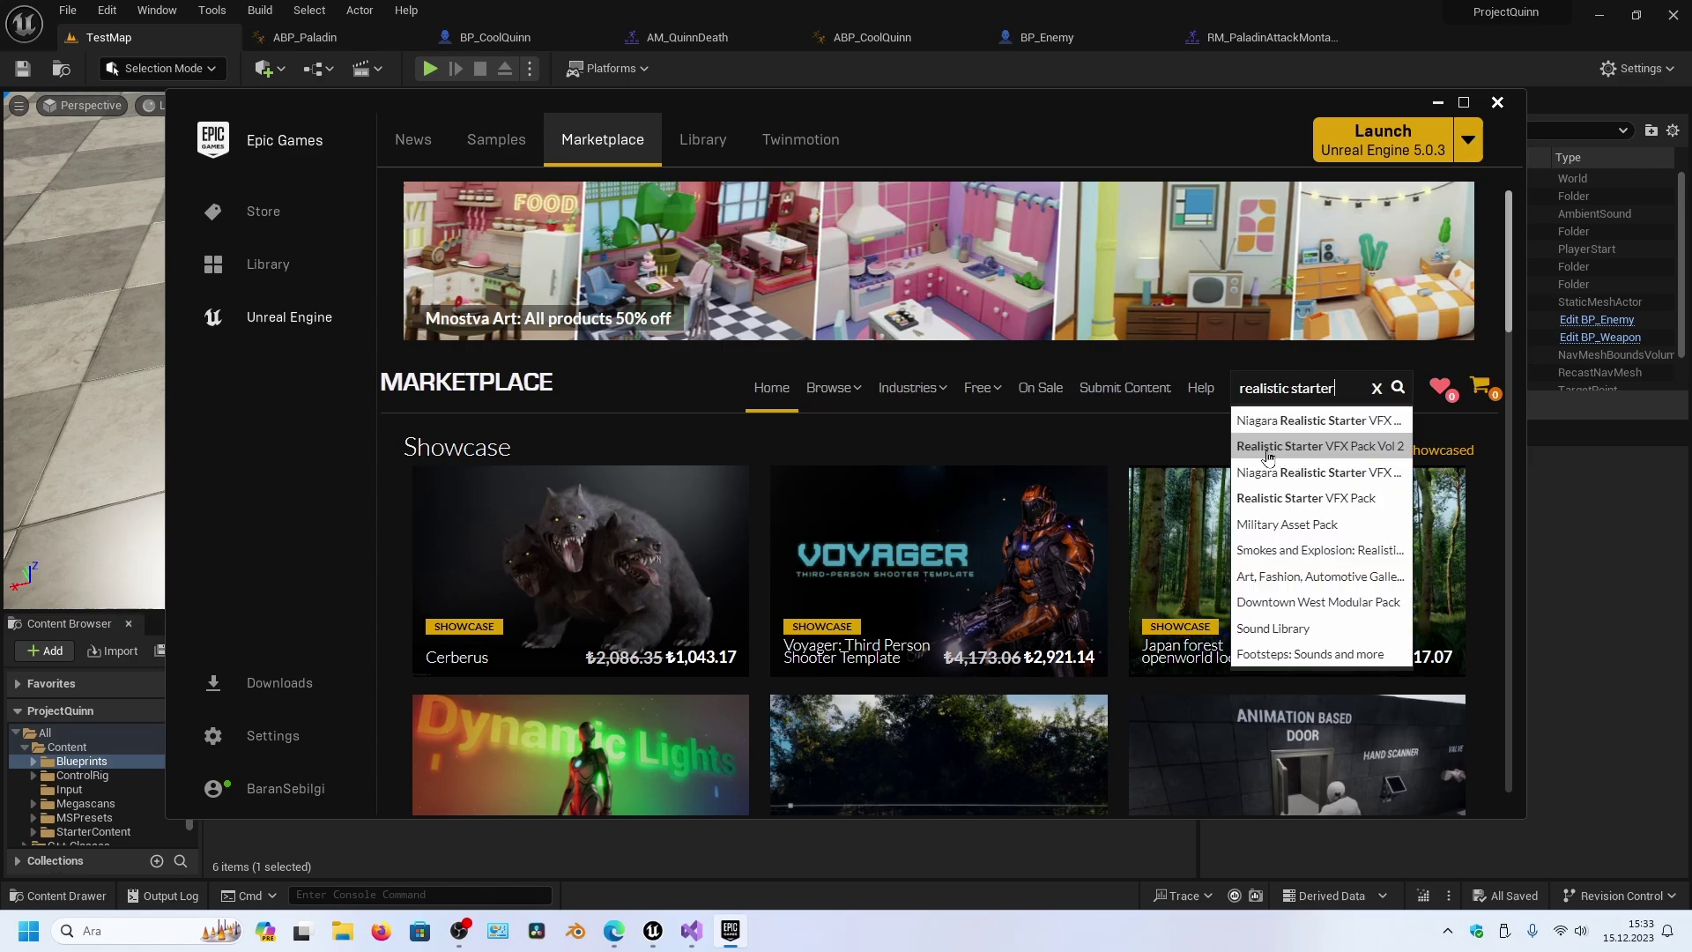
click(1362, 449)
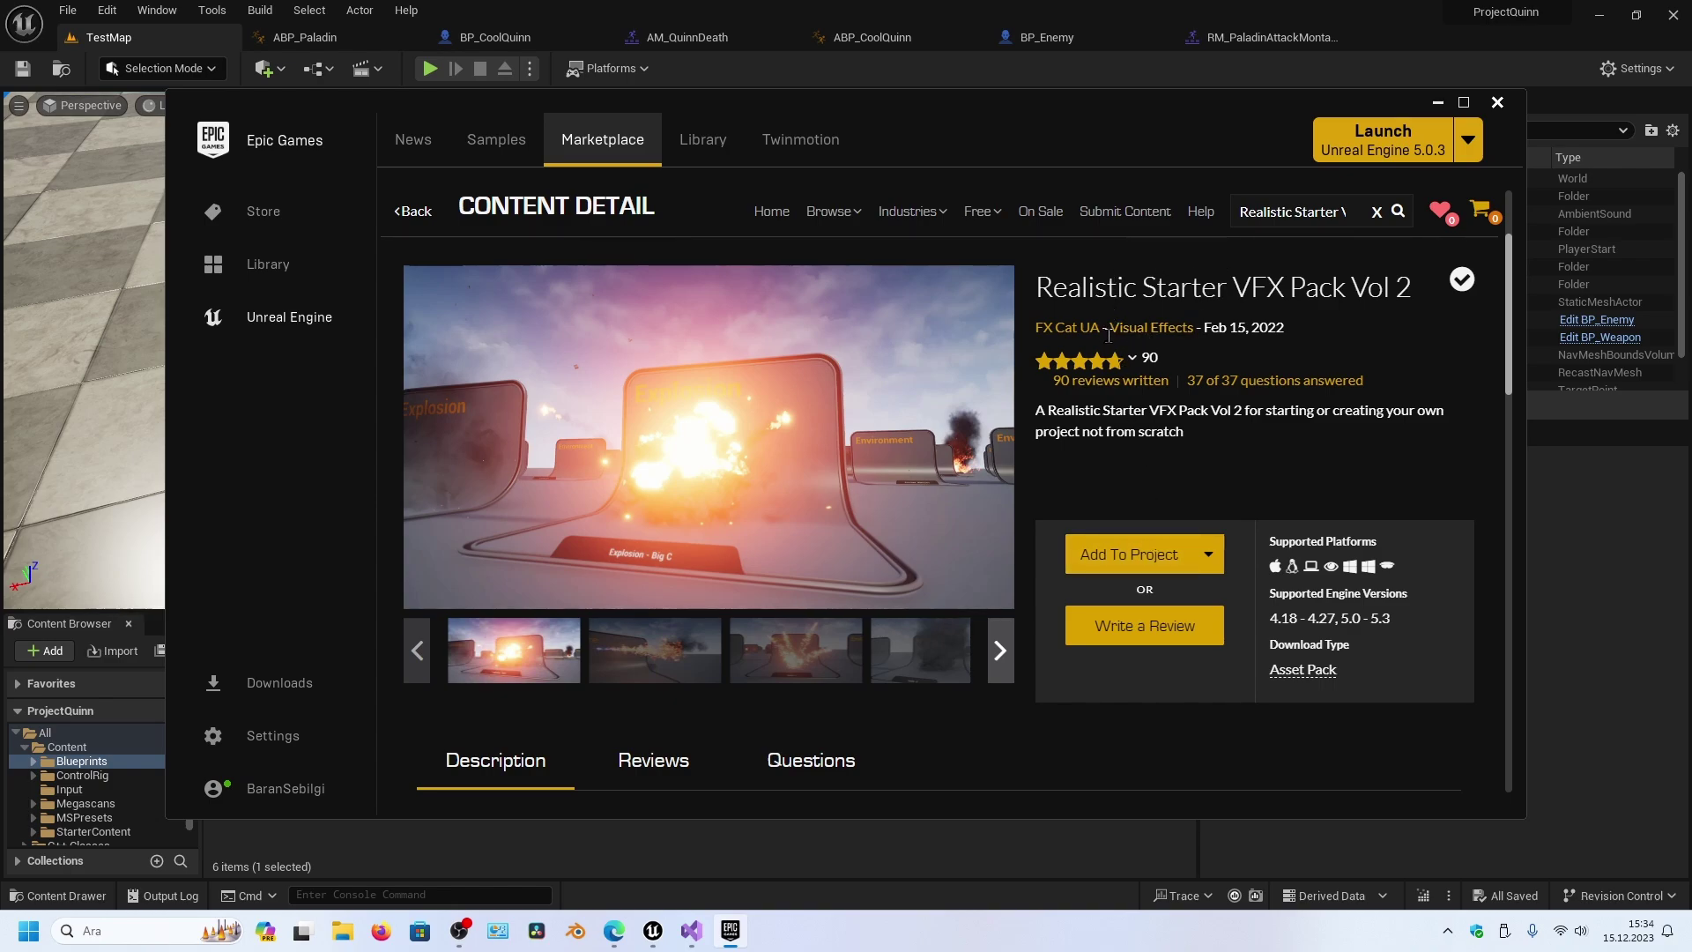
click(1117, 557)
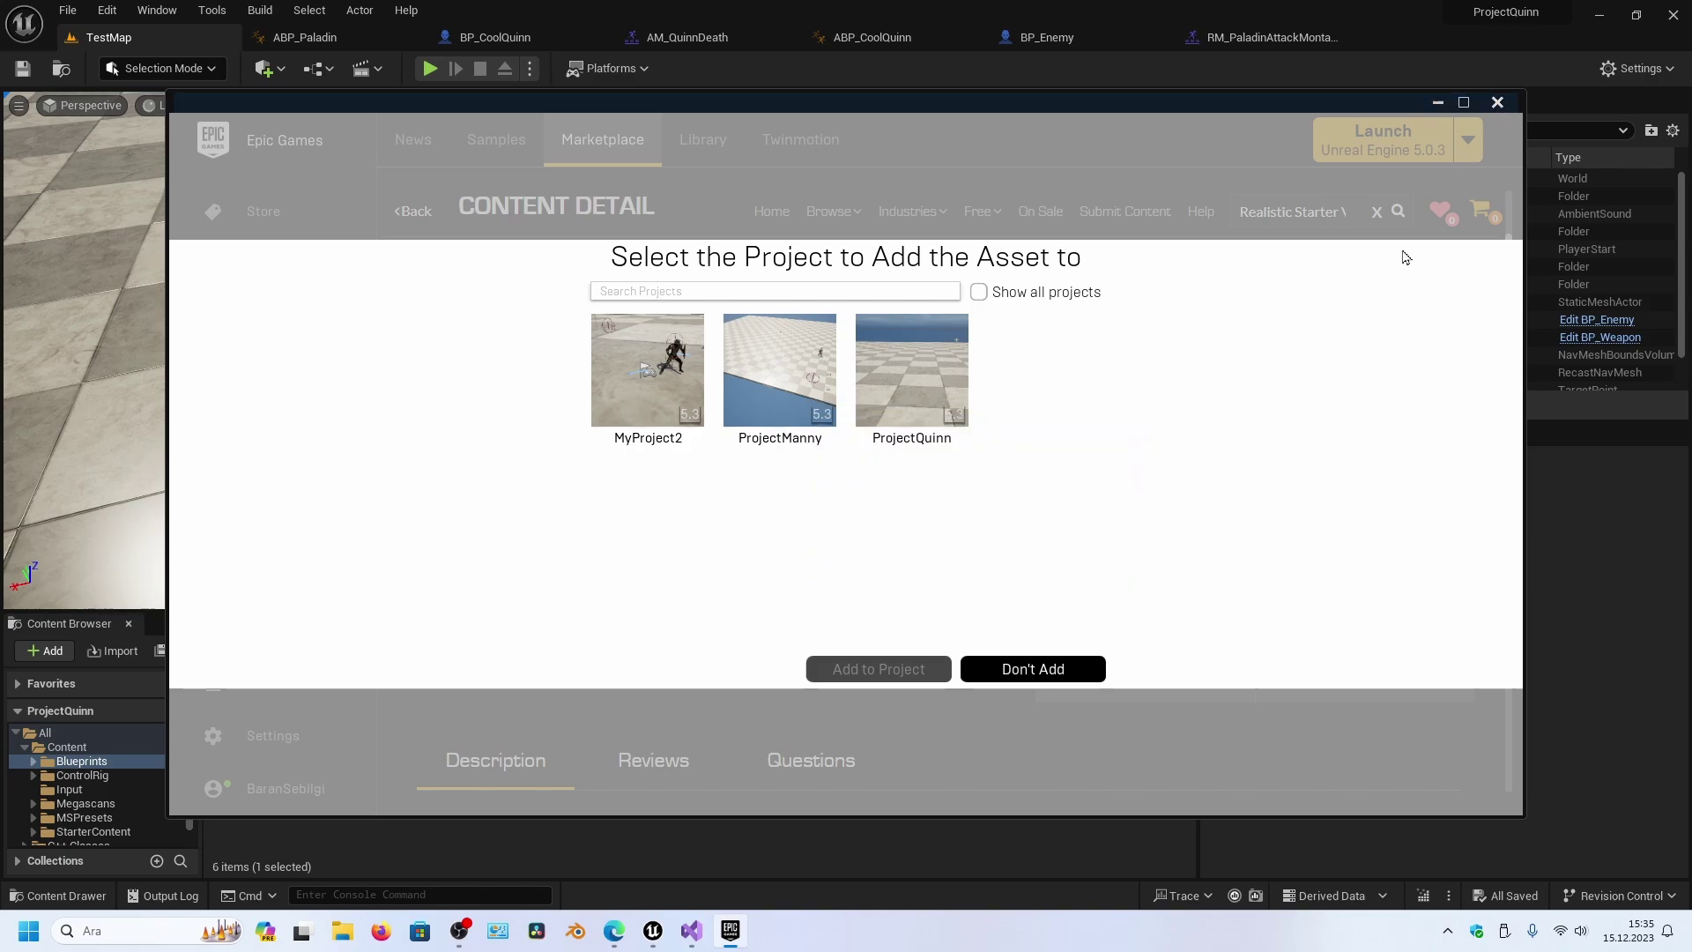
click(1458, 176)
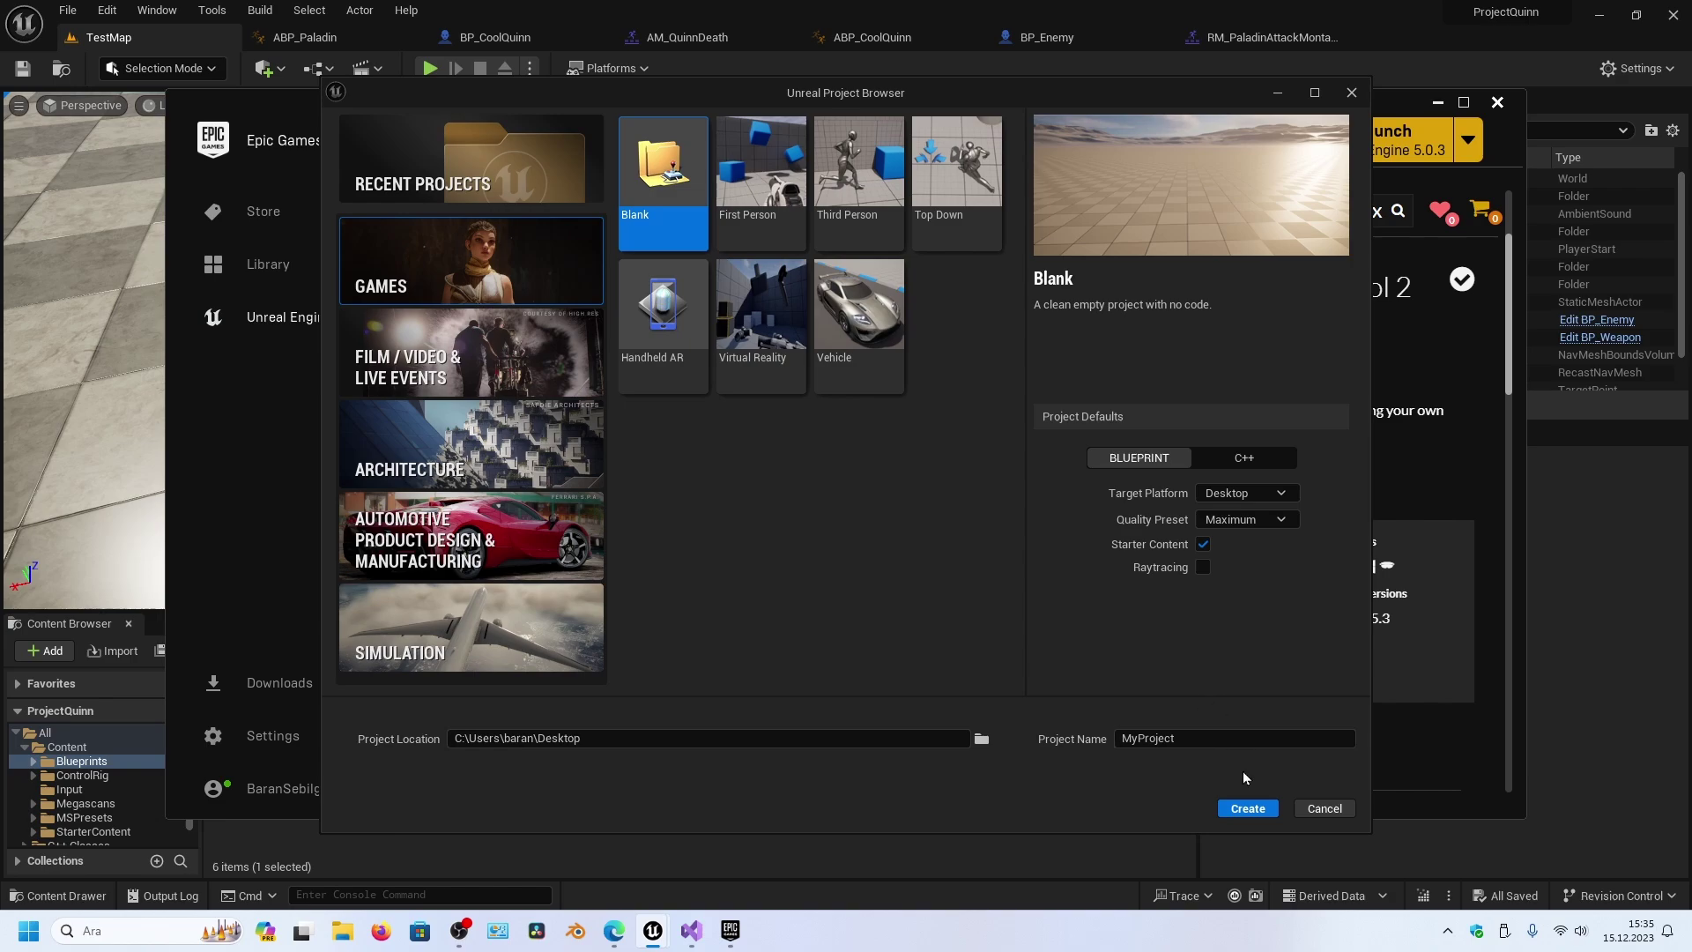
- Create a new blank project named vfx_project
click(1163, 738)
text(vf)
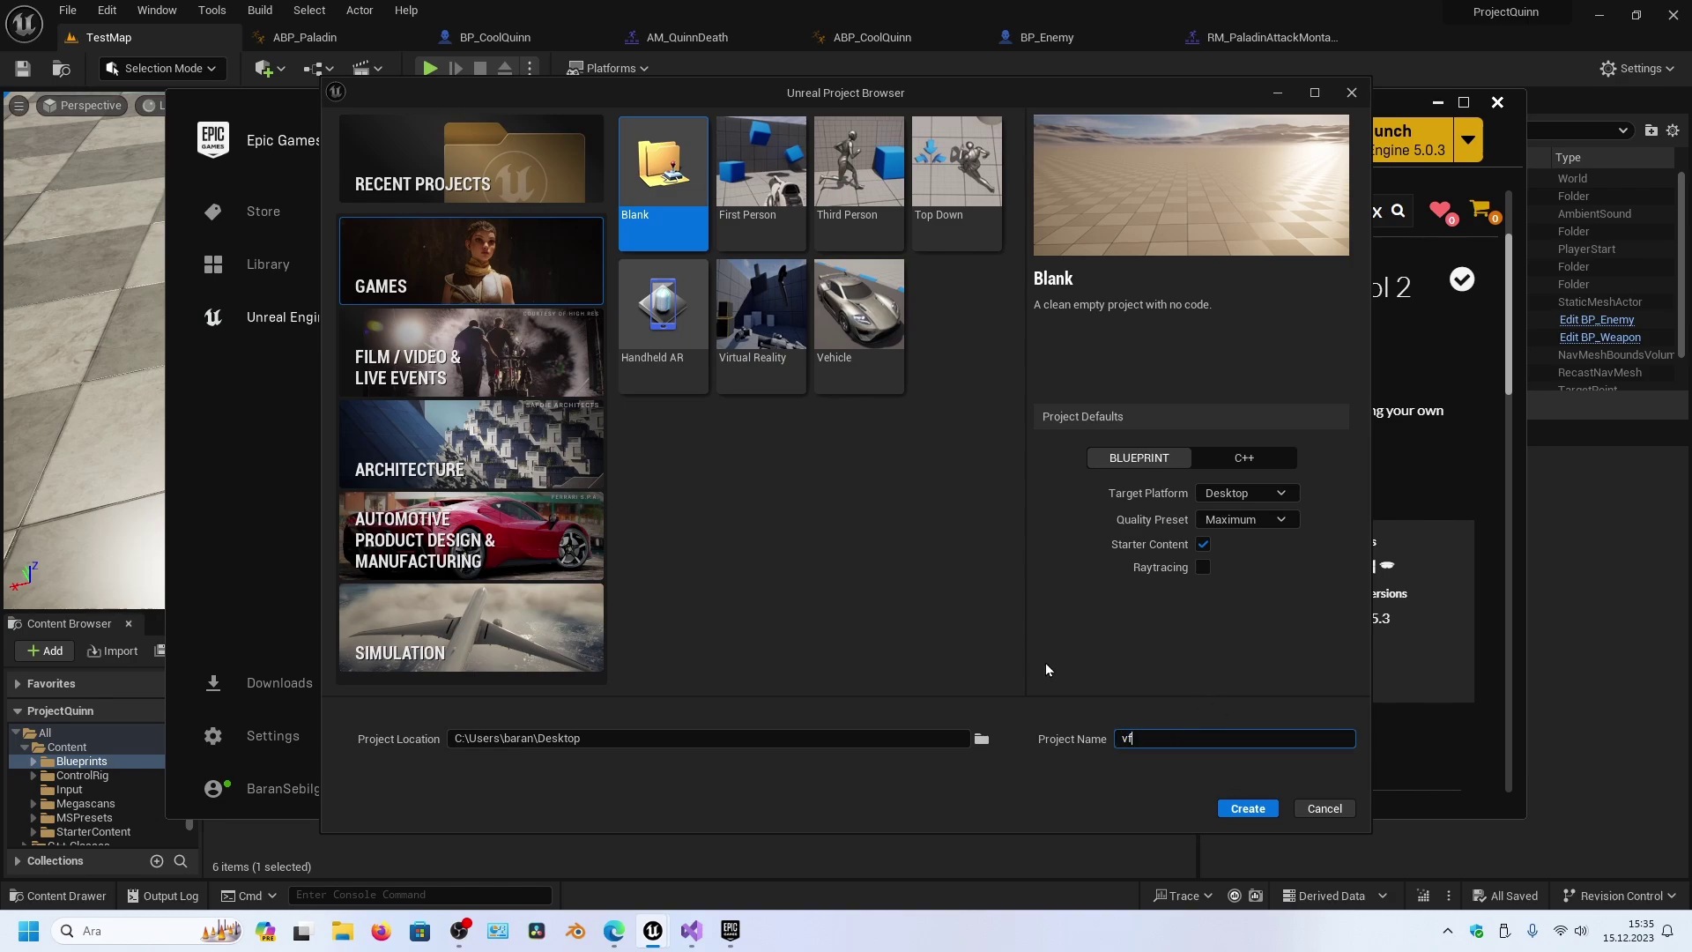
text(x_pro)
text(ject)
click(1215, 811)
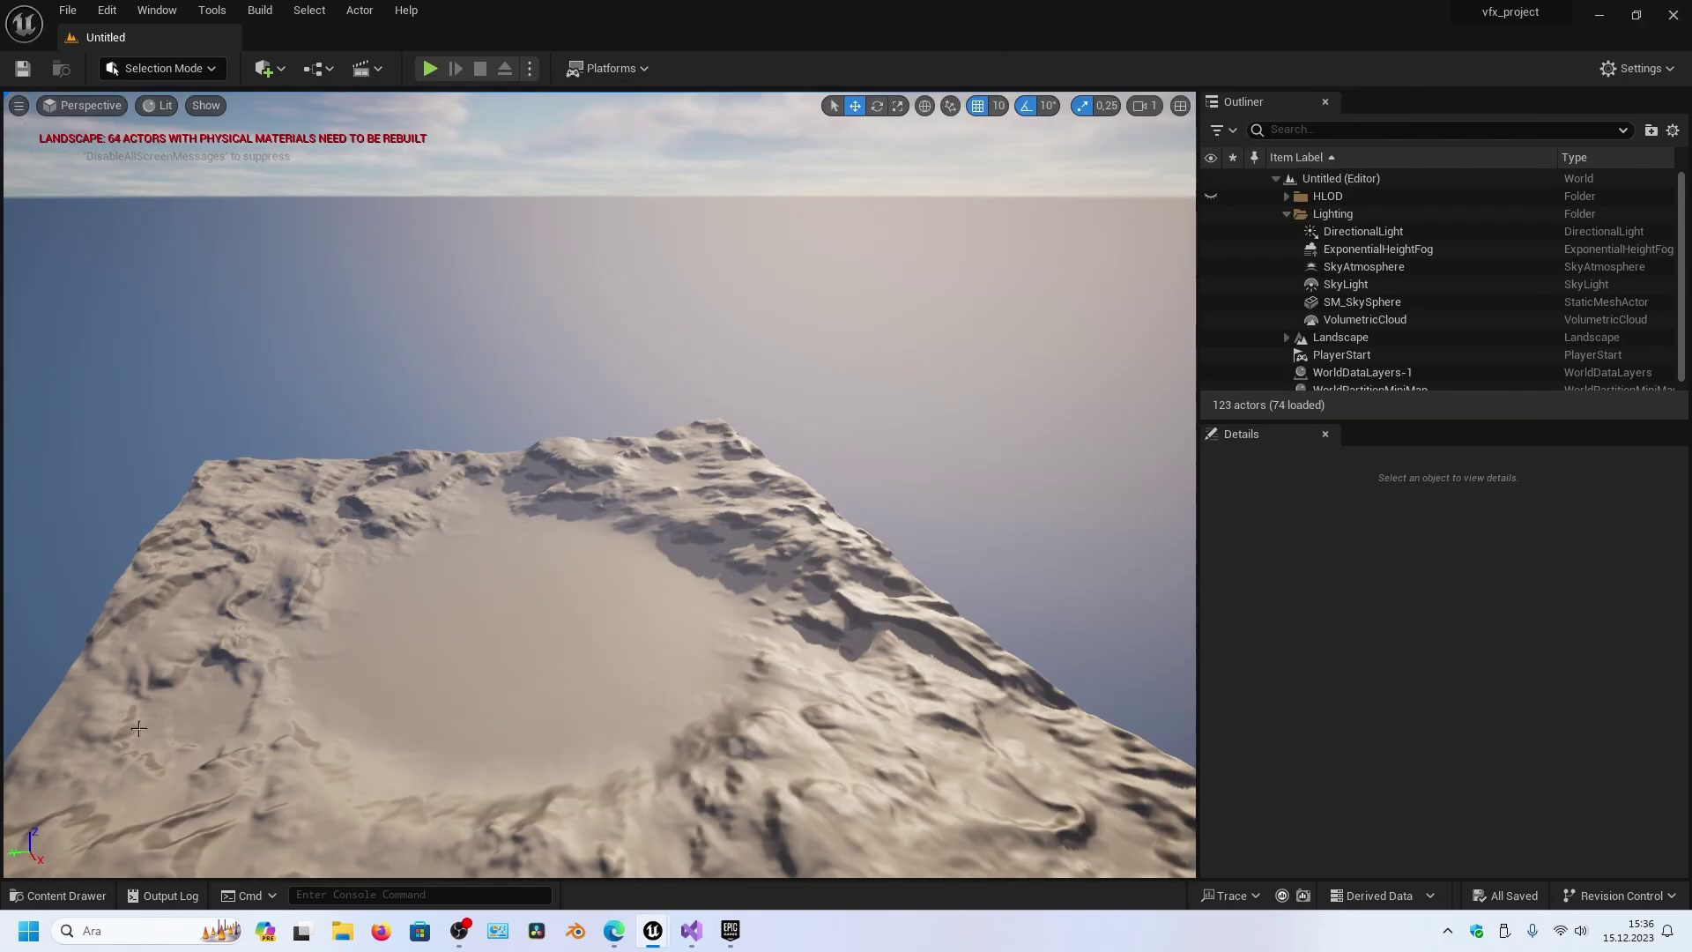
- Dock the vfx_project content browser below the level viewport and minimize the editor
click(60, 895)
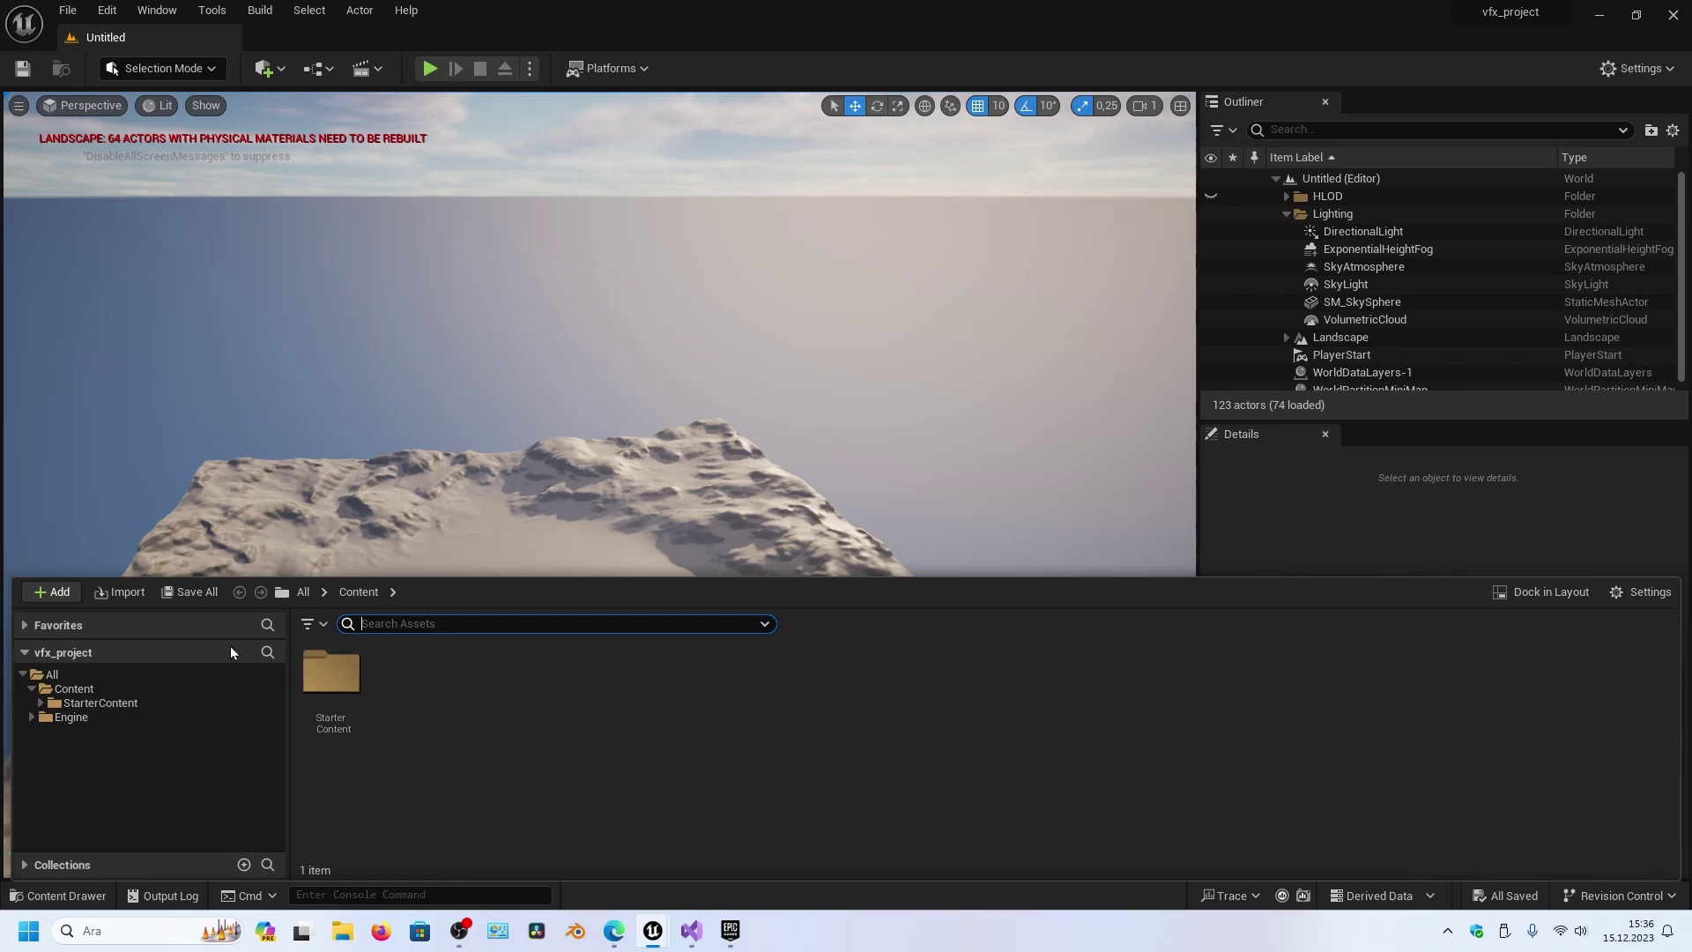
click(1542, 591)
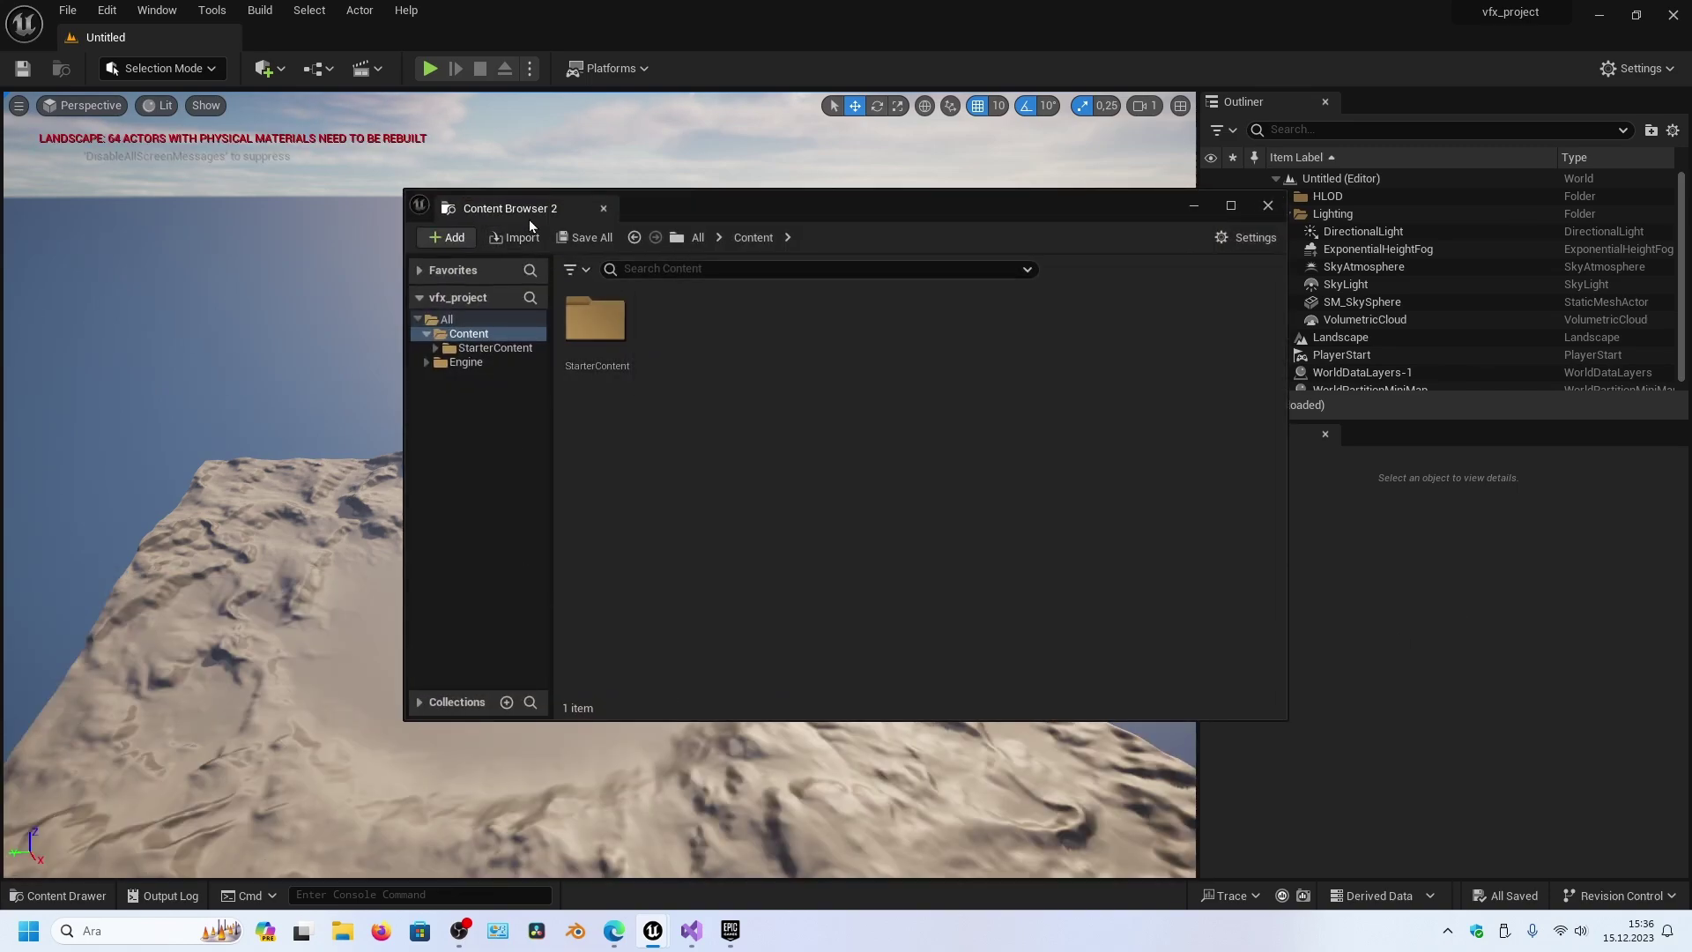
drag(529, 219, 415, 774)
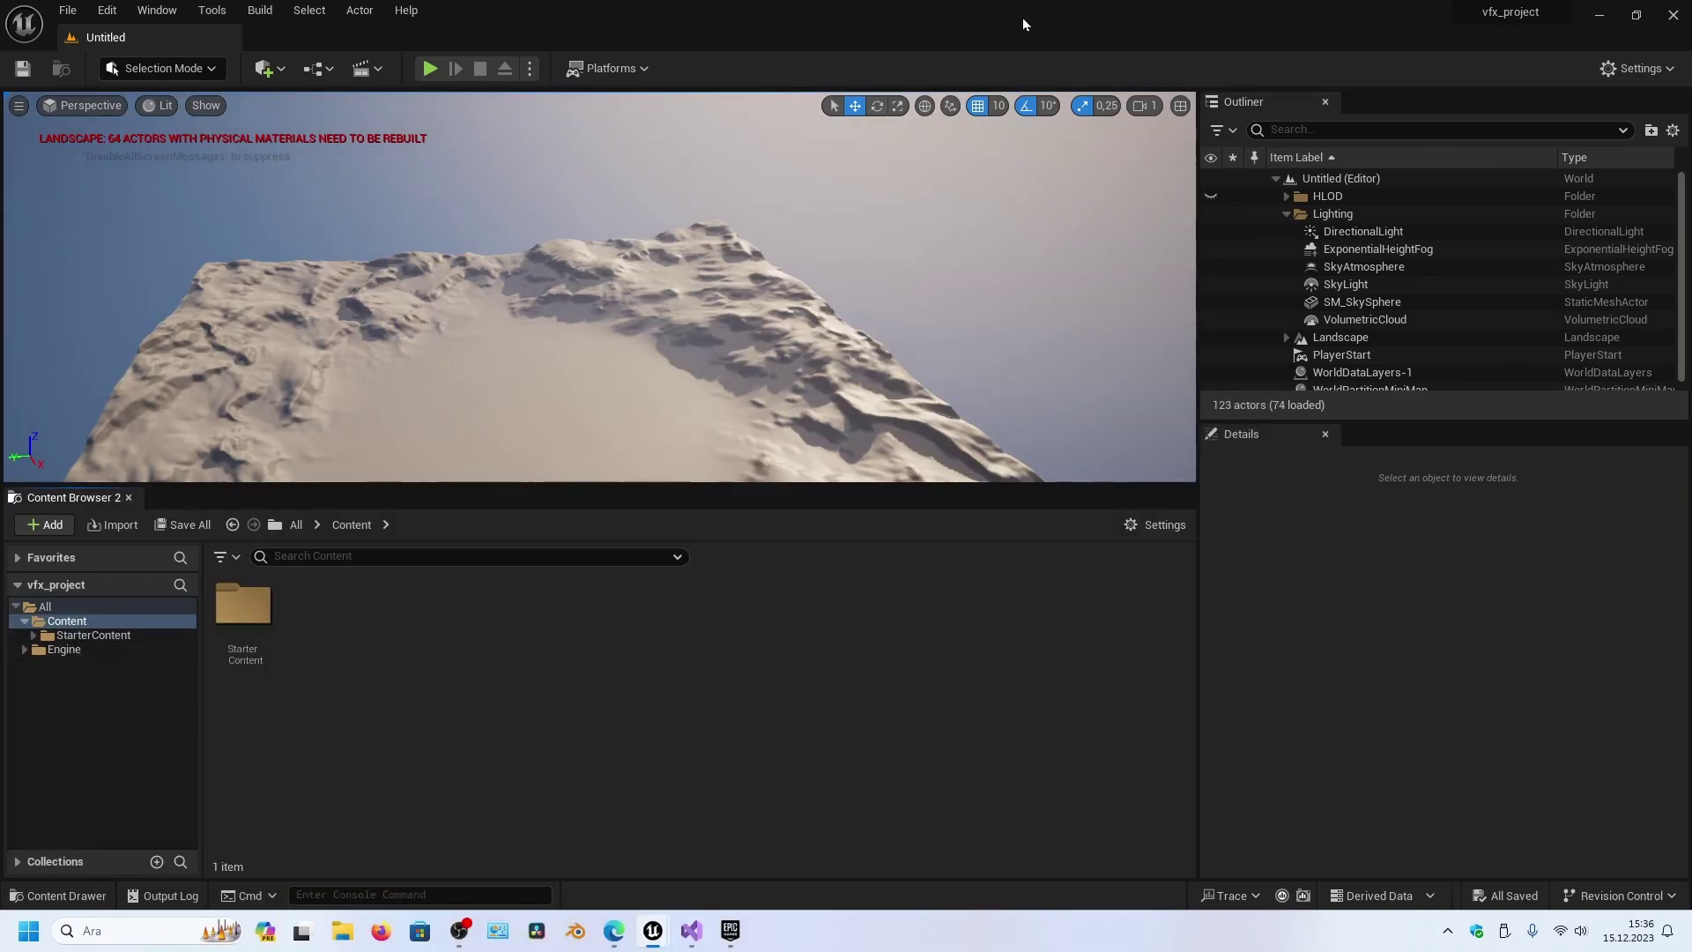
click(1601, 19)
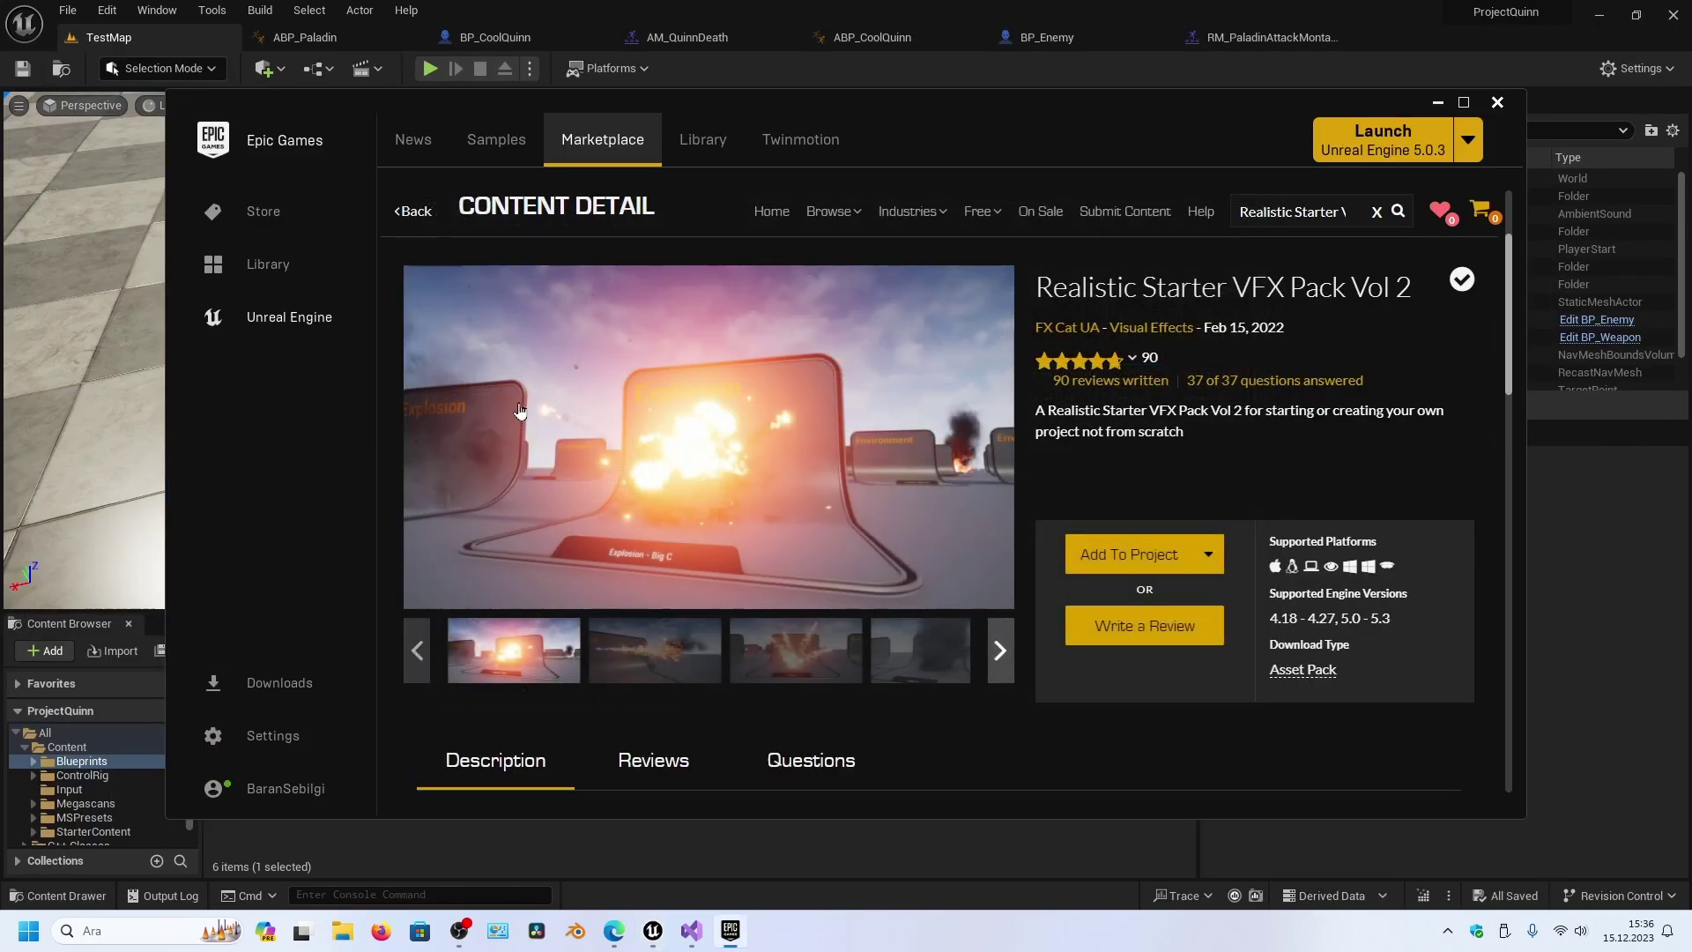
- Add the Realistic Starter VFX Pack Vol 2 to vfx_project
click(1152, 555)
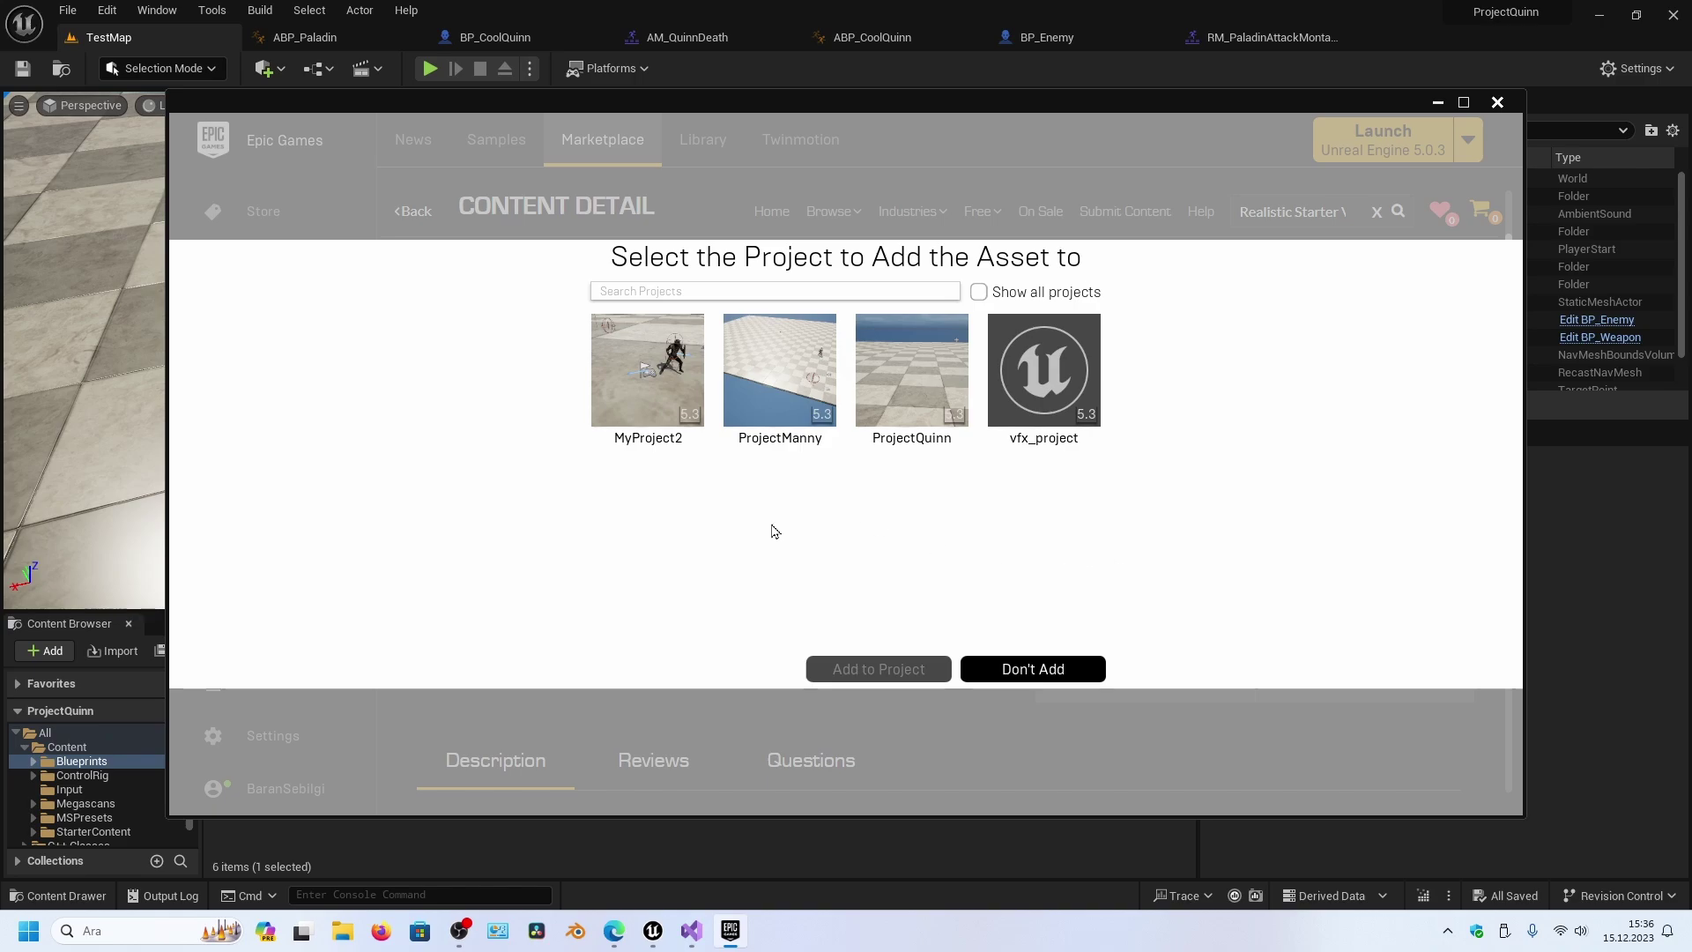
click(1068, 438)
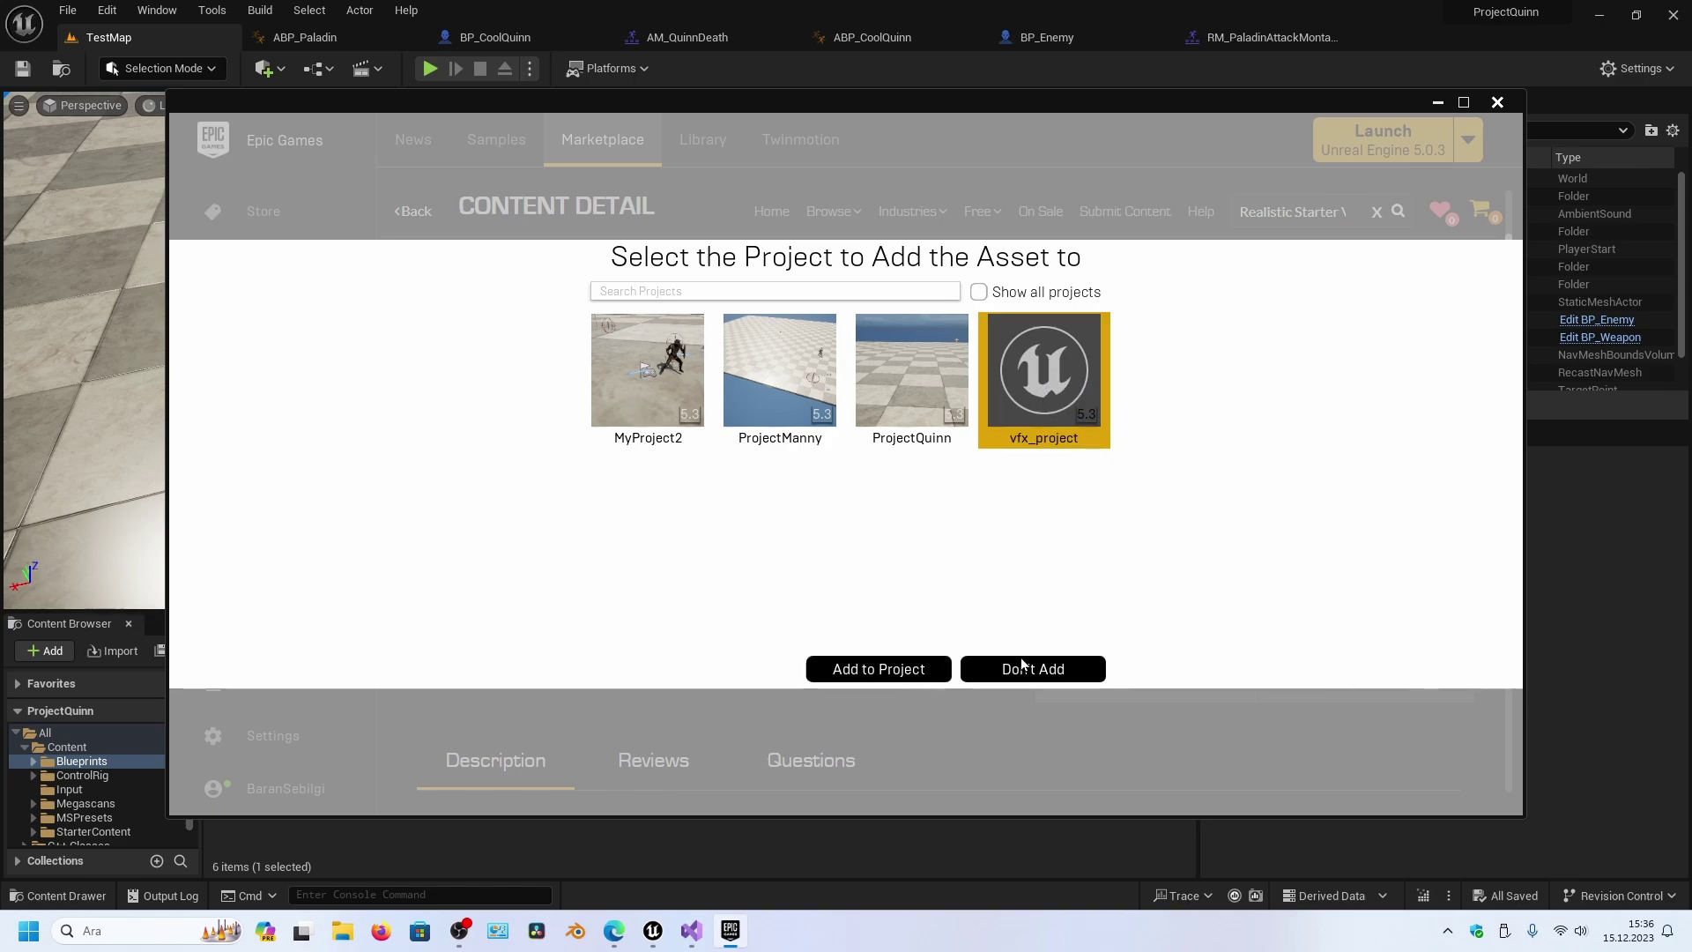
click(878, 669)
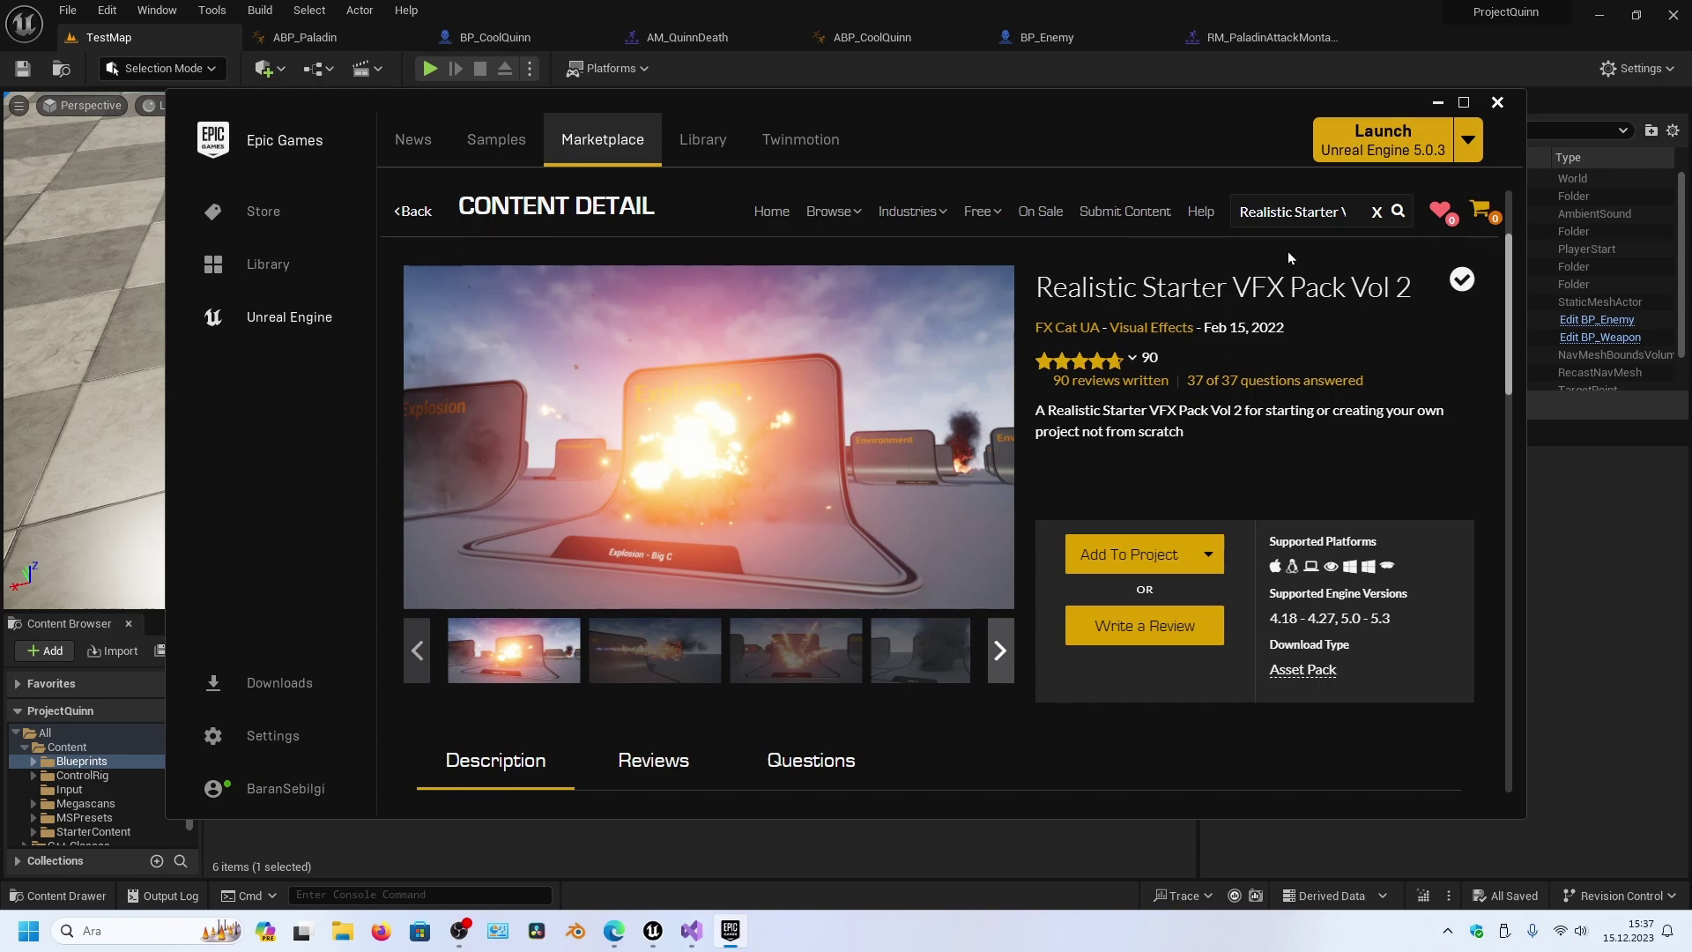
- Search 'paragon minions', add Paragon: Minions to vfx_project, and close the launcher
click(1376, 212)
text(paragon)
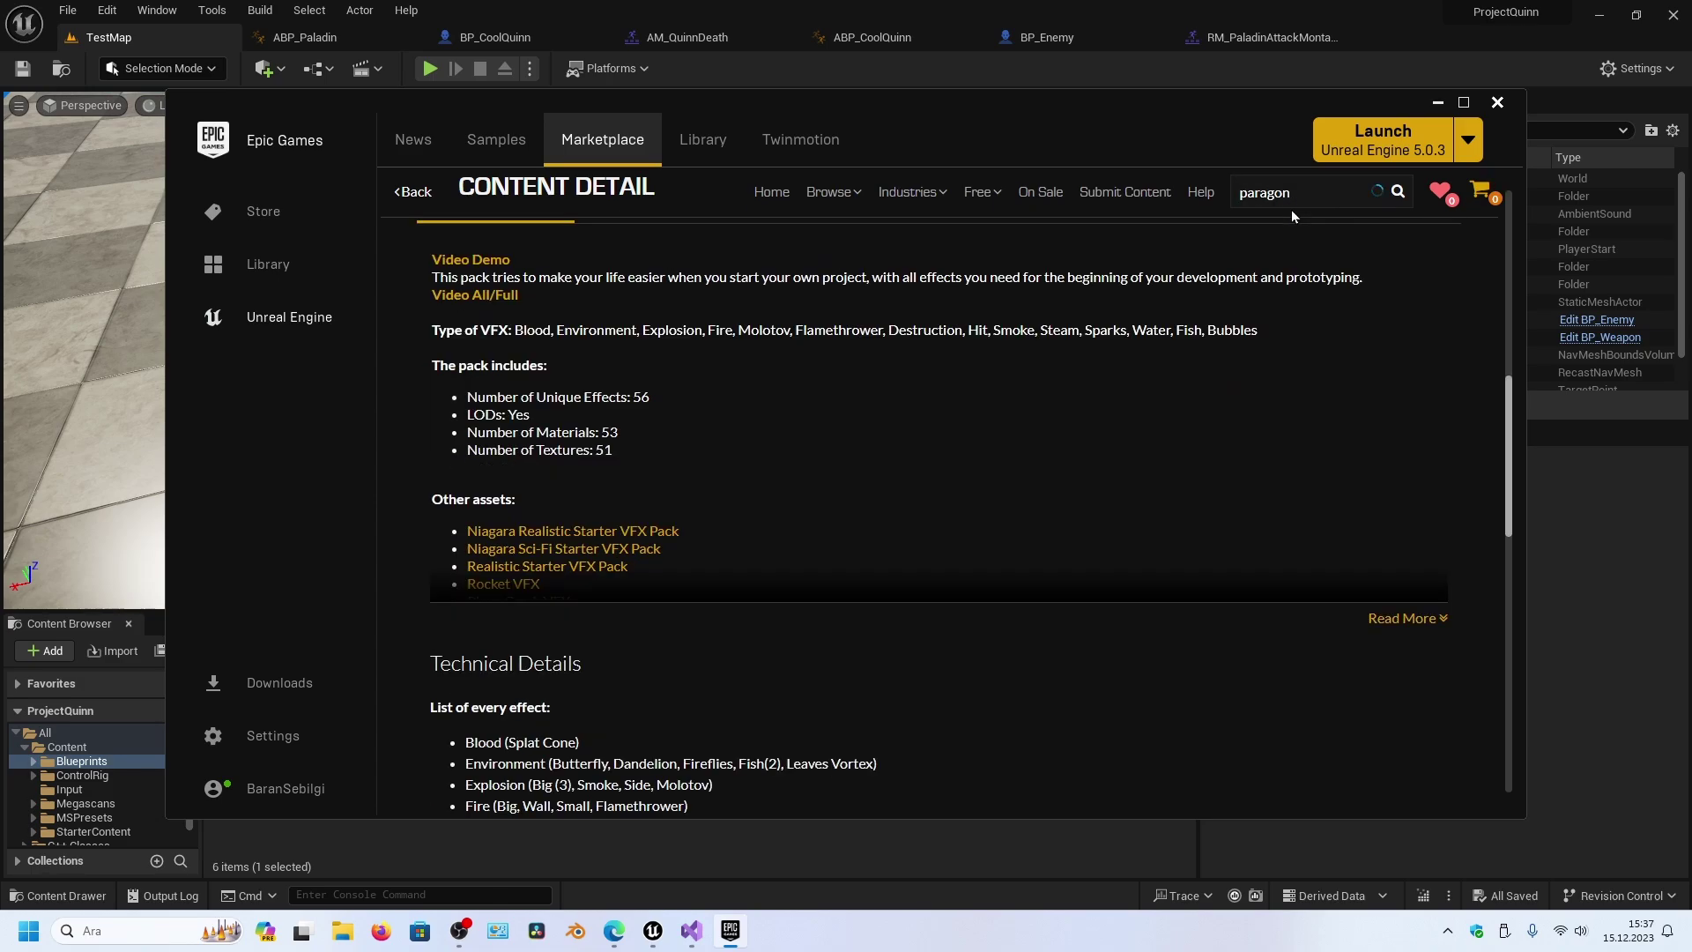
text( minions)
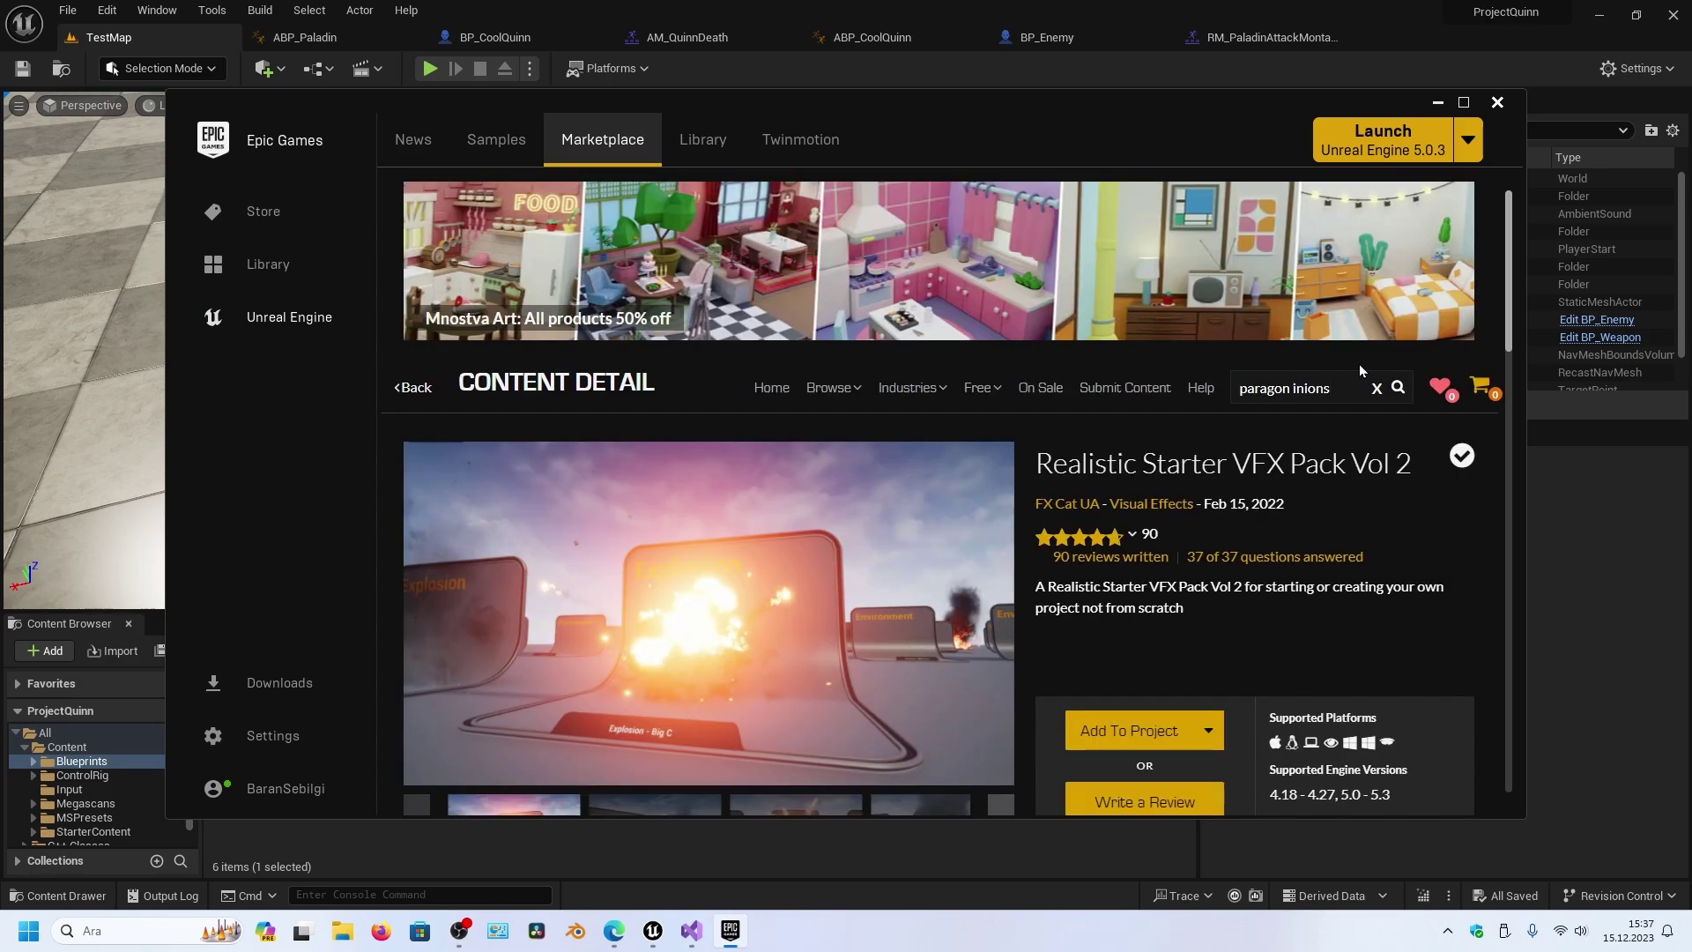
key(Return)
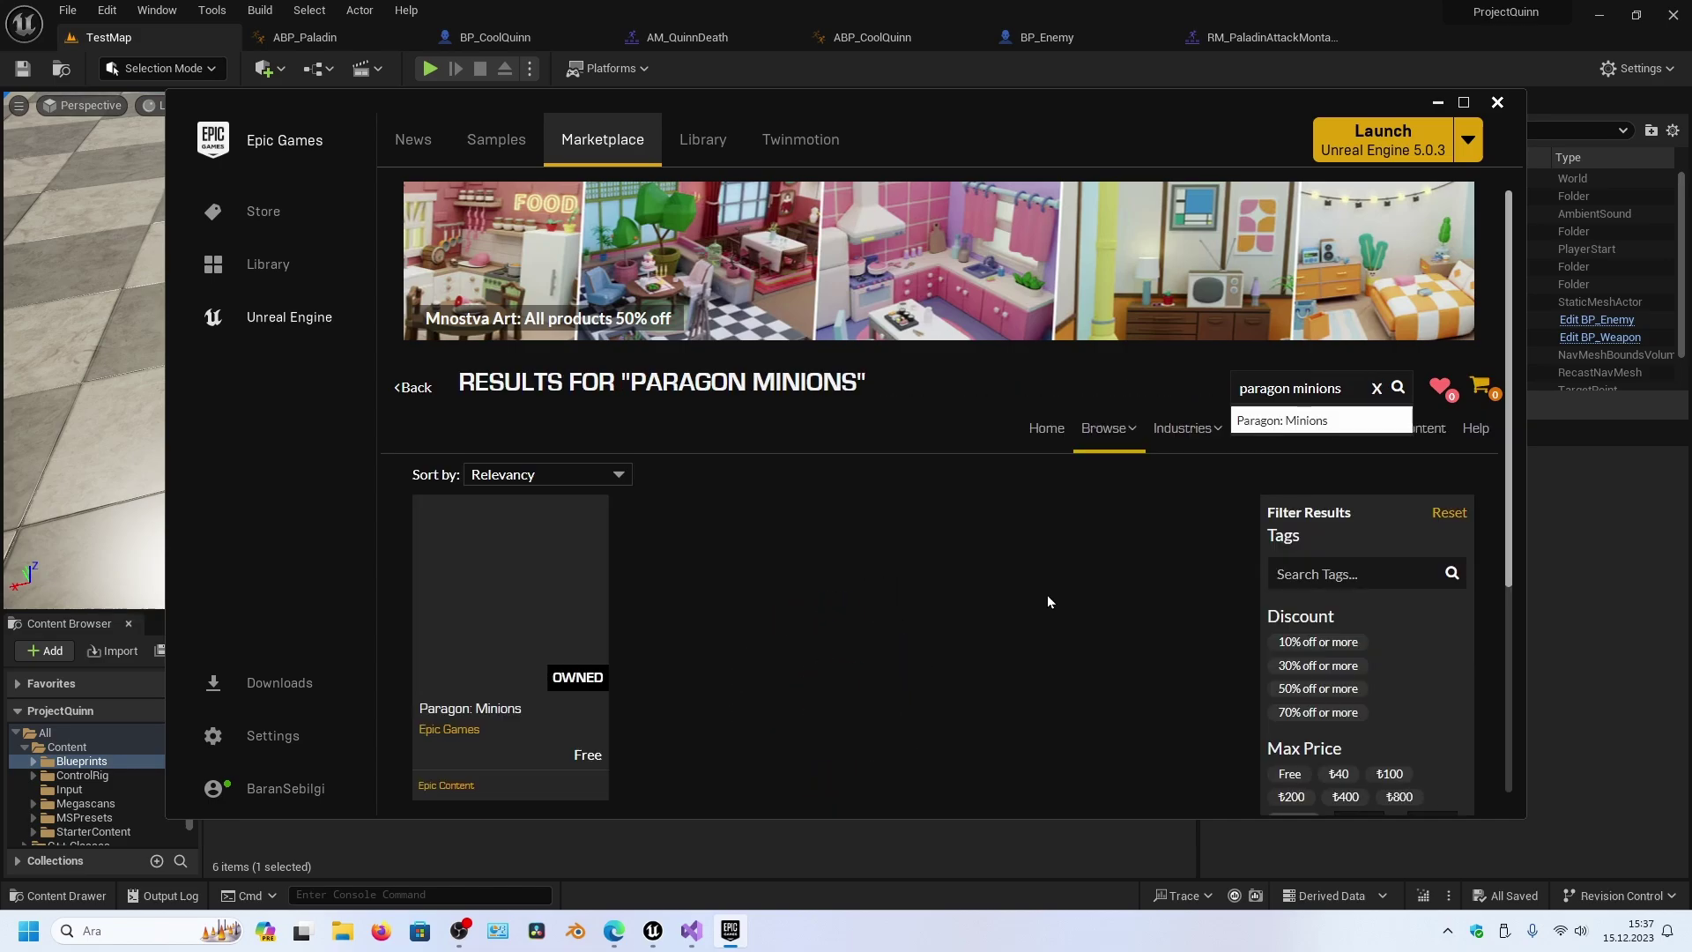
scroll(881, 547, down, 2)
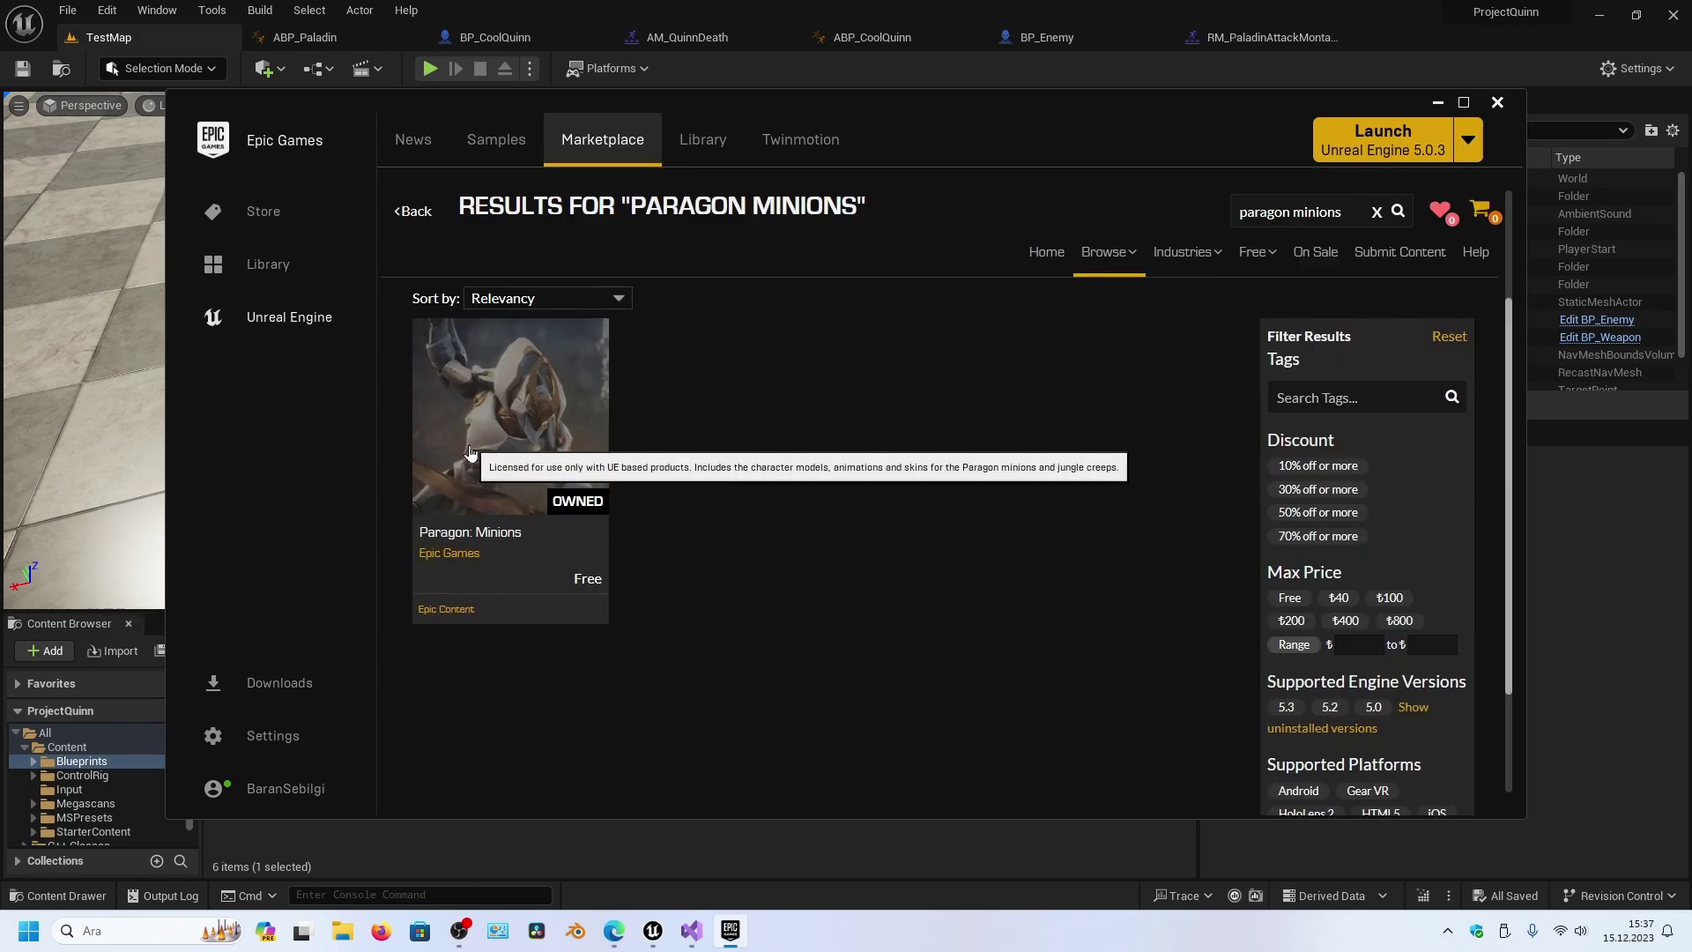
click(469, 452)
click(1132, 577)
click(1040, 375)
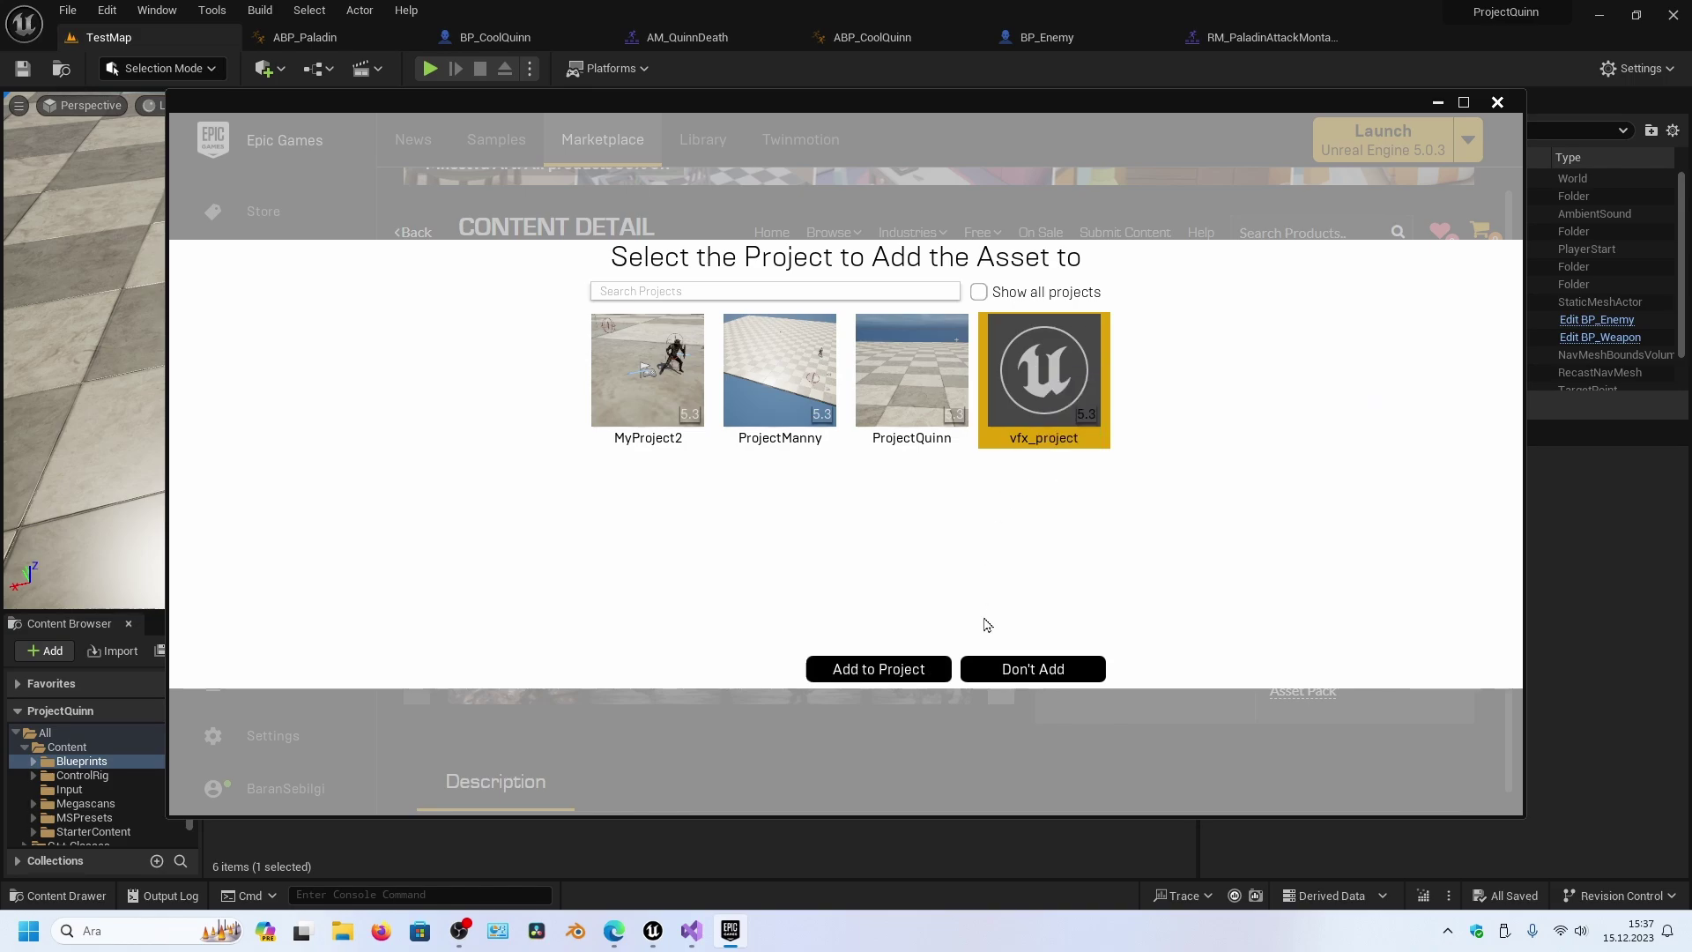
click(879, 669)
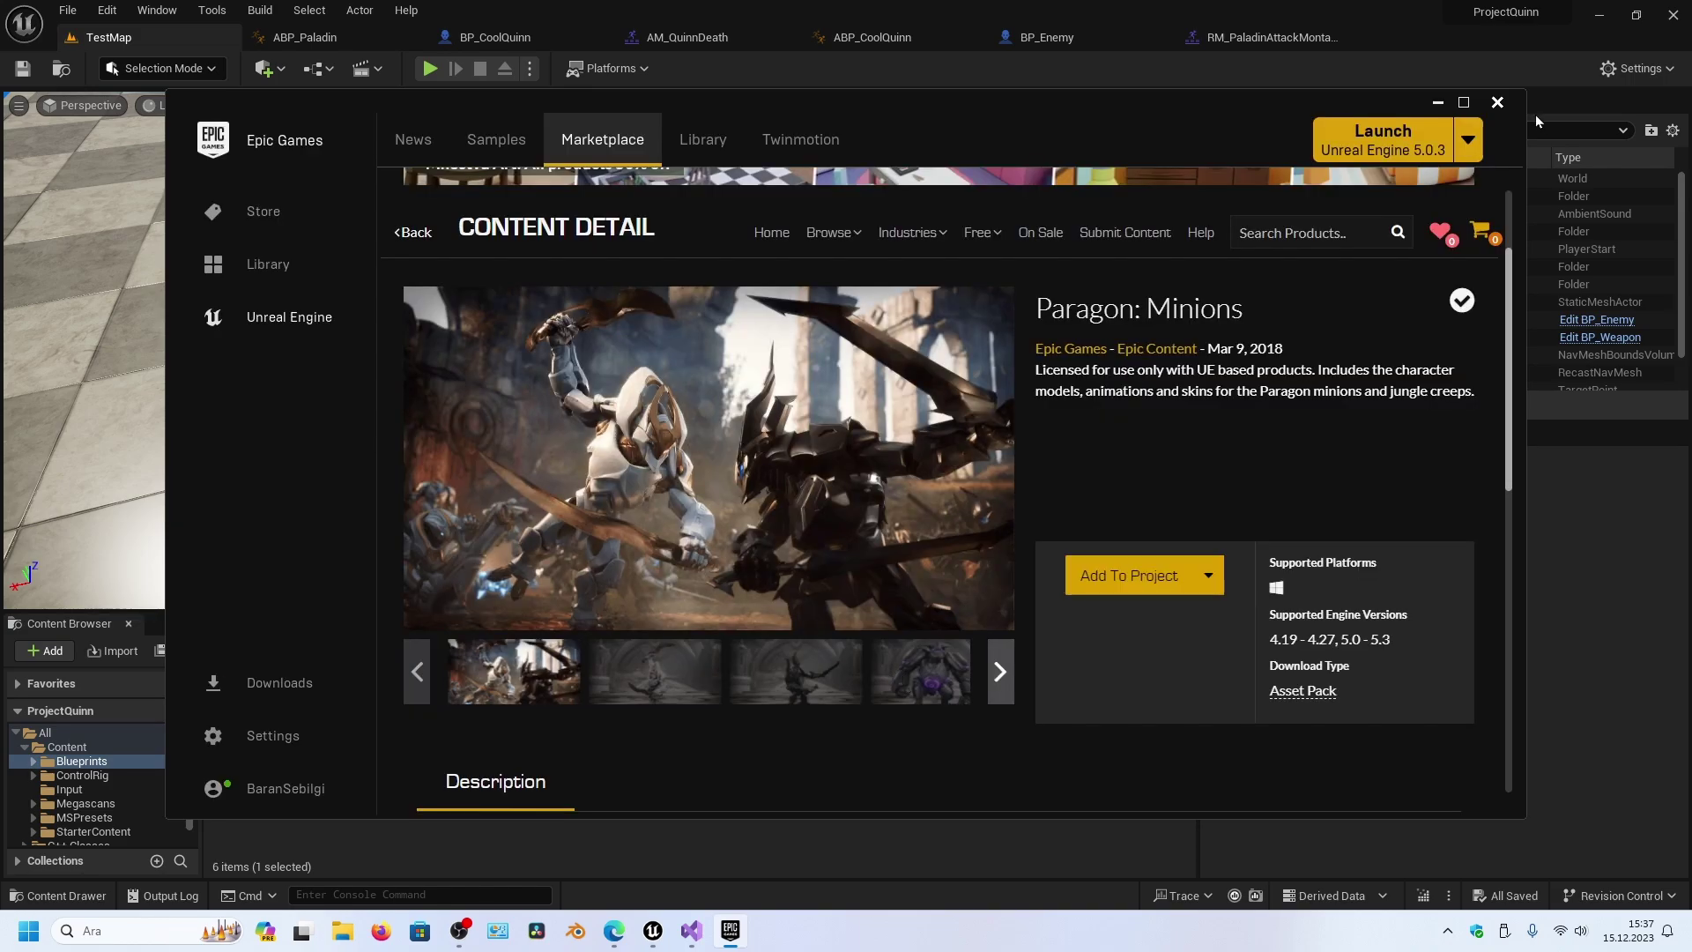
click(1497, 103)
- In vfx_project, open the VFX pack's Particles/Blood folder and start migrating P_Blood_Splat_Cone
mouse_move(654, 936)
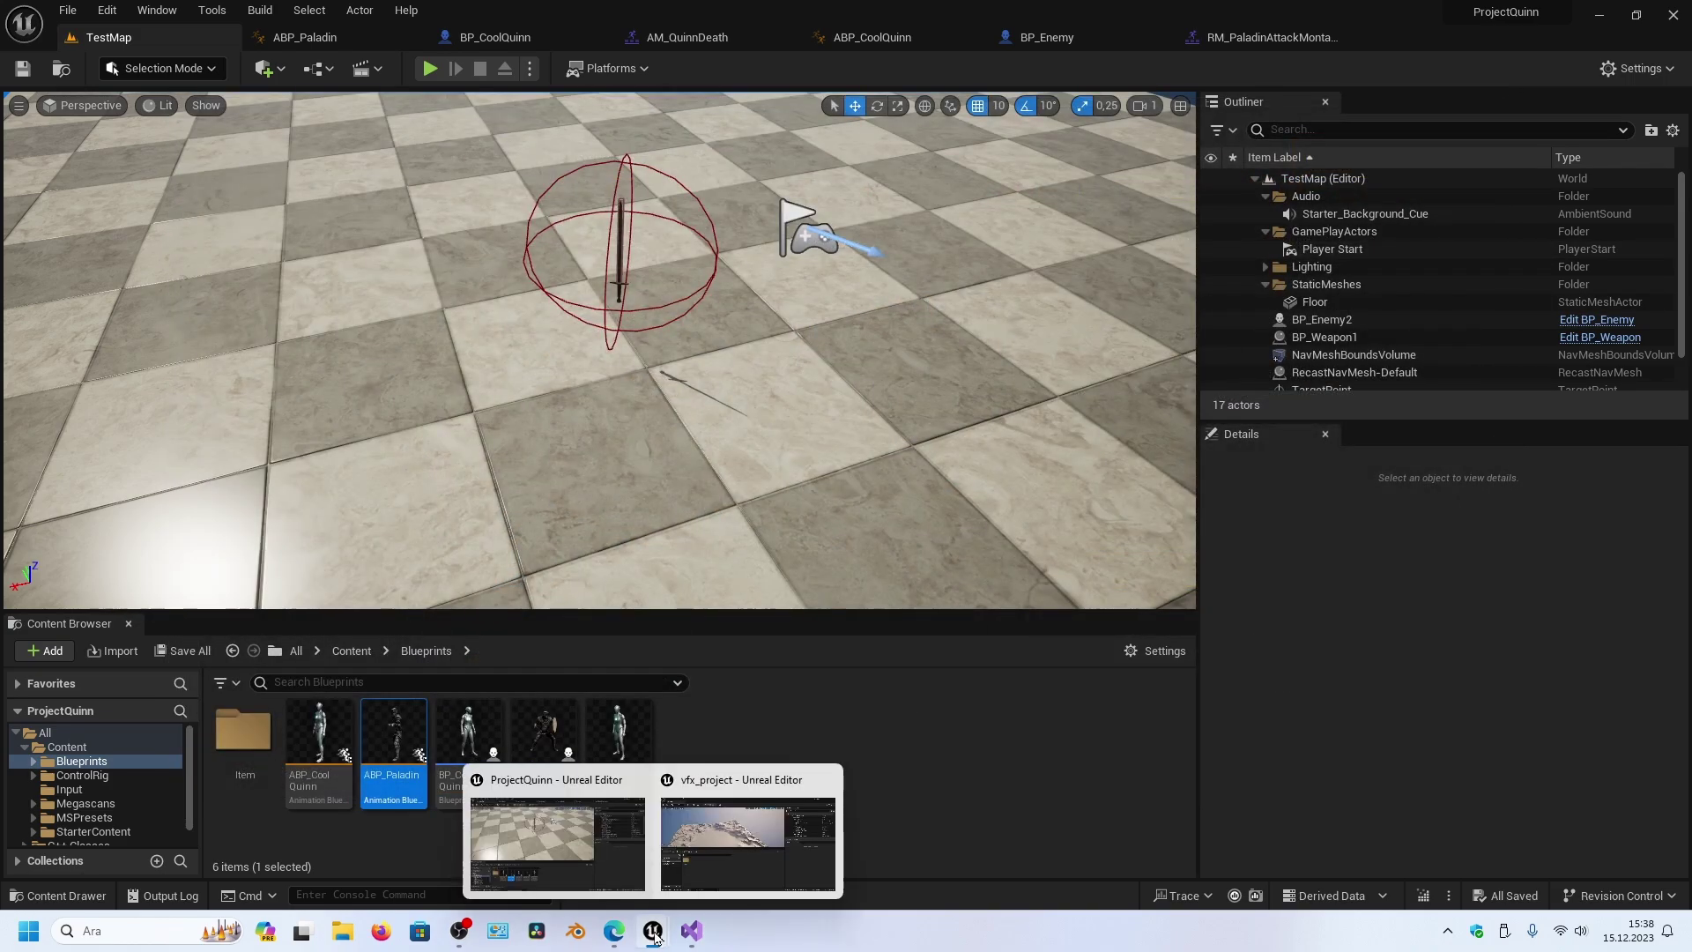
click(719, 785)
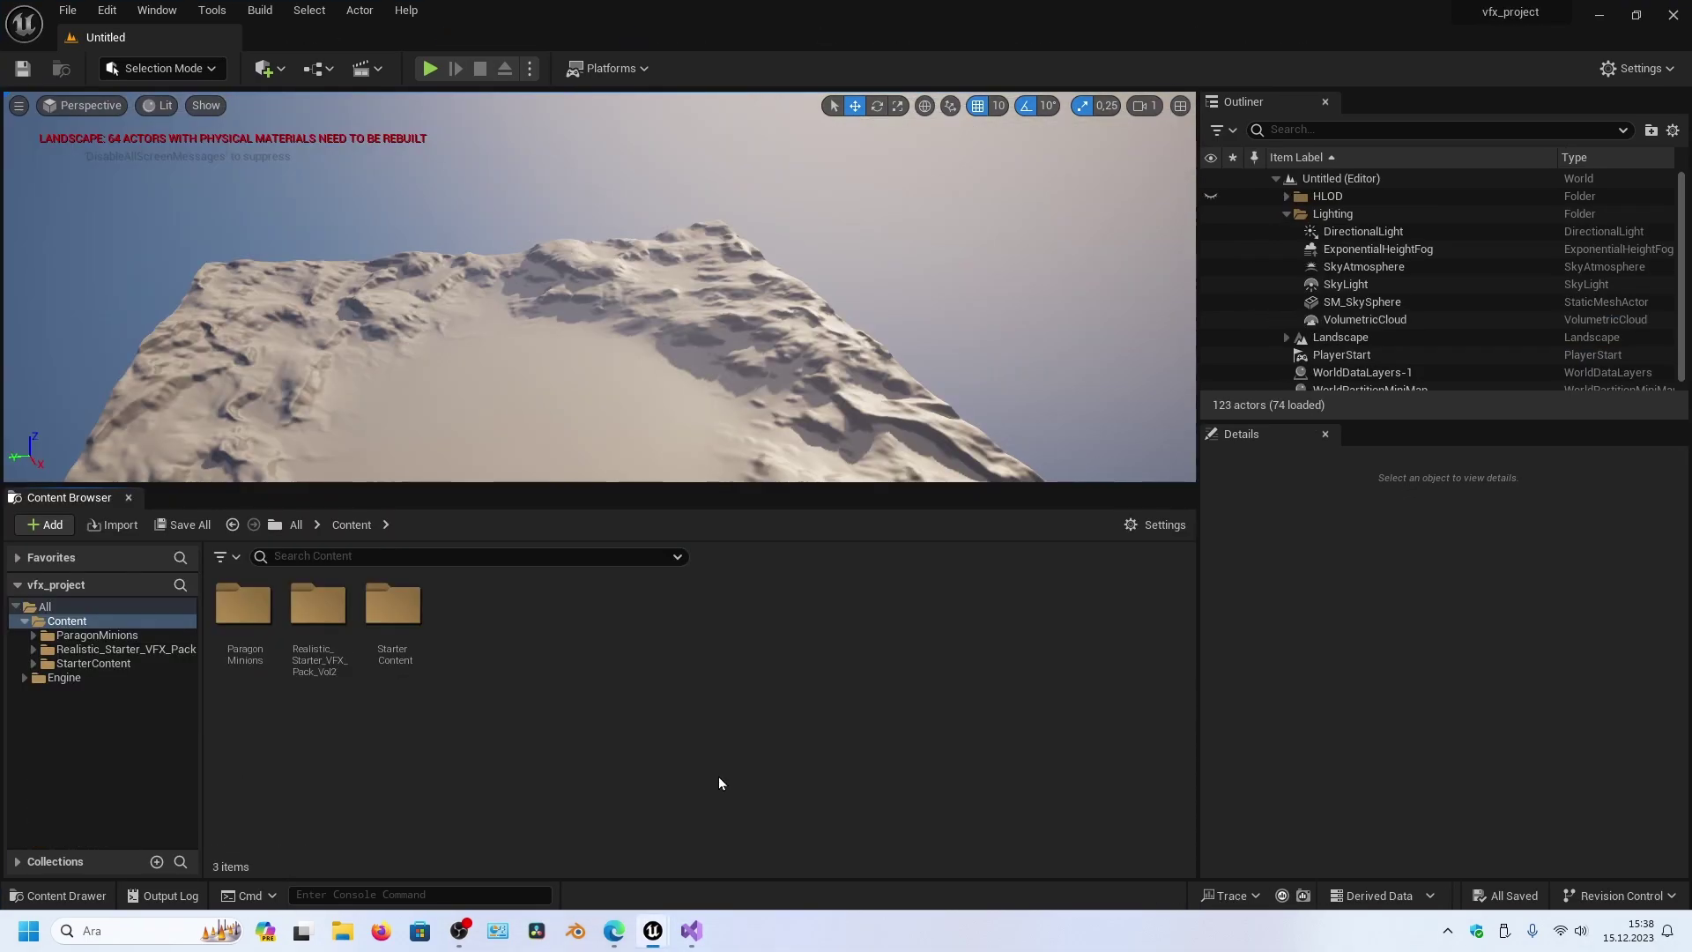
click(34, 650)
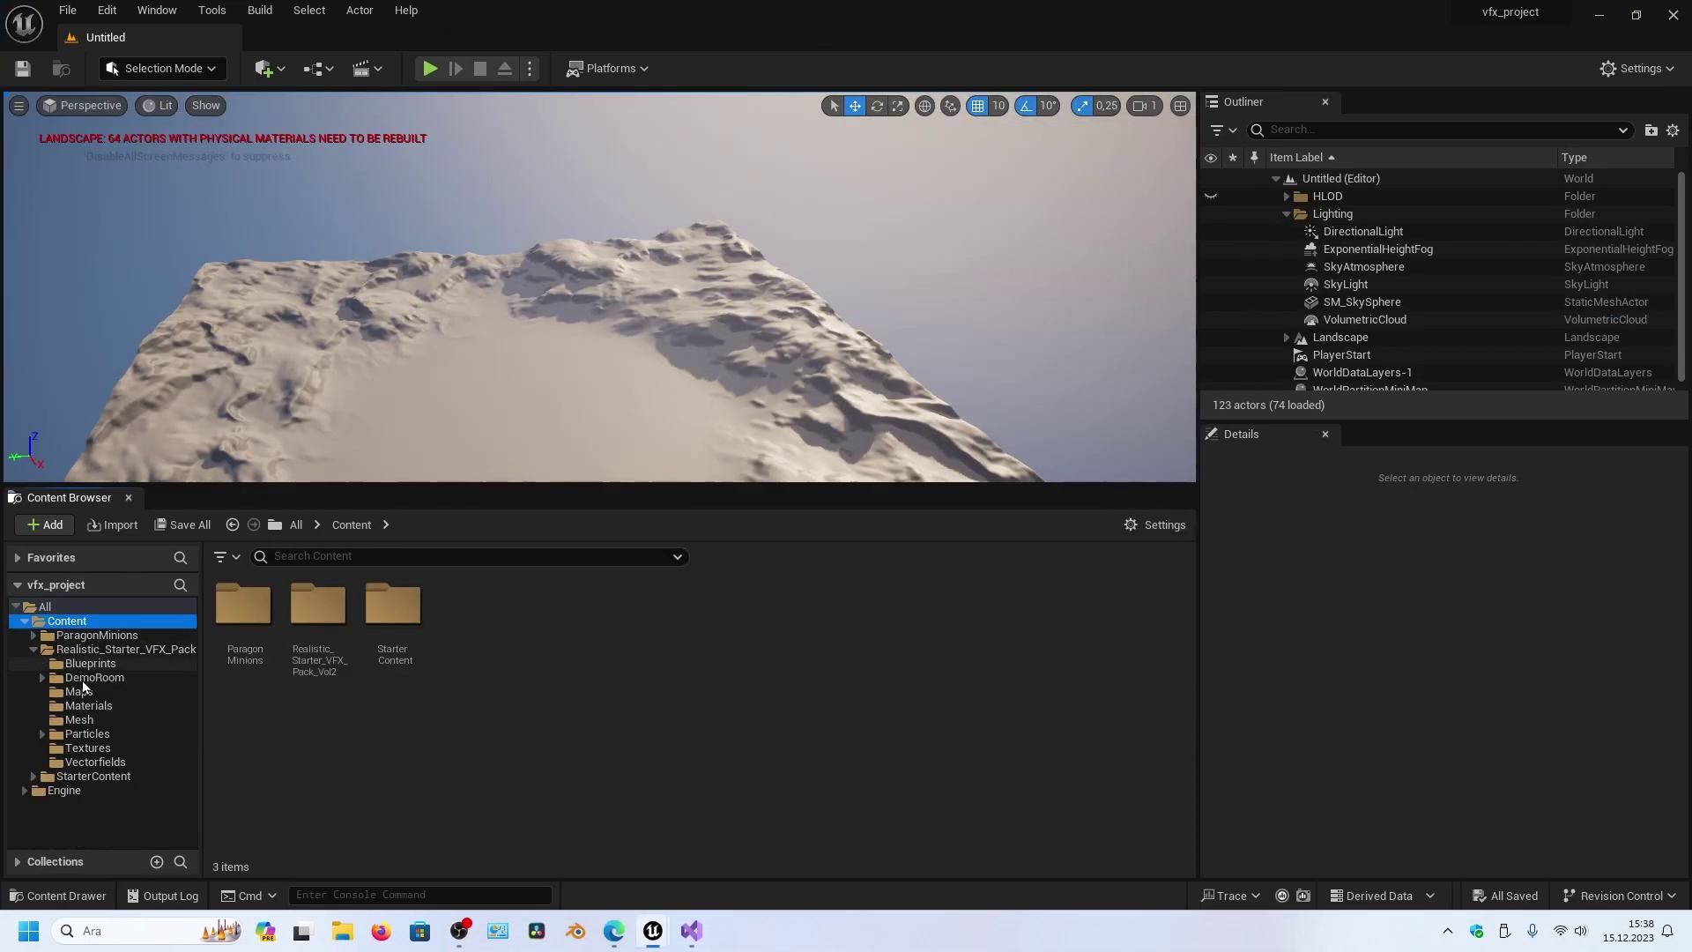
click(41, 734)
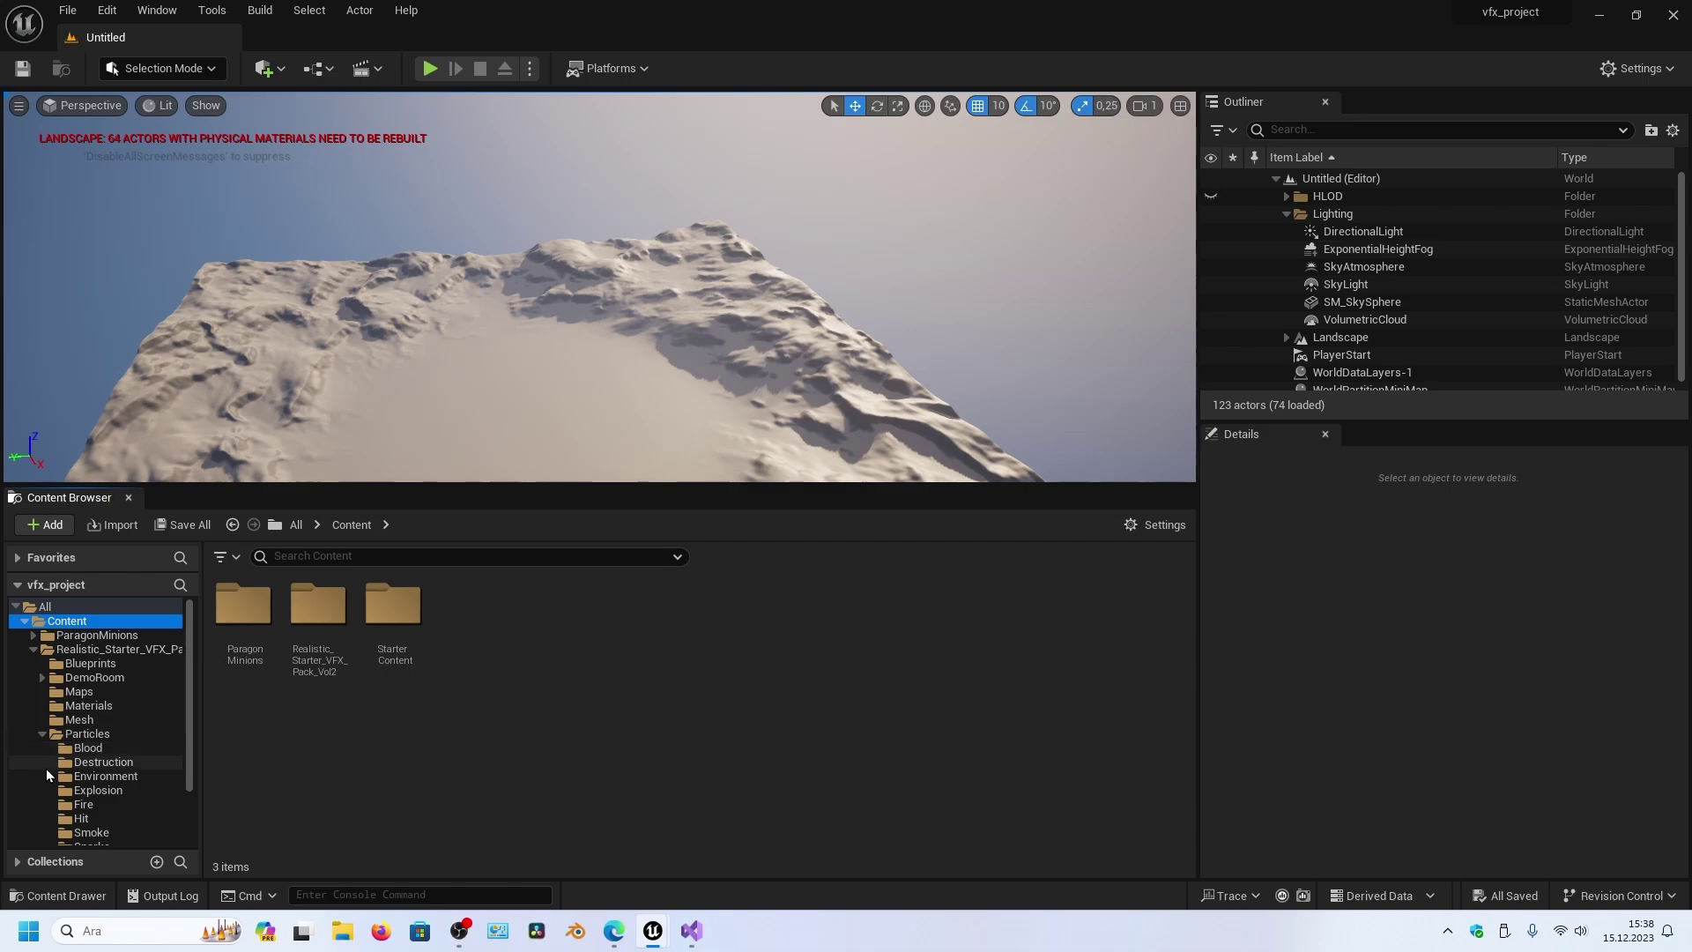
click(88, 749)
click(252, 623)
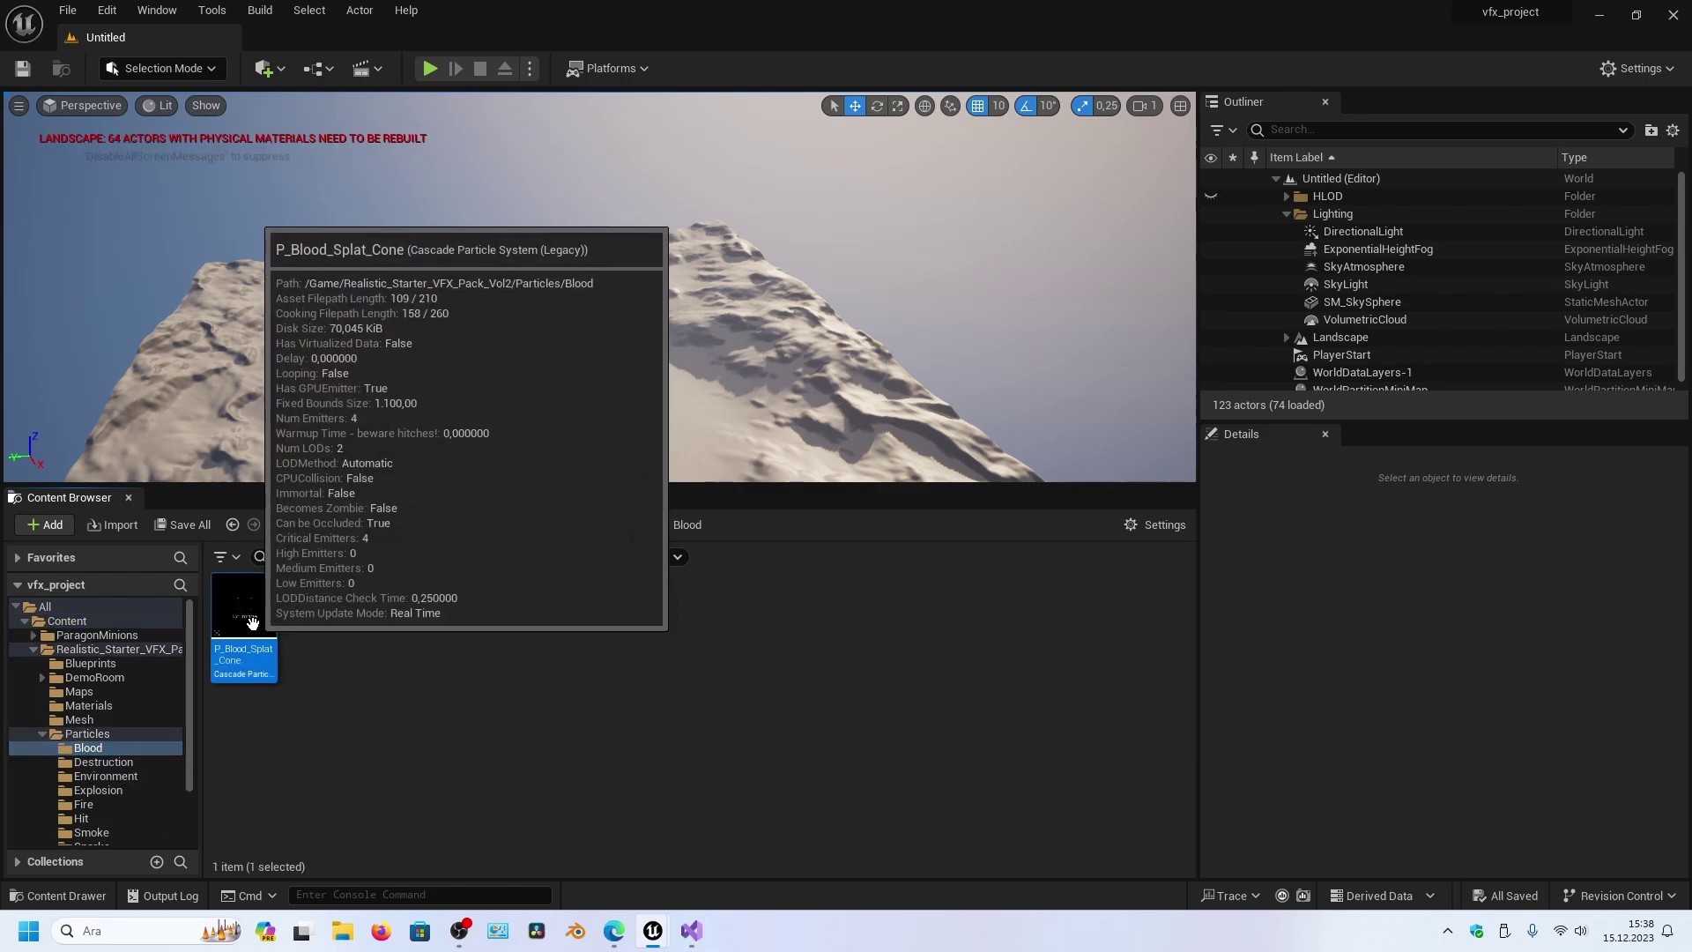
right_click(252, 624)
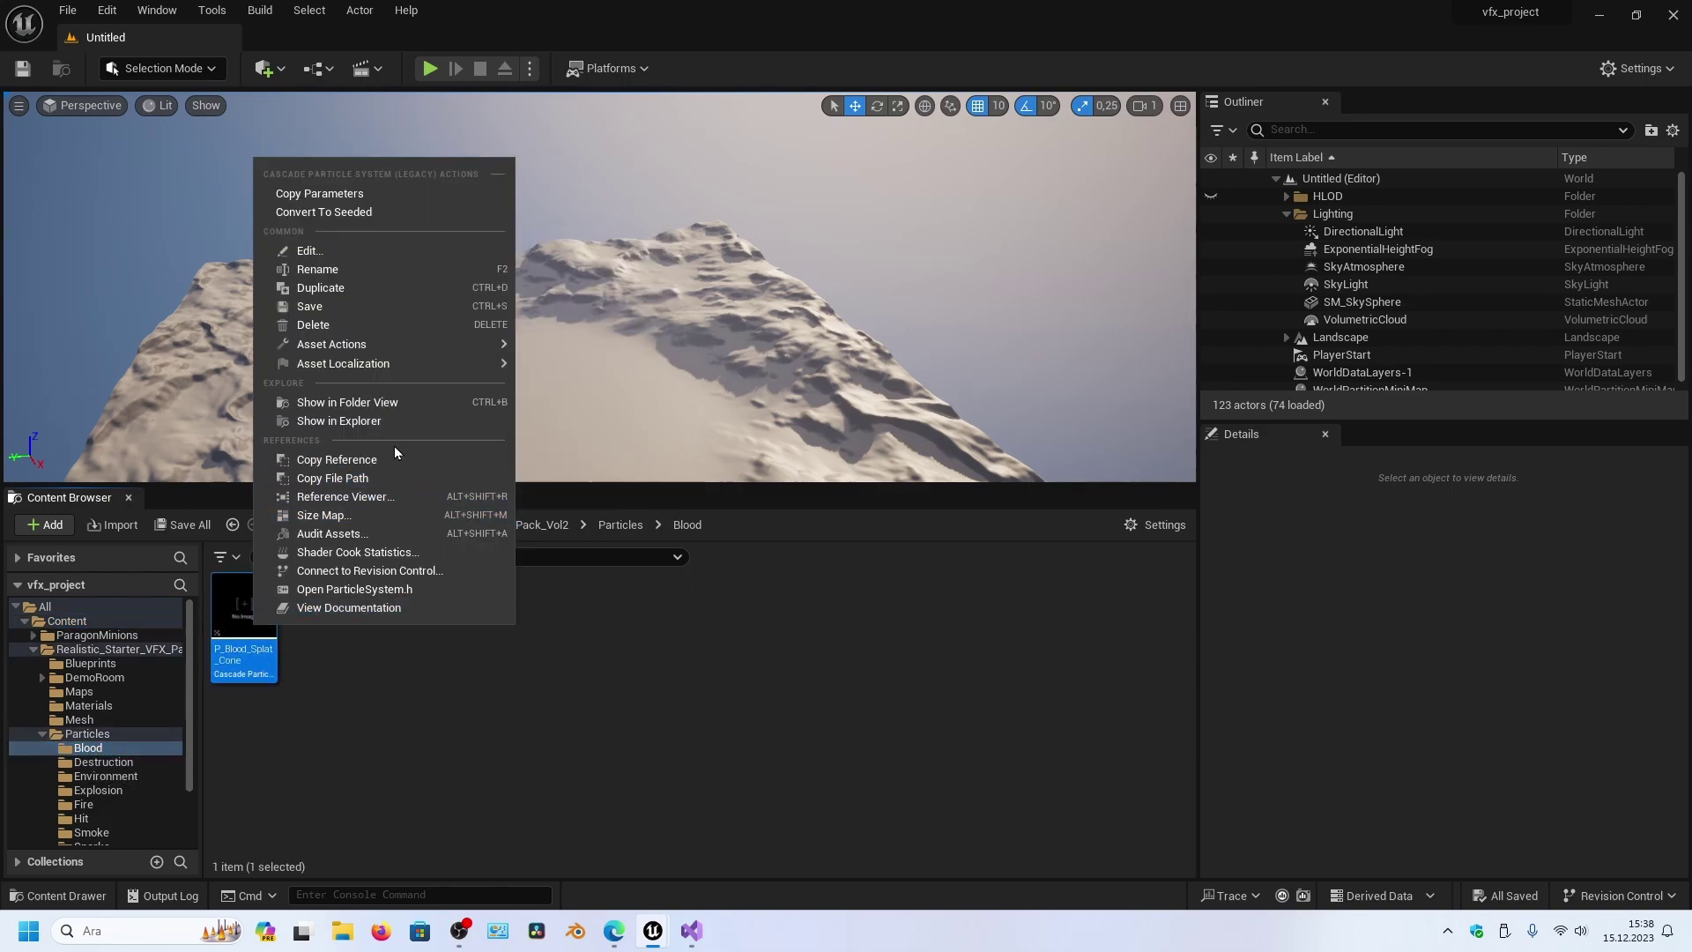
mouse_move(457, 344)
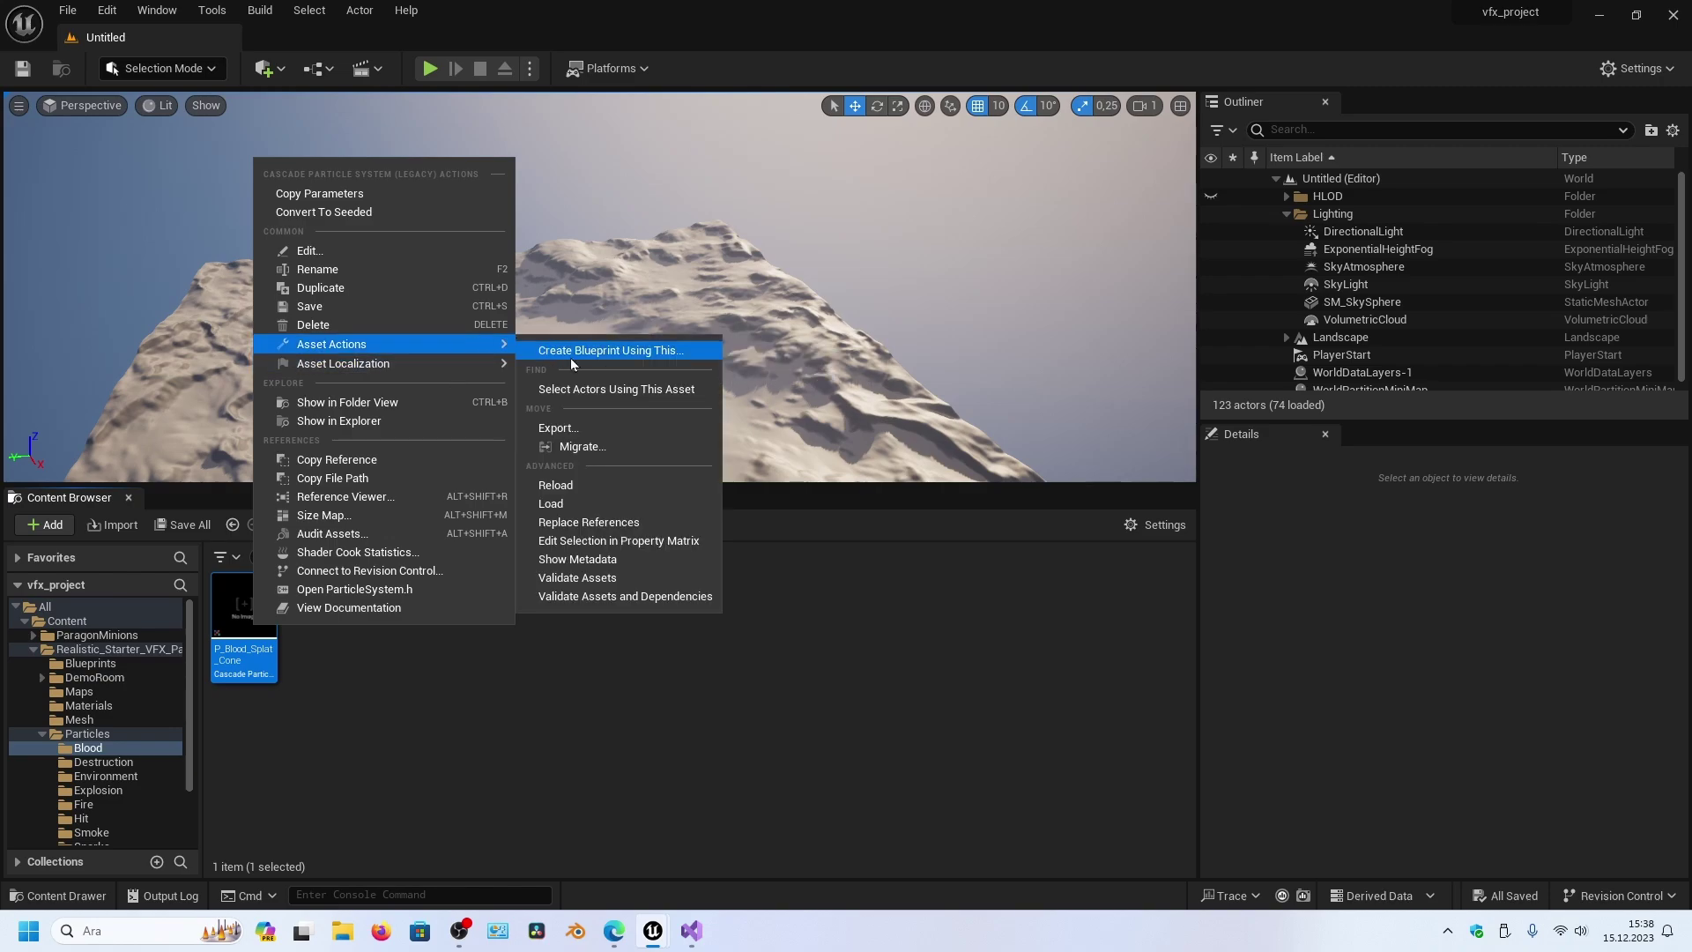
click(593, 448)
- Close the ProjectQuinn editor, then switch to Visual Studio and back to vfx_project
mouse_move(653, 933)
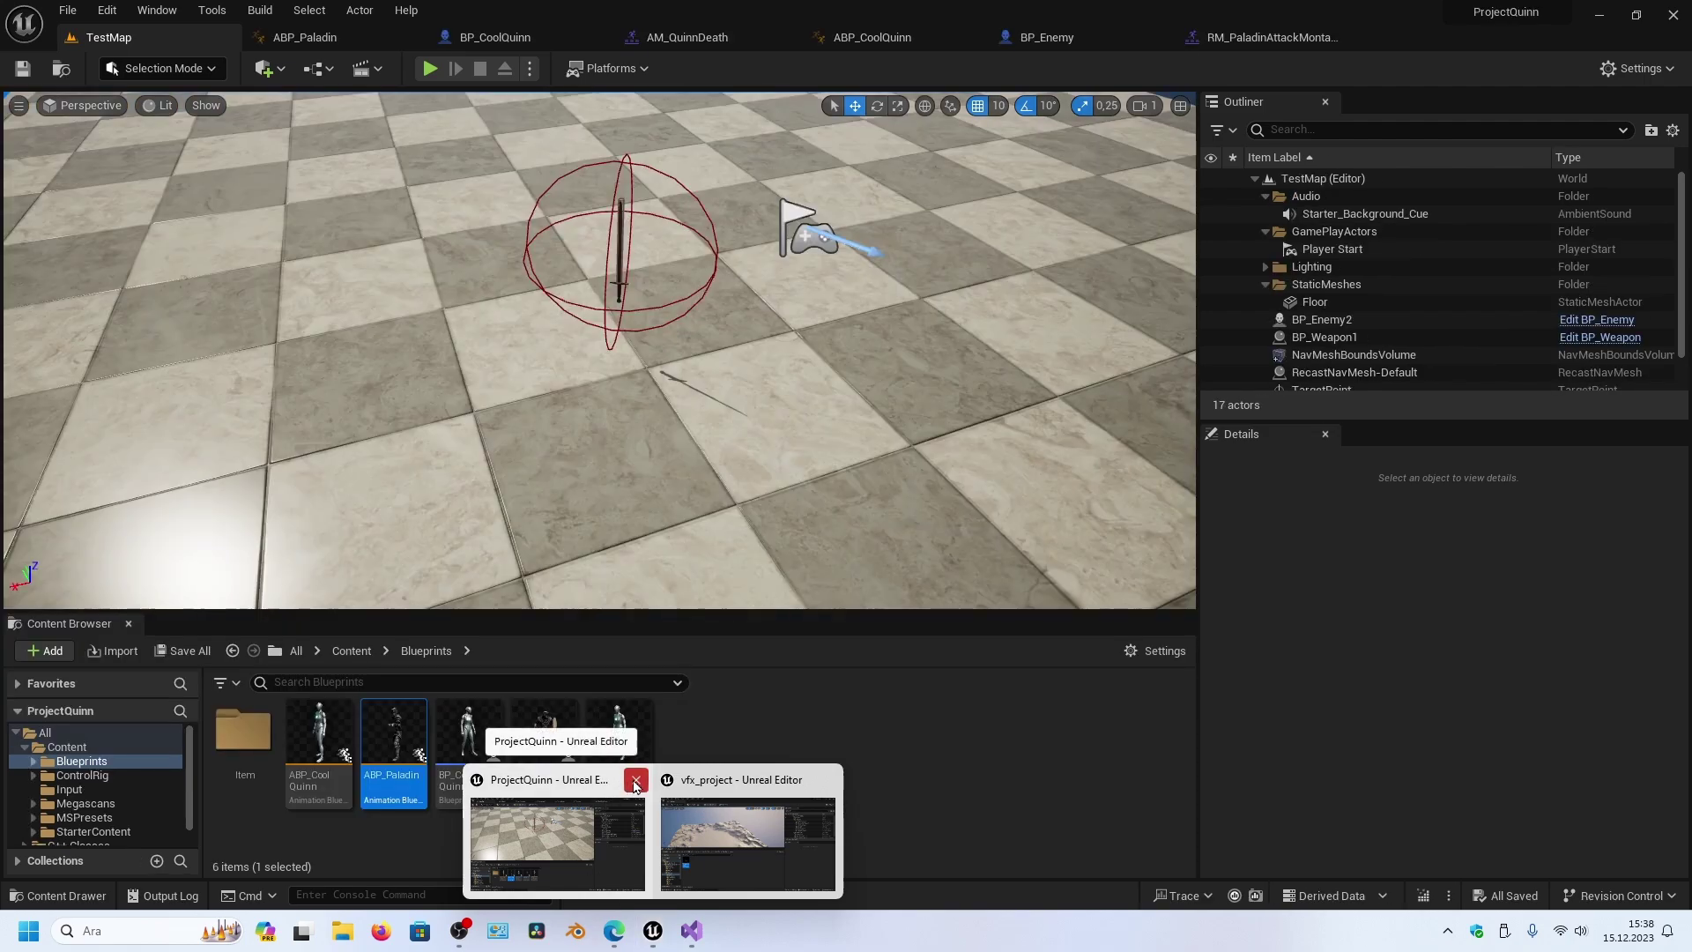
click(635, 780)
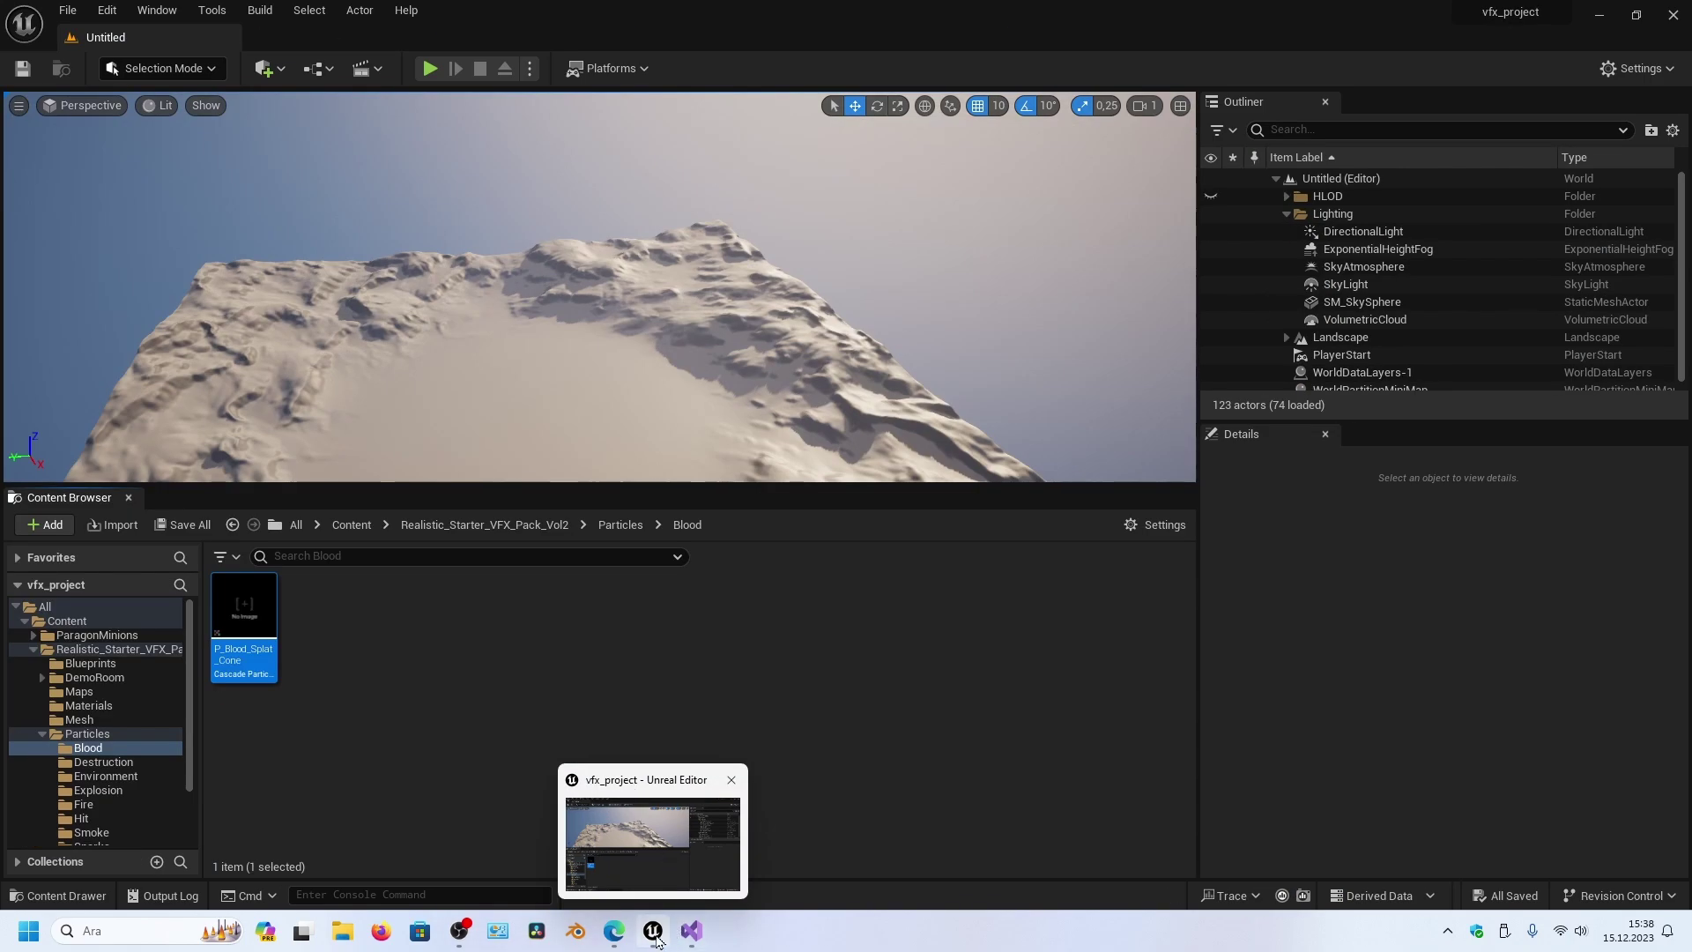
click(385, 727)
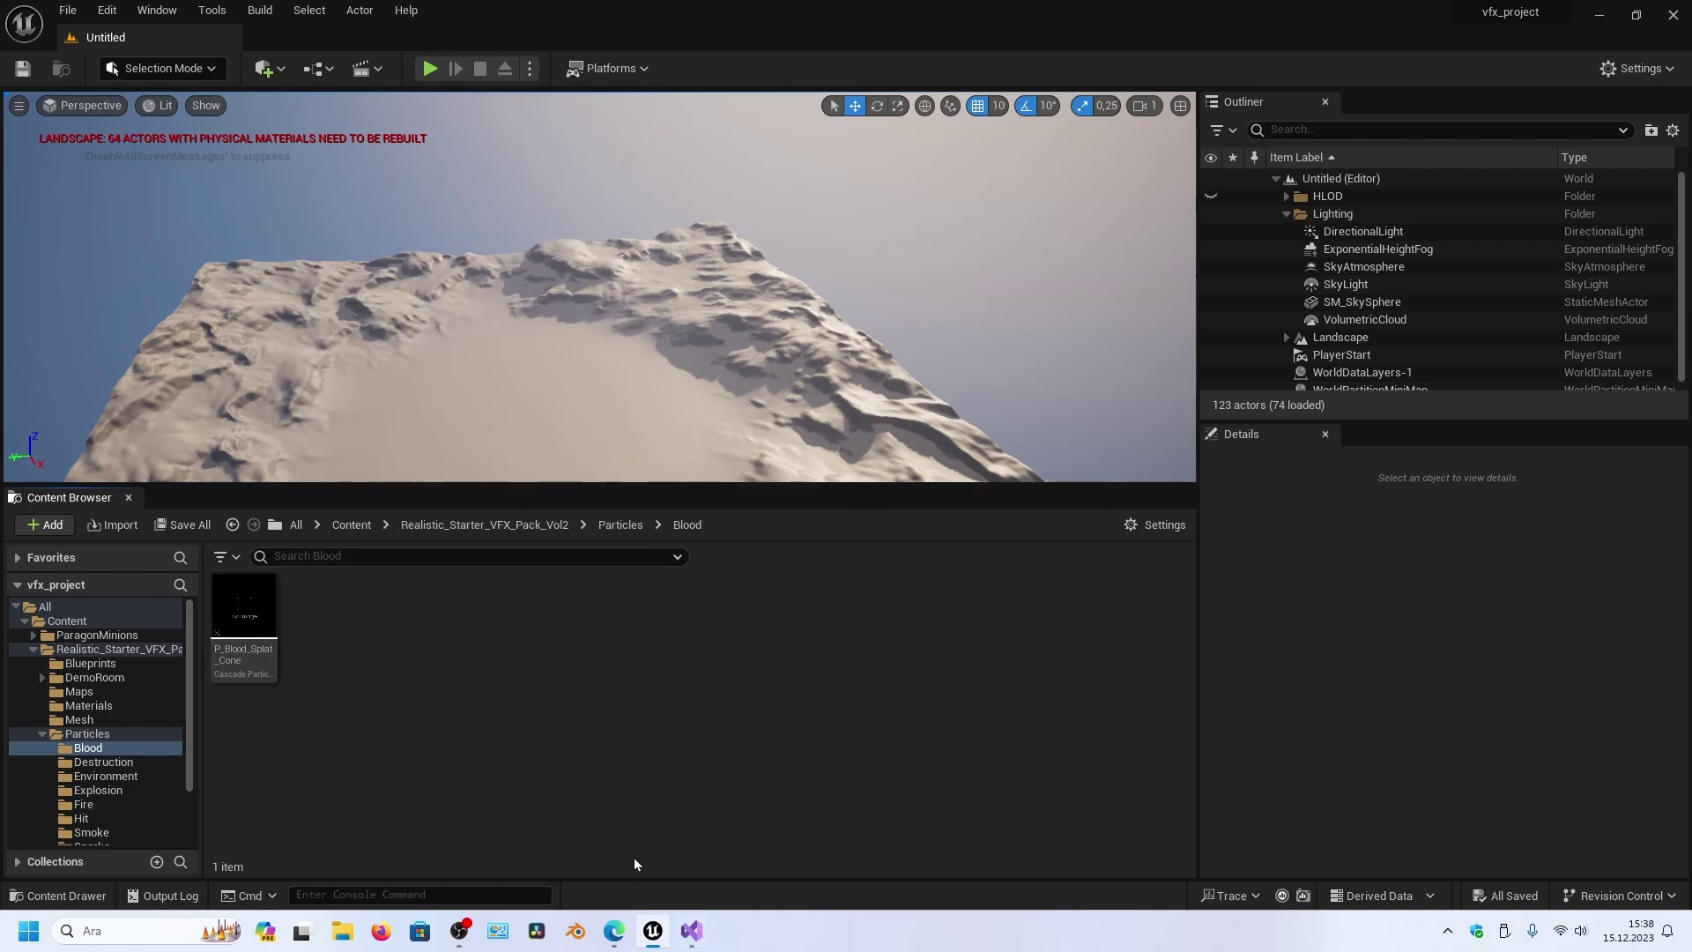
key(alt+Tab)
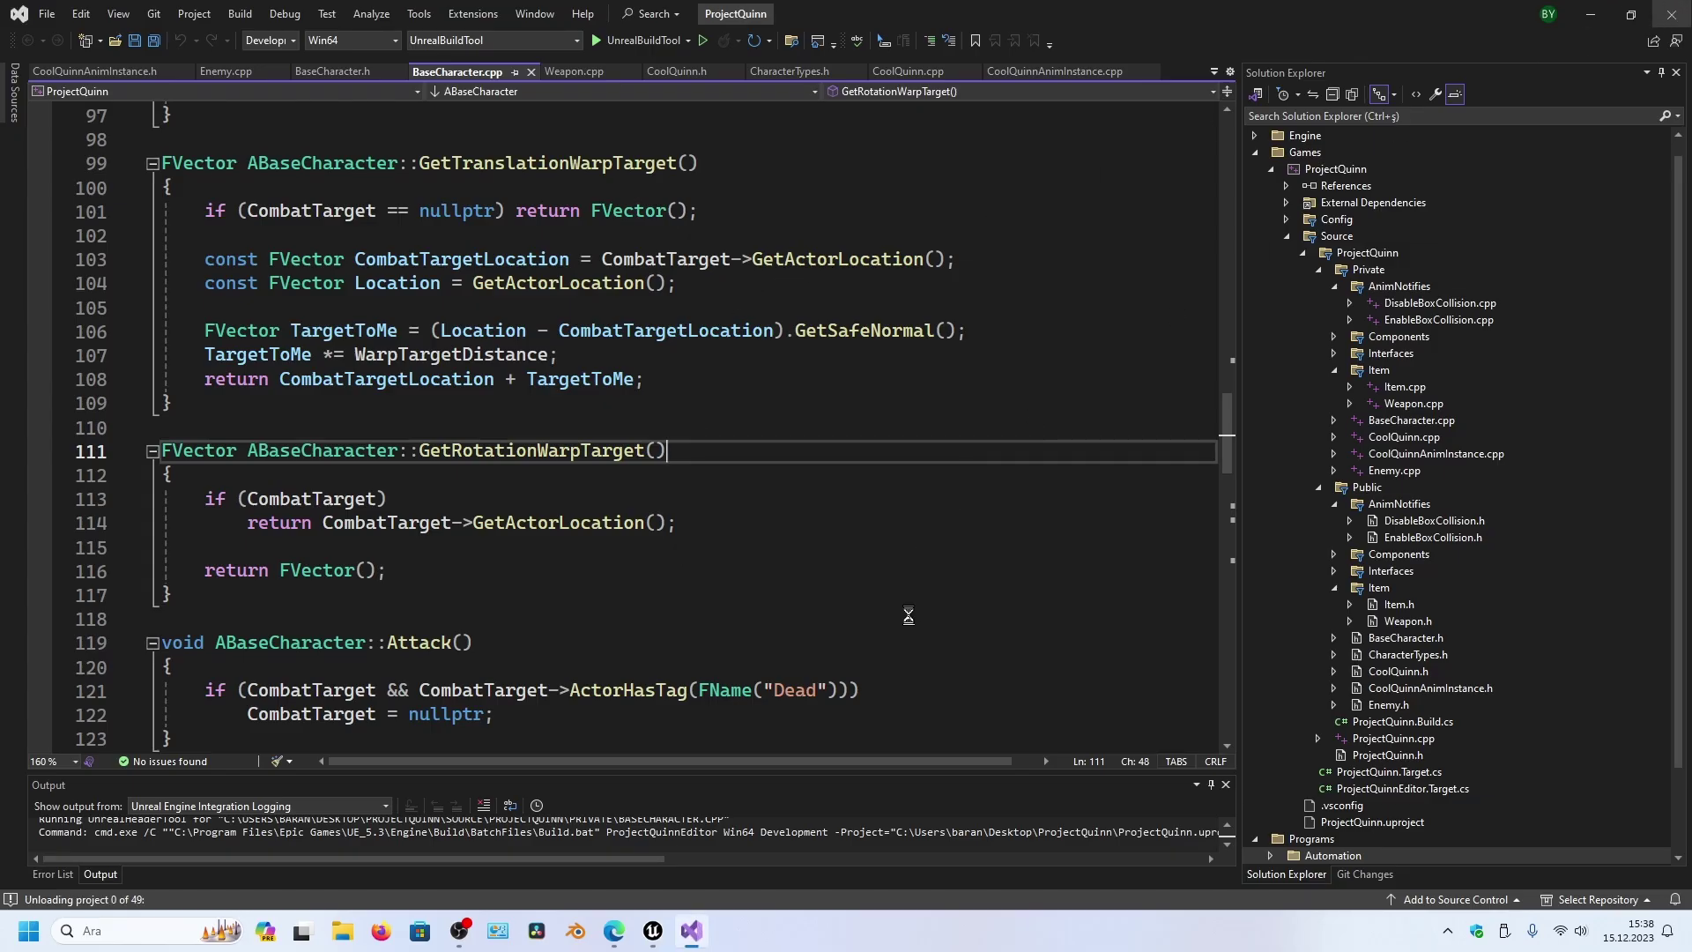
key(alt+Tab)
- Migrate P_Blood_Splat_Cone with only its Particles folder into ProjectQuinn/Content
mouse_move(652, 934)
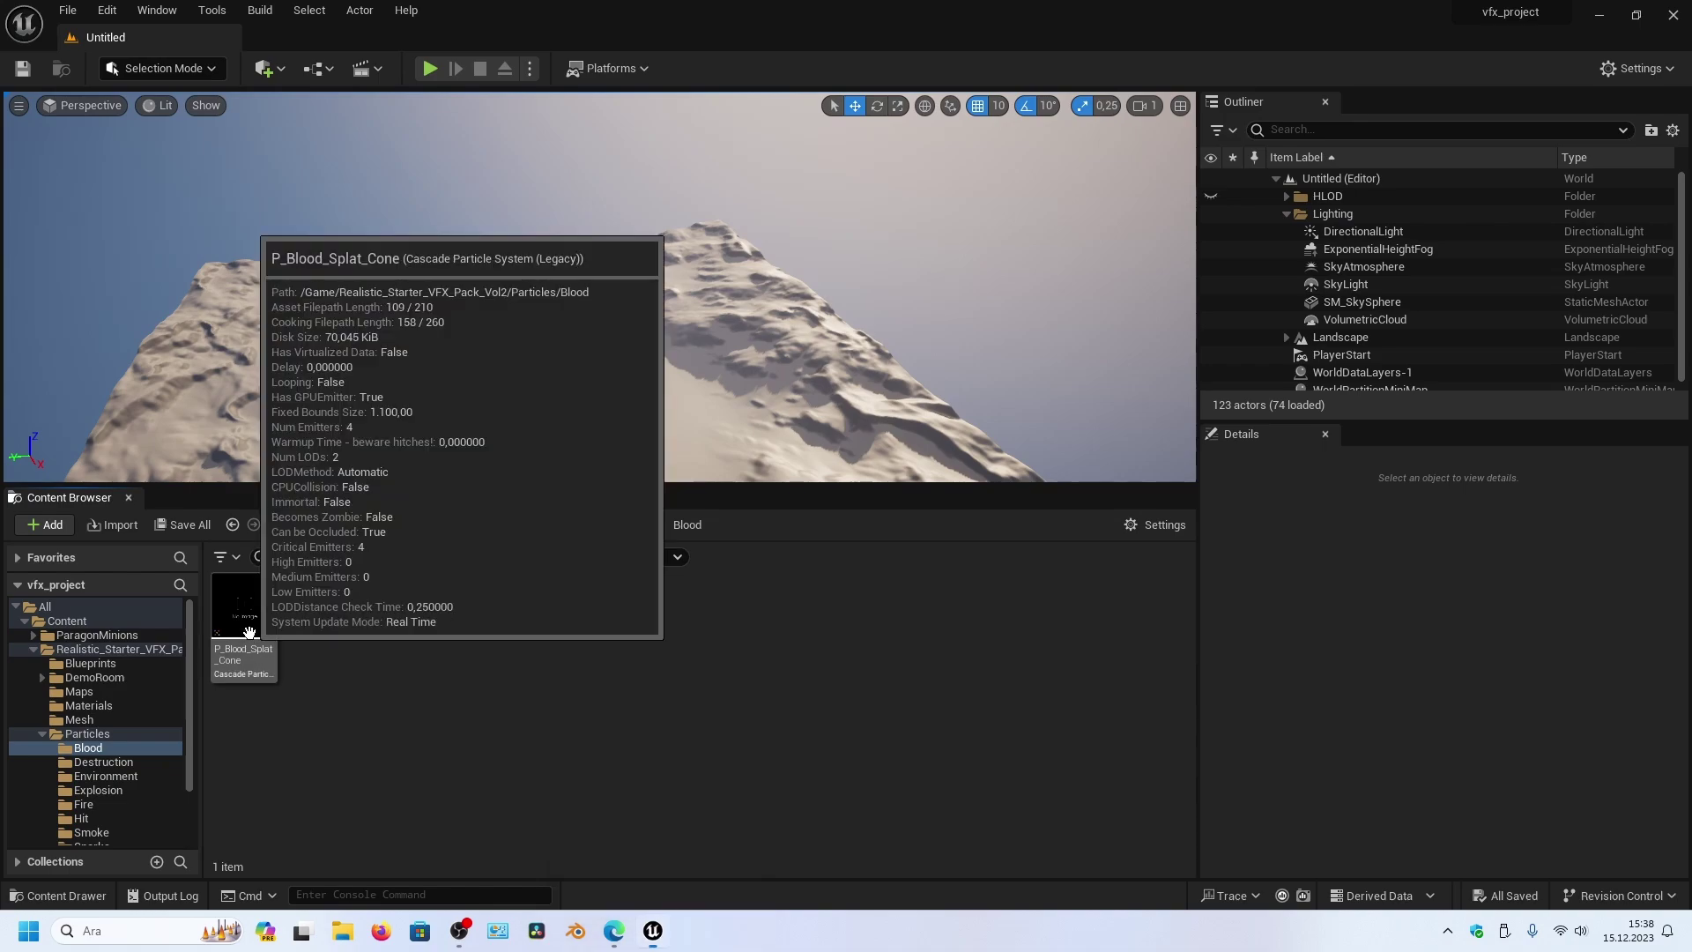
right_click(250, 627)
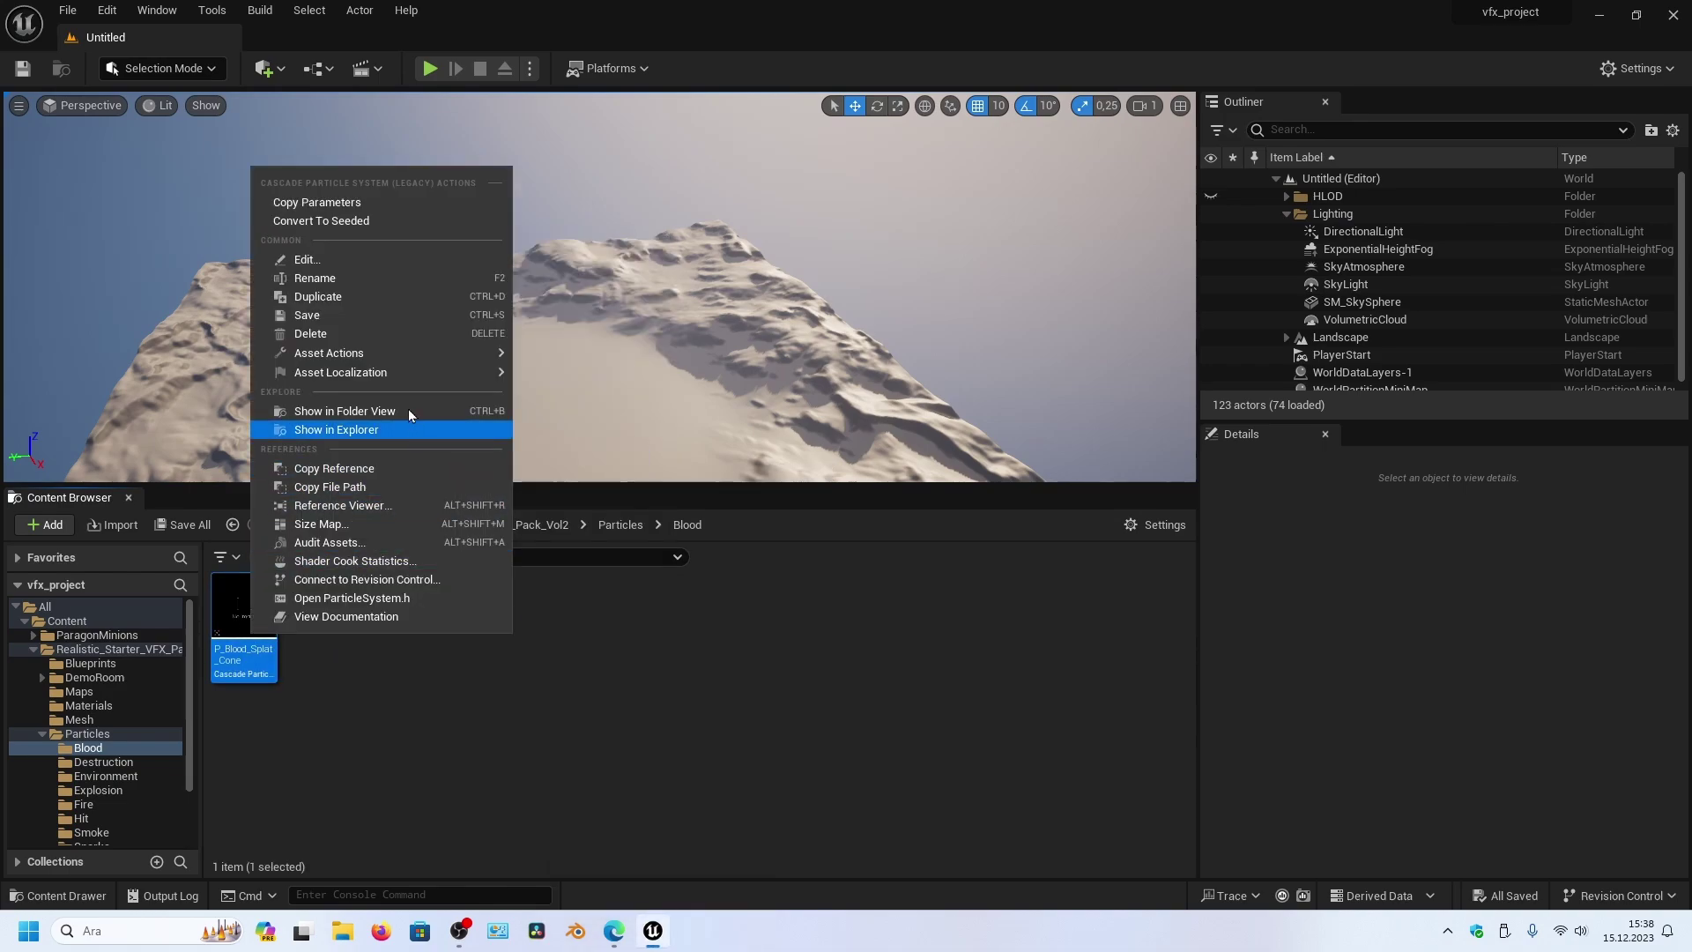
mouse_move(425, 354)
click(577, 456)
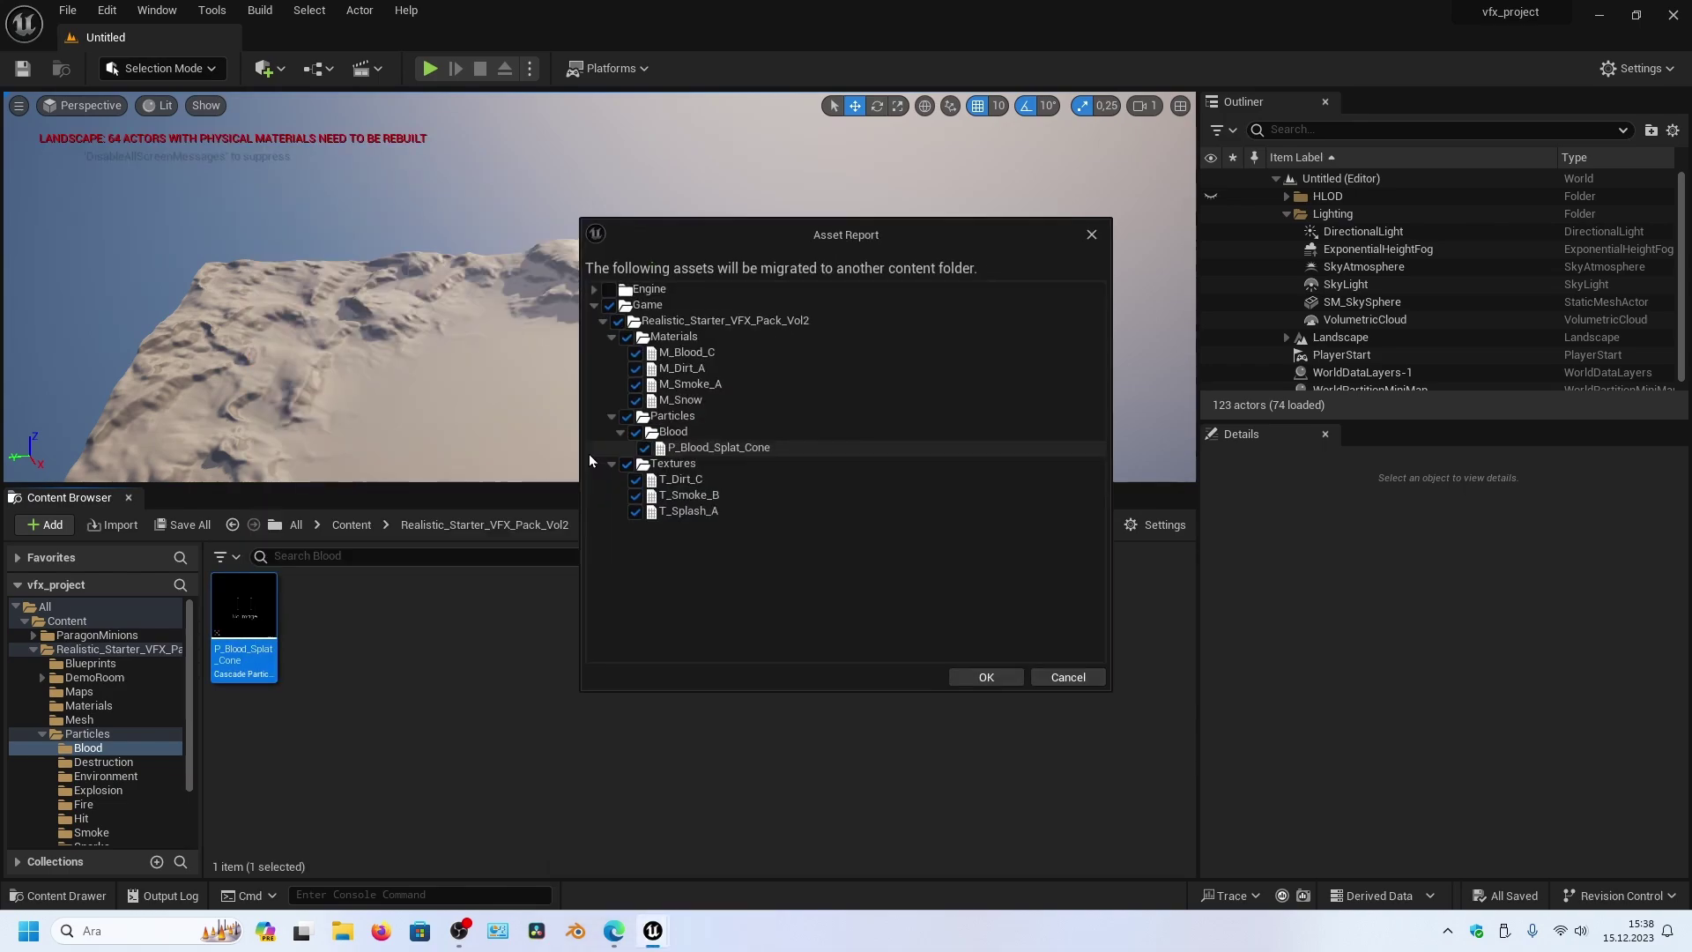
click(643, 447)
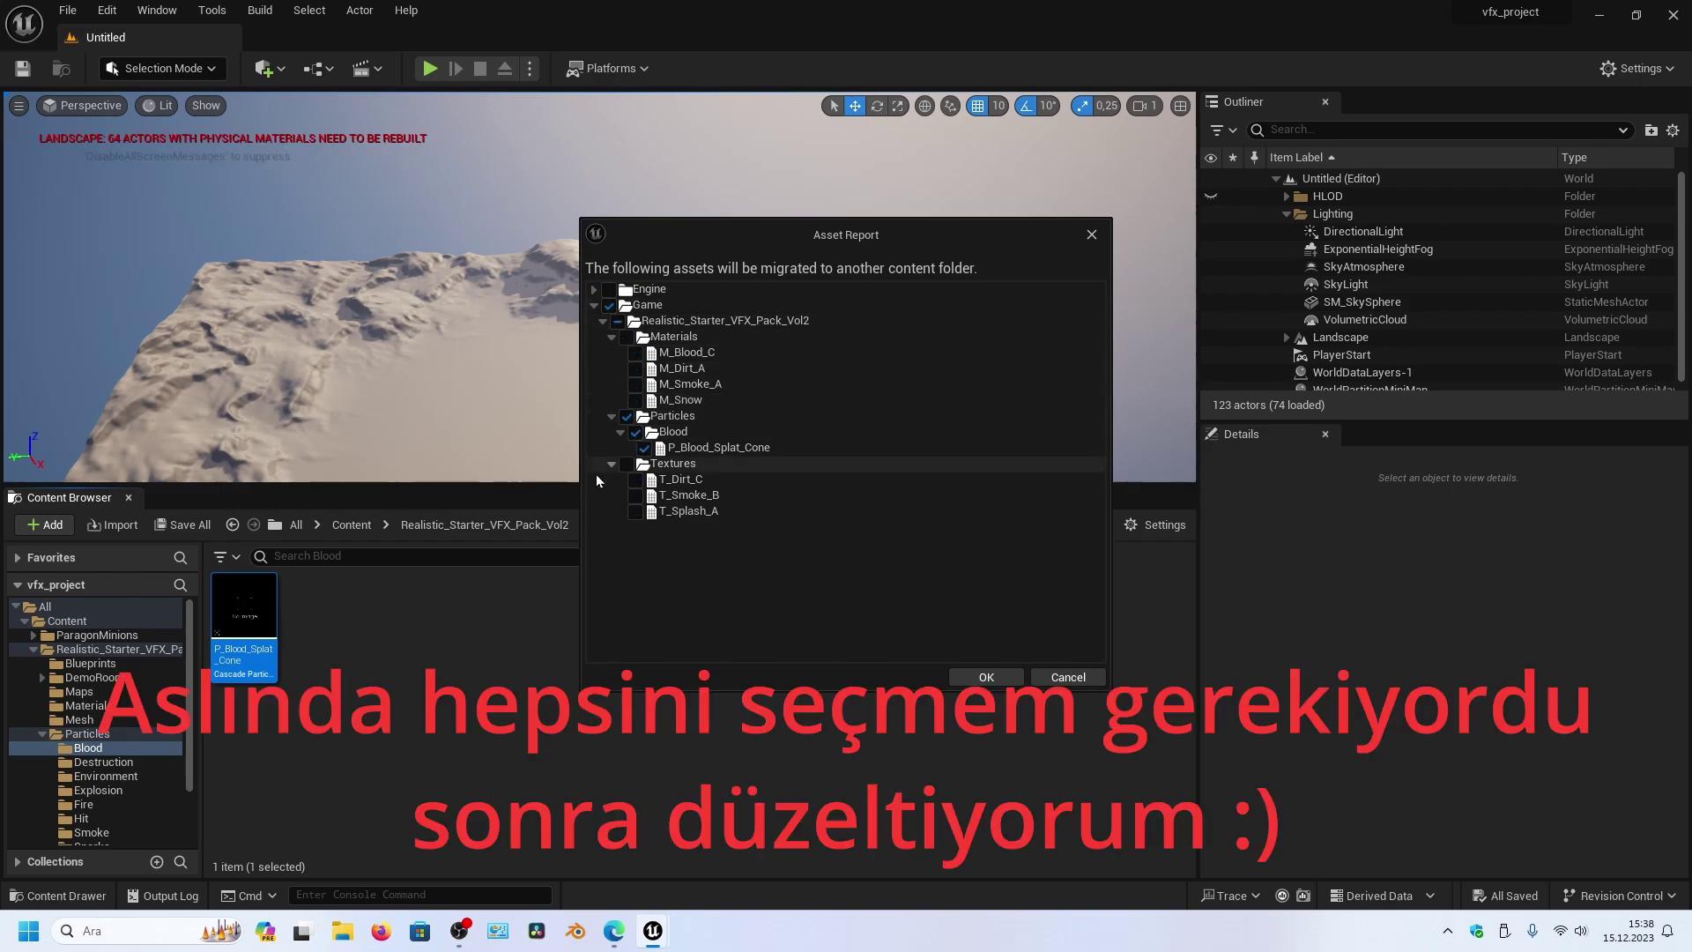
click(627, 416)
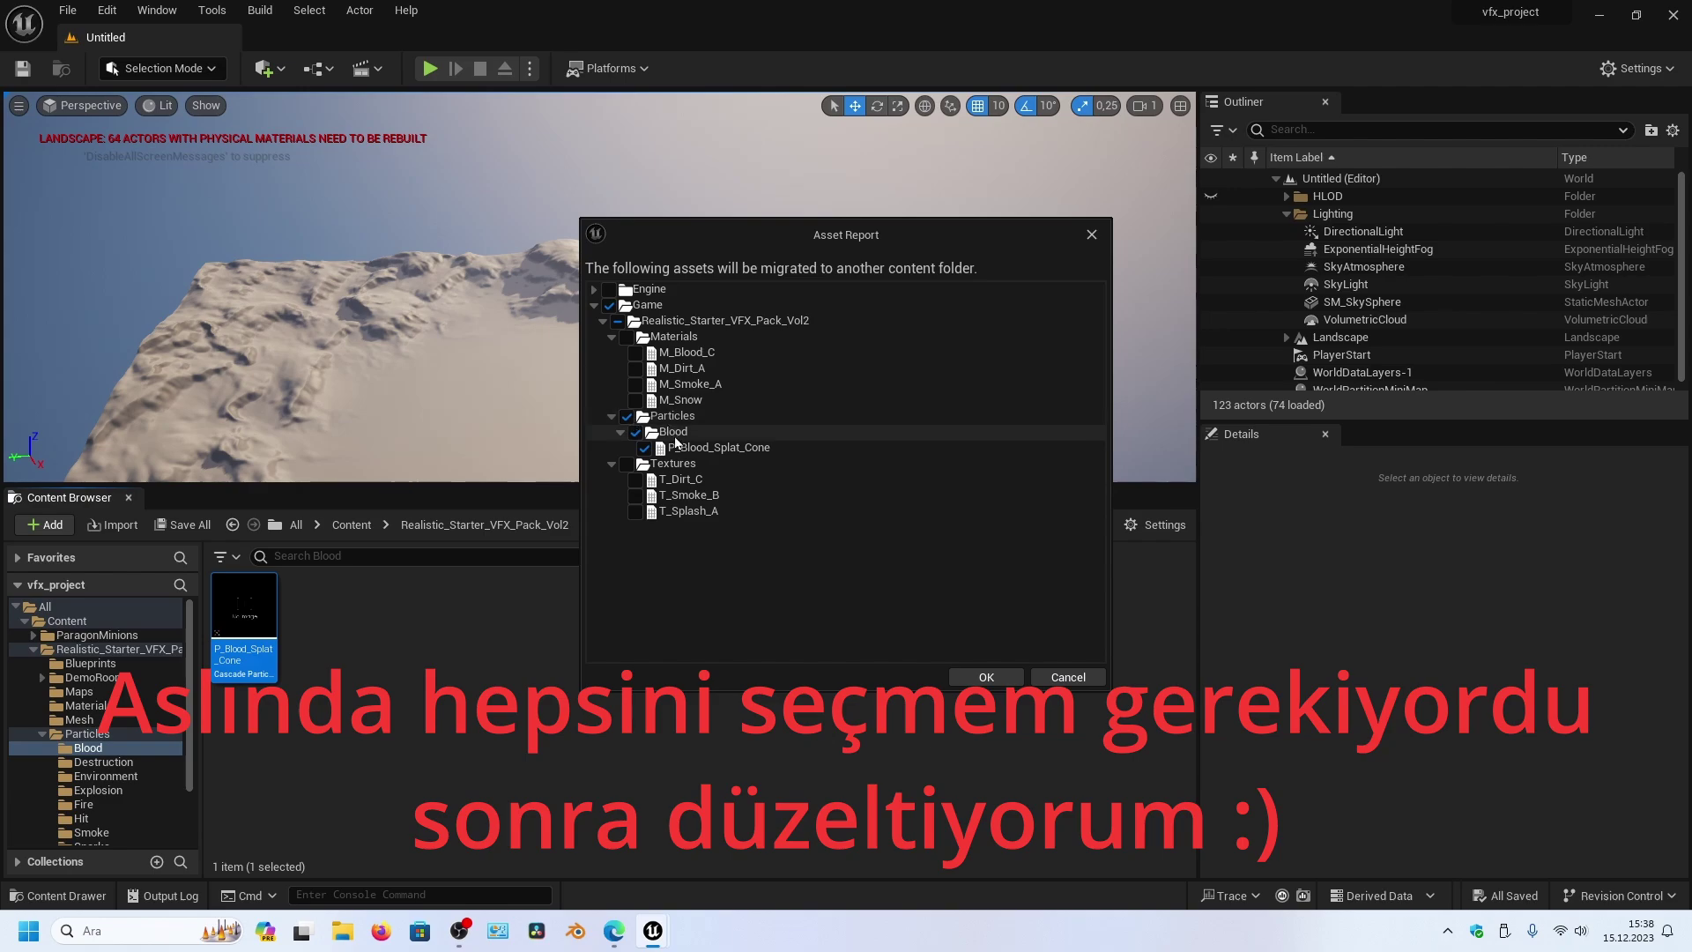
click(984, 677)
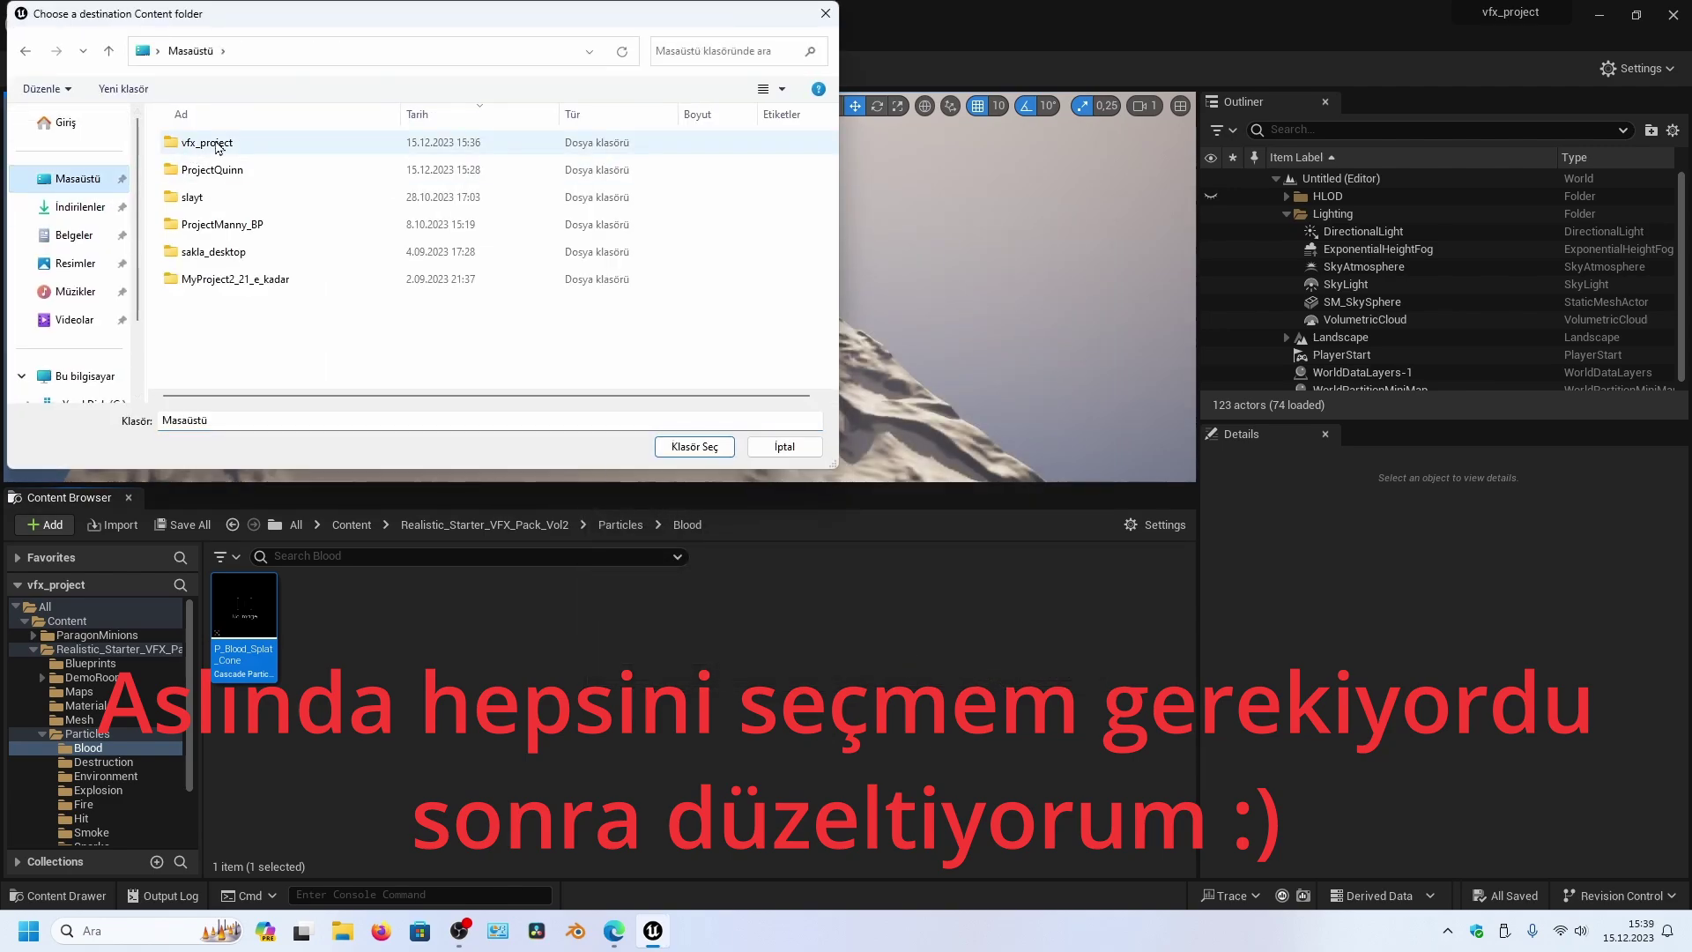
double_click(225, 169)
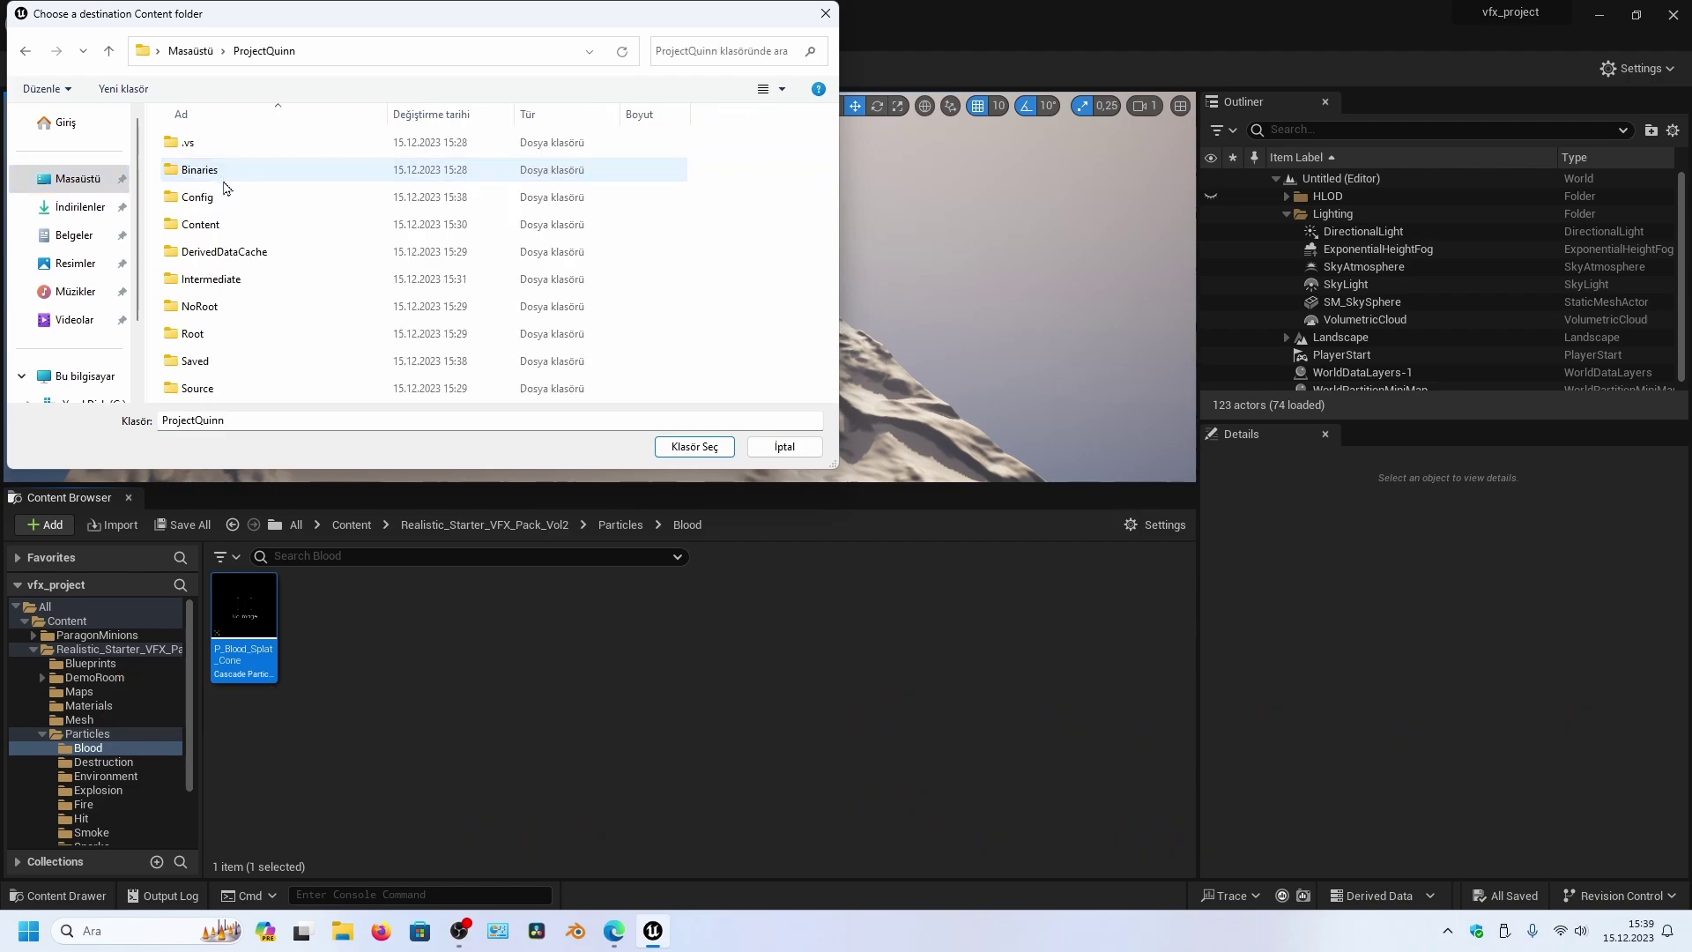
click(215, 226)
click(699, 447)
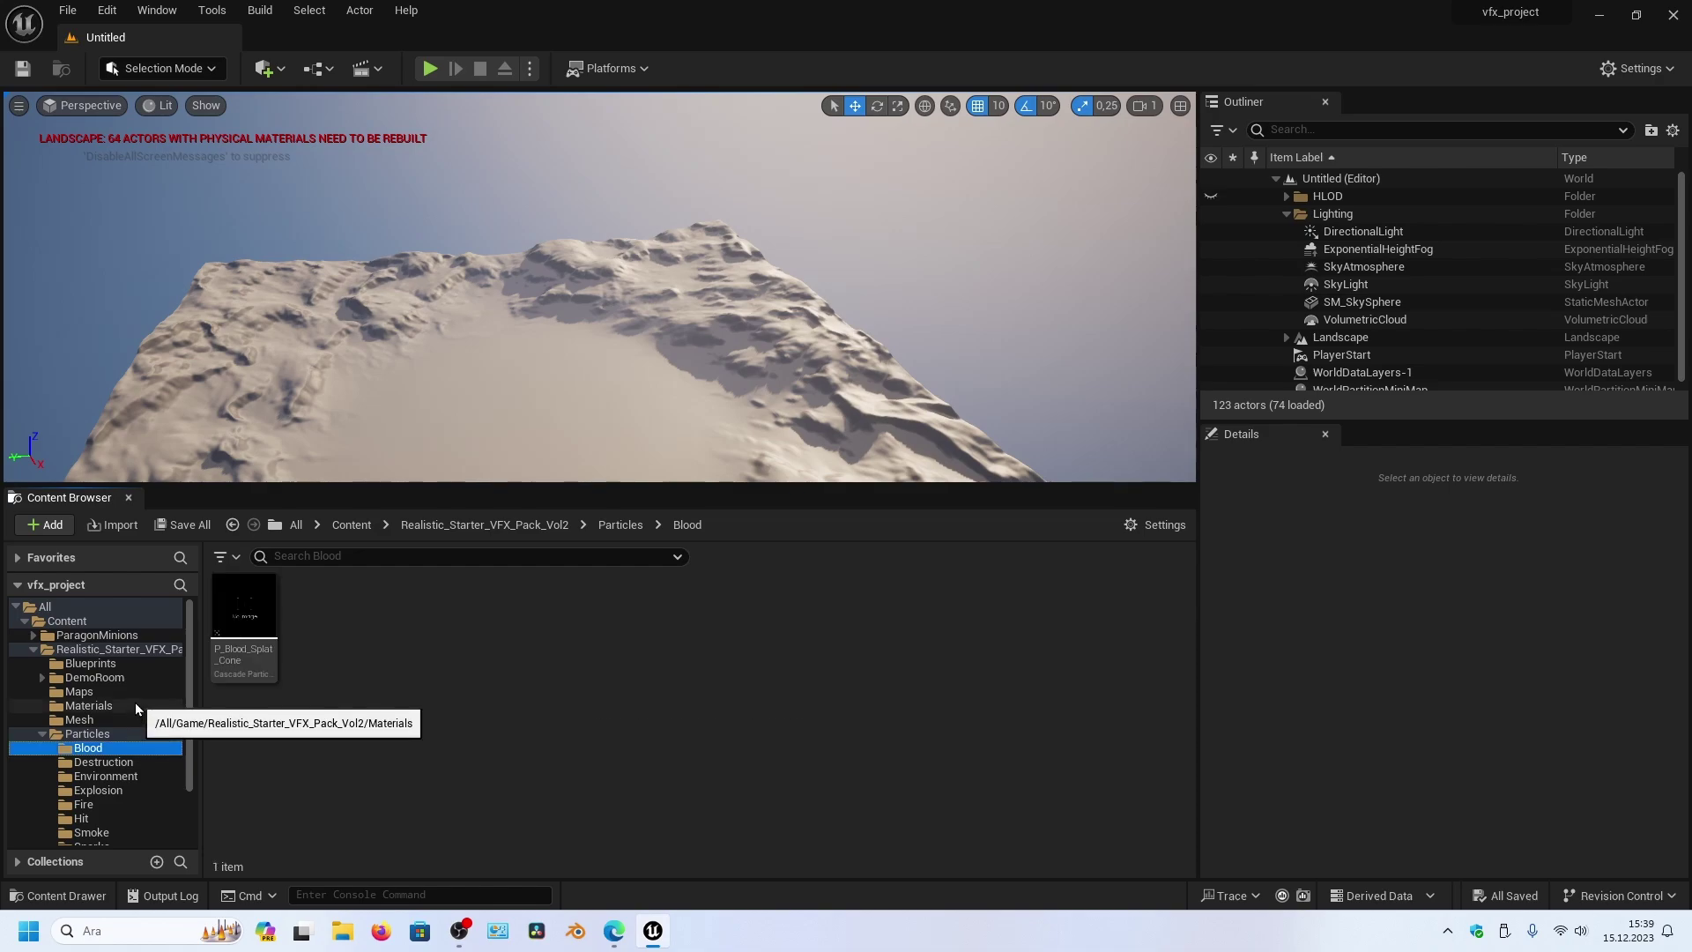
- Browse to ParagonMinions > Characters > Buff > Buff_Black in the content browser
click(34, 649)
click(34, 635)
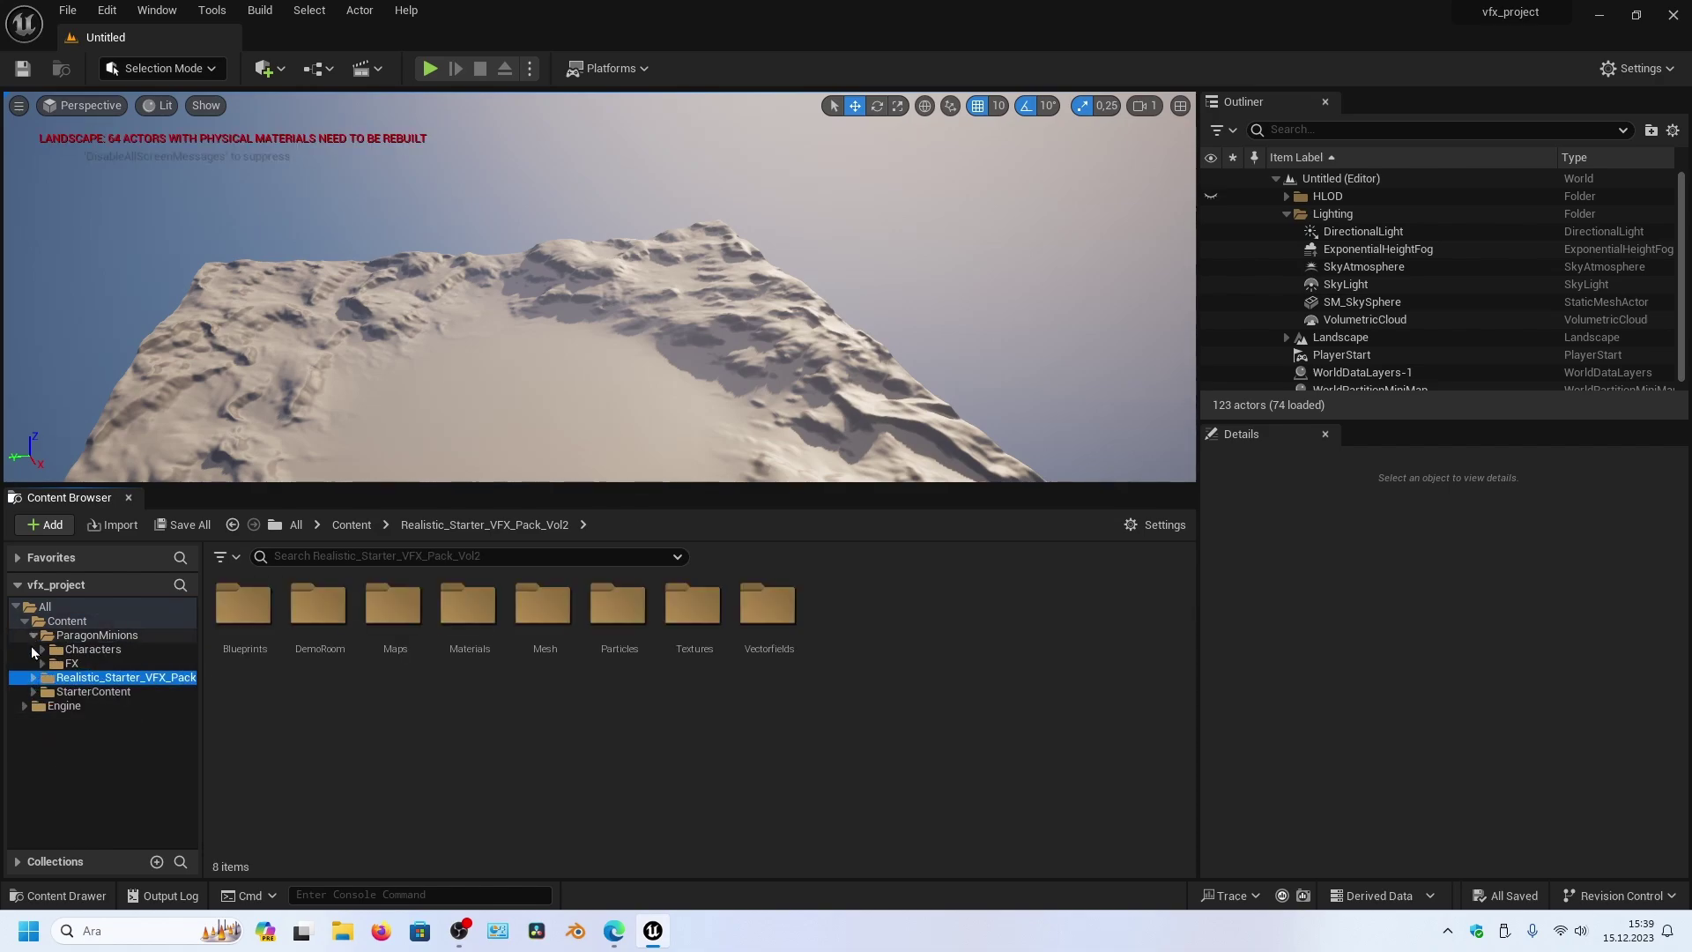
click(42, 649)
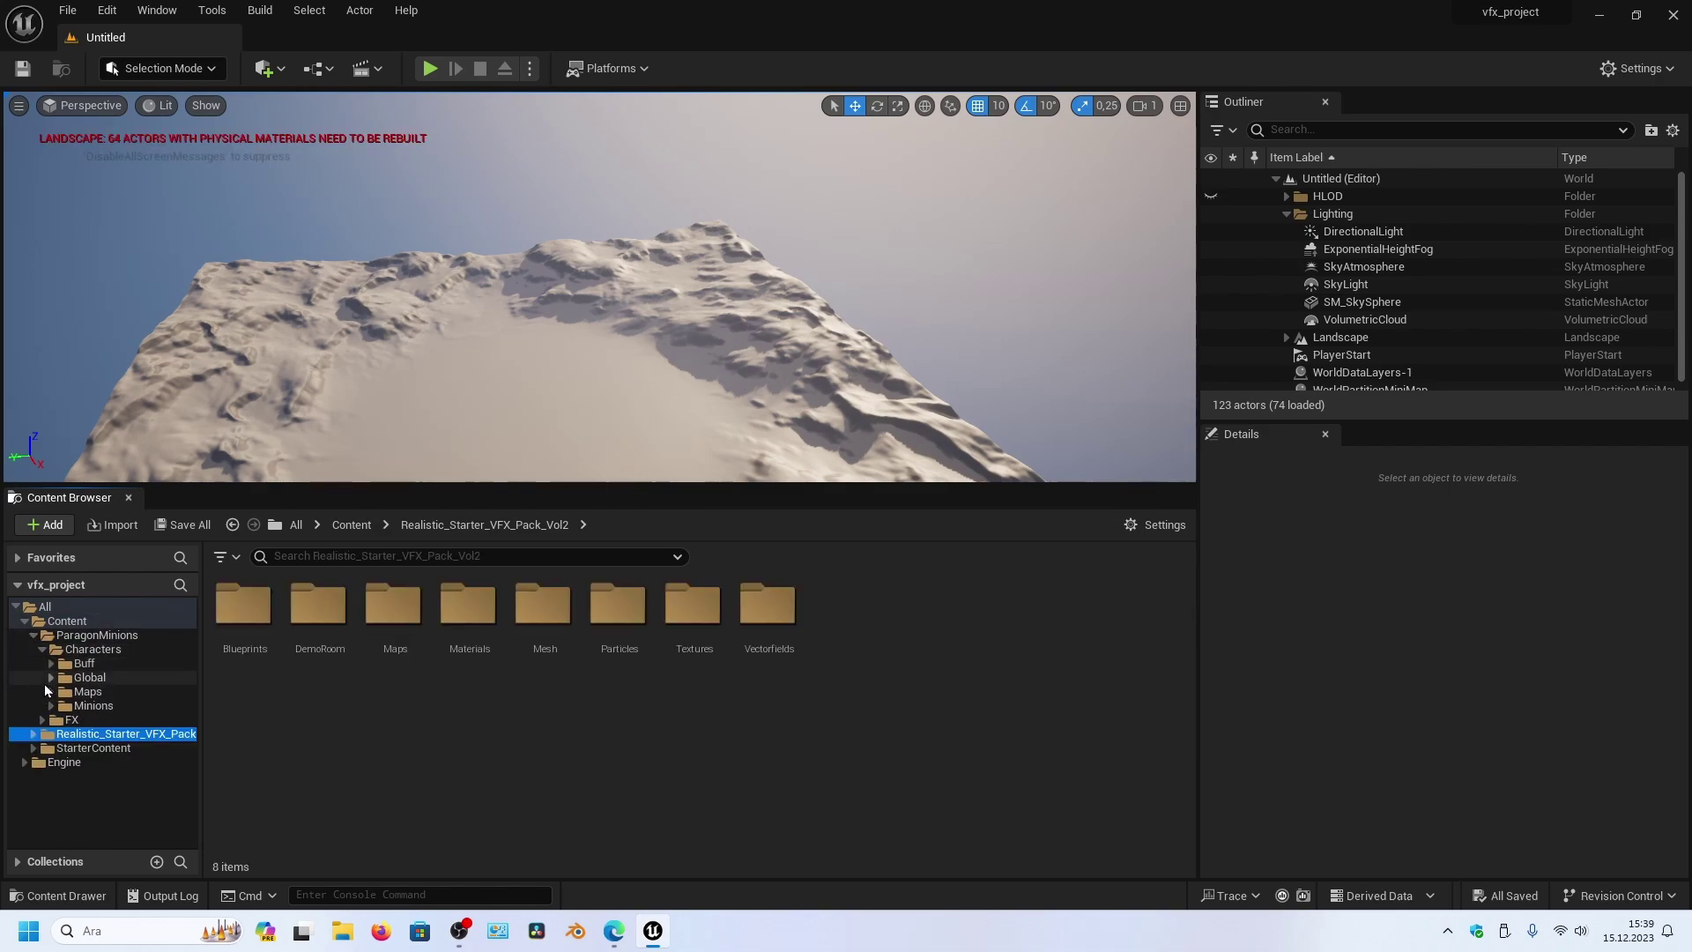
click(51, 663)
click(60, 677)
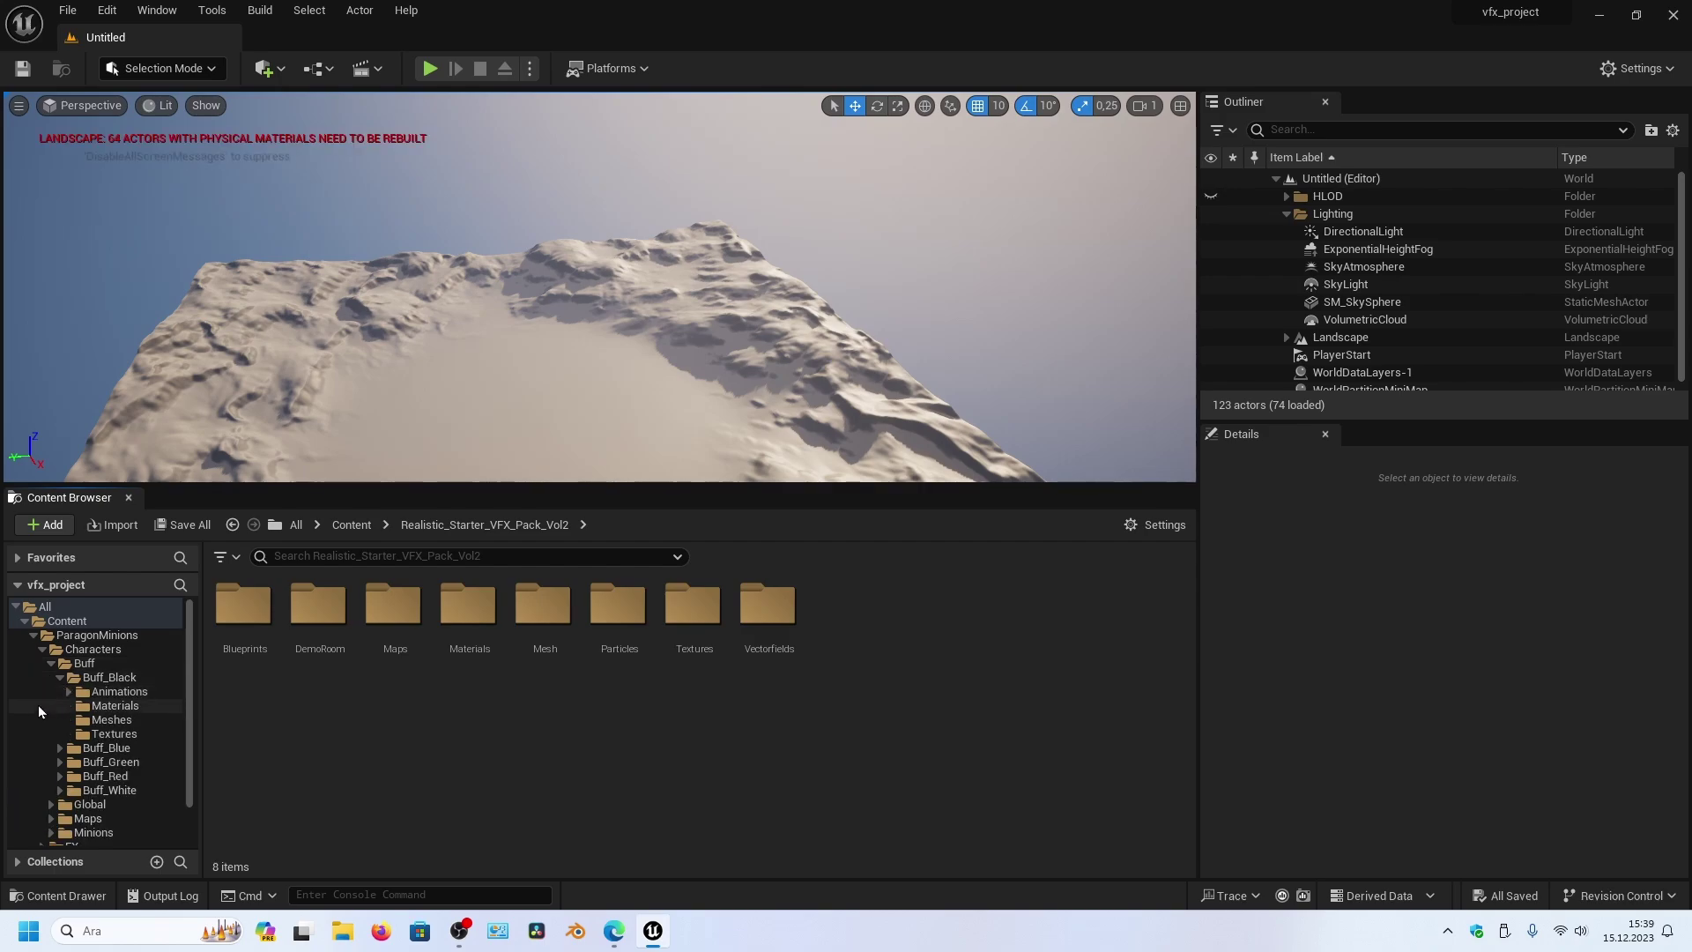
click(107, 677)
- Find P_Buff_Black_Melee_Trail by searching 'trail' in the ParagonMinions FX folder
click(304, 557)
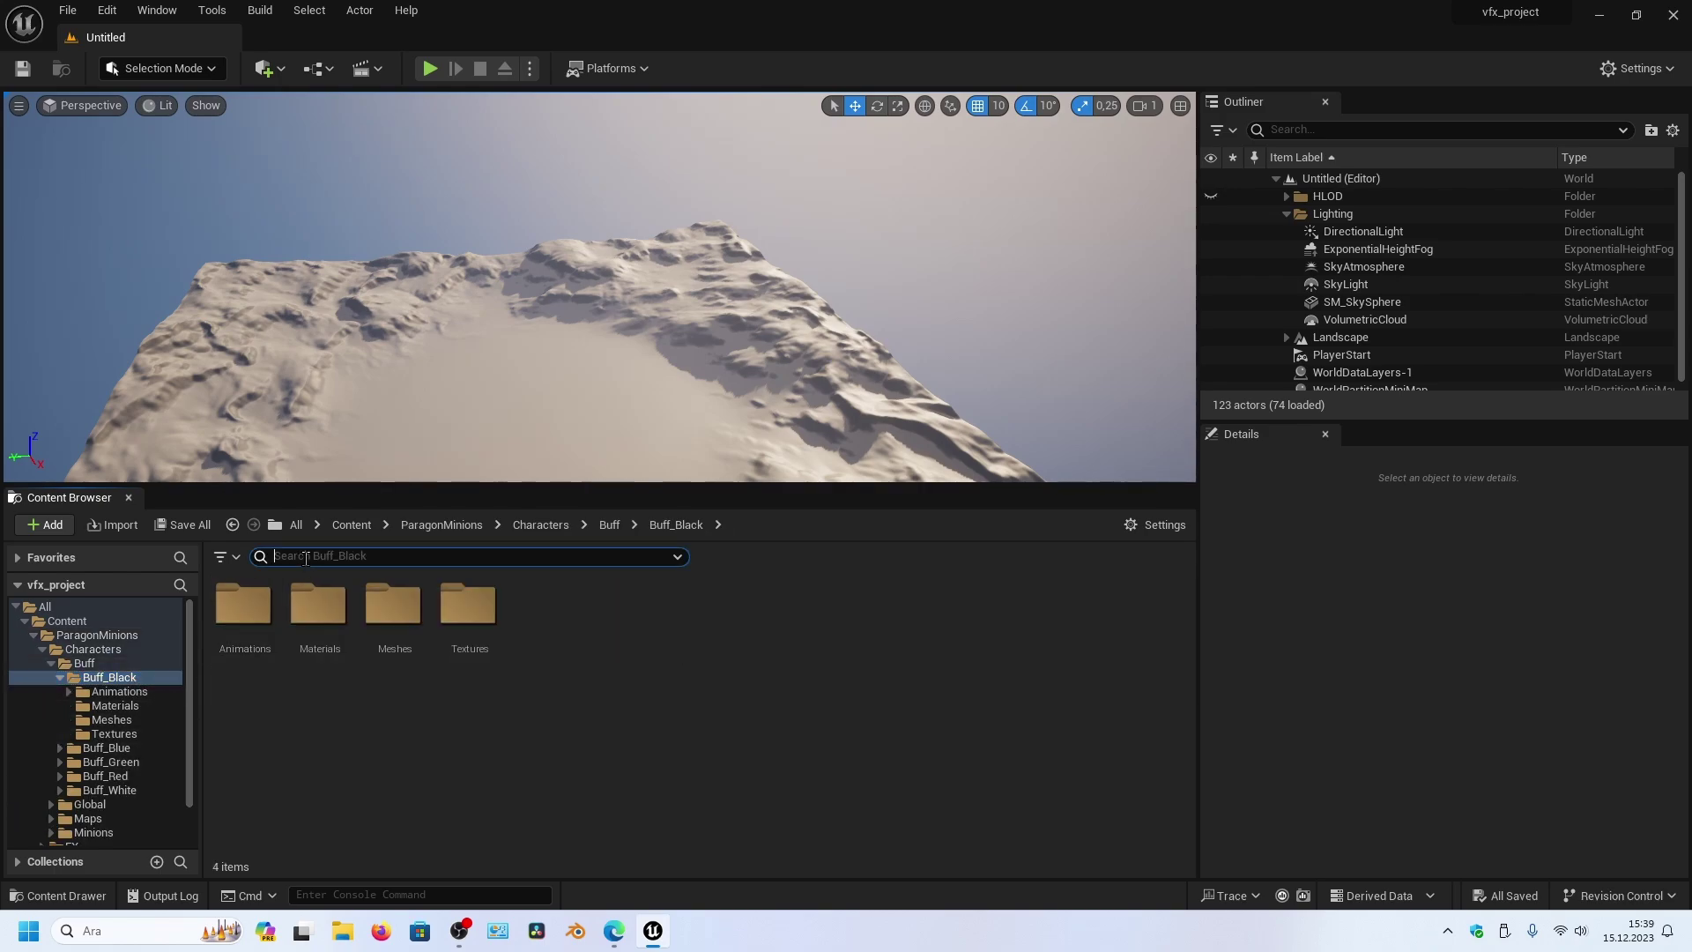
text(tail)
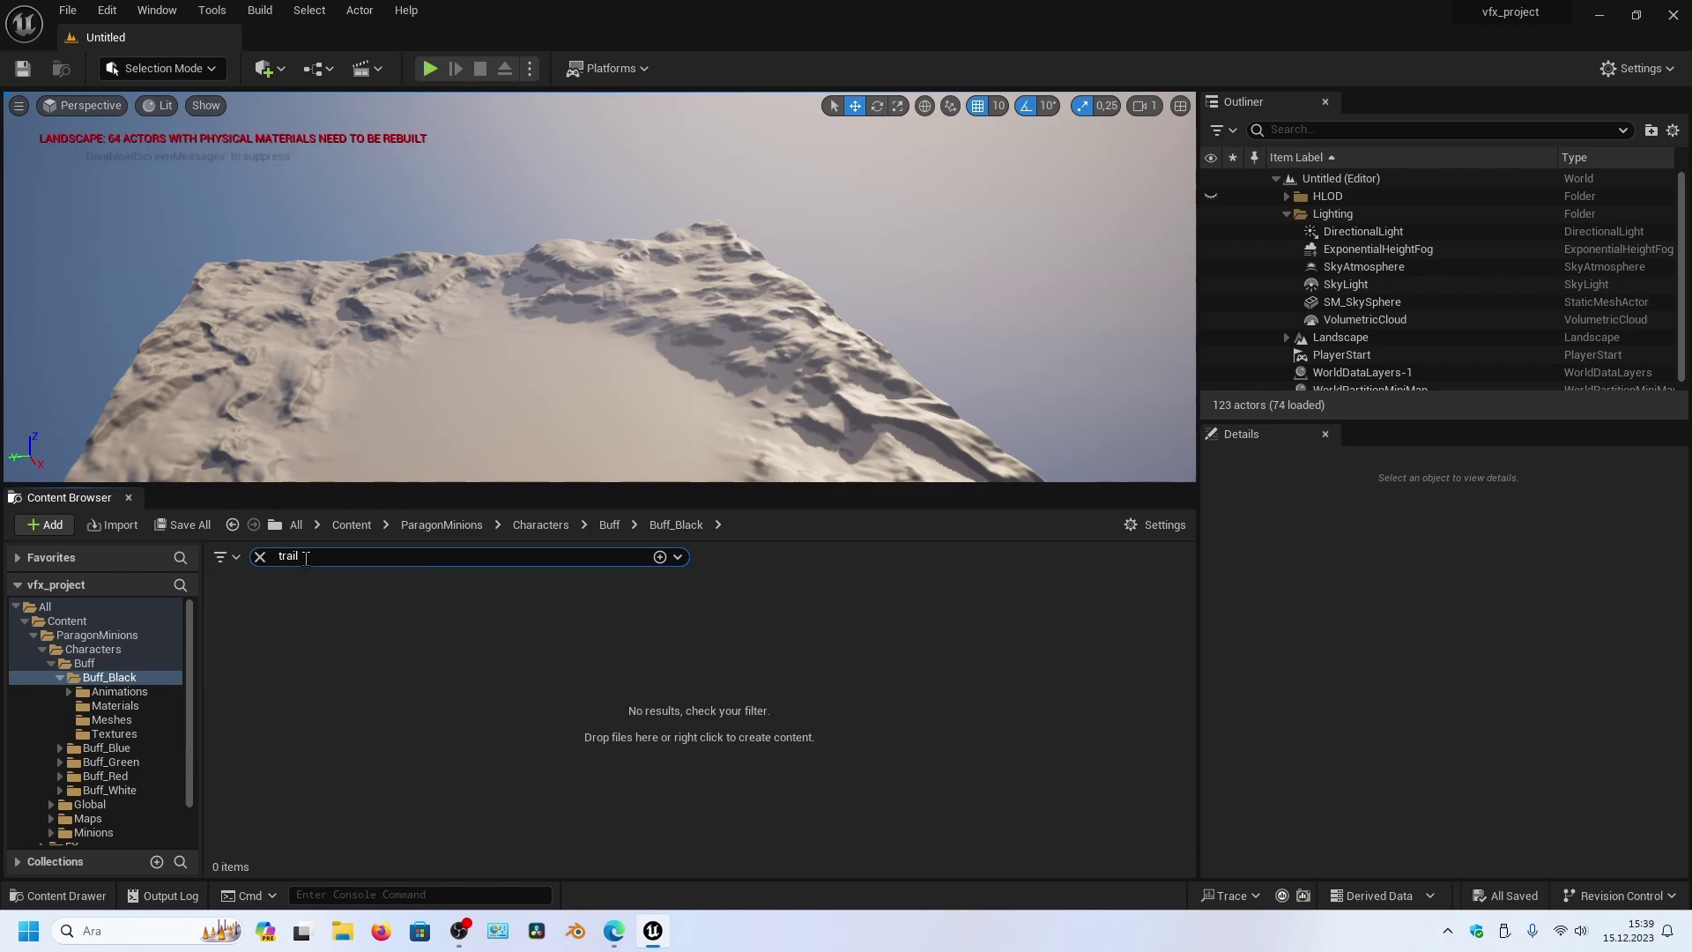
key(Escape)
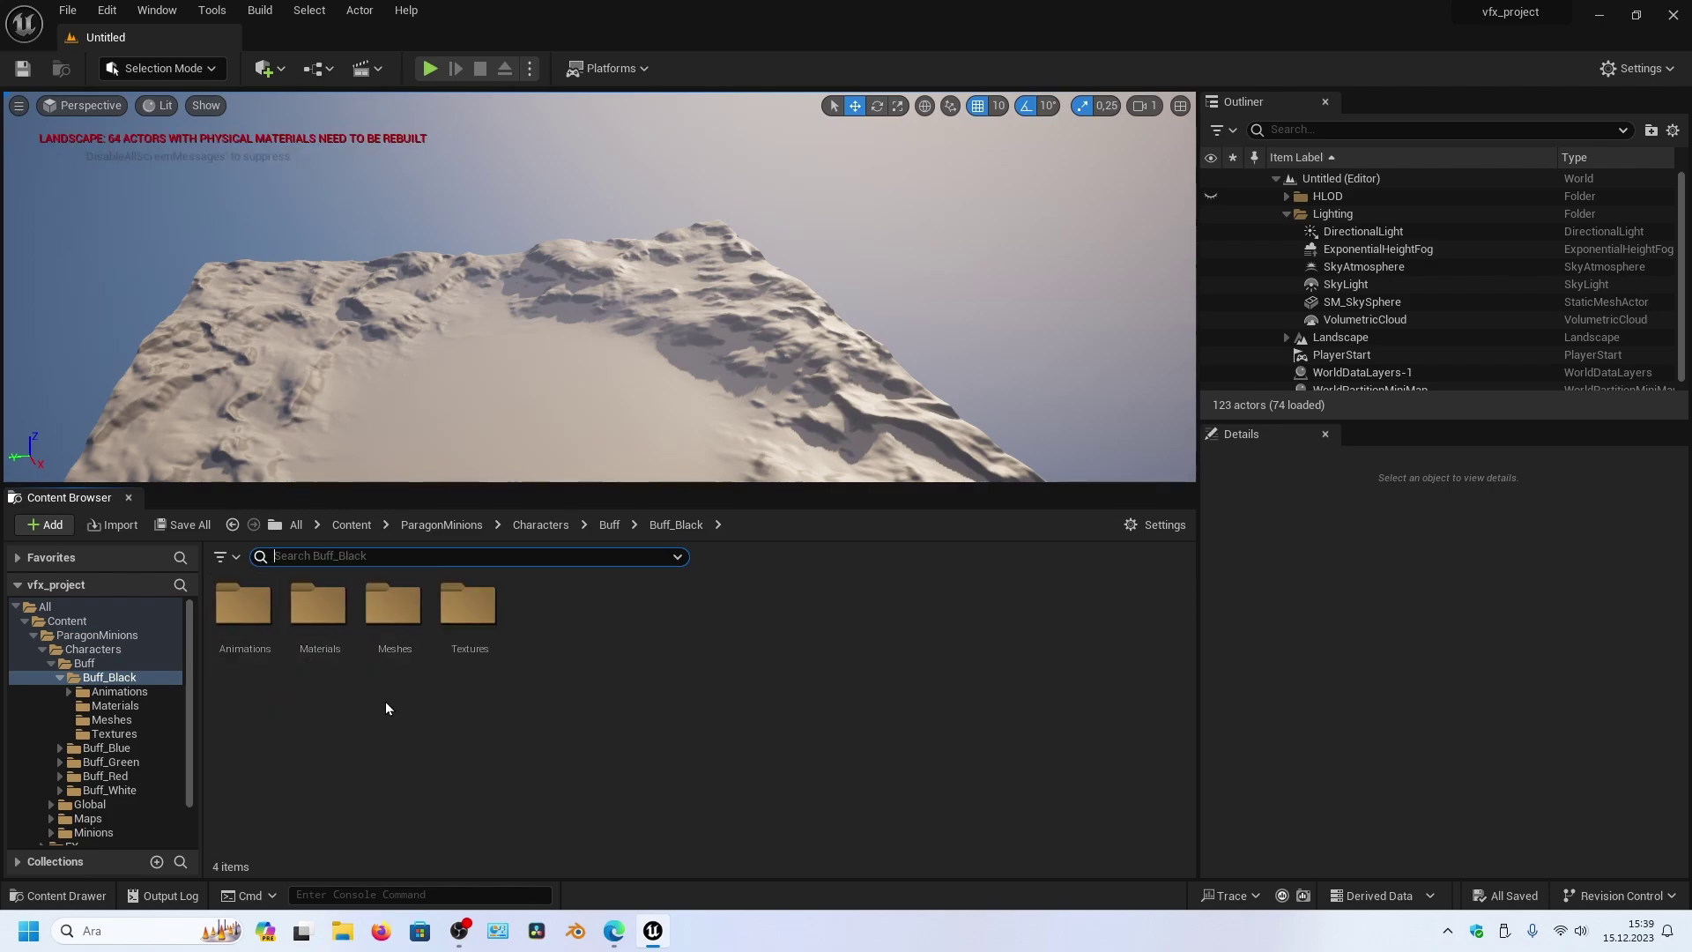
click(42, 648)
click(42, 663)
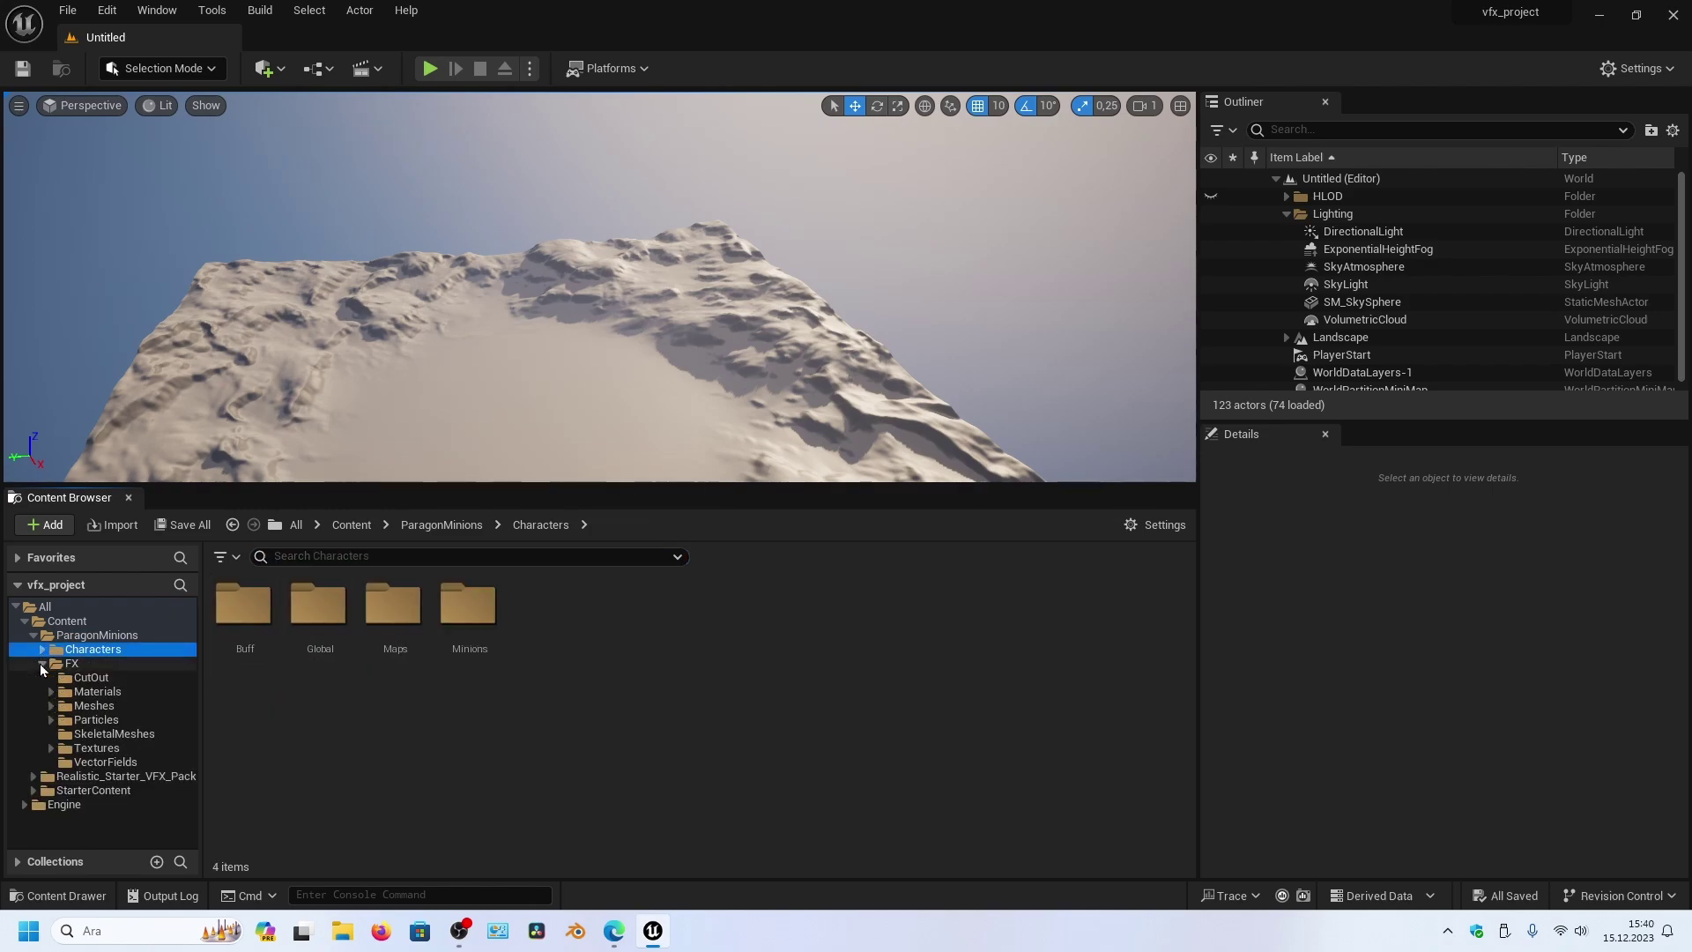
click(72, 663)
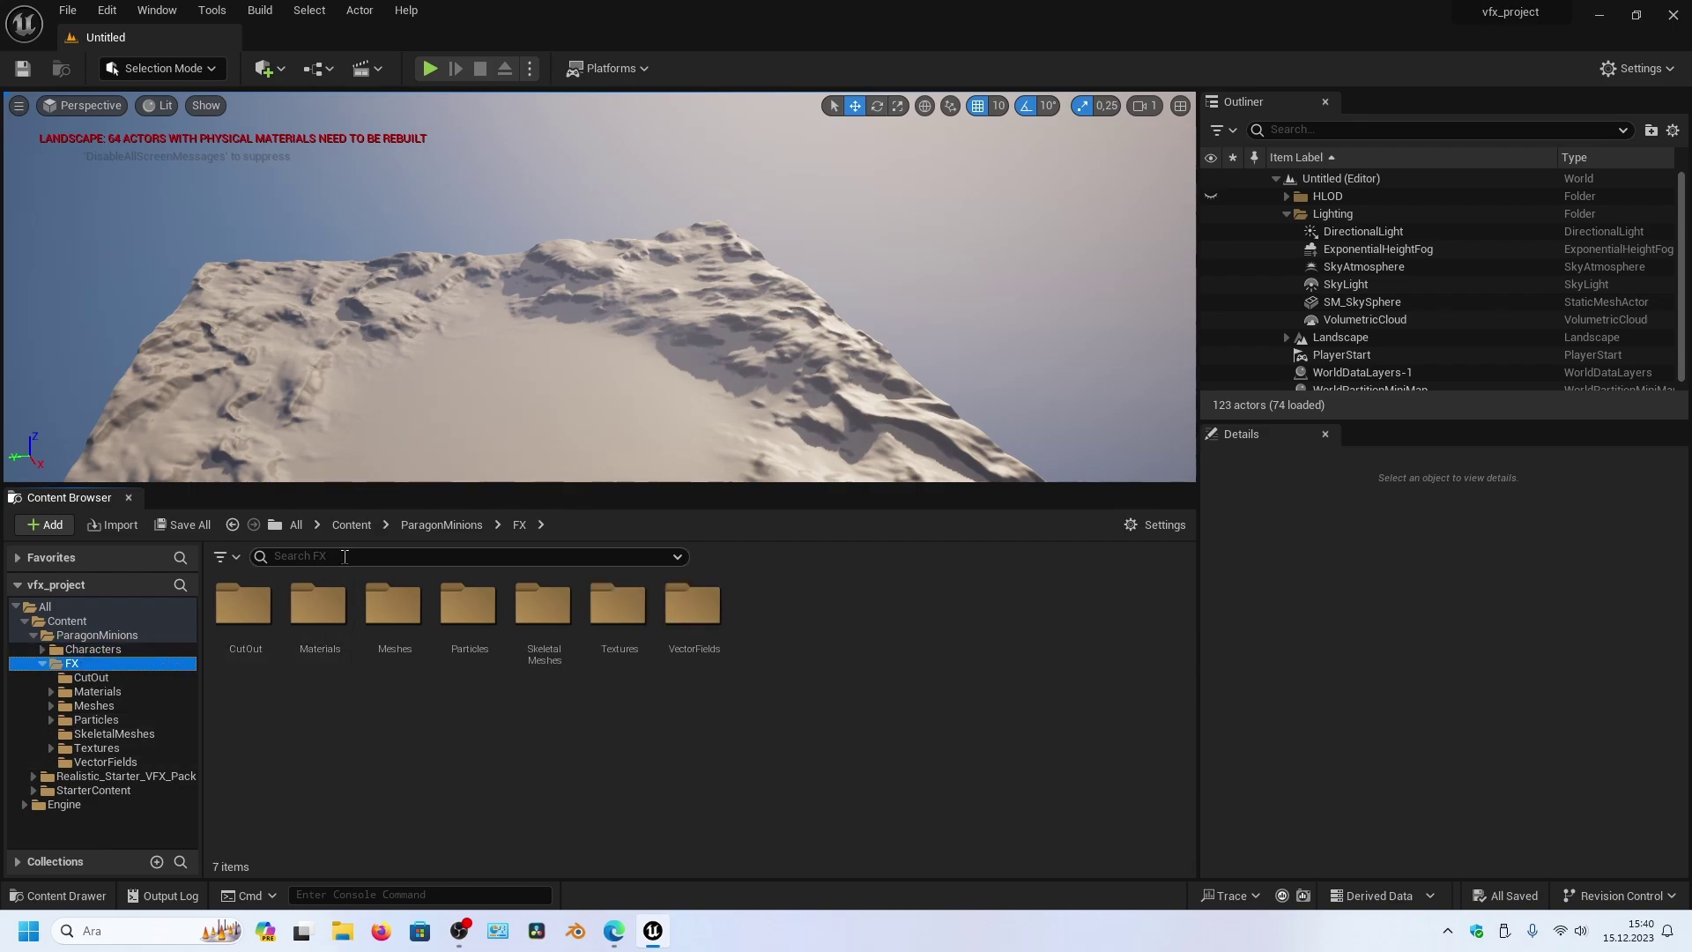
click(345, 556)
text(trail)
- Migrate only P_Buff_Black_Melee_Trail, choosing ProjectQuinn/Content as the destination folder
click(1114, 688)
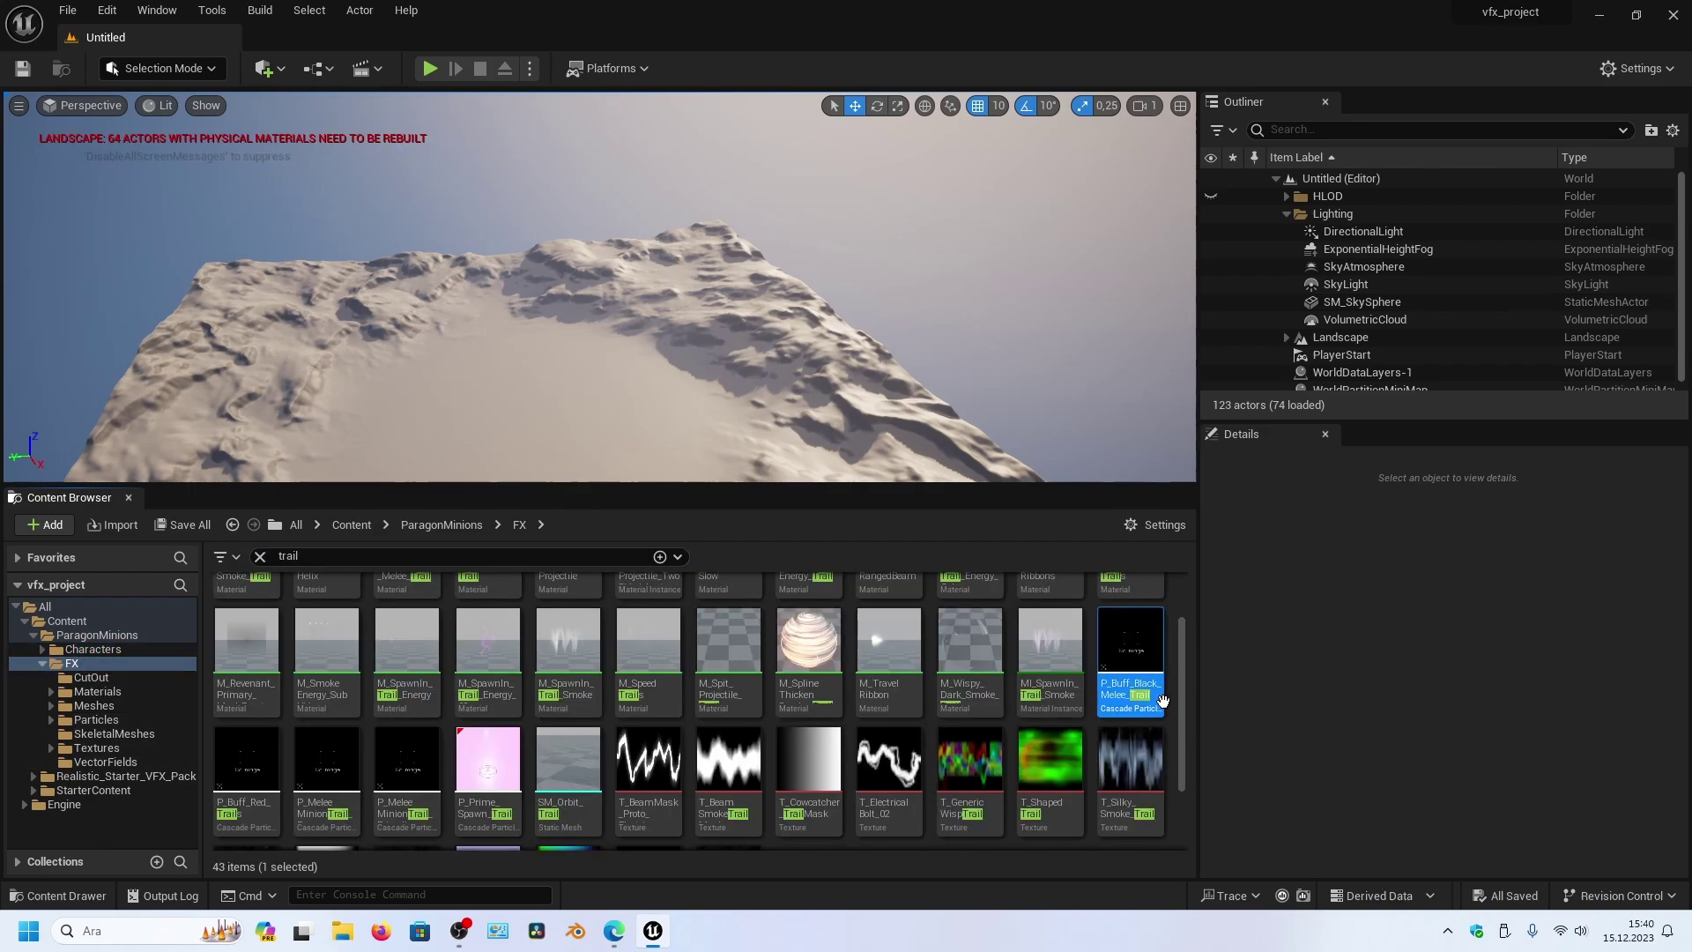
right_click(1114, 687)
mouse_move(1209, 412)
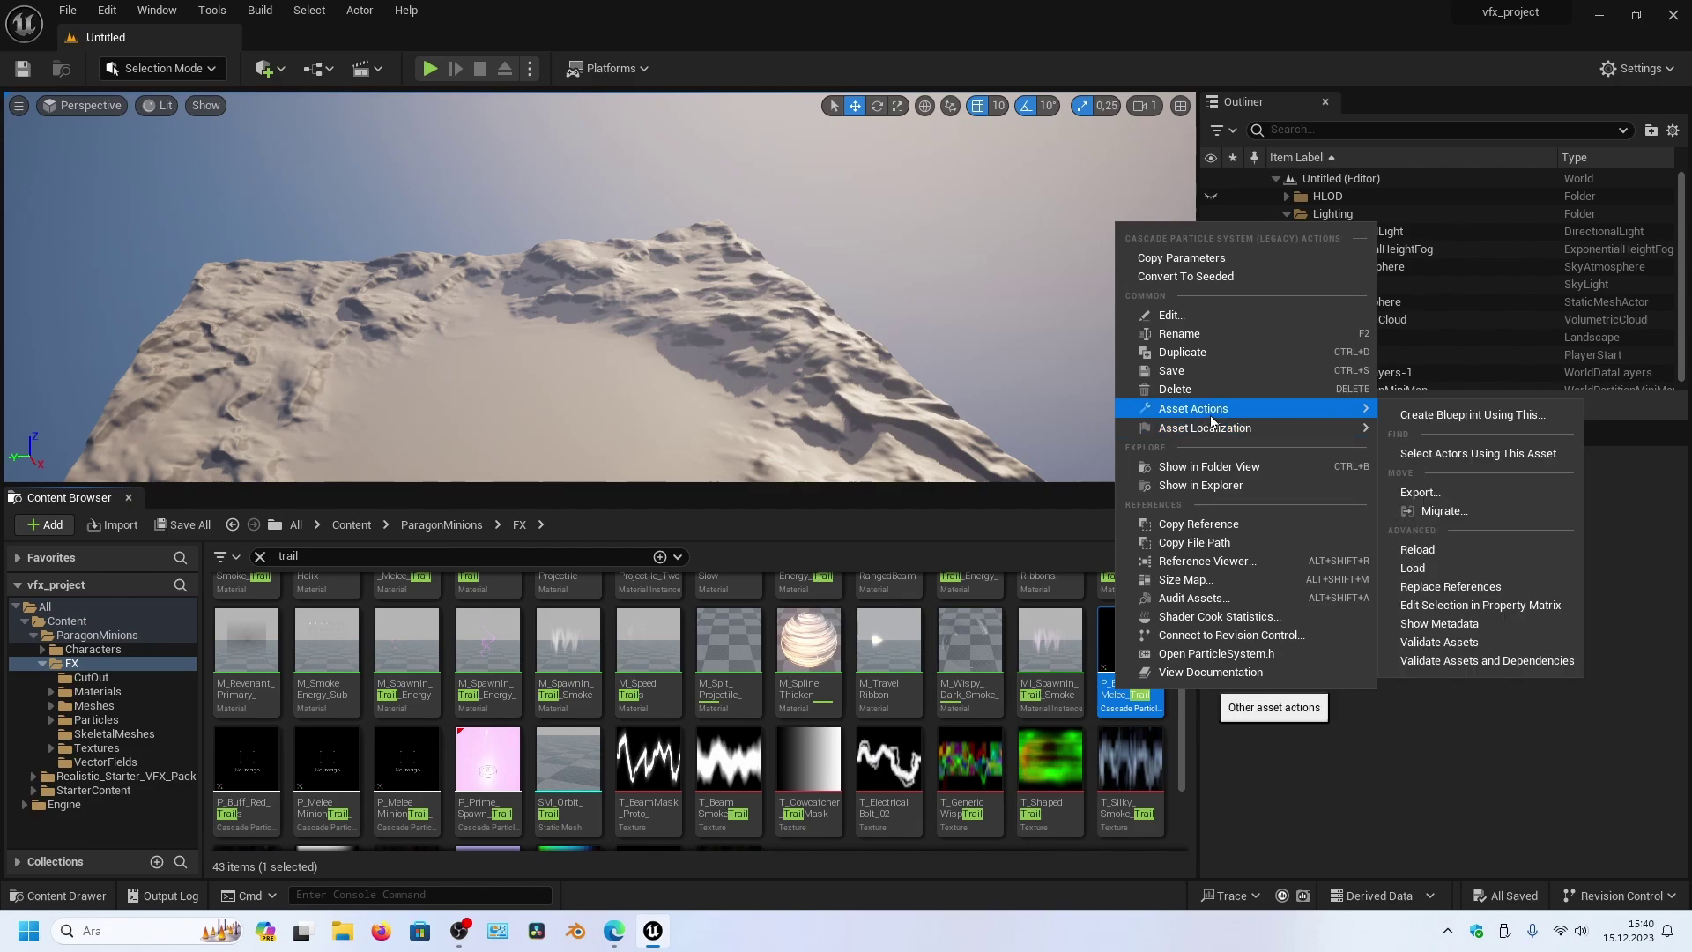
click(1438, 512)
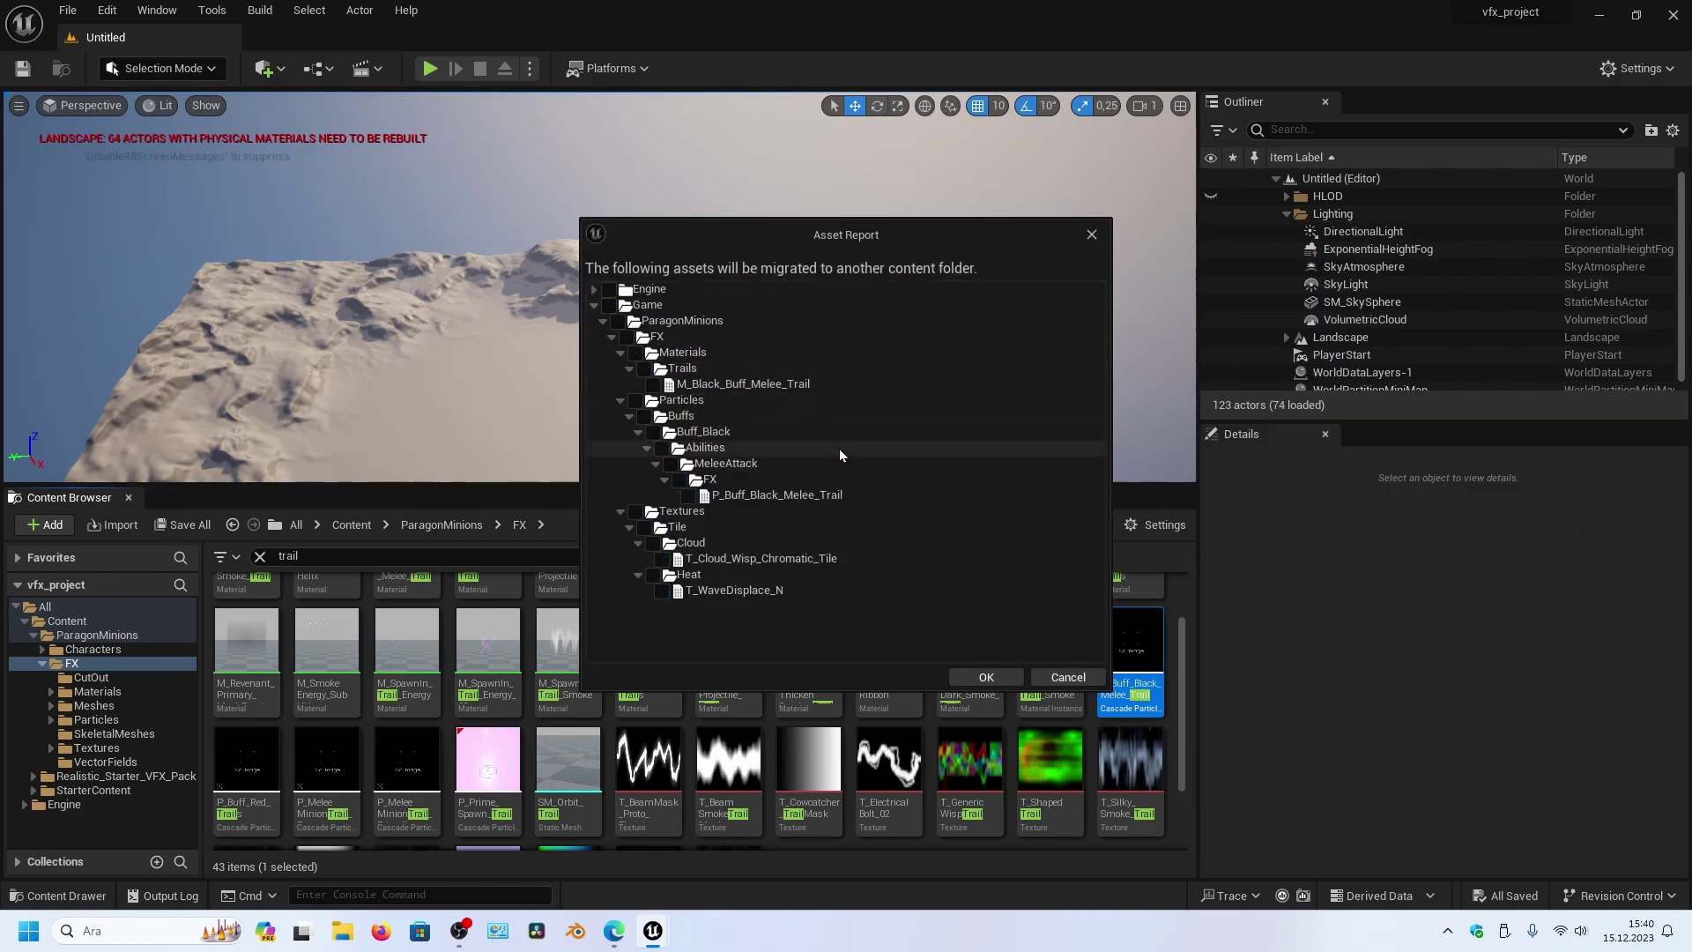
click(688, 497)
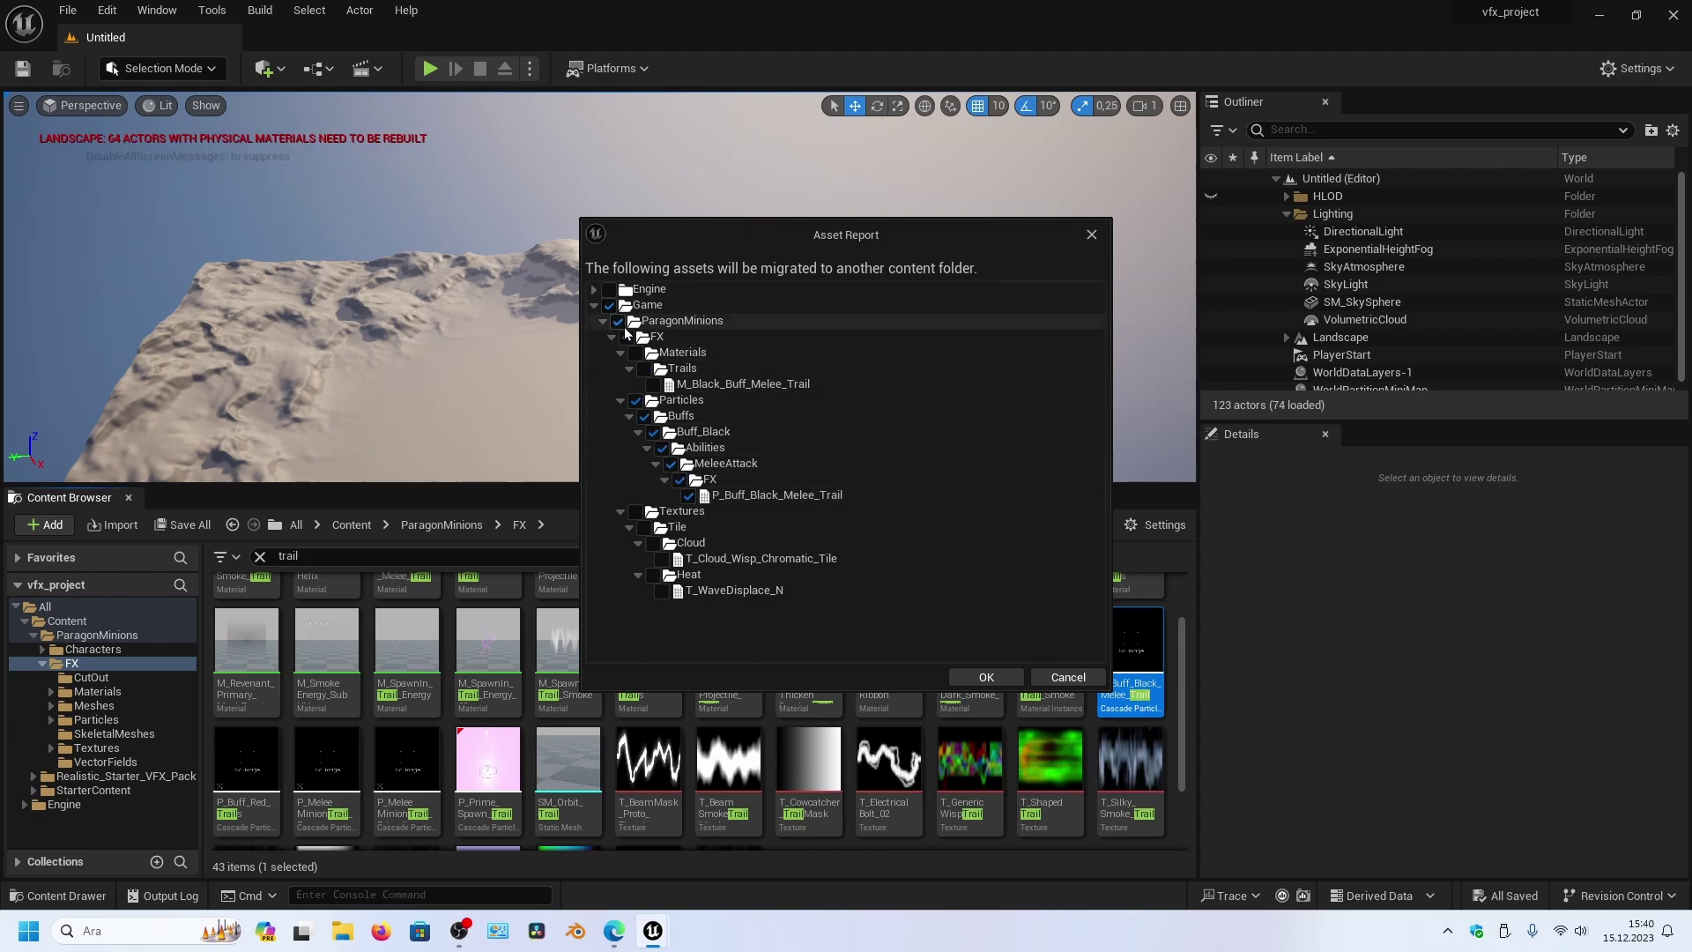
click(986, 677)
click(78, 179)
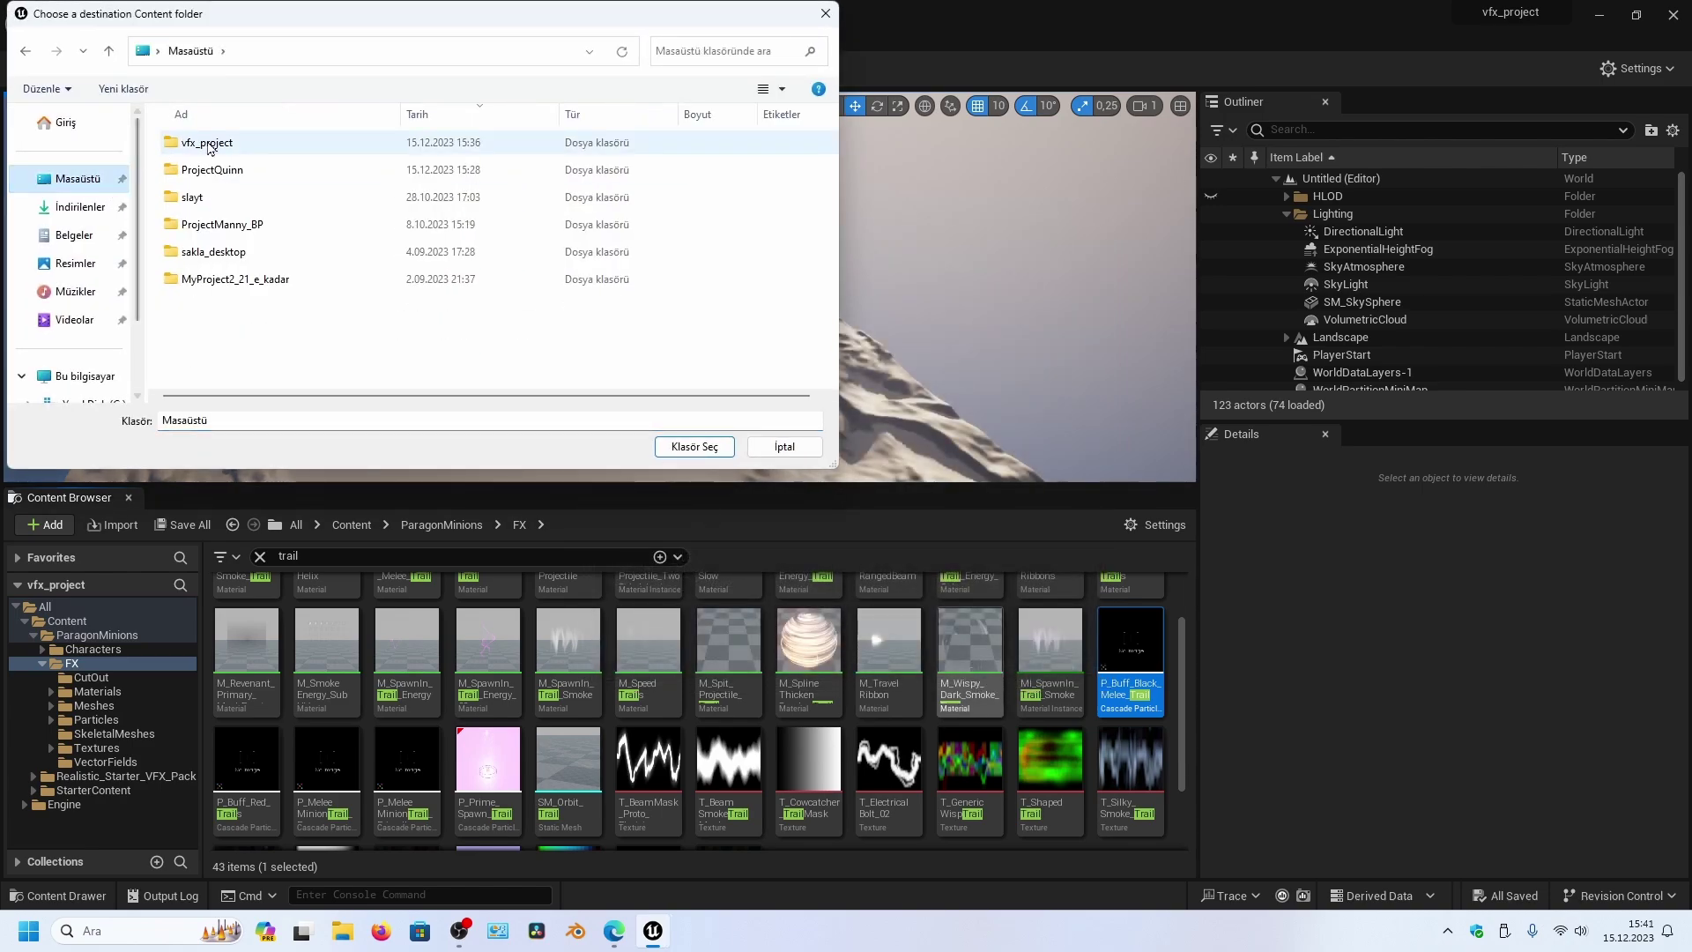
double_click(212, 169)
click(201, 224)
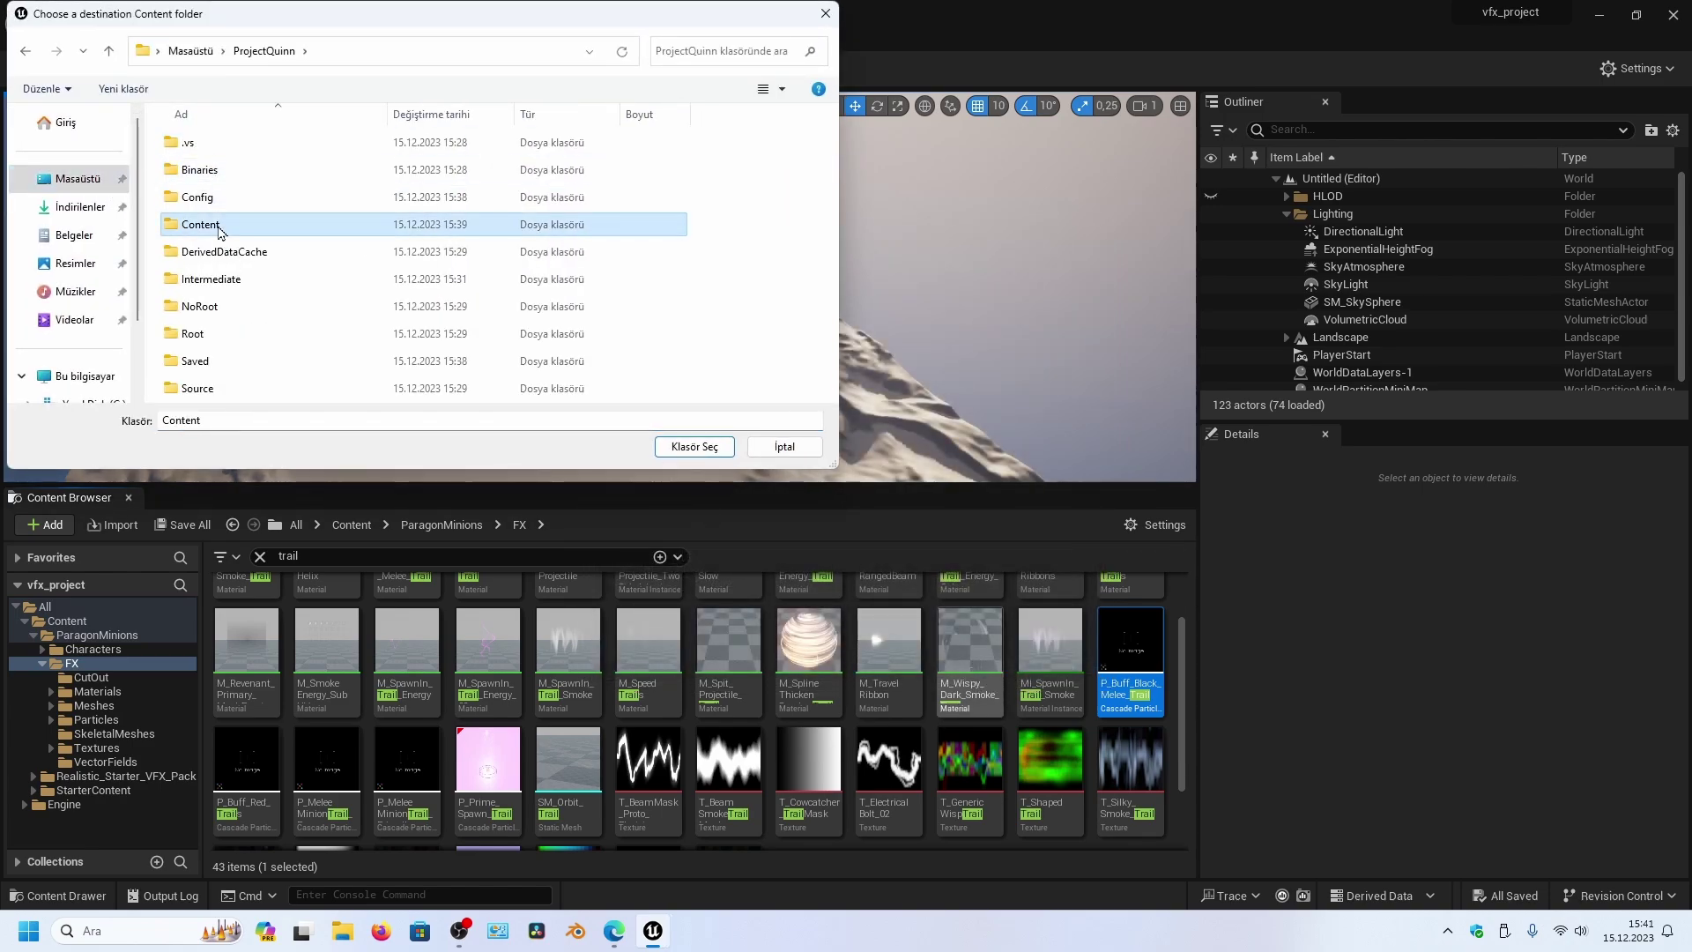
click(728, 451)
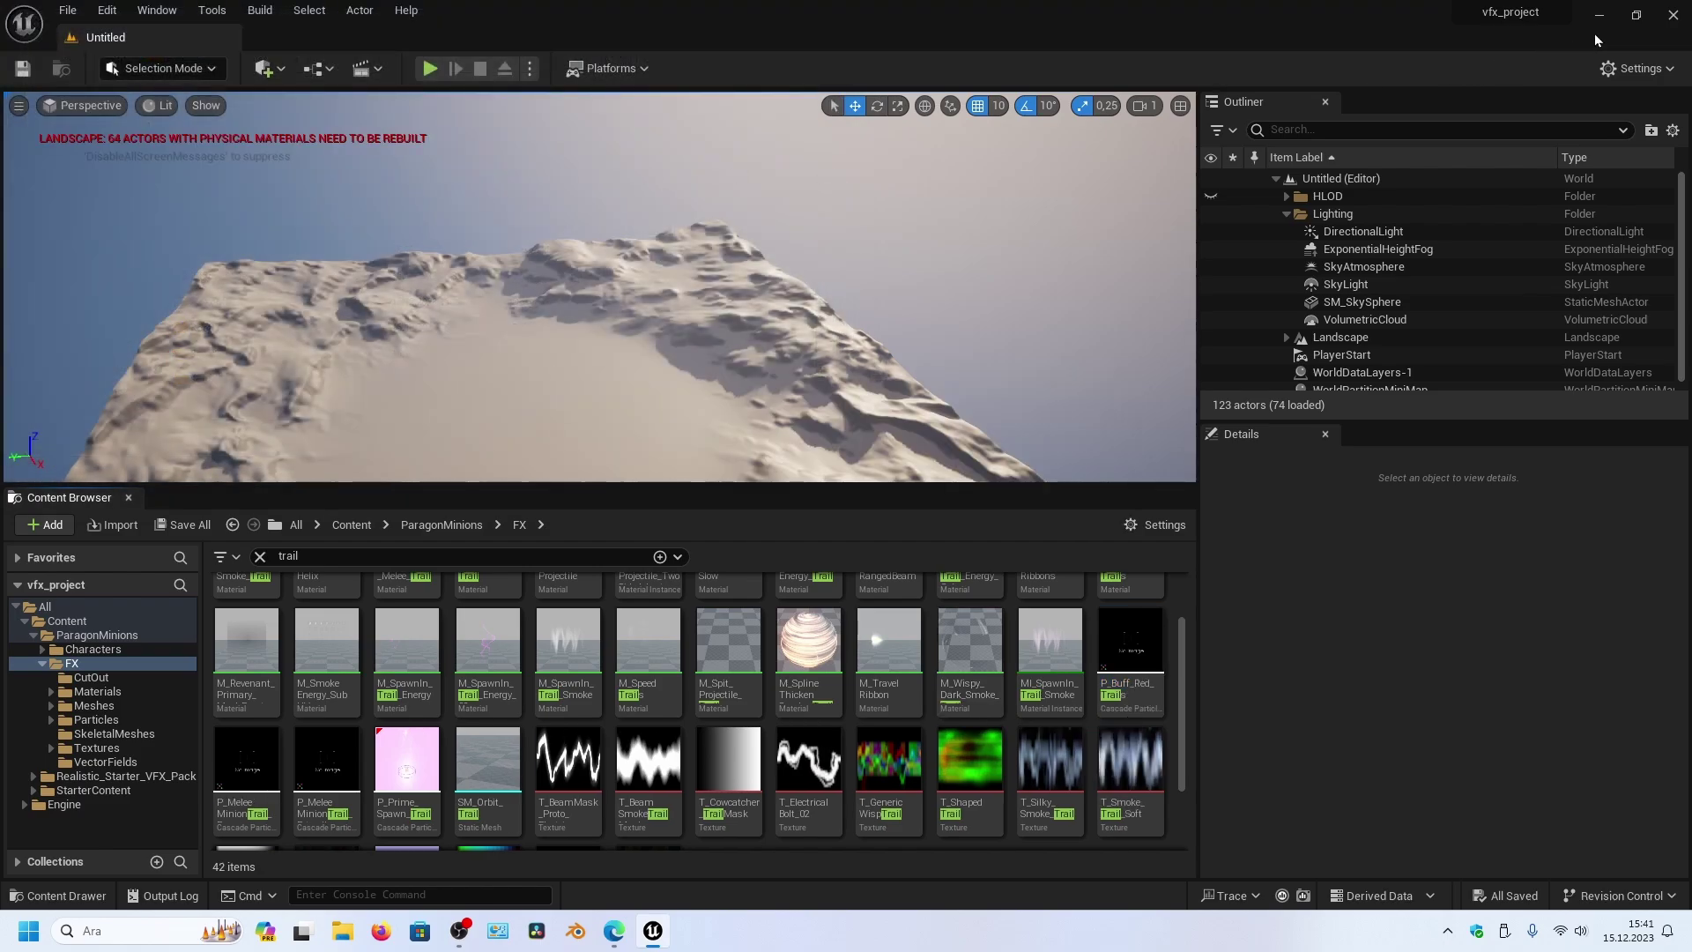
- Close vfx_project and open ParagonMinions FX/Particles/Buffs/Buff_Black/Abilities/MeleeAttack in ProjectQuinn
click(1675, 16)
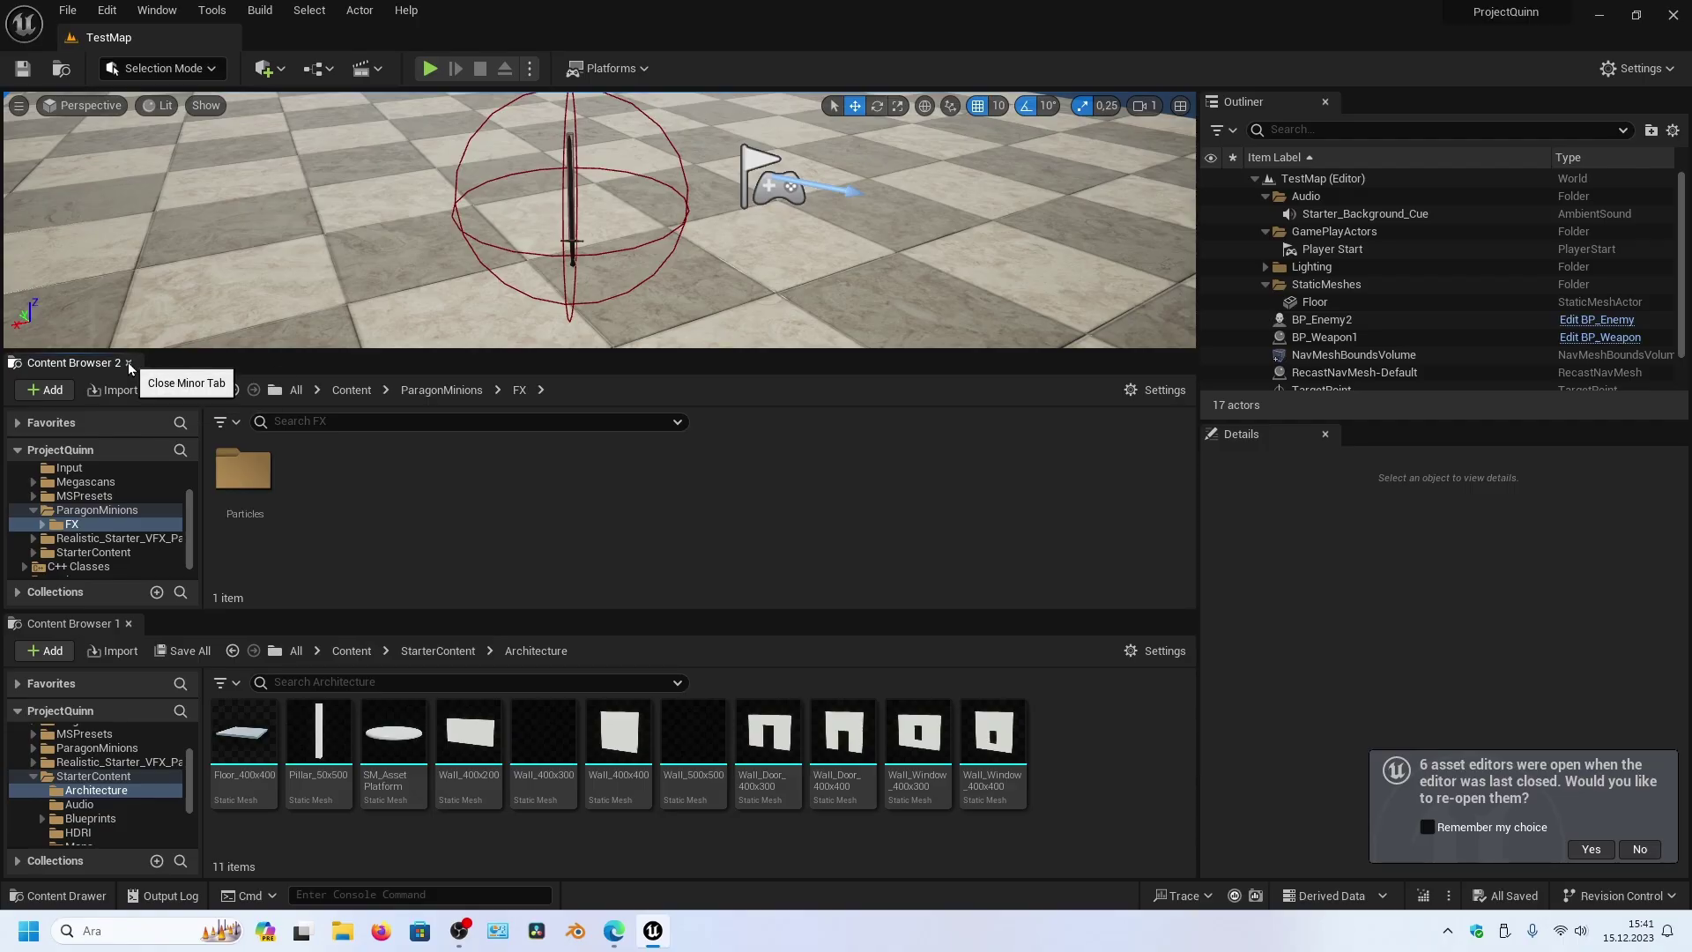
mouse_move(132, 359)
mouse_down()
mouse_move(192, 562)
mouse_move(192, 446)
mouse_up()
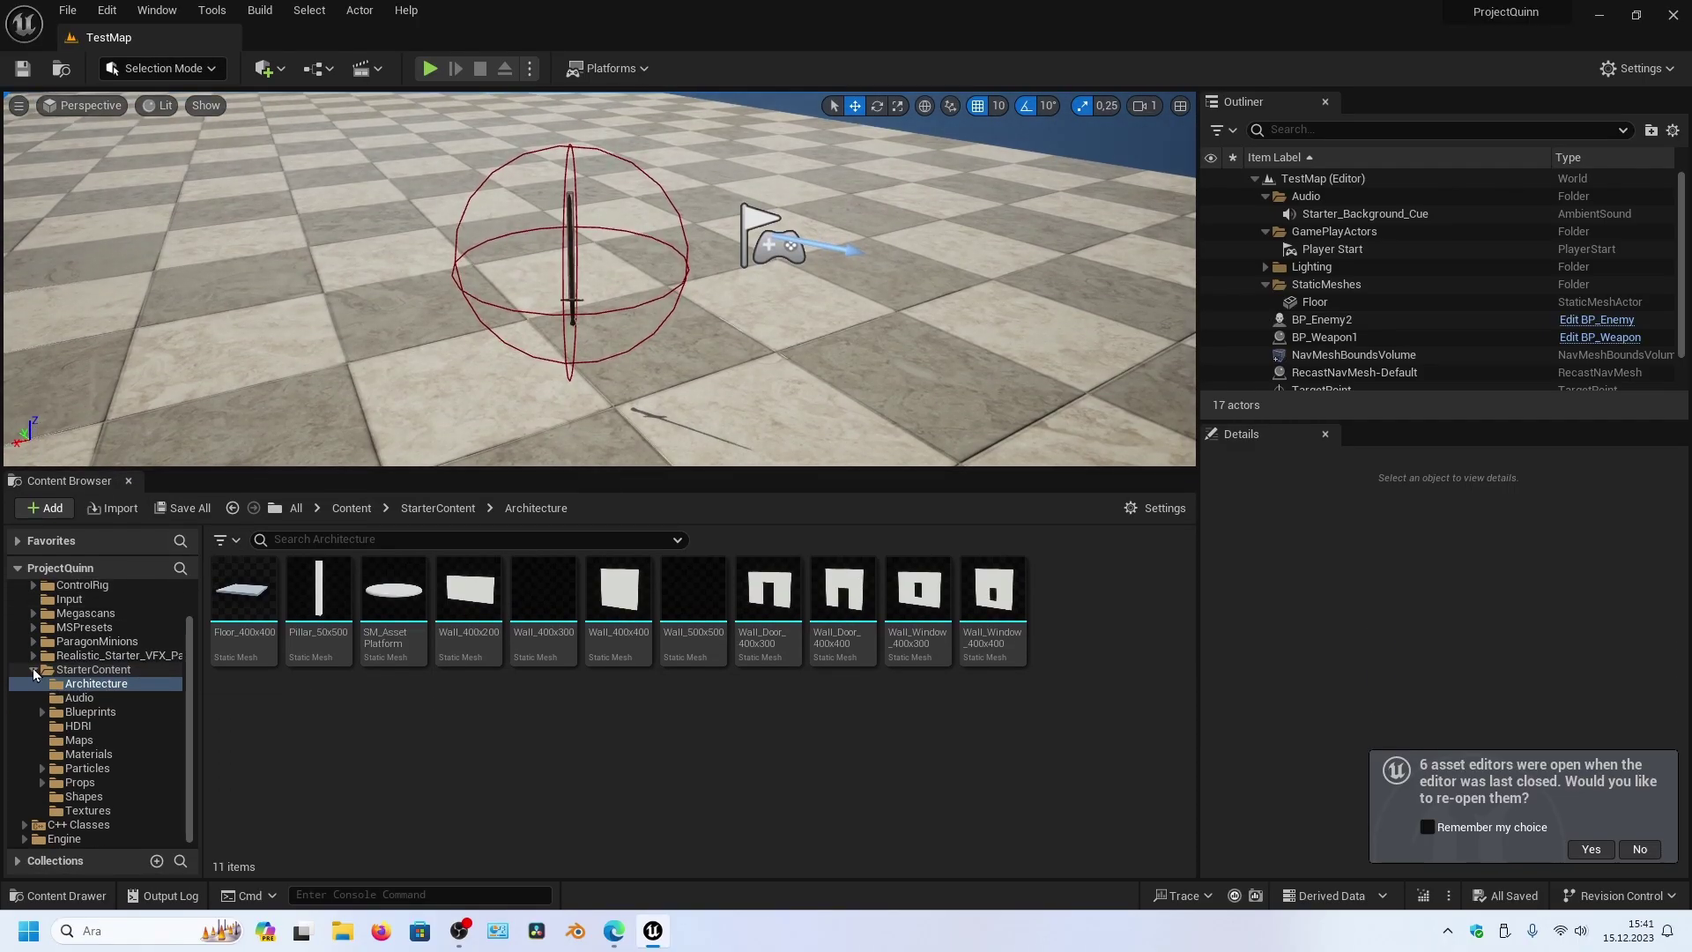
click(35, 672)
click(34, 688)
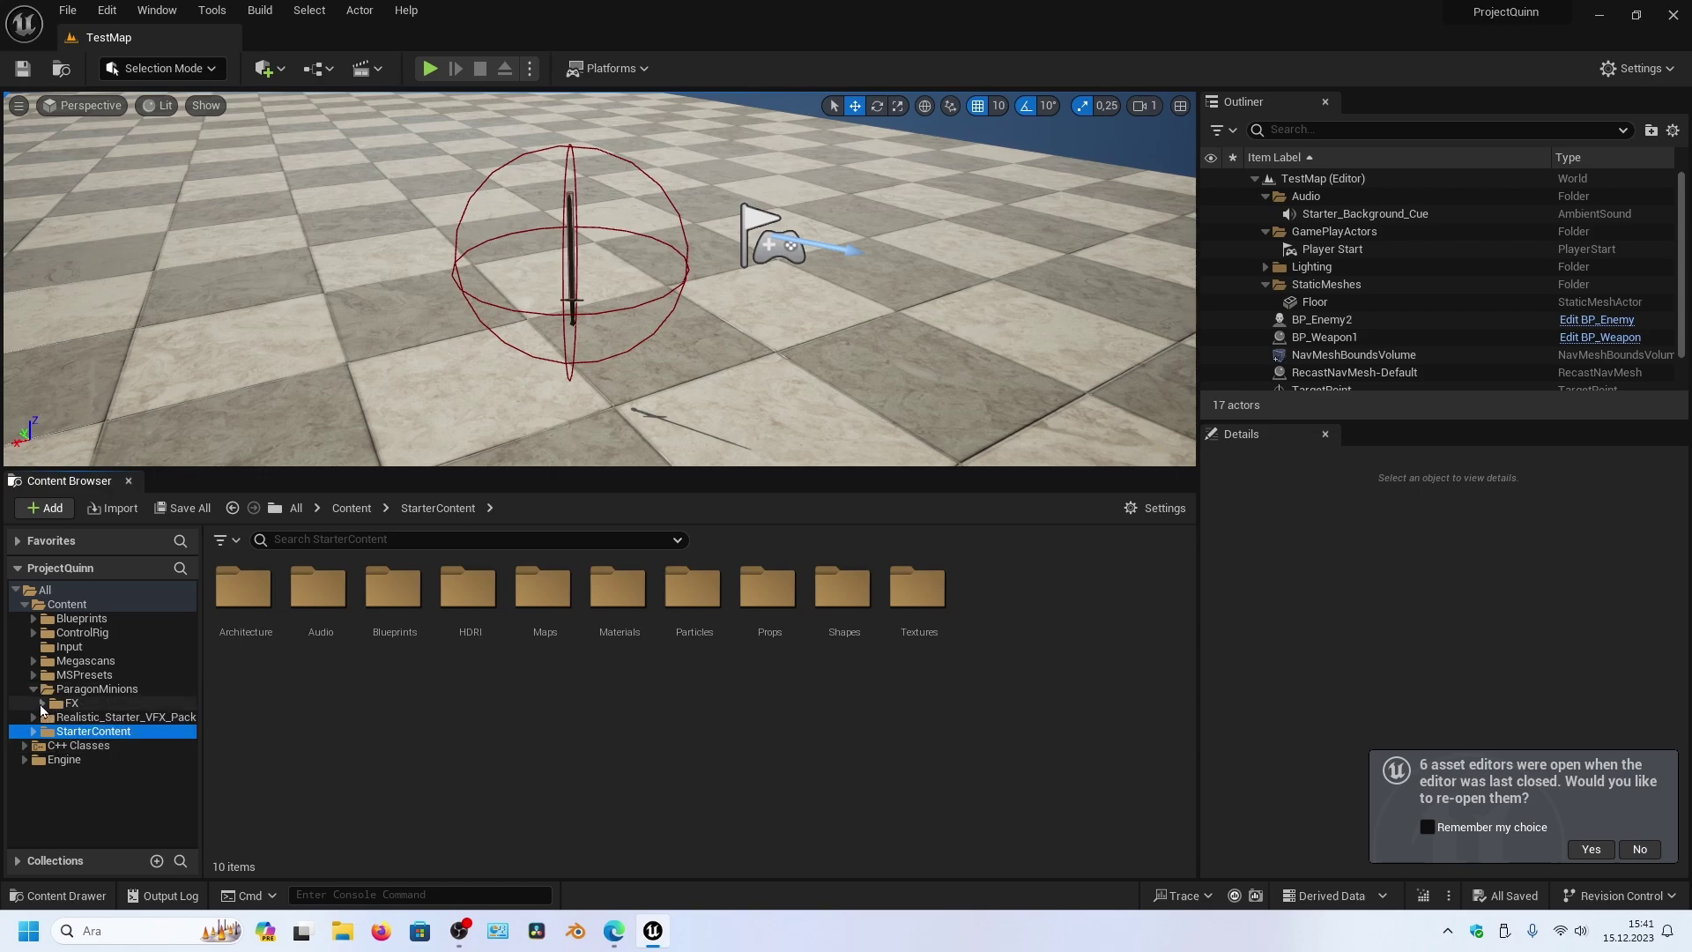
click(43, 703)
click(51, 717)
click(60, 731)
click(68, 744)
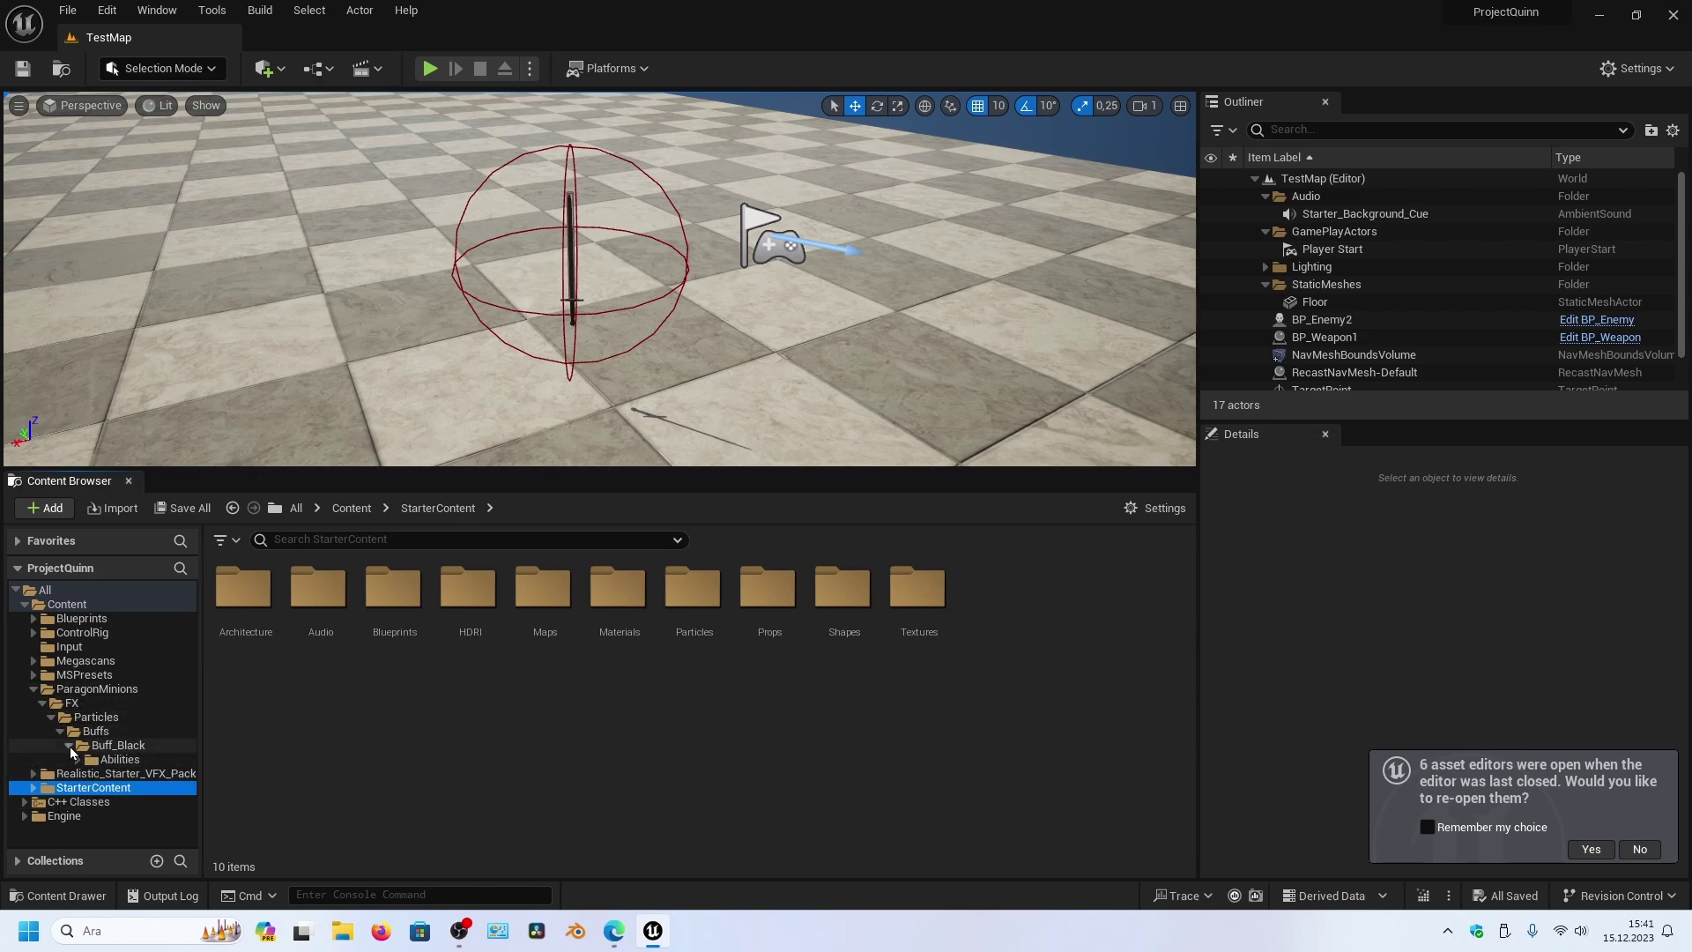
click(78, 758)
click(86, 773)
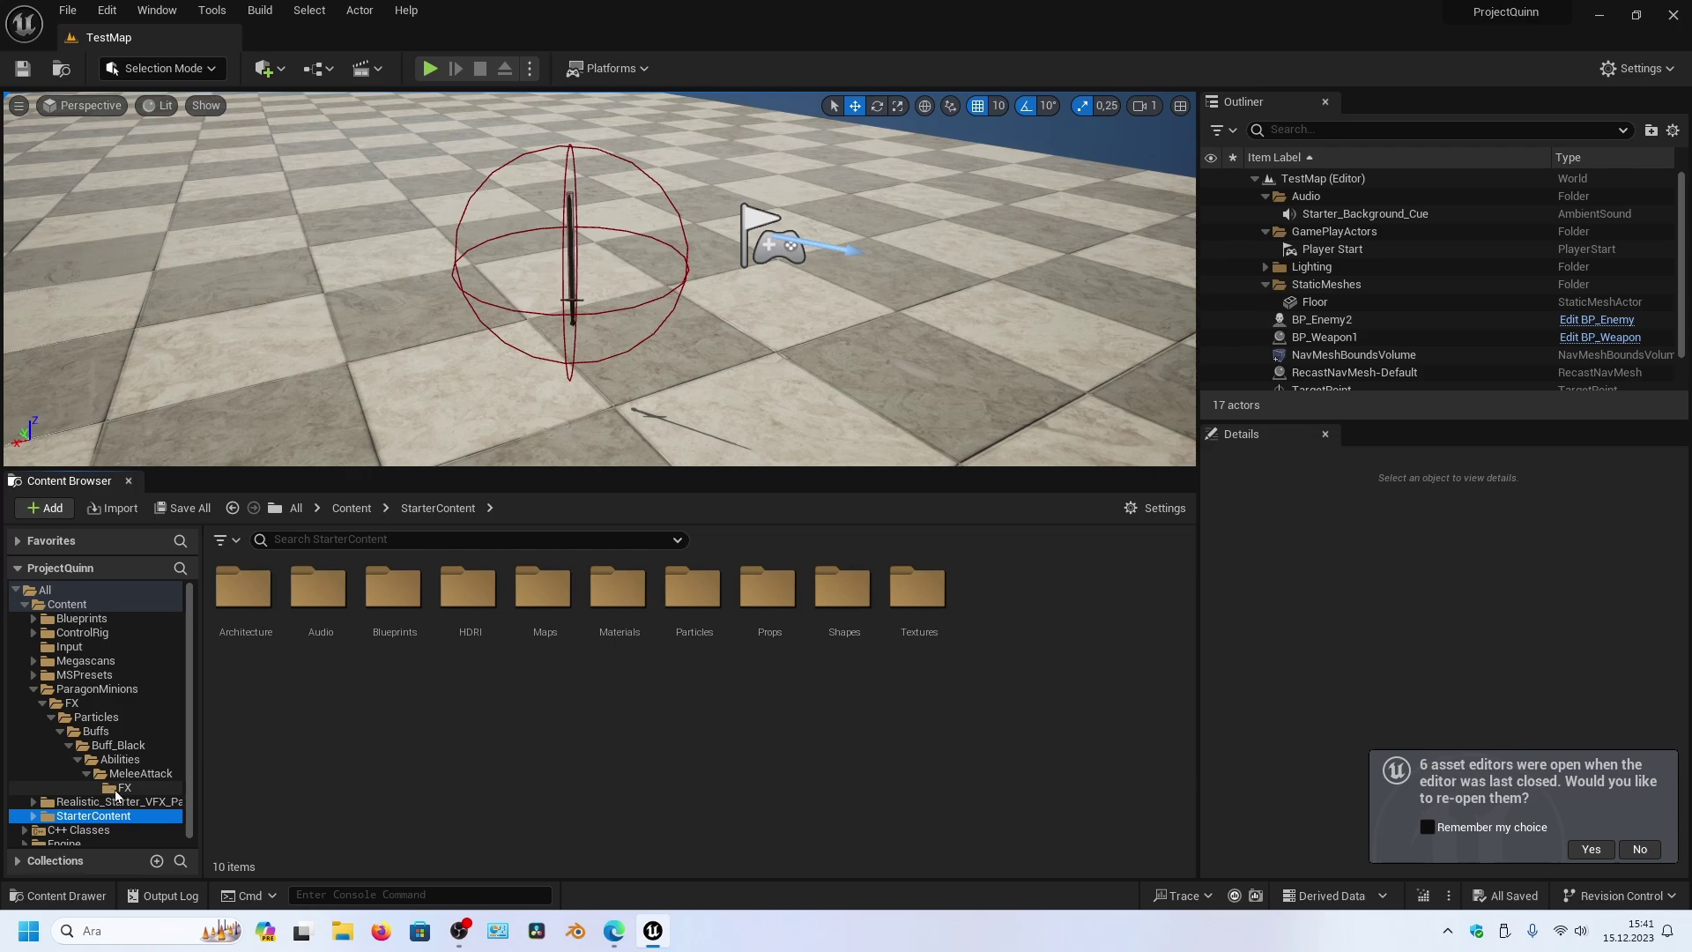
click(115, 789)
- Open Realistic_Starter_VFX_Pack_Vol2/Particles/Blood and enlarge the level viewport
click(33, 688)
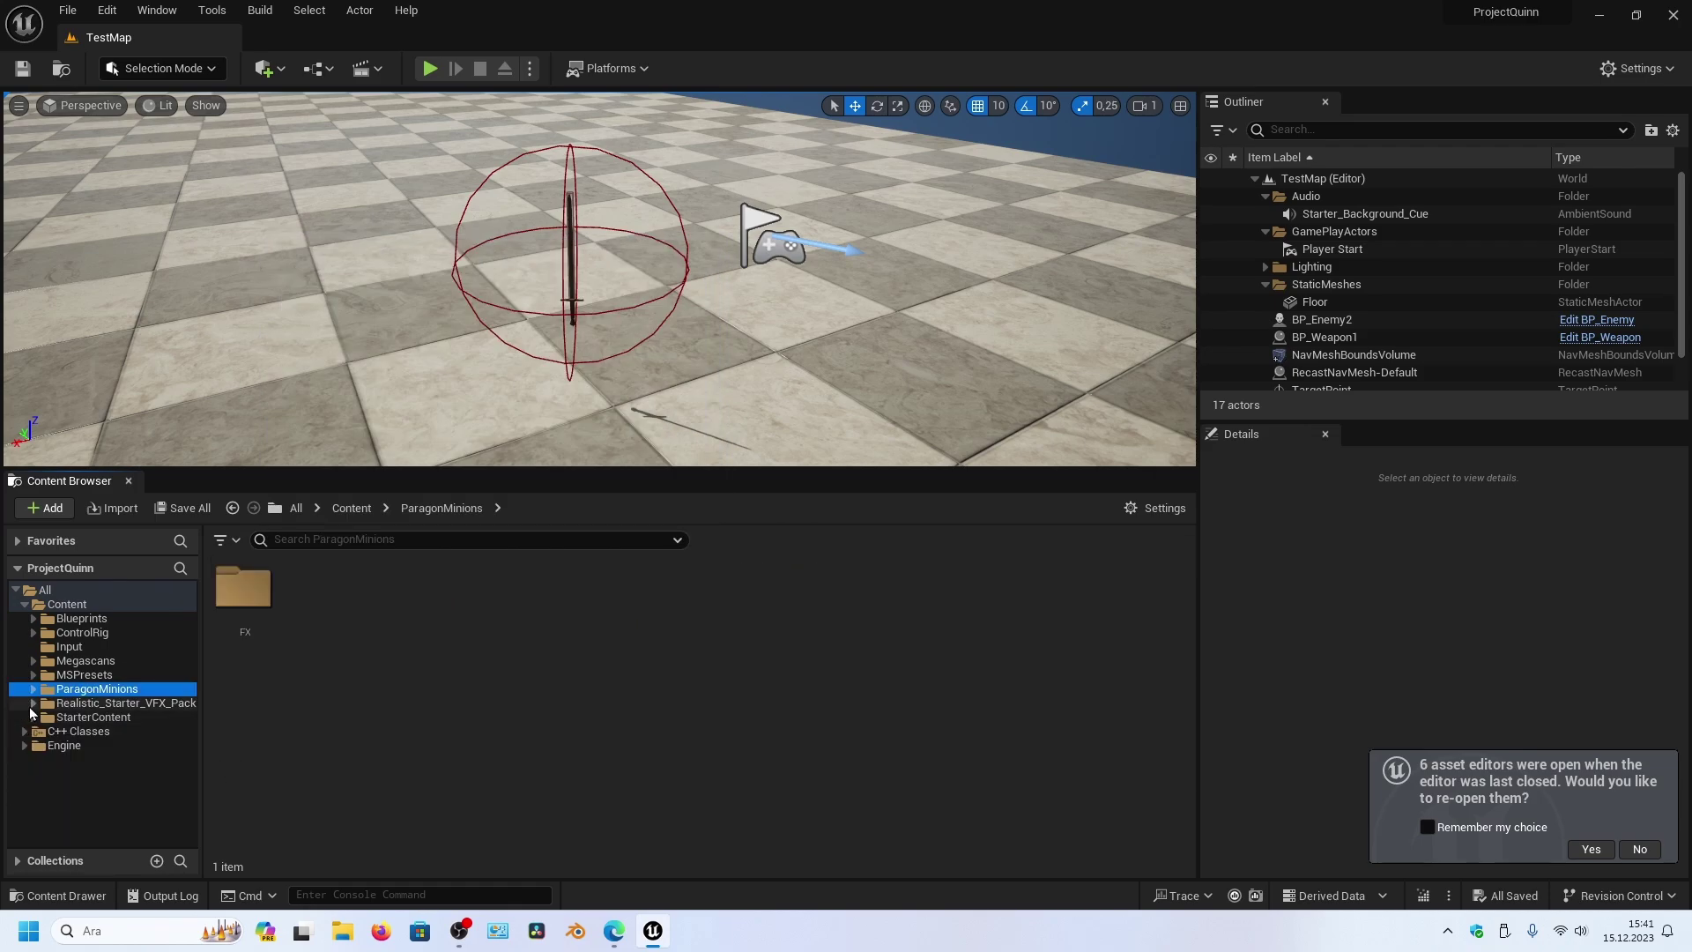
click(32, 705)
click(41, 716)
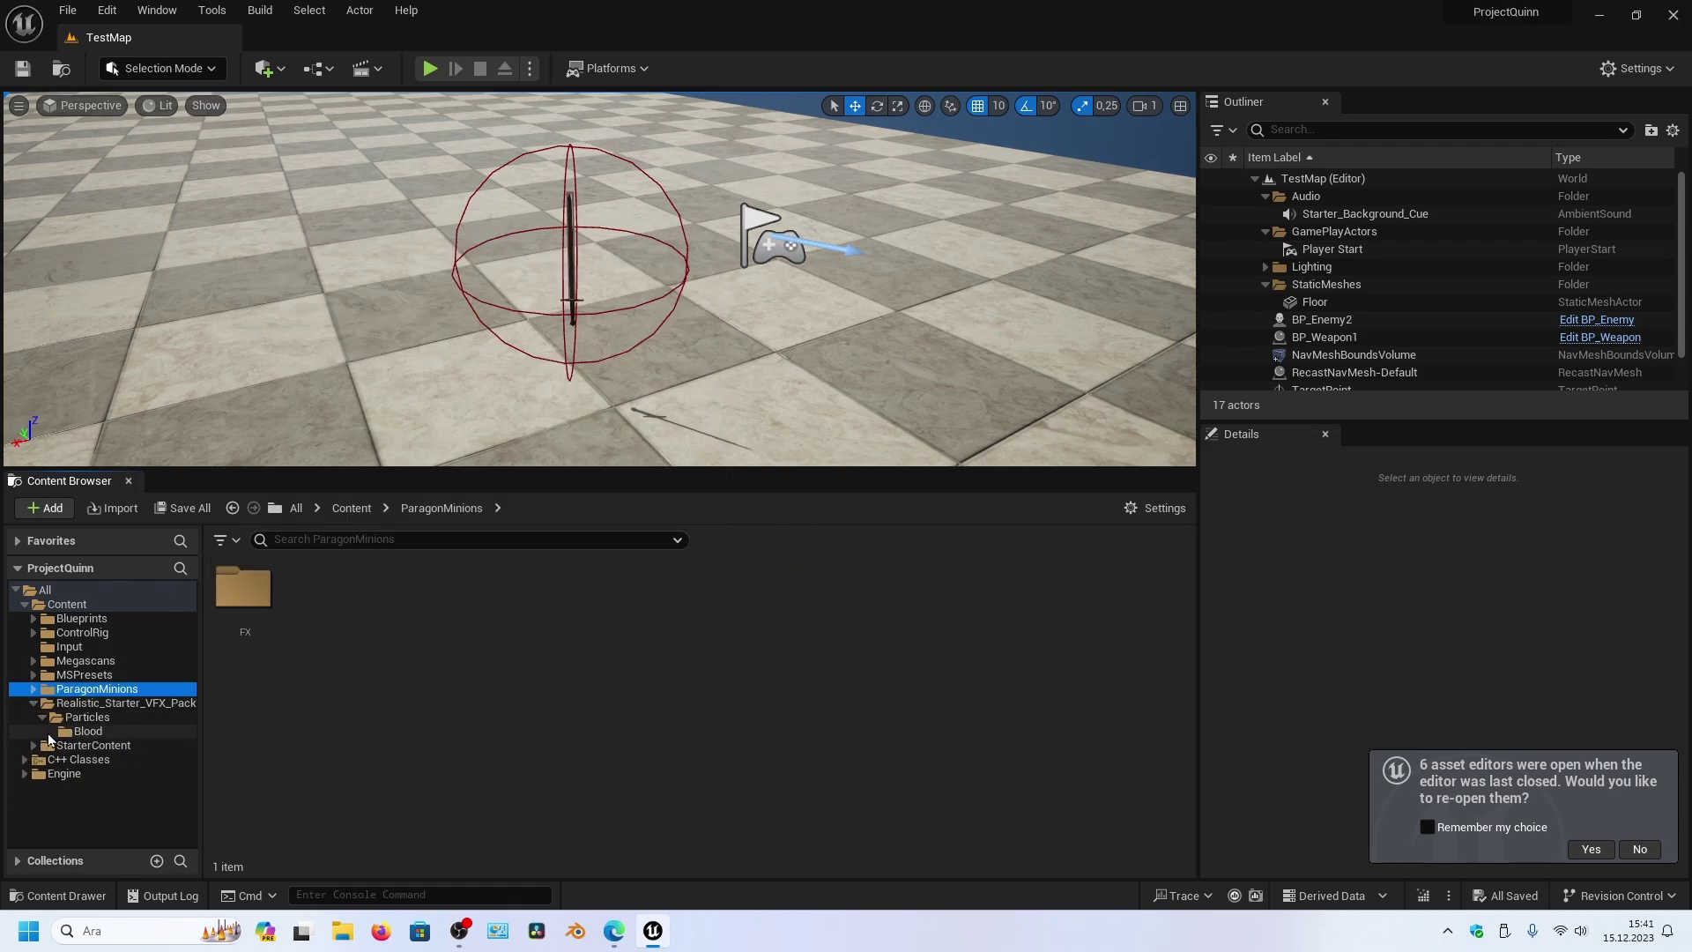
click(65, 731)
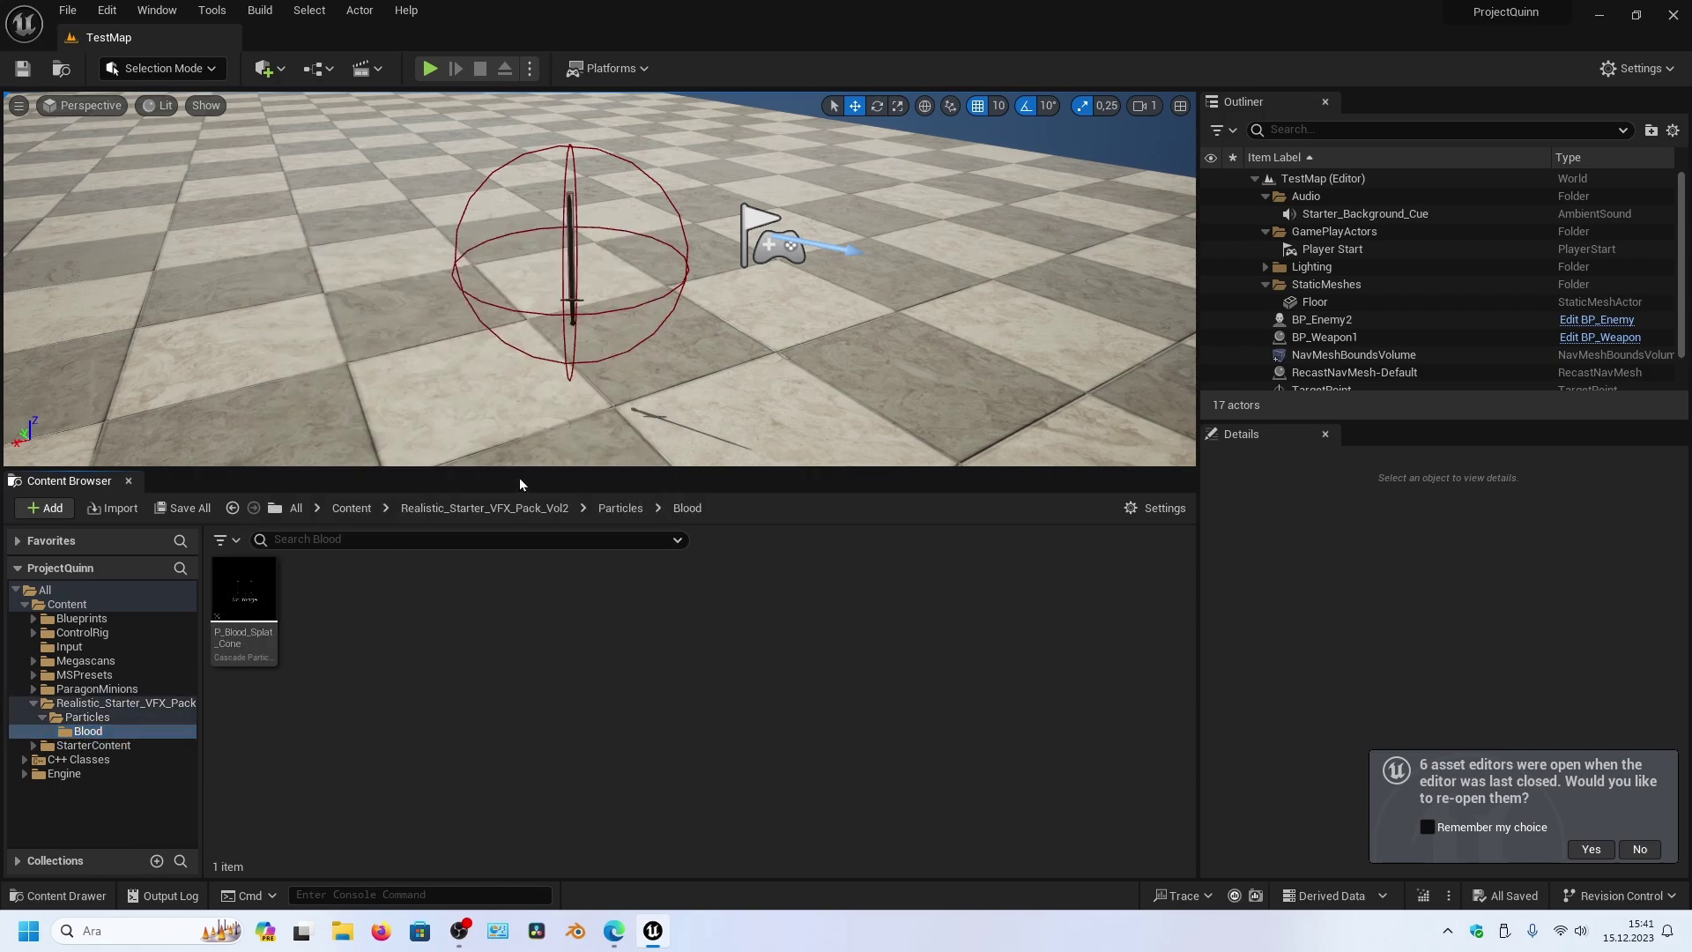
right_drag(569, 458, 608, 461)
drag(609, 470, 617, 702)
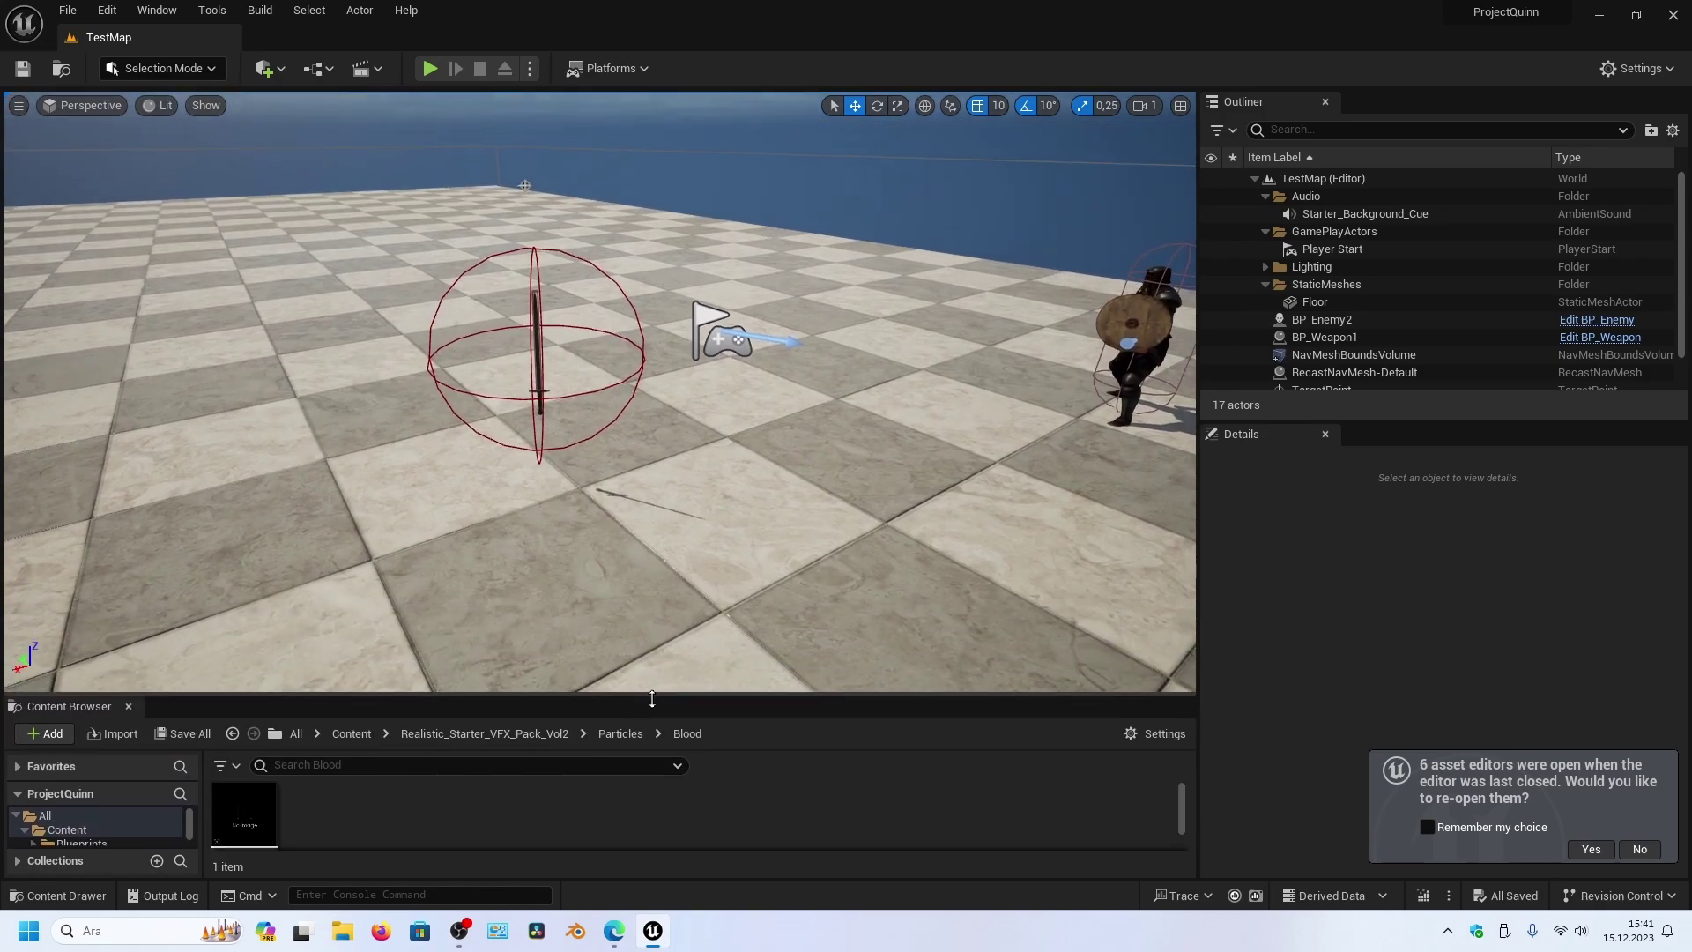
right_drag(728, 503, 824, 421)
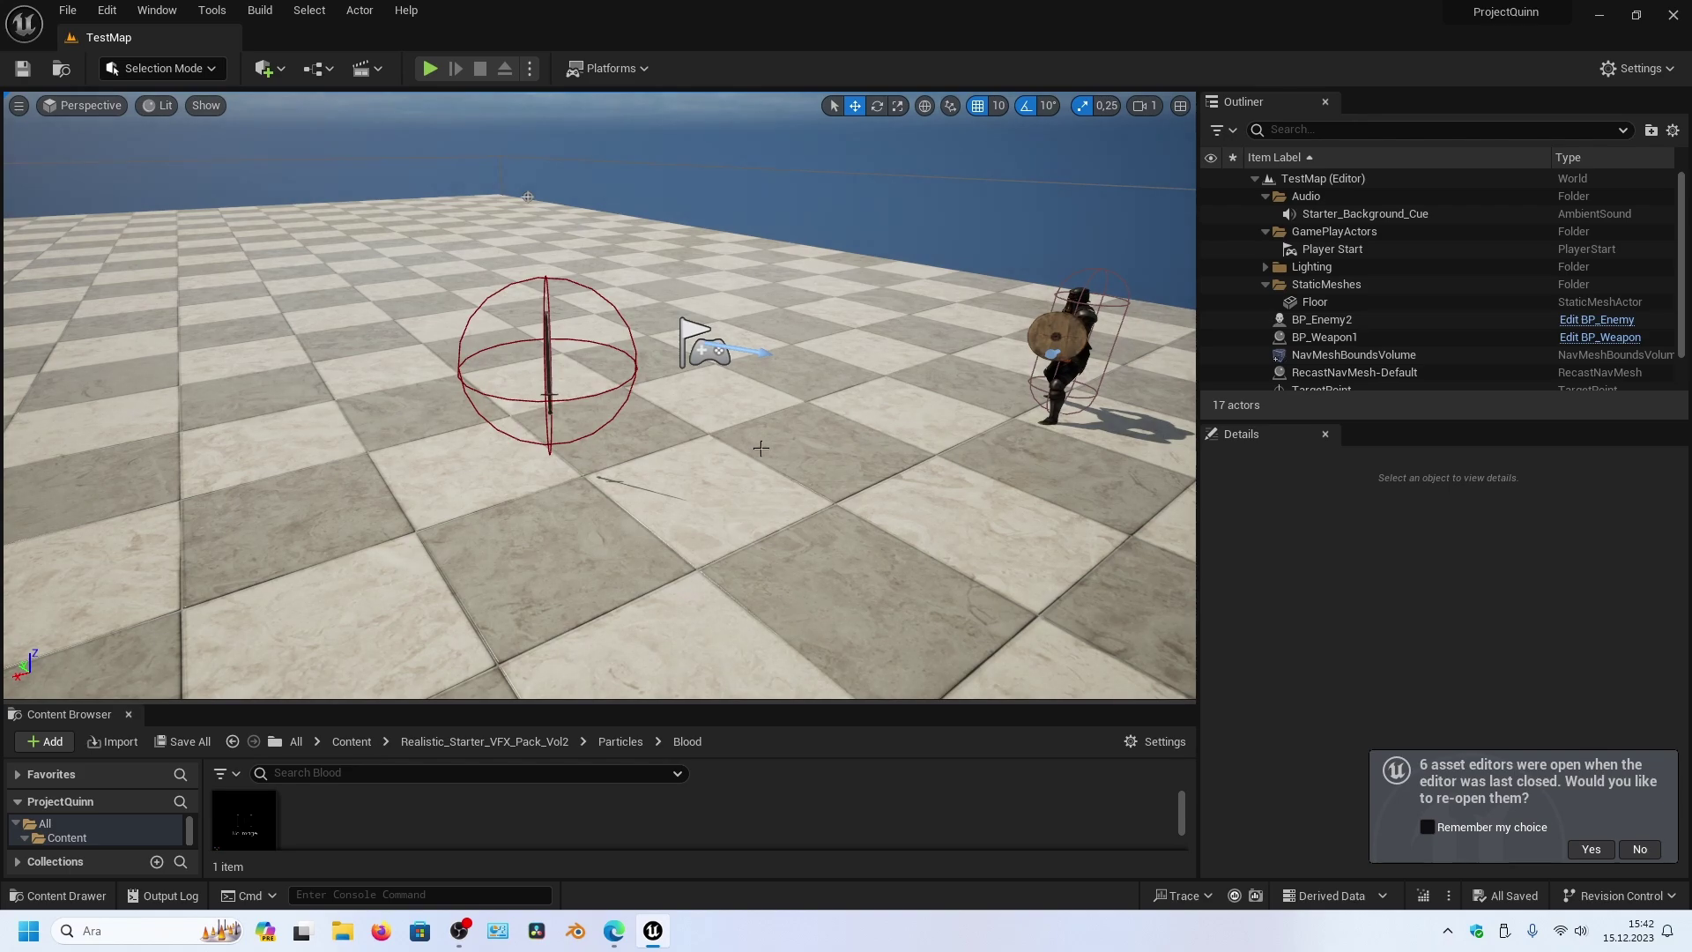
scroll(760, 448, down, 3)
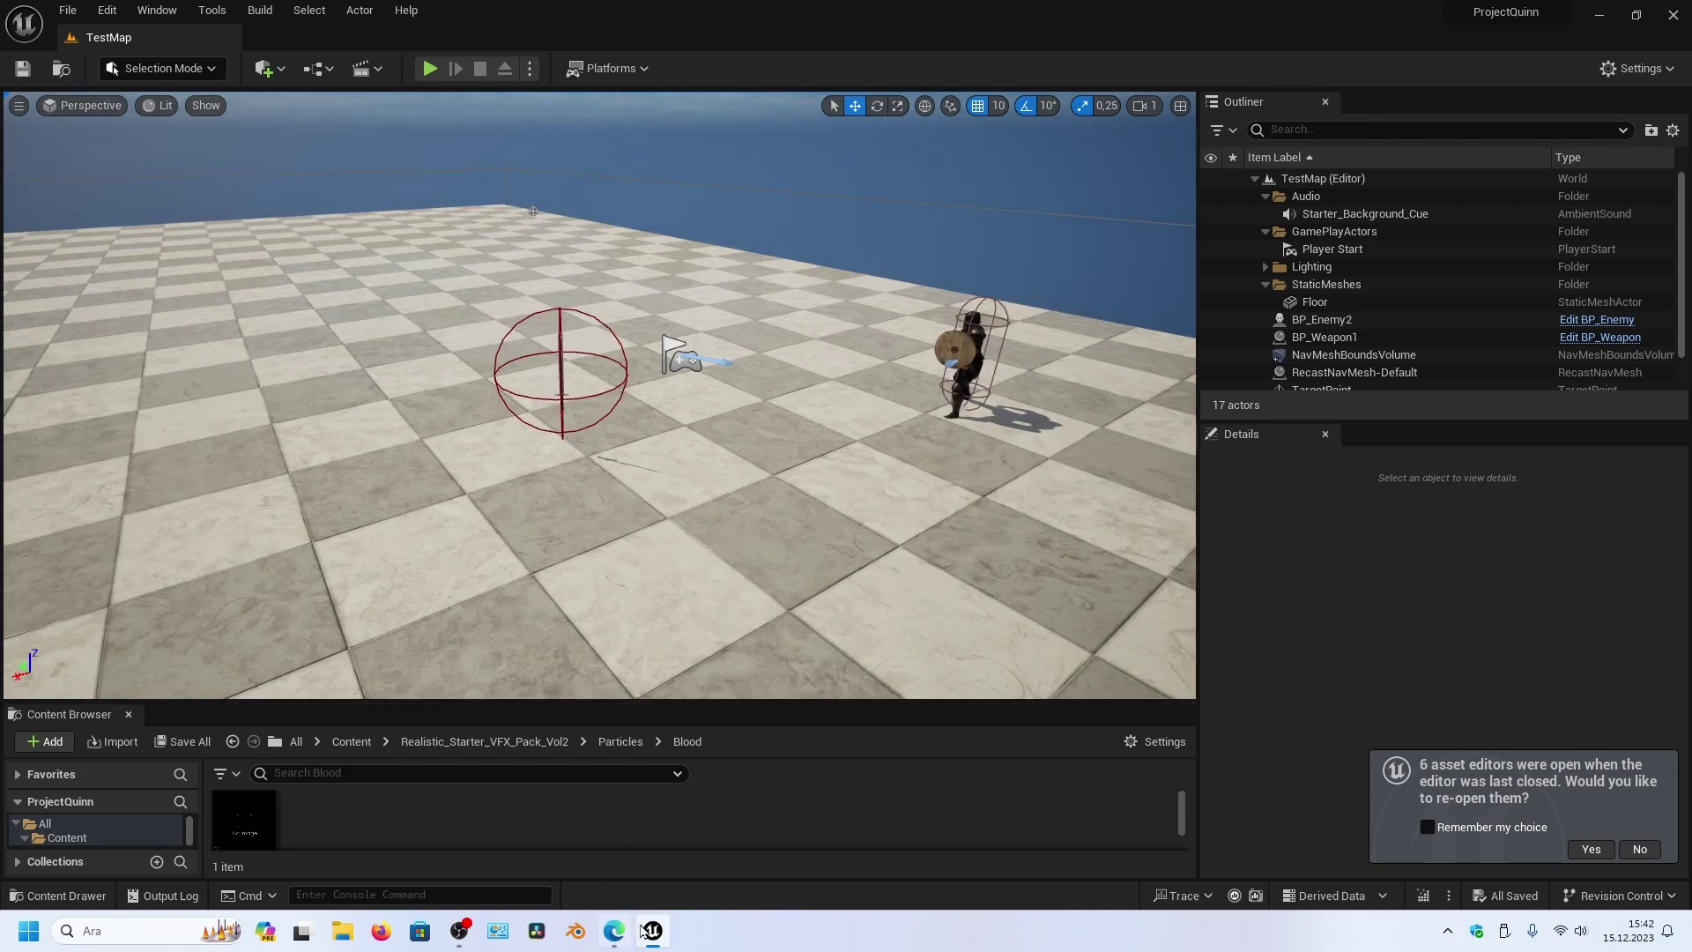
- Add UPROPERTY(EditAnywhere, Category=Combat) UParticleSystem* HitParticles to BaseCharacter.h
click(212, 10)
click(255, 91)
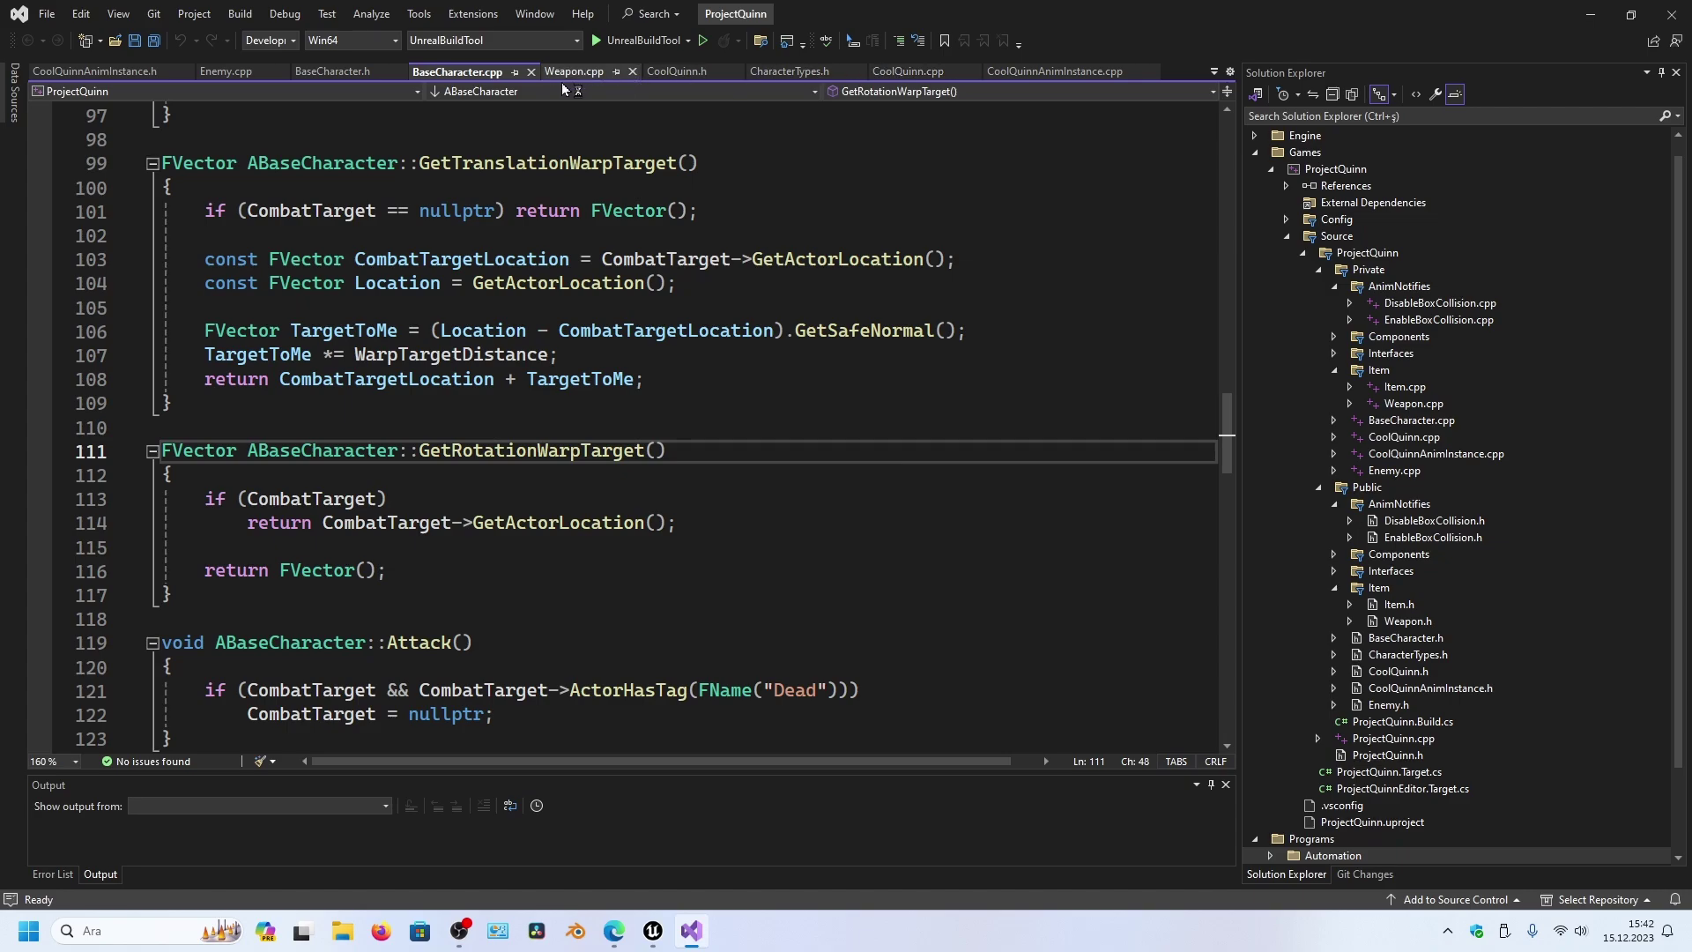
ctrl+click(505, 163)
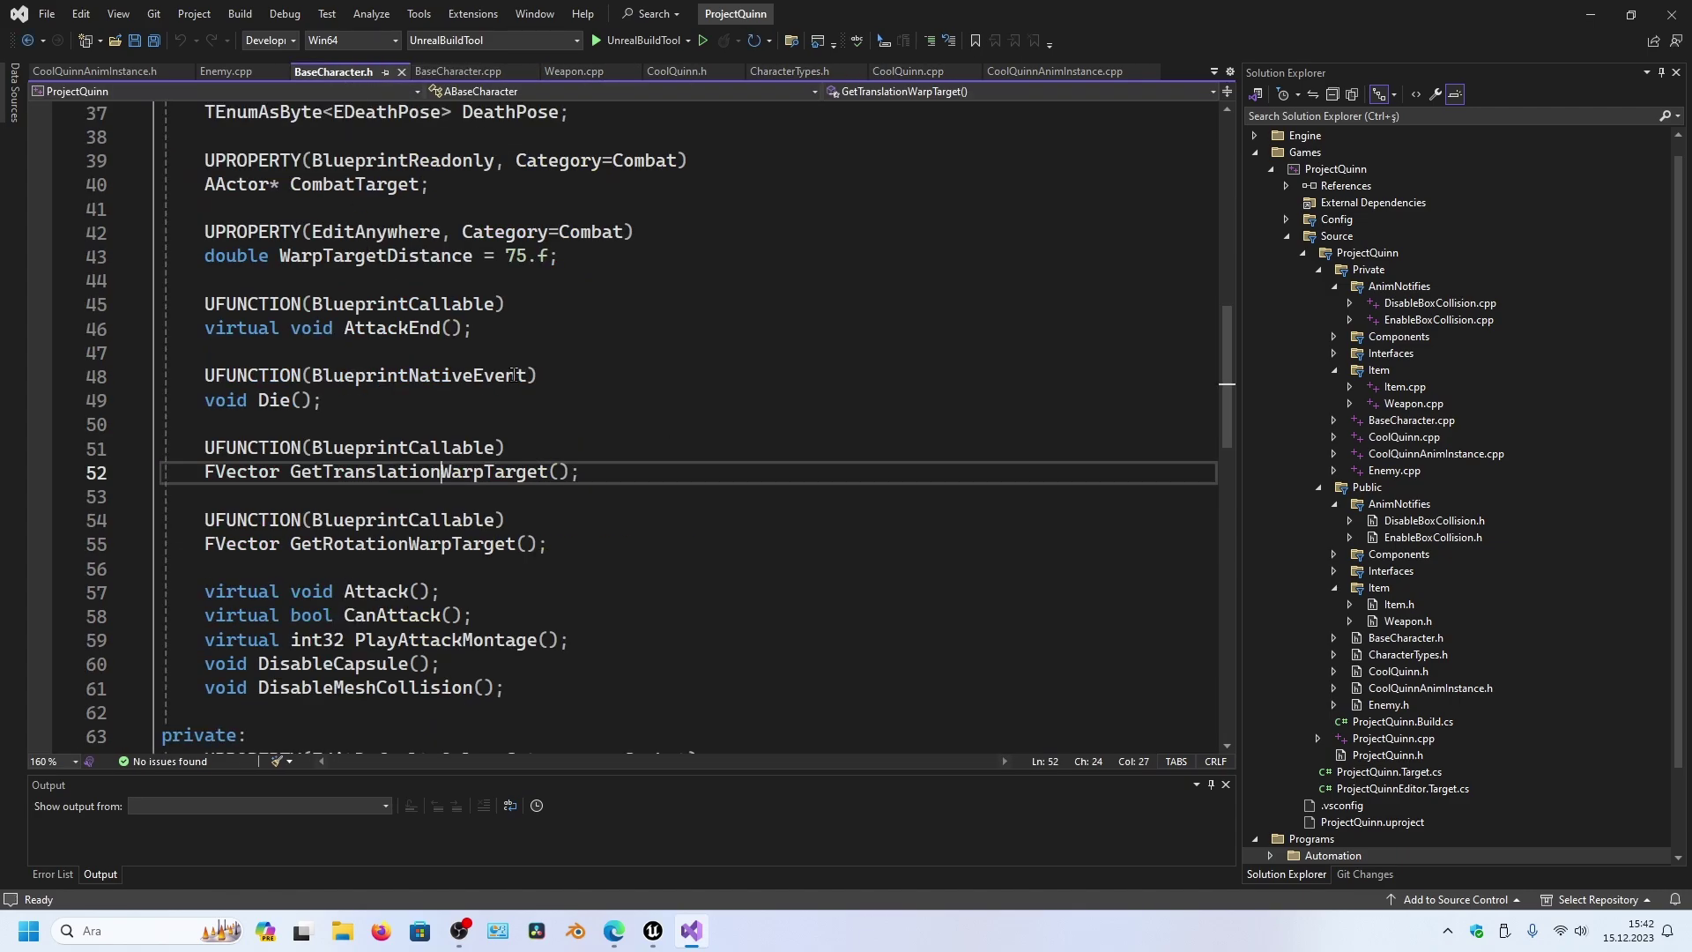
scroll(517, 370, up, 2)
click(613, 395)
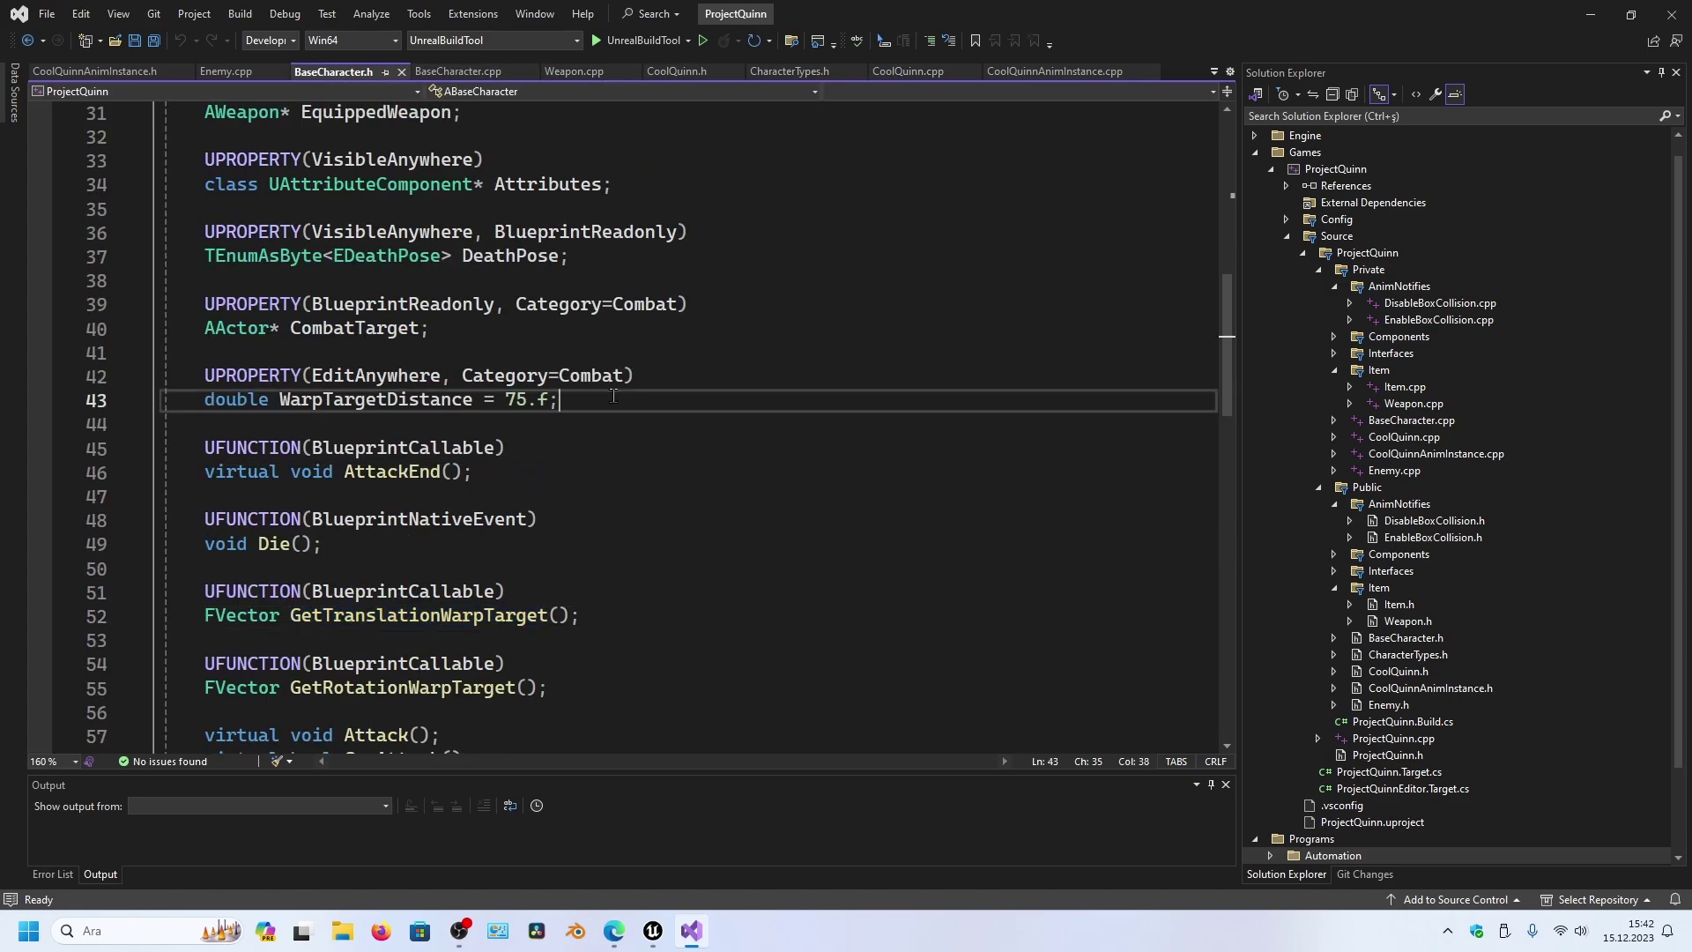
key(Return)
key(Return)
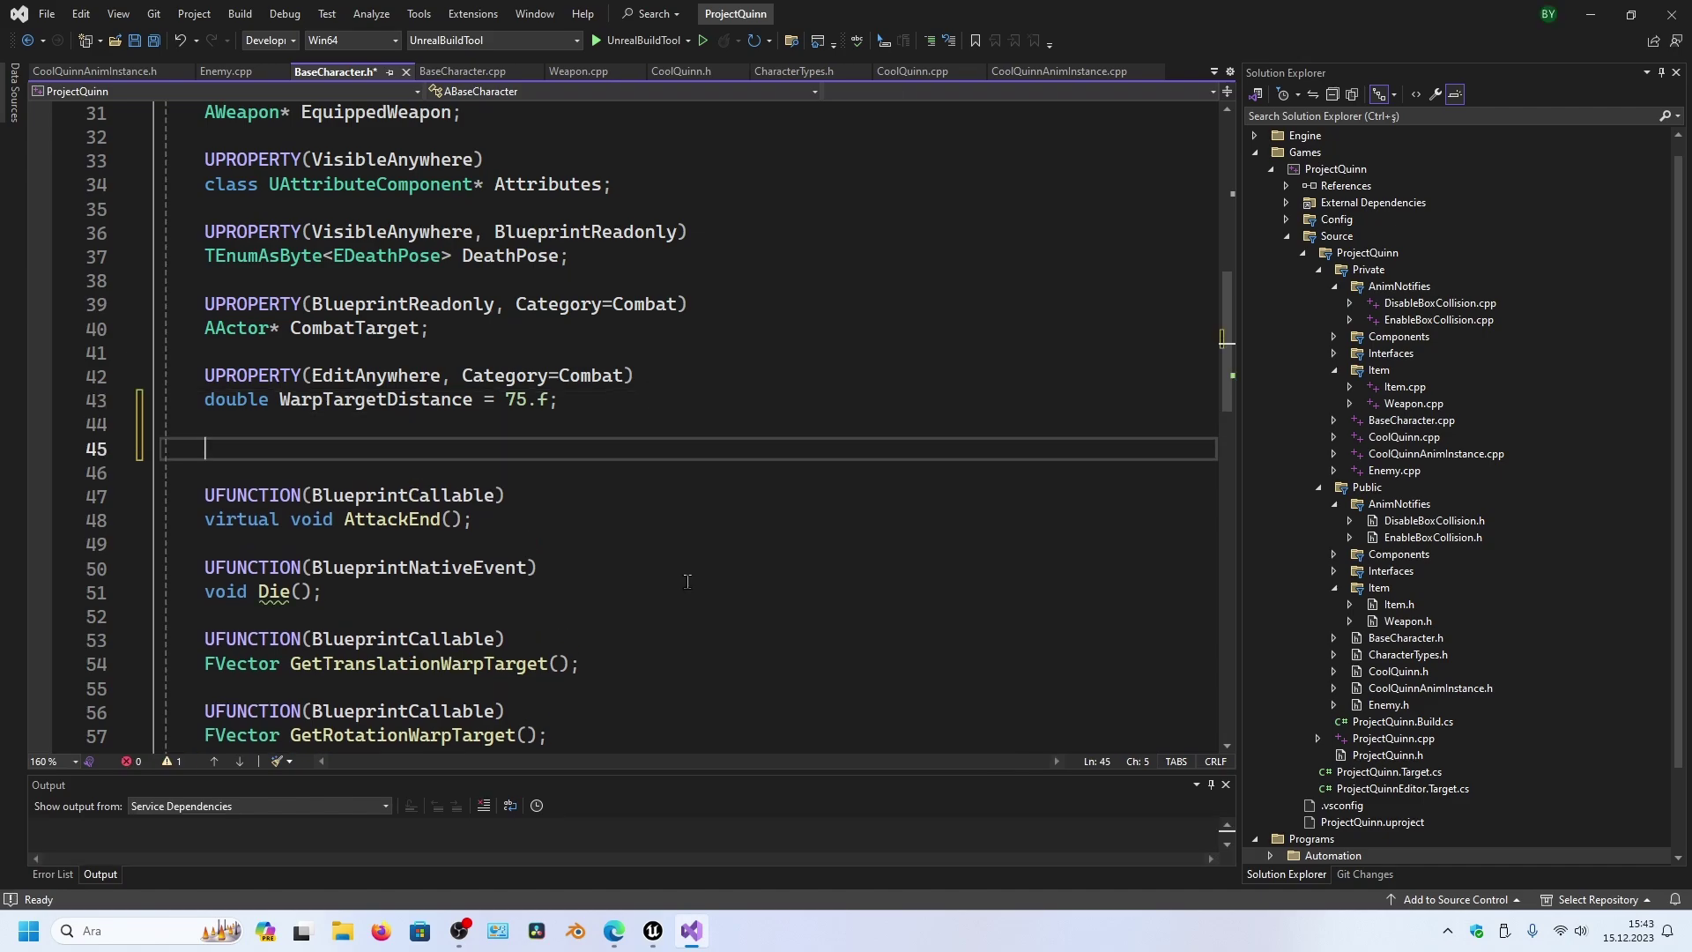
text(UPROP)
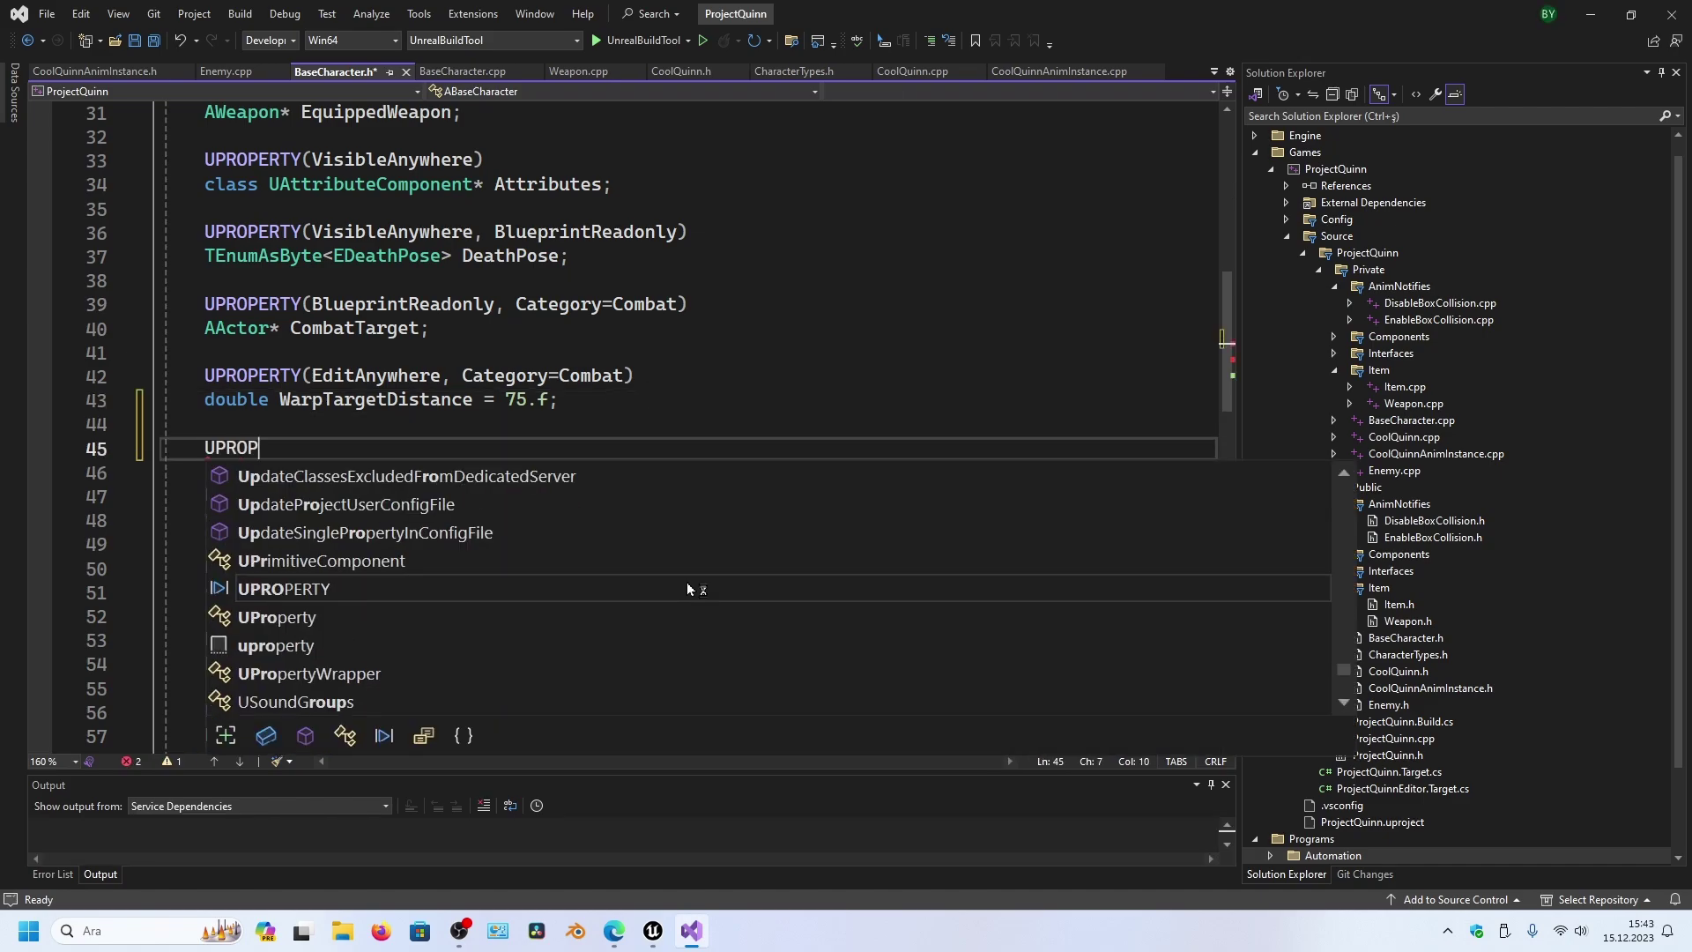
text(ERTY(EditAny)
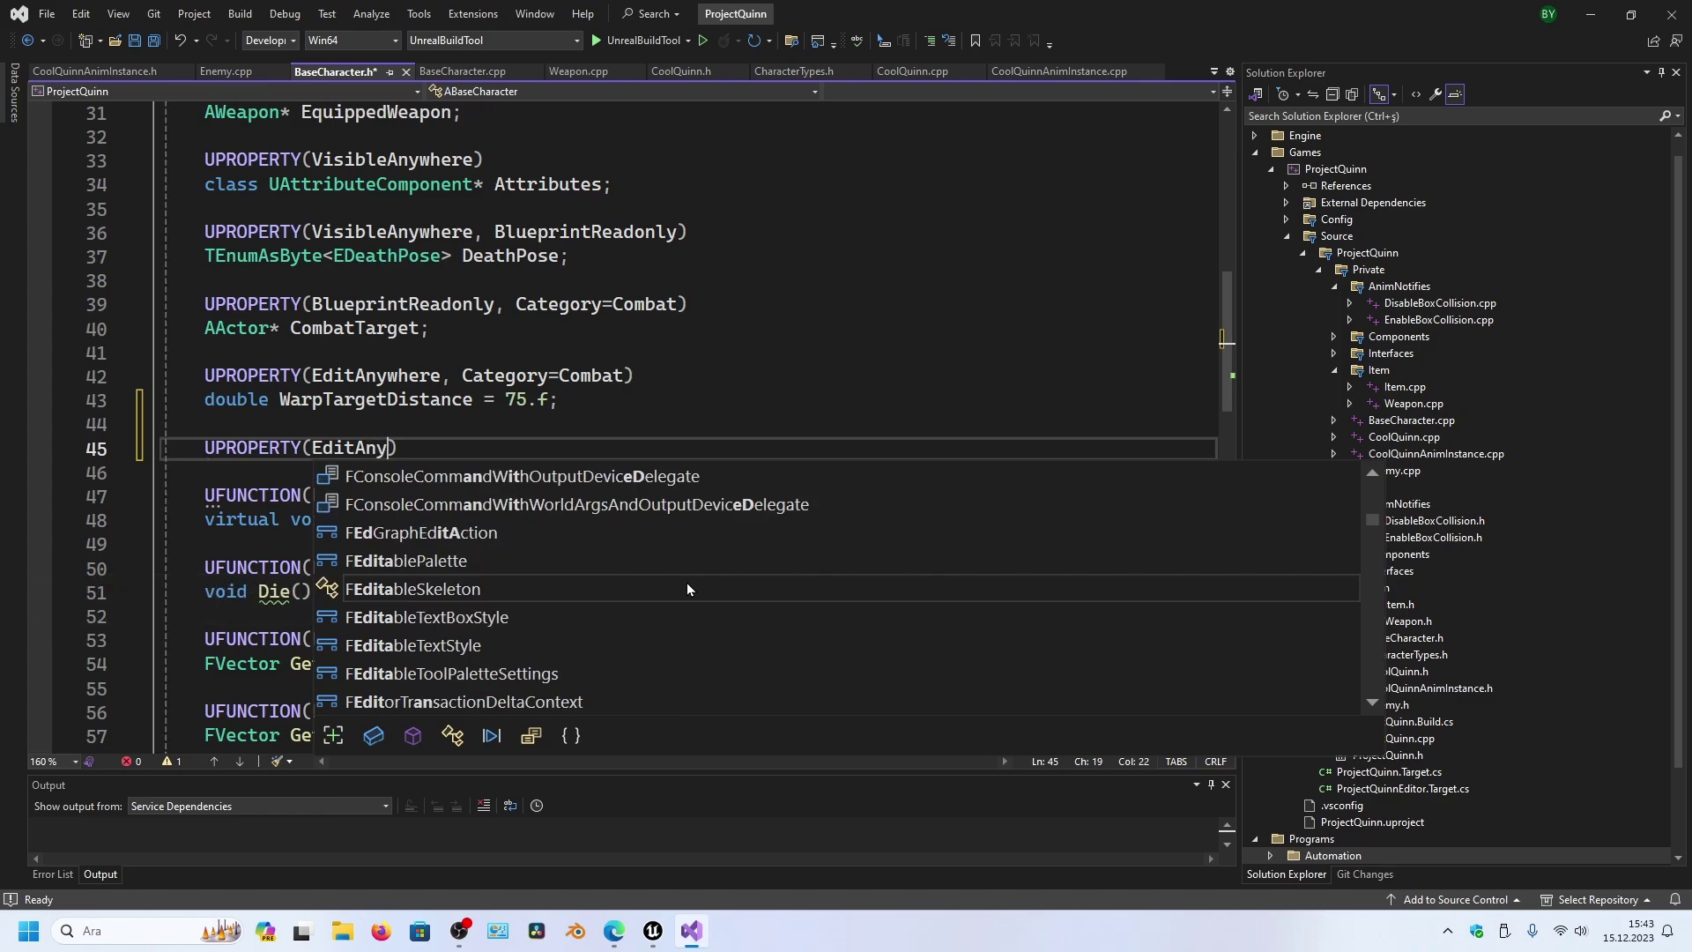
text(where, Categ)
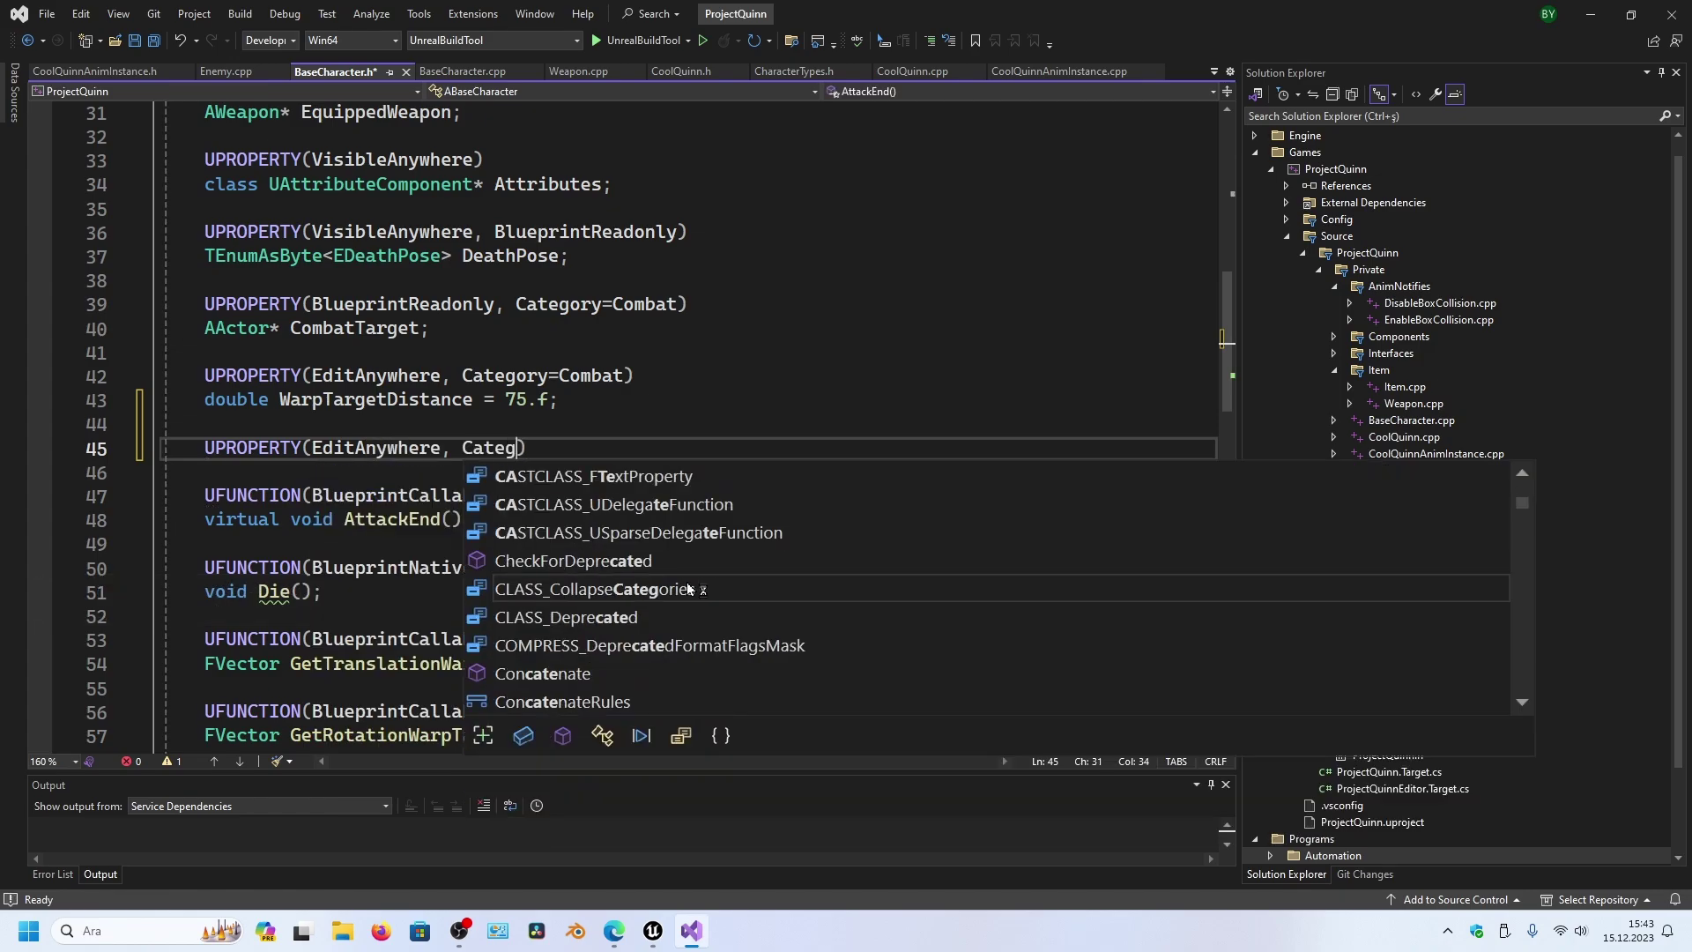
text(ory=Combat))
key(Return)
text(UPart)
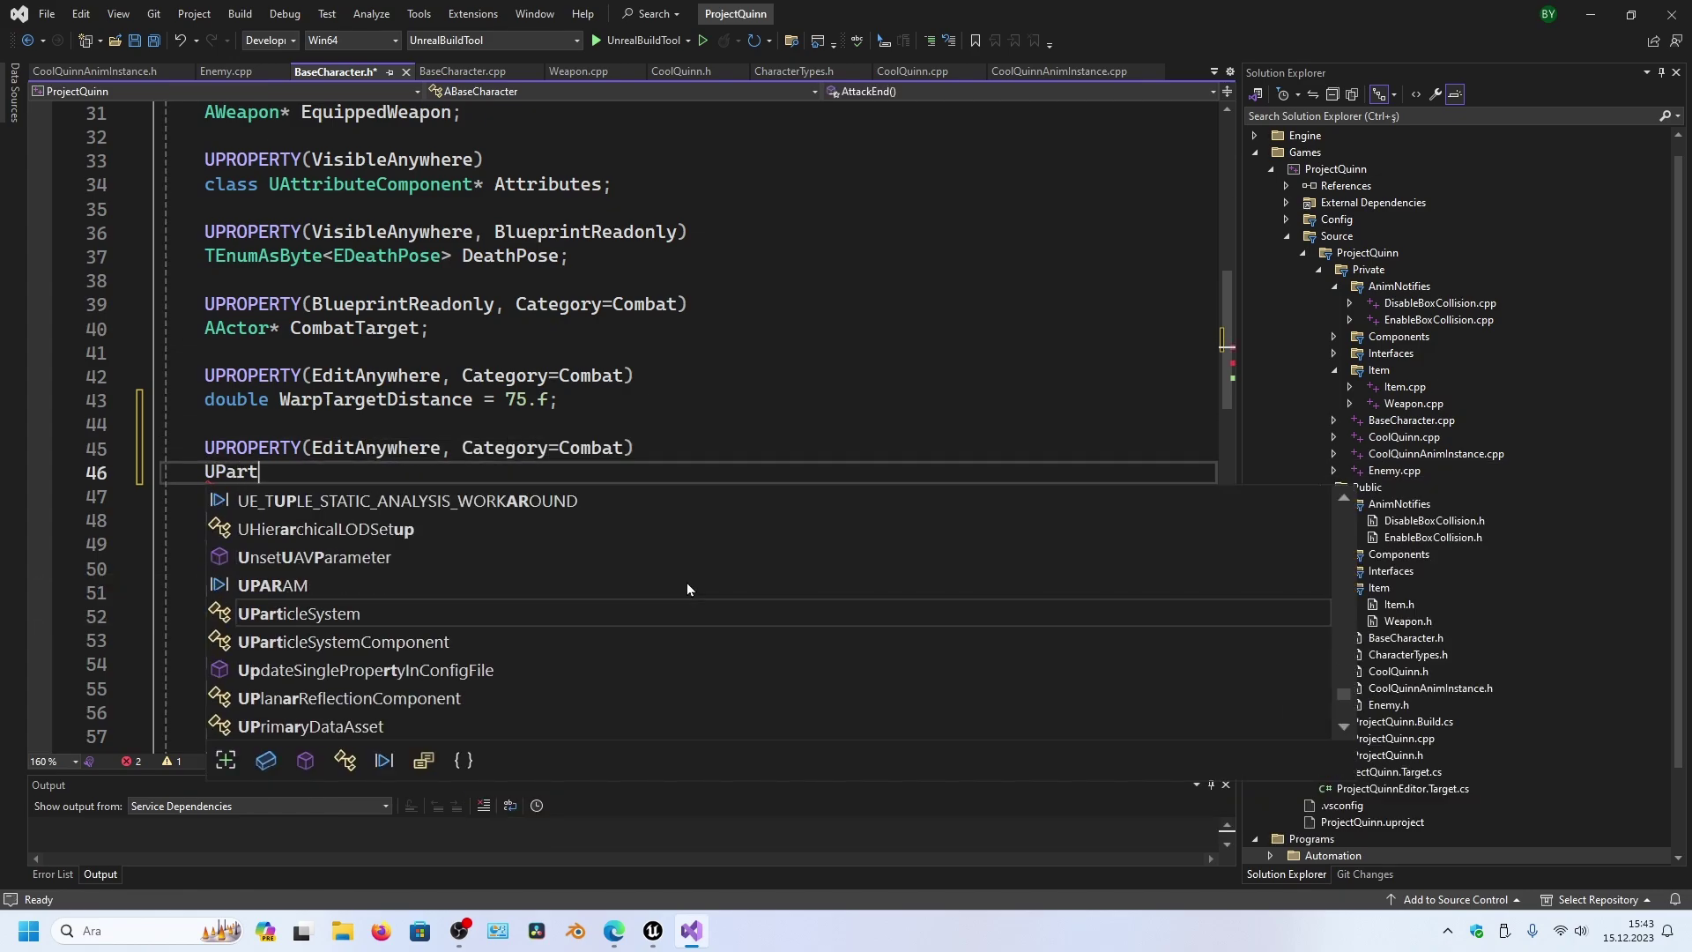
key(Tab)
text(* HitP)
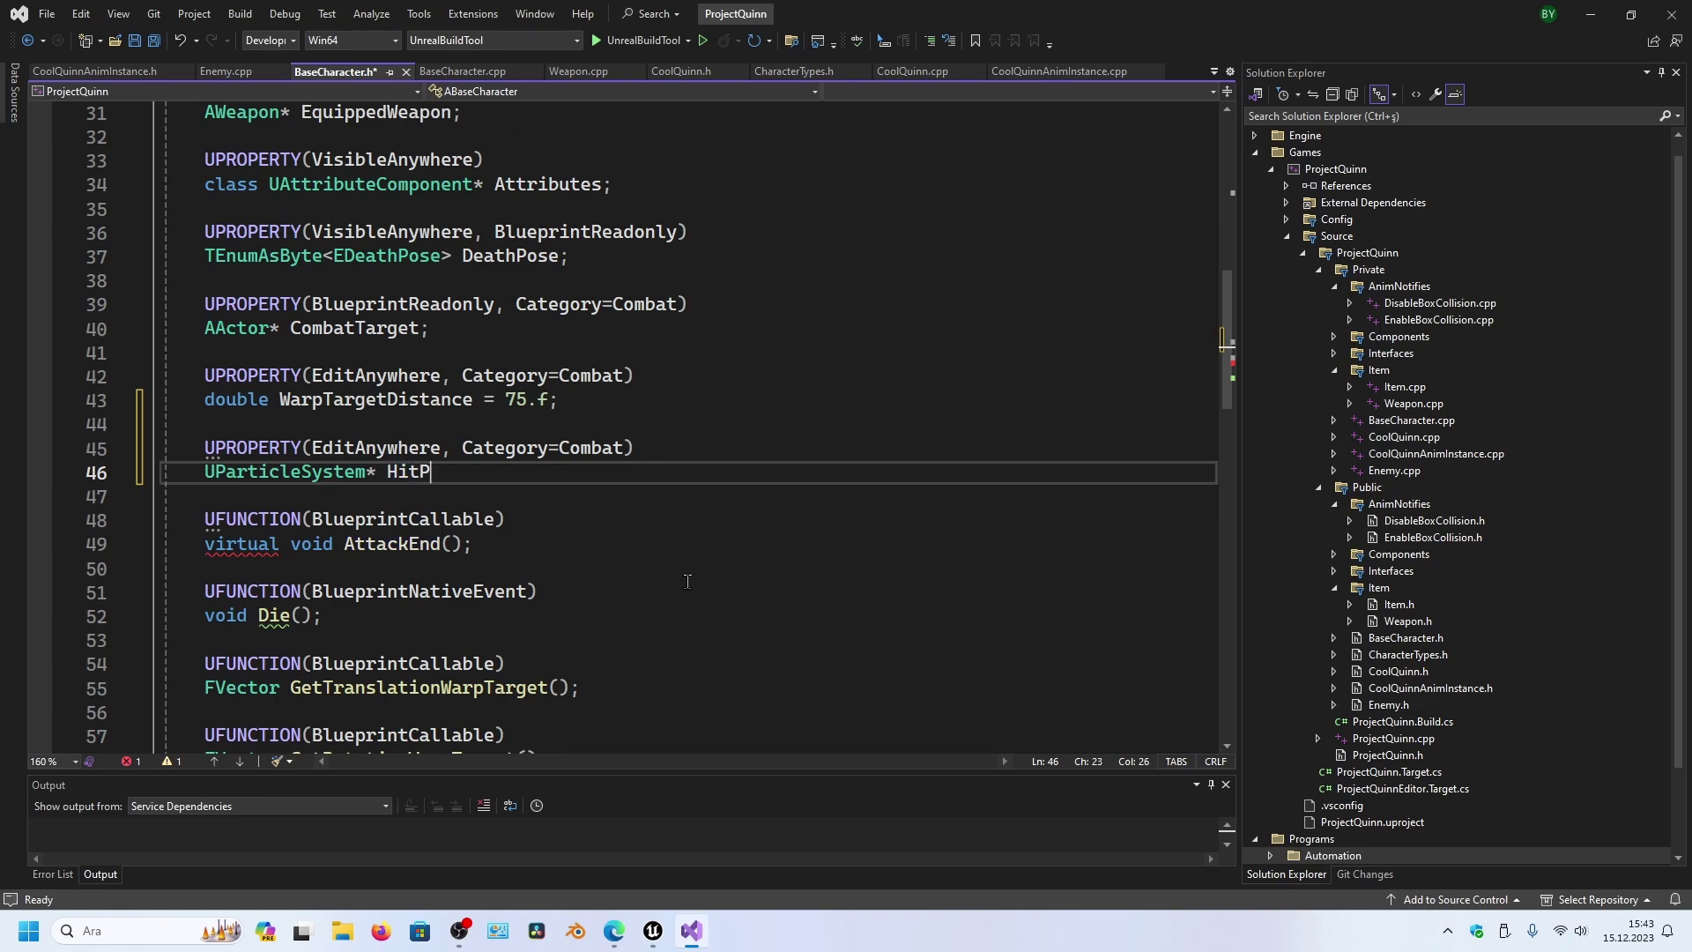
text(articles;)
- Declare void SpawnHitParticles(const FVector& ImpactPoint) after DisableMeshCollision in the header
scroll(369, 142, down, 4)
scroll(599, 462, up, 4)
scroll(599, 462, up, 3)
scroll(598, 462, up, 2)
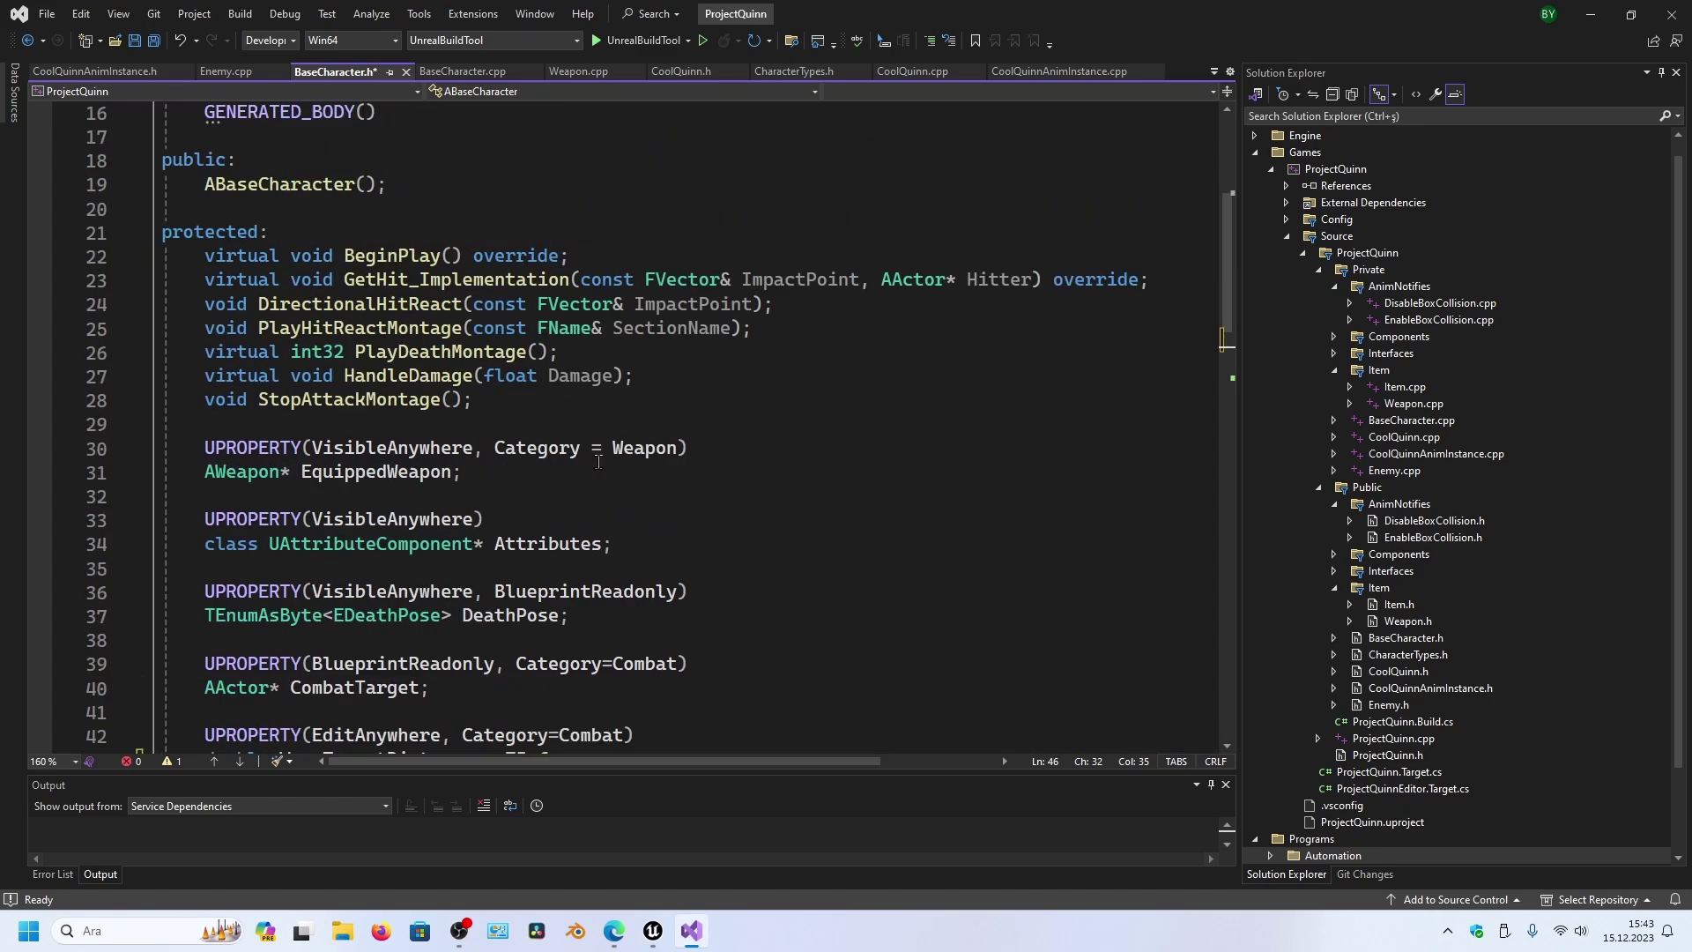
scroll(599, 462, down, 4)
scroll(595, 471, down, 3)
scroll(589, 482, down, 3)
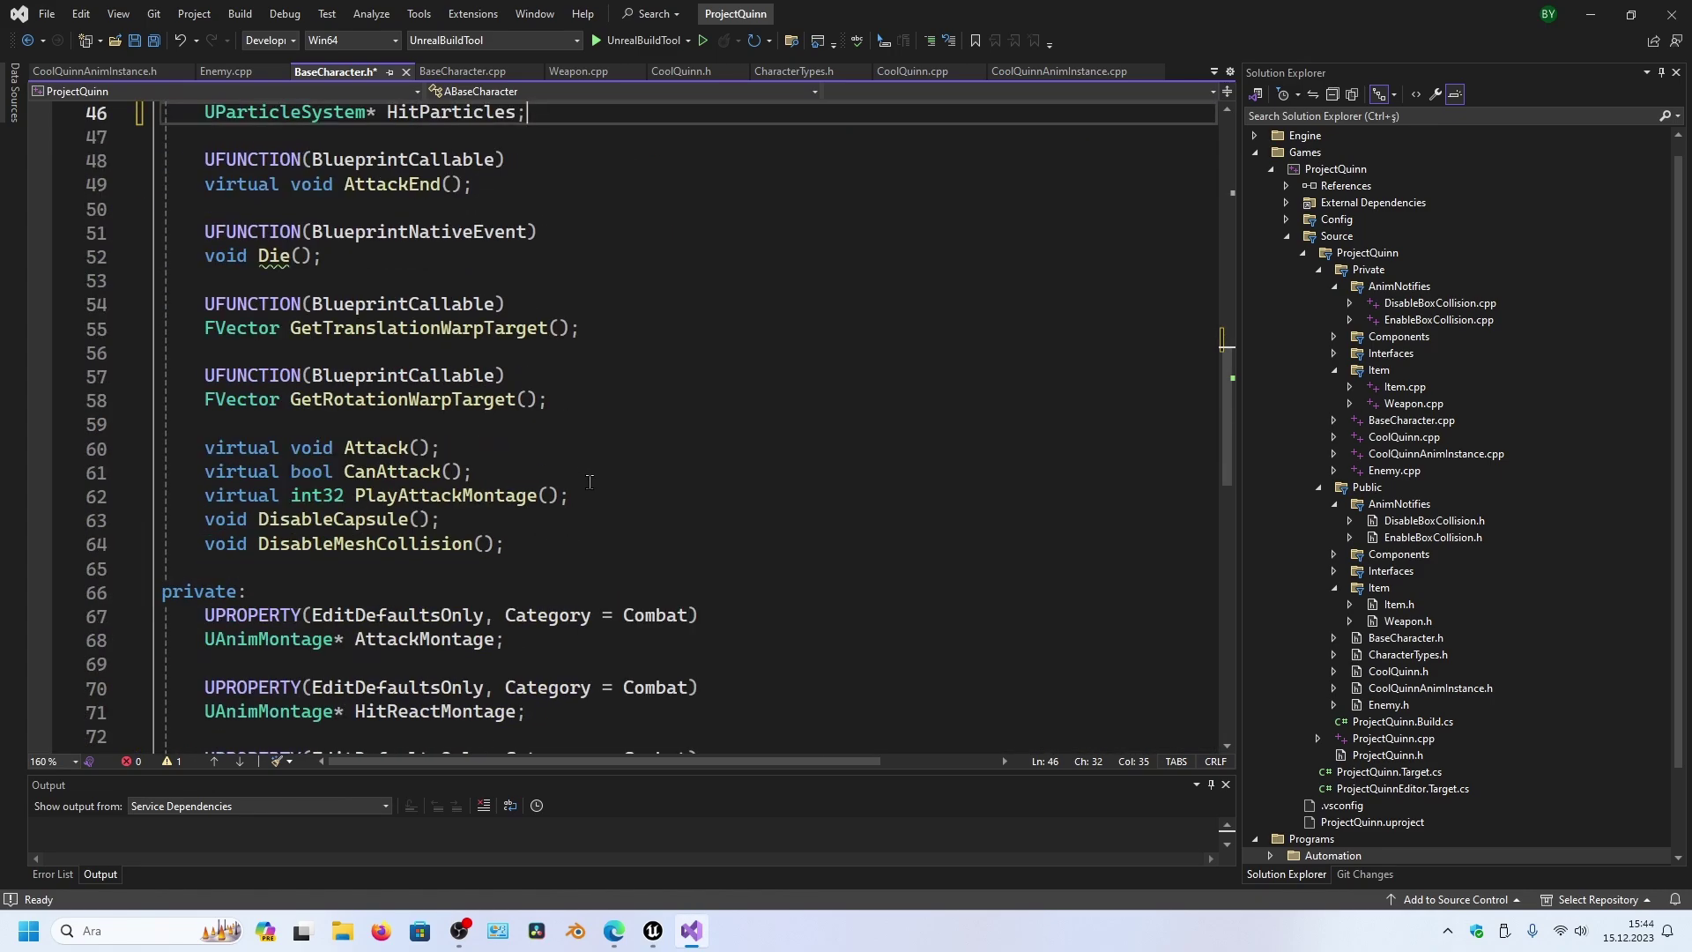
click(559, 547)
key(Return)
text(void Spawn)
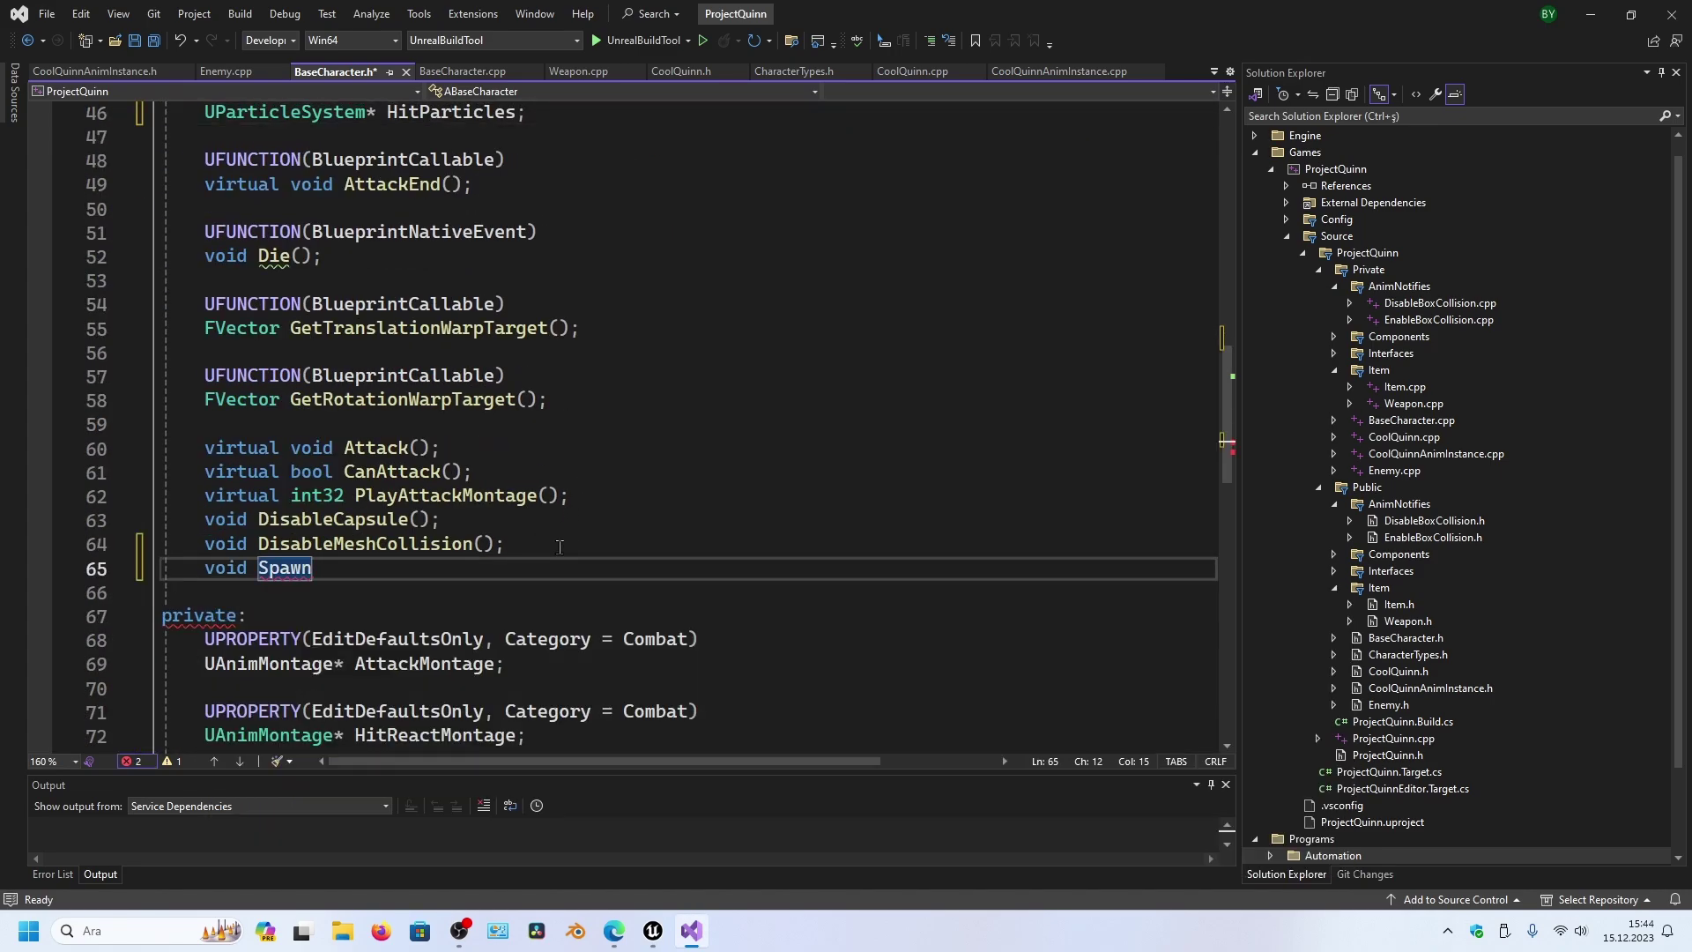
text(HitPart)
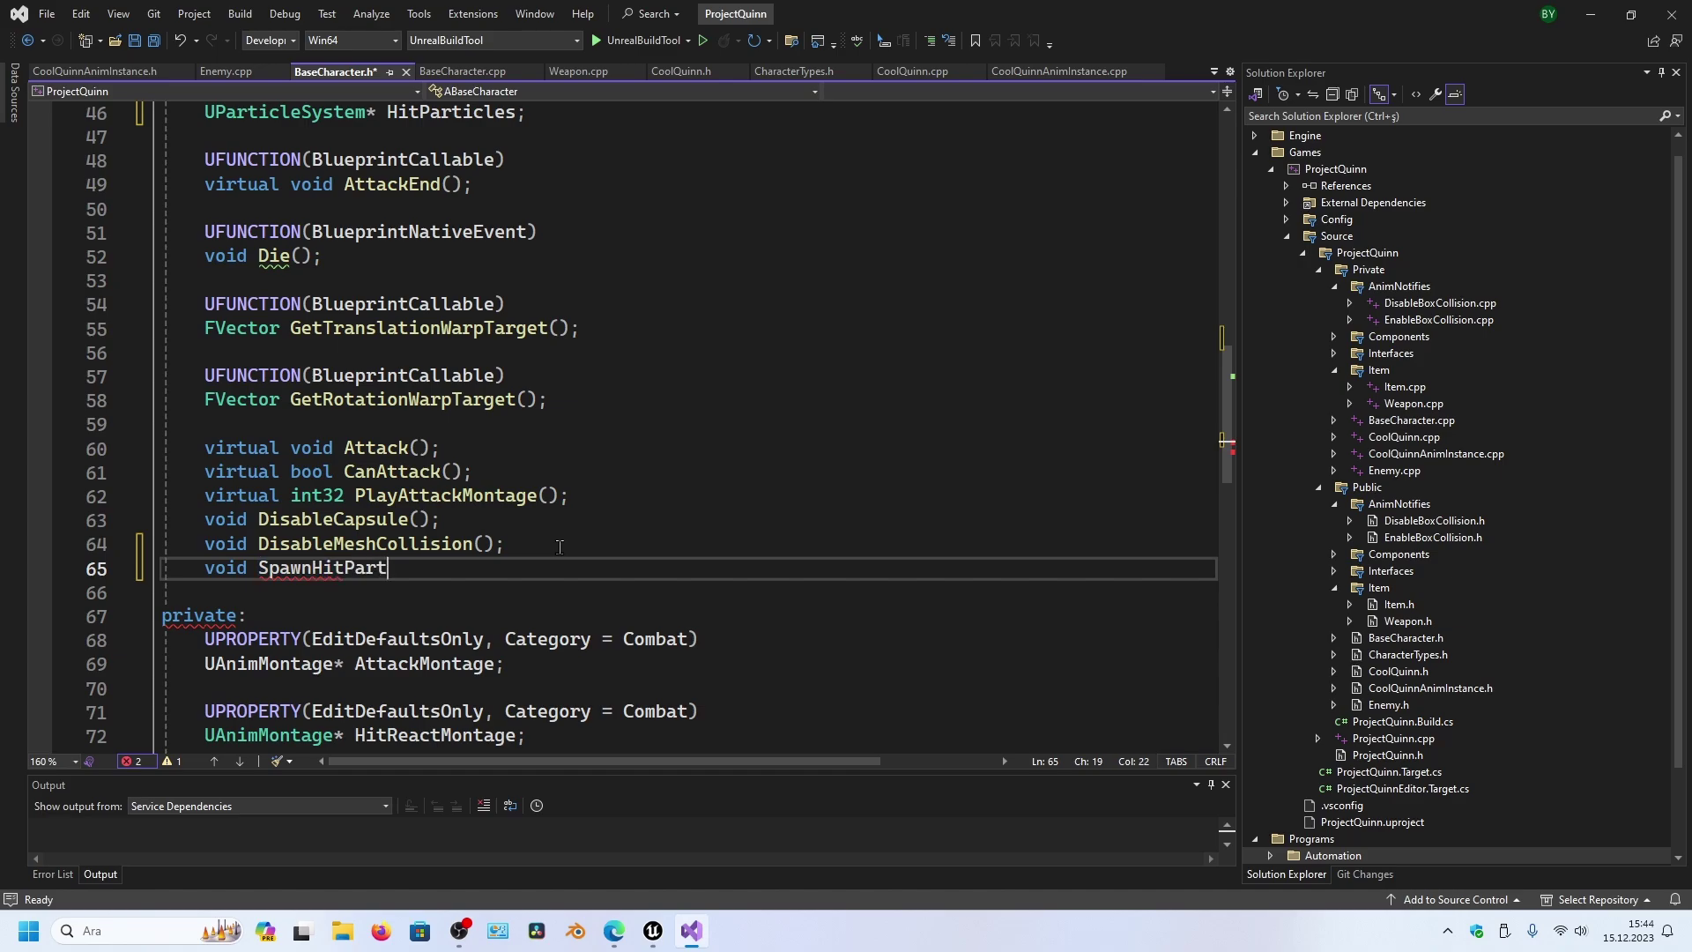
text(icles)
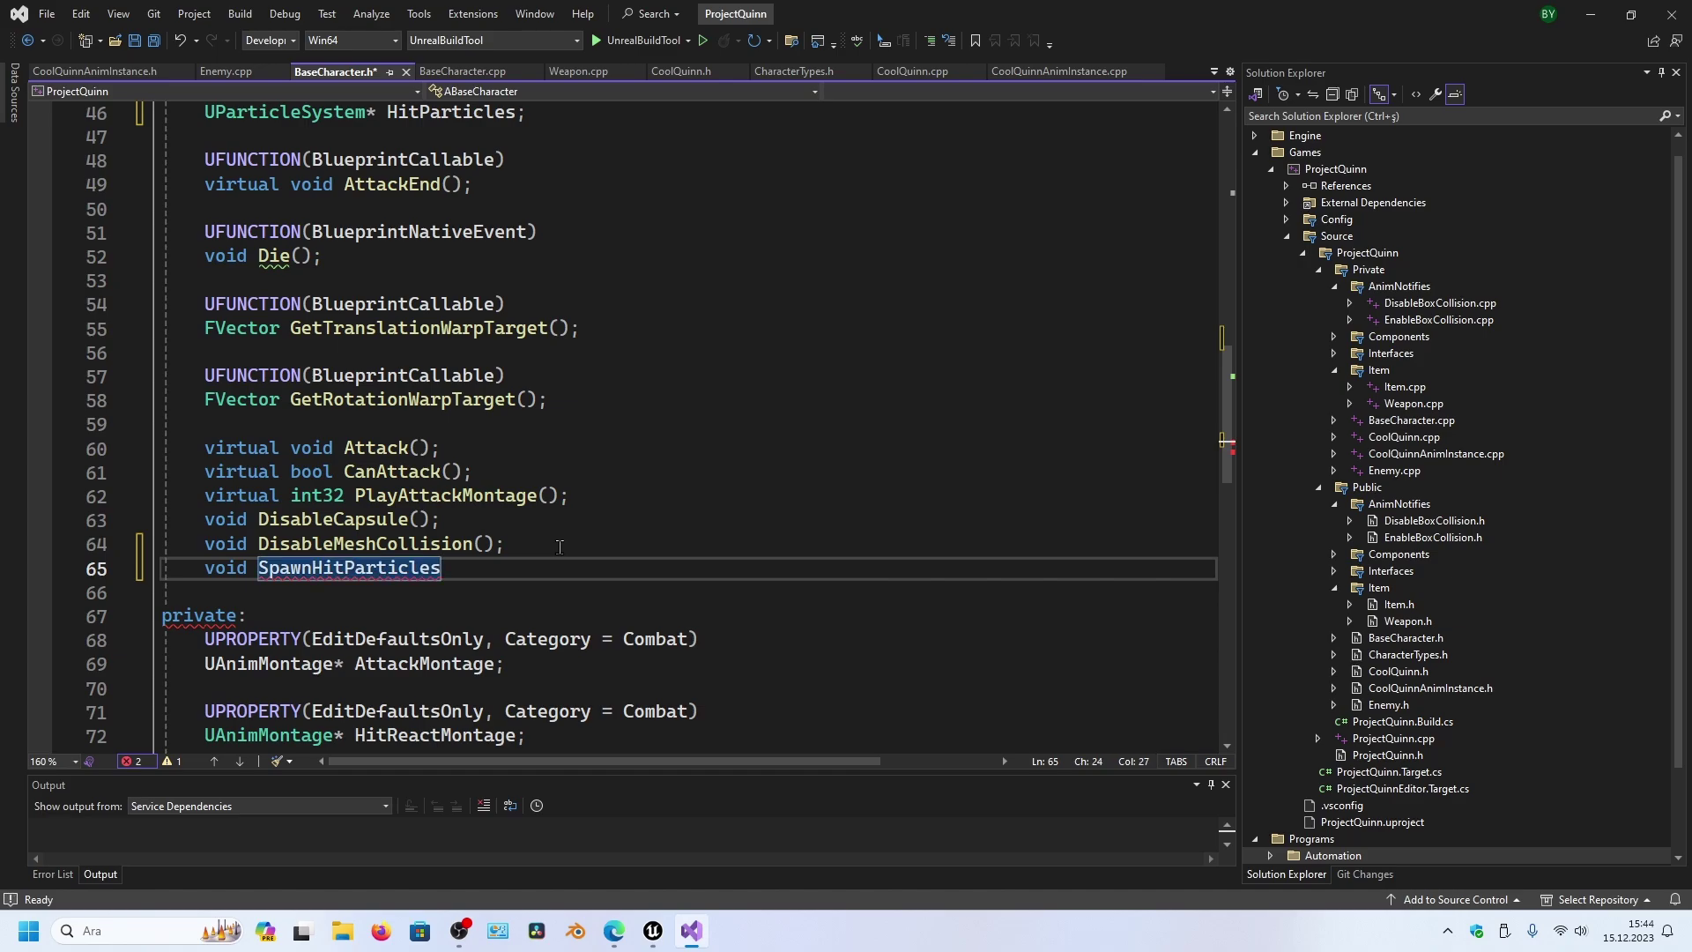
text((co)
text(nst FVec)
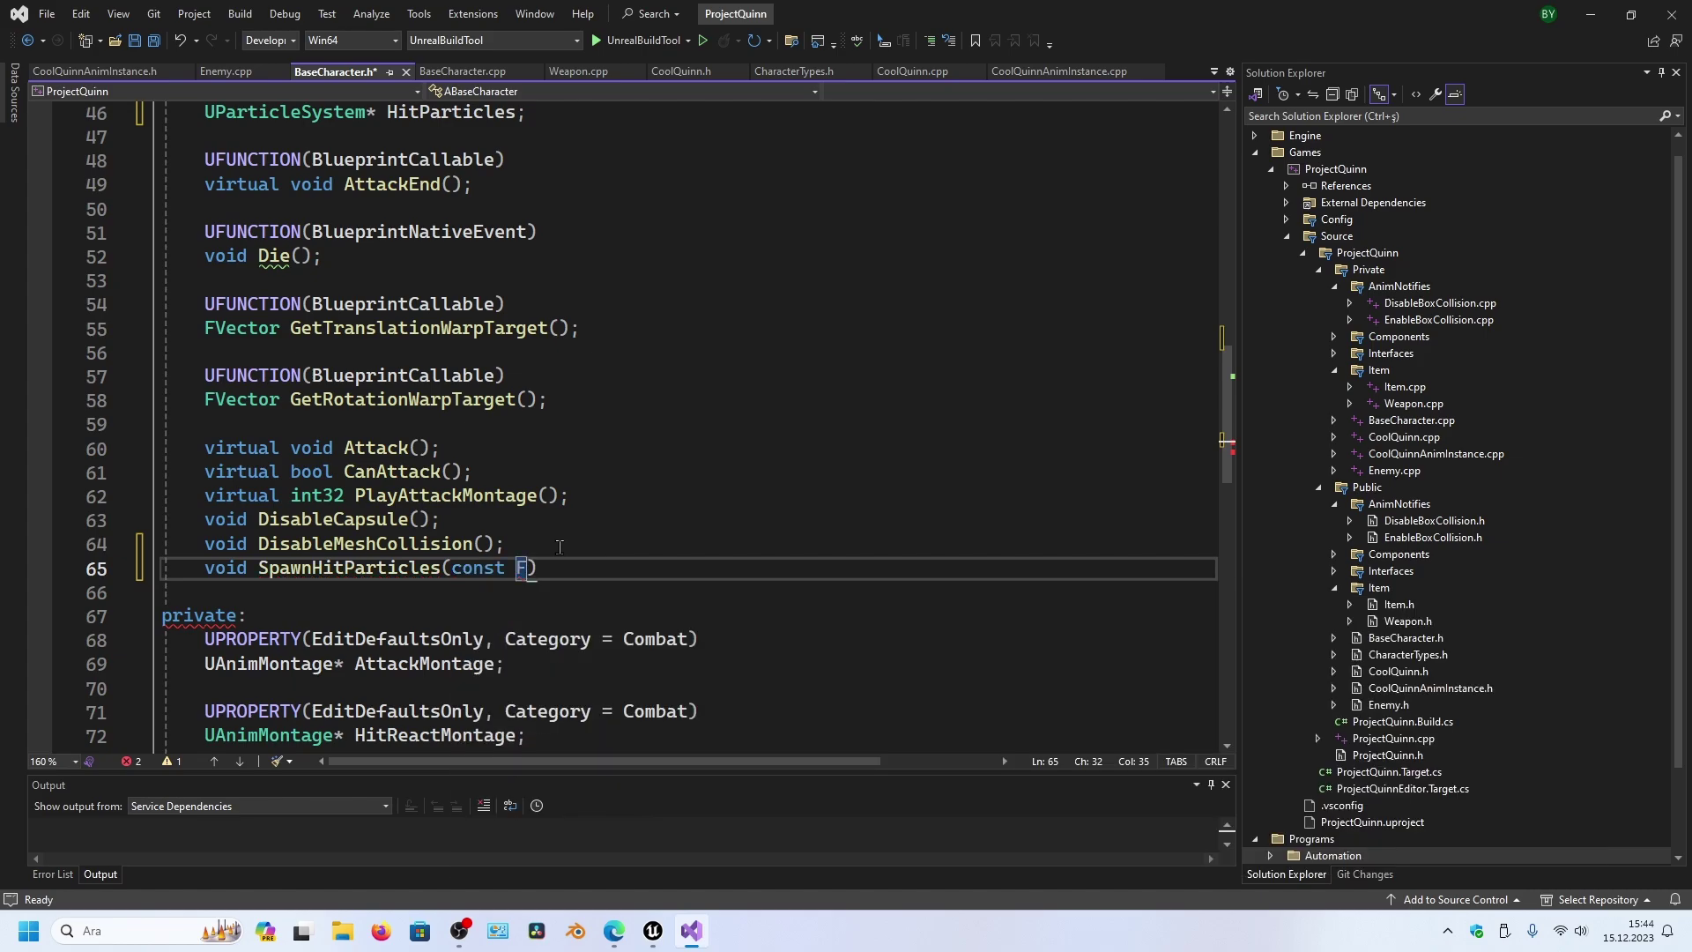
text(tor& Imp)
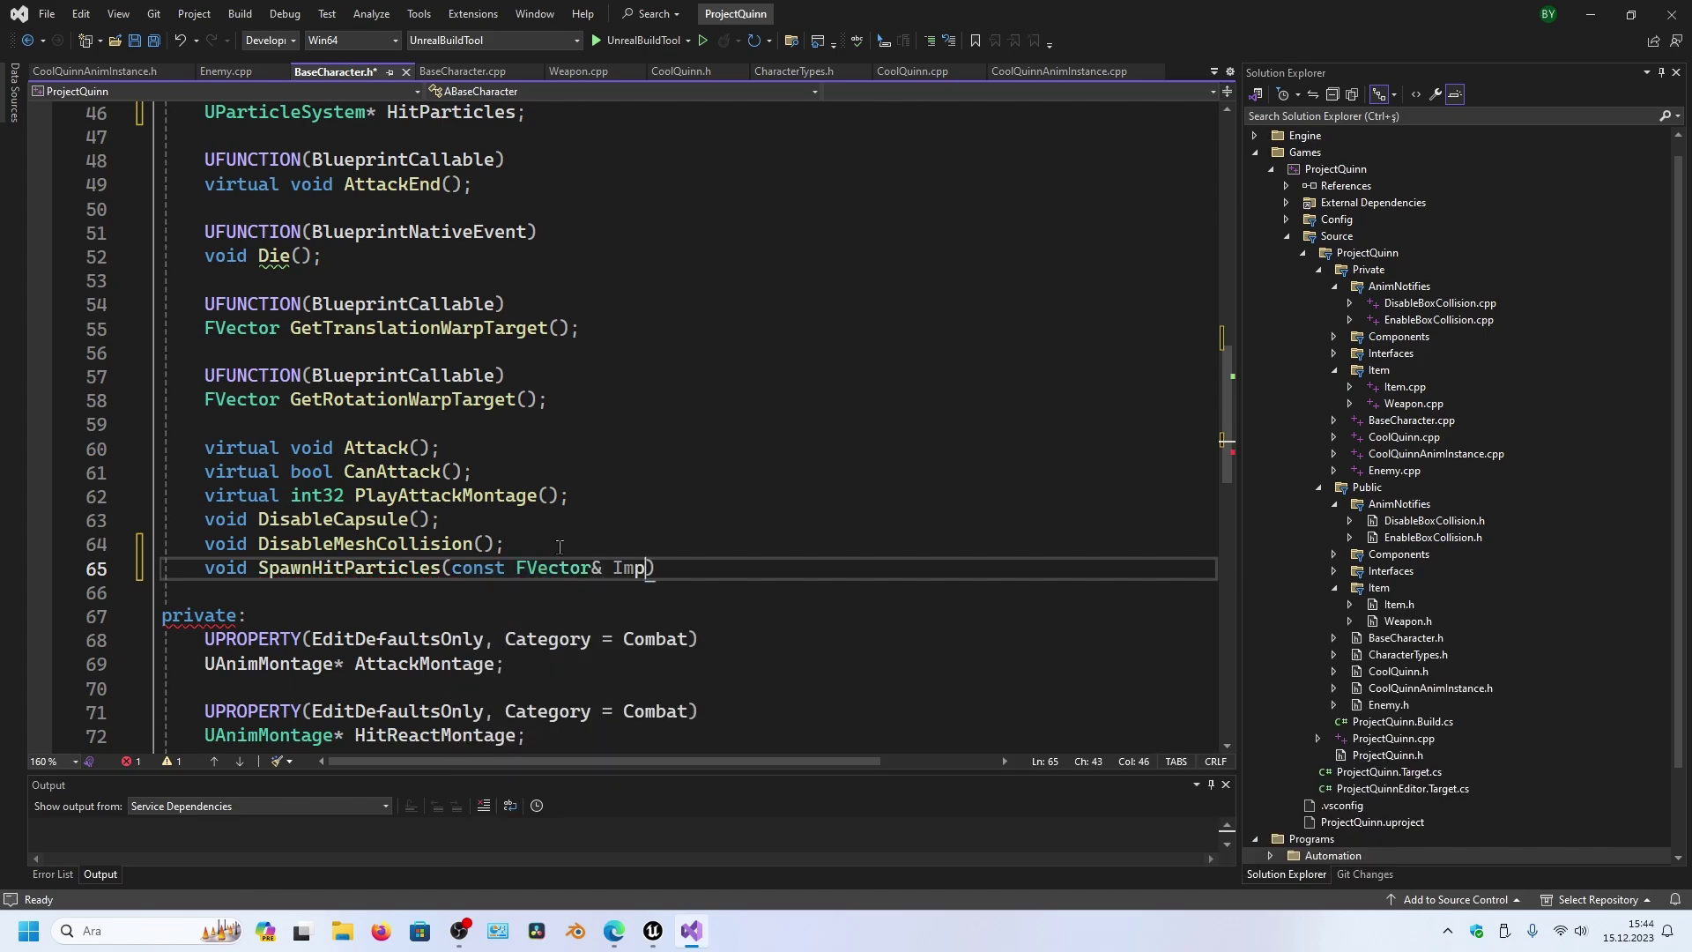
click(462, 71)
scroll(474, 250, up, 4)
- Add a SpawnHitParticles call with ImpactPoint after the else block in GetHit_Implementation
scroll(474, 249, up, 3)
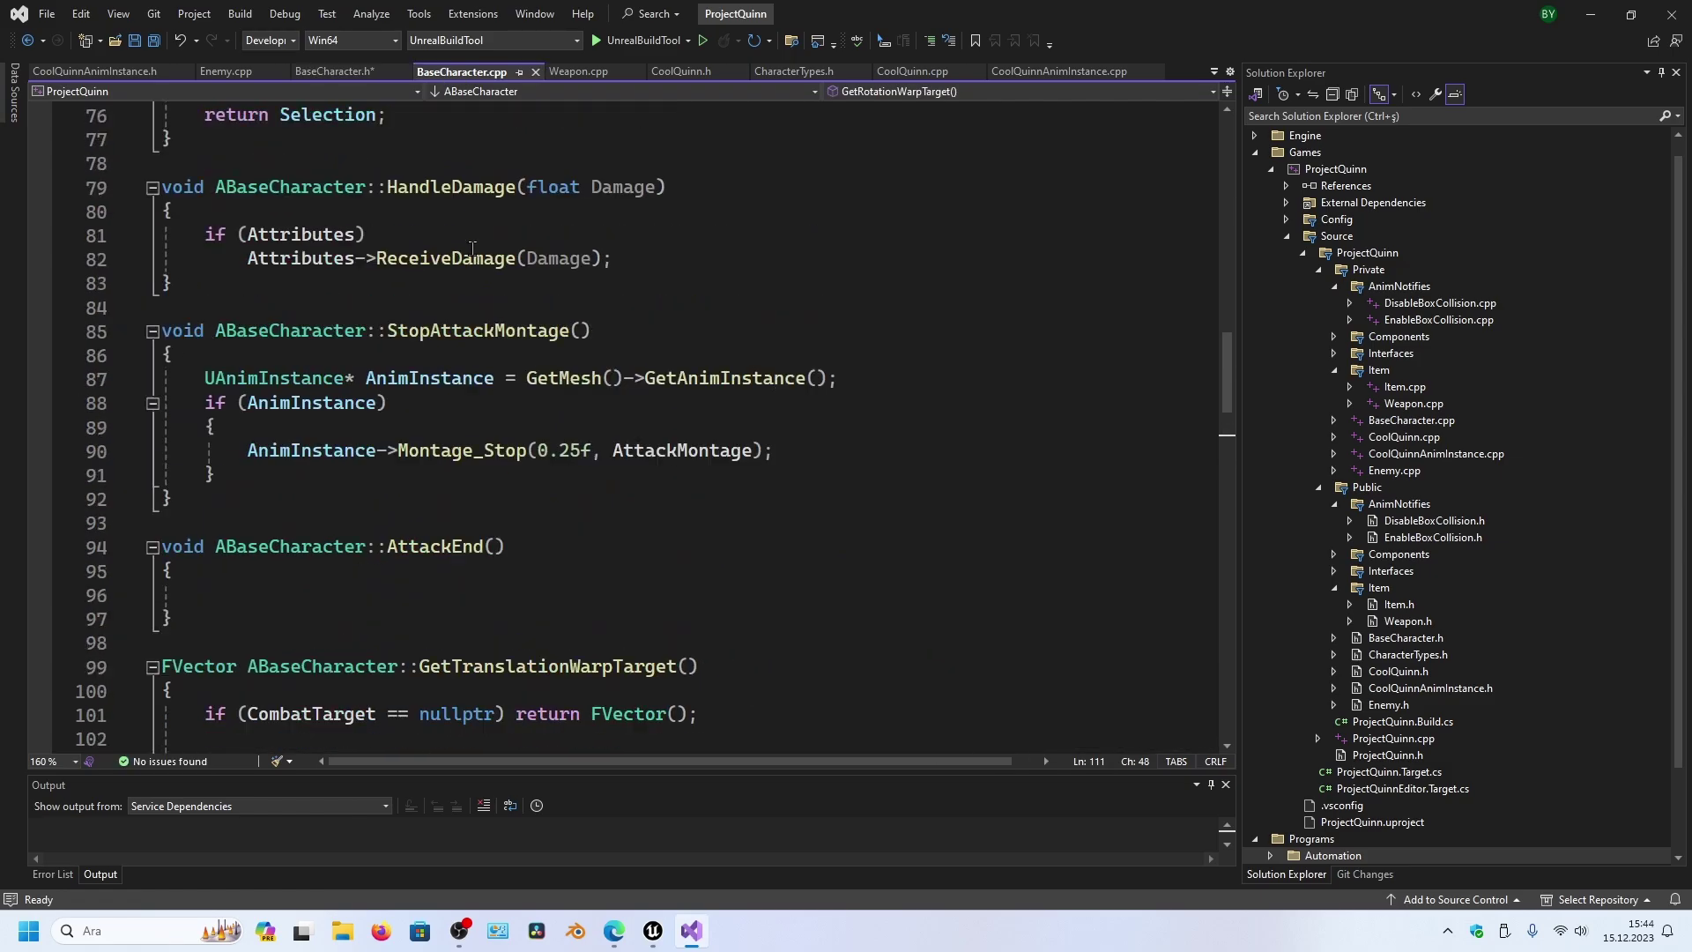
scroll(474, 249, up, 6)
scroll(474, 250, up, 15)
scroll(474, 250, up, 4)
scroll(437, 290, down, 4)
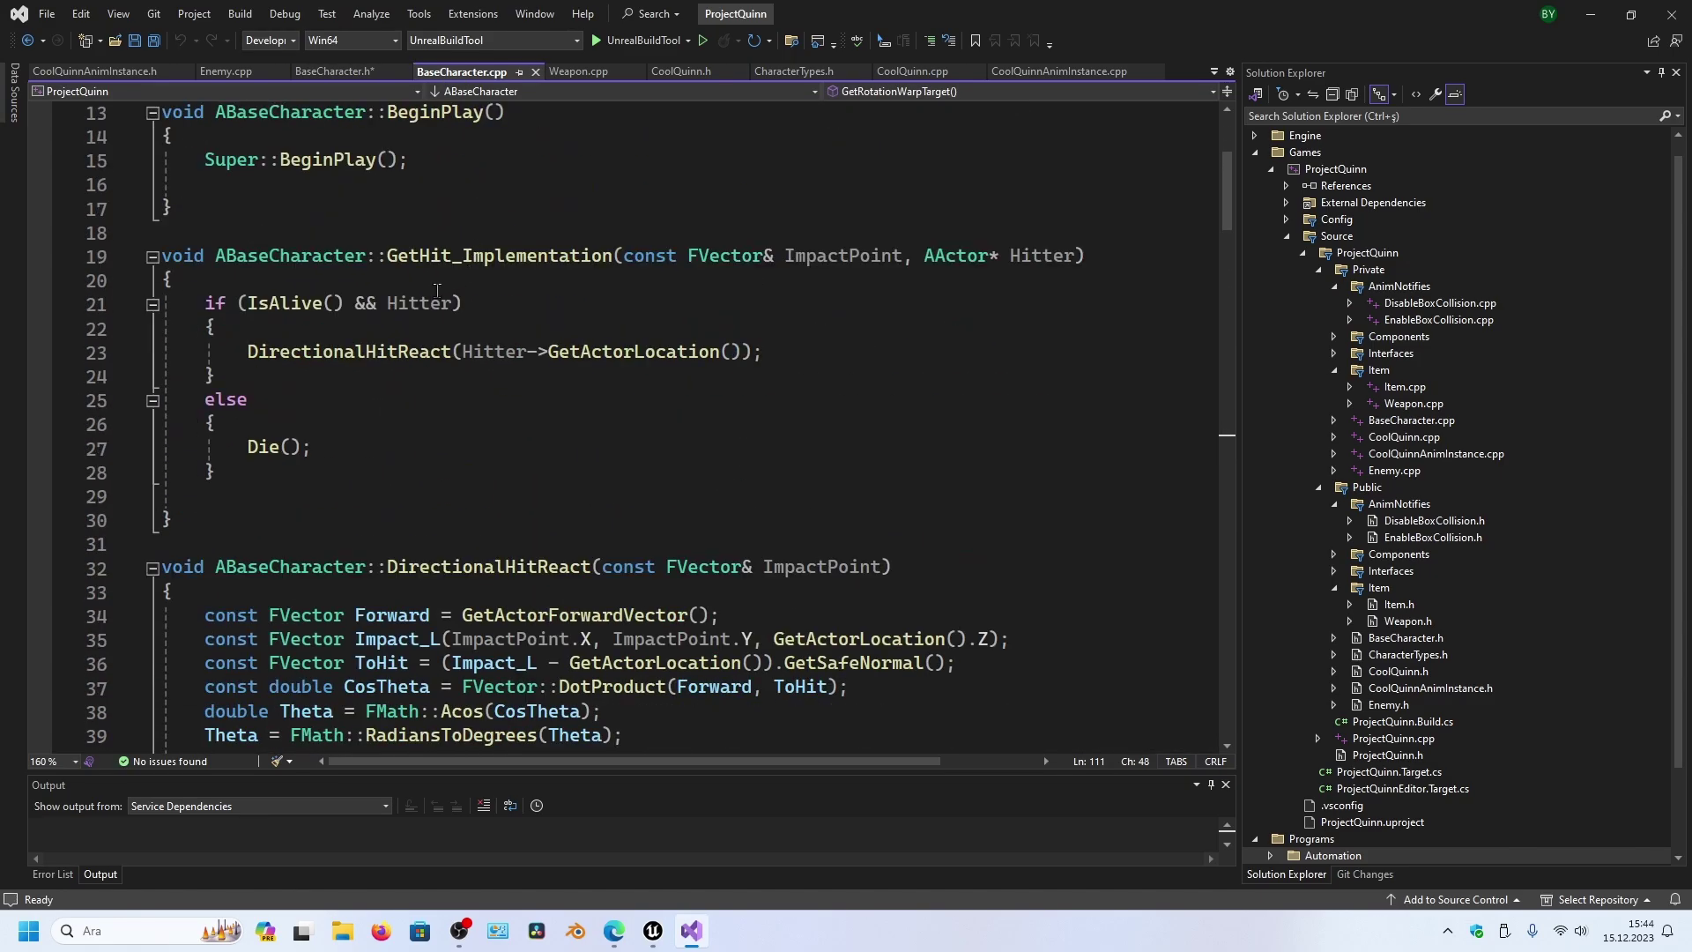
click(291, 479)
key(Return)
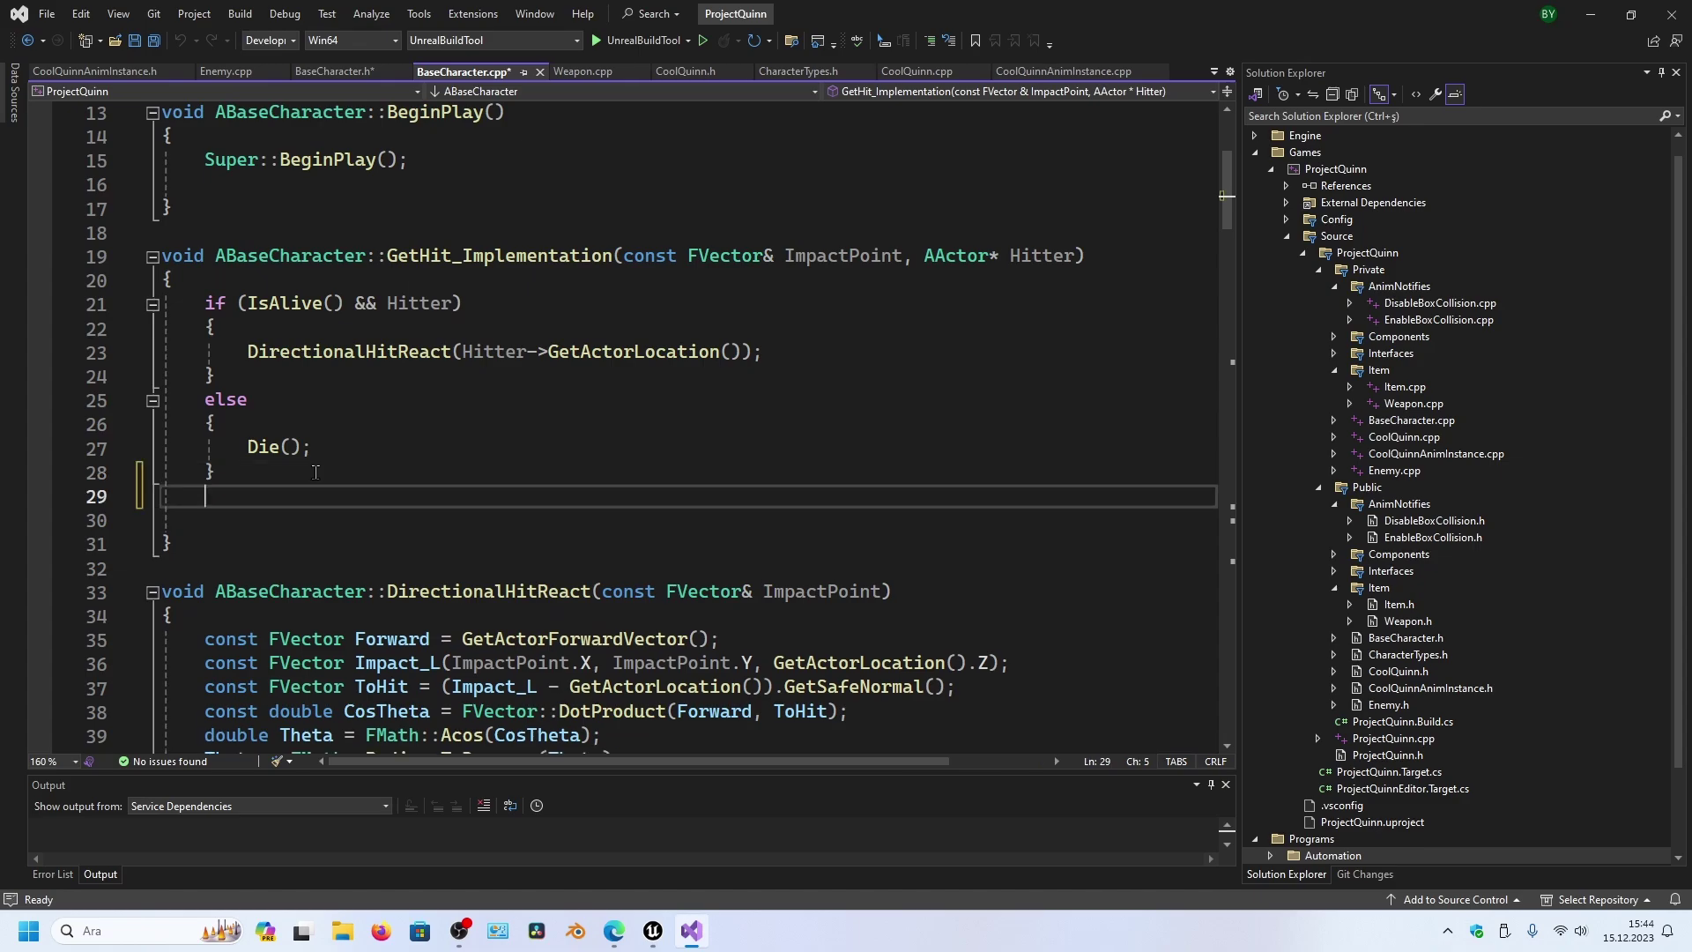
key(Return)
text(SpawnHit)
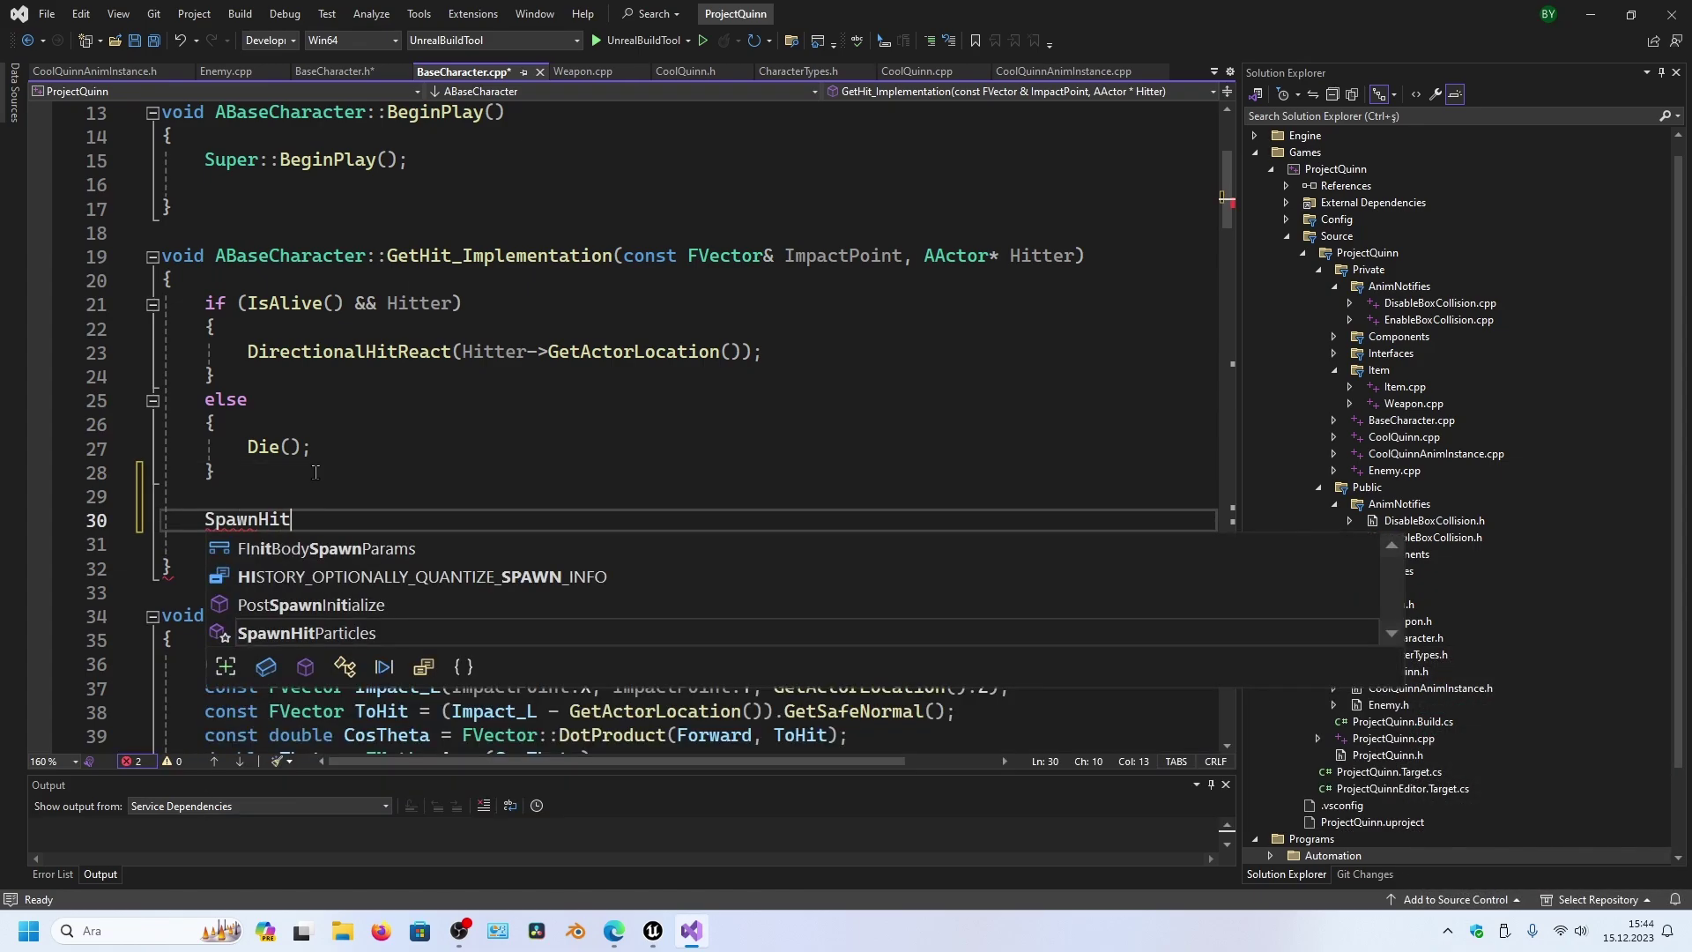
text(Particles(const FVector& )
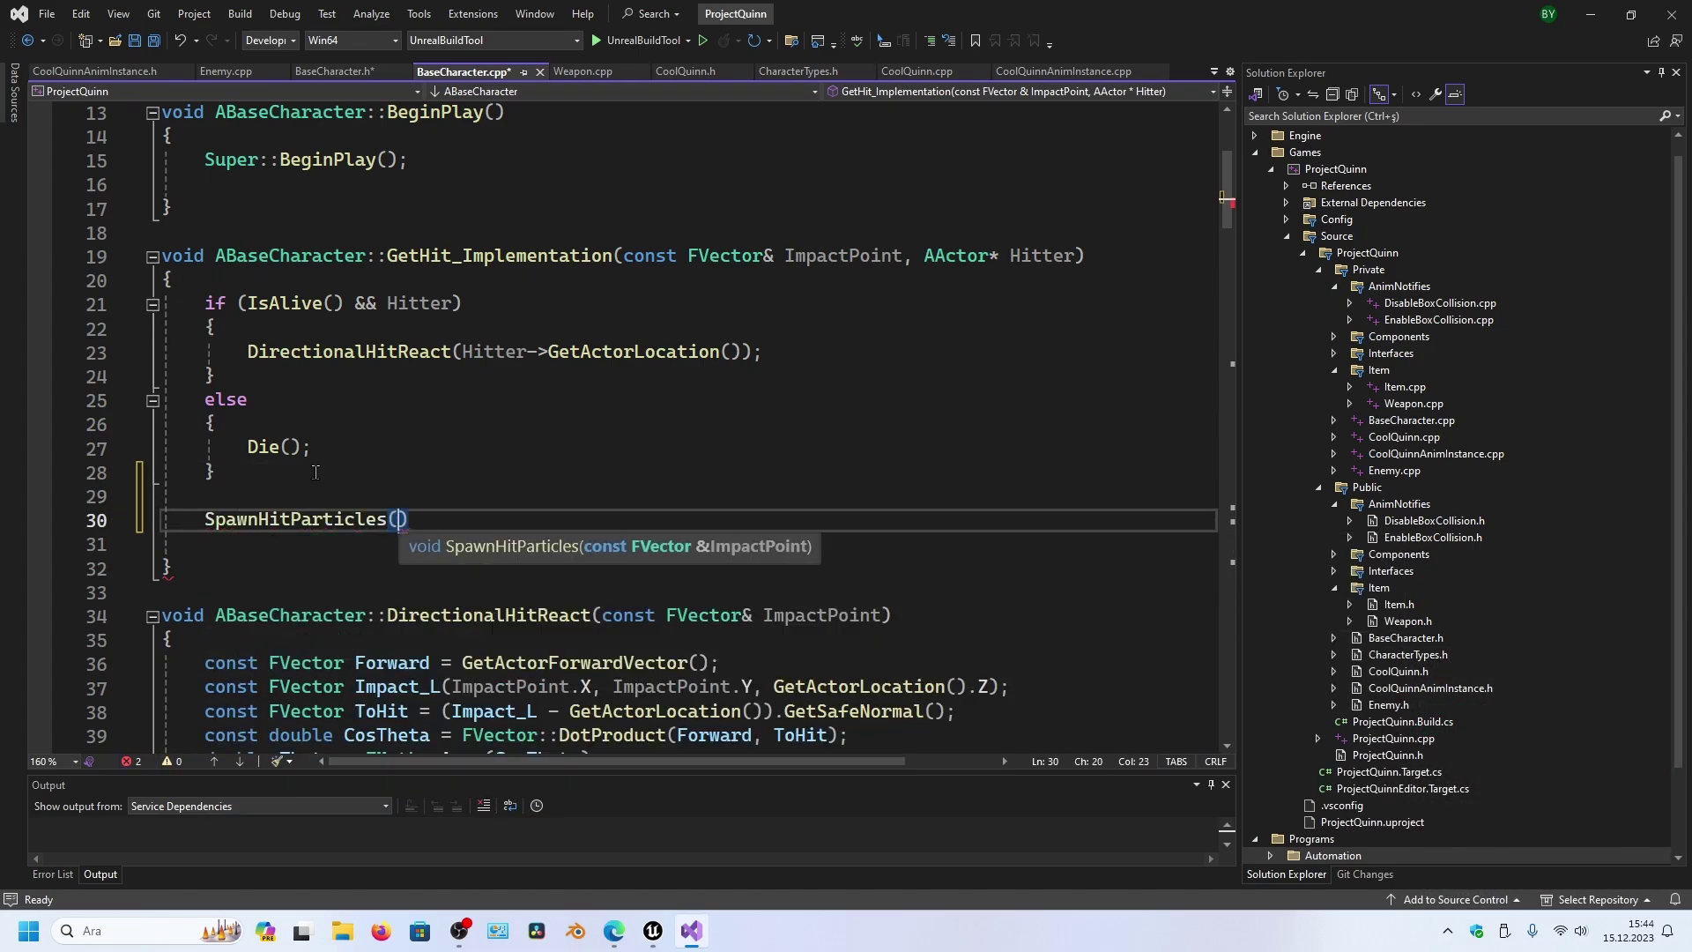
text(Imp)
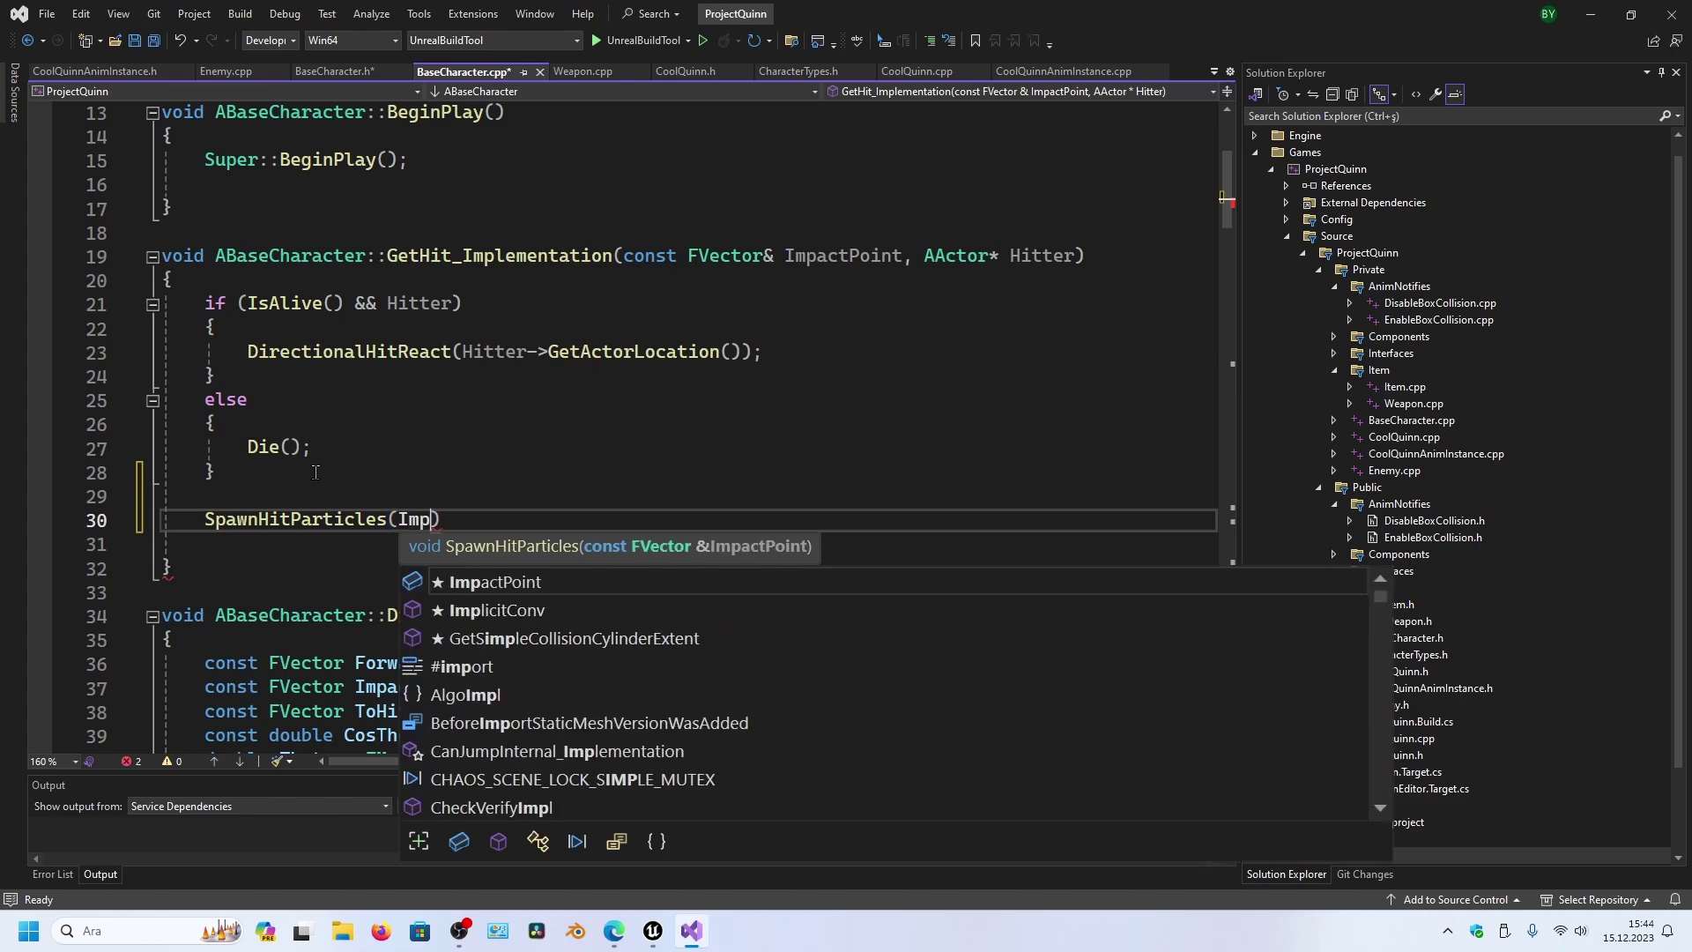
text(act)
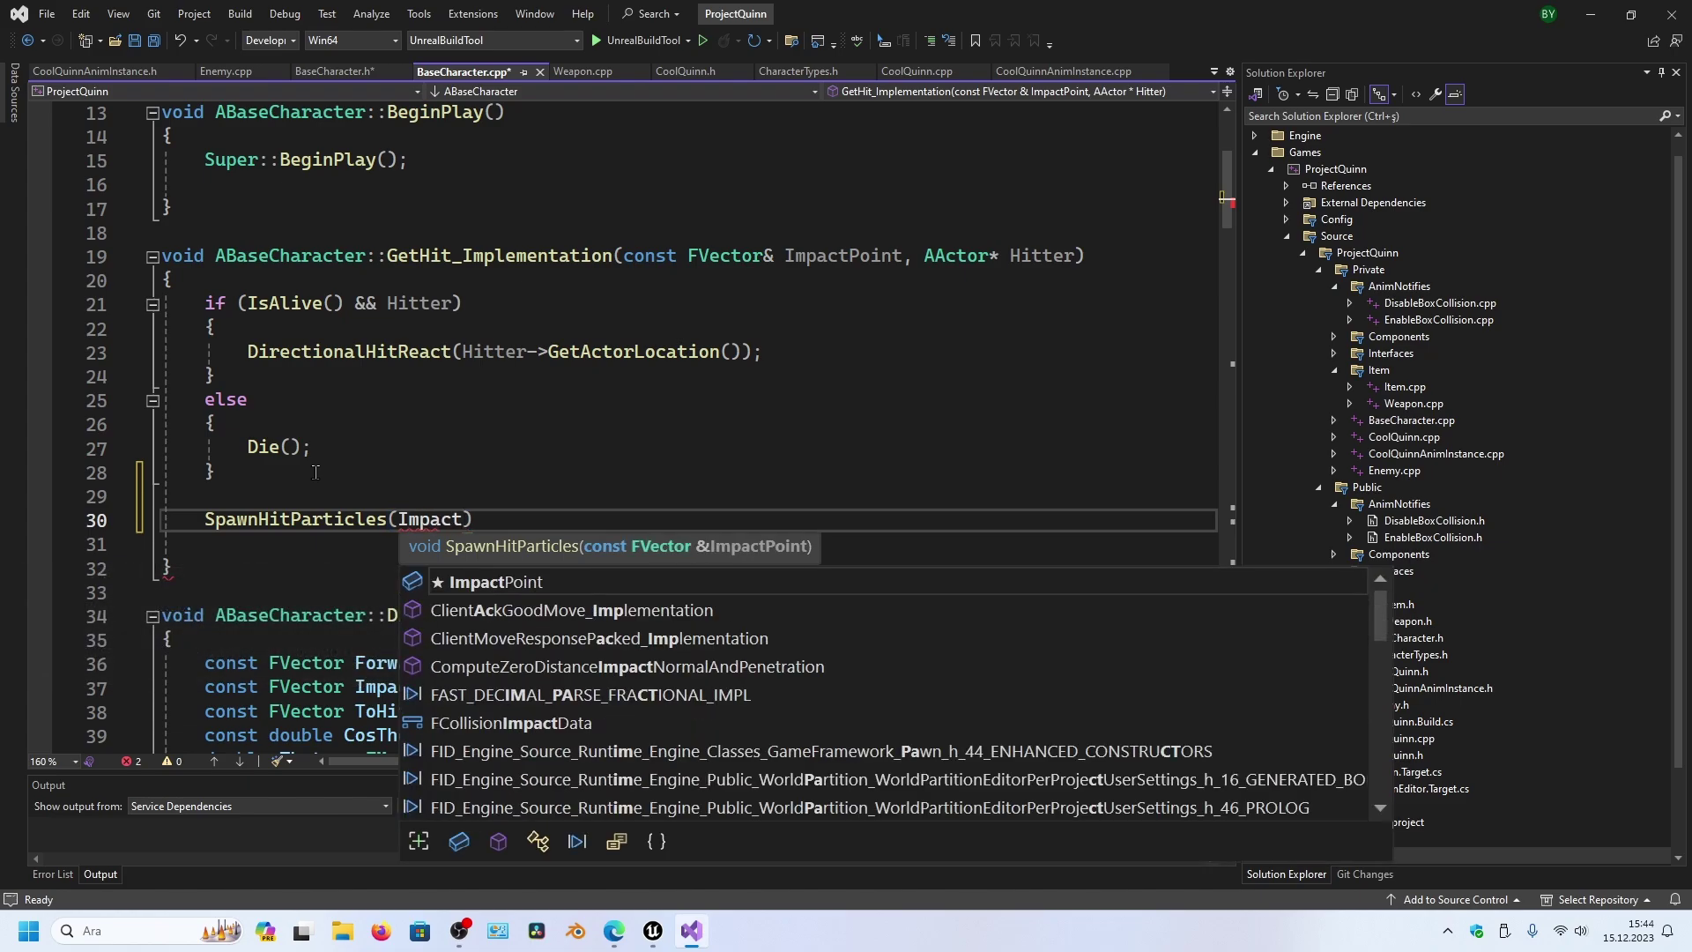
text(Poi)
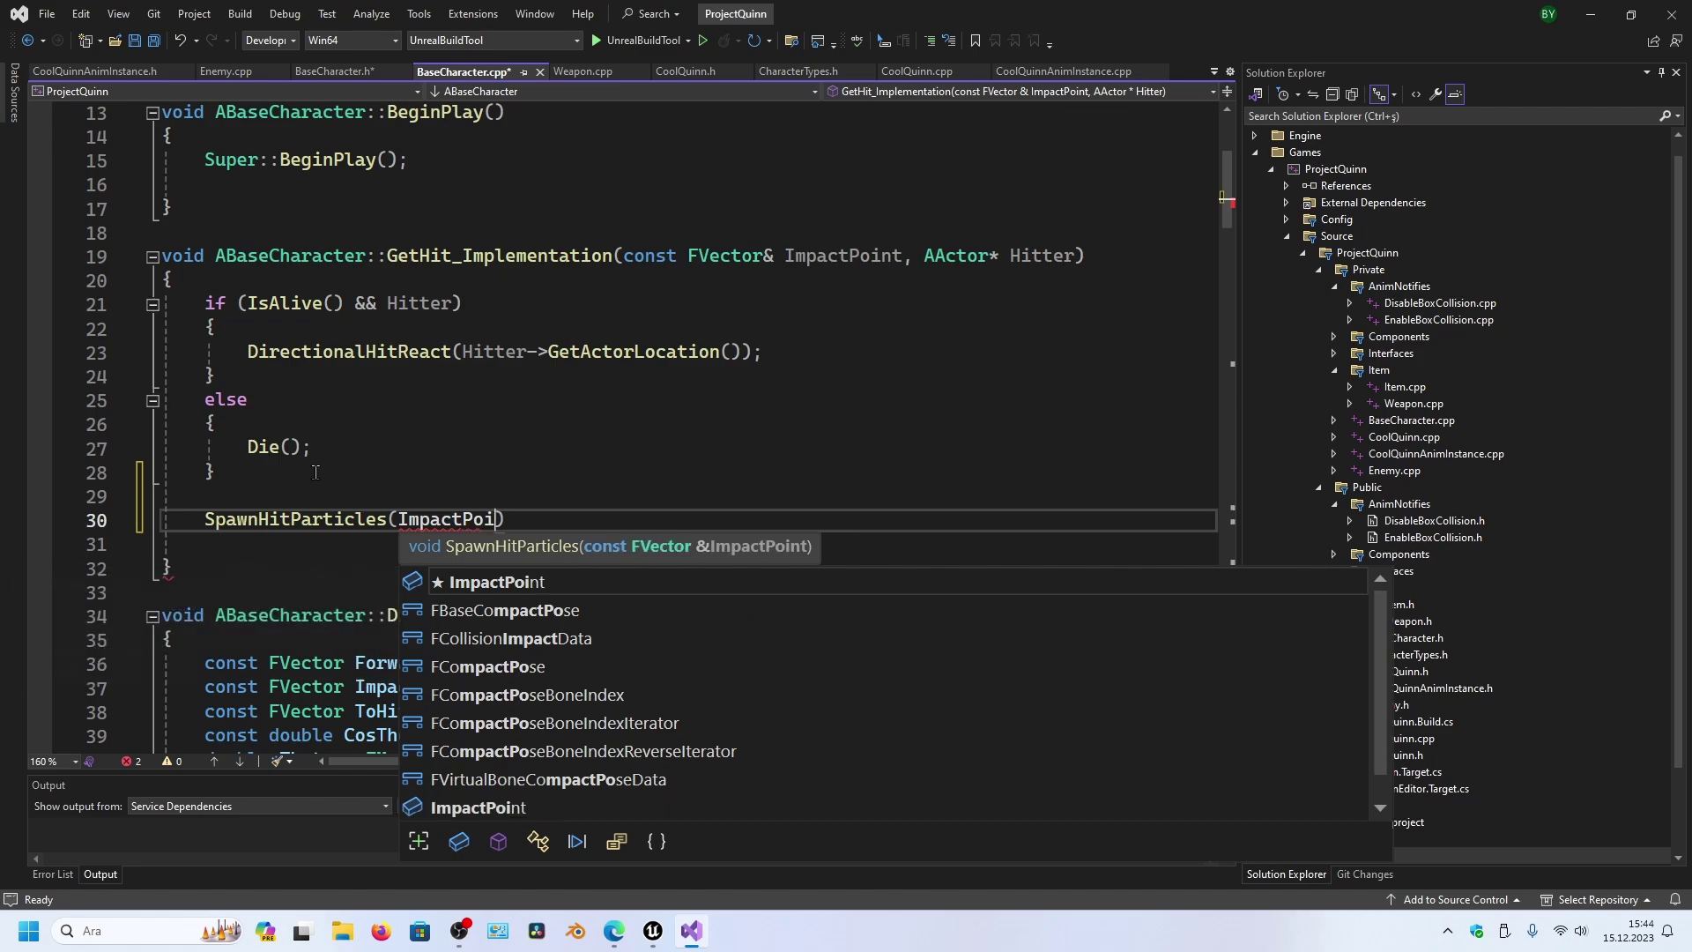
text(nt)
click(342, 76)
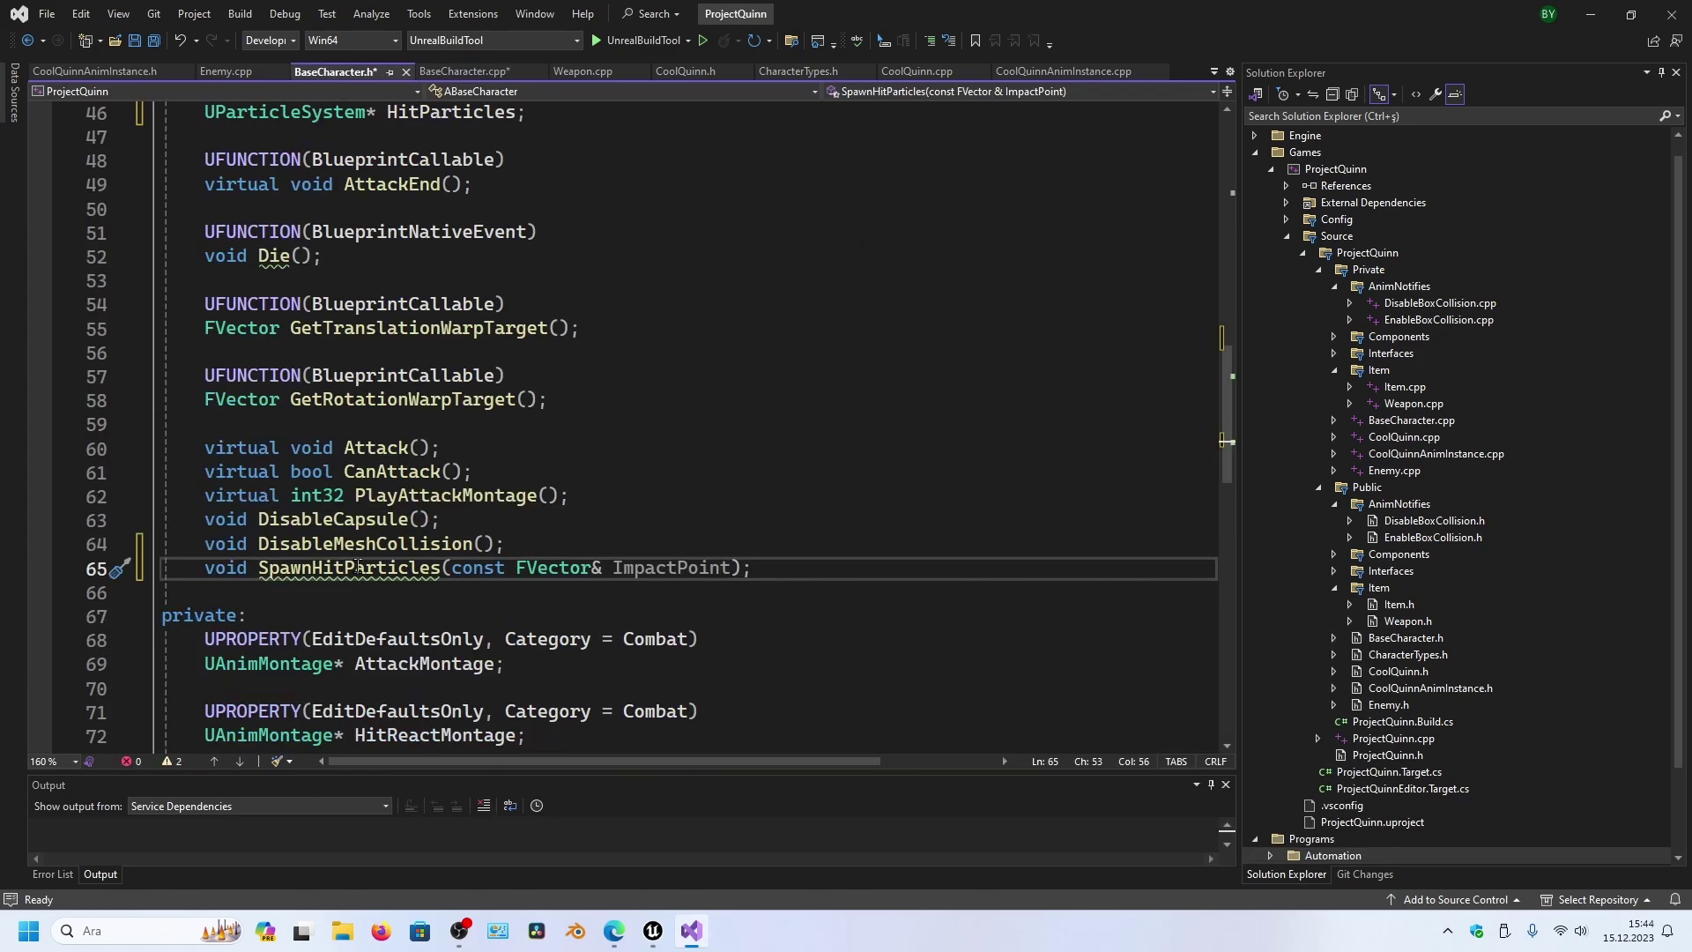
- Generate the SpawnHitParticles definition with an if (HitParticles && GetWorld()) block, starting a UGameplayStatics::S call inside
key(ctrl+.)
key(Return)
key(Return)
key(Return)
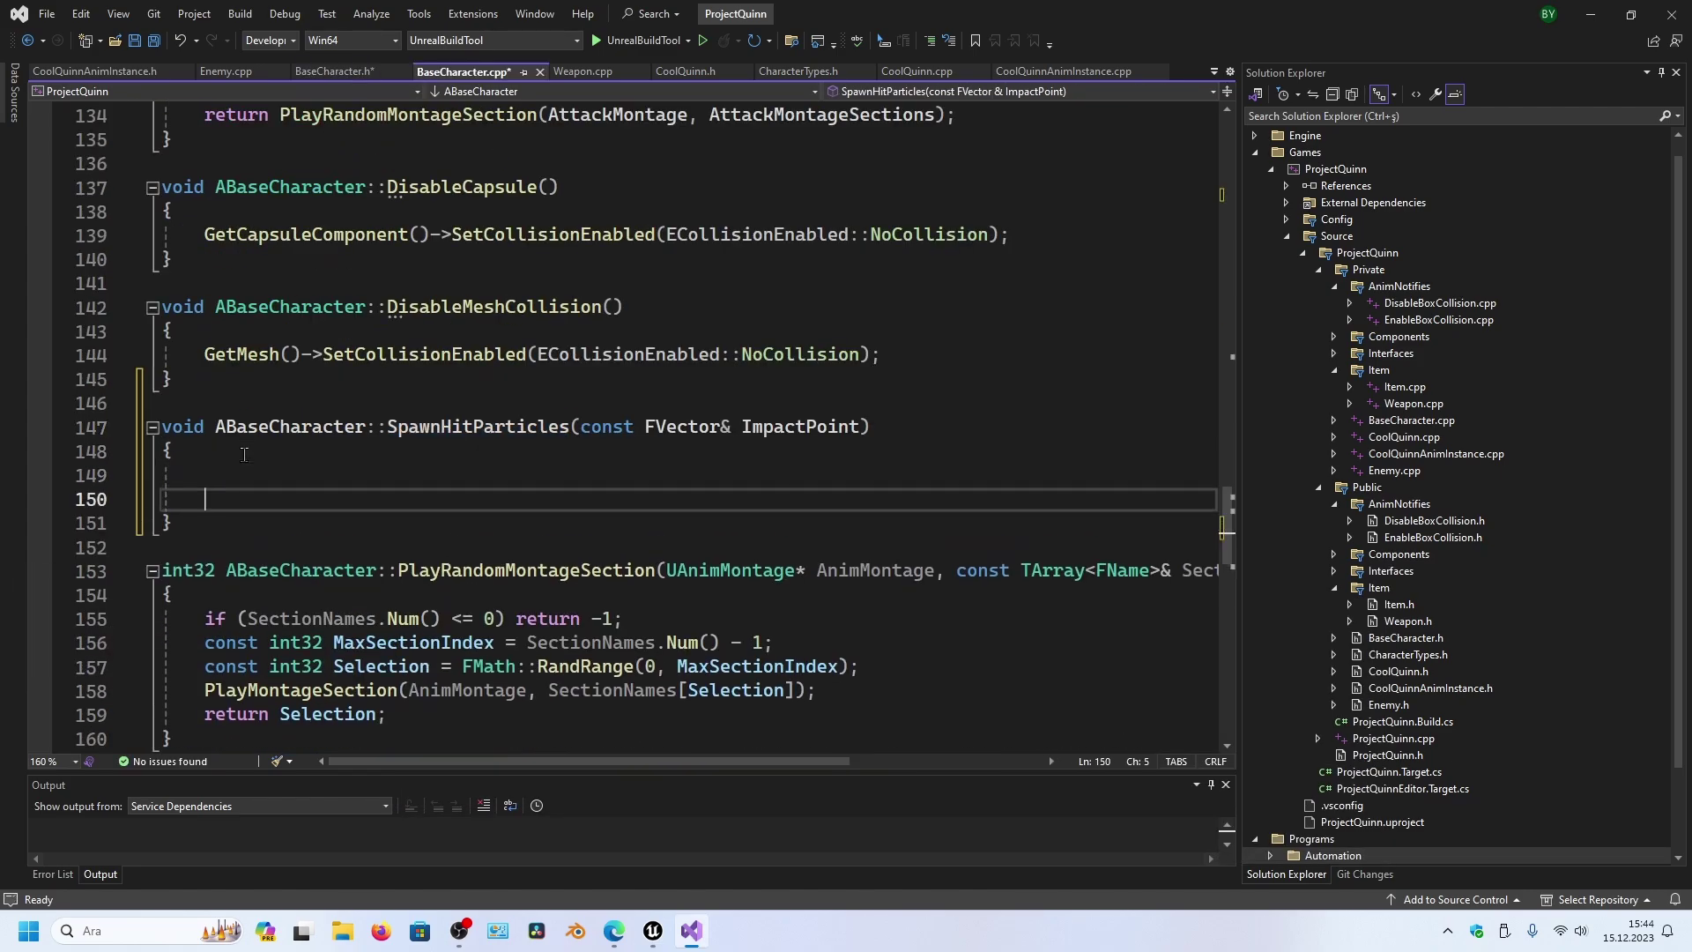
key(Up)
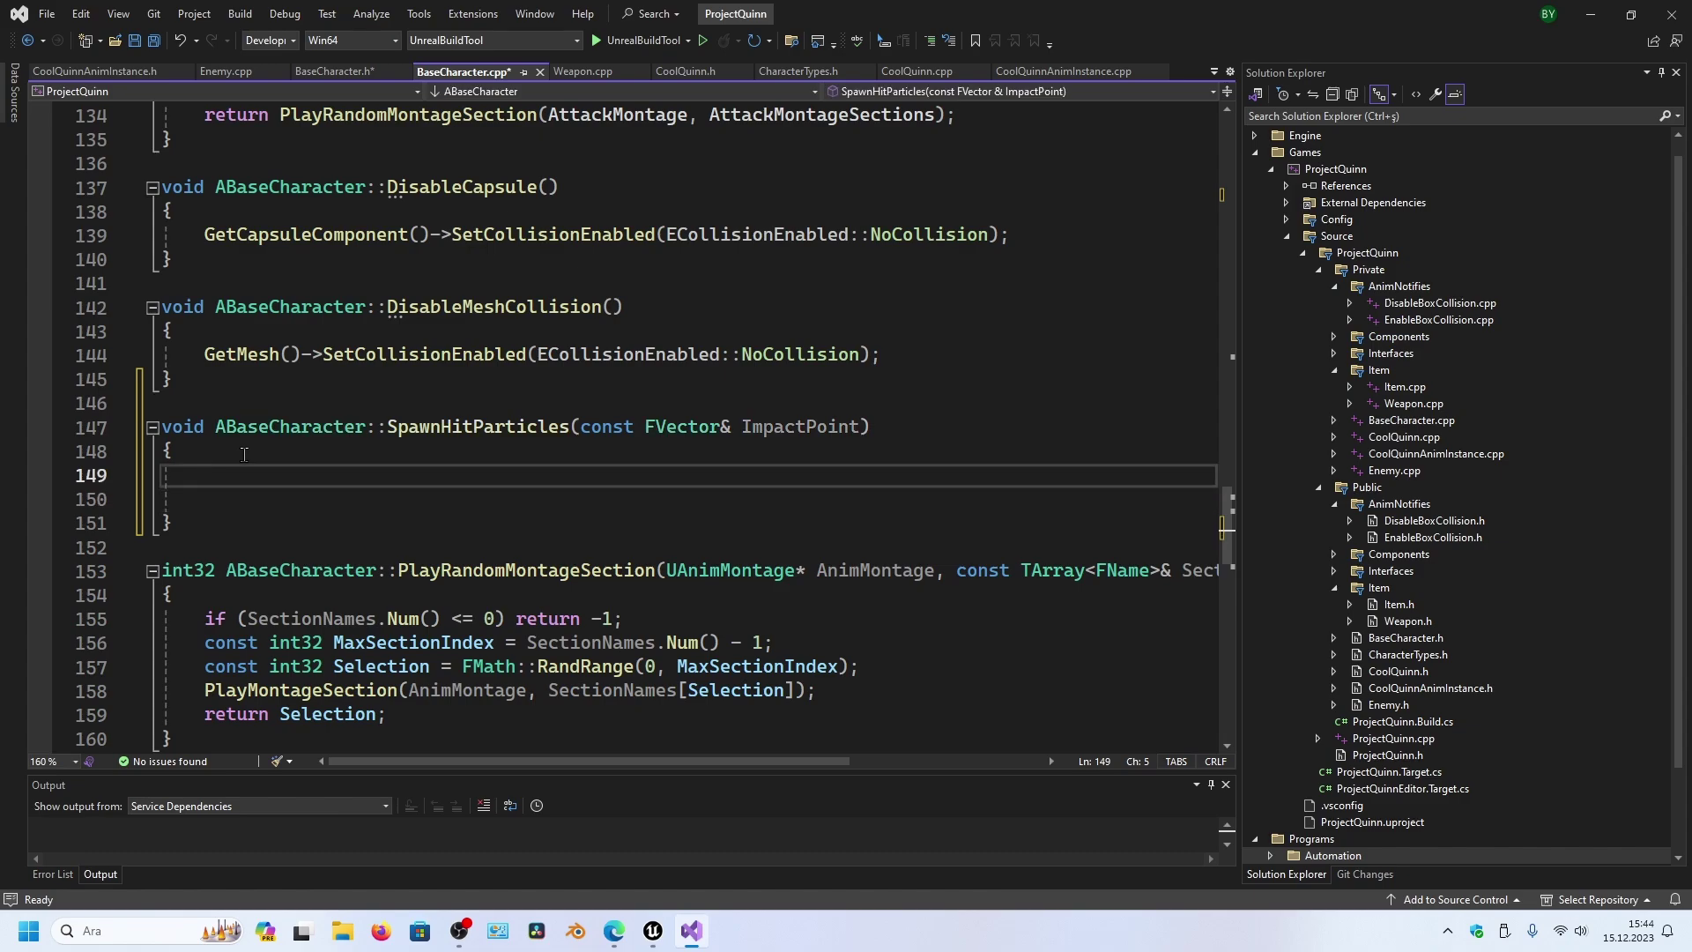
text(if (Hit)
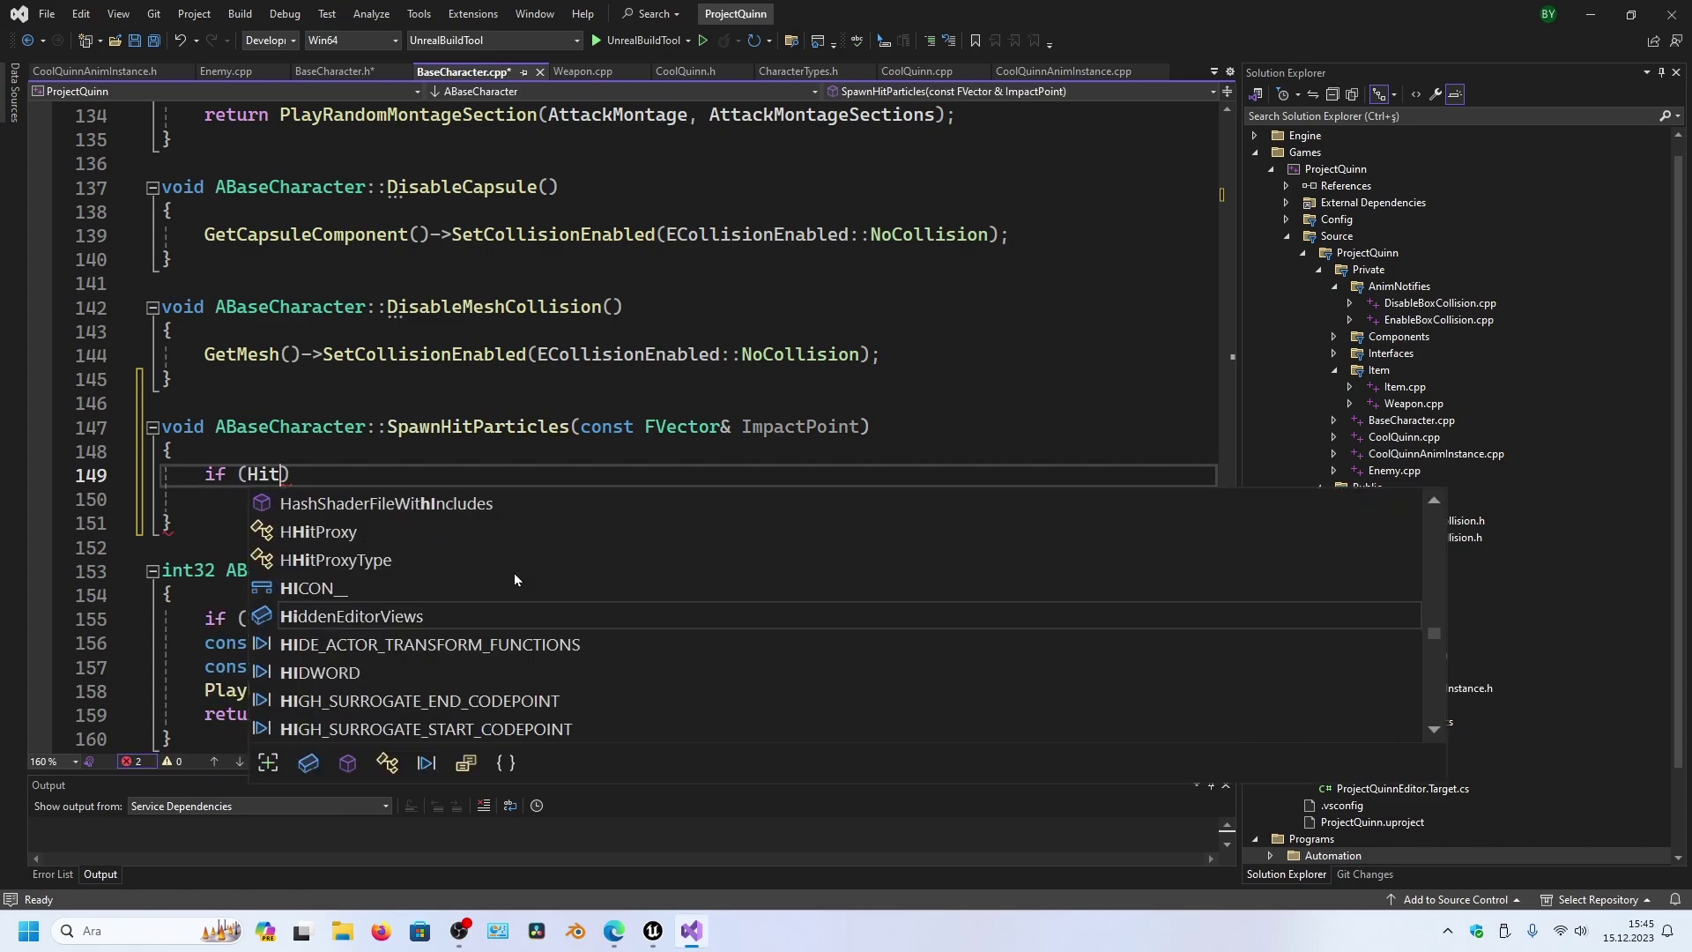
text(Particle)
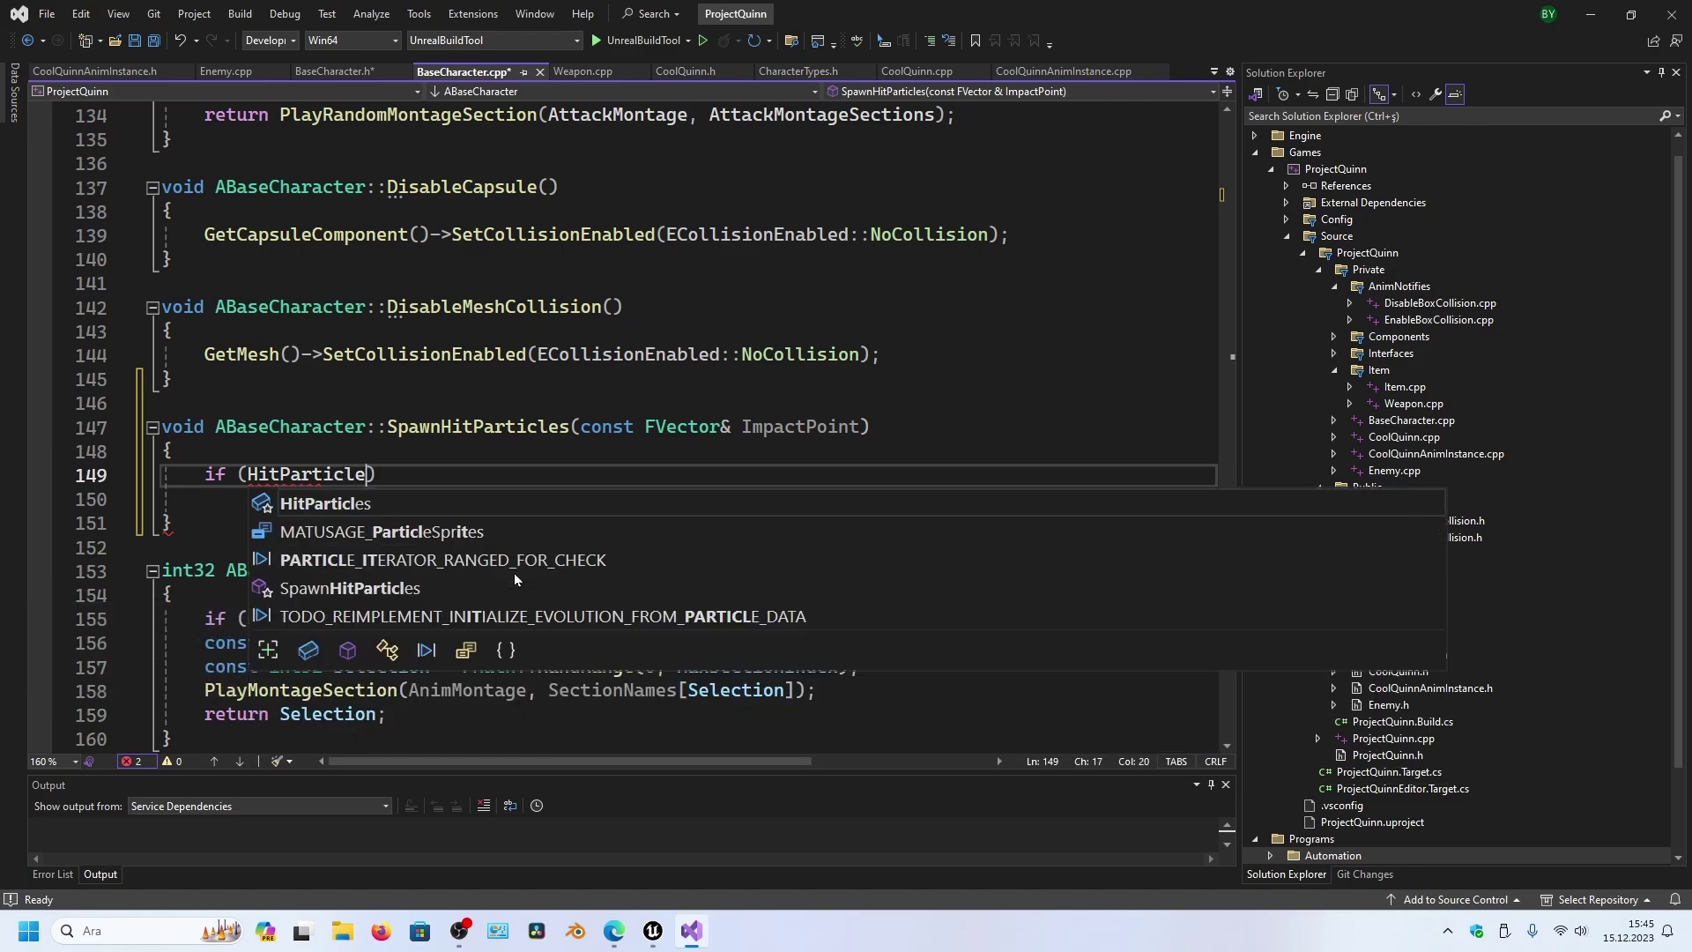
text(s && Get)
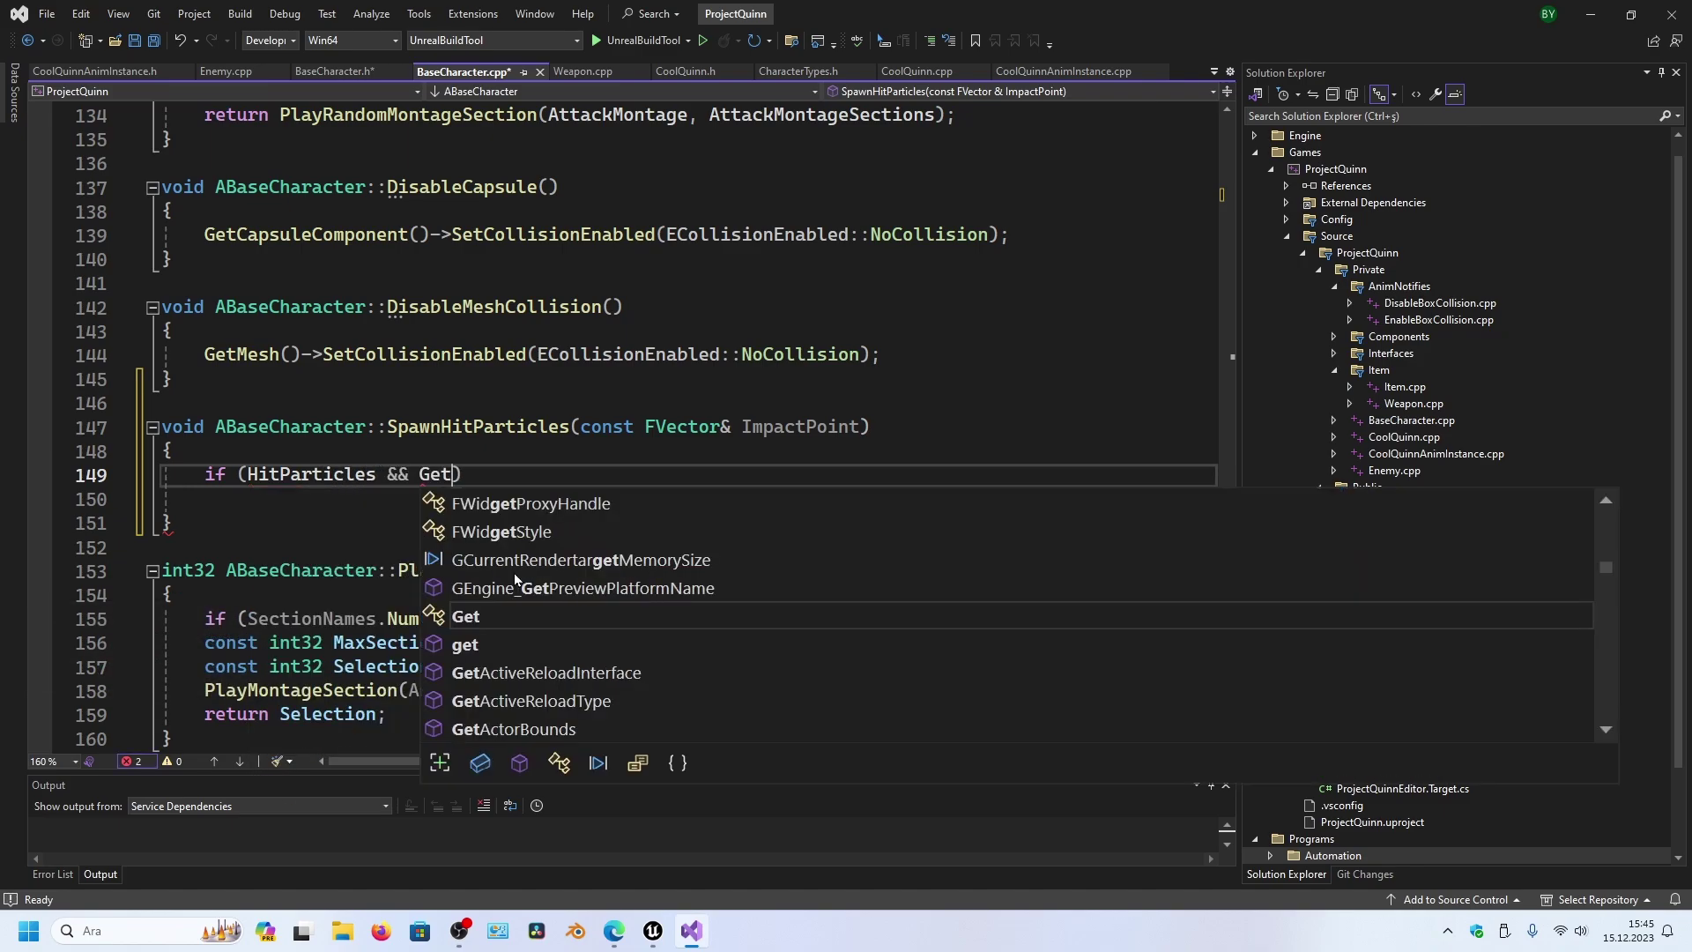
text(World()))
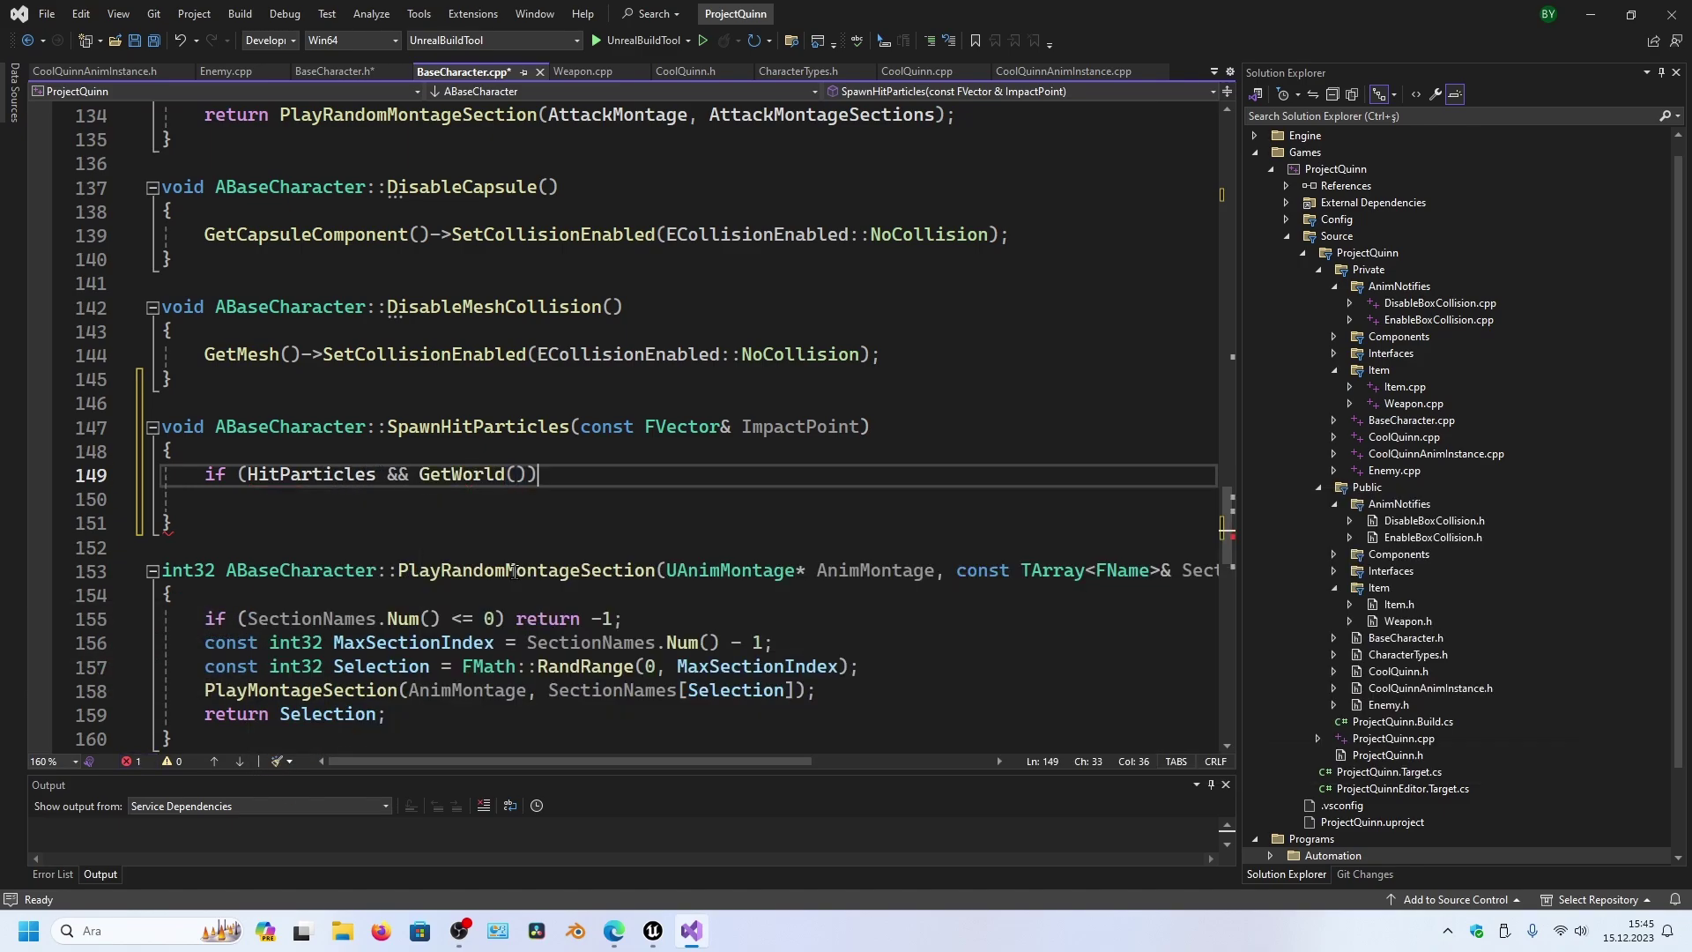
key(Return)
text({)
key(Return)
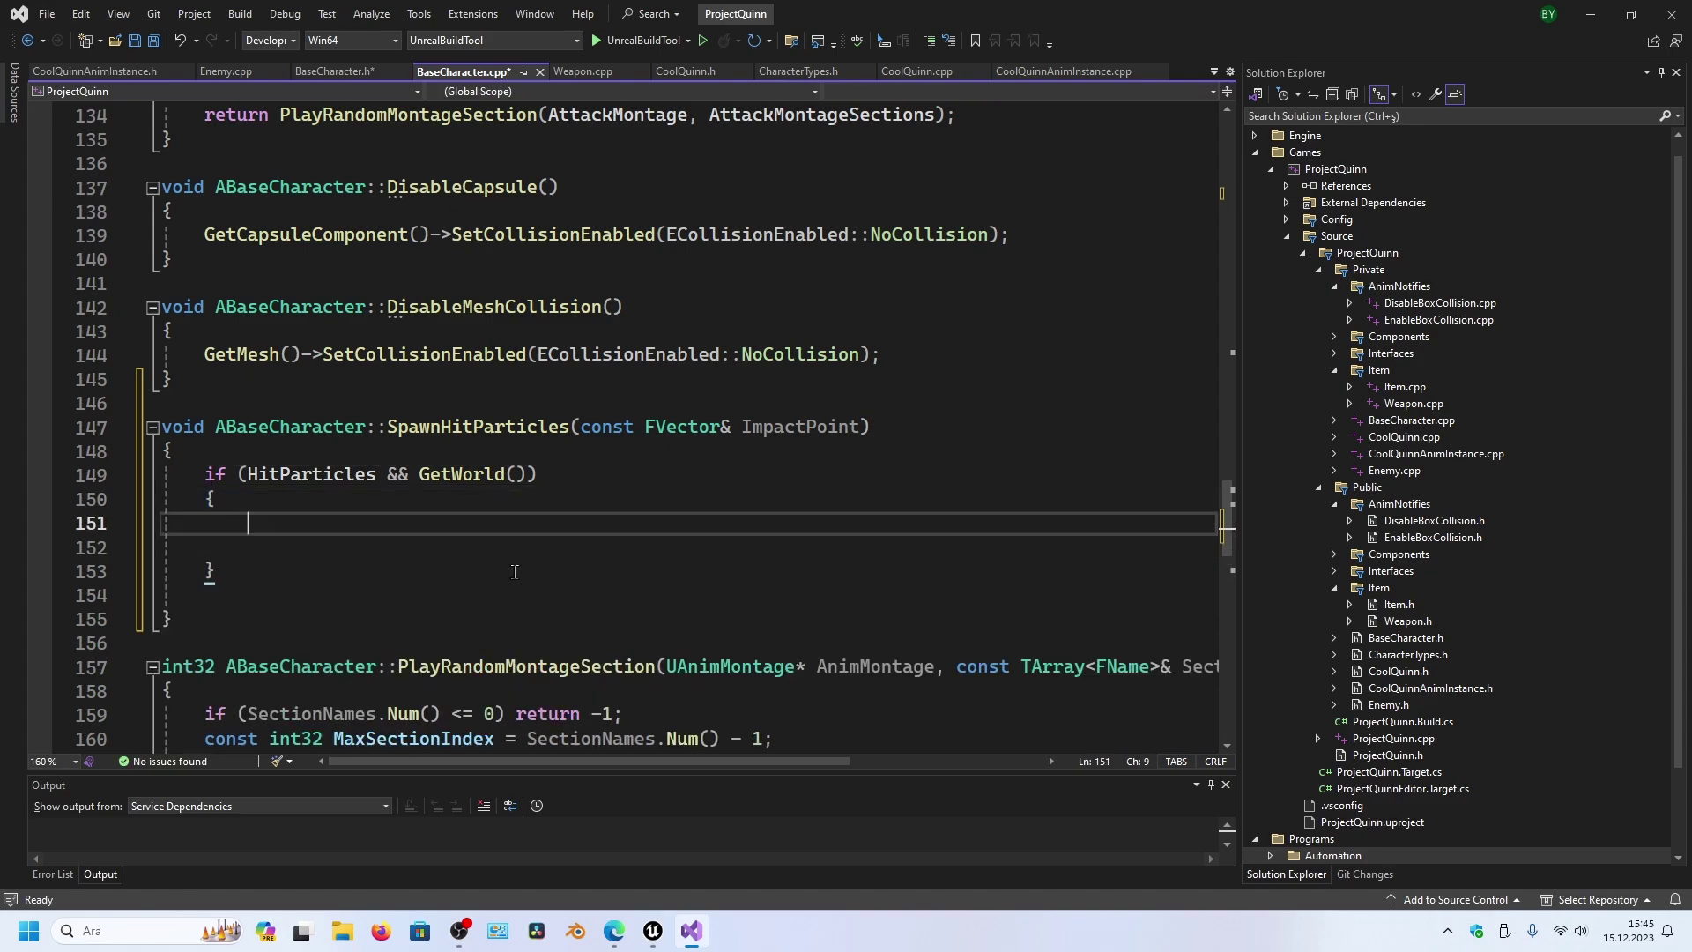
text(UG)
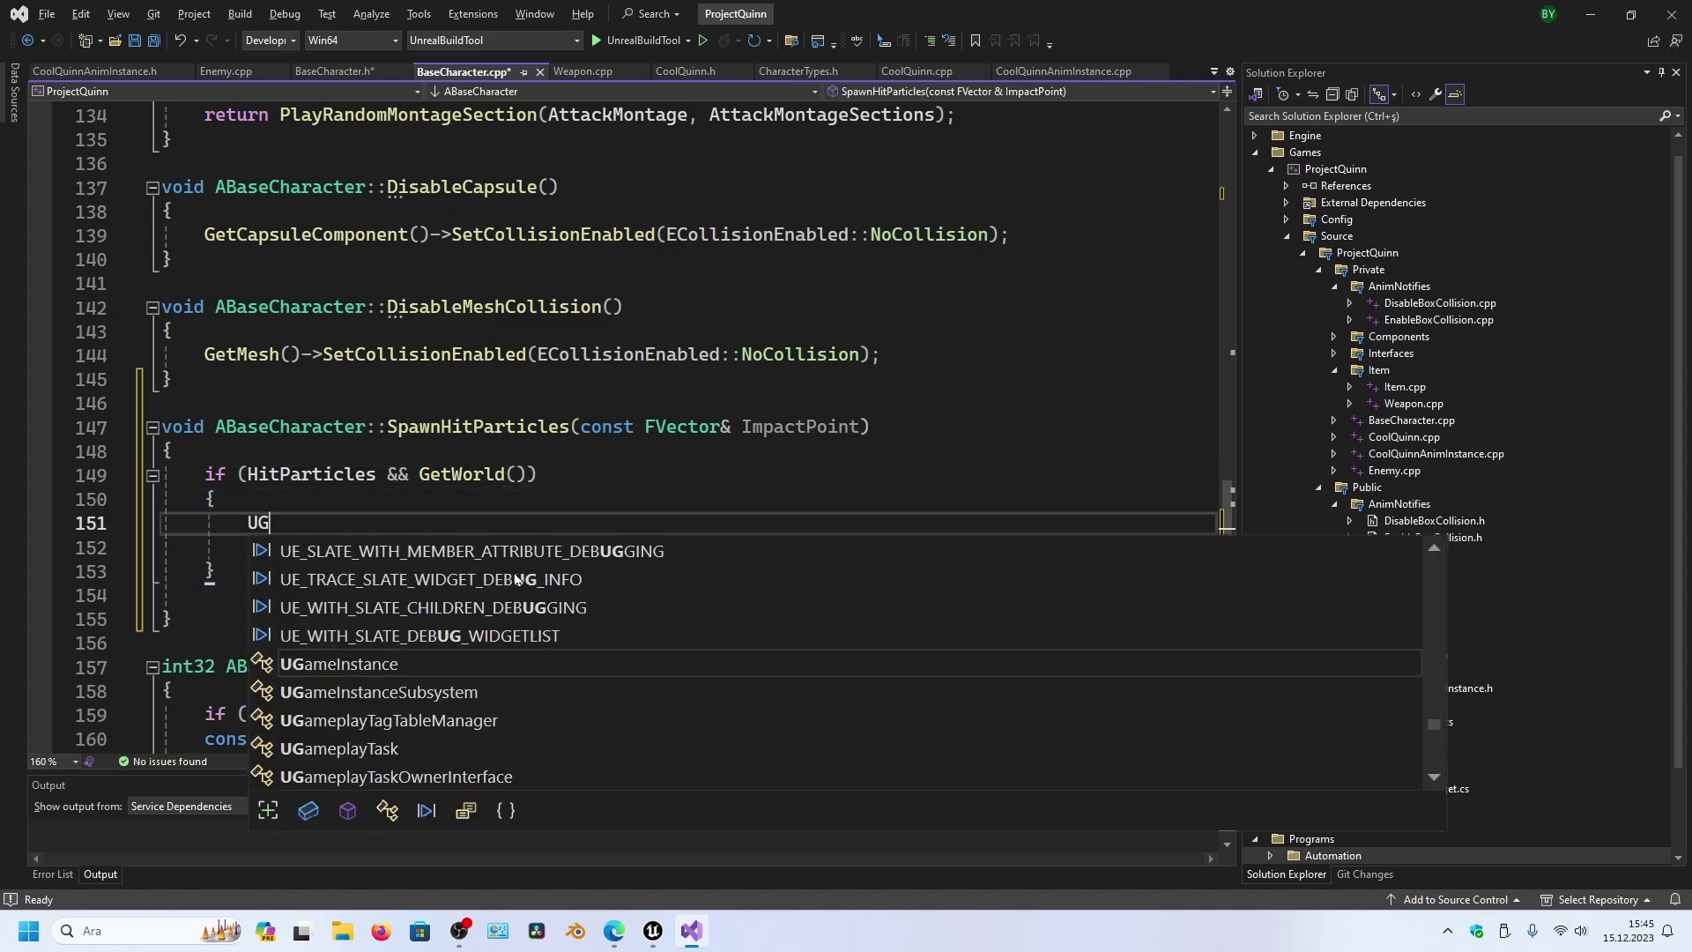
text(amePlayS)
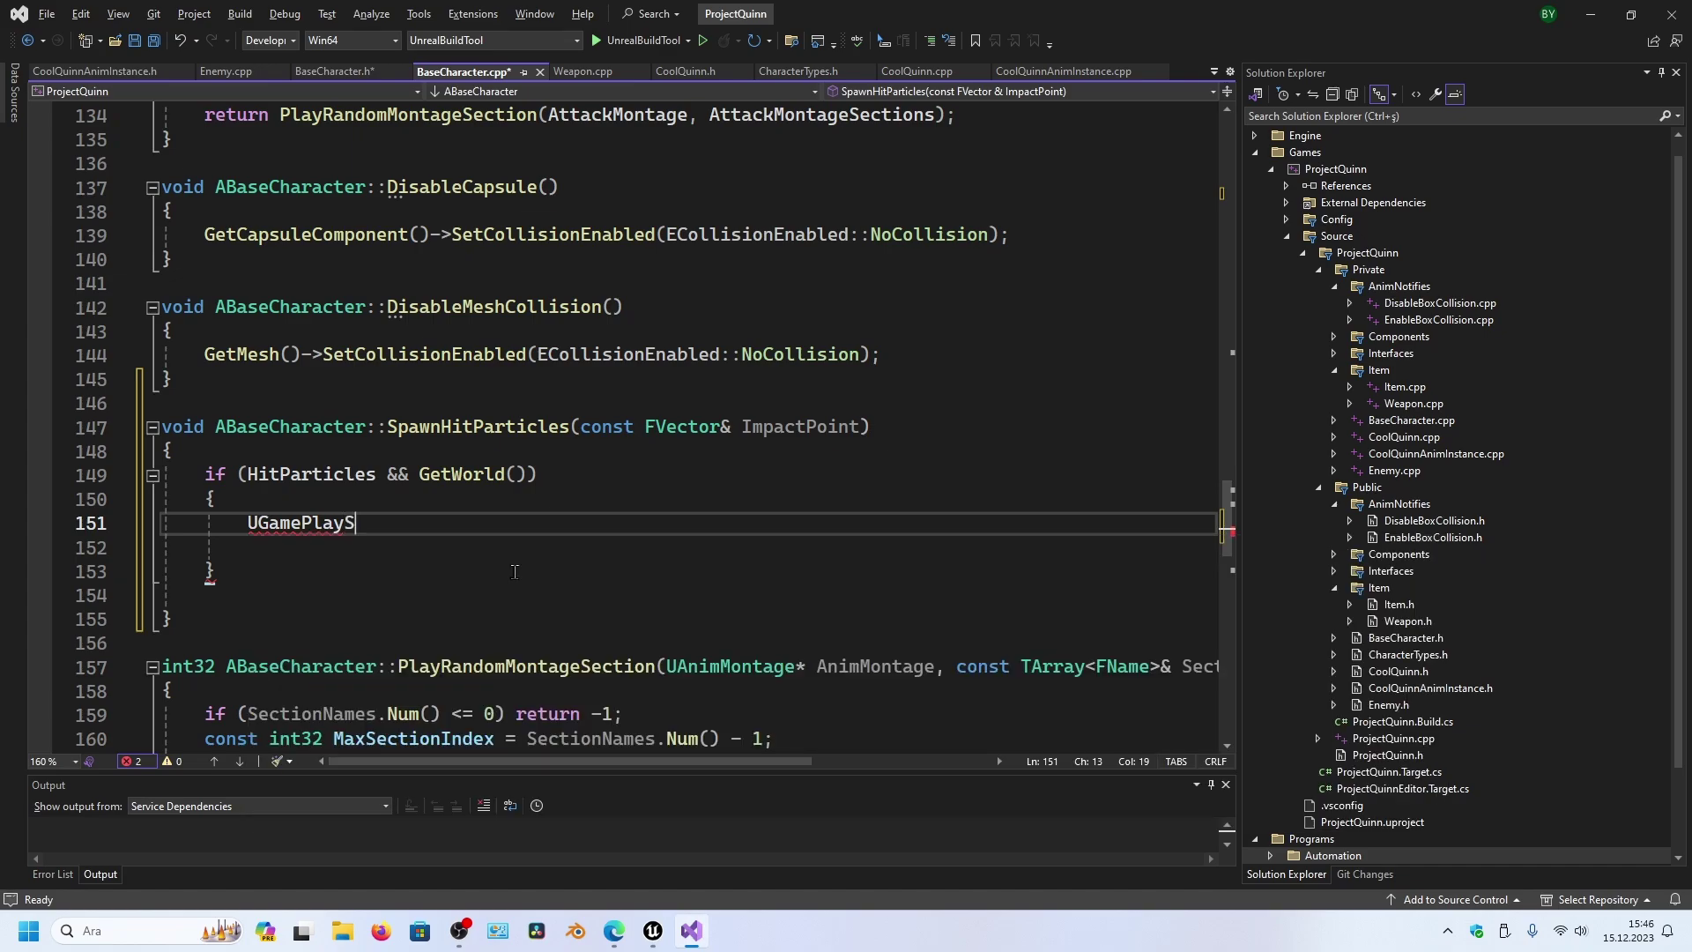
text(tatics::Spaw)
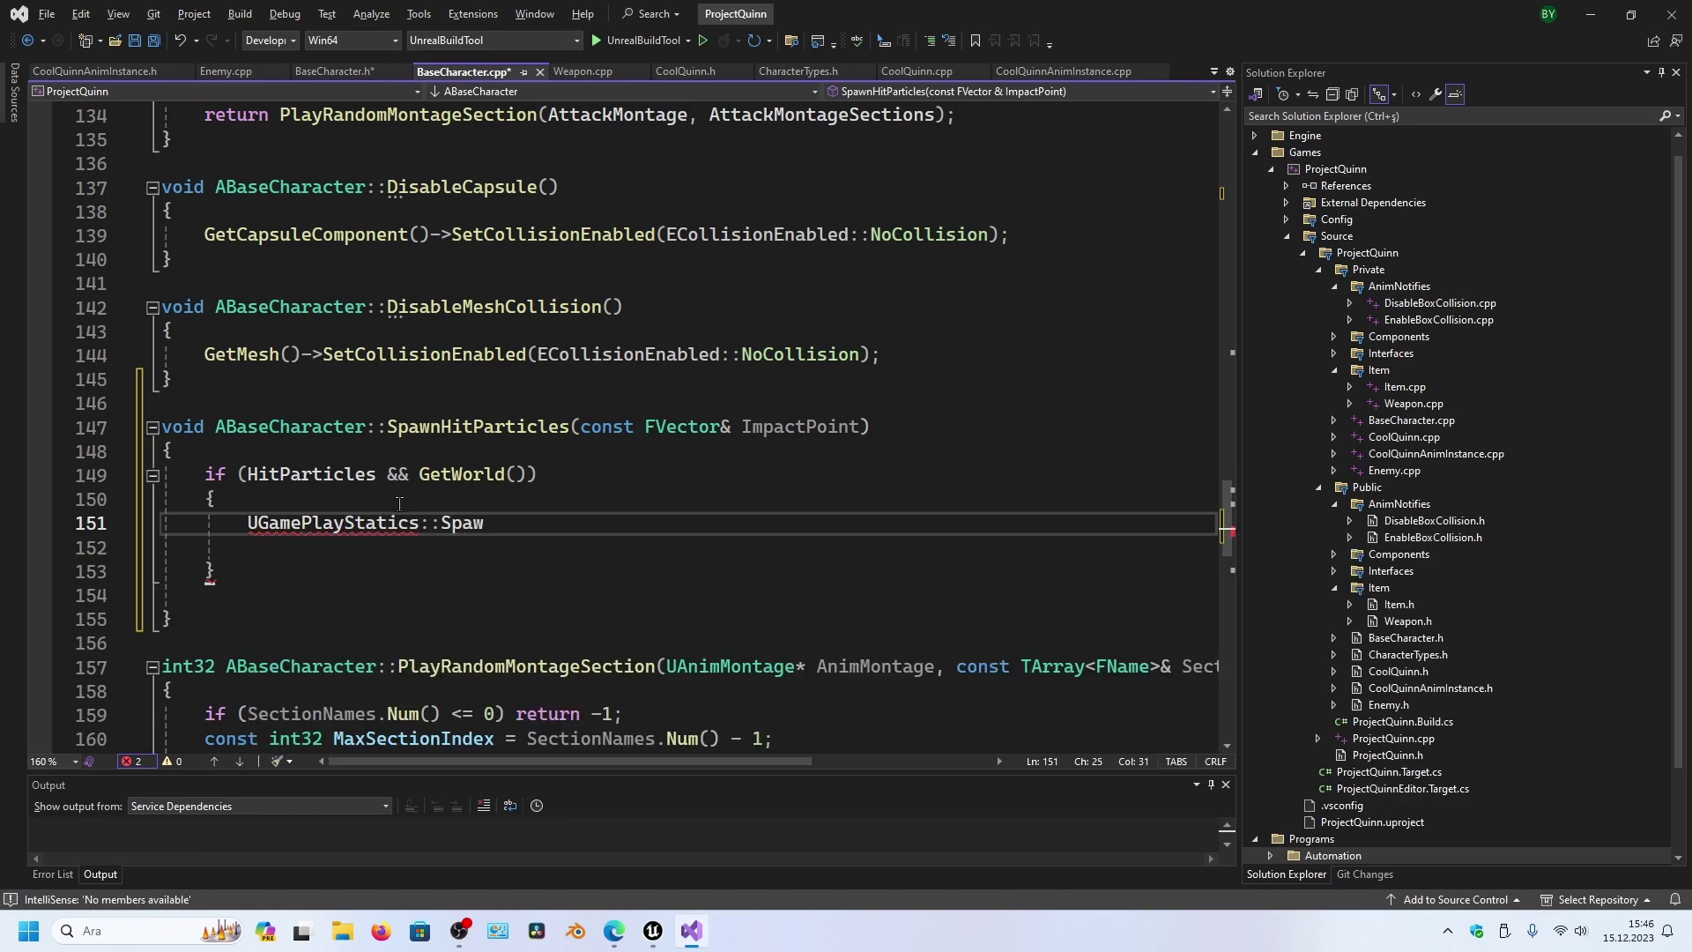
- Add #include "Kismet/GameplayStatics.h" to the BaseCharacter.cpp include lines
scroll(517, 409, up, 7)
scroll(518, 352, up, 12)
scroll(519, 282, up, 20)
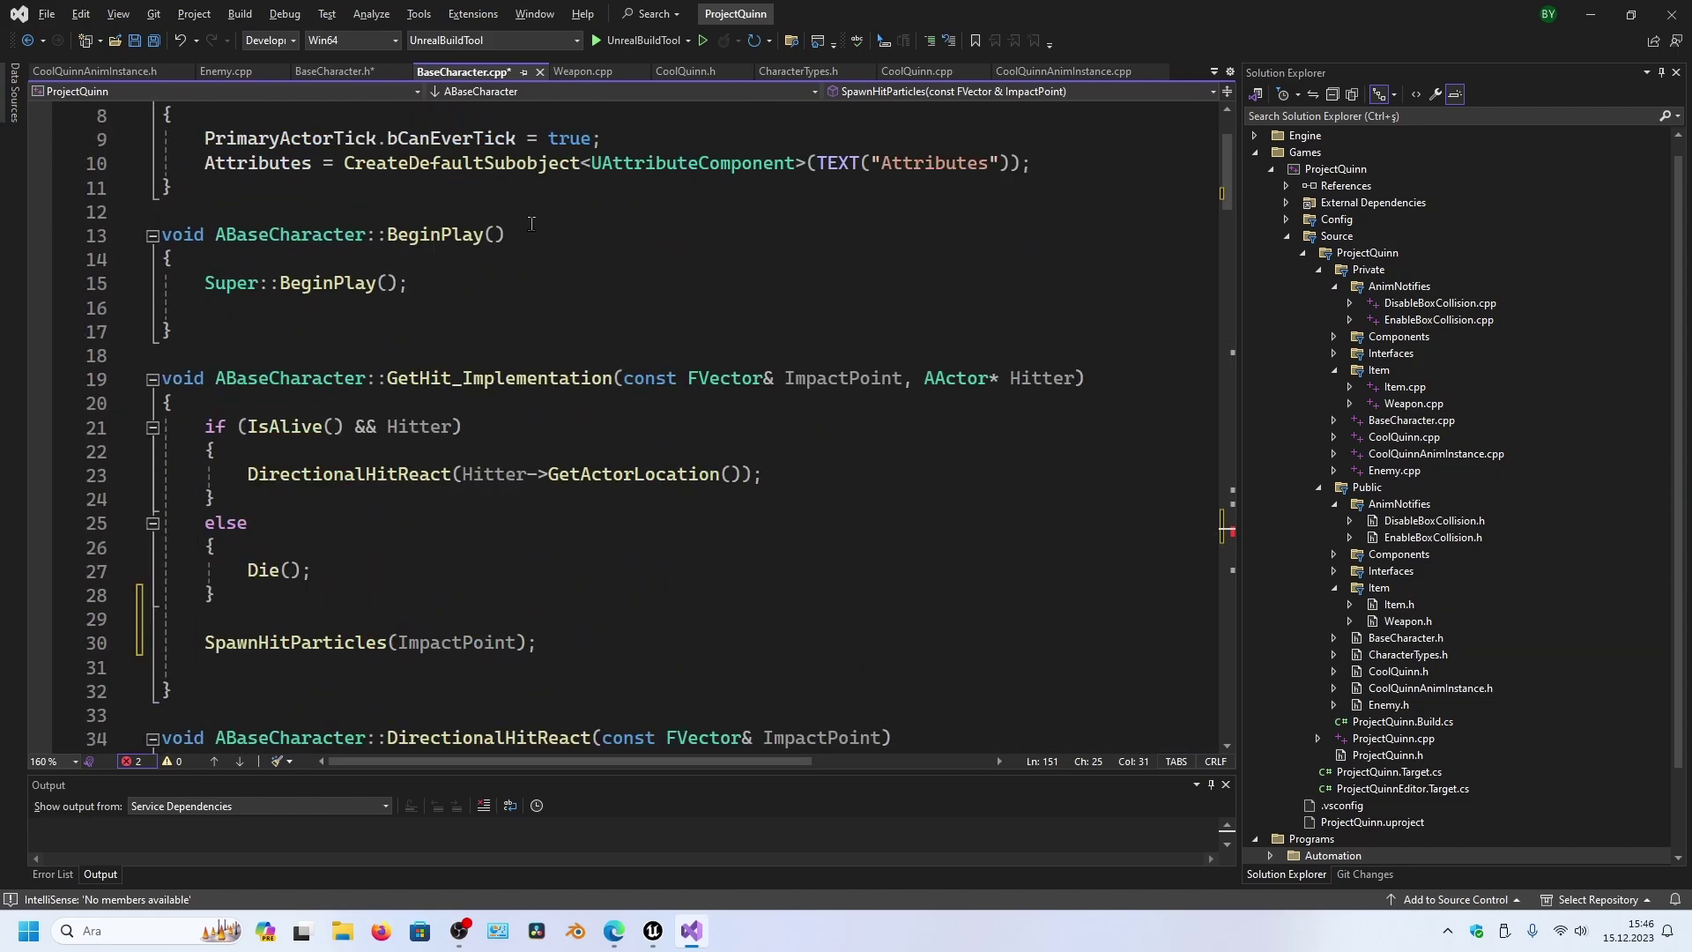
scroll(520, 225, up, 3)
click(619, 203)
key(Return)
text(#inc)
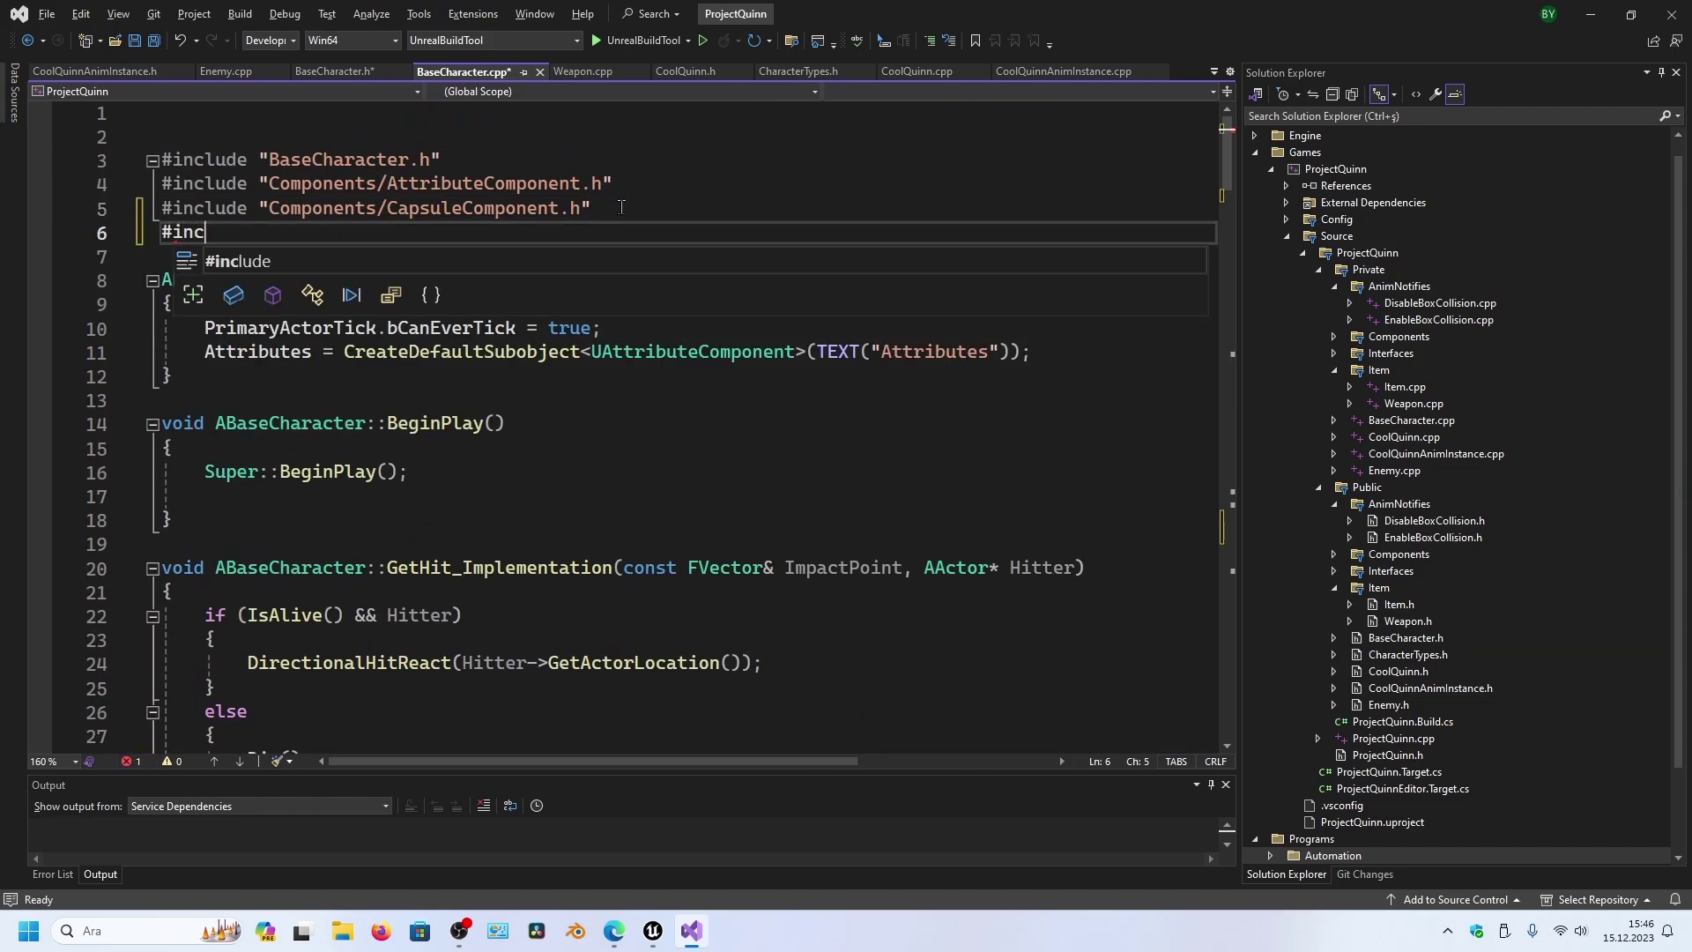
text(lude "Kismet/Game)
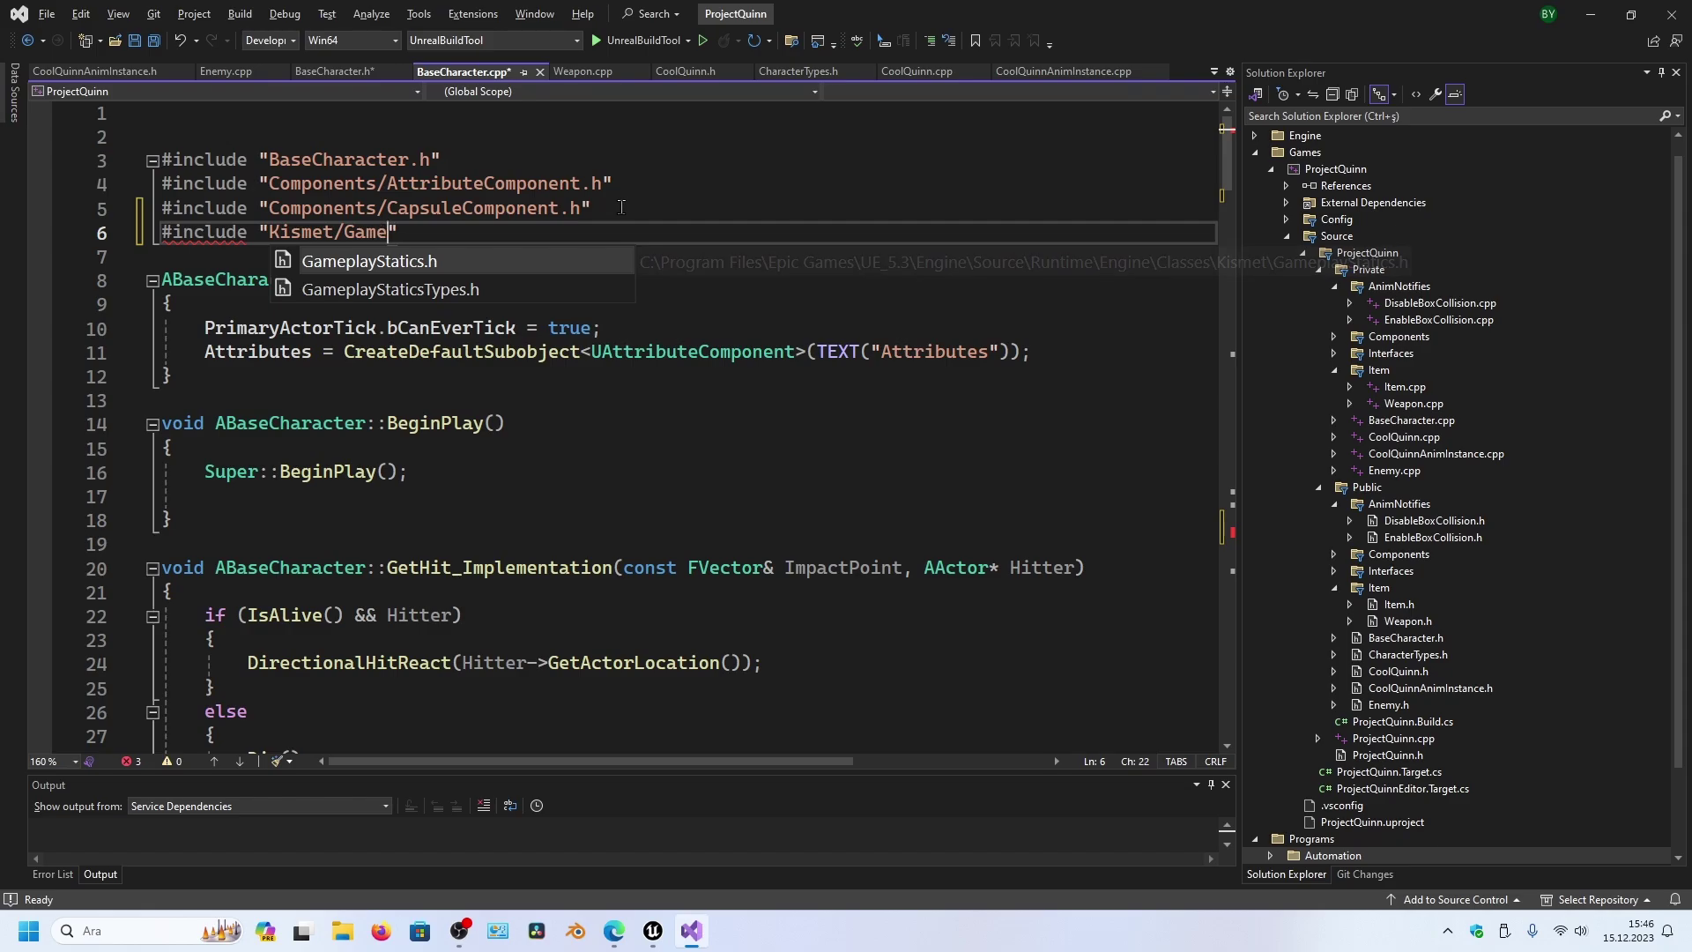
key(Return)
- In SpawnHitParticles, correct the call prefix to UGameplayStatics:: with a lowercase p
scroll(617, 230, down, 4)
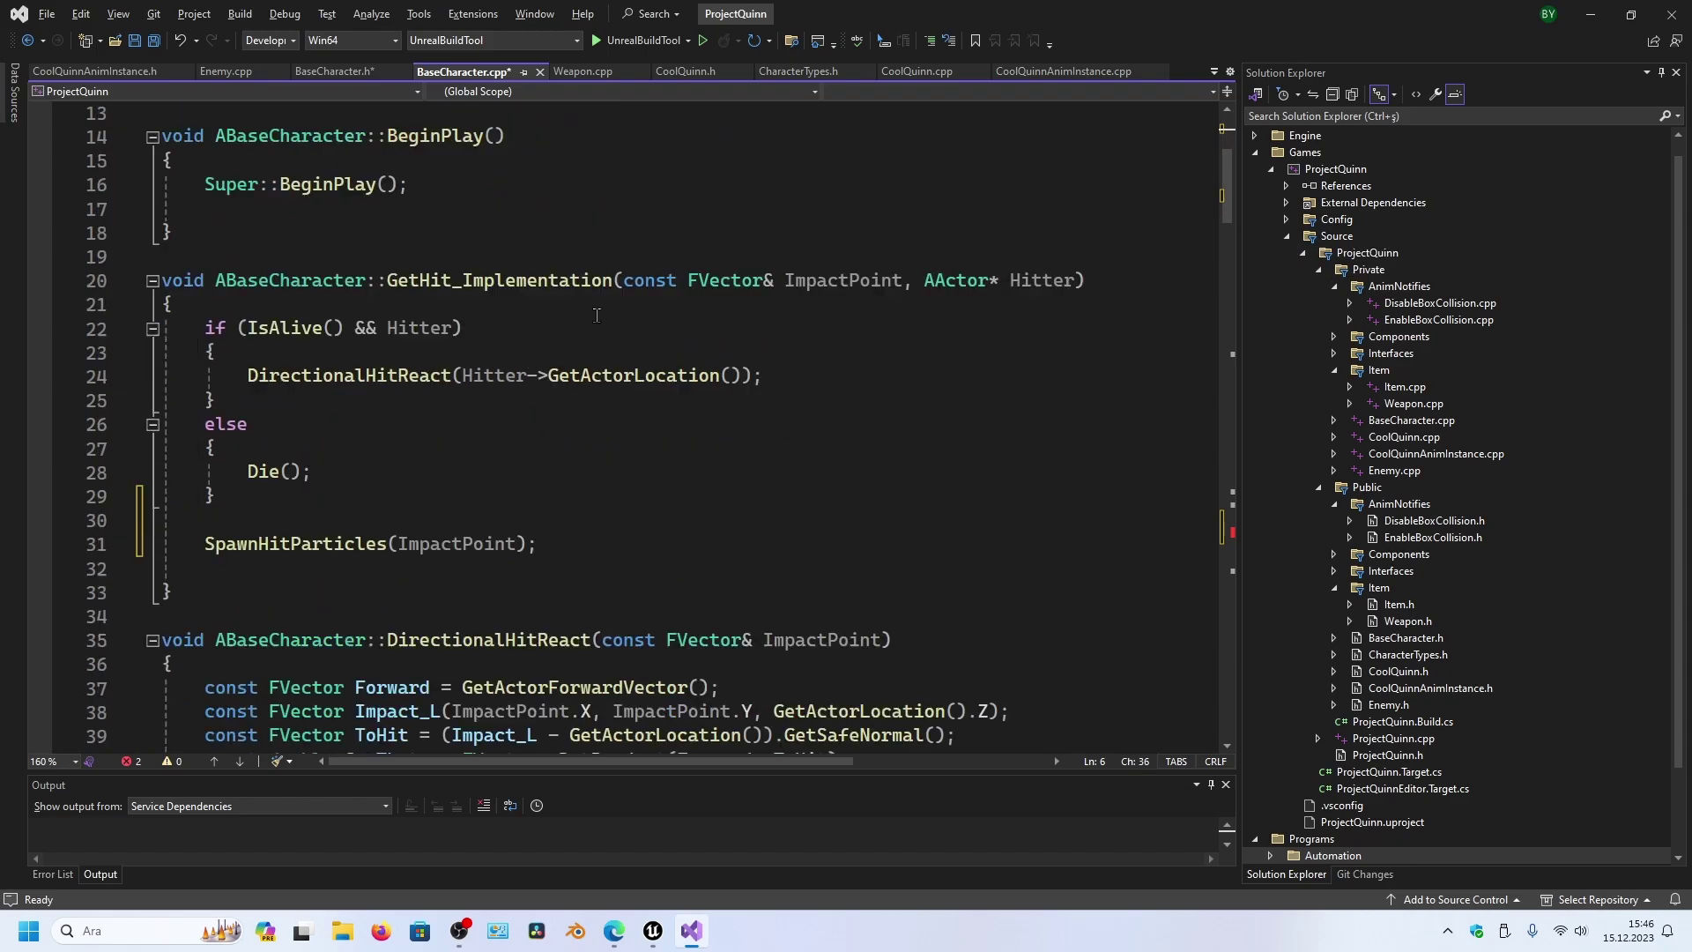
scroll(608, 264, down, 7)
scroll(595, 299, down, 6)
scroll(573, 345, down, 20)
scroll(574, 344, down, 5)
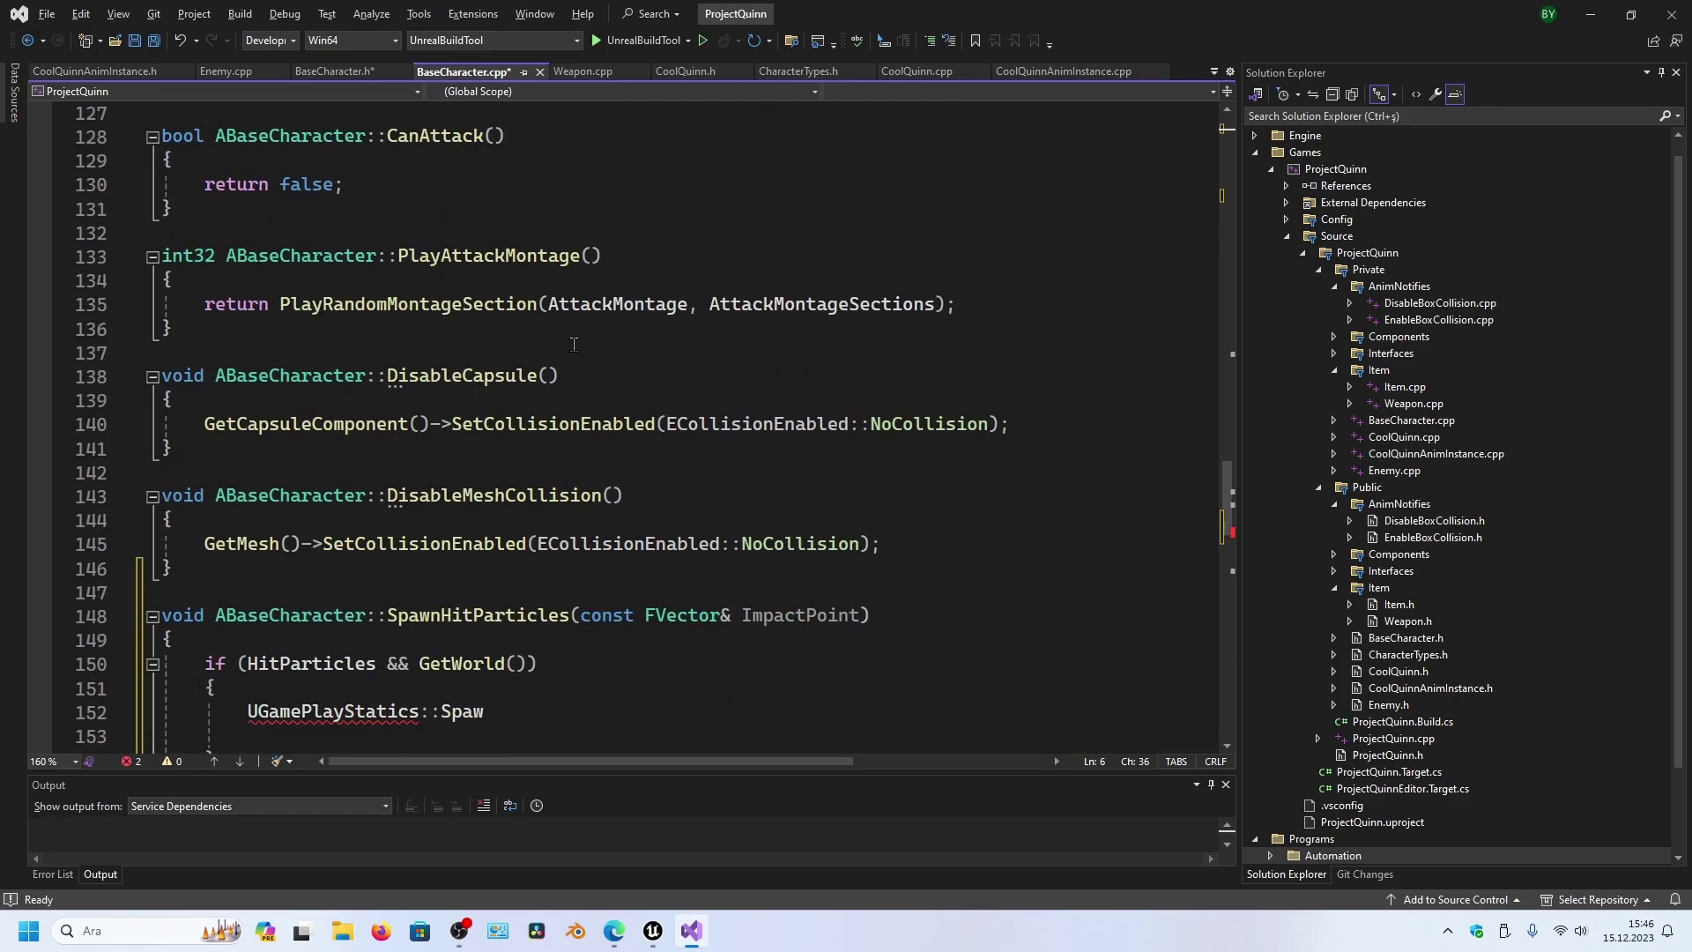
scroll(574, 344, down, 4)
click(542, 426)
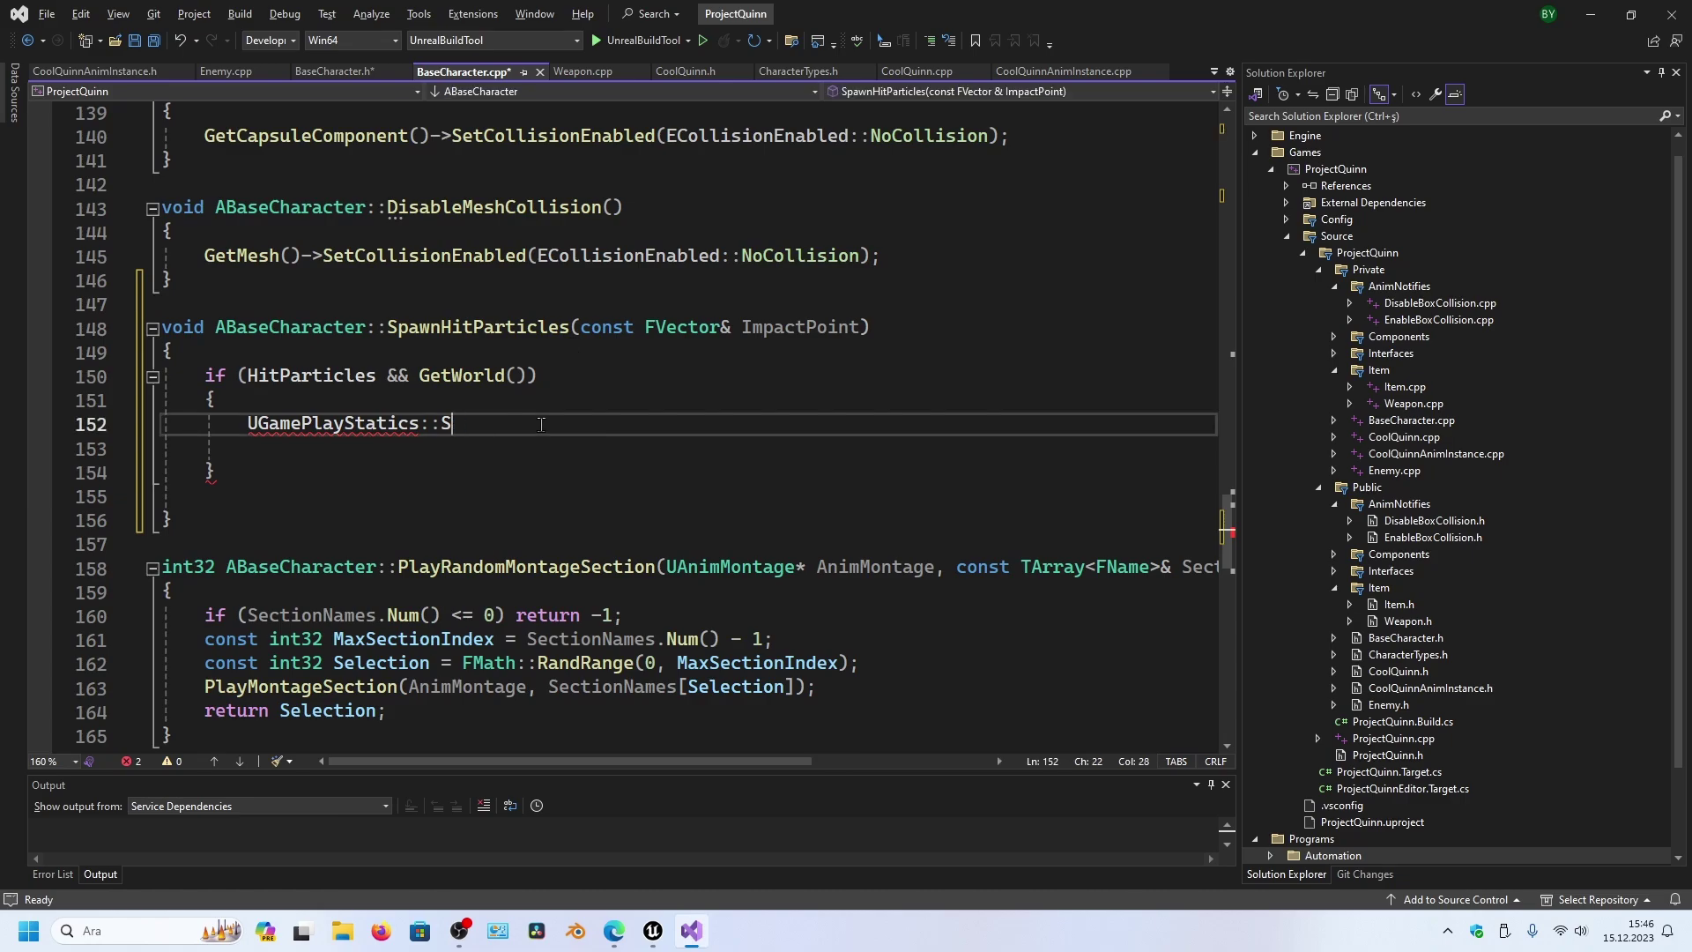
text(::)
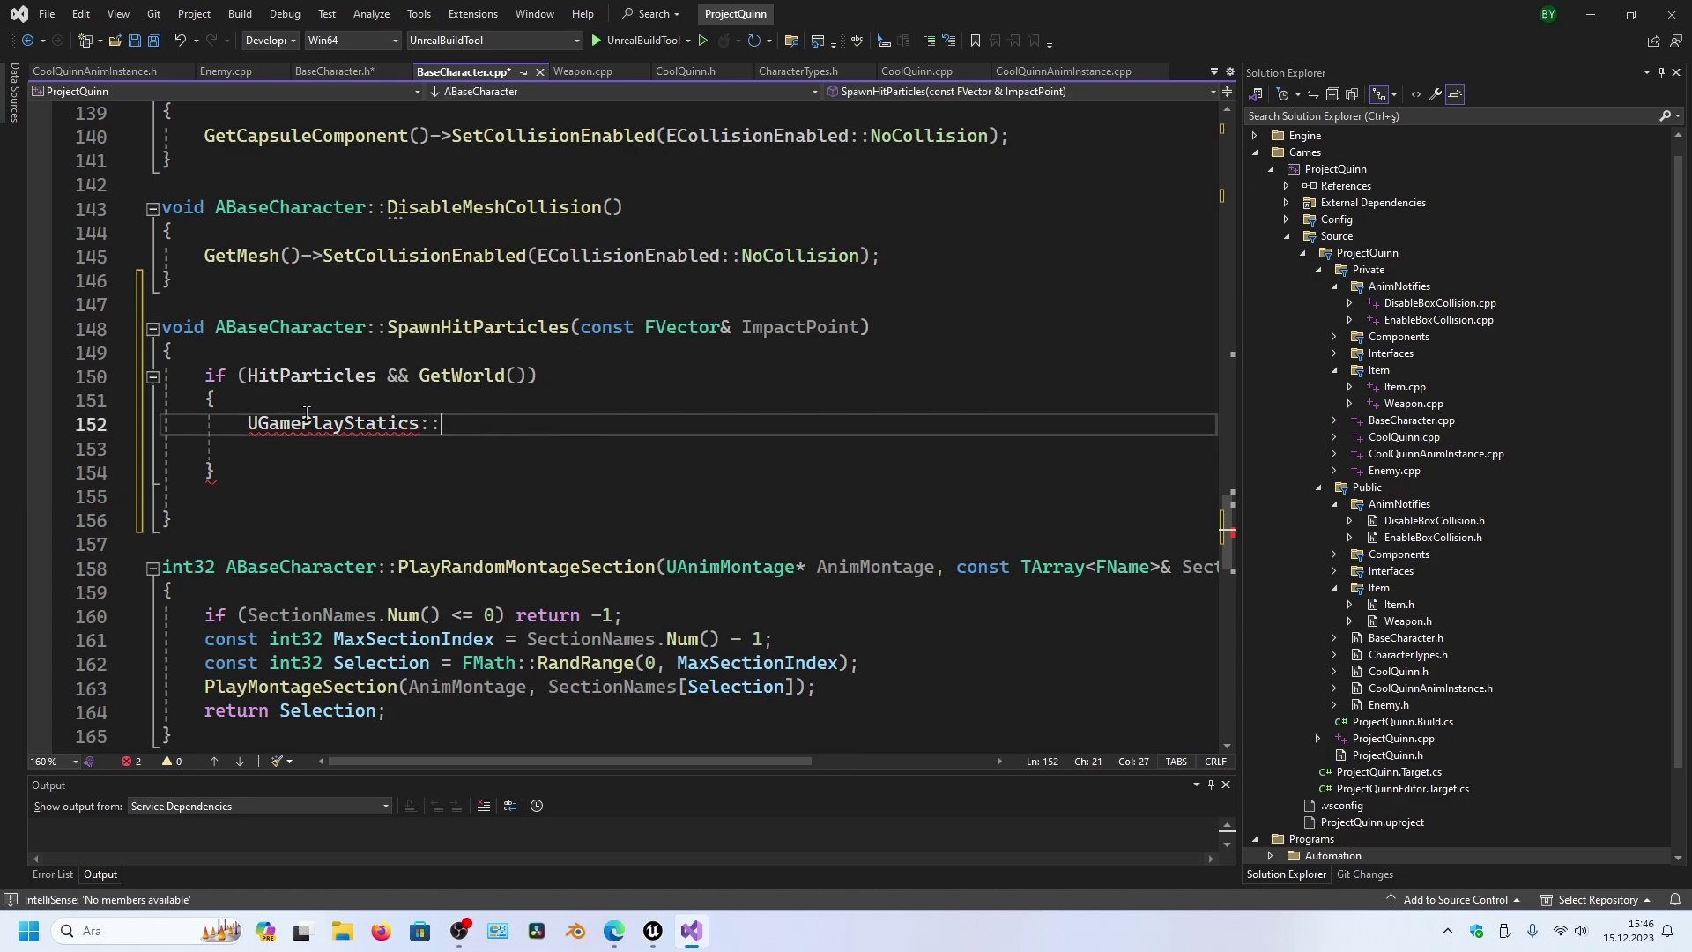
click(312, 423)
key(BackSpace)
text(p)
click(504, 424)
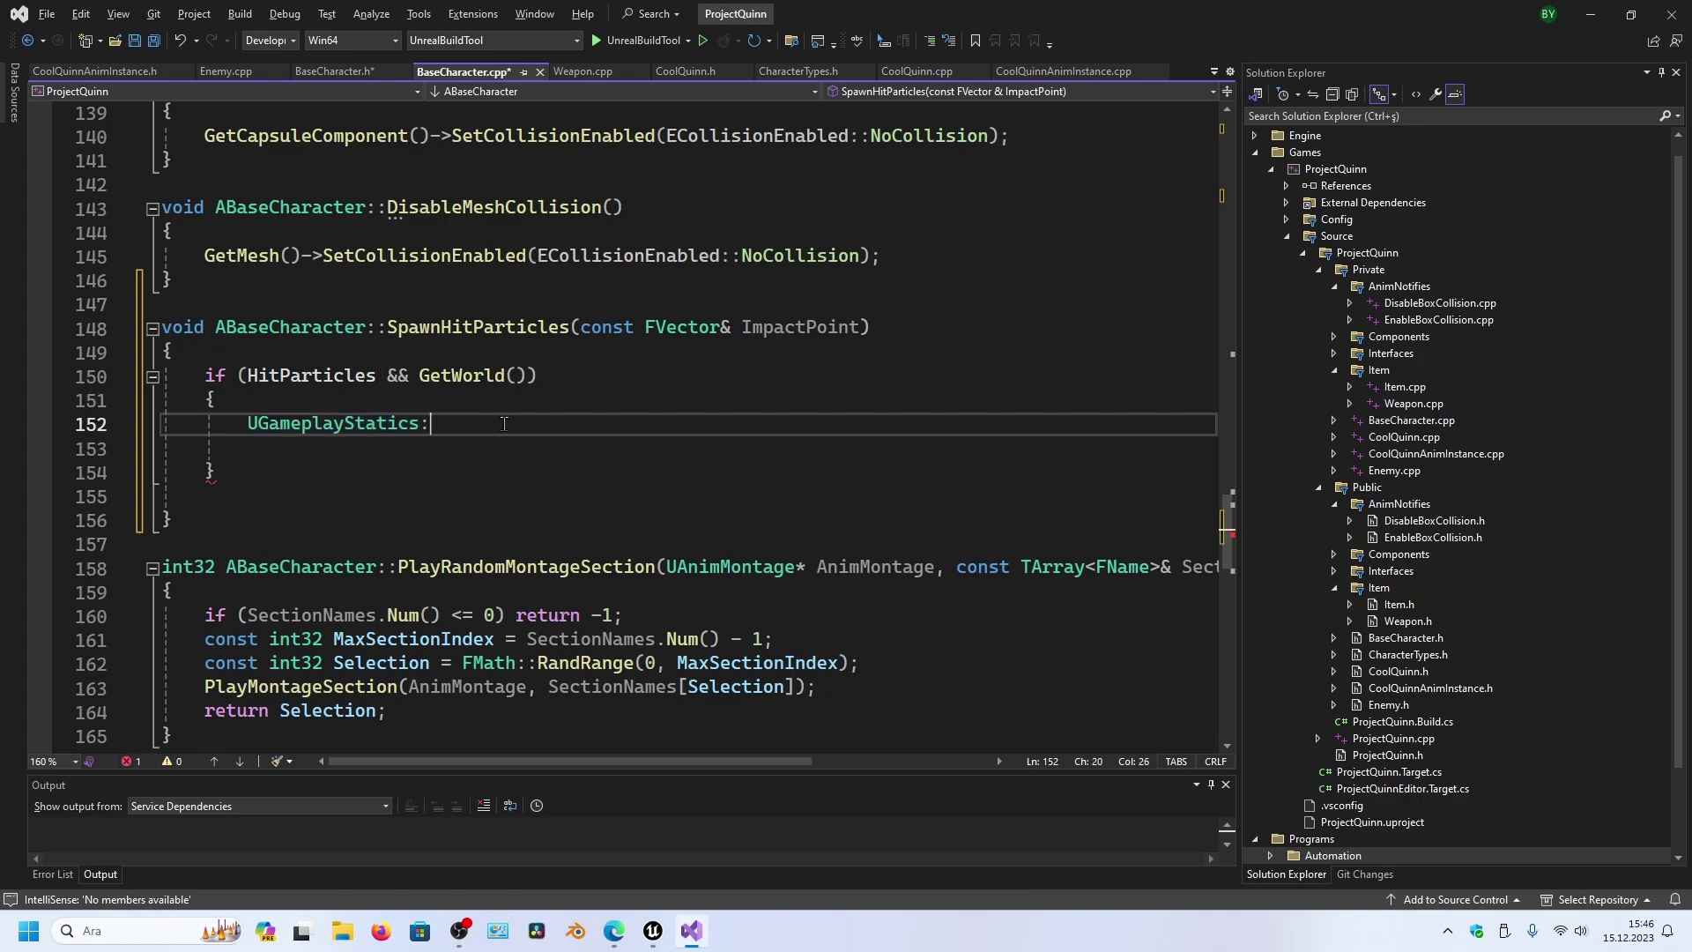
- Complete the call as SpawnEmitterAtLocation(GetWorld(), HitParticles, ImpactPoint);
text(:SpawnE)
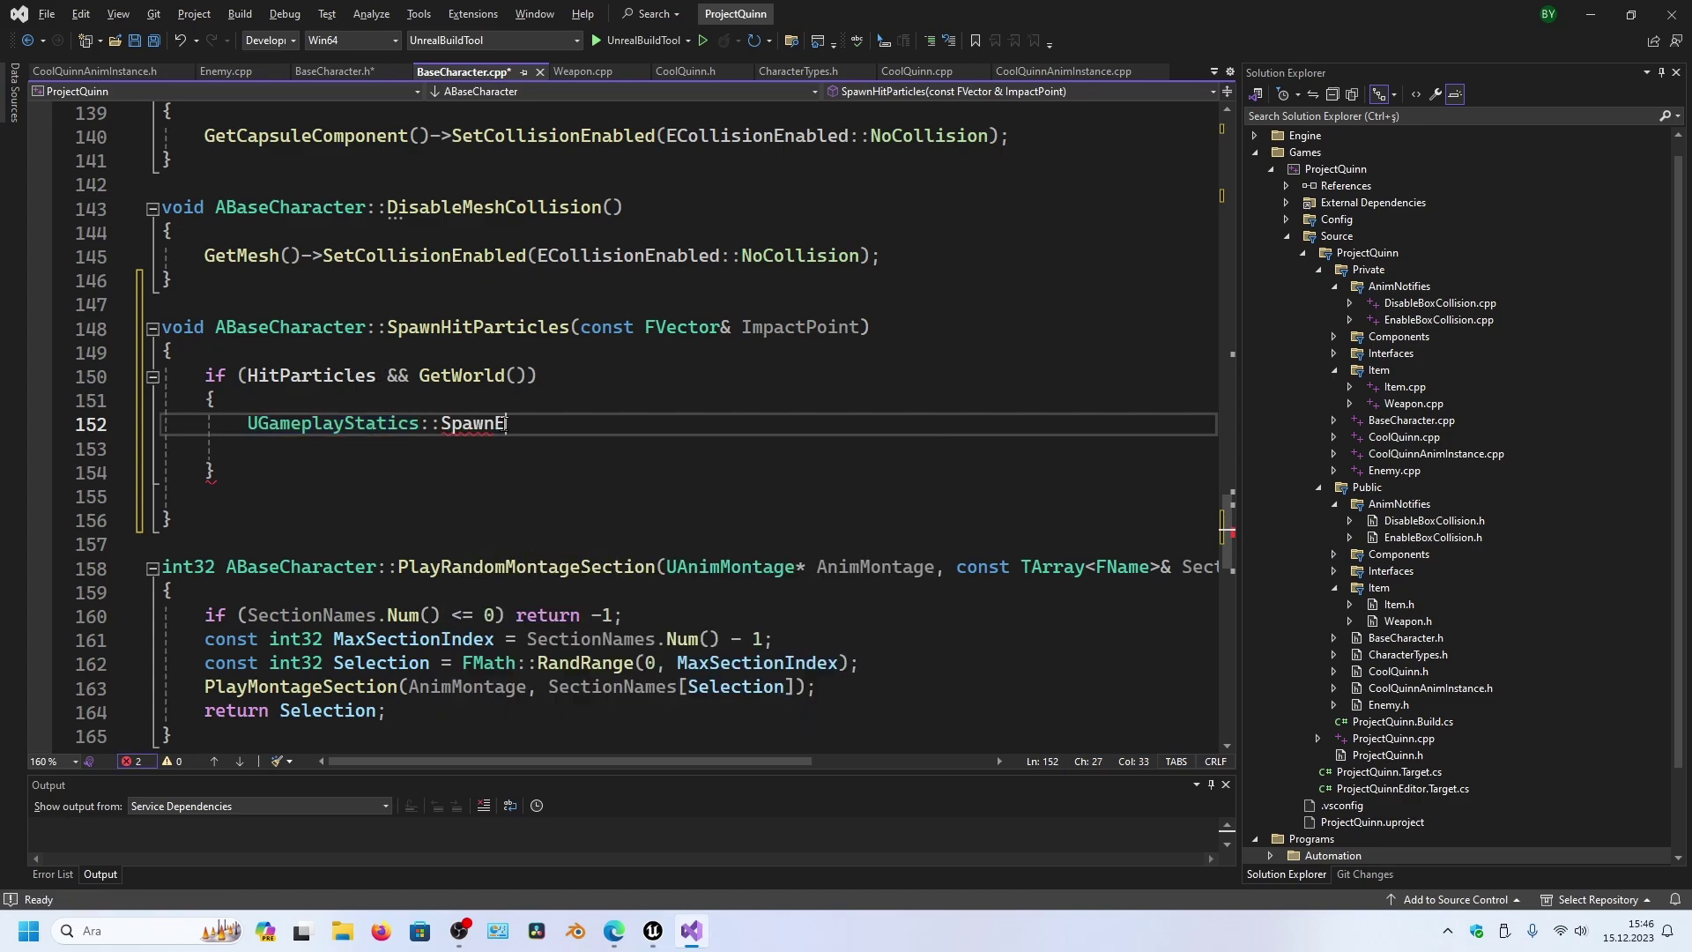
text(mitterAtLocation()
key(Return)
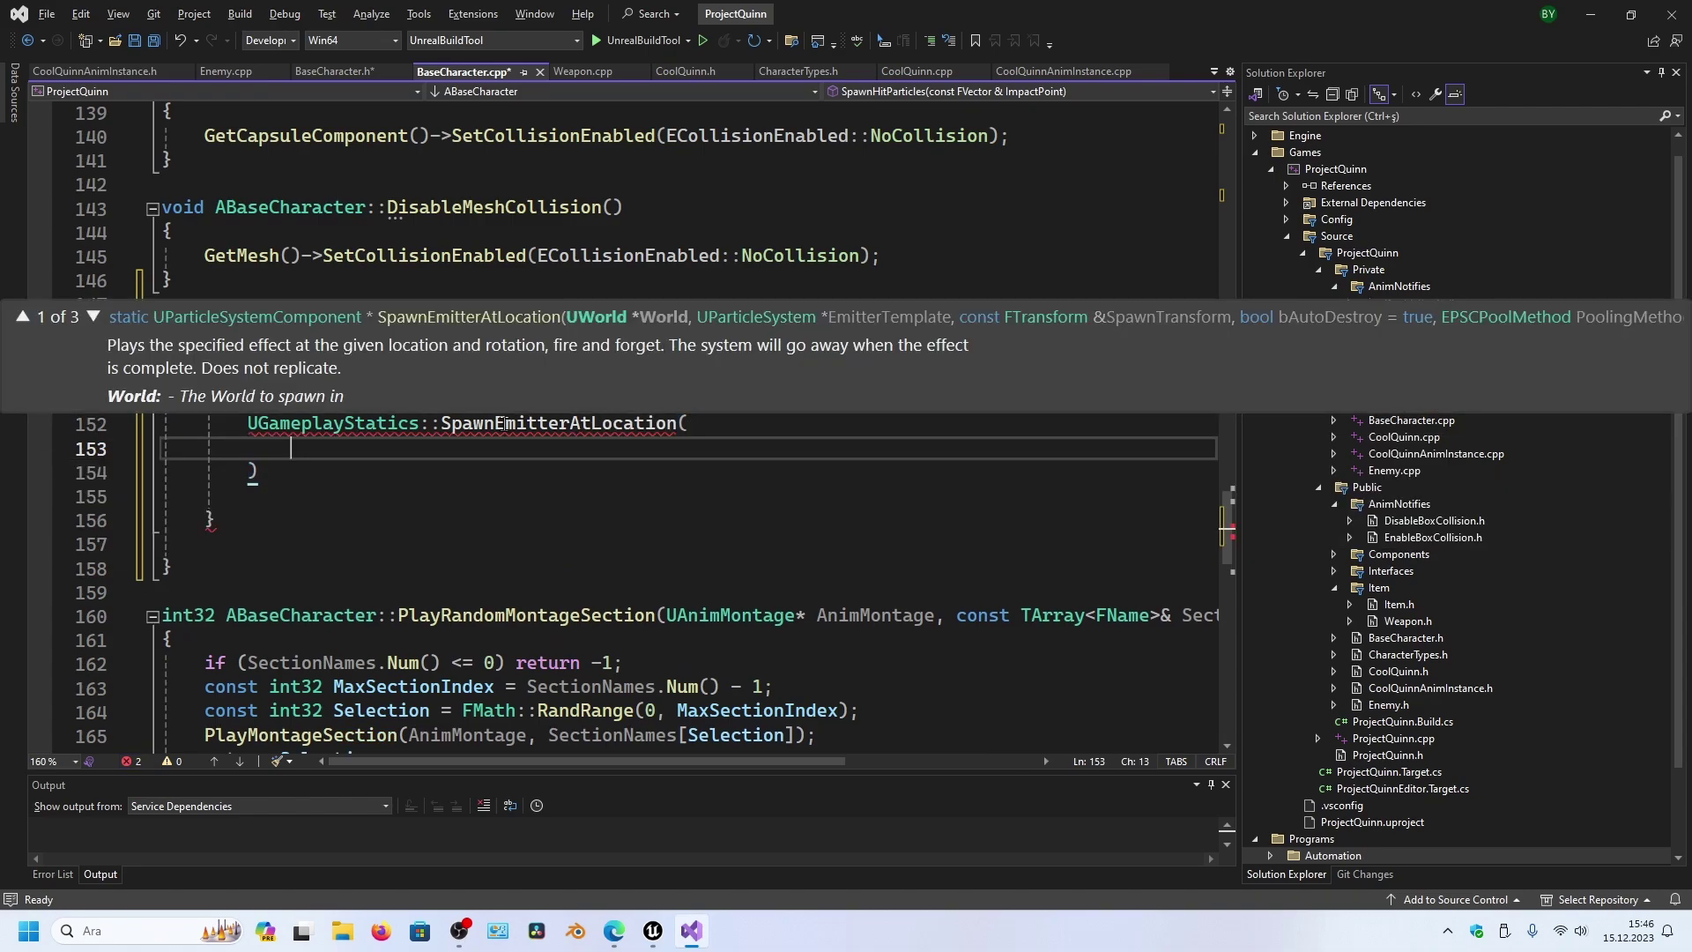
text(GetWor)
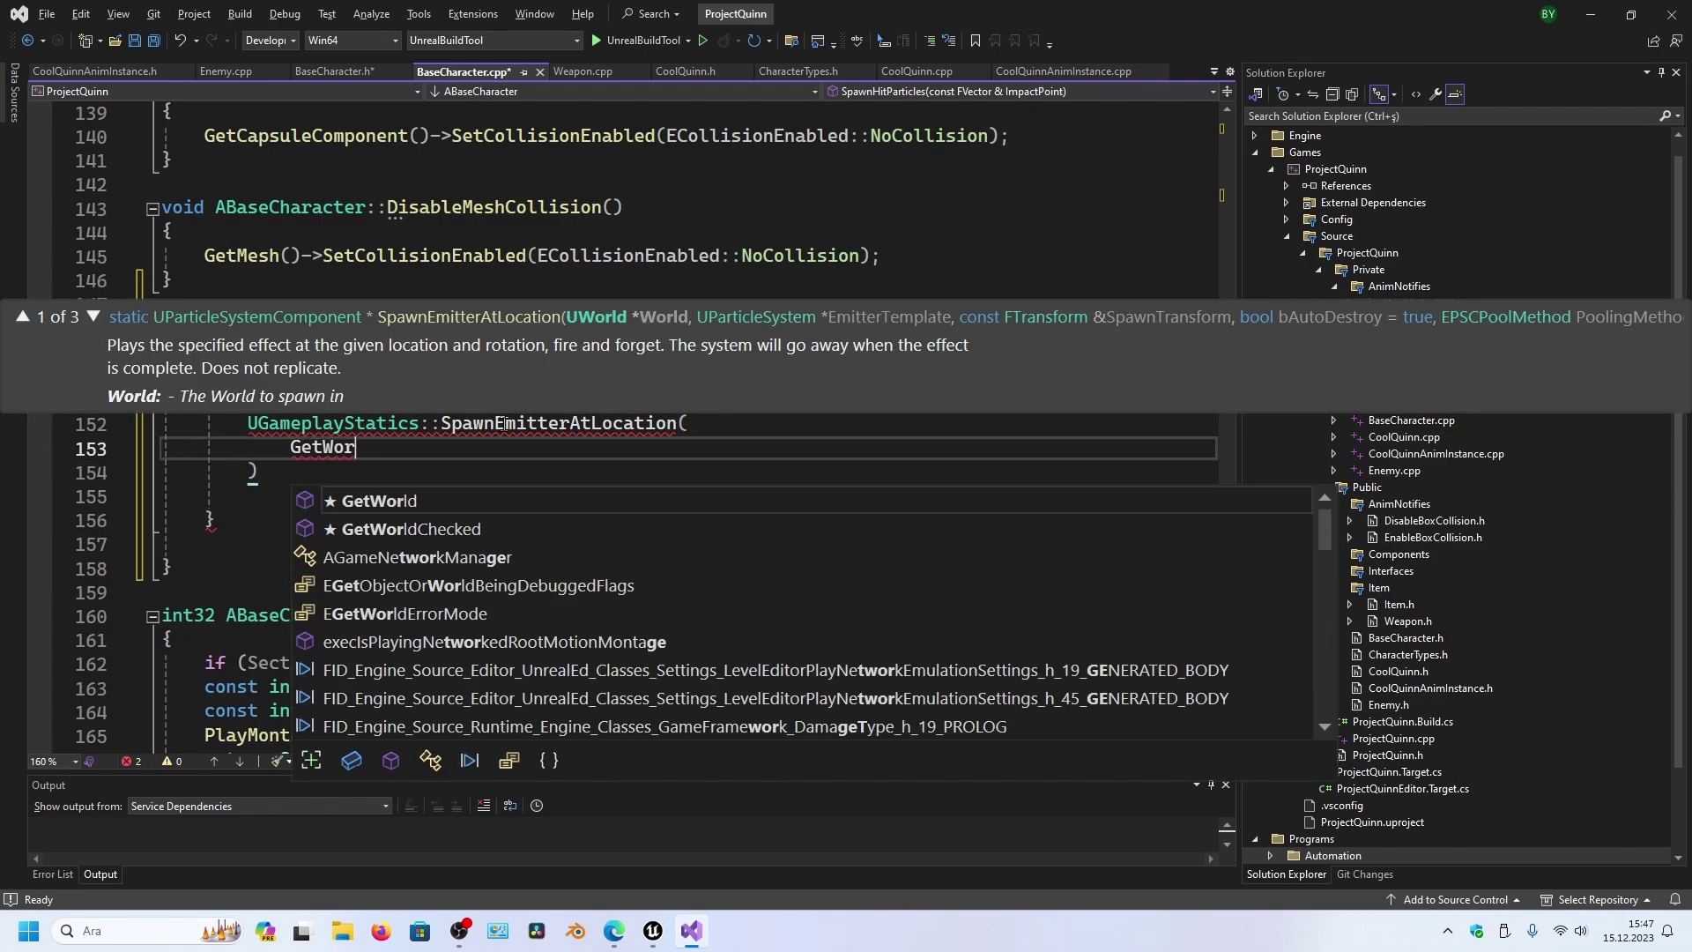
text(ld();)
key(Return)
click(448, 449)
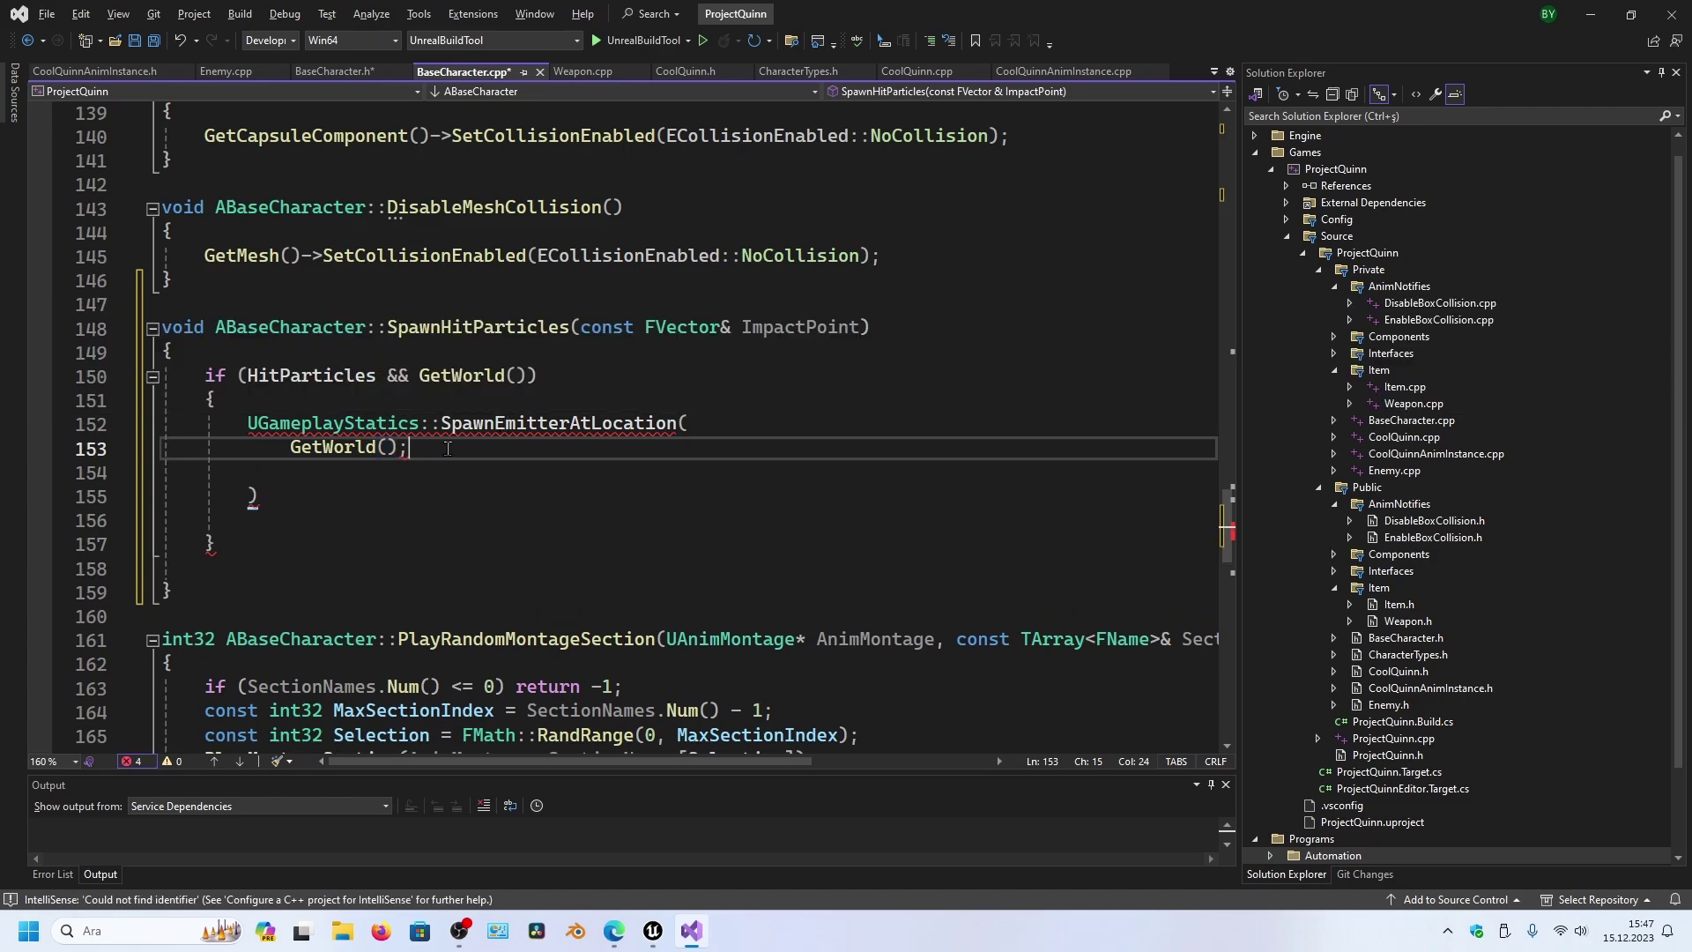
text(,)
key(Return)
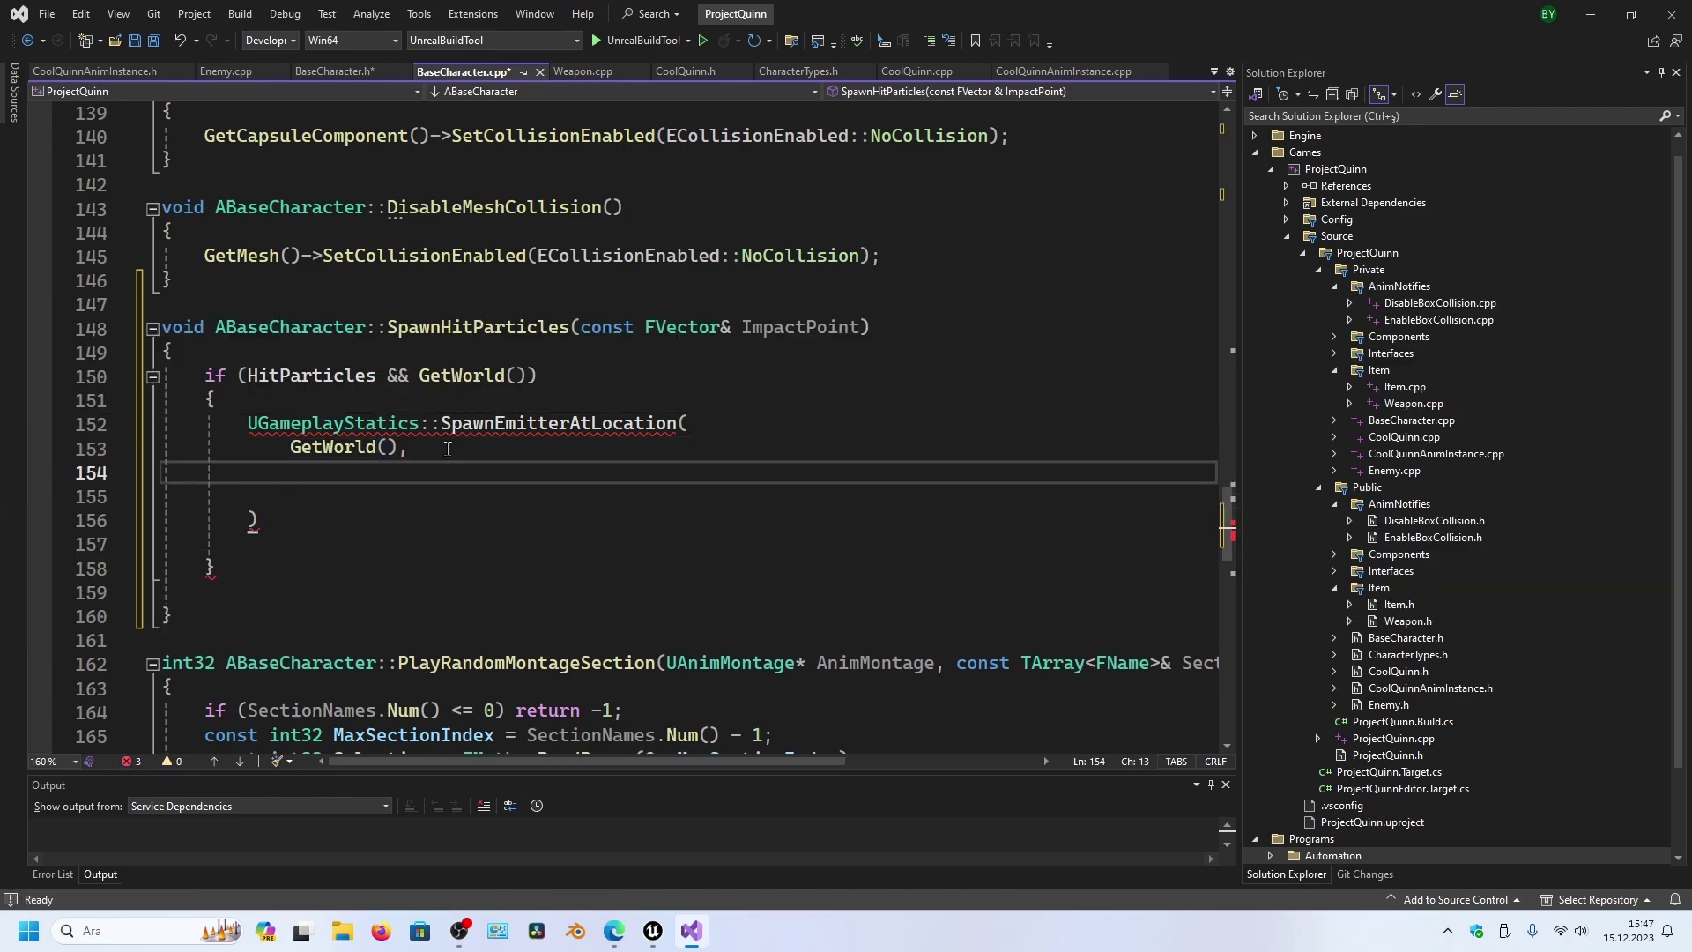
text(HitPa)
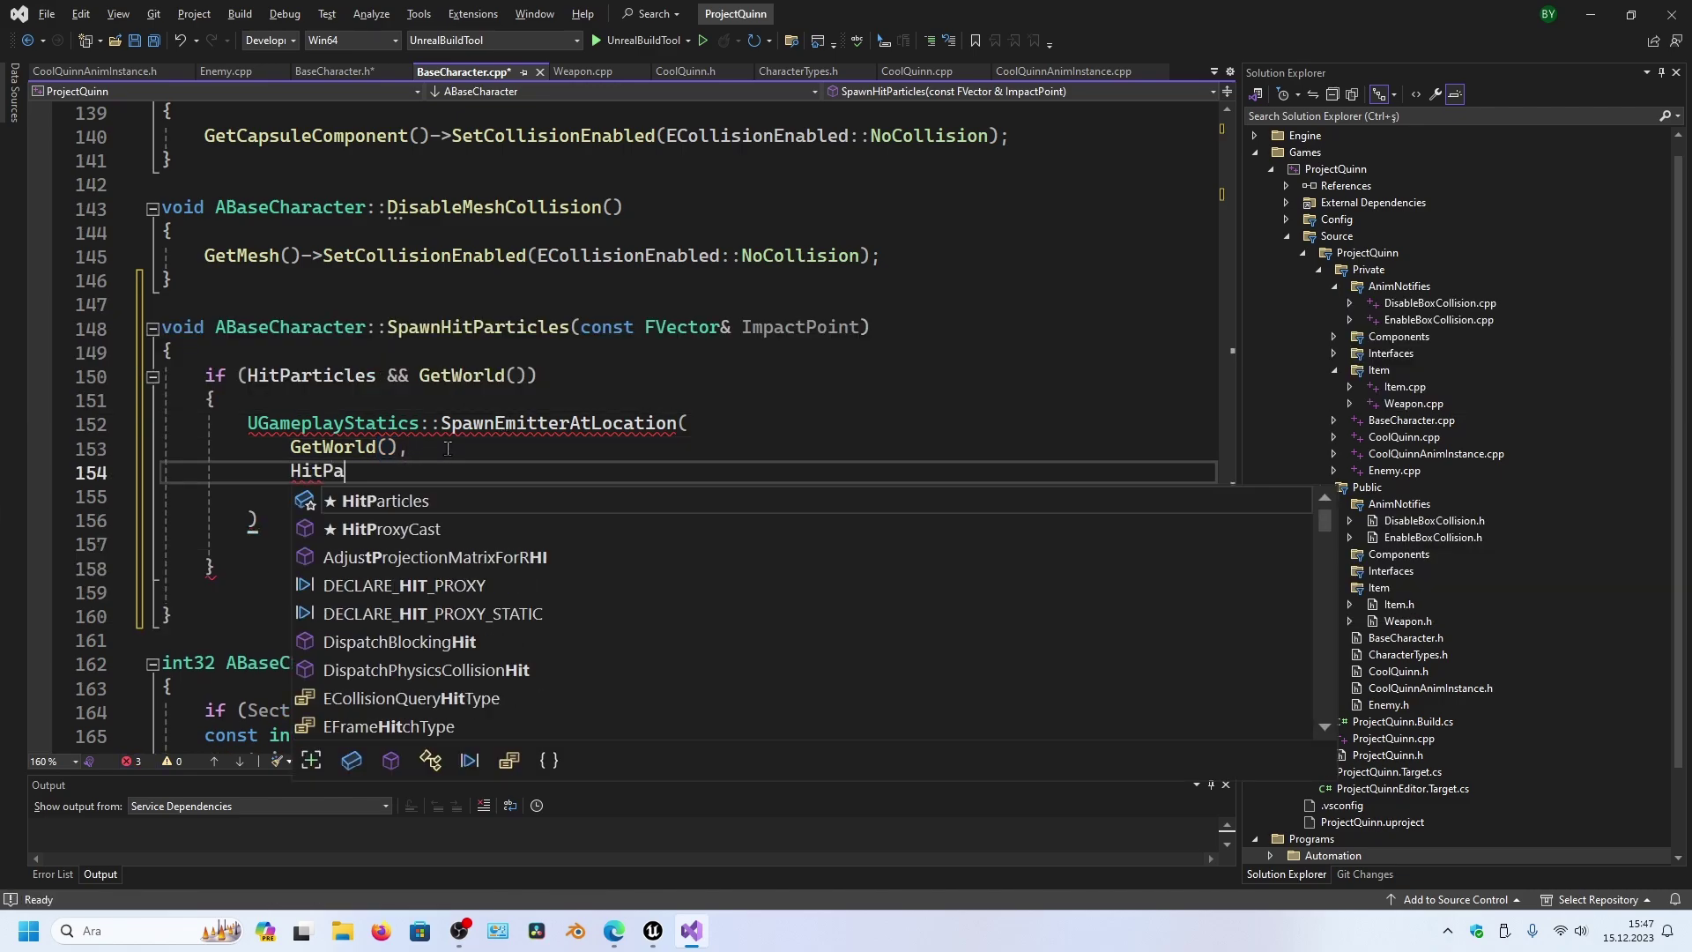
text(rticles,)
key(Return)
text(Imp)
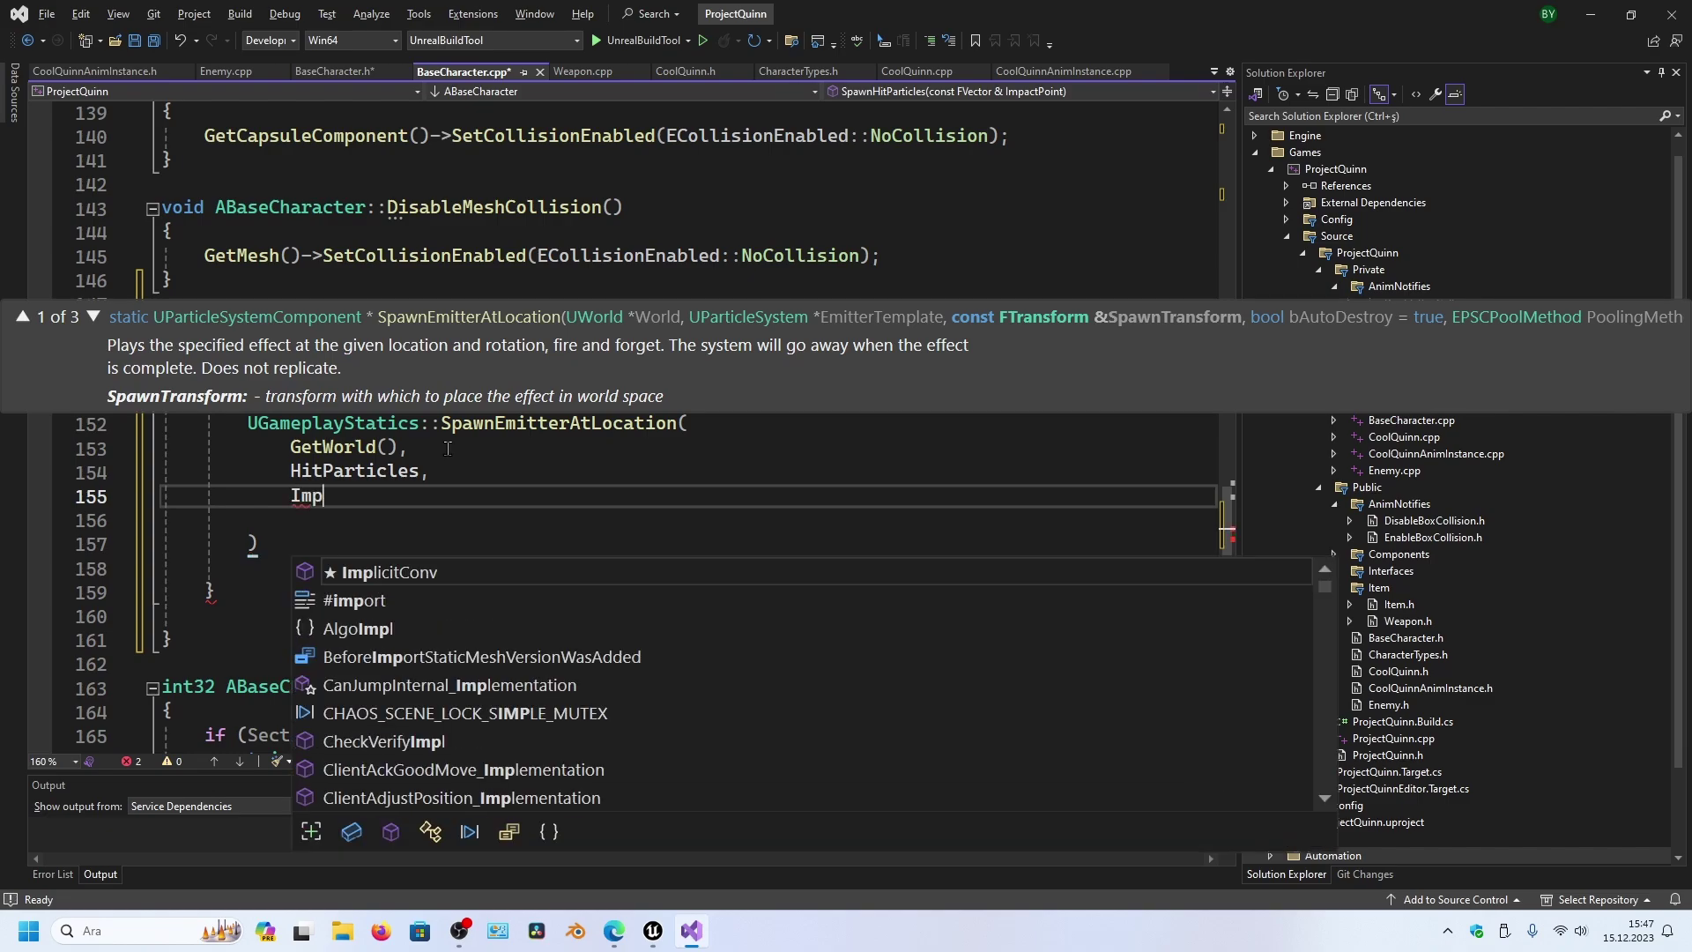
text(actPoint)
key(Escape)
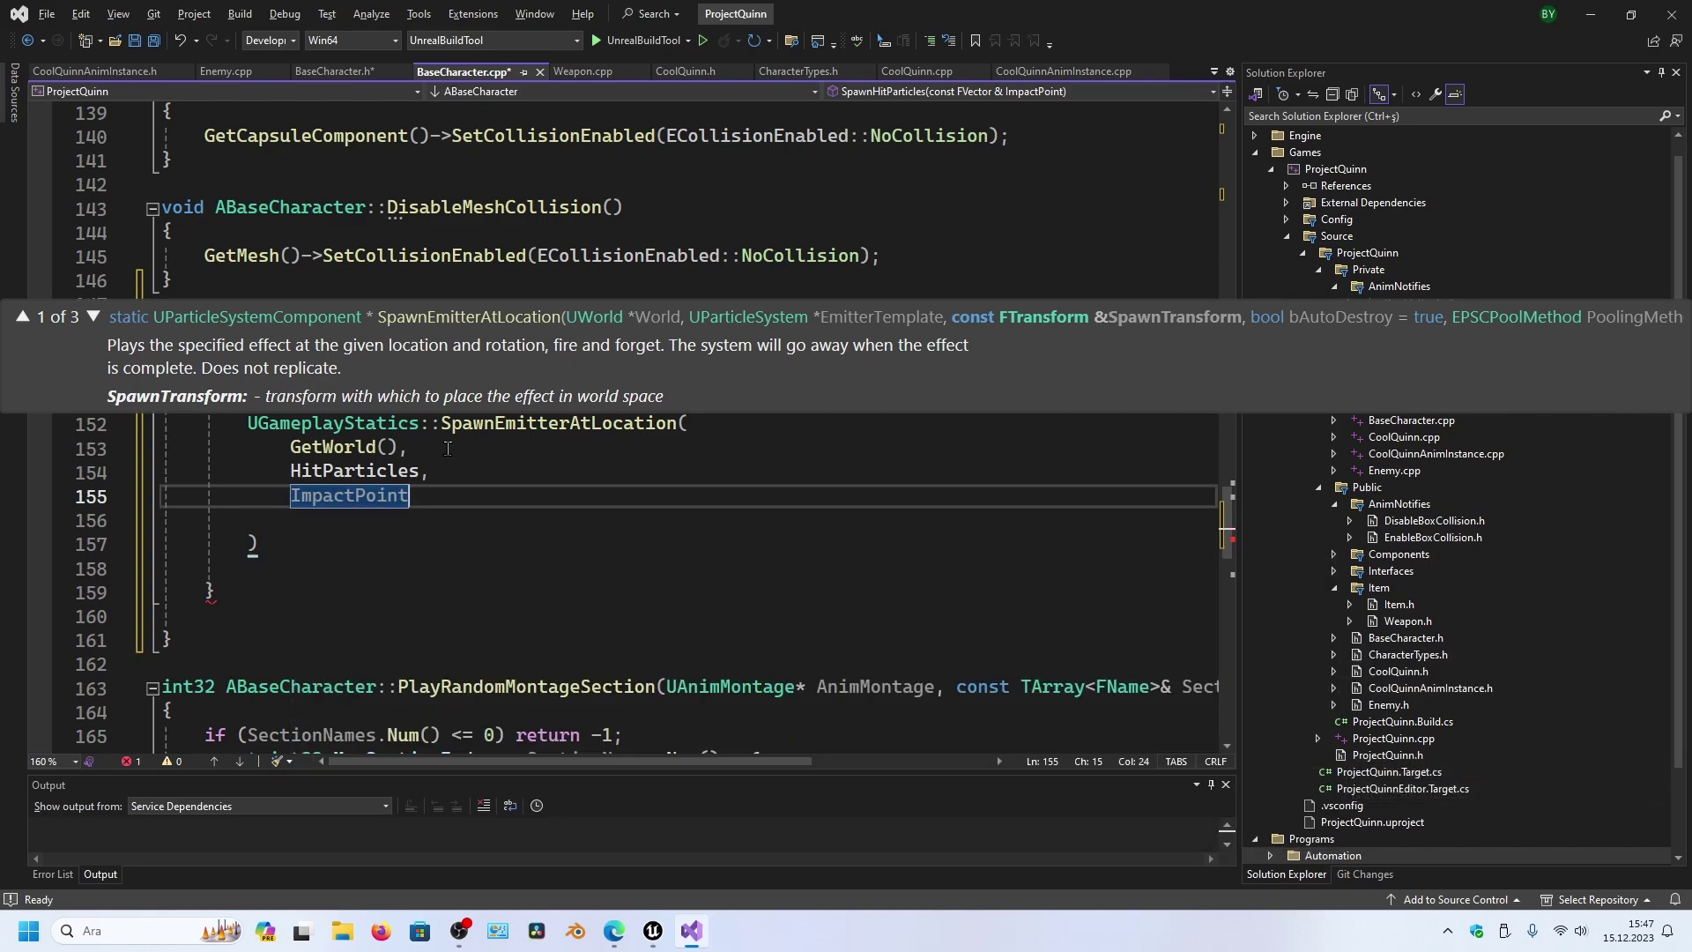
key(Down)
key(Delete)
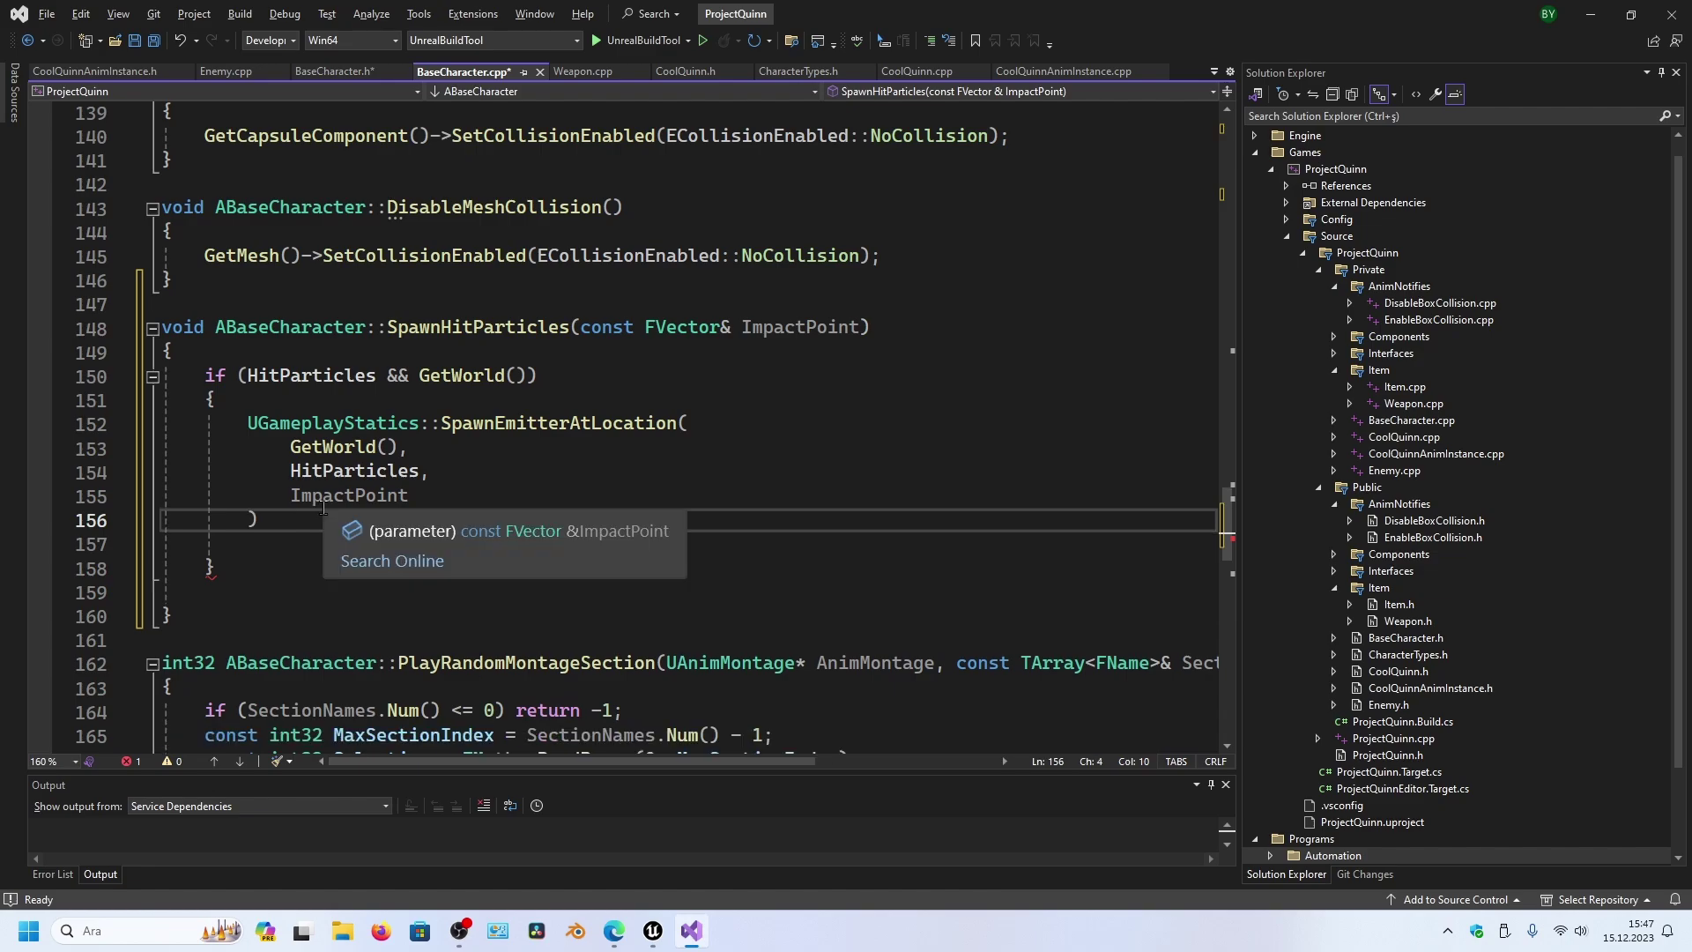
key(End)
text(;)
- Remove the leftover blank lines in the function and save all files
click(310, 537)
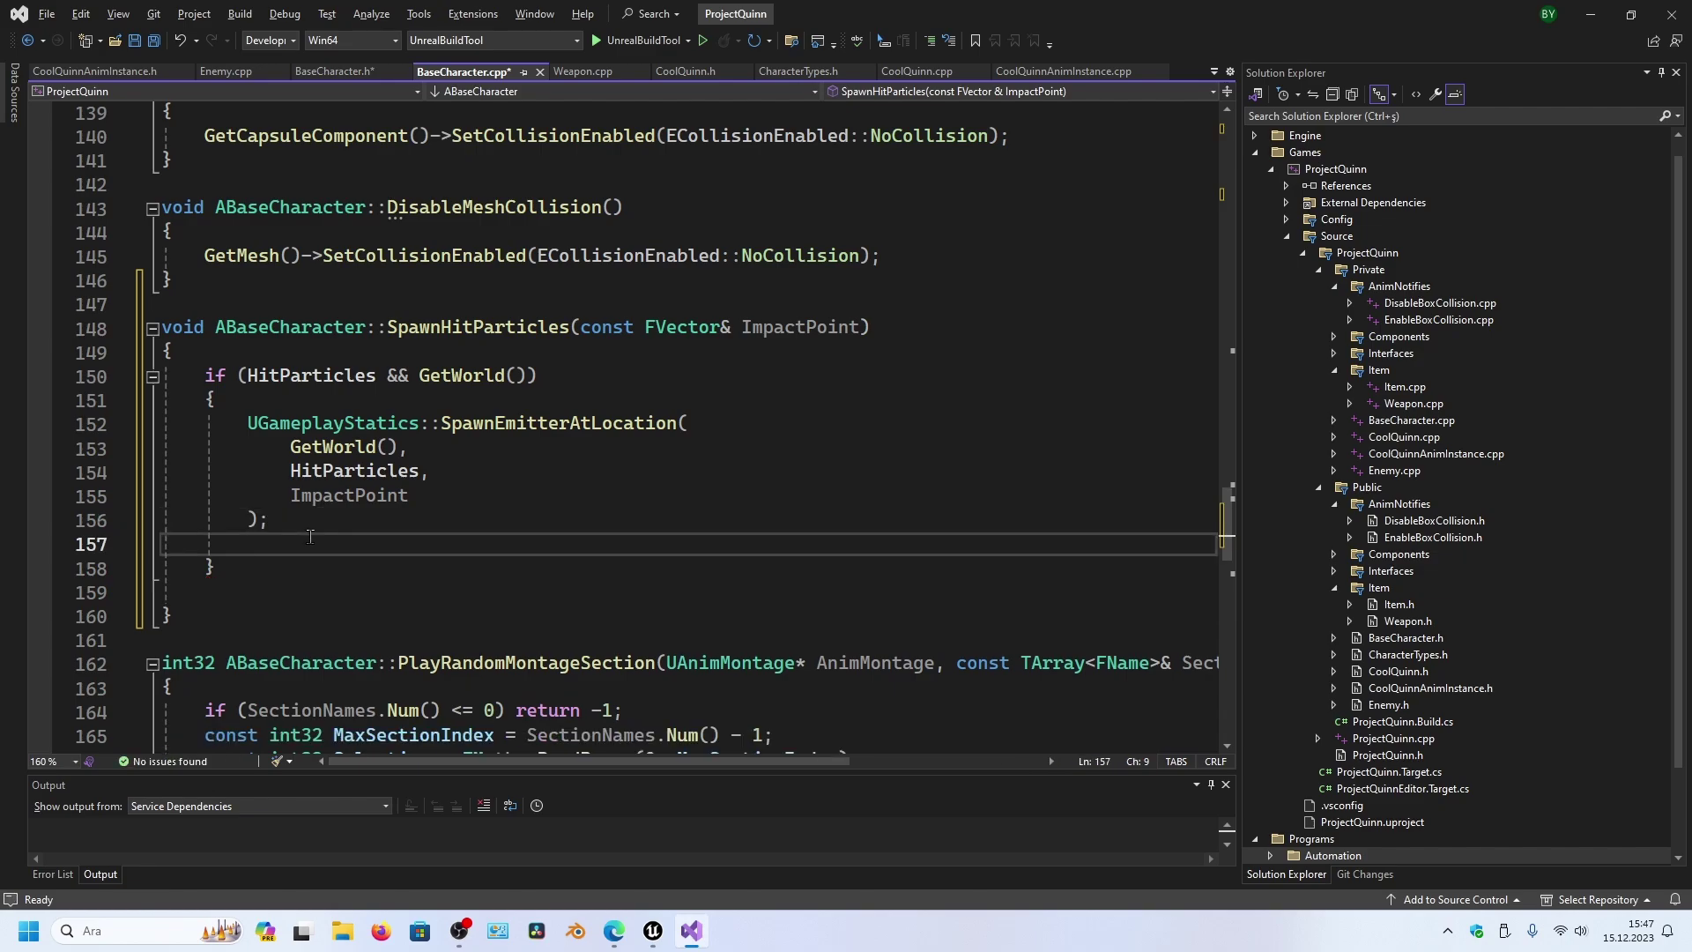
key(Delete)
click(352, 564)
key(Delete)
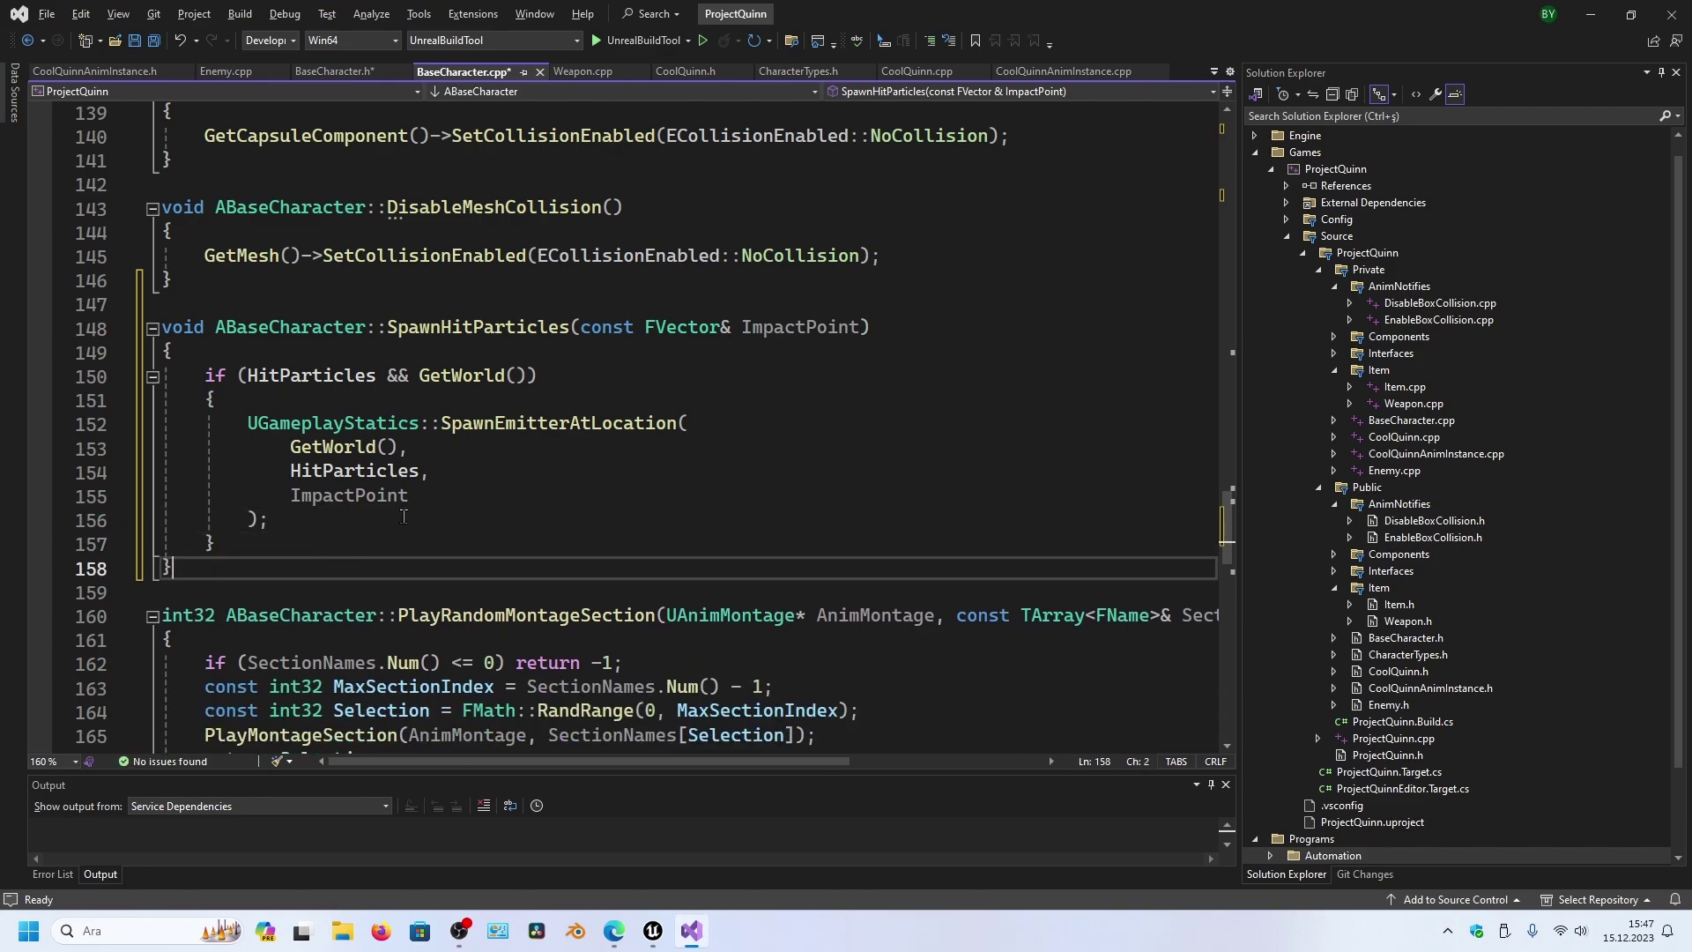
key(ctrl+shift+s)
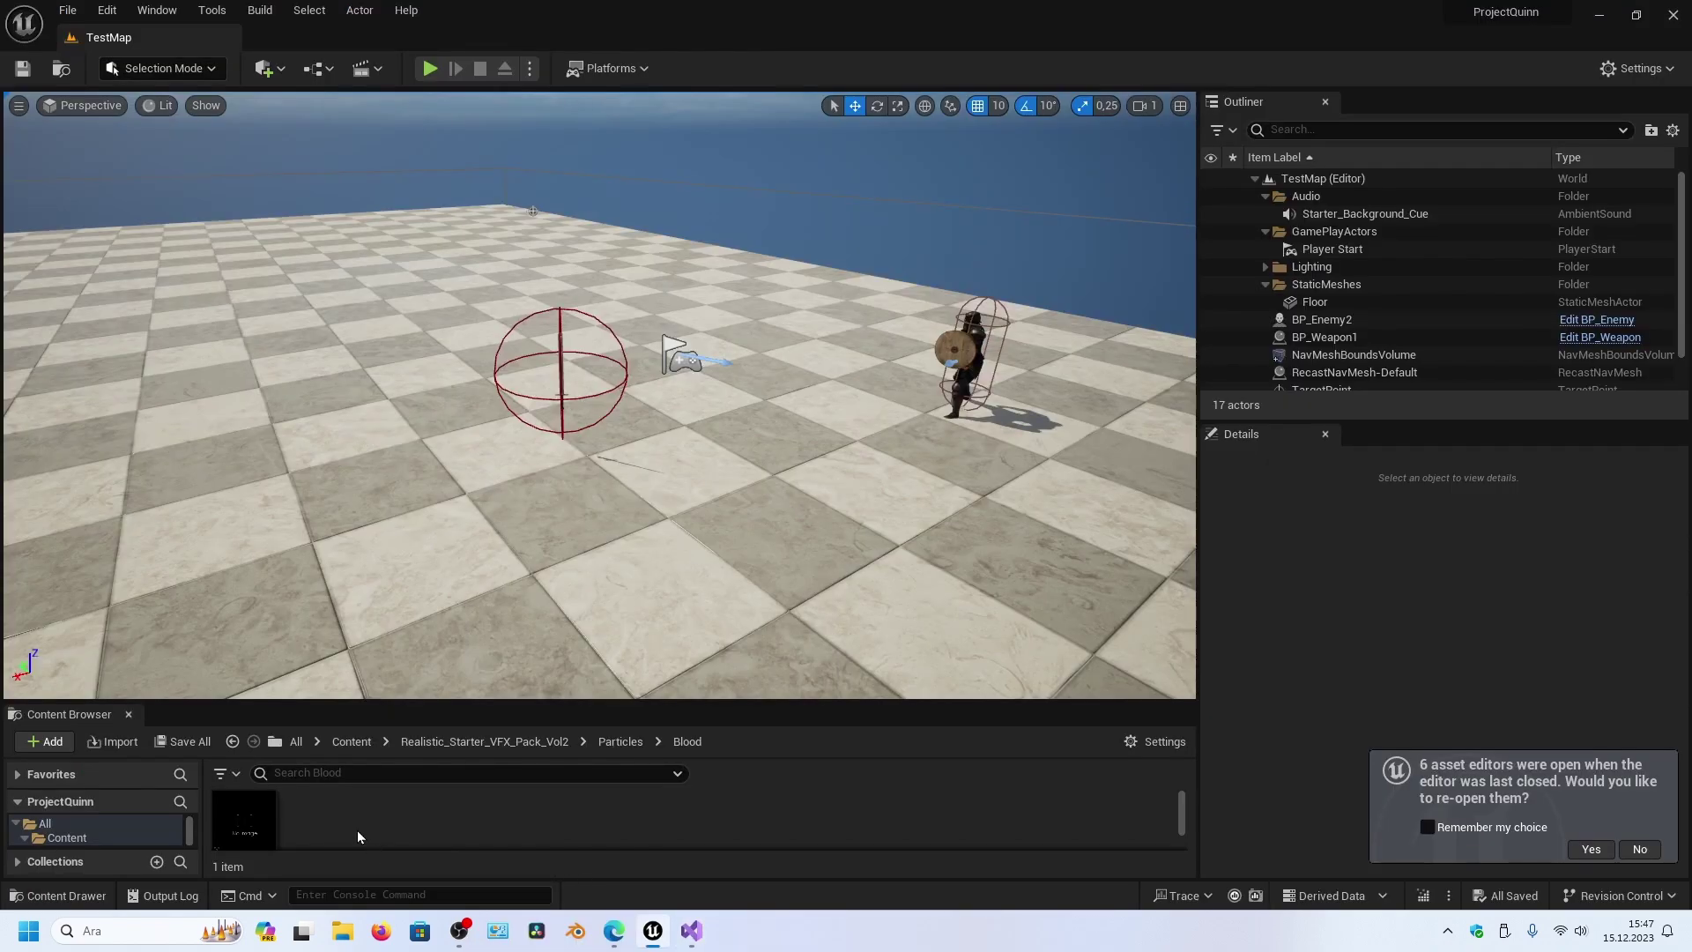
- Open P_Blood_Splat_Cone and compare the smoke and blood_b Velocity Cone modules
double_click(244, 820)
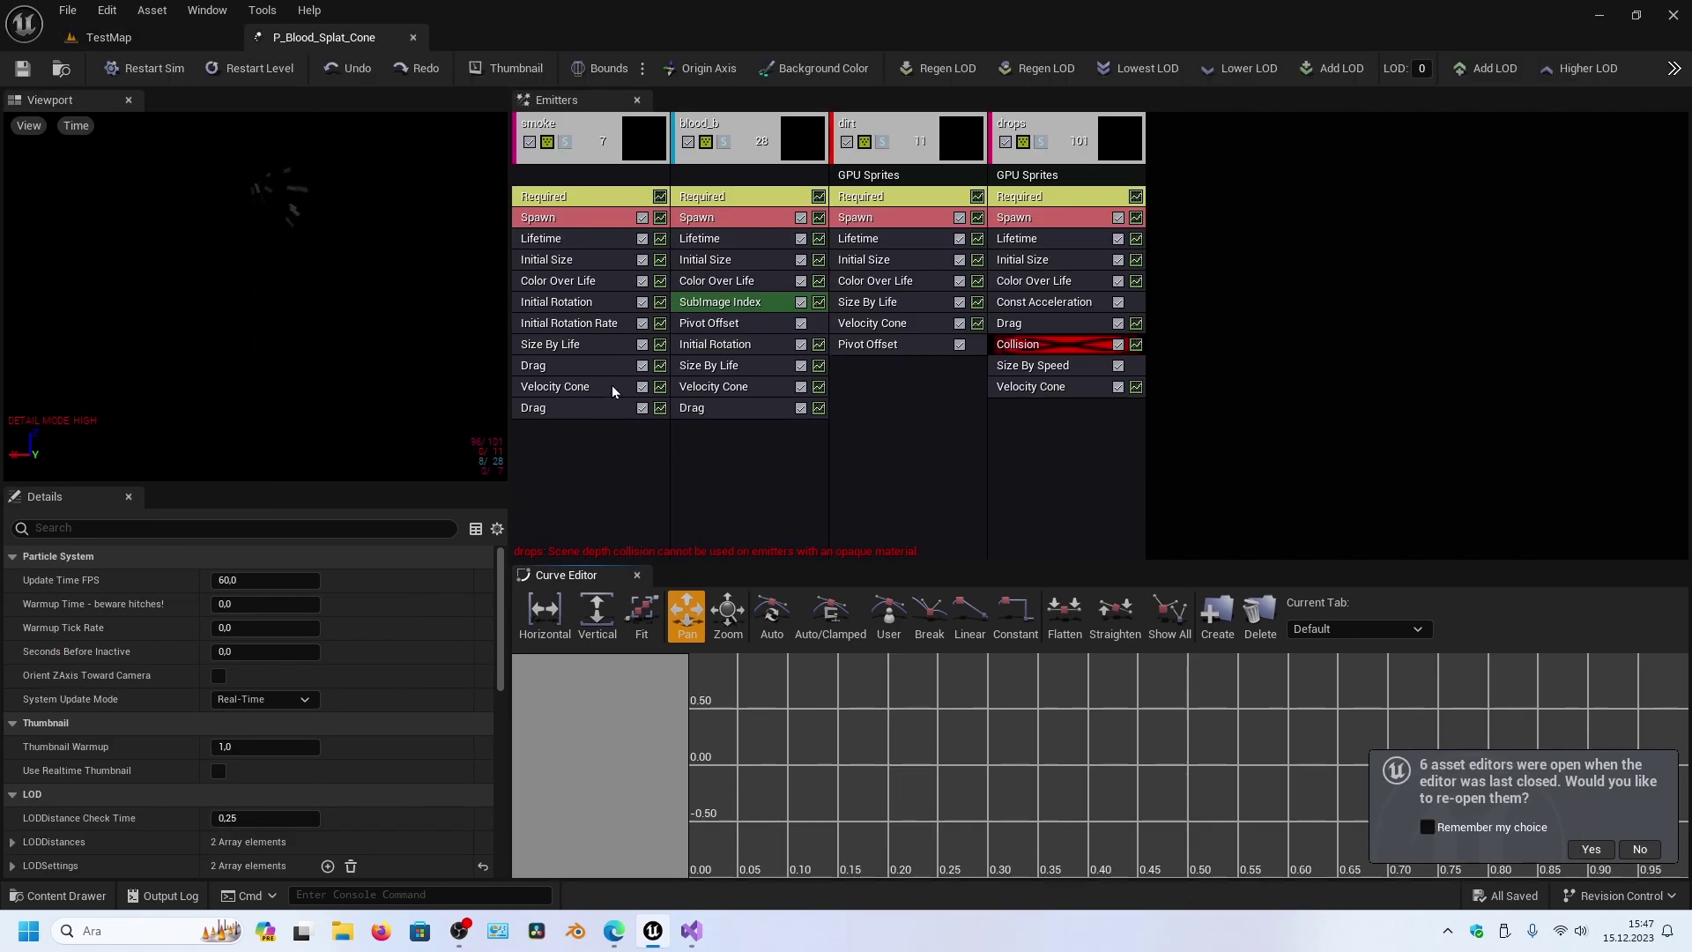
click(612, 385)
click(768, 384)
click(607, 388)
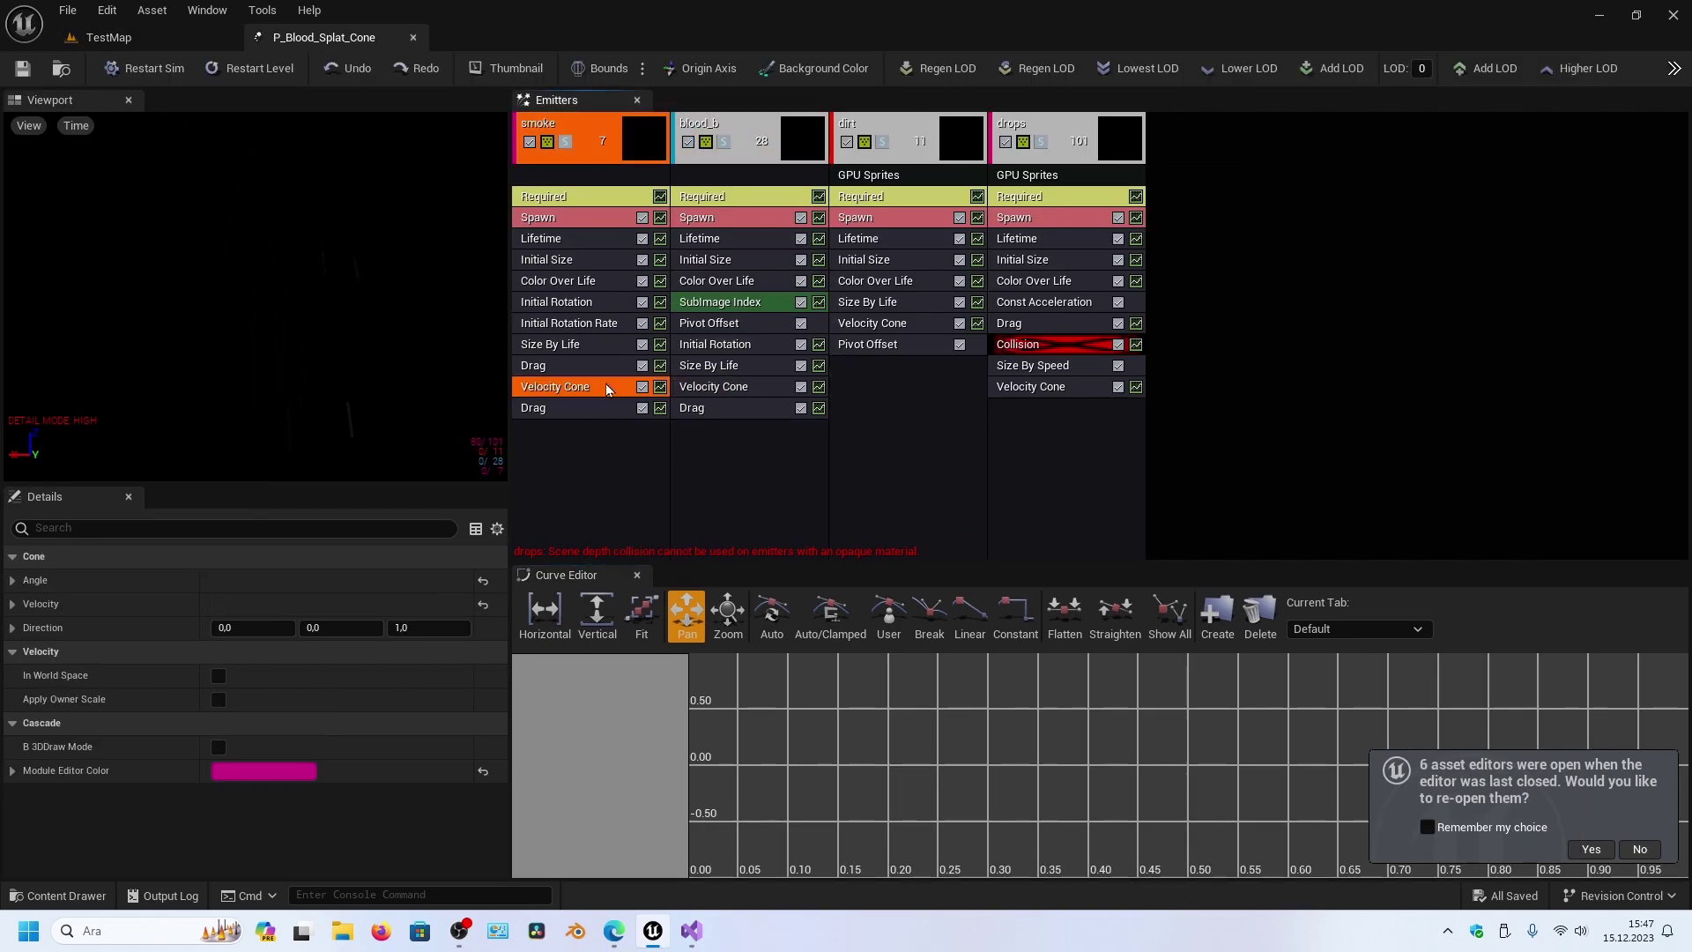
click(769, 385)
click(586, 388)
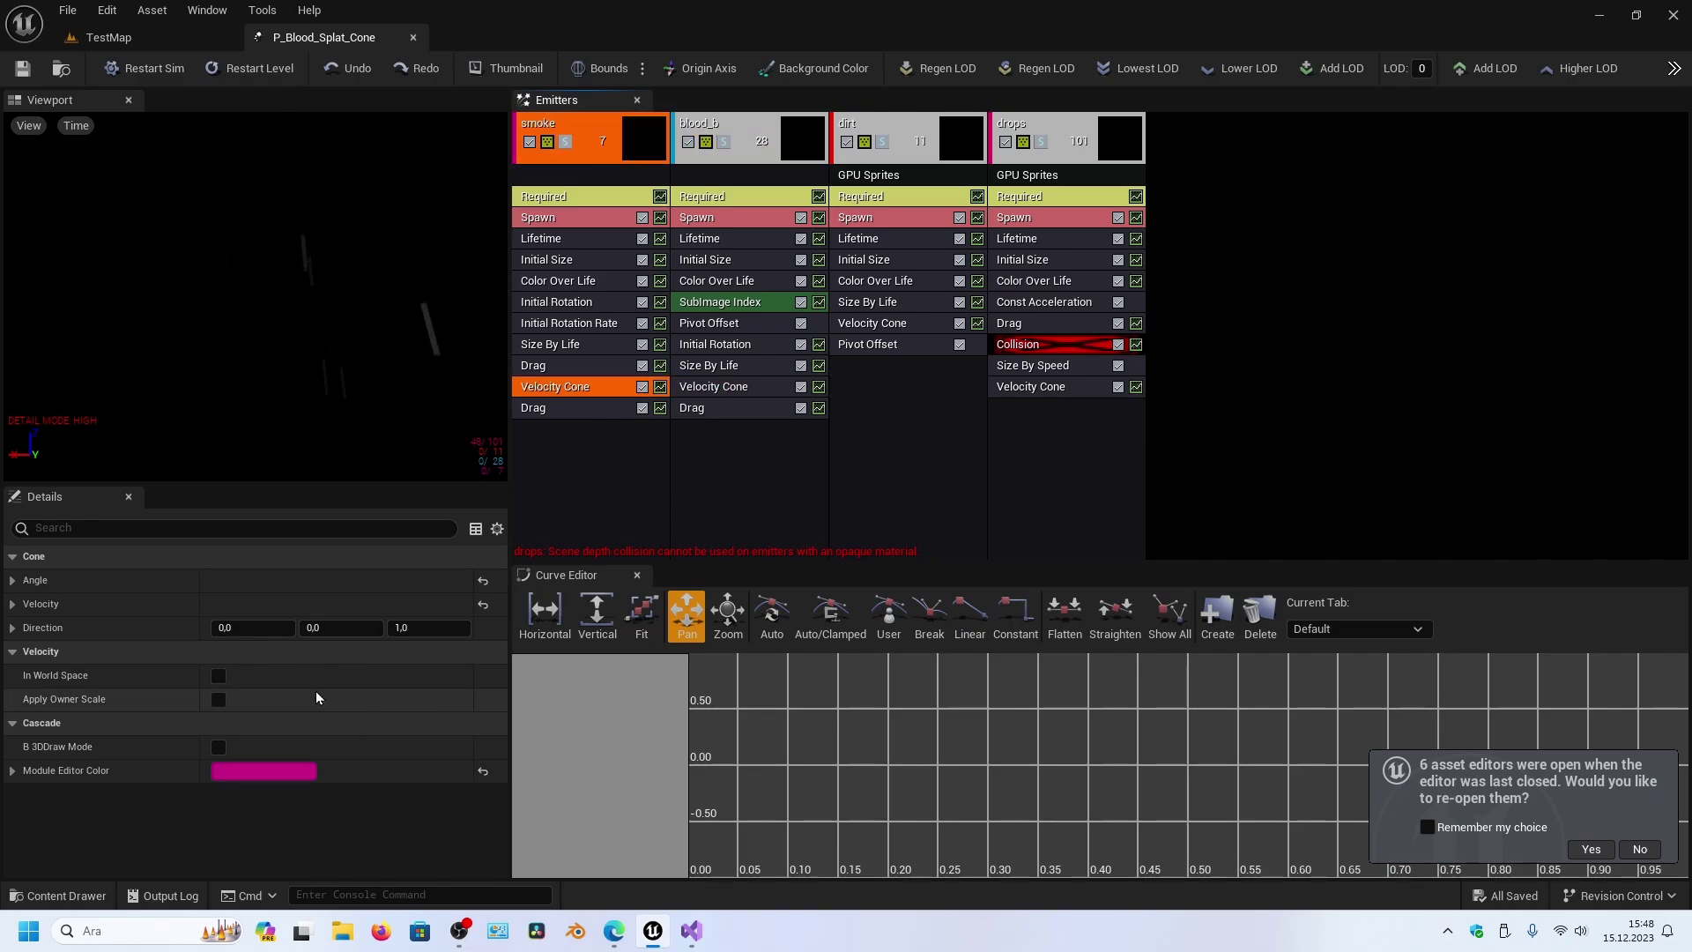
- Expand the Velocity distribution and set the cone Min to 40 for smoke, blood_b and dirt
click(12, 604)
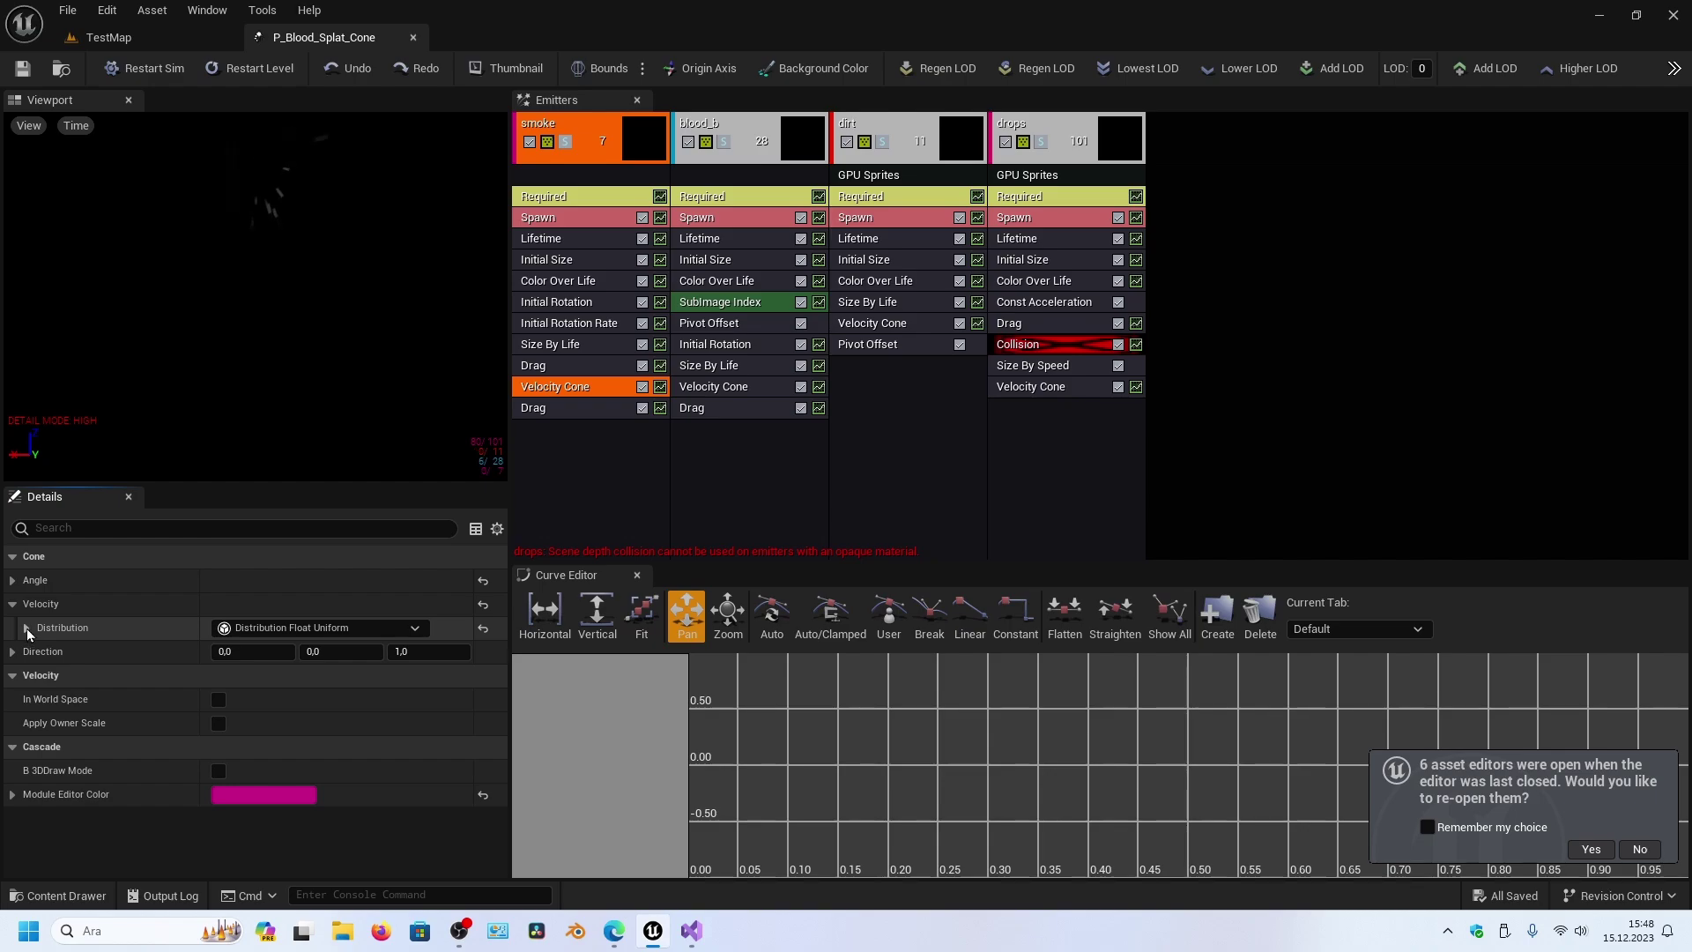
click(26, 628)
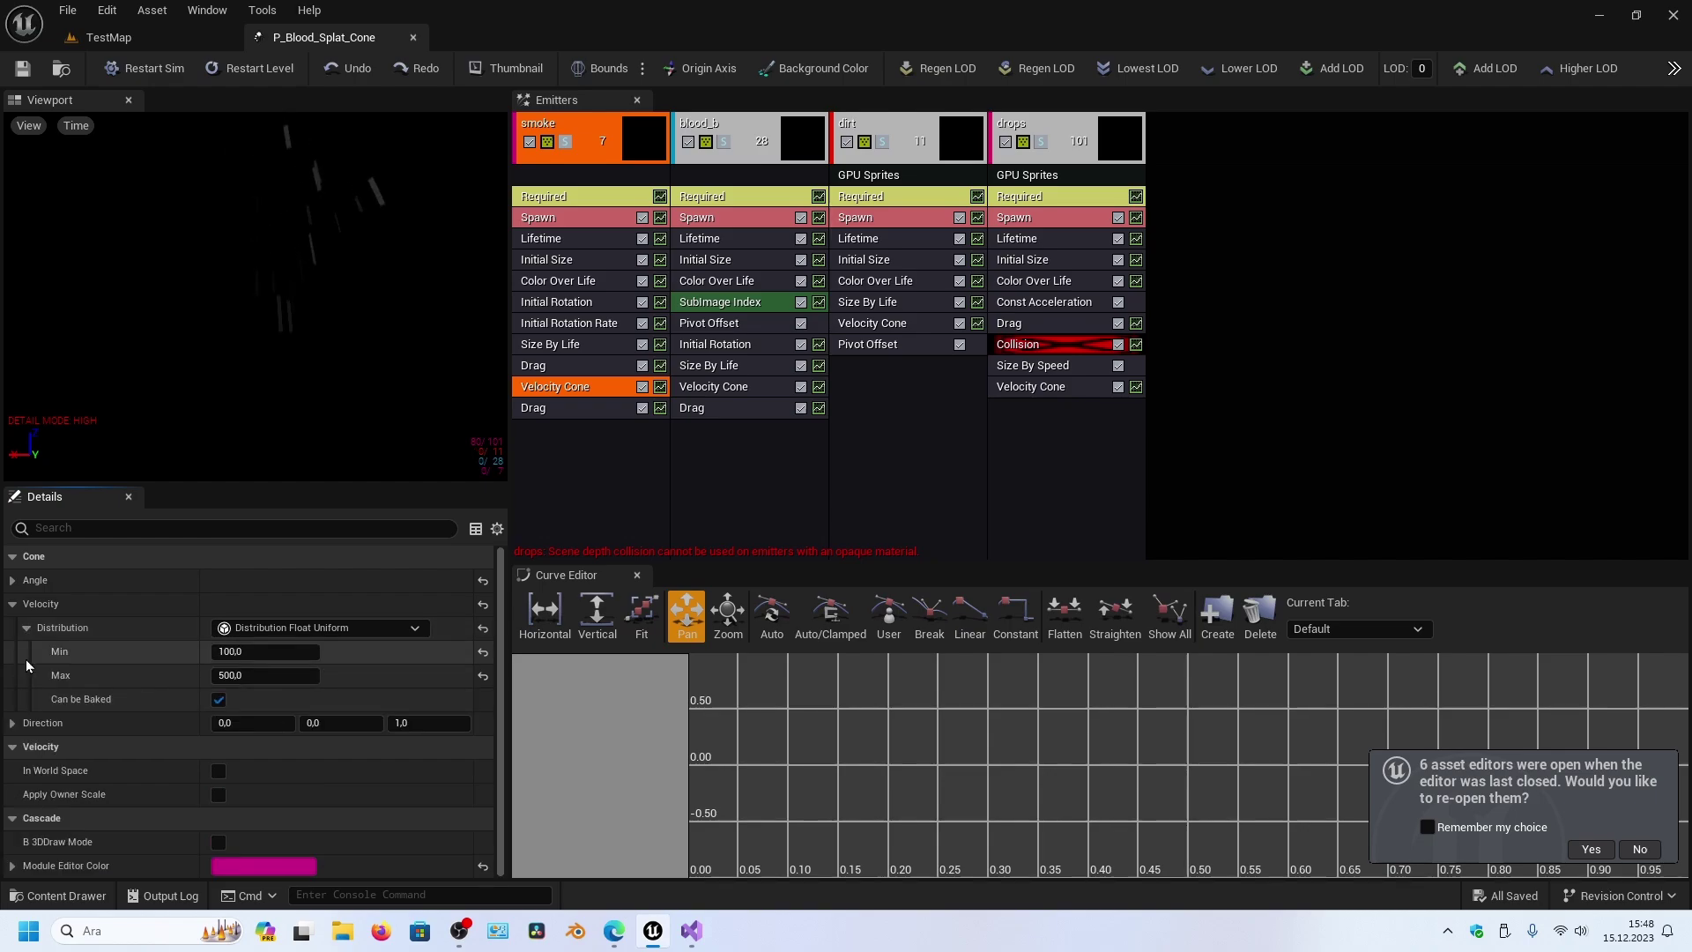
click(280, 650)
text(40)
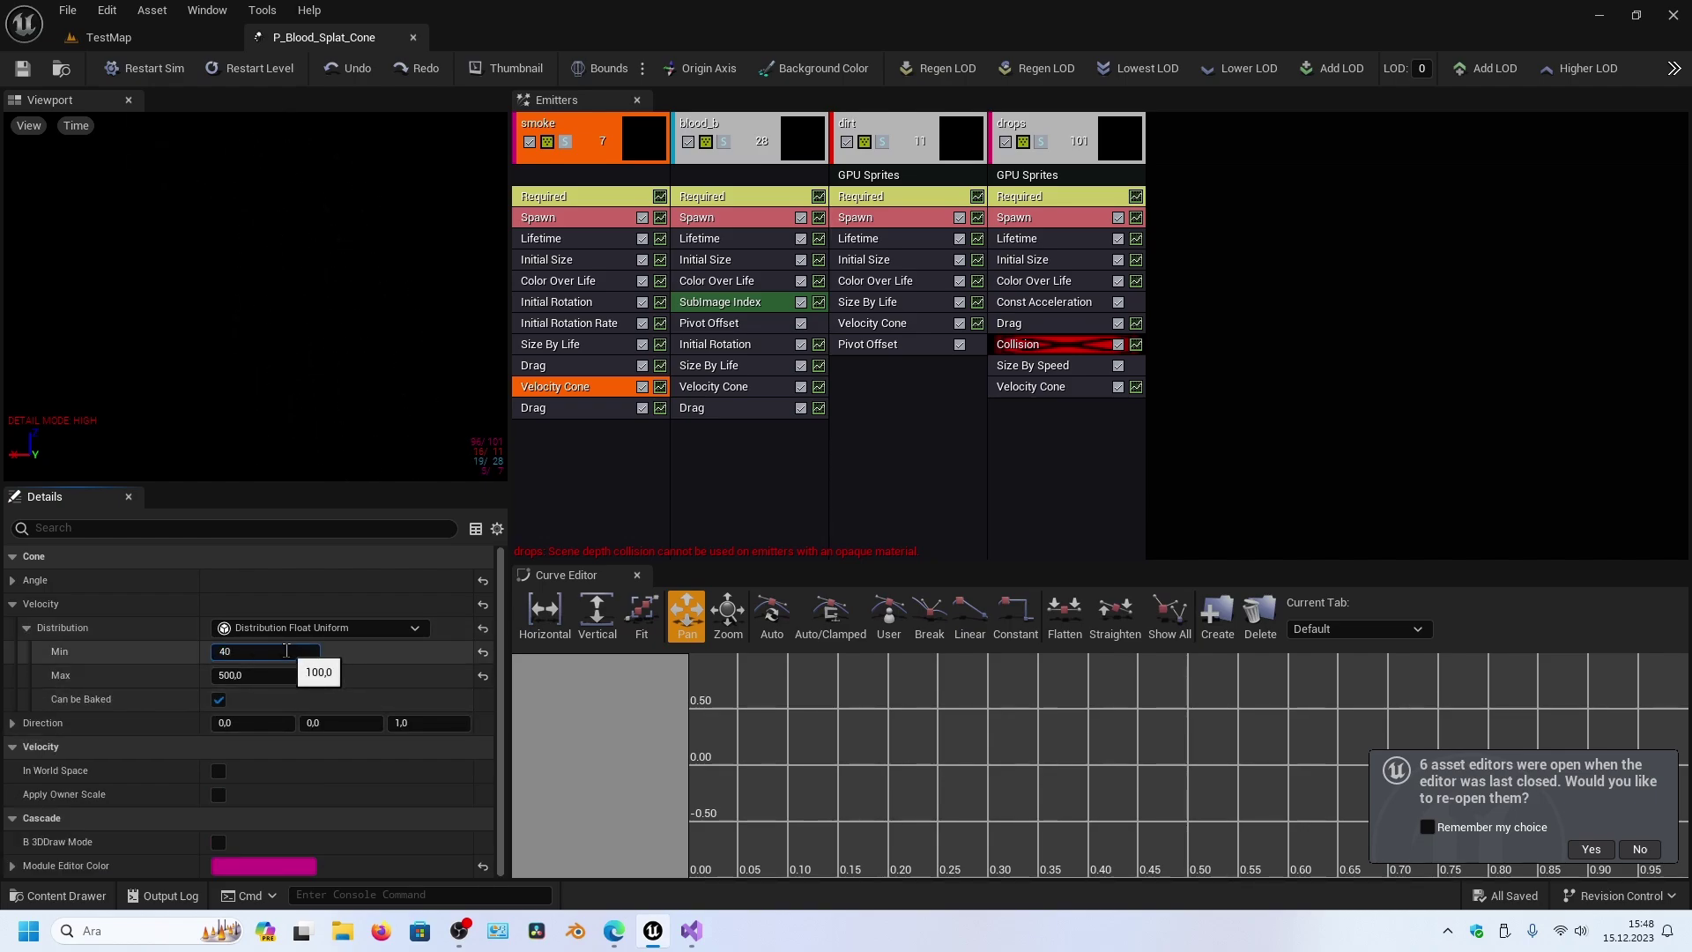
click(714, 386)
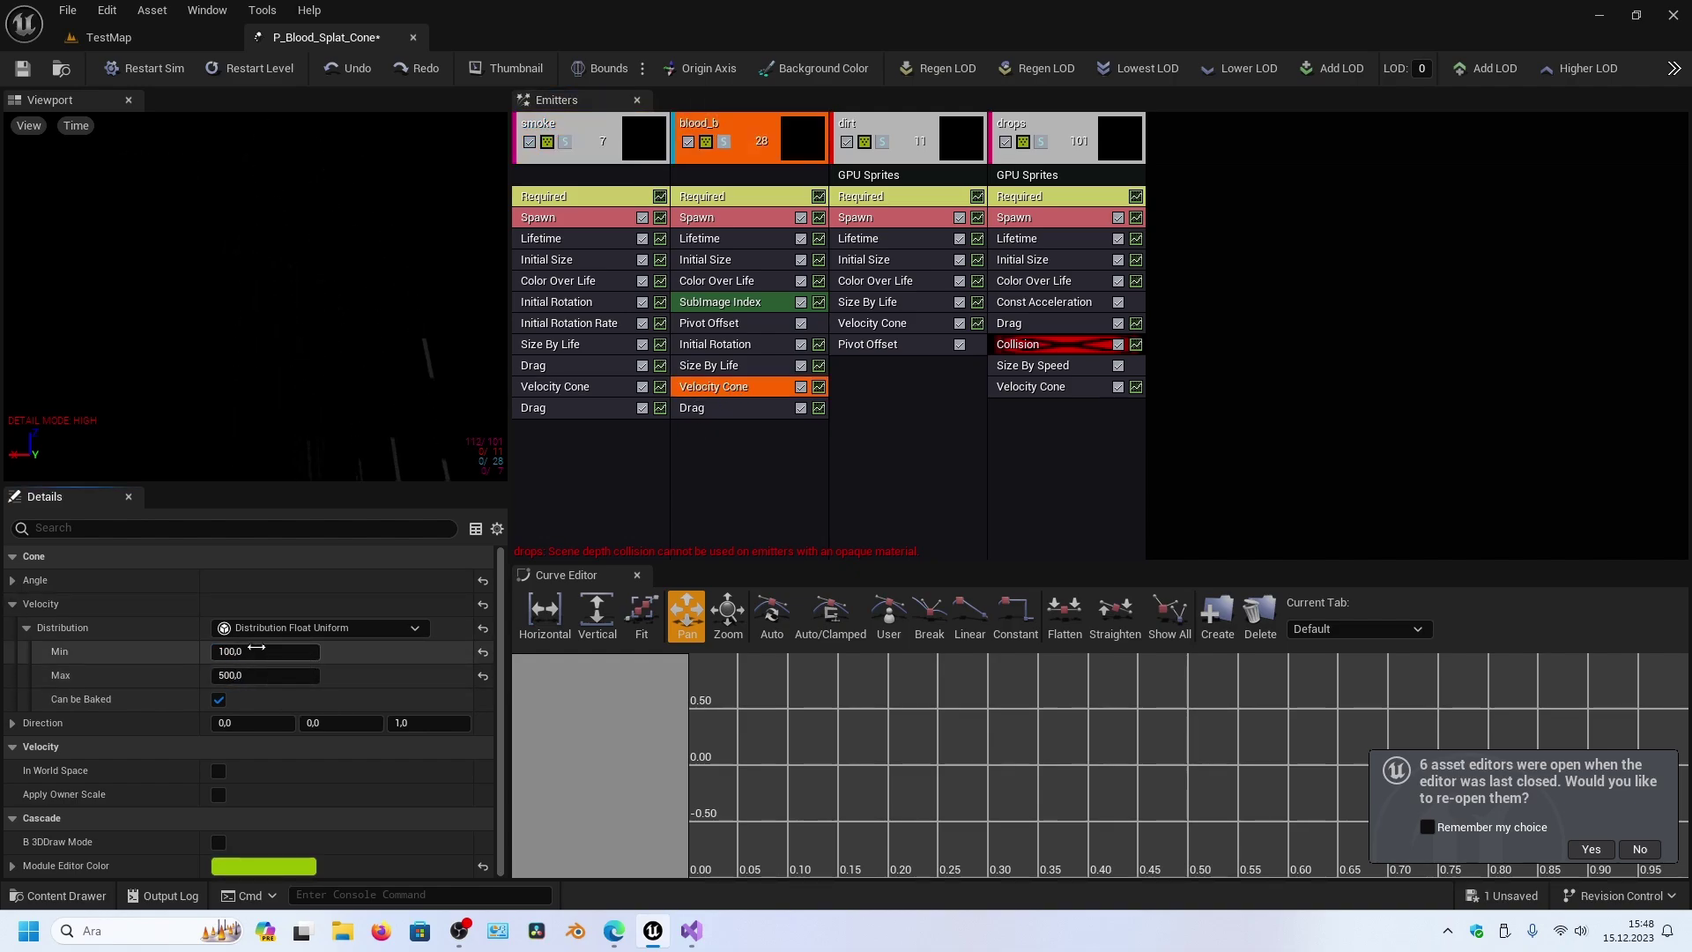
click(253, 651)
text(4)
click(256, 675)
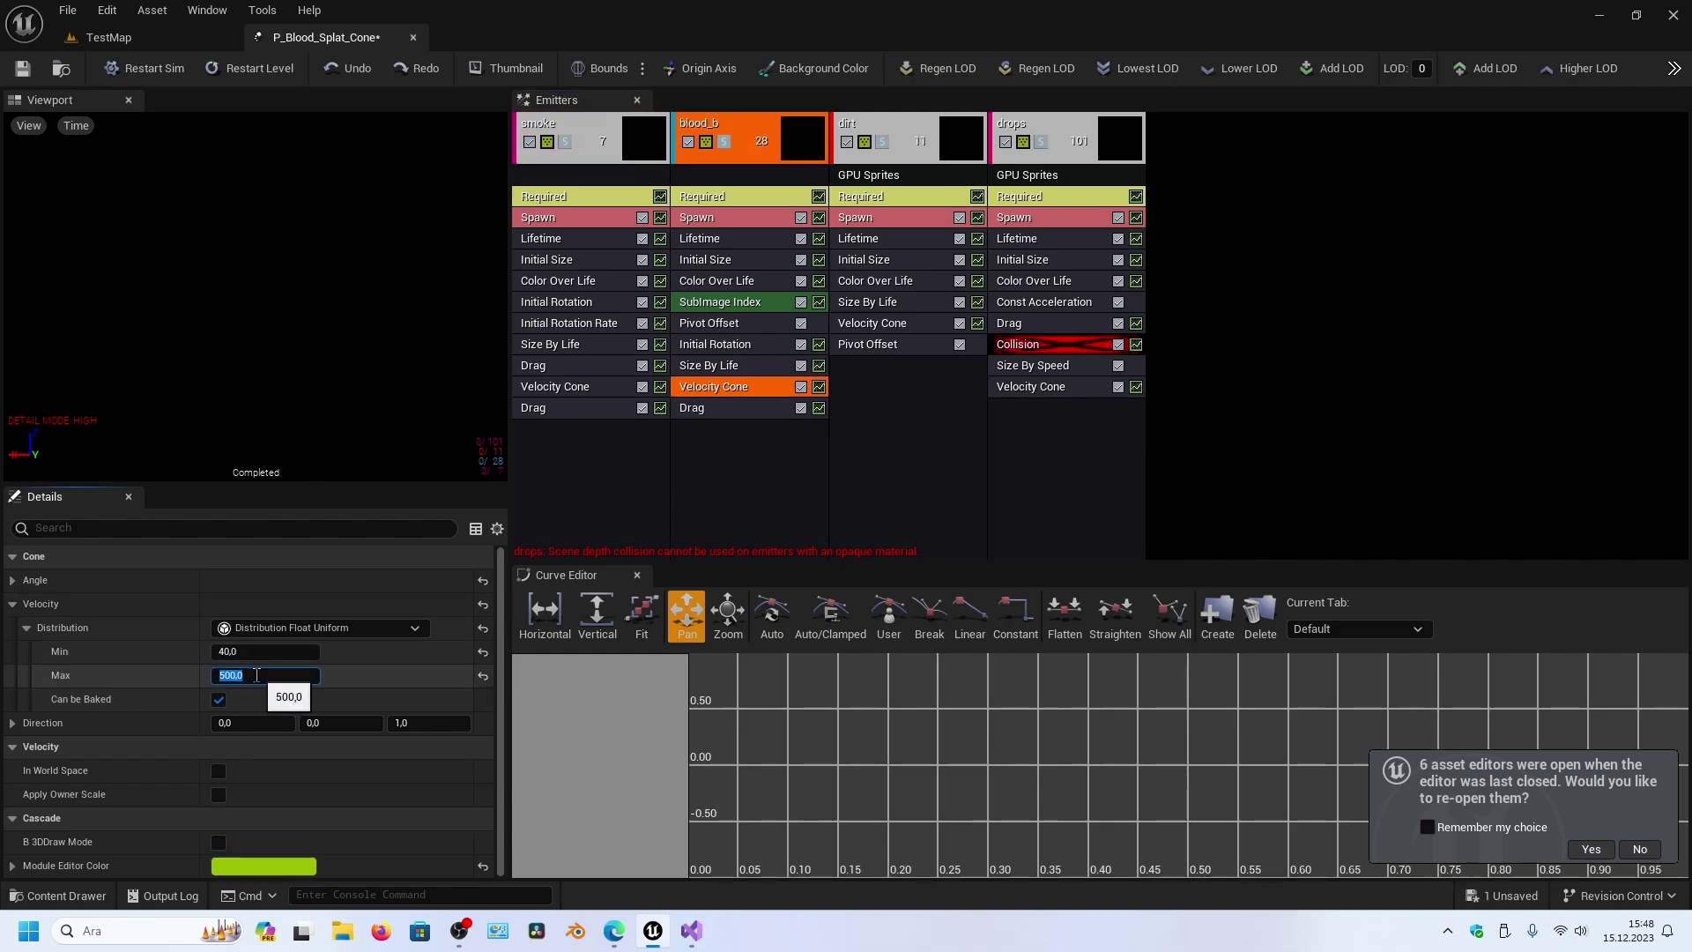
click(873, 323)
click(265, 651)
text(4)
click(255, 676)
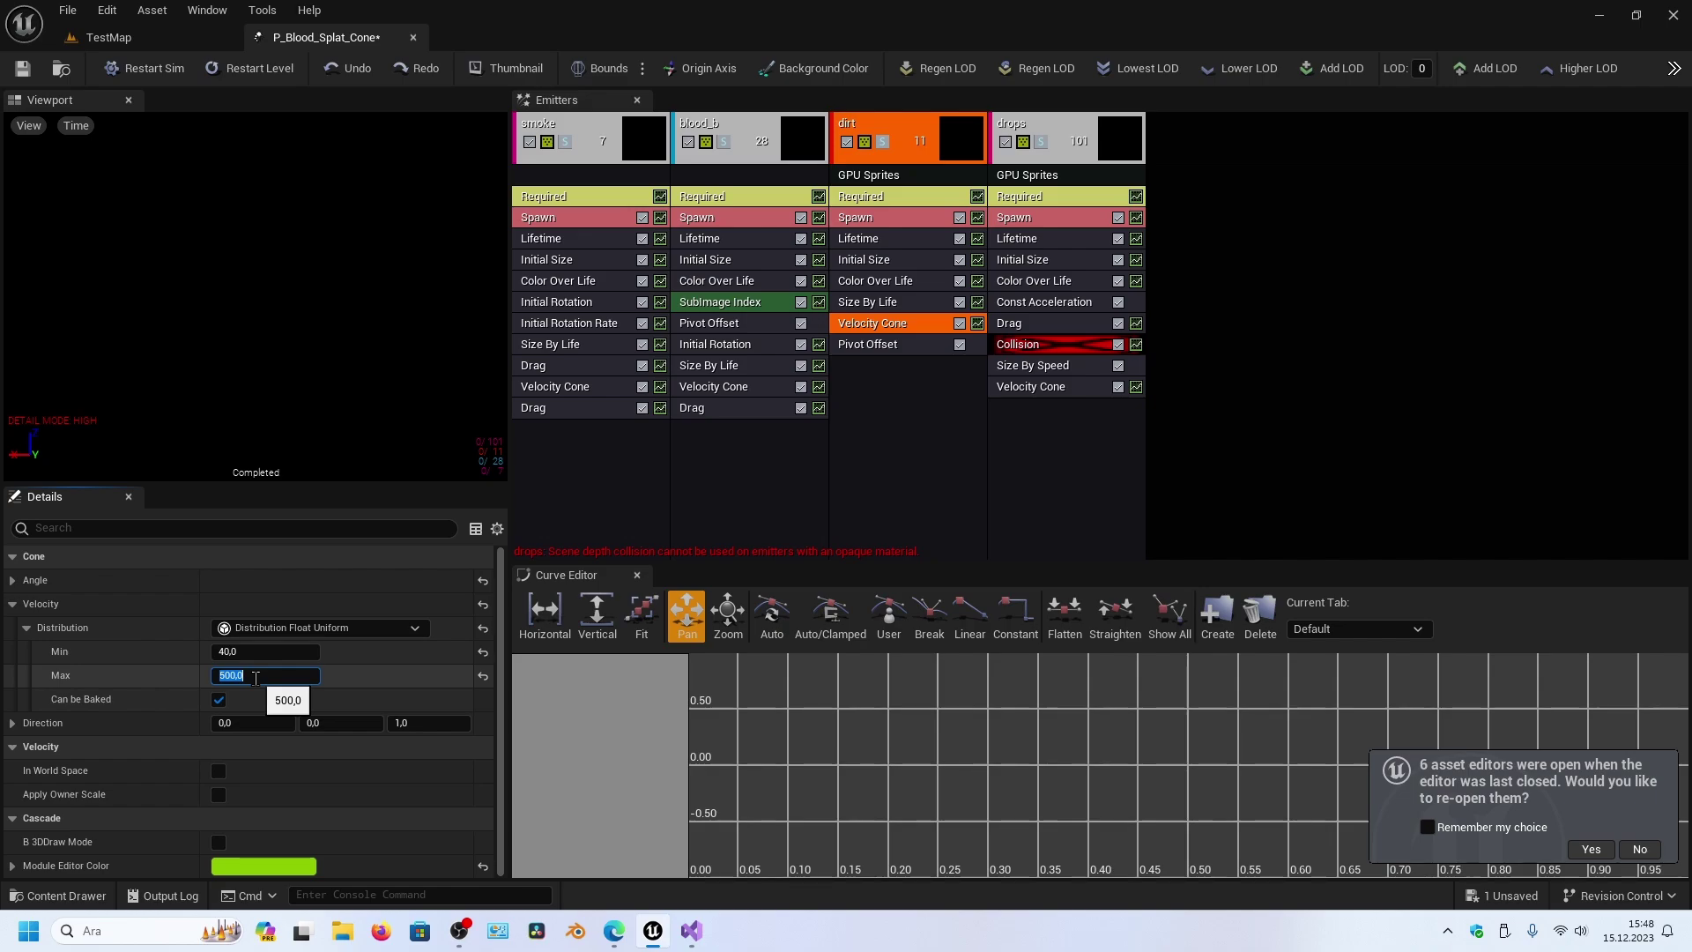
- Review the smoke, blood_b, dirt and drops emitter settings, then close the editor and launch vfx_project
click(573, 132)
click(344, 582)
click(435, 610)
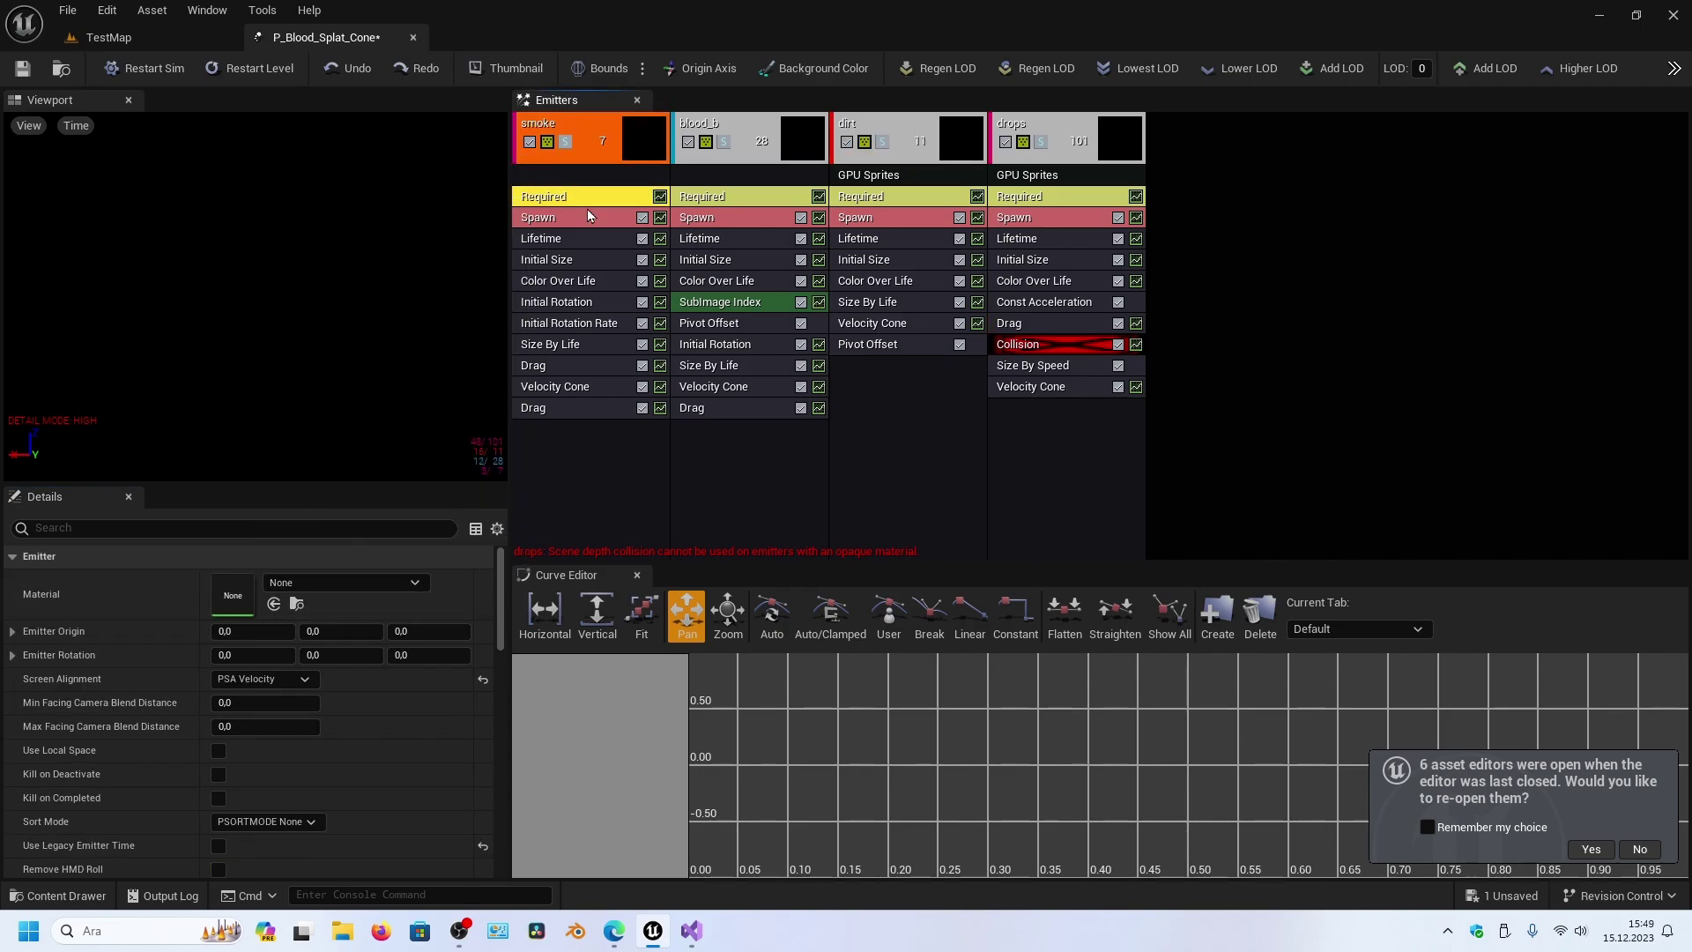
click(765, 201)
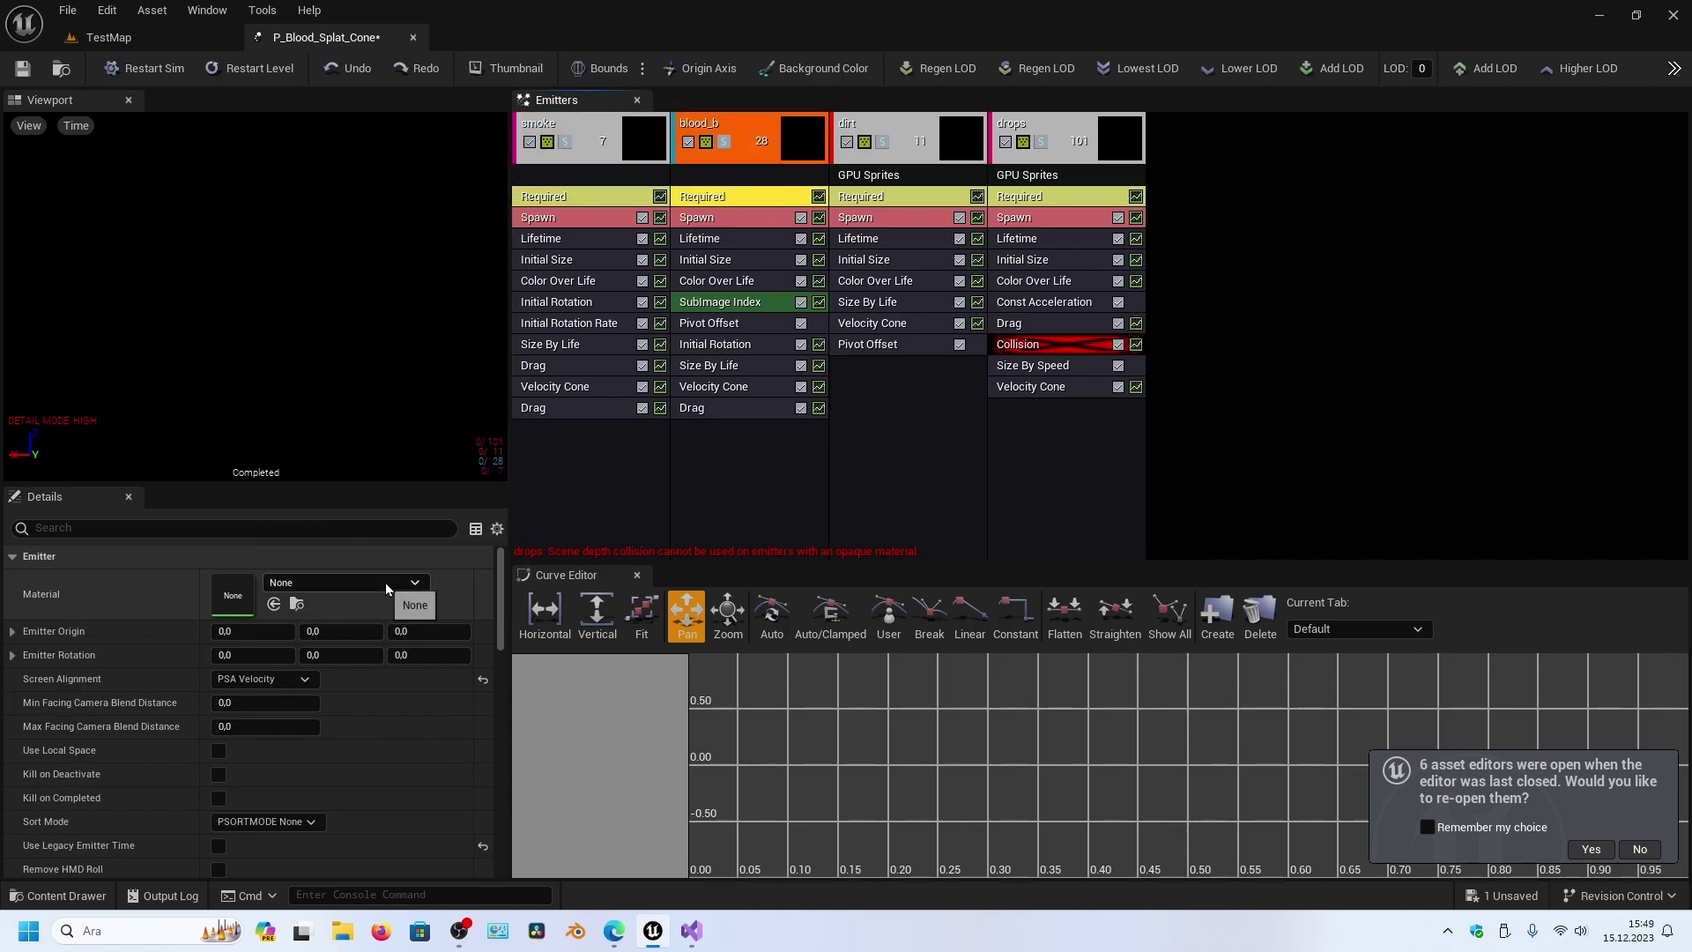
click(881, 196)
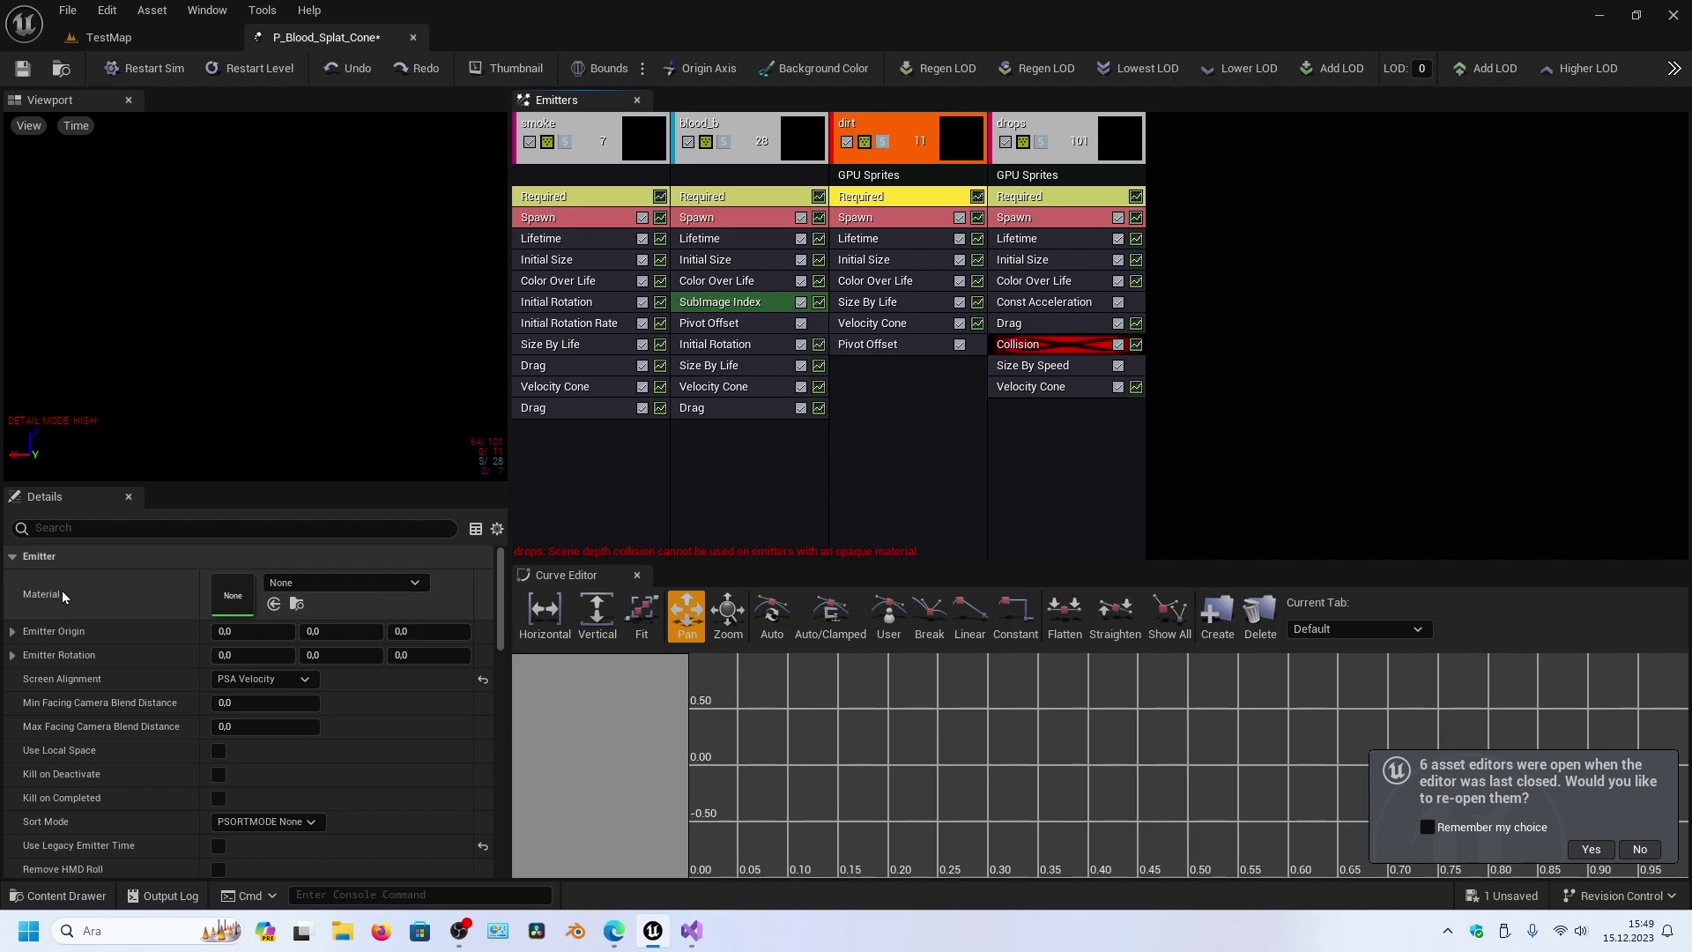
click(1068, 204)
click(581, 201)
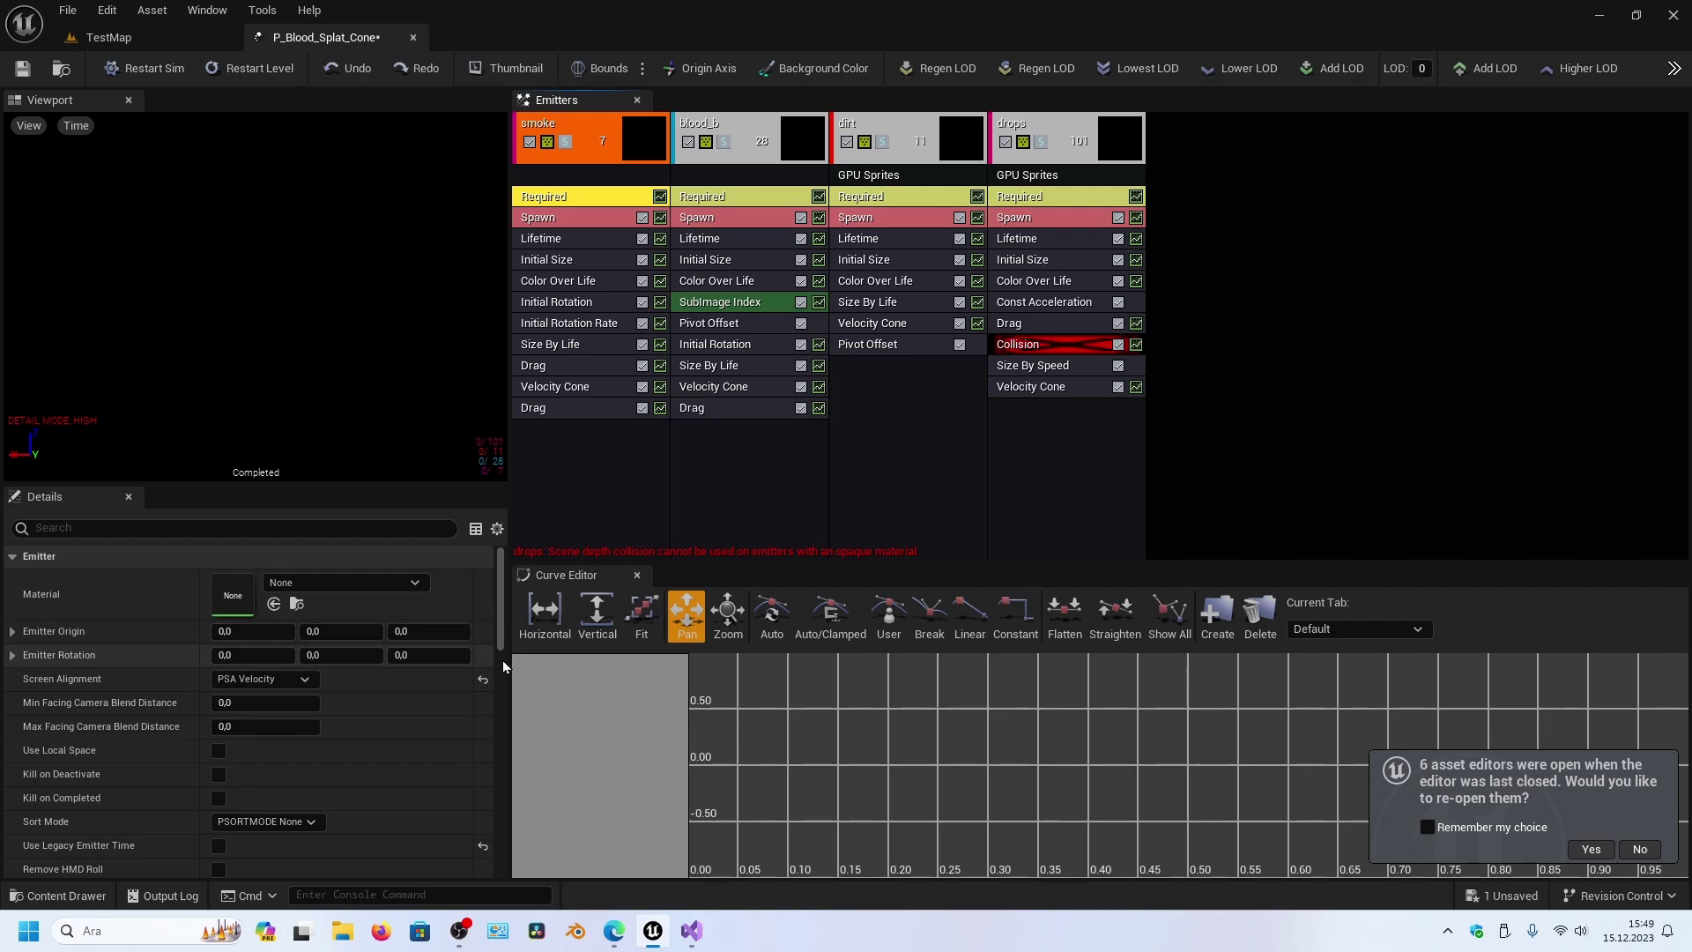
click(1672, 16)
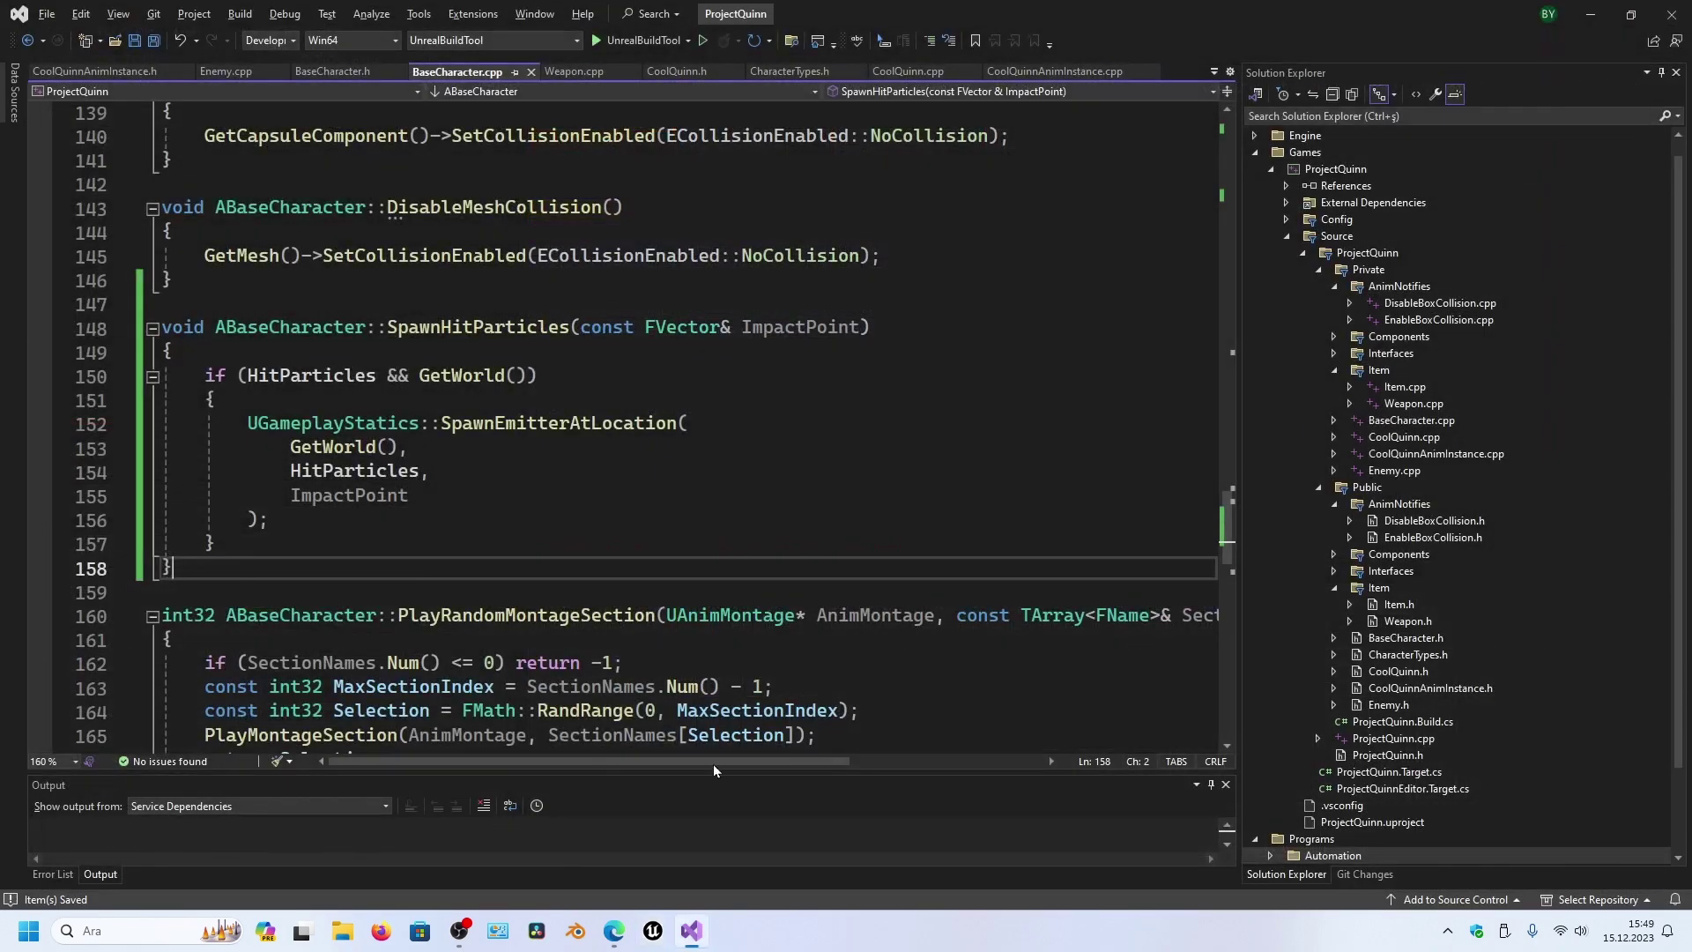
click(653, 933)
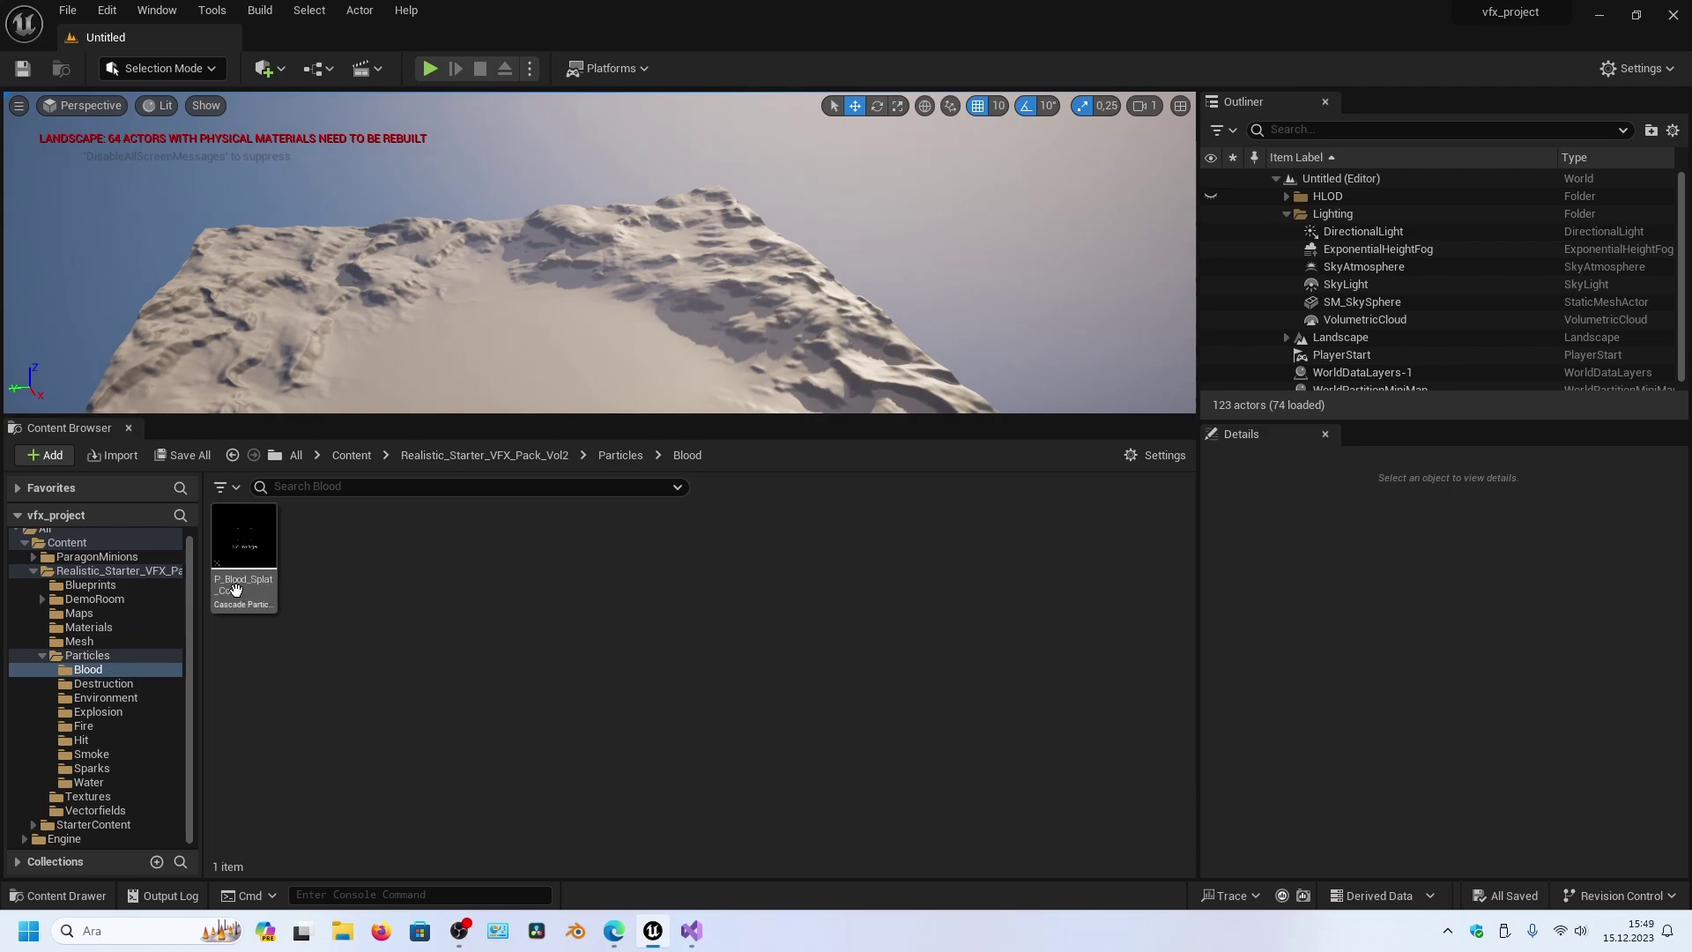
- Start migrating P_Blood_Splat_Cone, keeping the particle system, Engine content, materials and textures selected
right_click(235, 589)
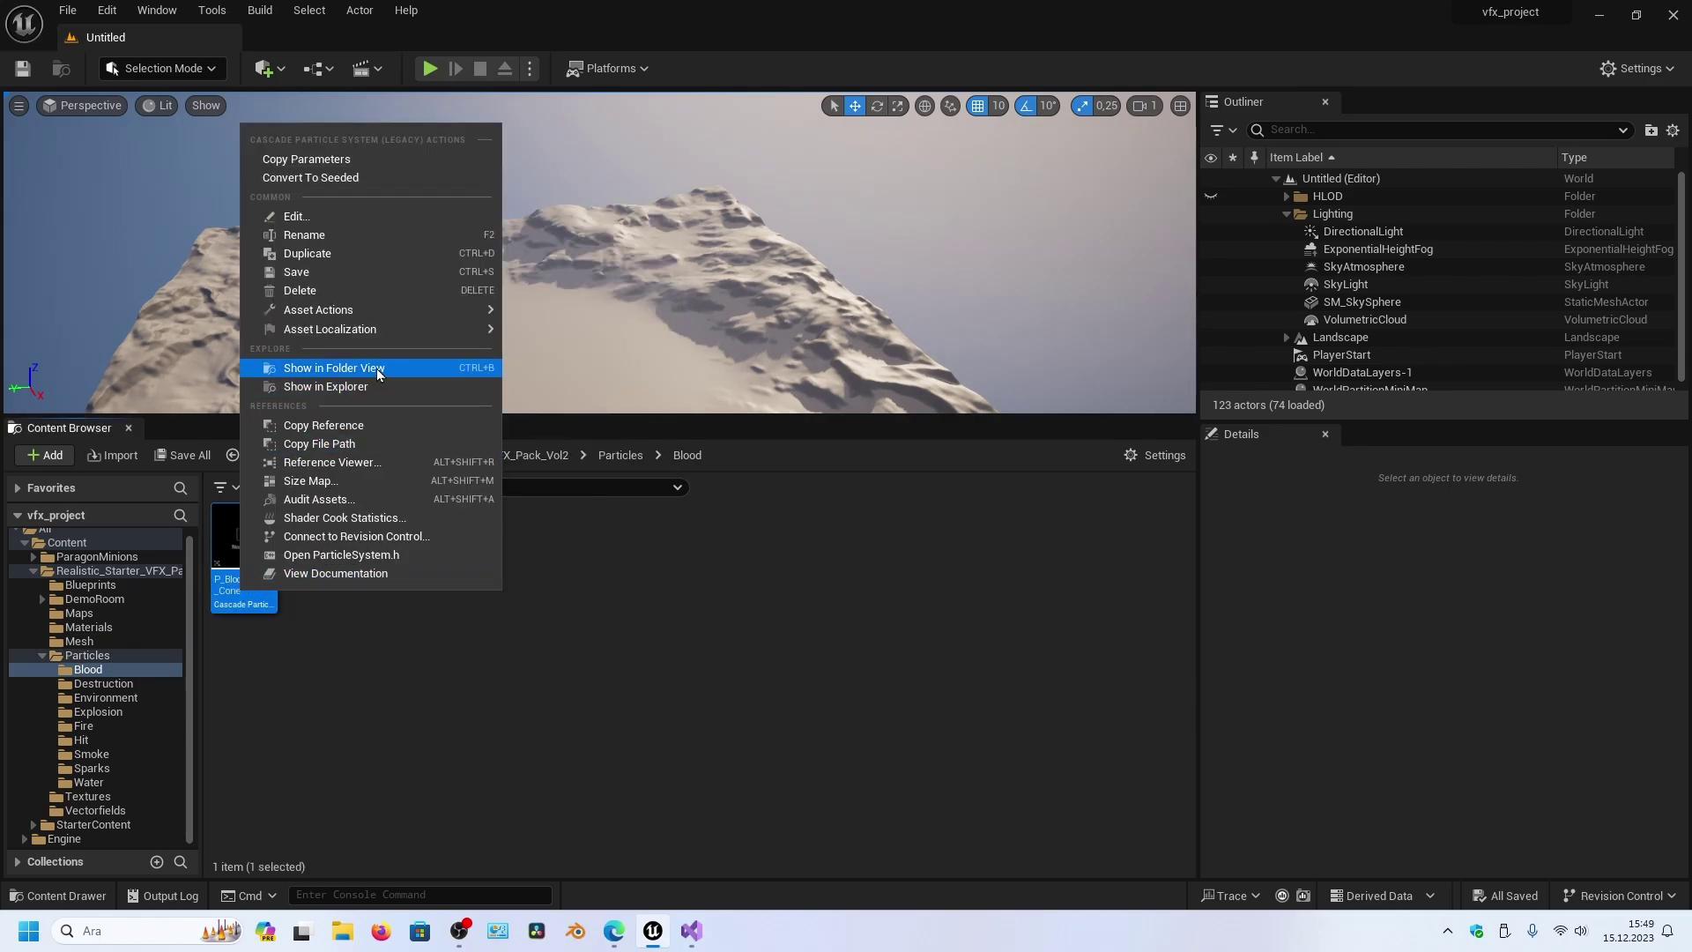
mouse_move(414, 309)
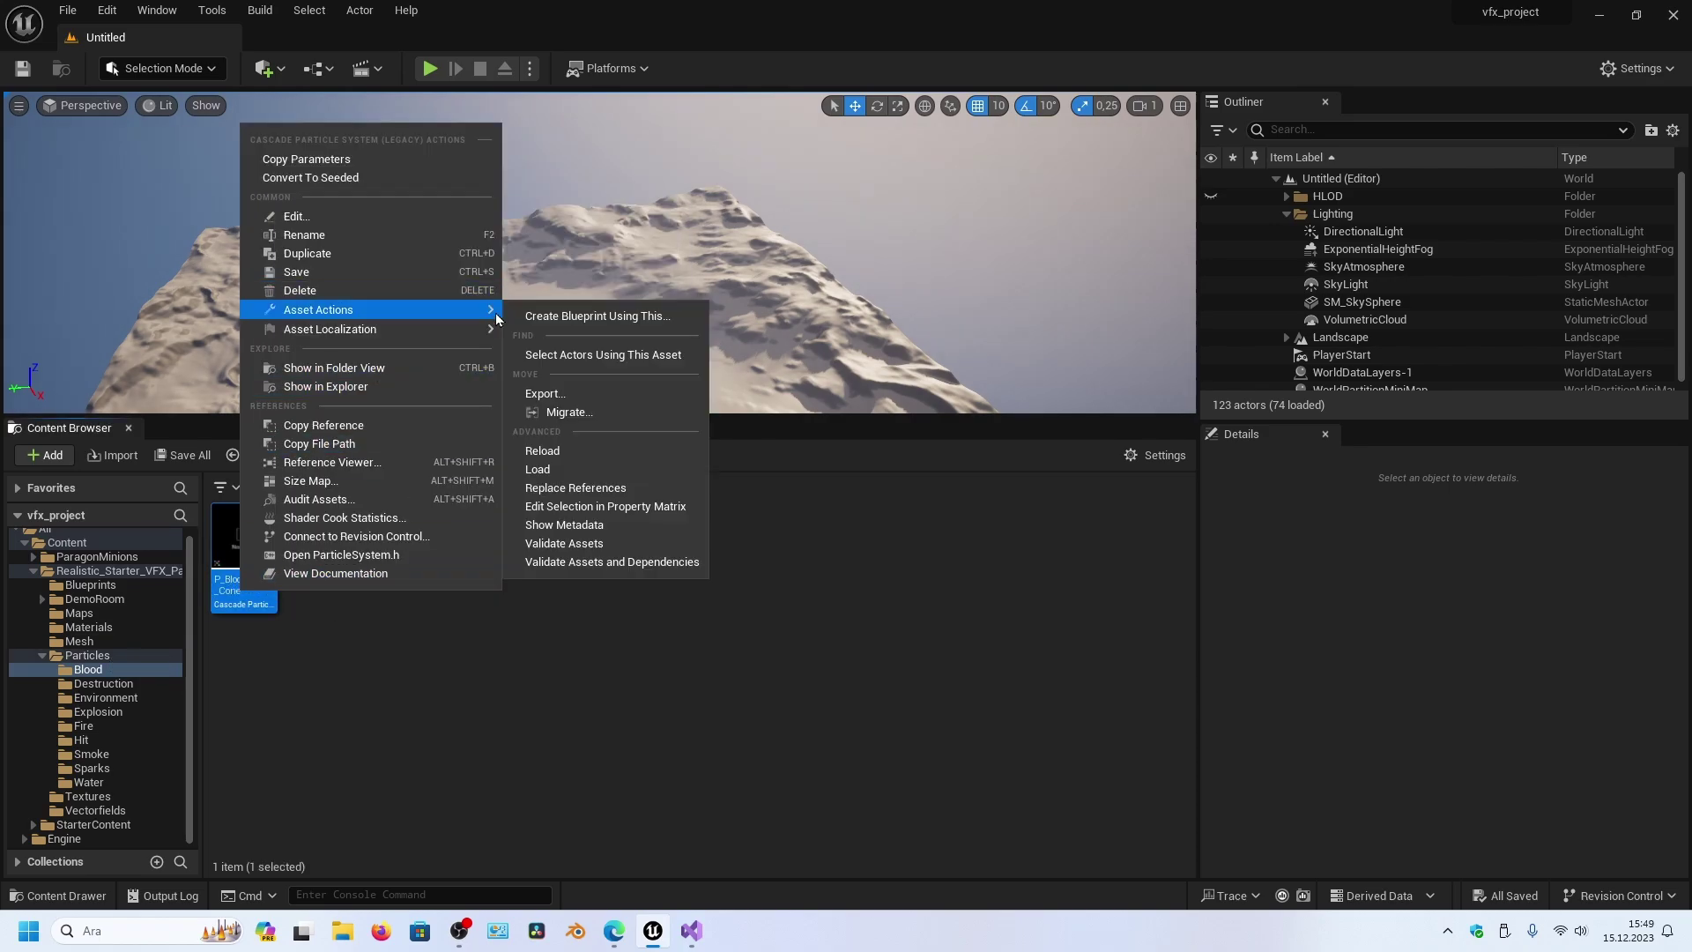
click(590, 417)
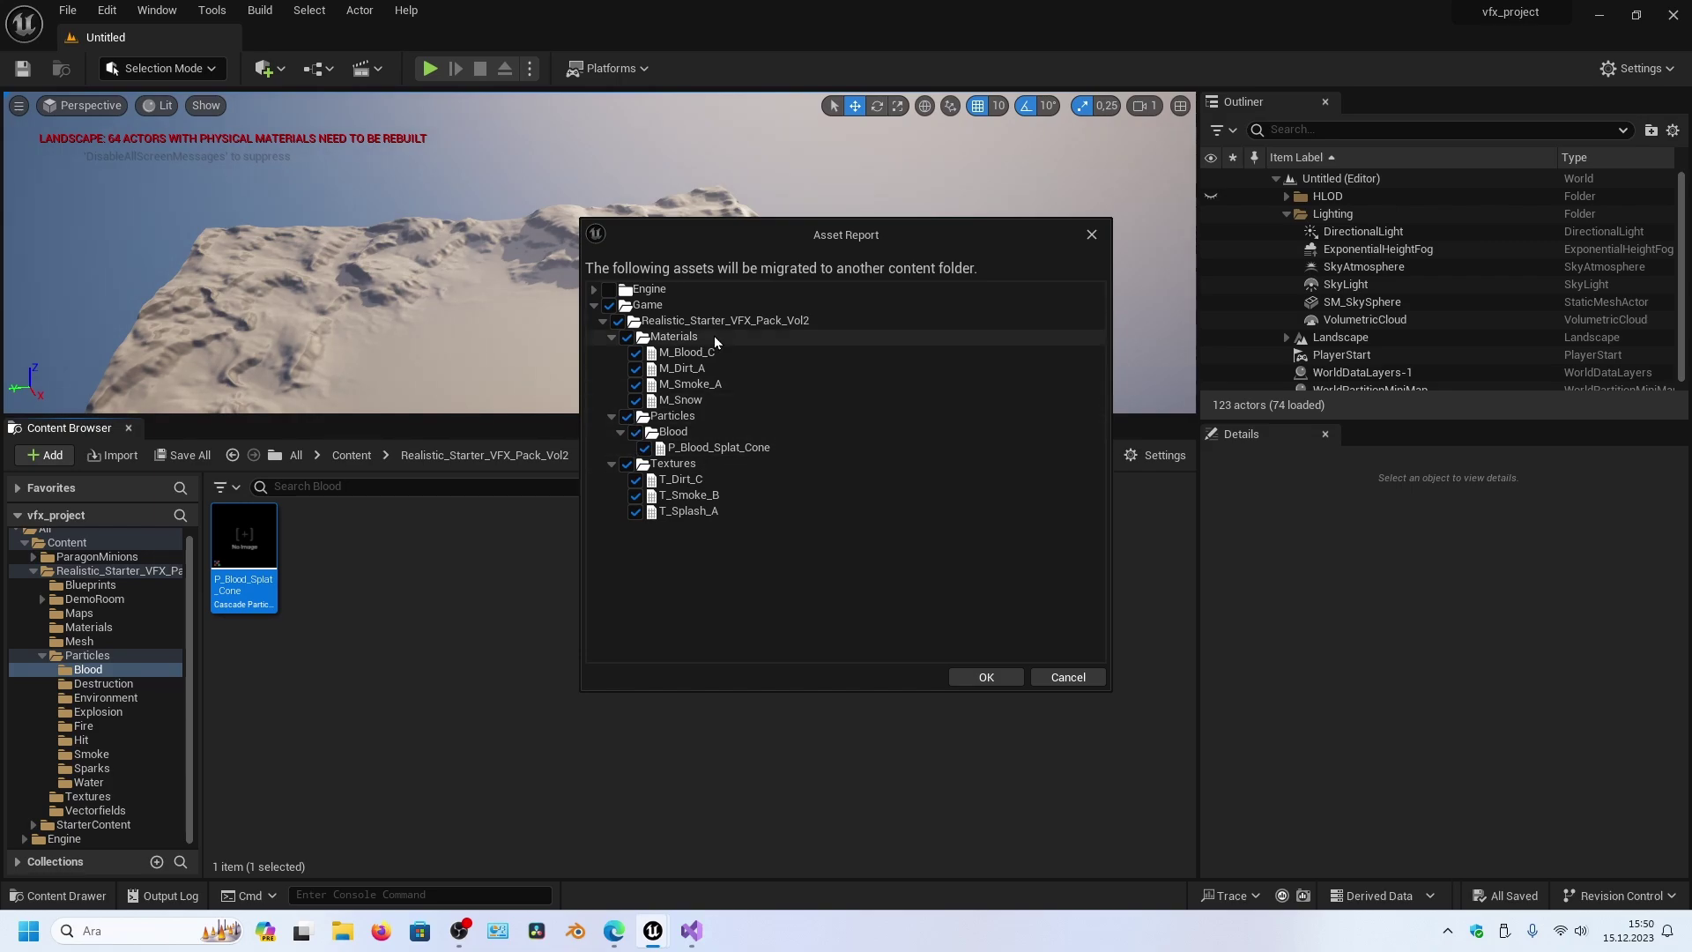
click(609, 305)
click(636, 433)
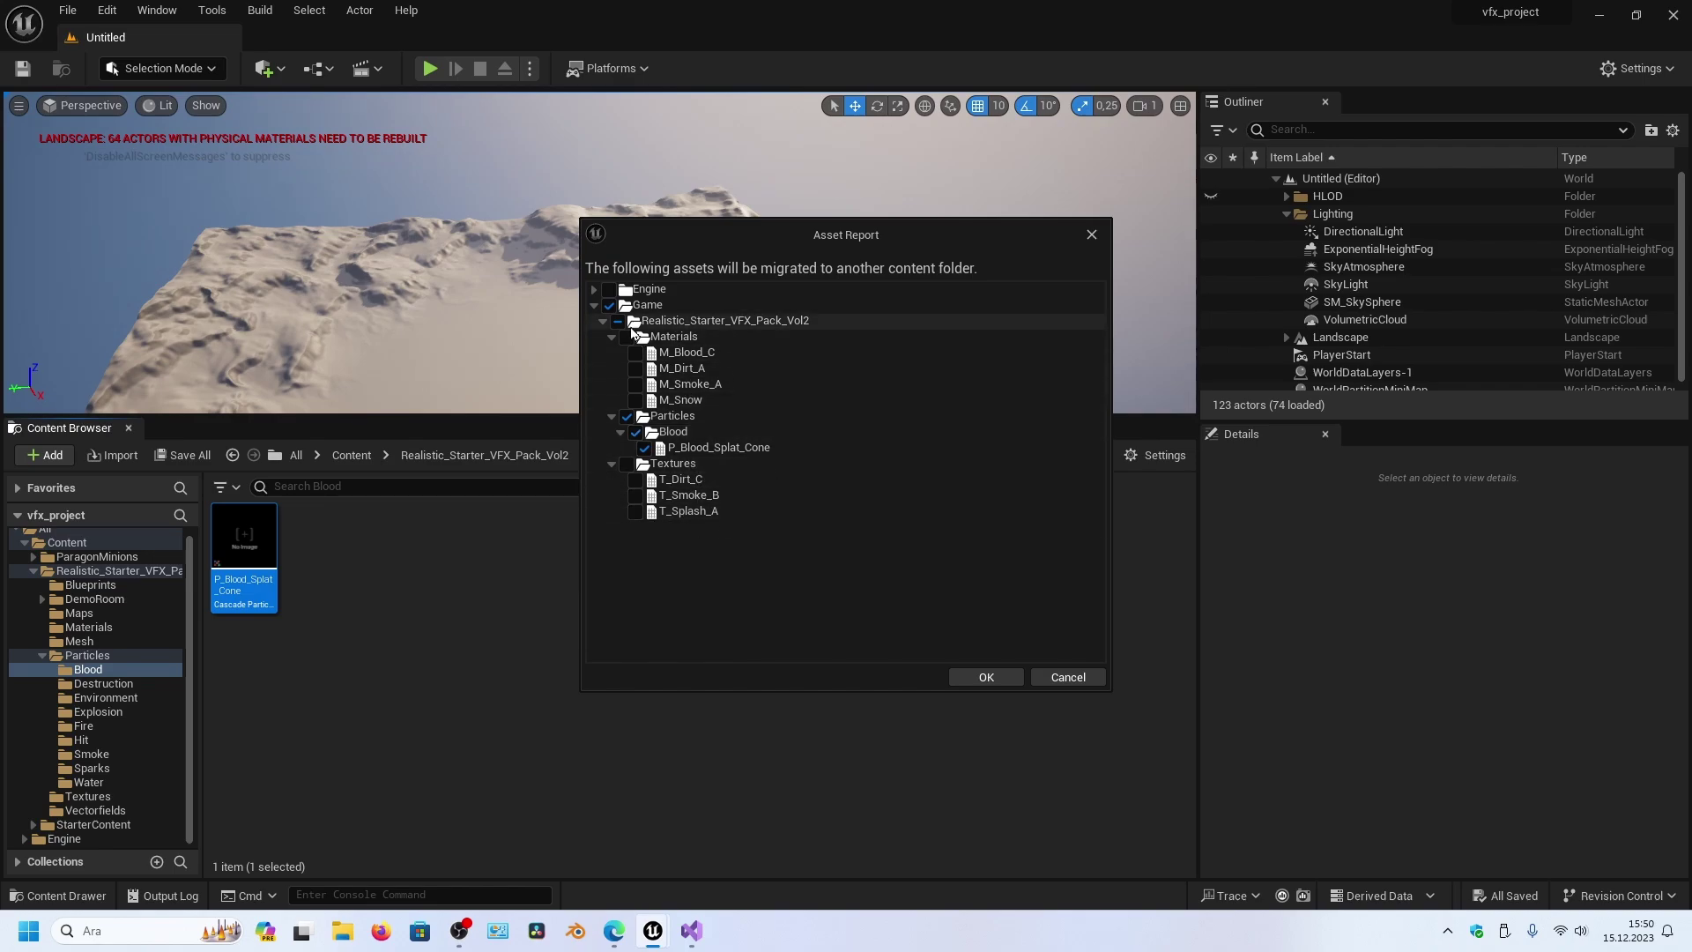
click(609, 290)
click(626, 338)
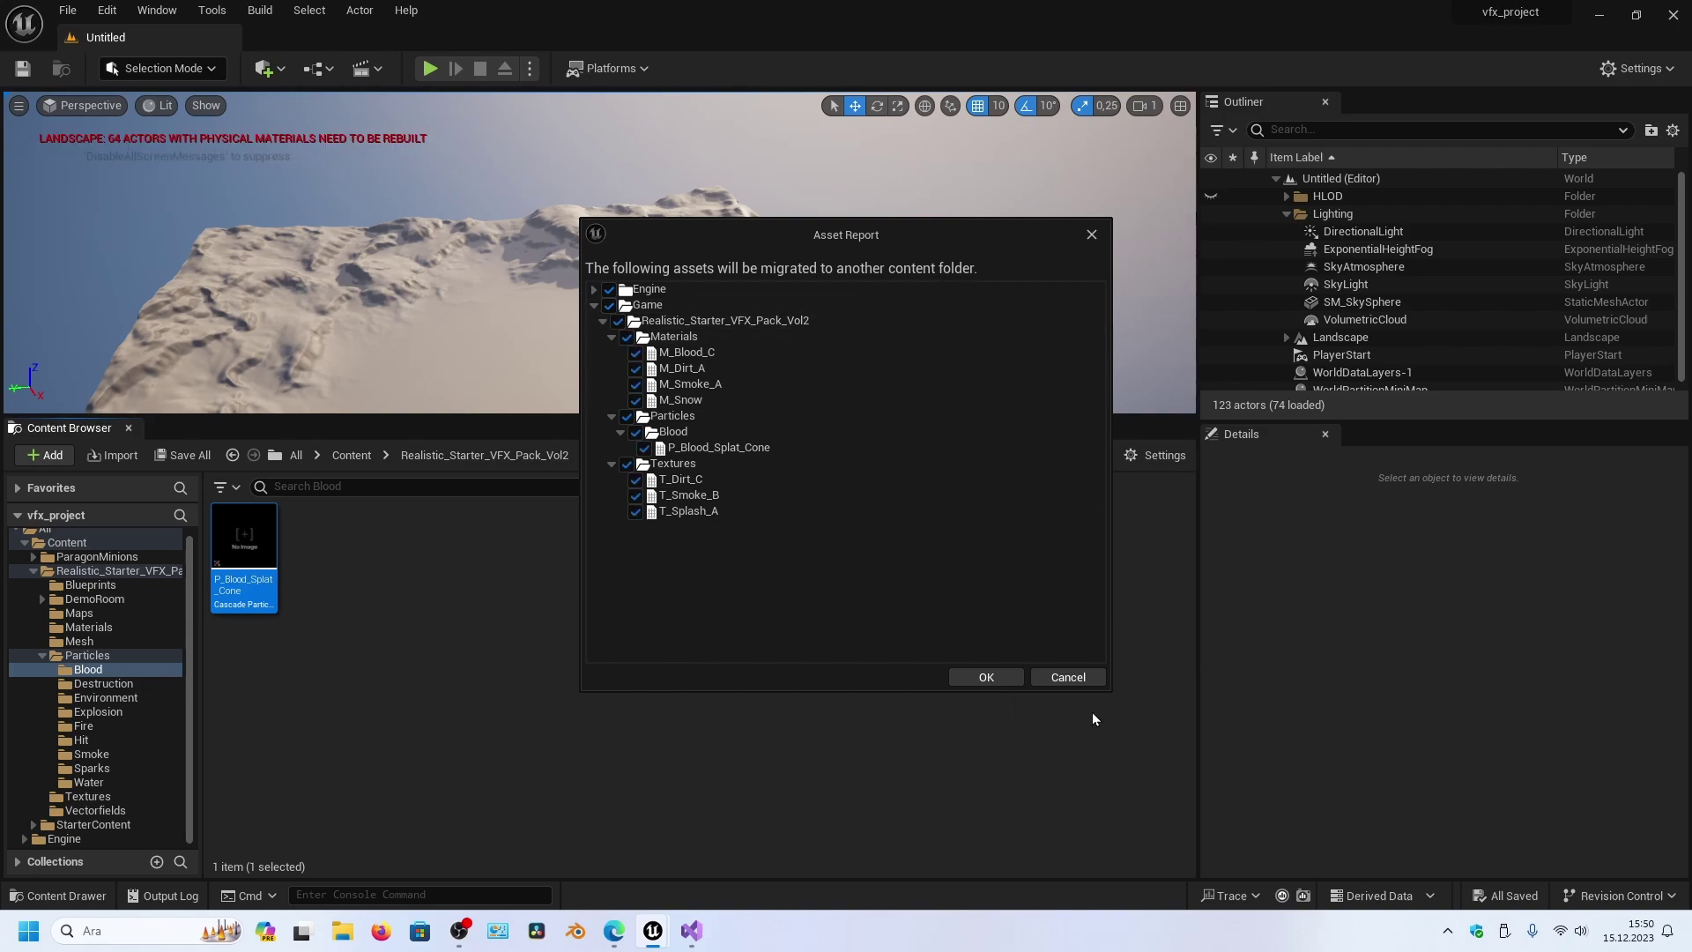
key(Return)
- Choose Desktop/ProjectQuinn/Content as the destination and overwrite the existing asset
click(76, 179)
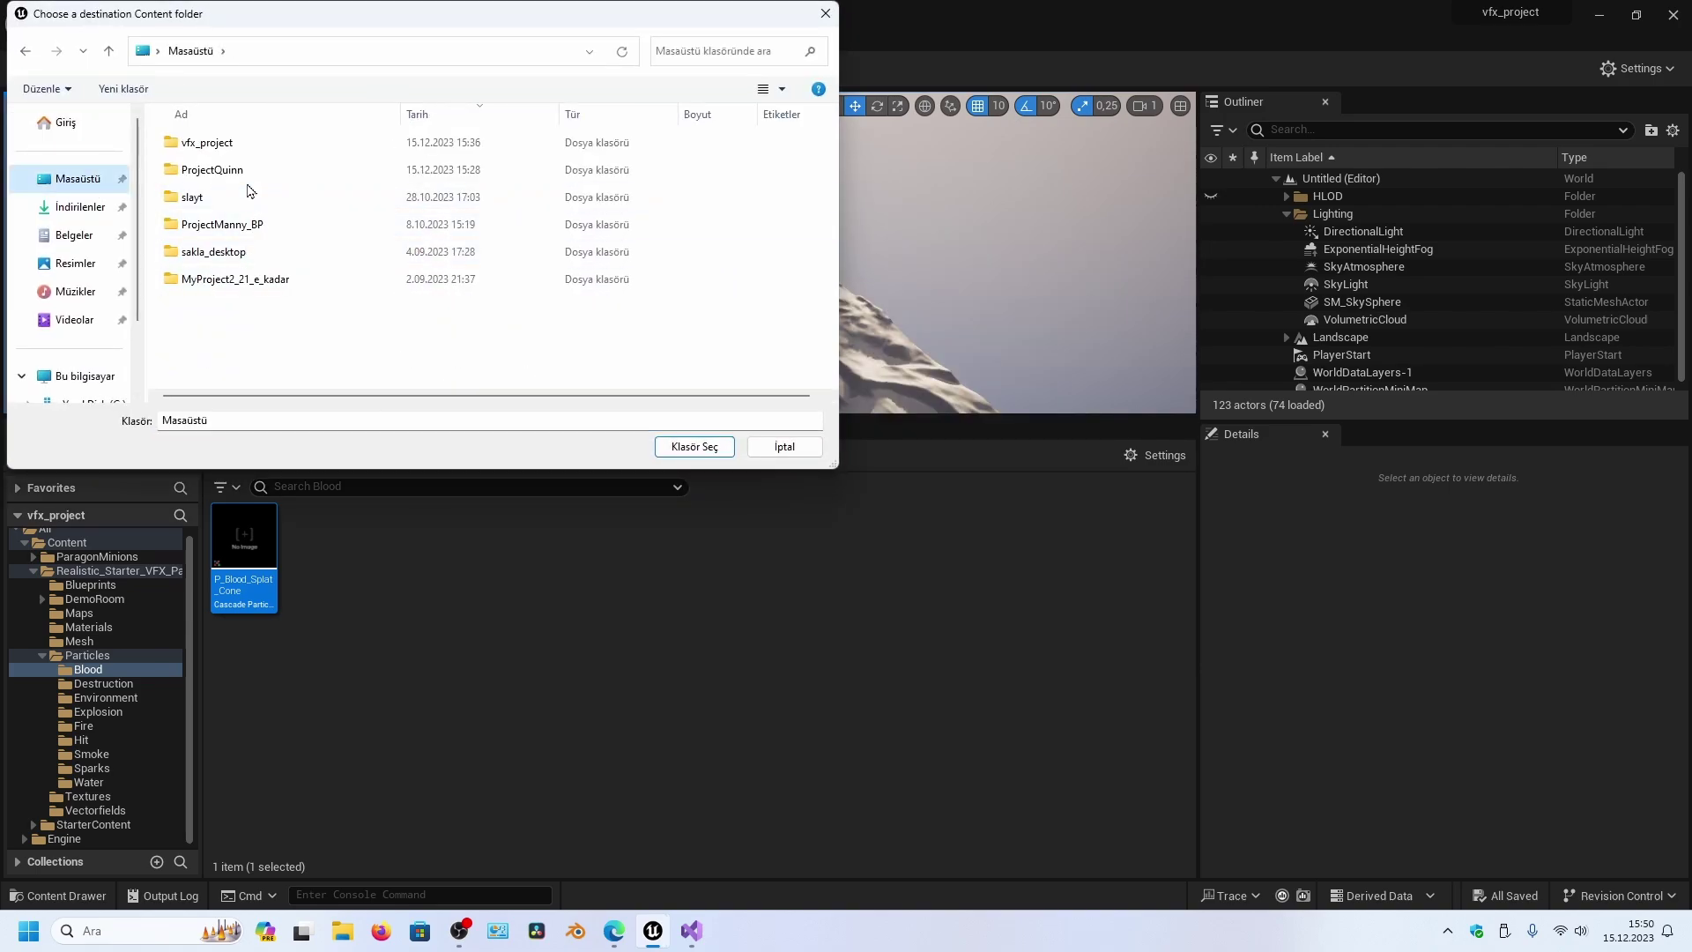
double_click(244, 171)
click(236, 227)
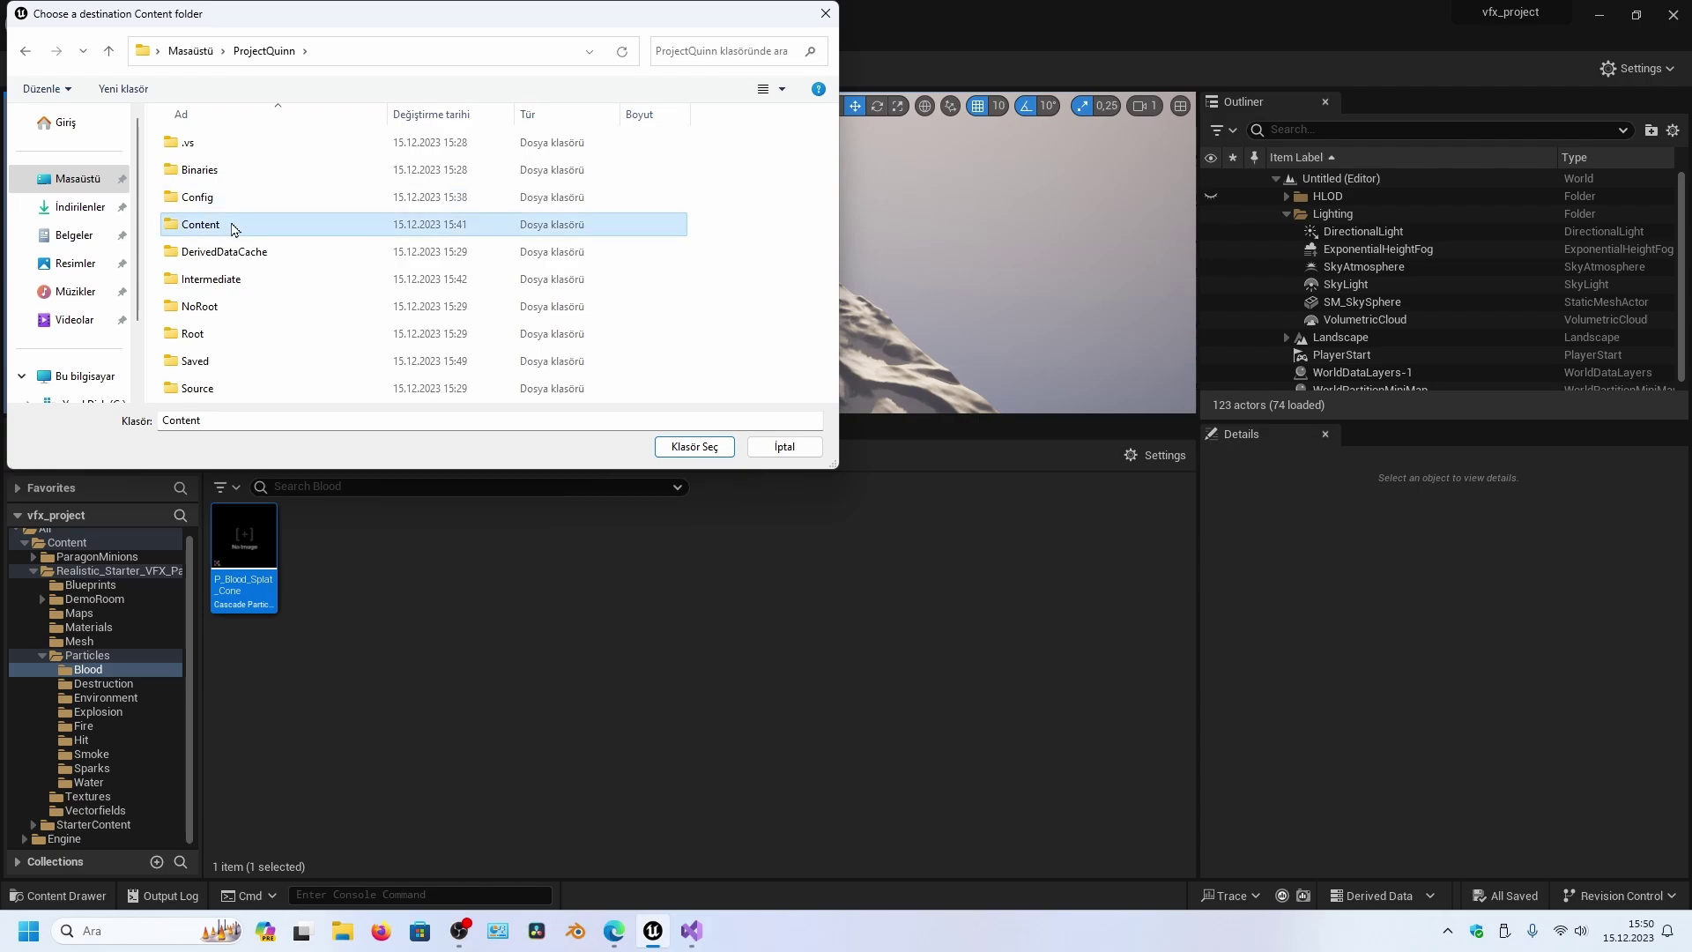
click(695, 447)
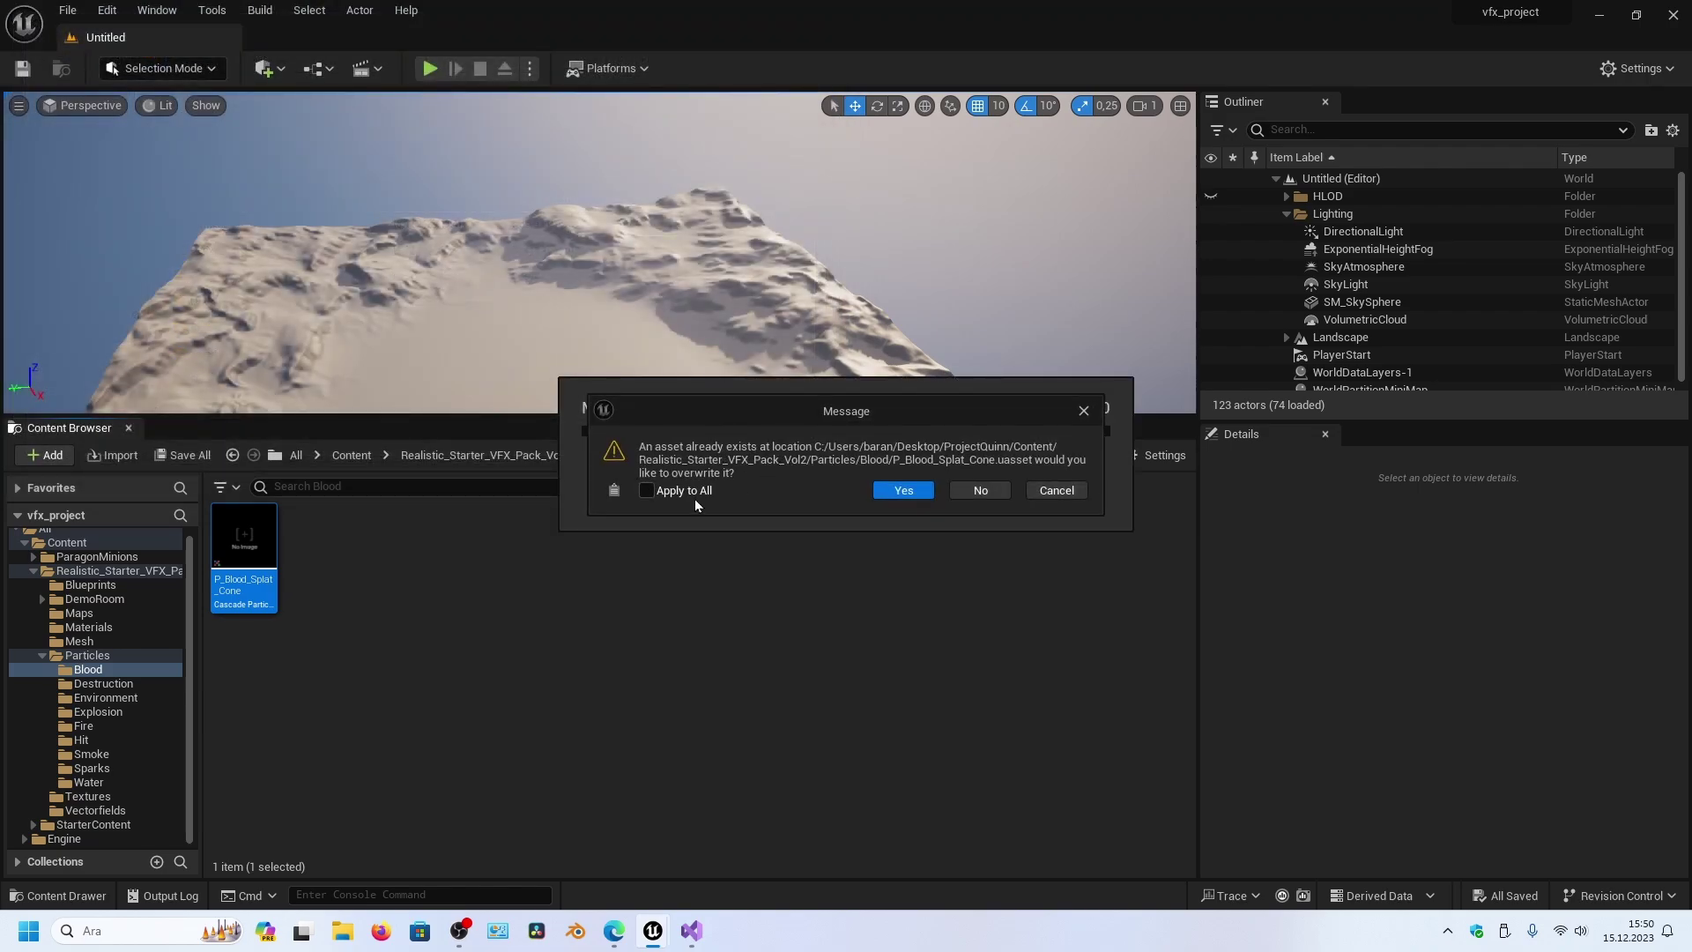
click(906, 493)
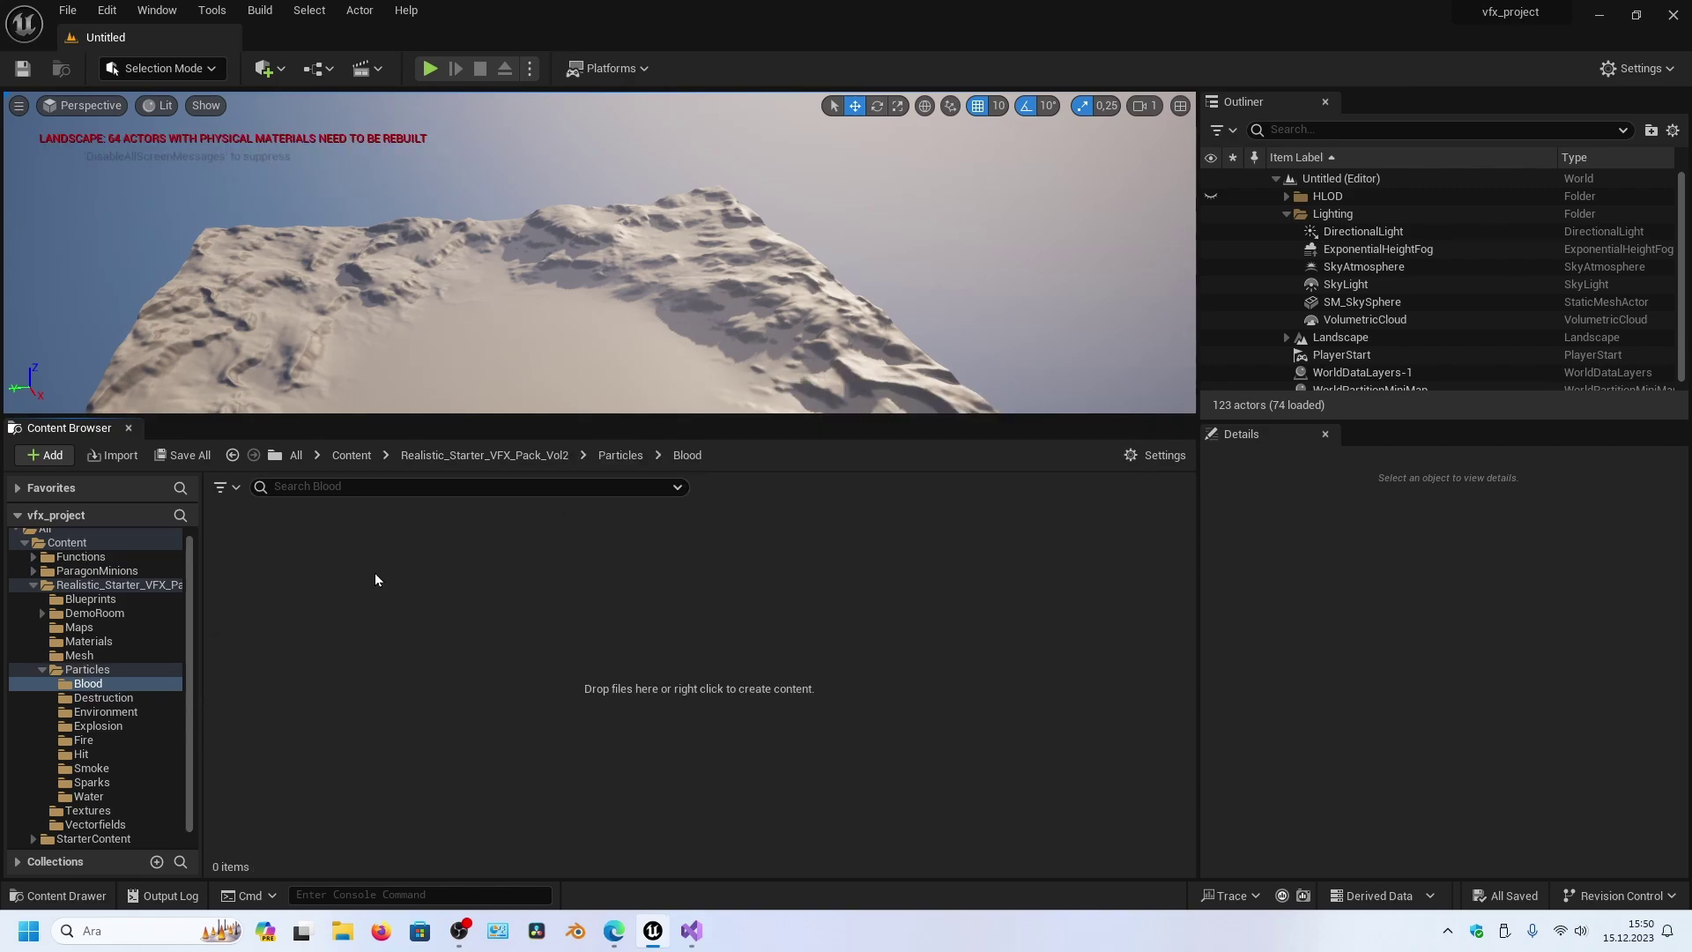
- Expand ParagonMinions > FX > Particles > Buffs > Buff_Black in the Content Browser tree
click(108, 698)
click(88, 684)
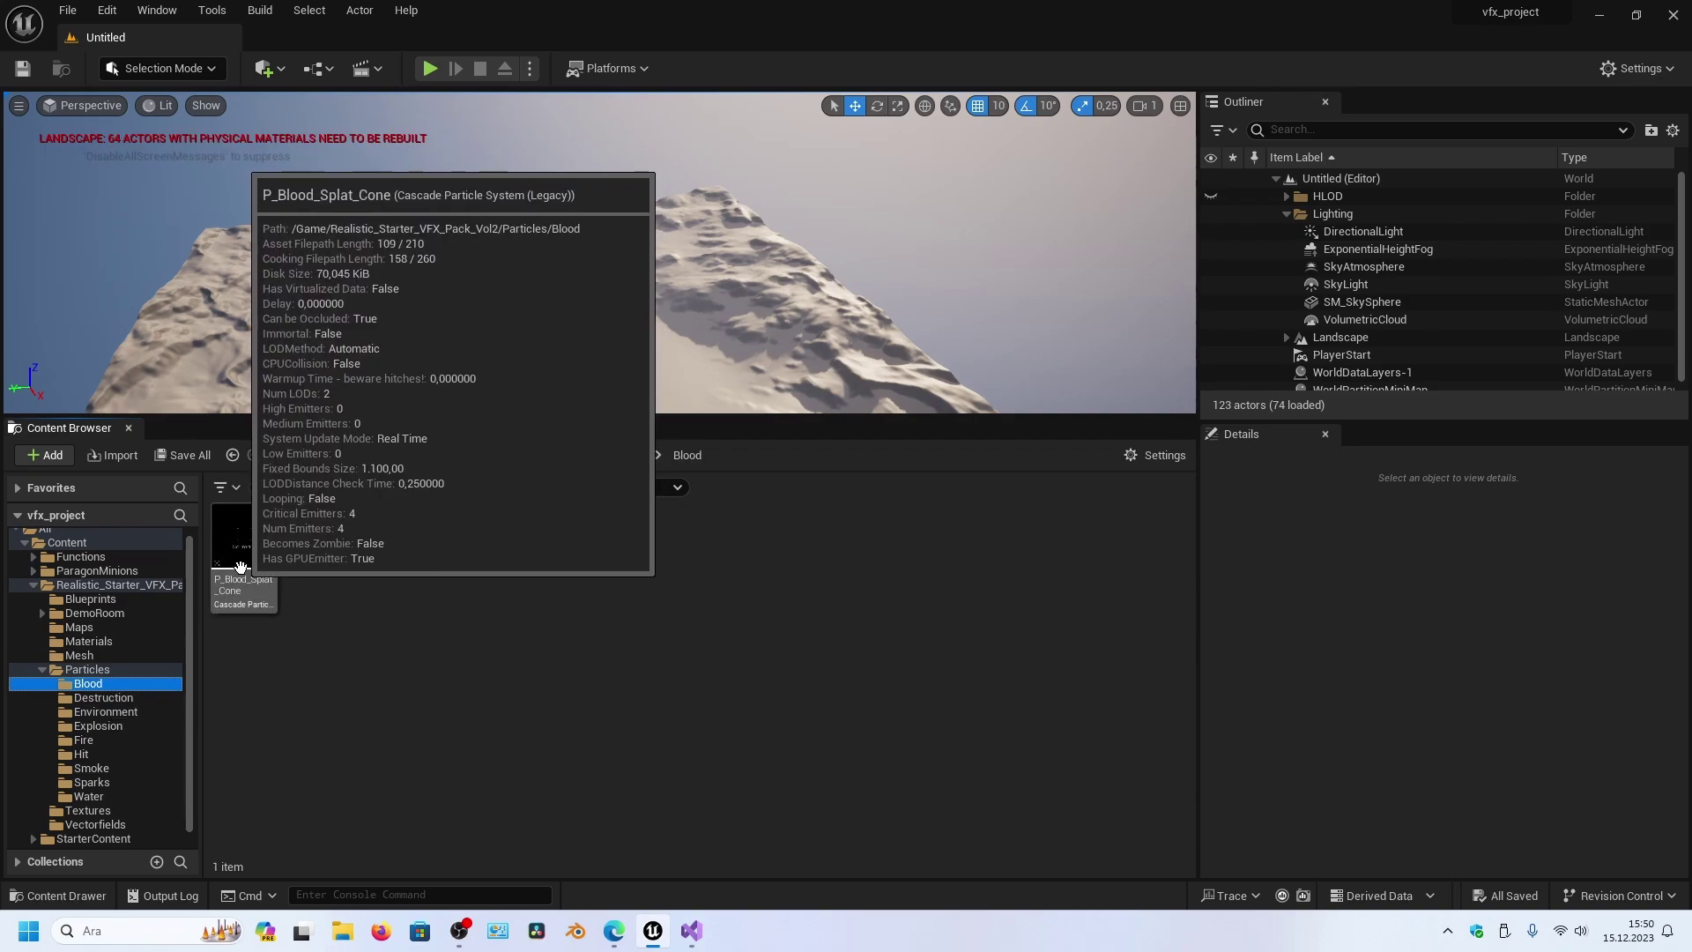
scroll(106, 692, up, 1)
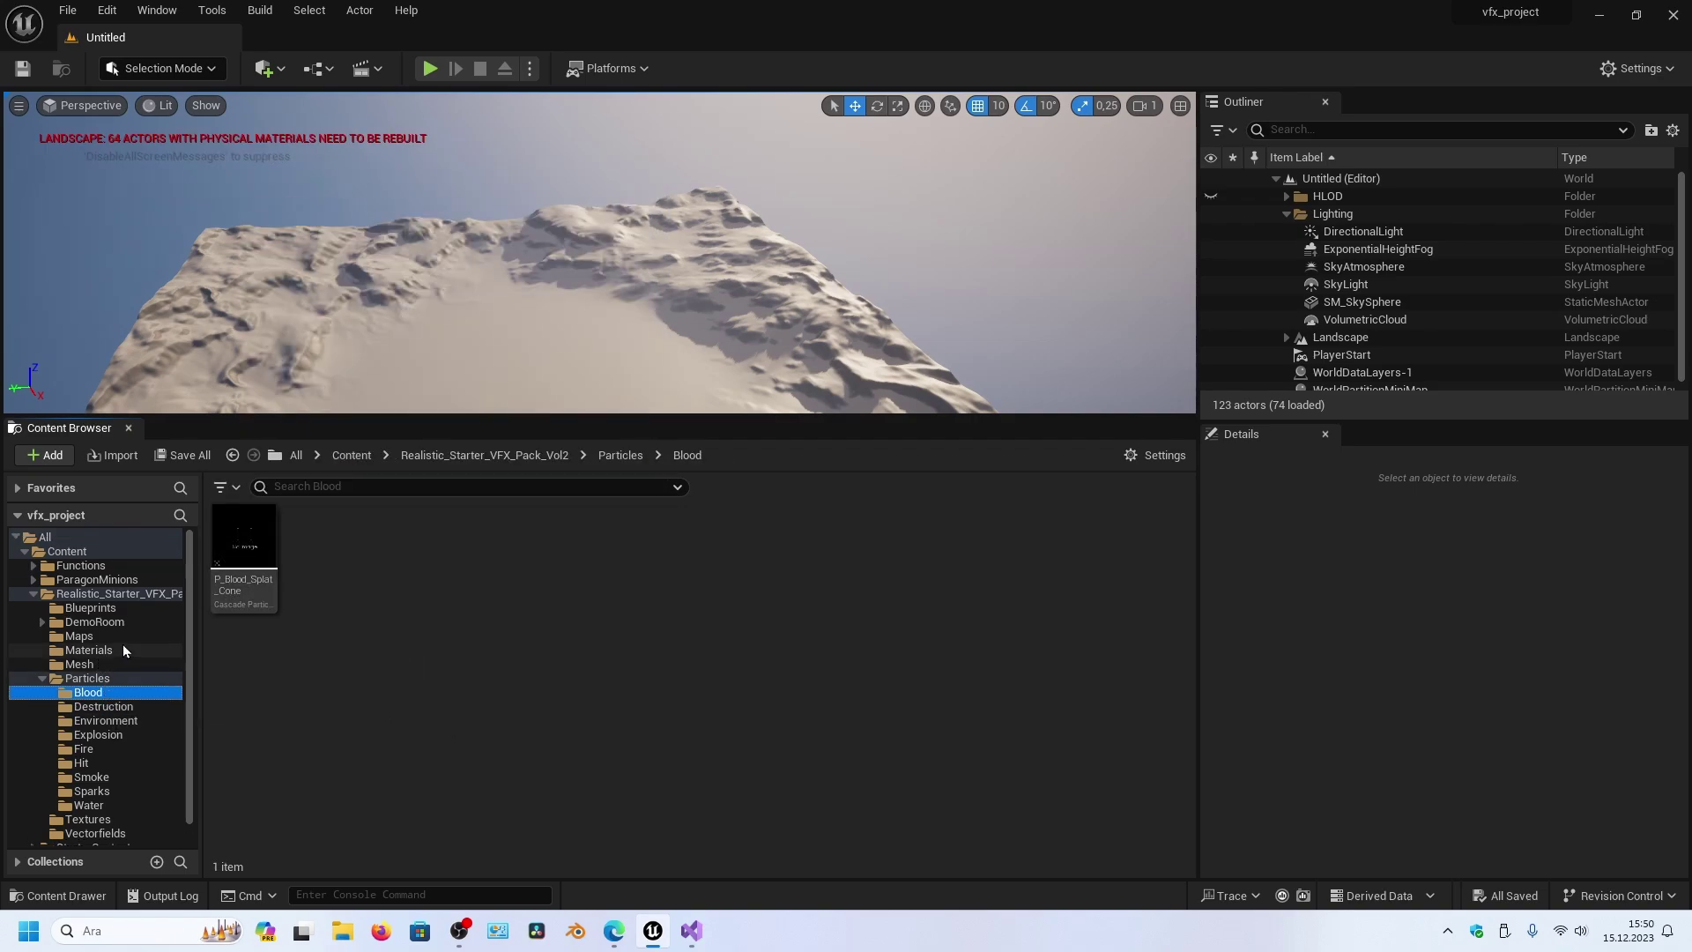
click(34, 579)
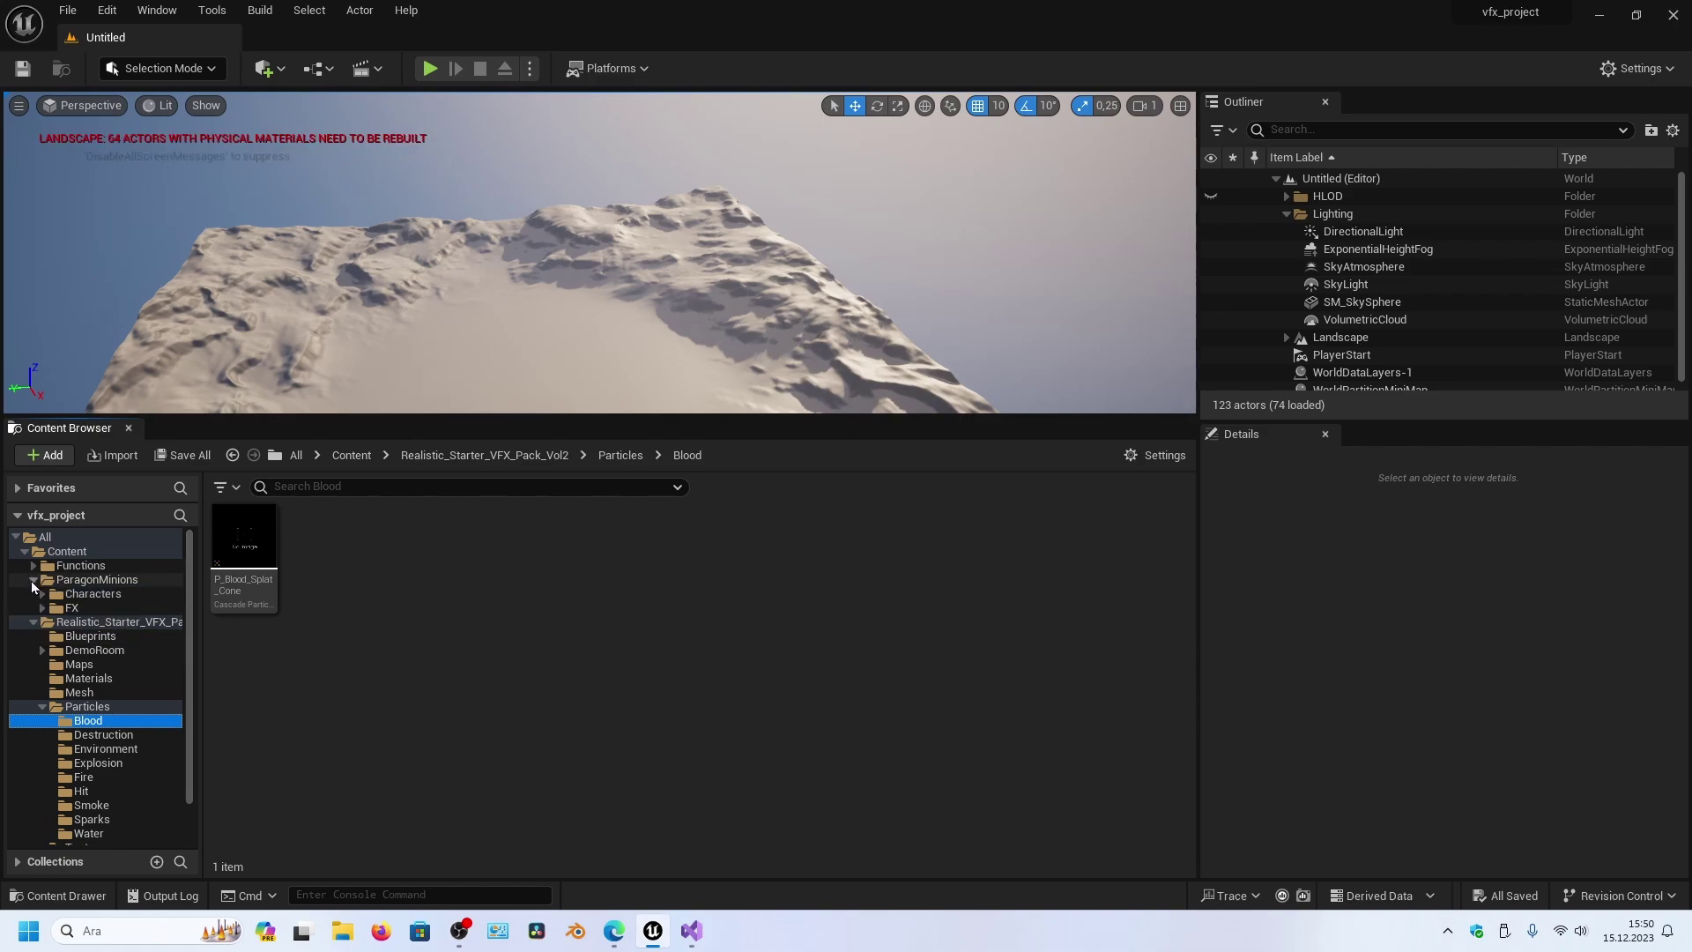
click(43, 607)
click(113, 665)
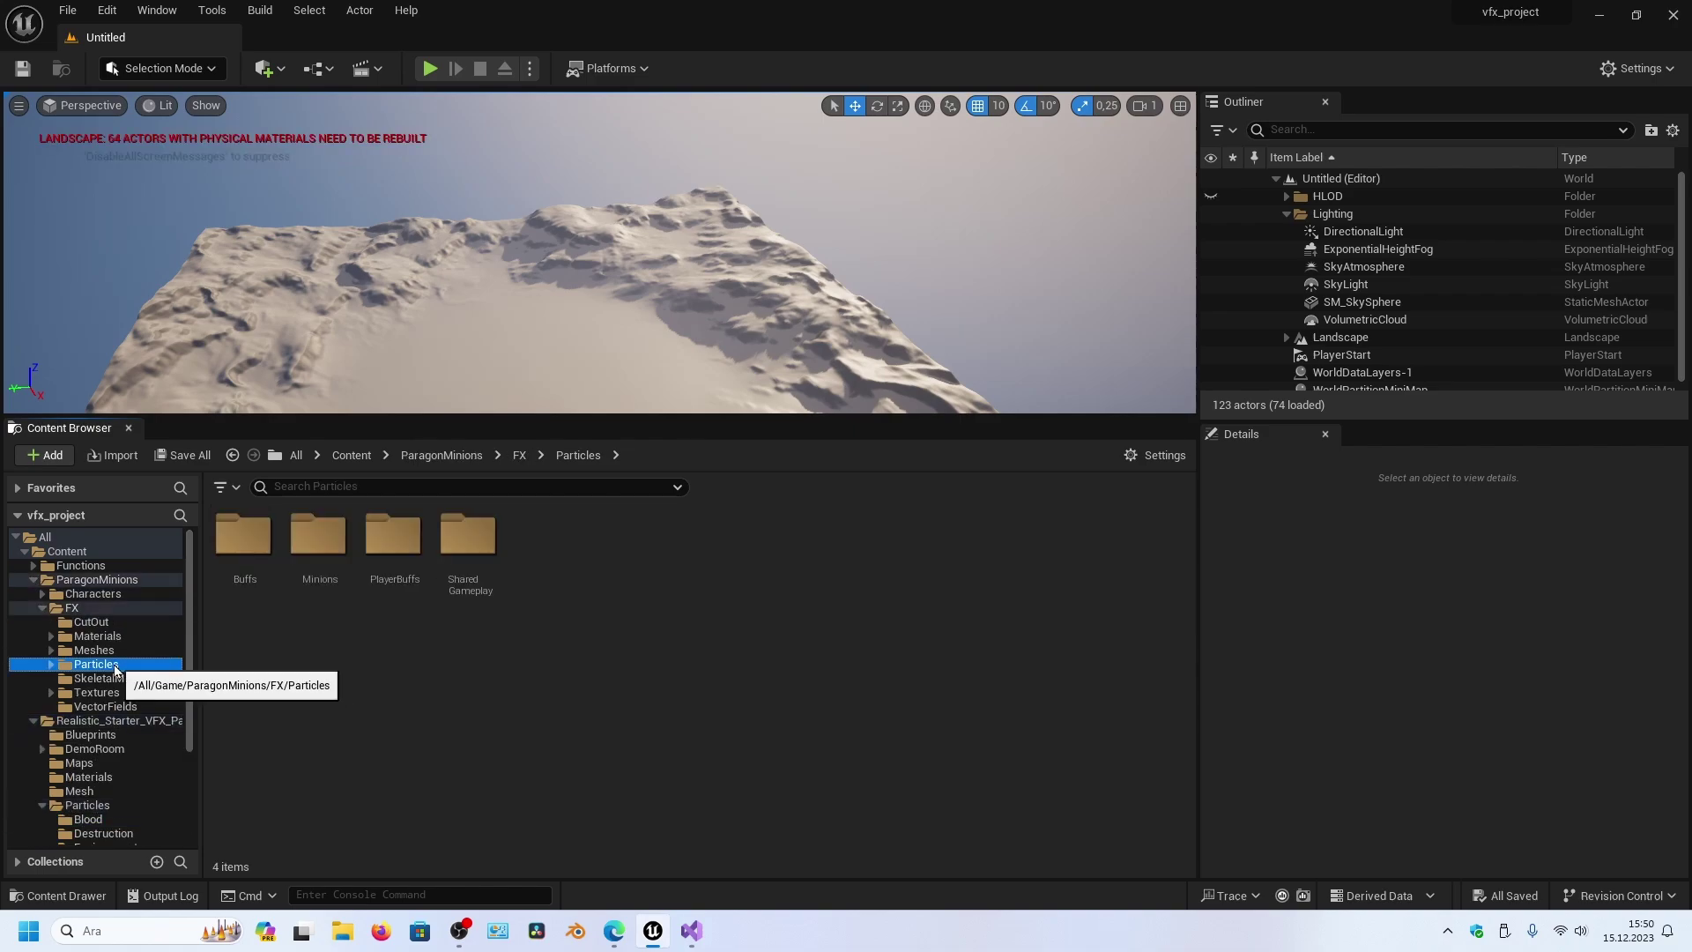
click(51, 663)
click(59, 678)
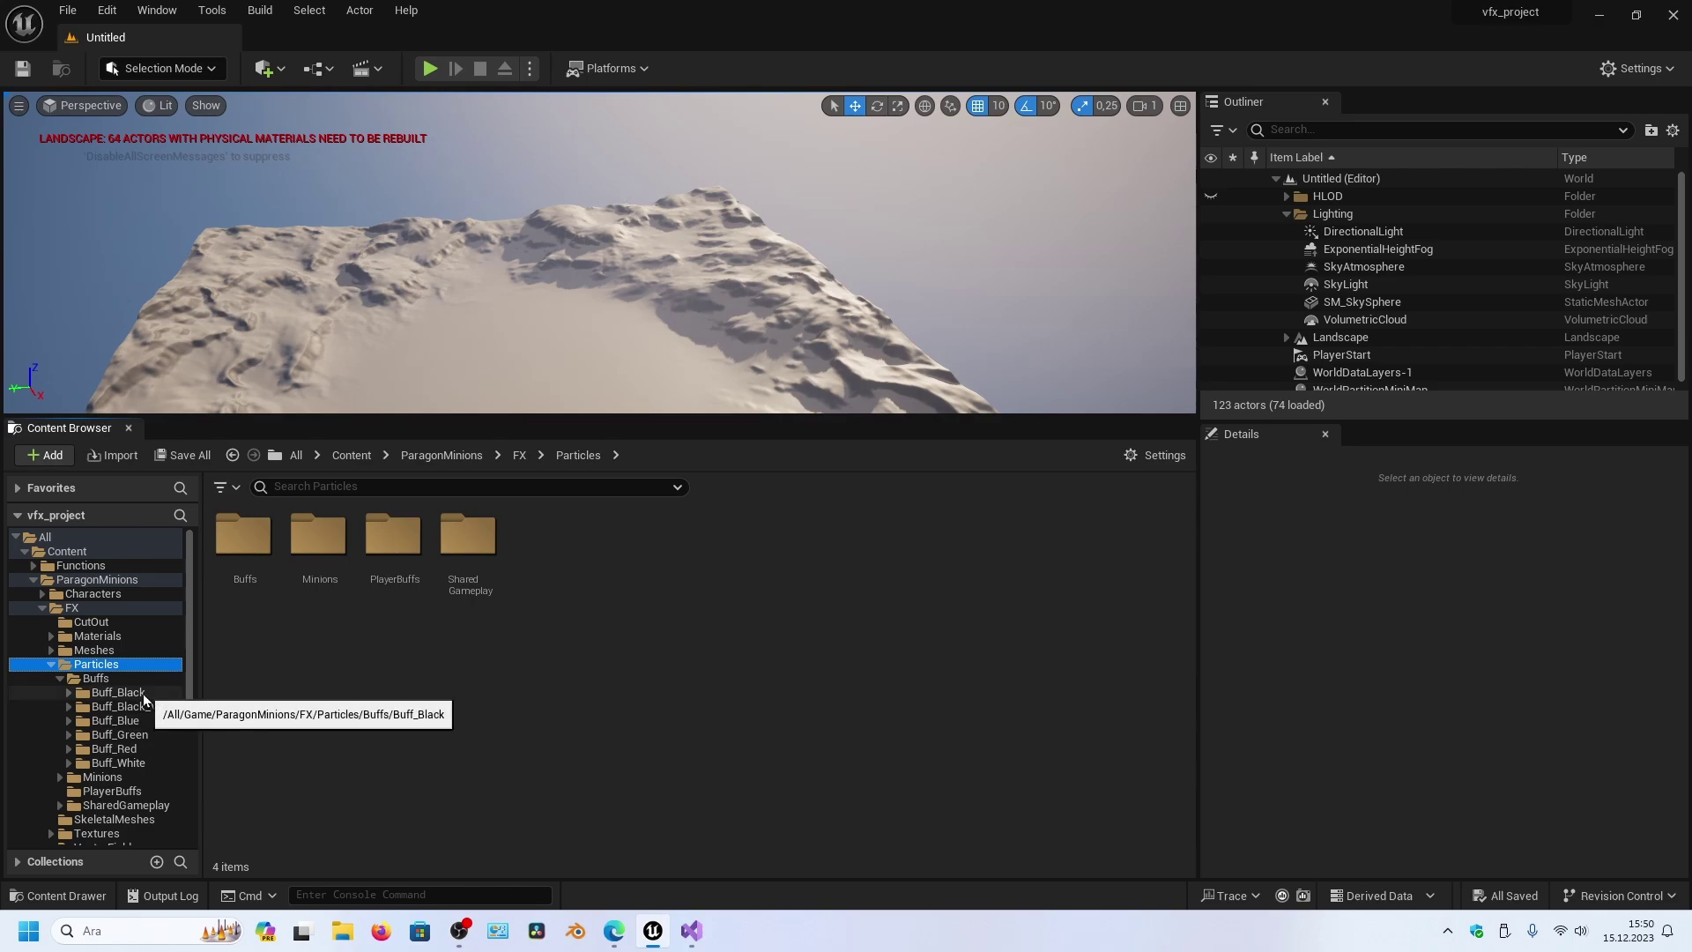
click(111, 693)
click(69, 692)
click(110, 722)
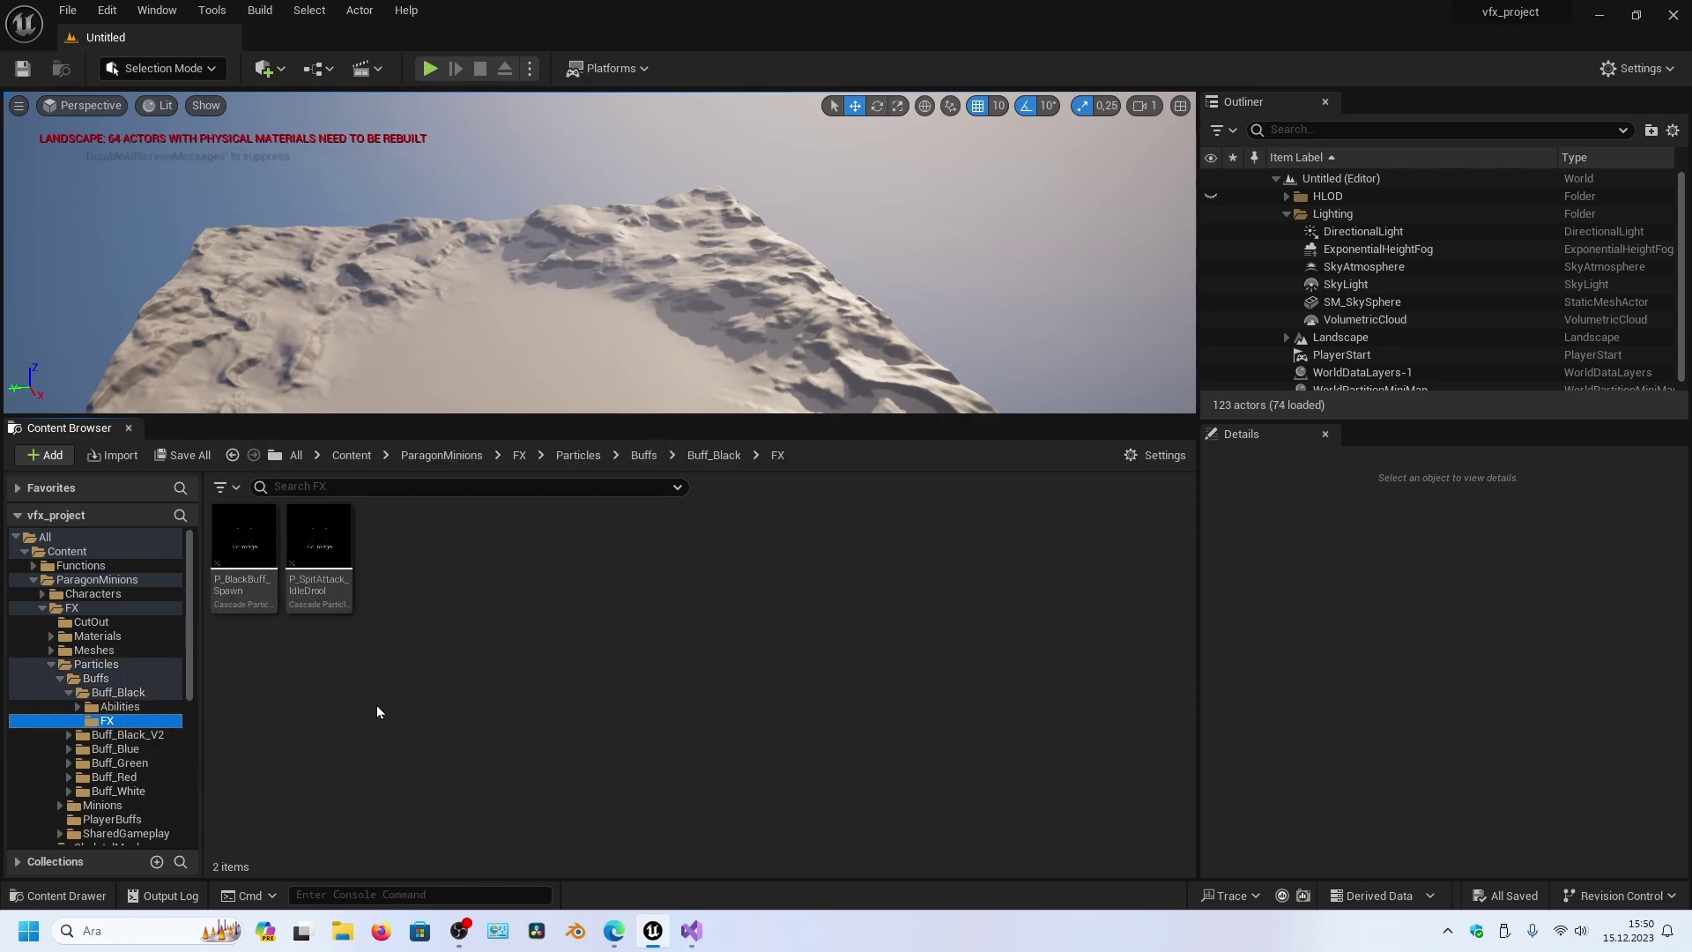
- Open Abilities > MeleeAttack > FX and select P_Buff_Black_Melee_Trail
mouse_move(249, 588)
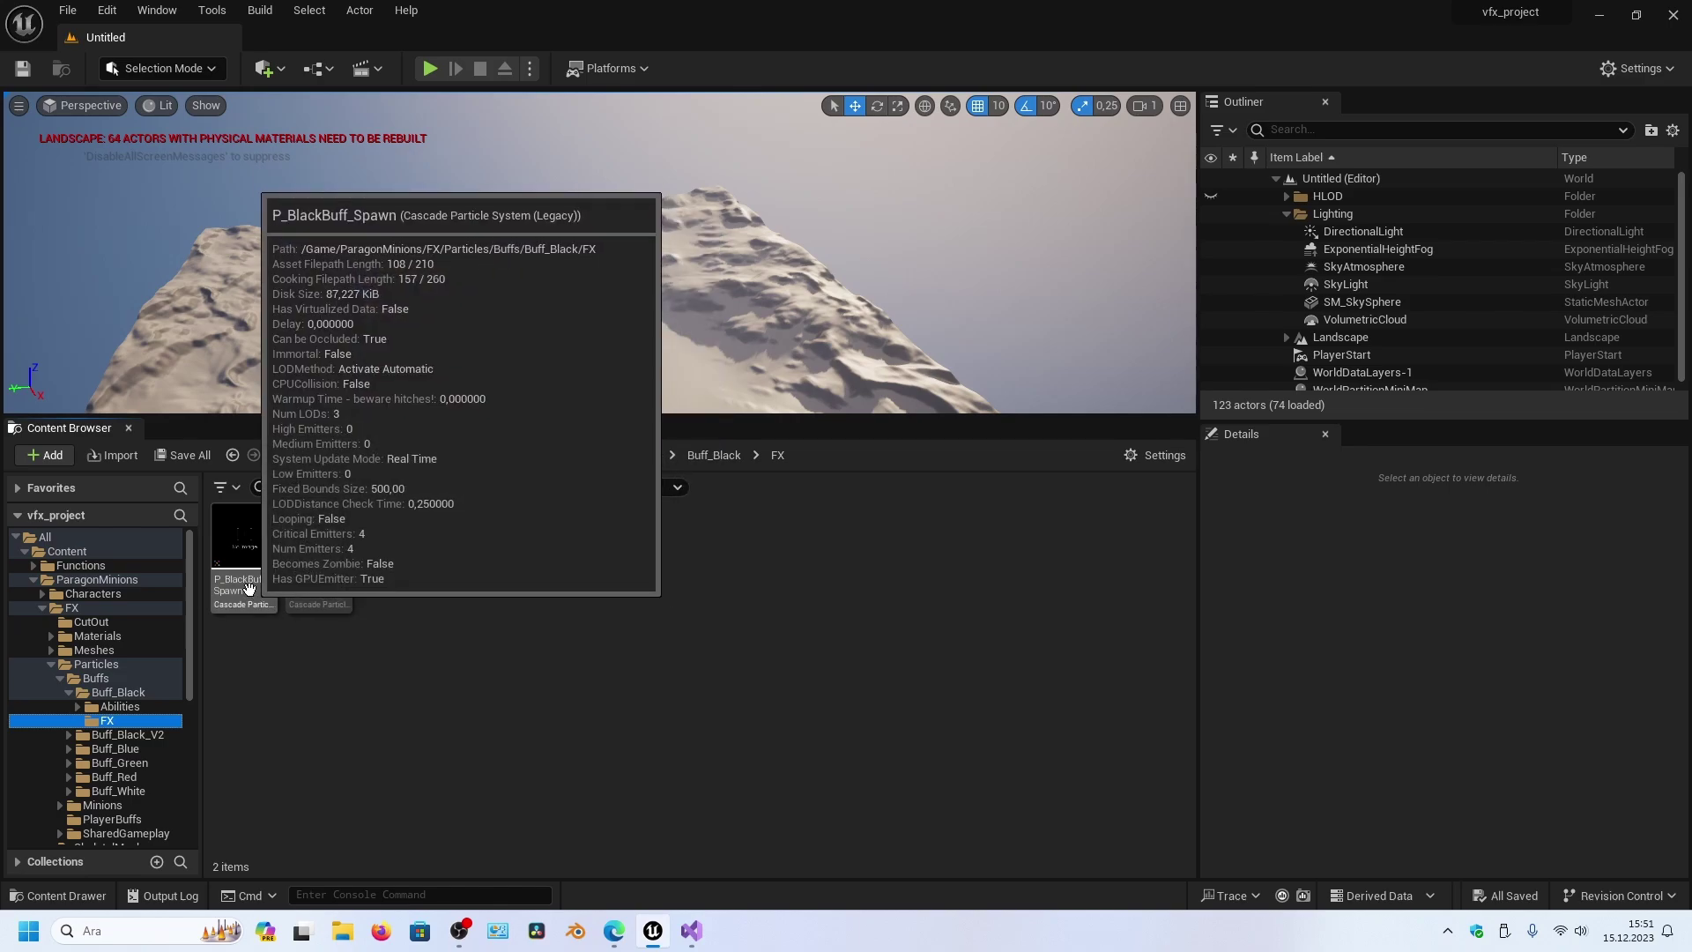
click(77, 707)
click(141, 721)
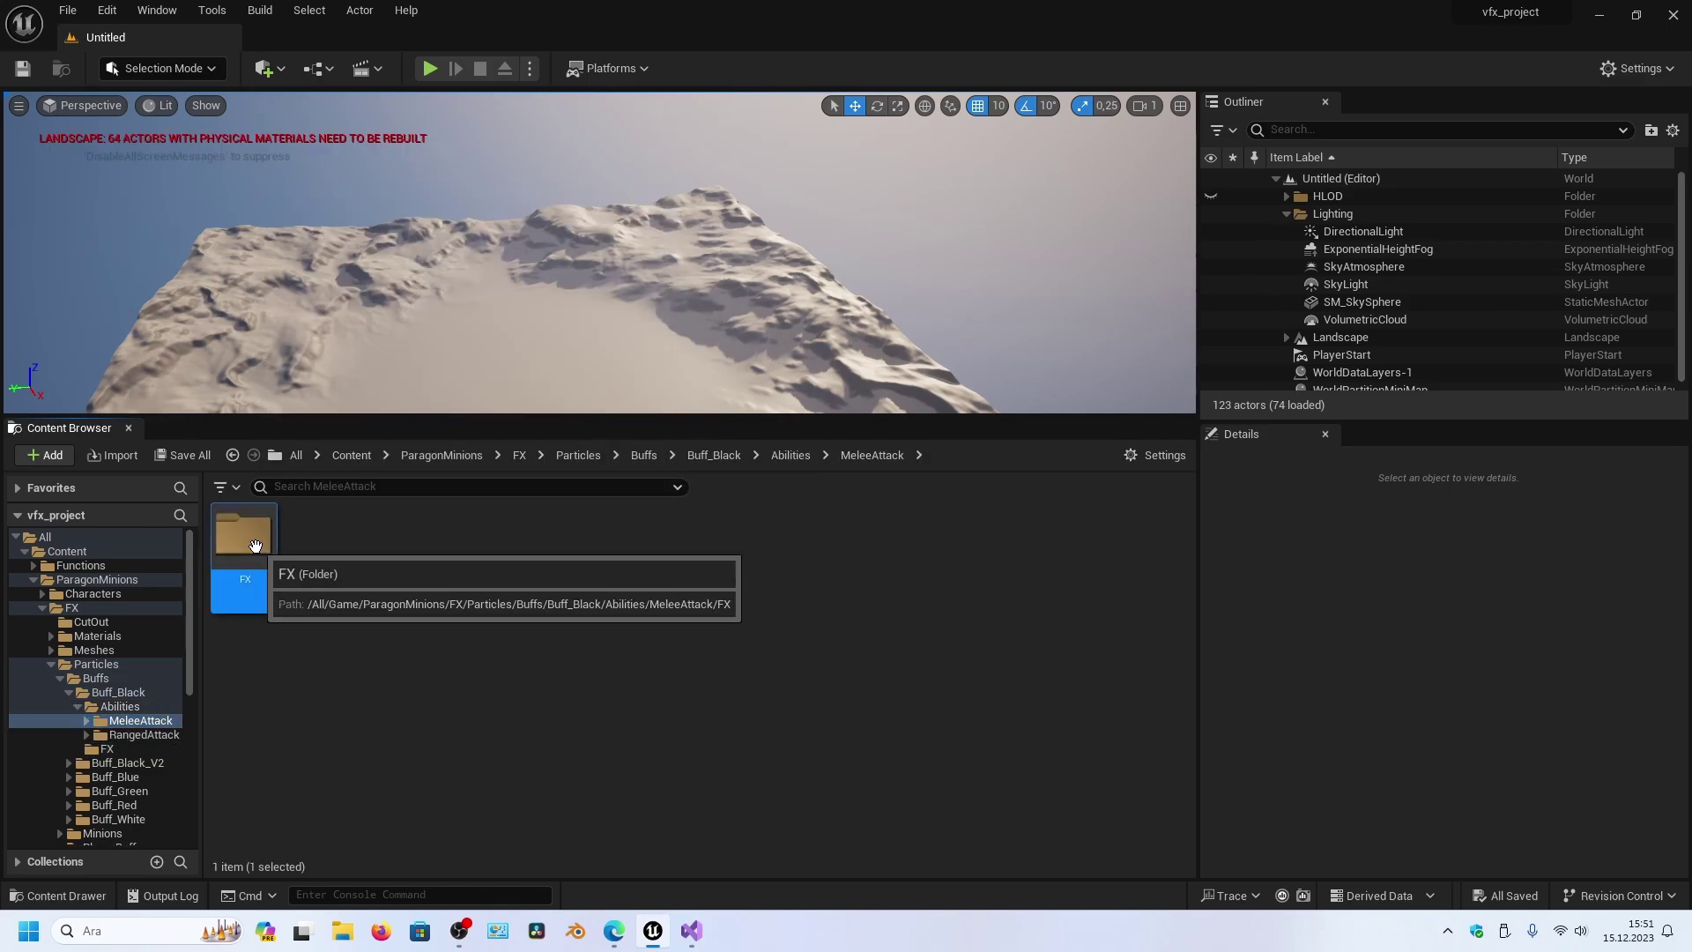
double_click(239, 533)
mouse_move(334, 595)
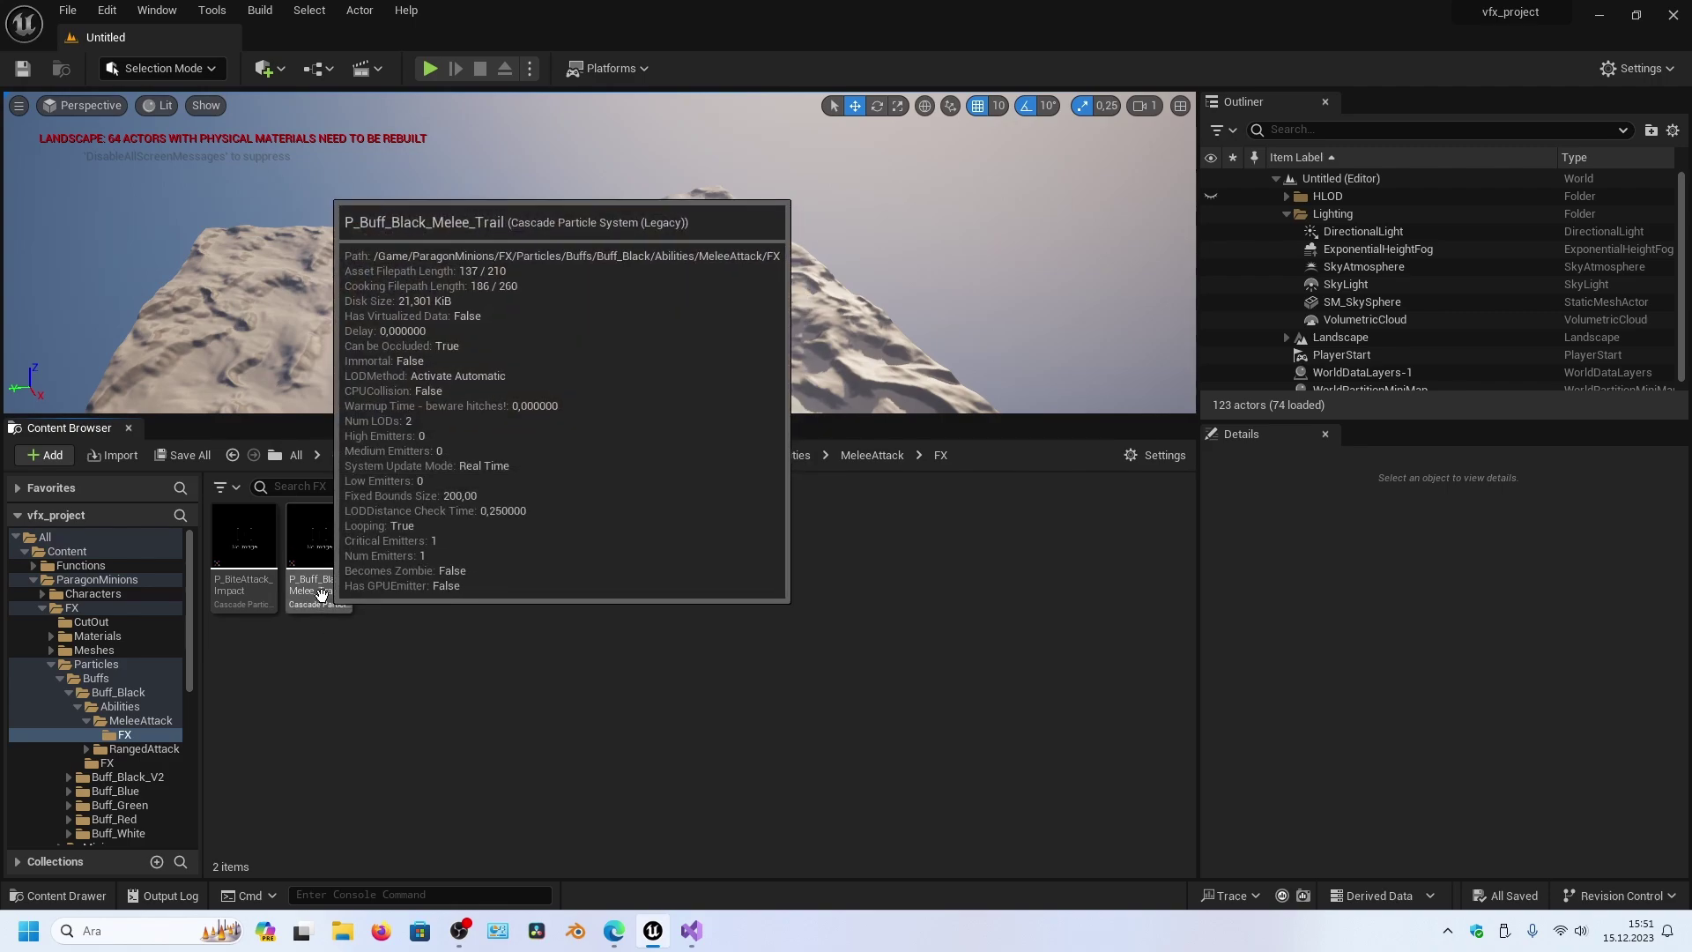
click(321, 599)
- Migrate P_Buff_Black_Melee_Trail to ProjectQuinn/Content, accepting overwrite of the existing copy
right_click(322, 600)
mouse_move(459, 315)
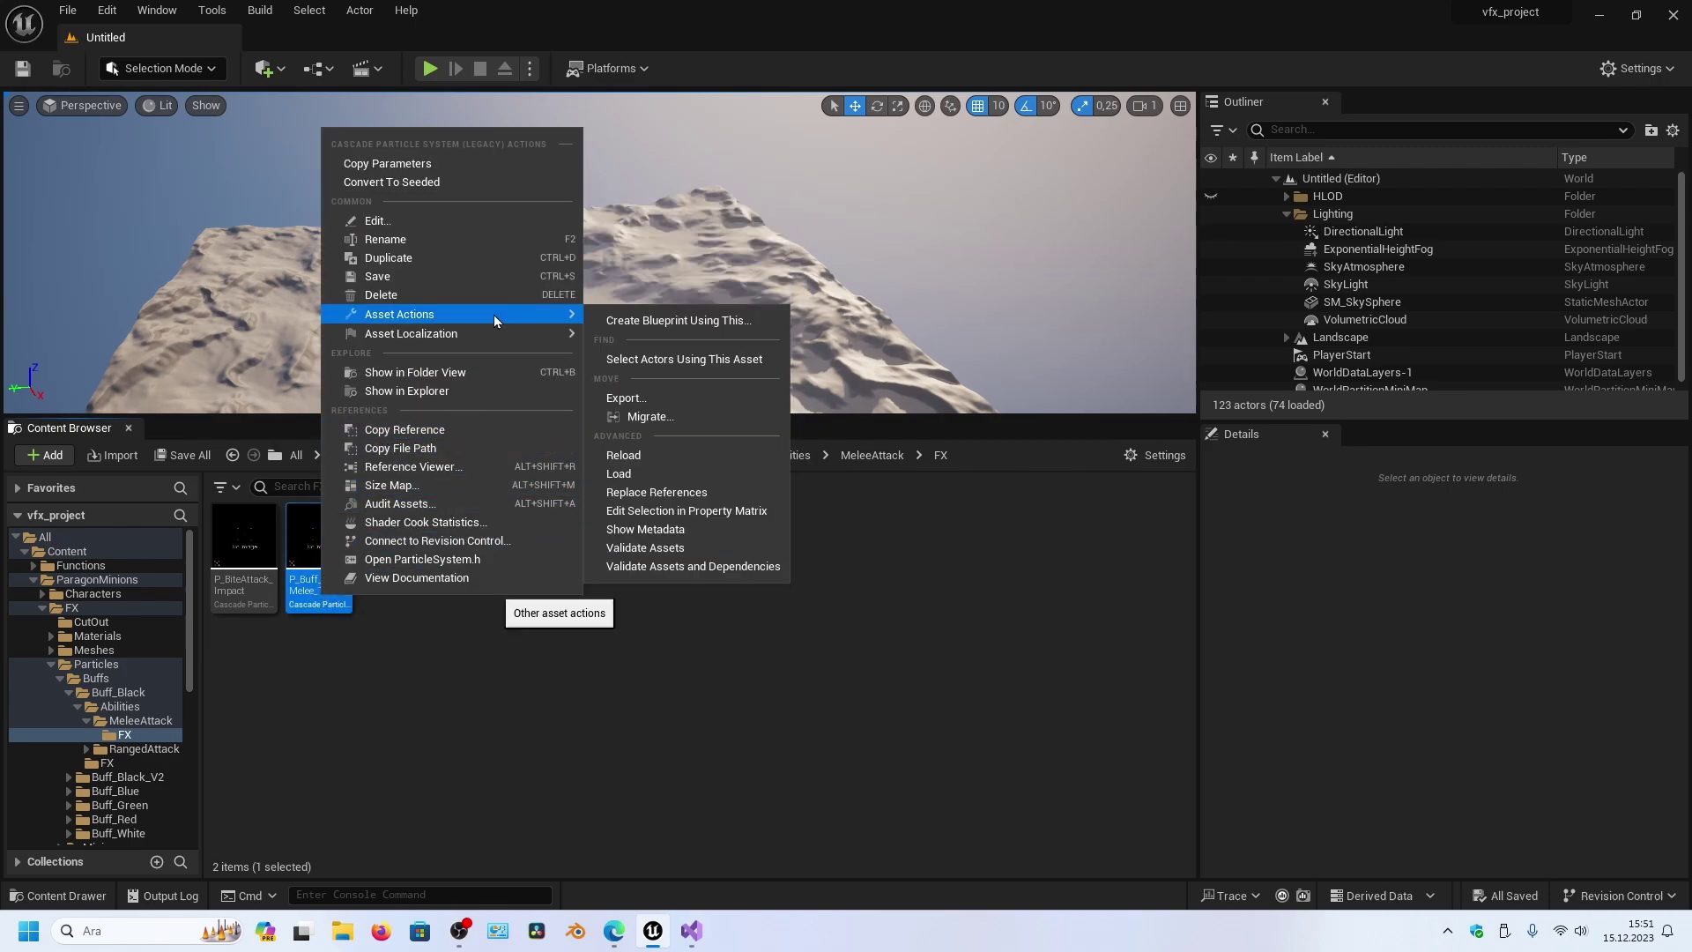
click(657, 420)
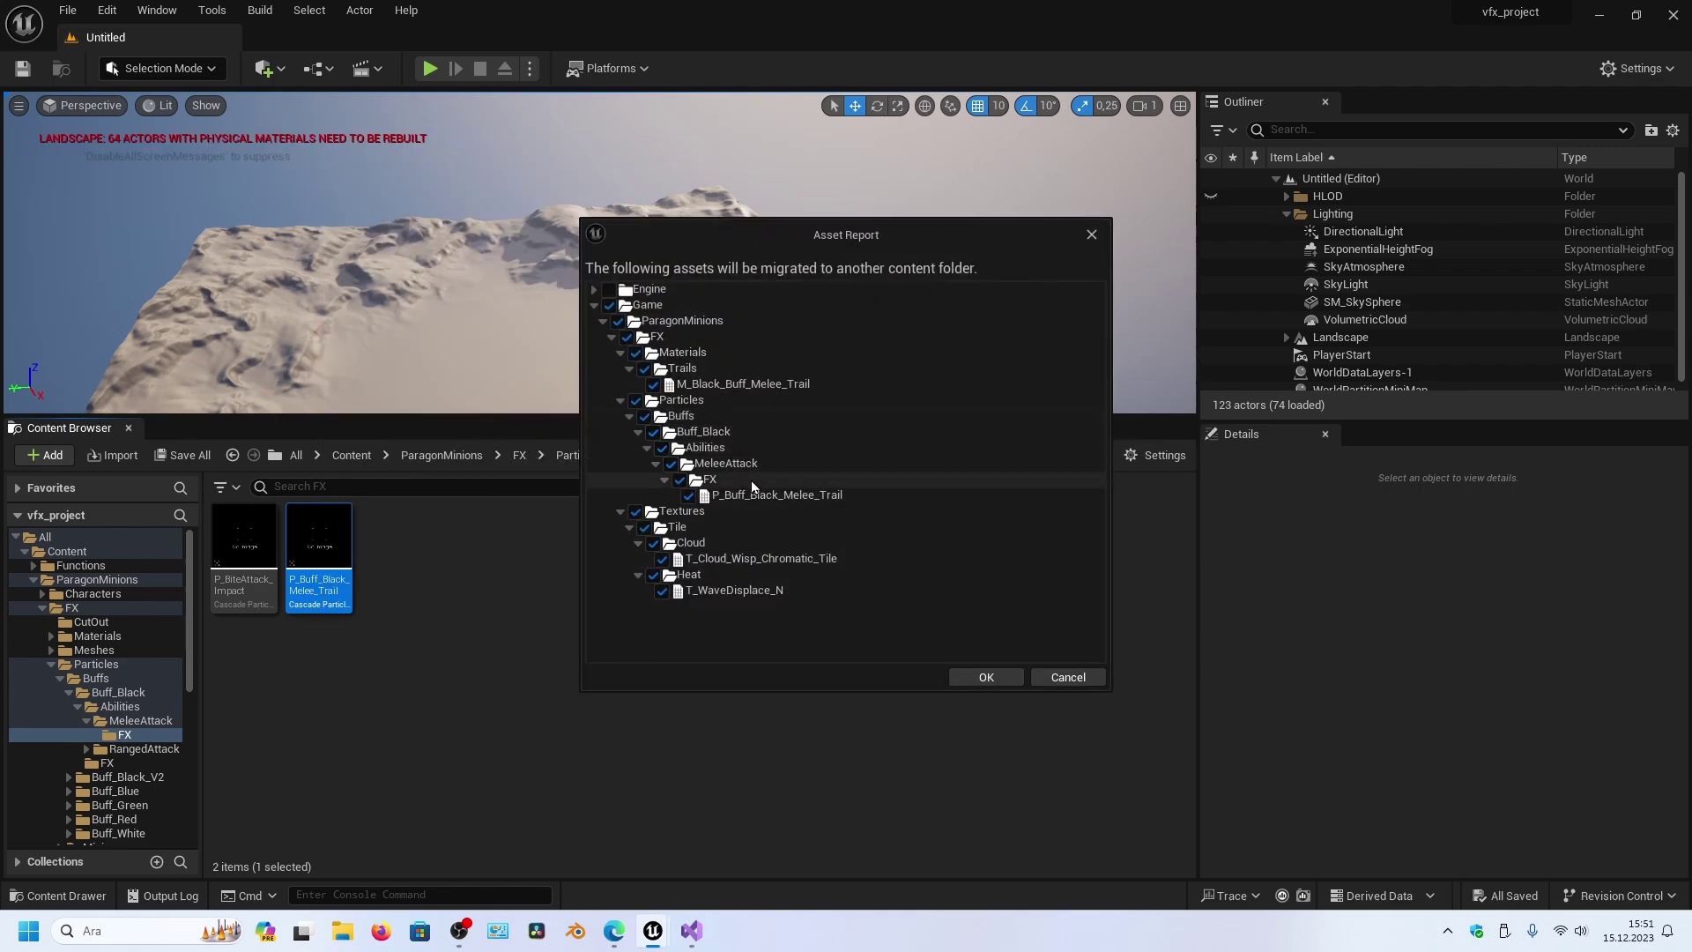
click(984, 677)
click(110, 176)
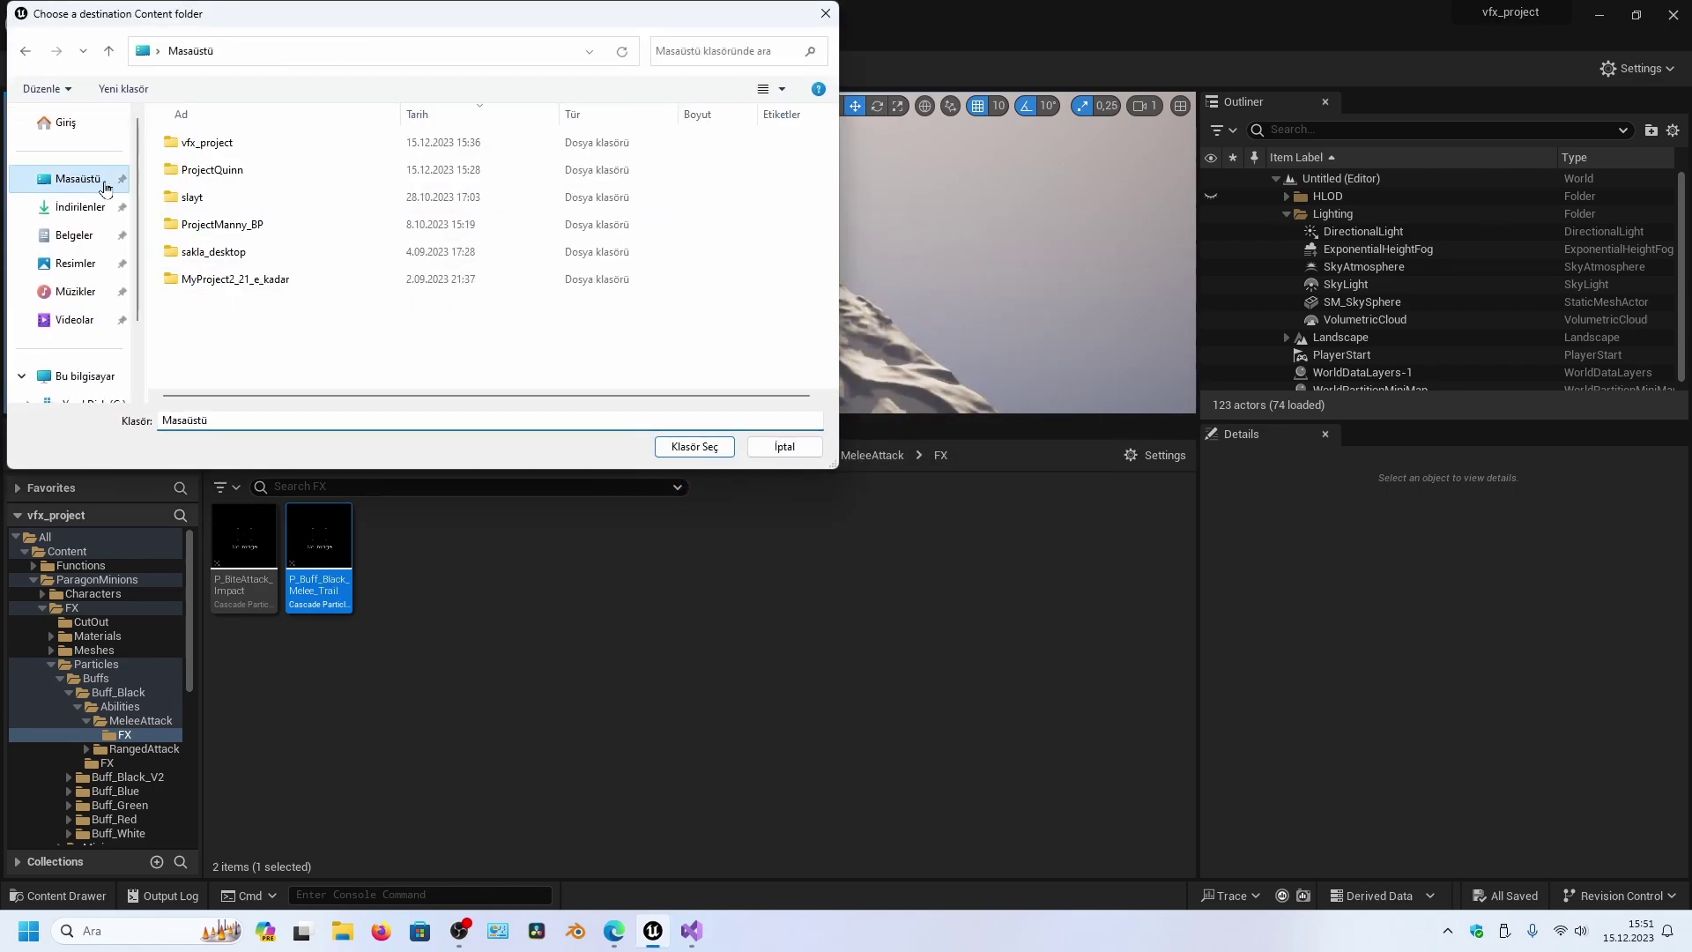
double_click(221, 169)
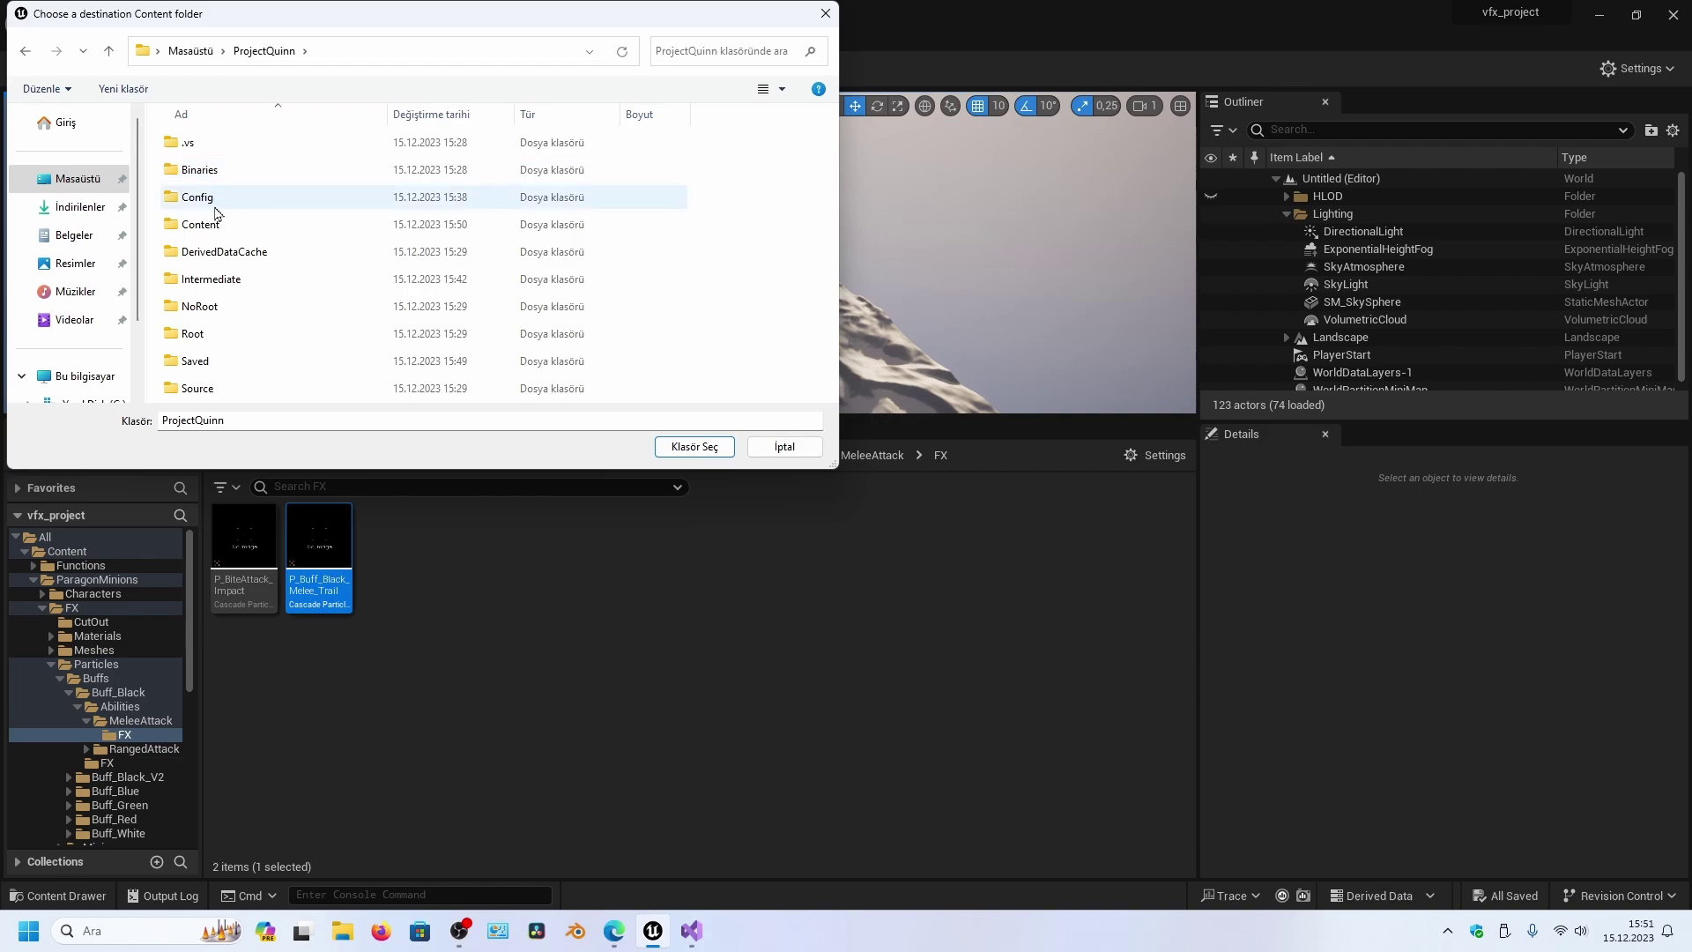
click(201, 223)
click(689, 449)
key(Return)
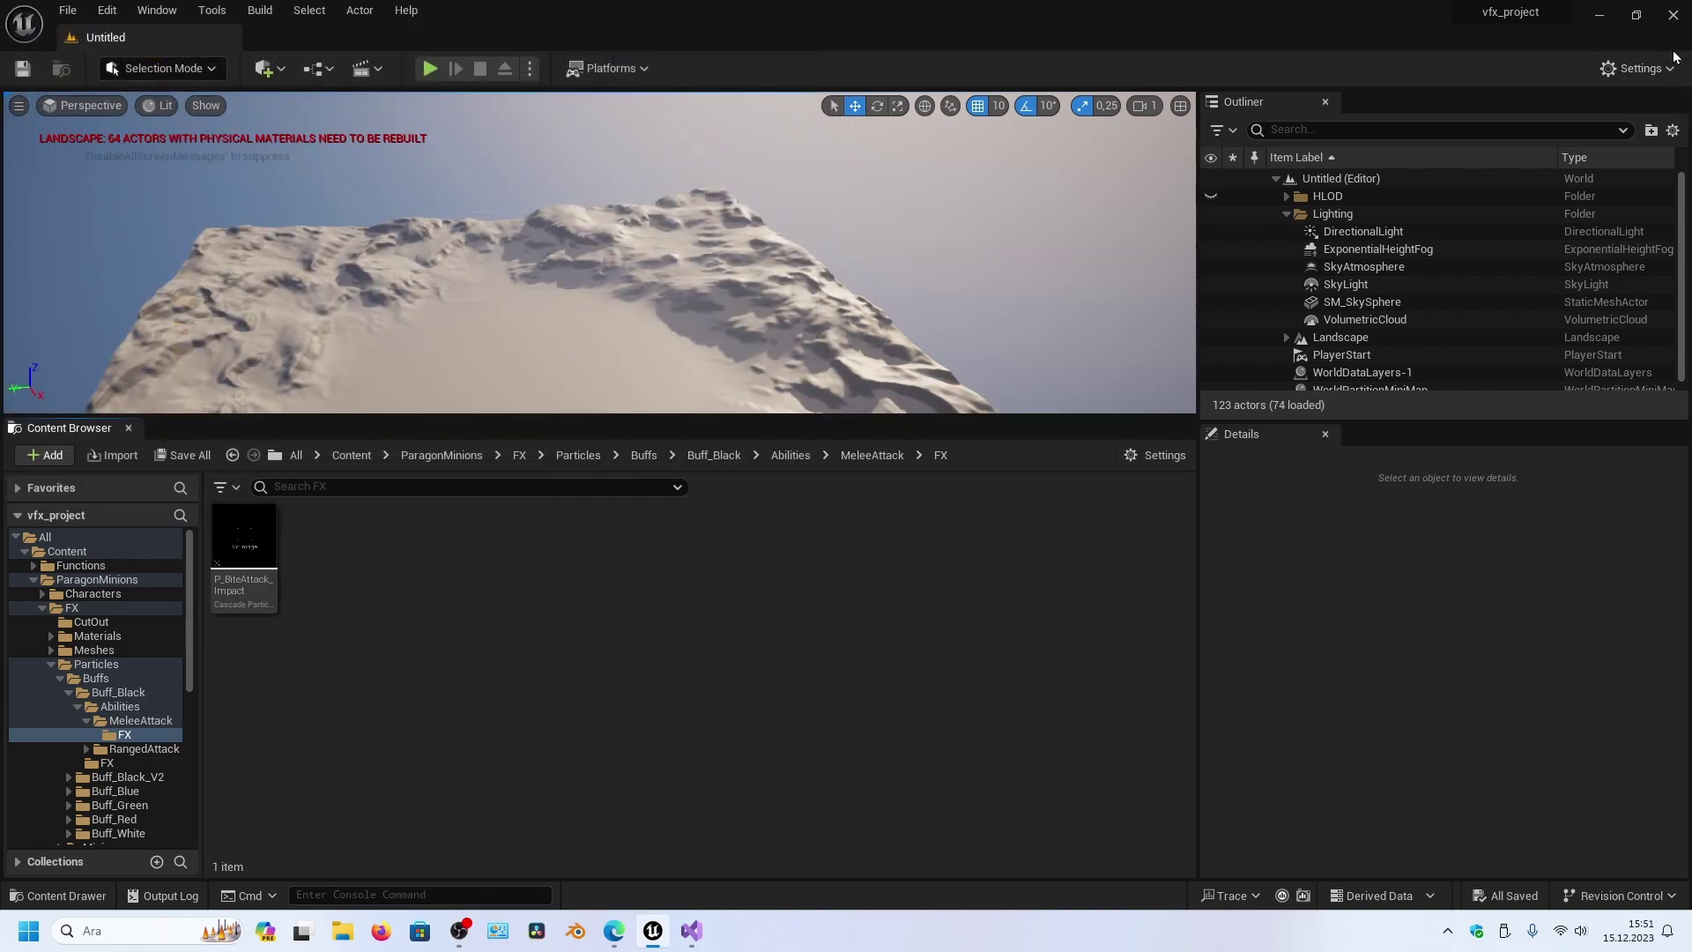
key(alt+Tab)
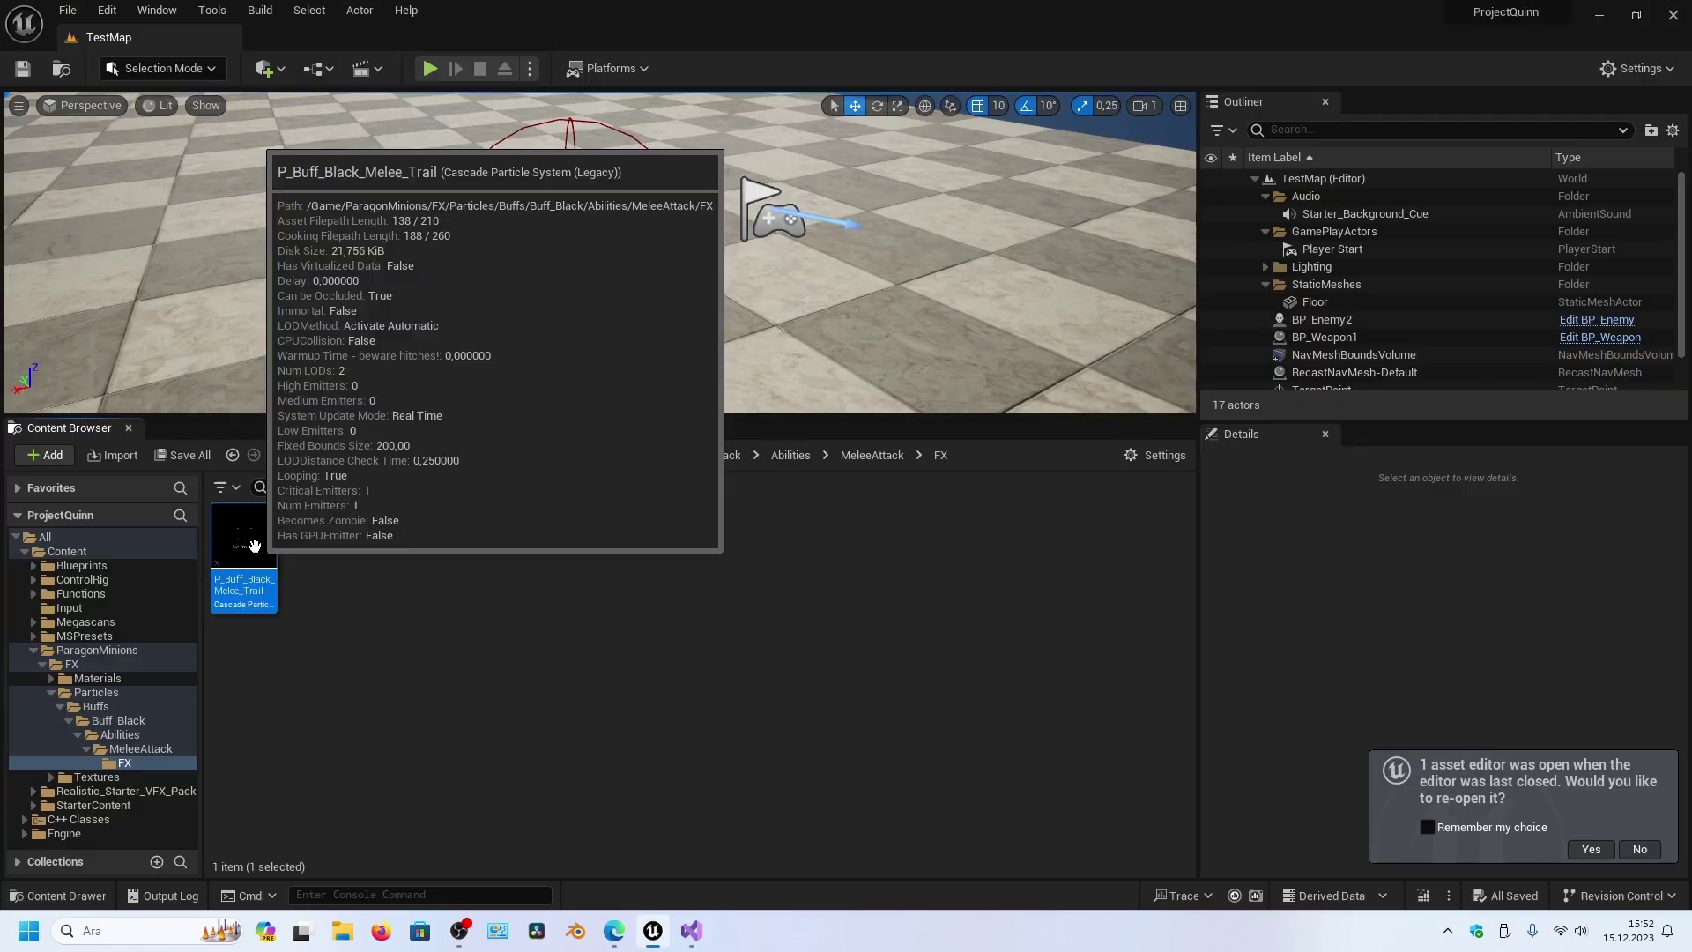
- Check the migrated melee trail, then open Realistic_Starter_VFX_Pack's P_Blood_Splat_Cone and select its smoke emitter
double_click(265, 577)
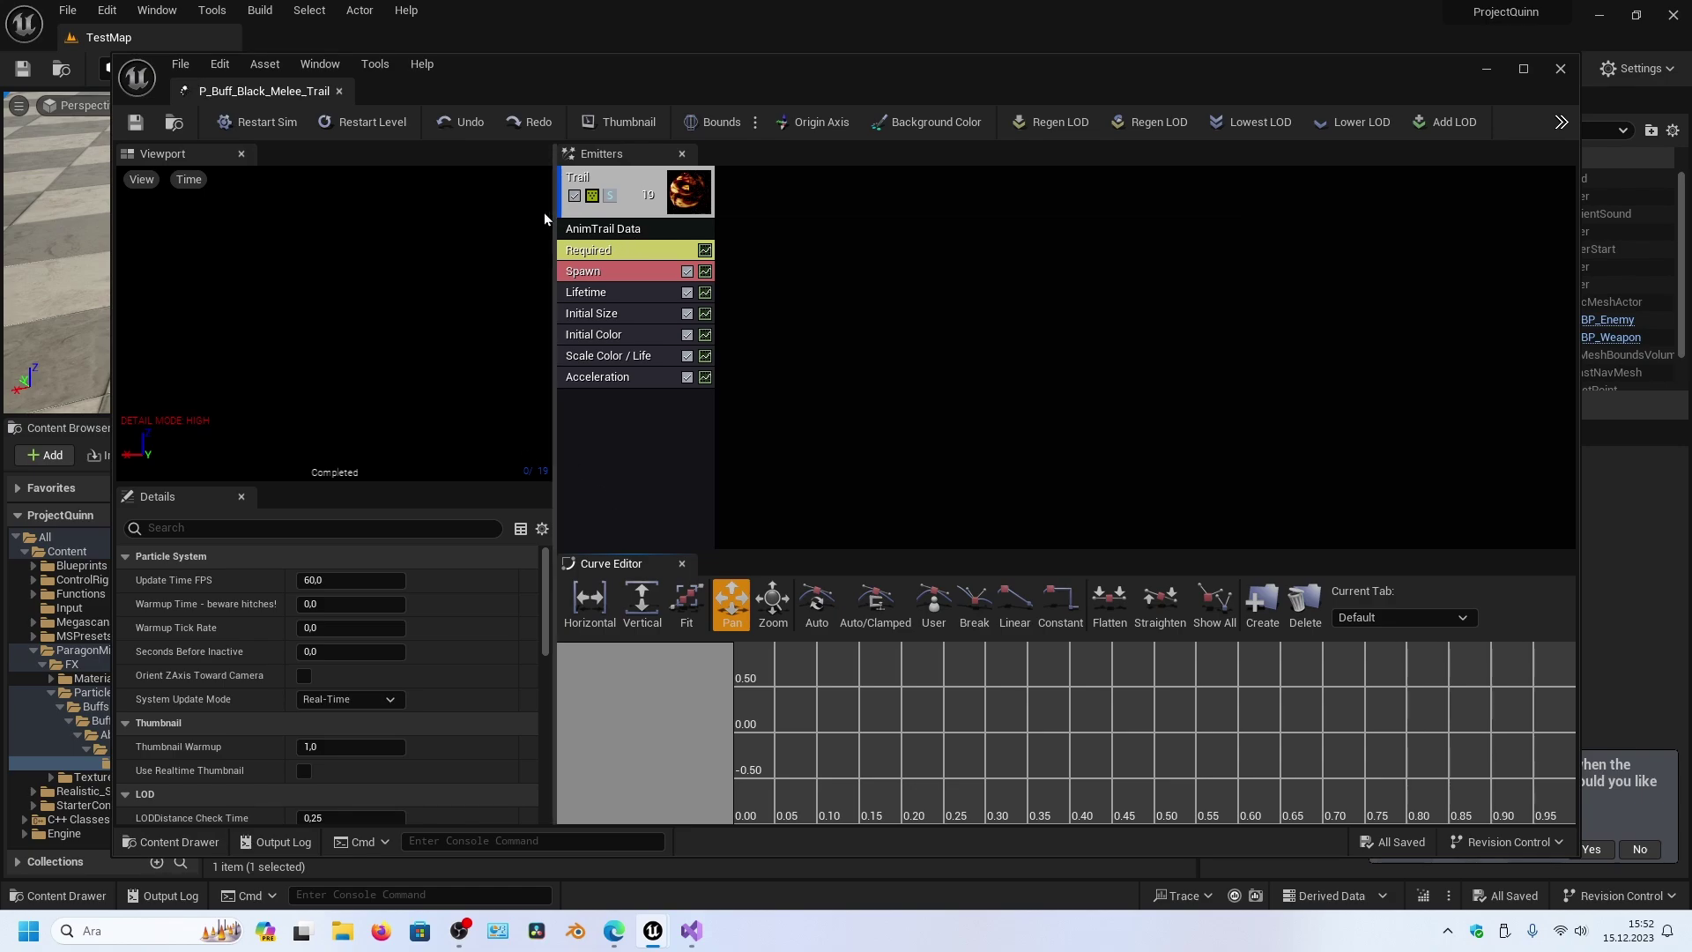
click(1560, 68)
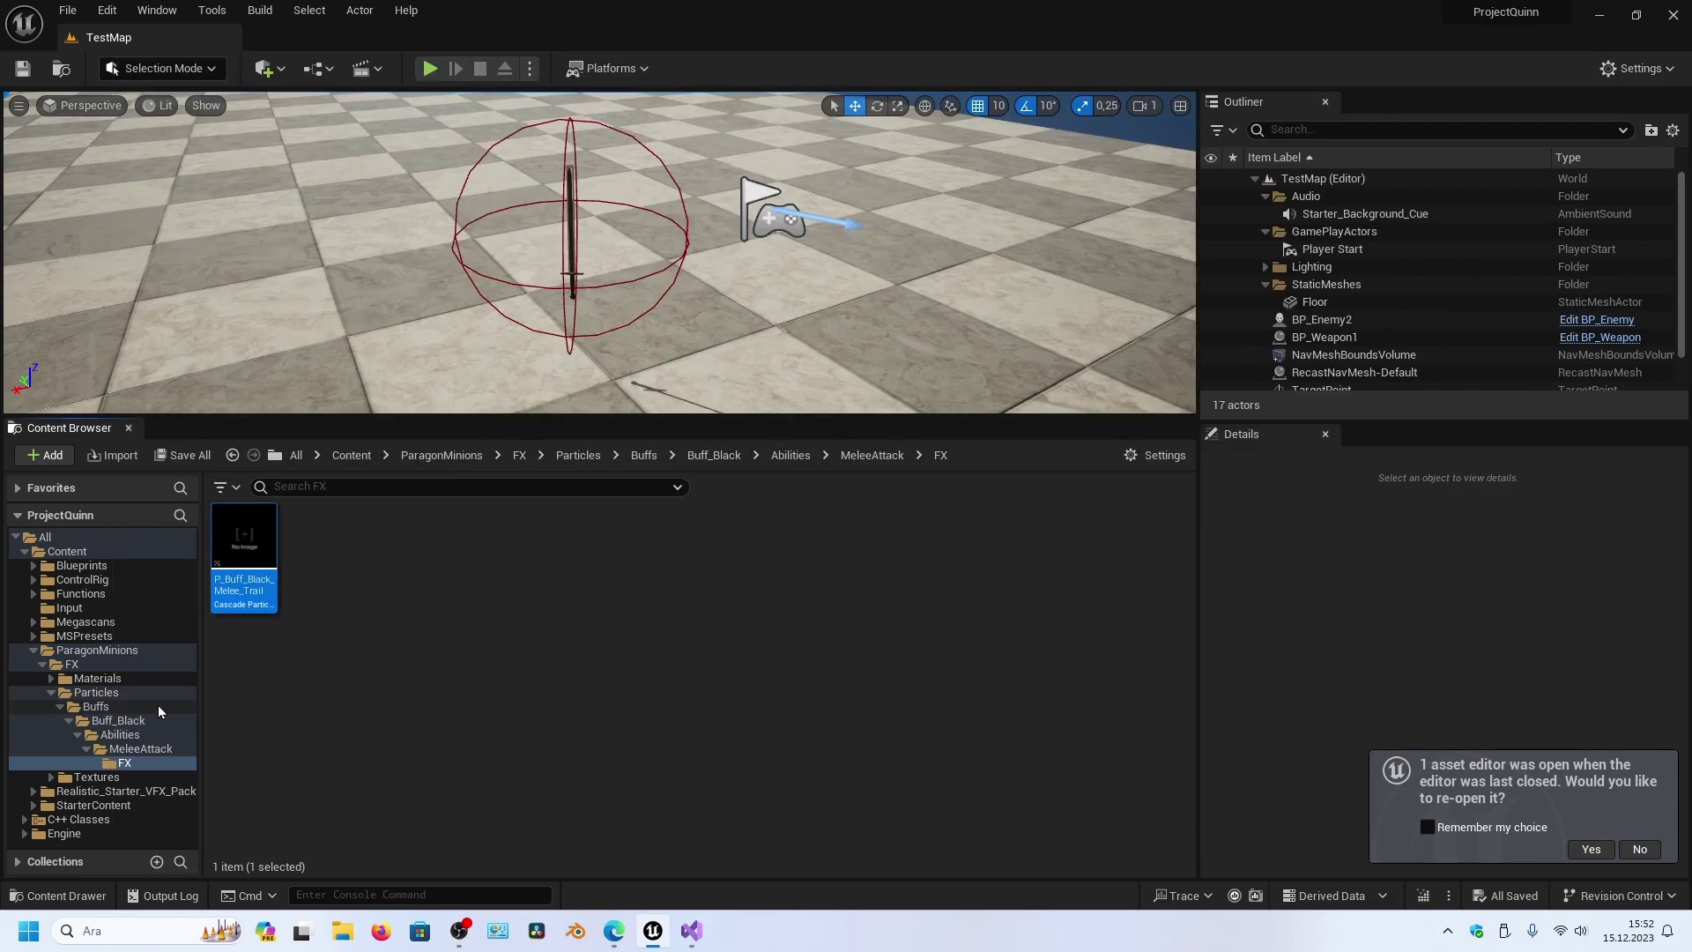
click(34, 652)
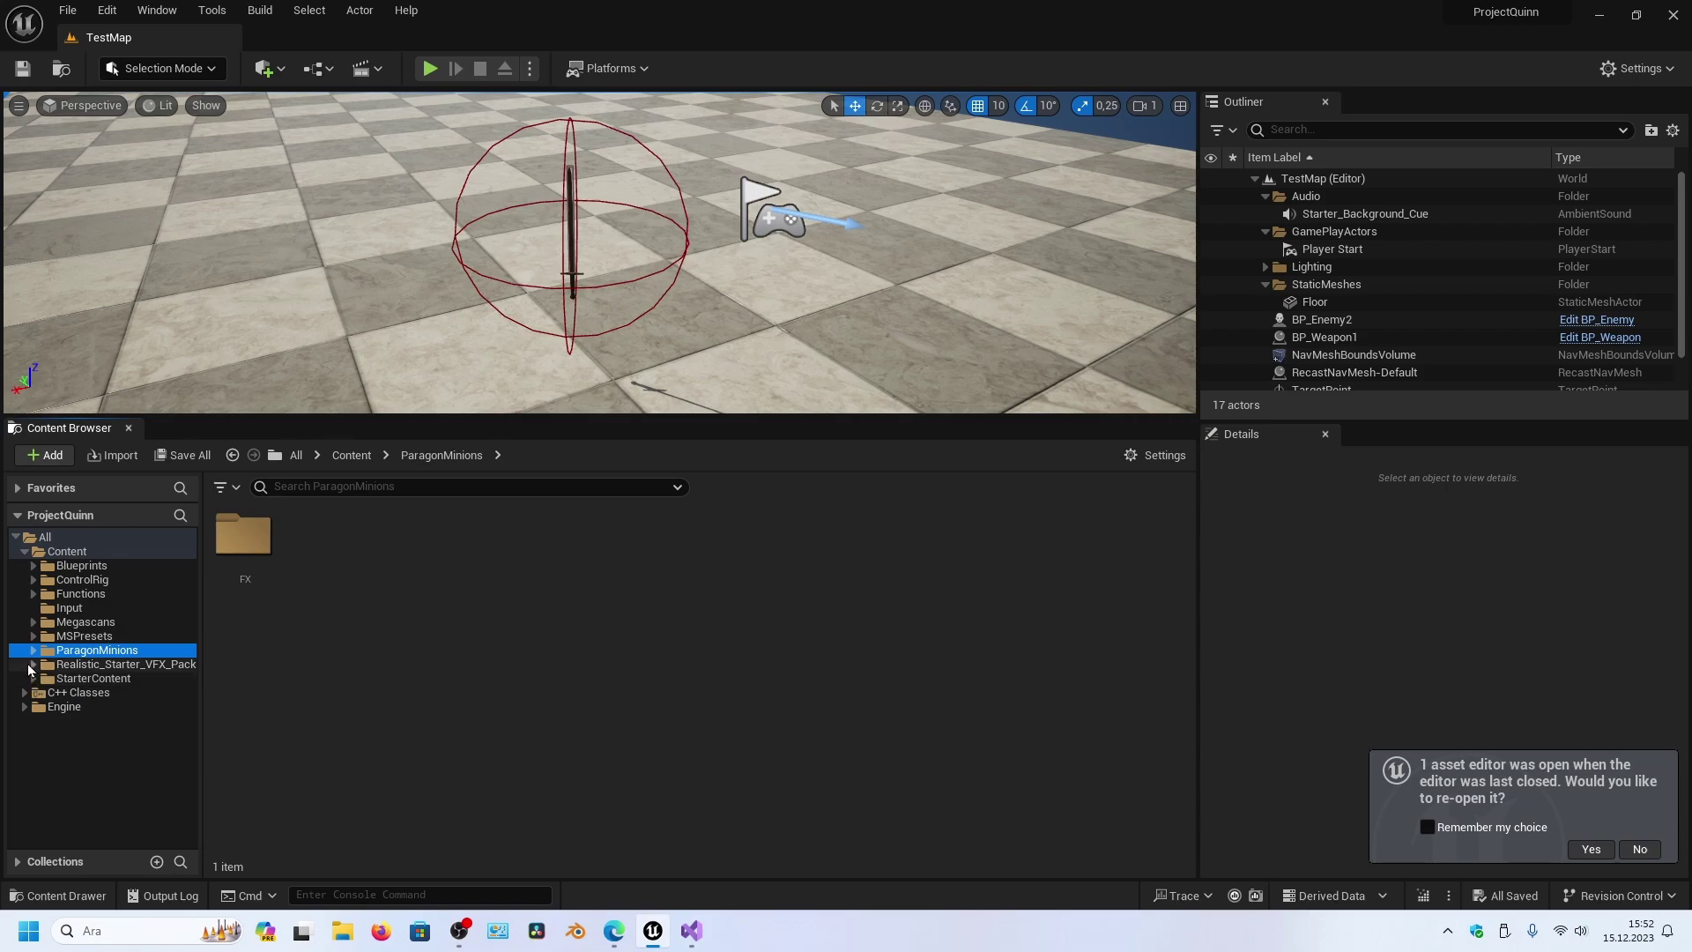
click(32, 664)
click(84, 702)
double_click(243, 537)
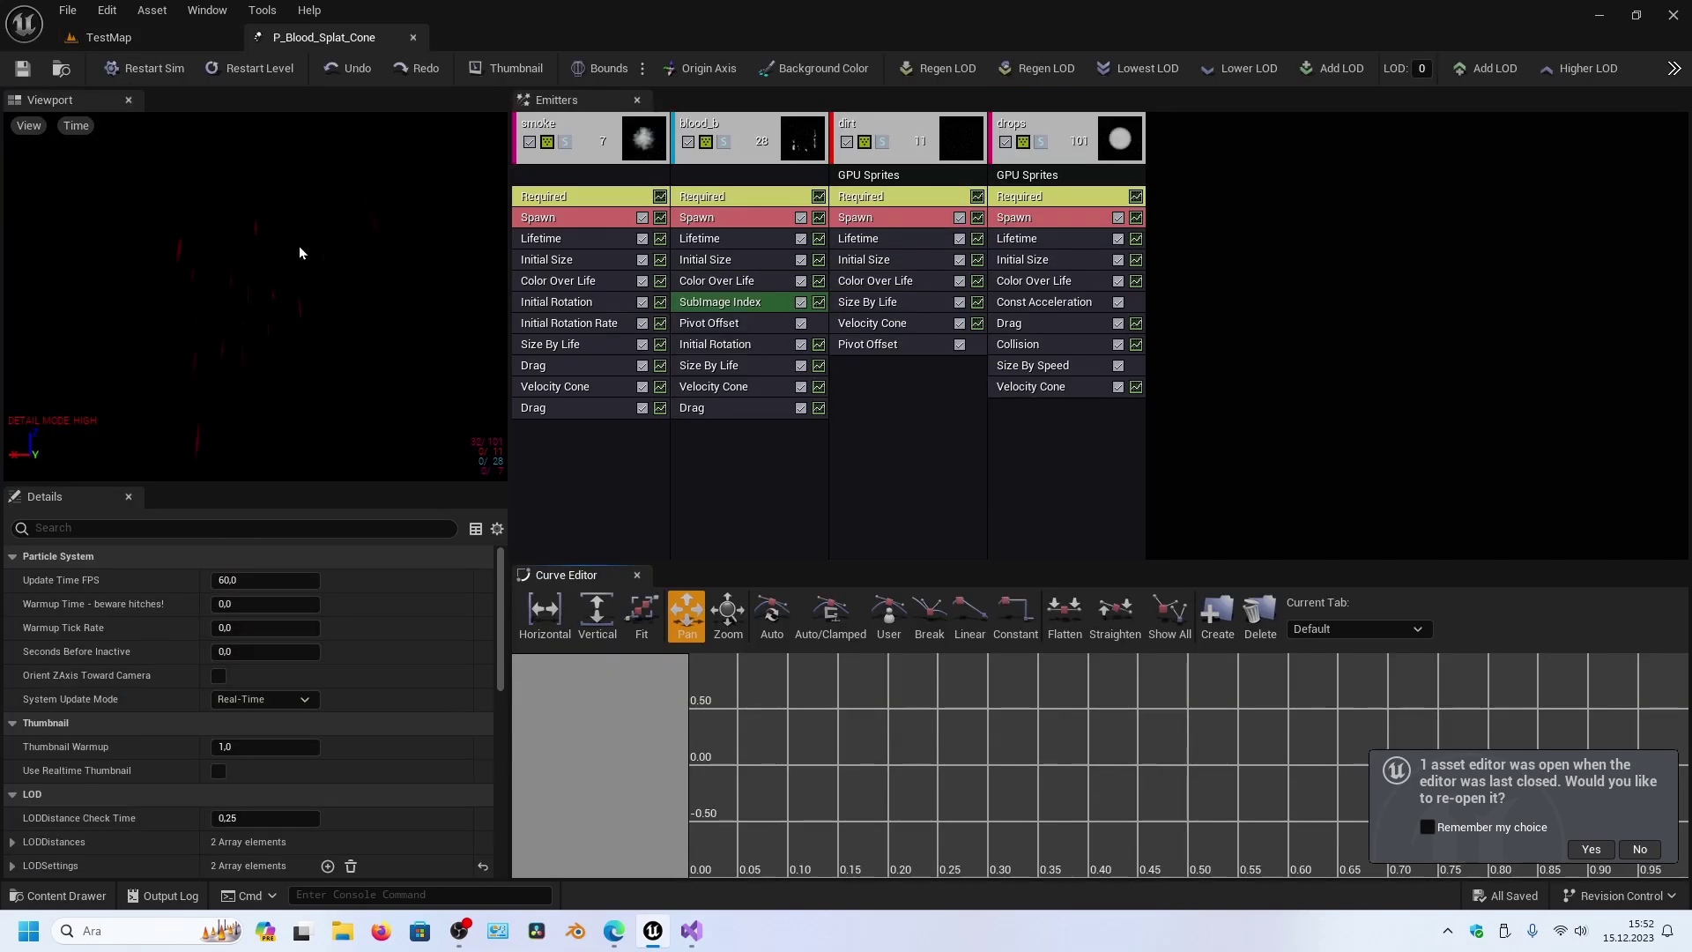
click(590, 199)
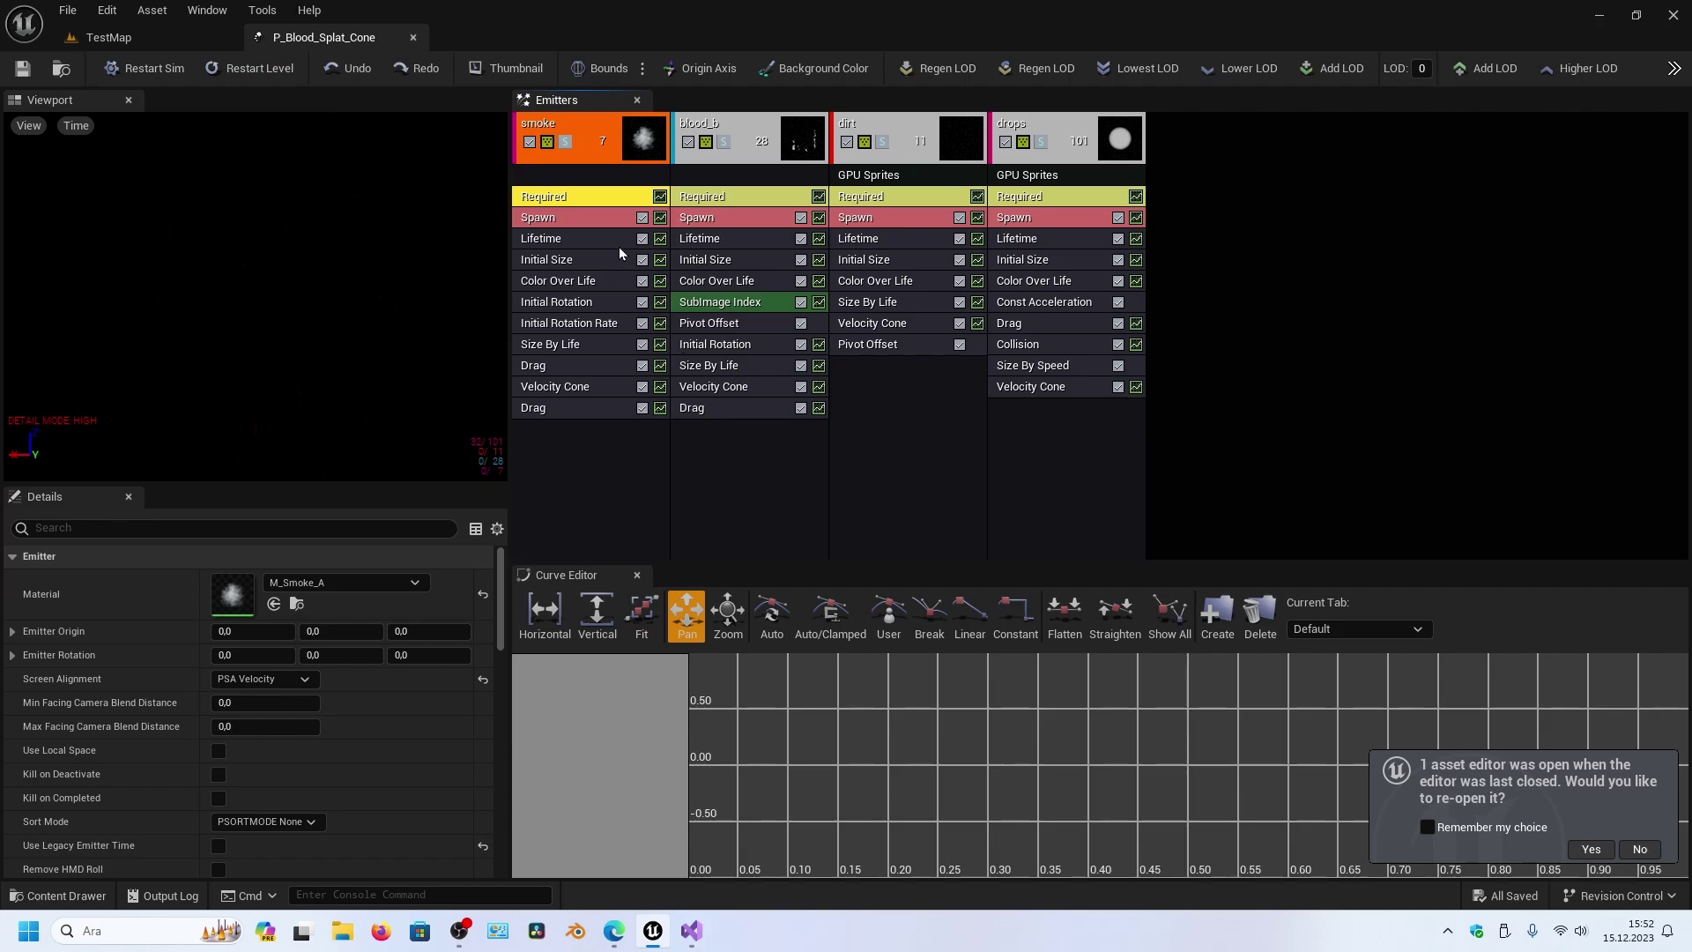
- Set the smoke emitter's Color Over Life first curve point to bright red
click(561, 281)
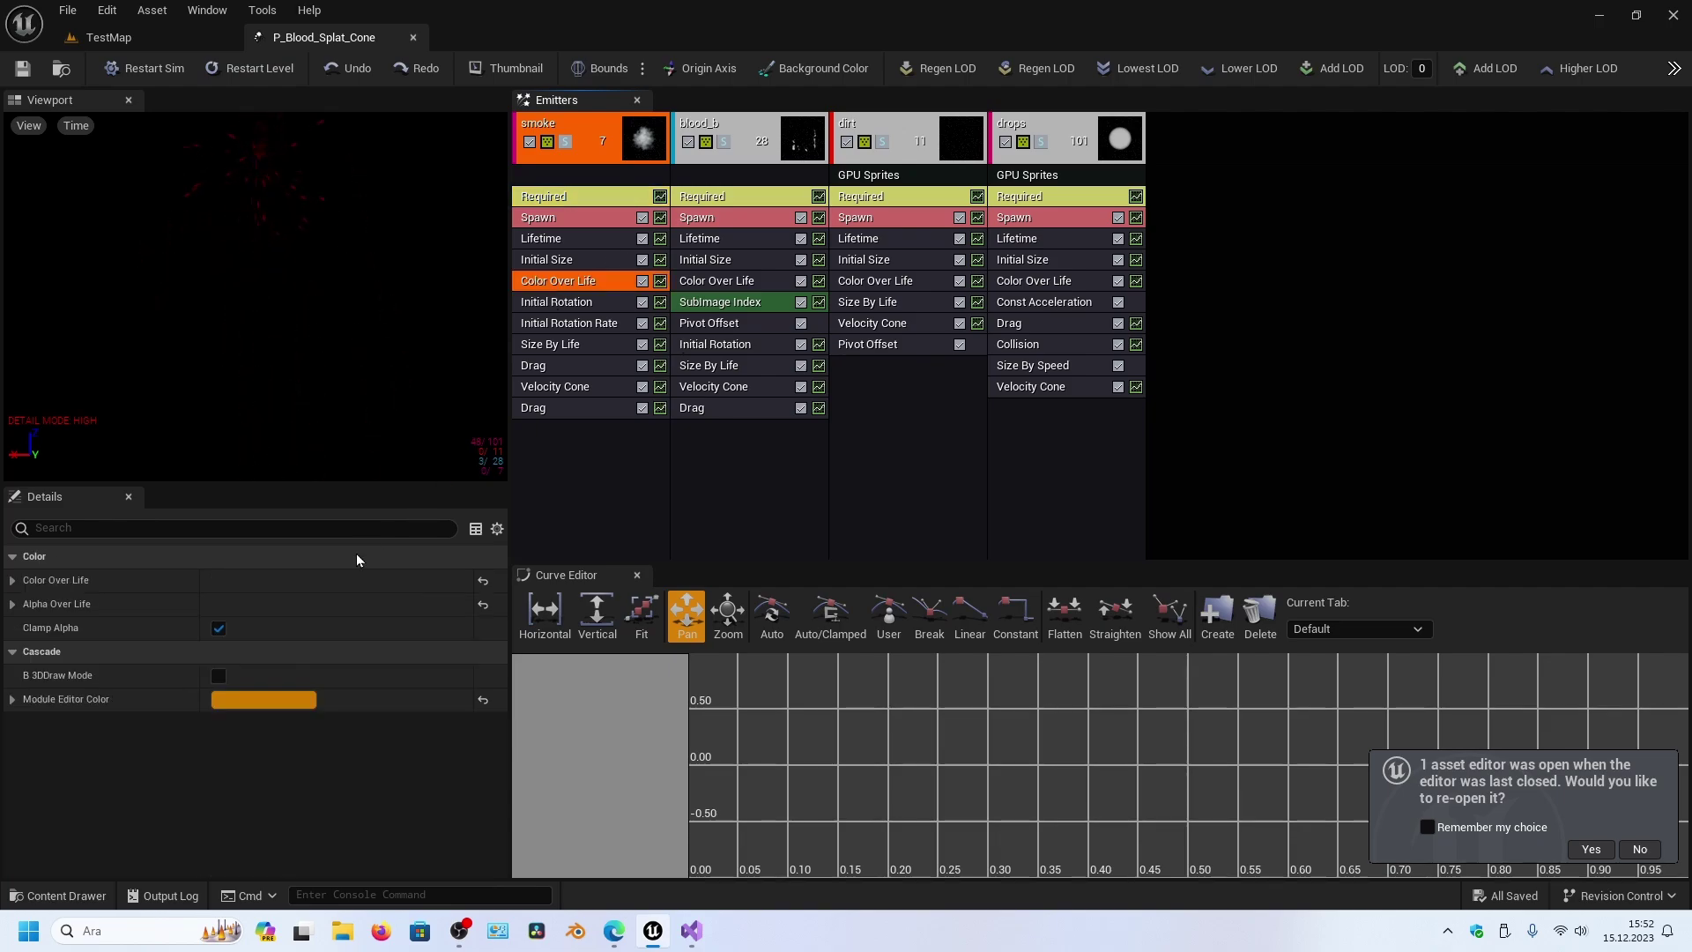
click(12, 581)
click(26, 605)
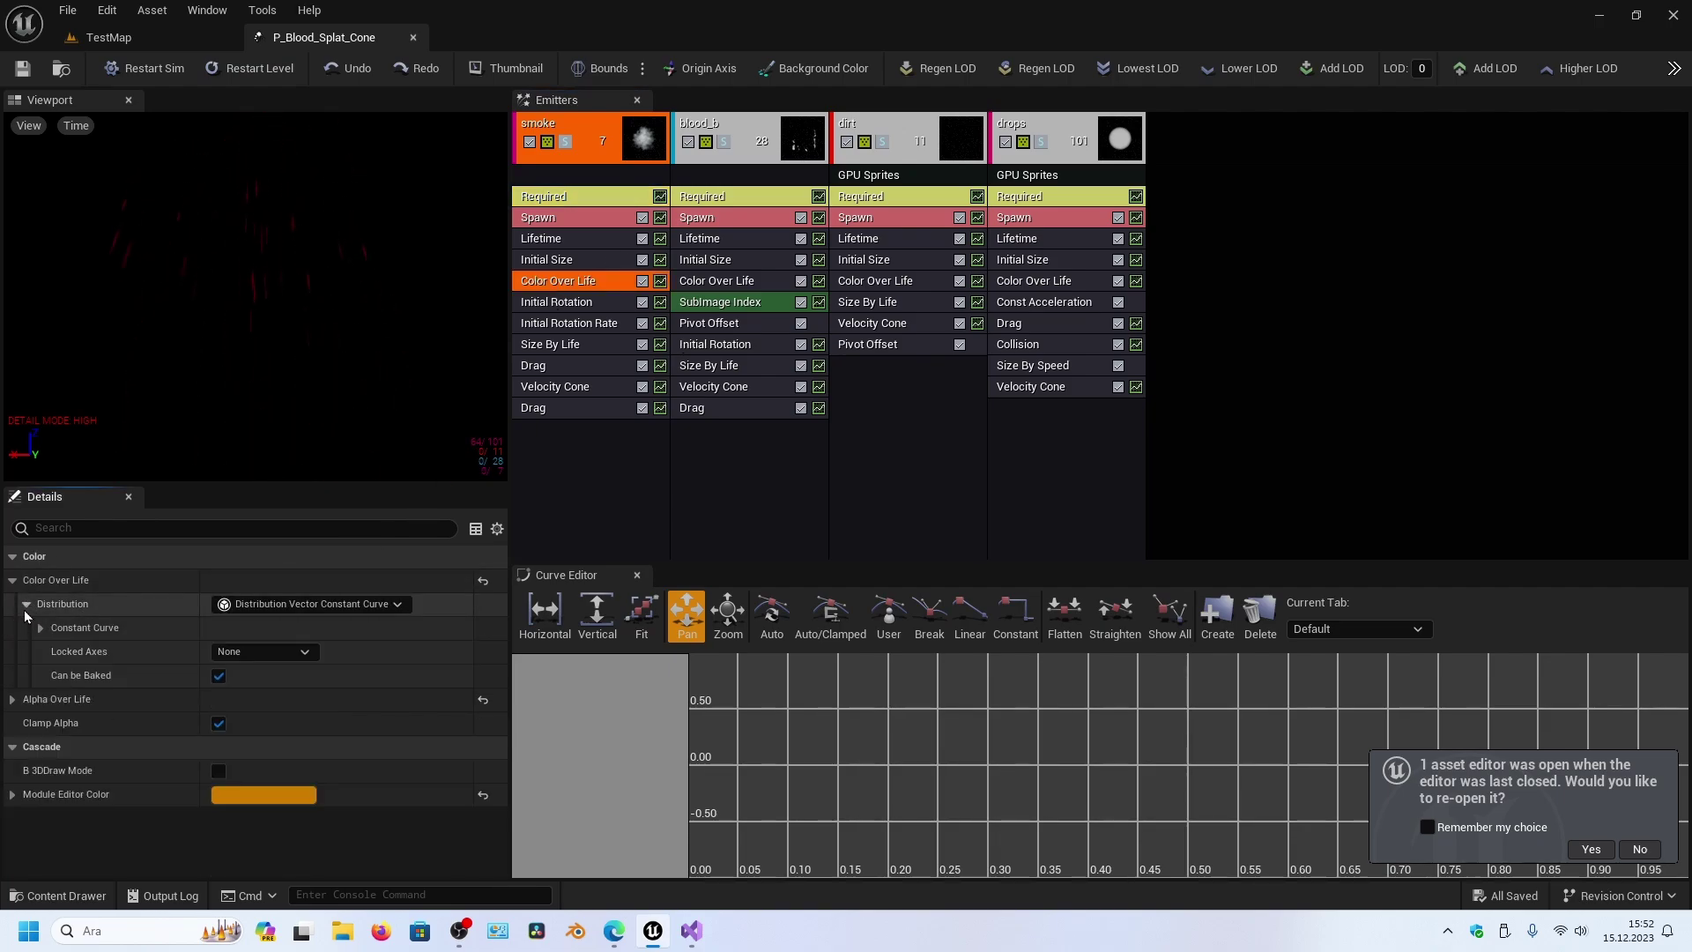
click(41, 628)
click(54, 651)
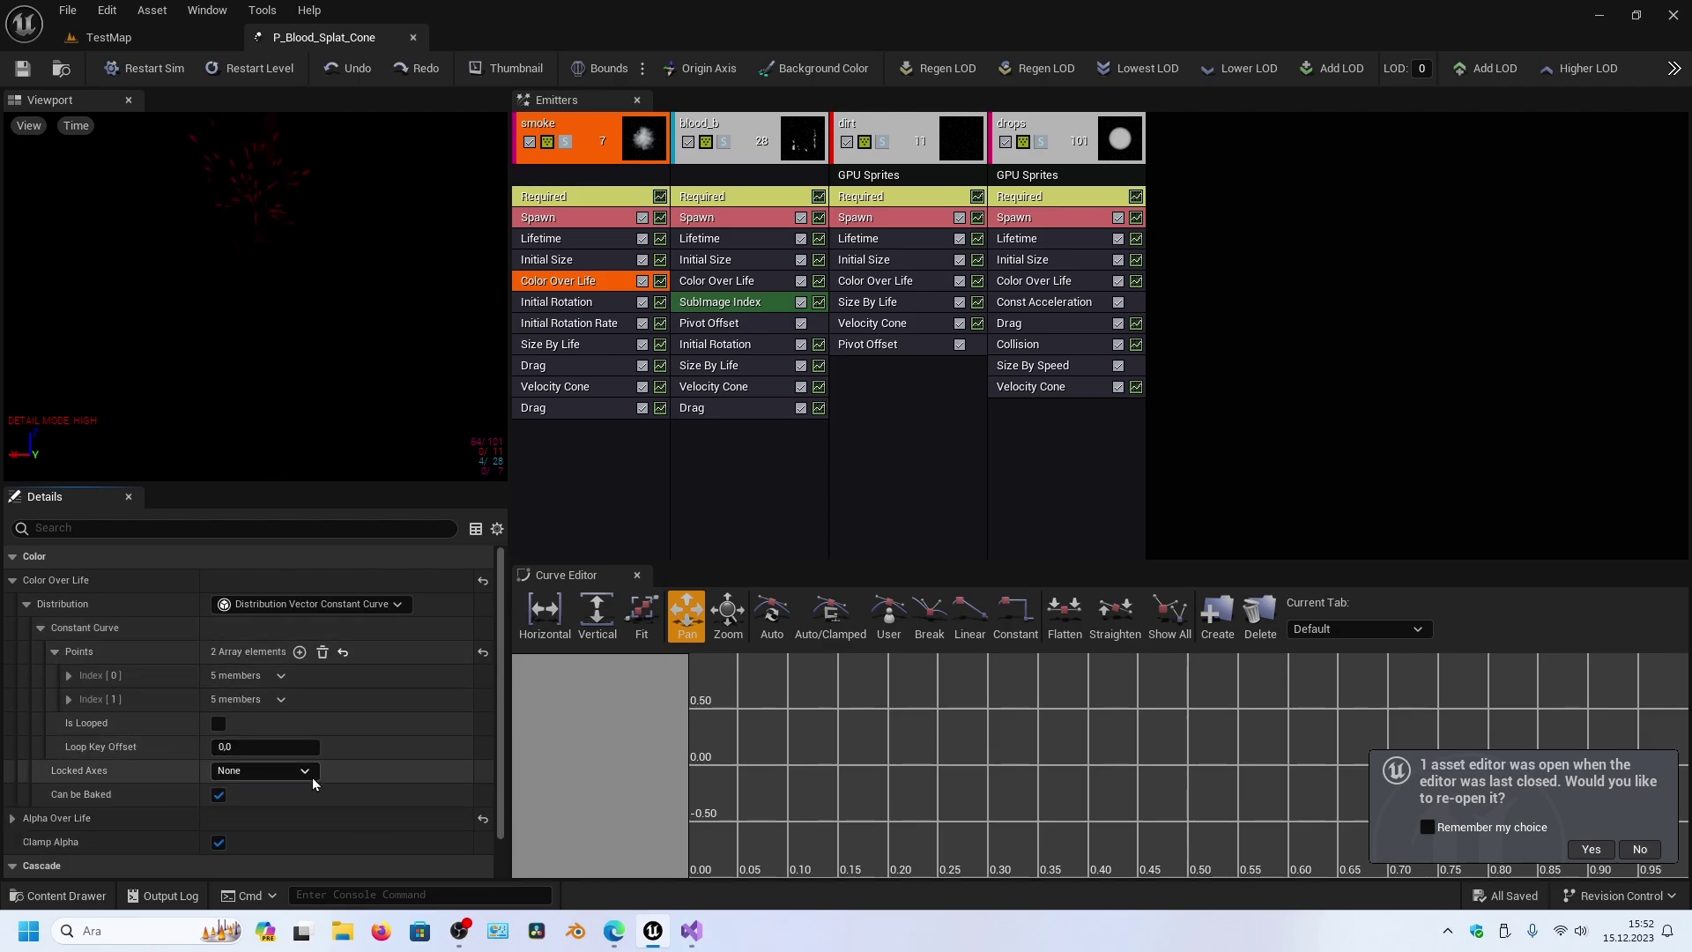
click(68, 675)
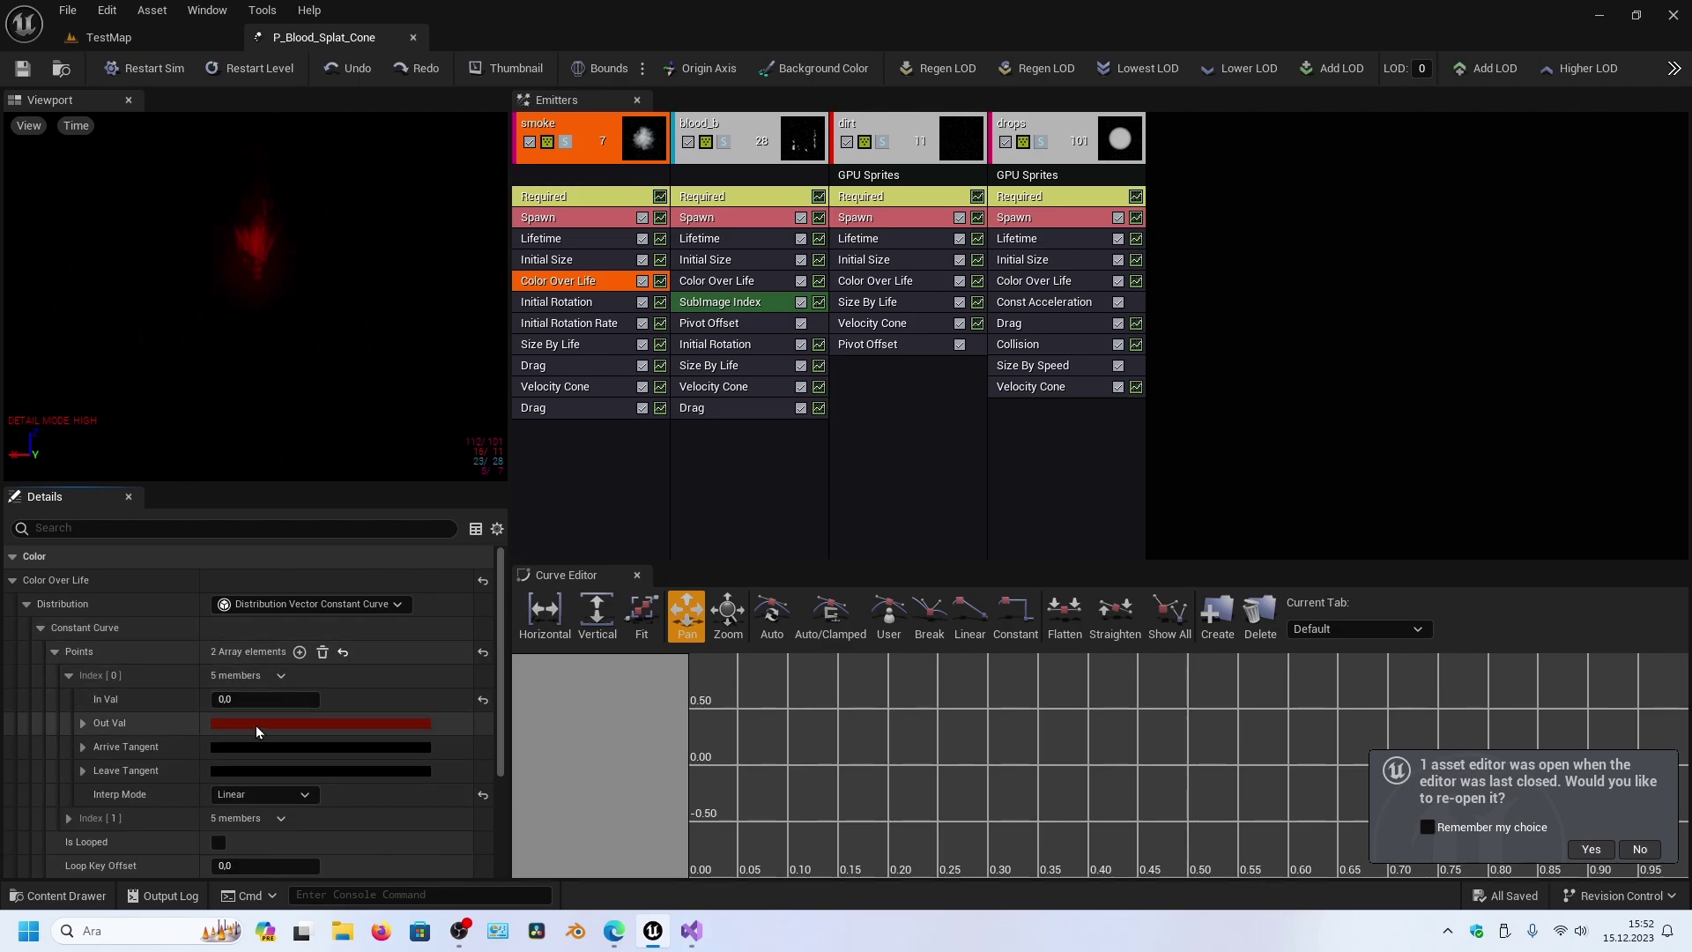
click(256, 724)
drag(509, 648, 508, 509)
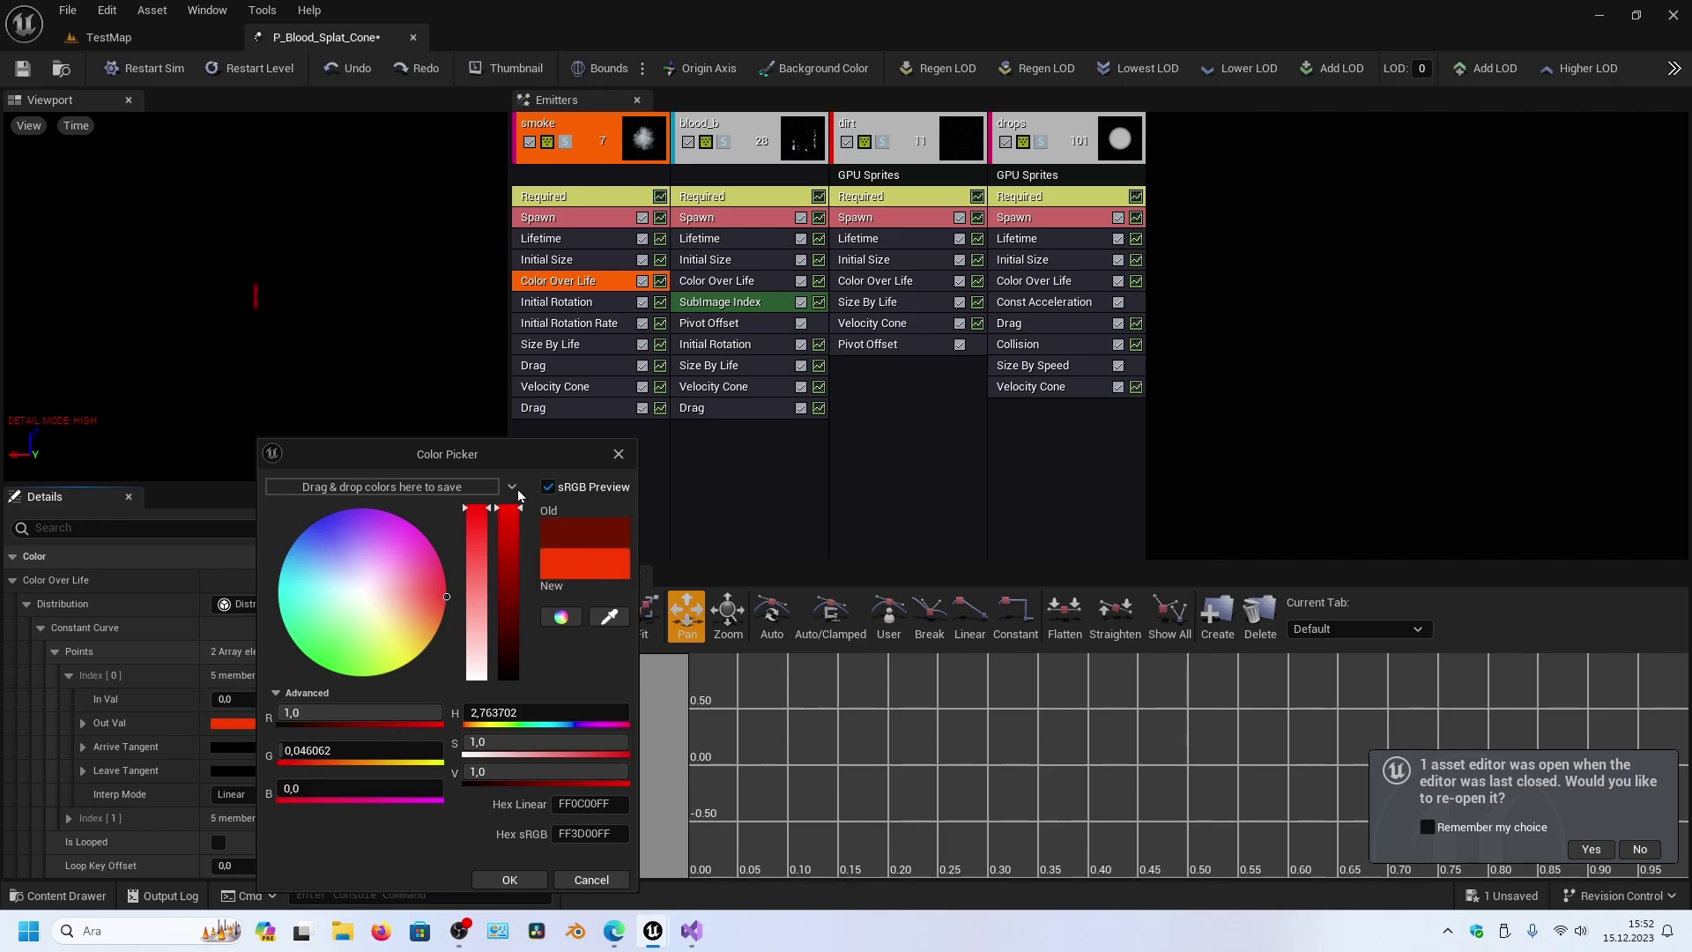
mouse_move(446, 597)
mouse_down()
mouse_move(491, 581)
mouse_move(494, 626)
mouse_up()
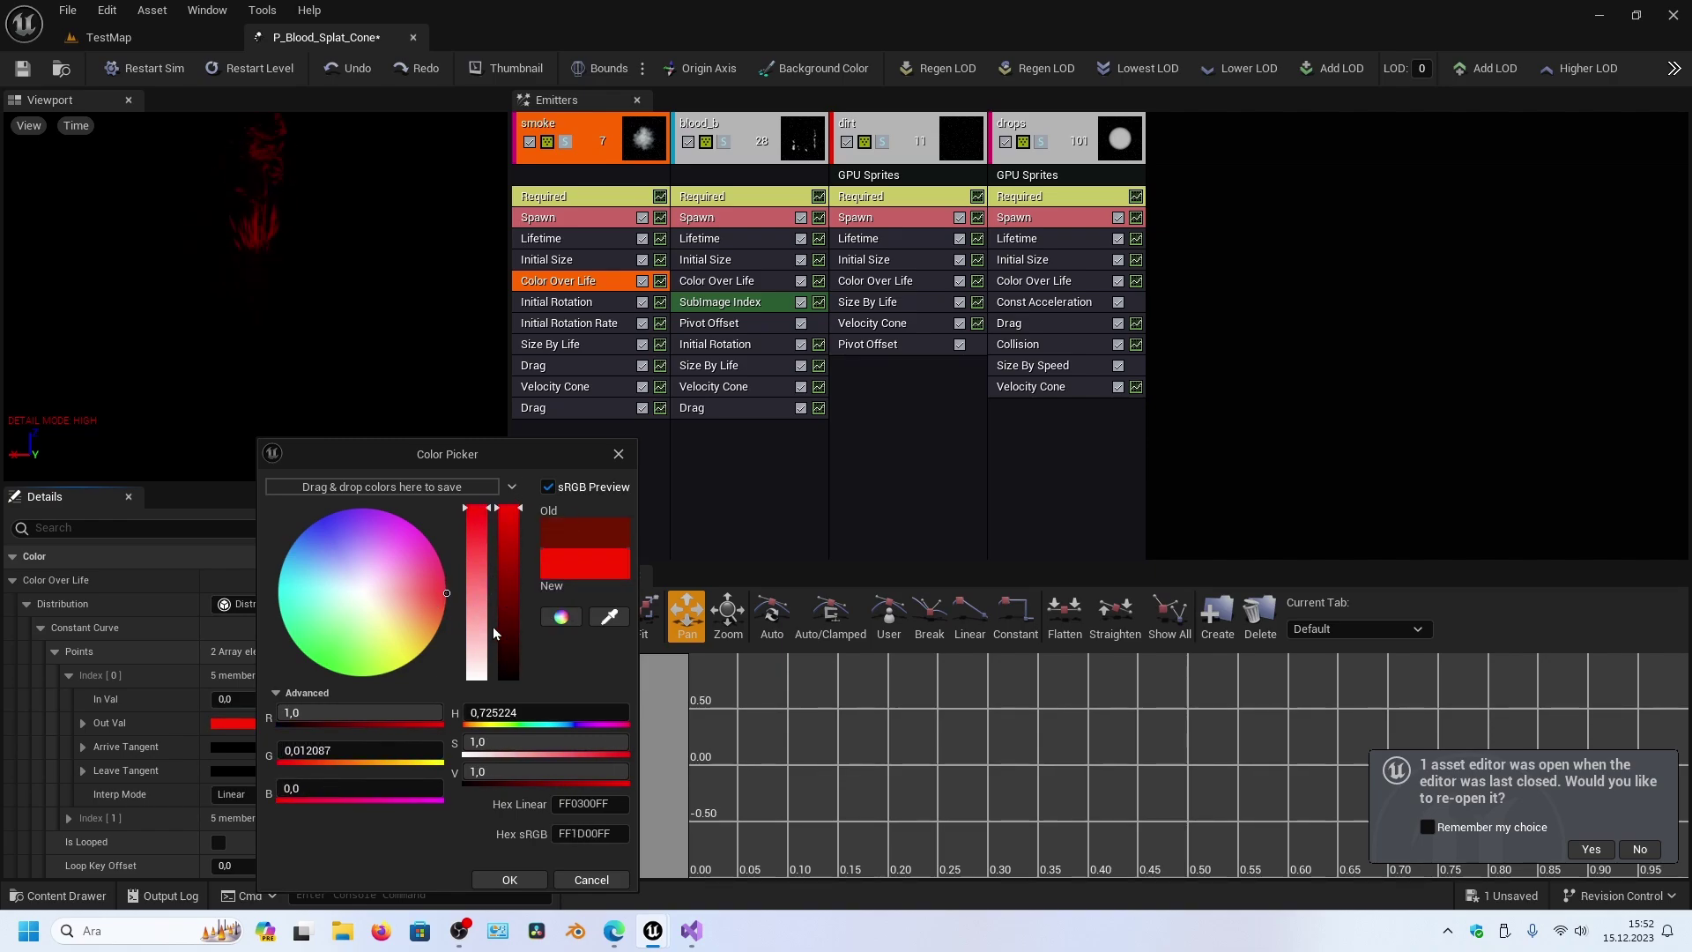
click(267, 236)
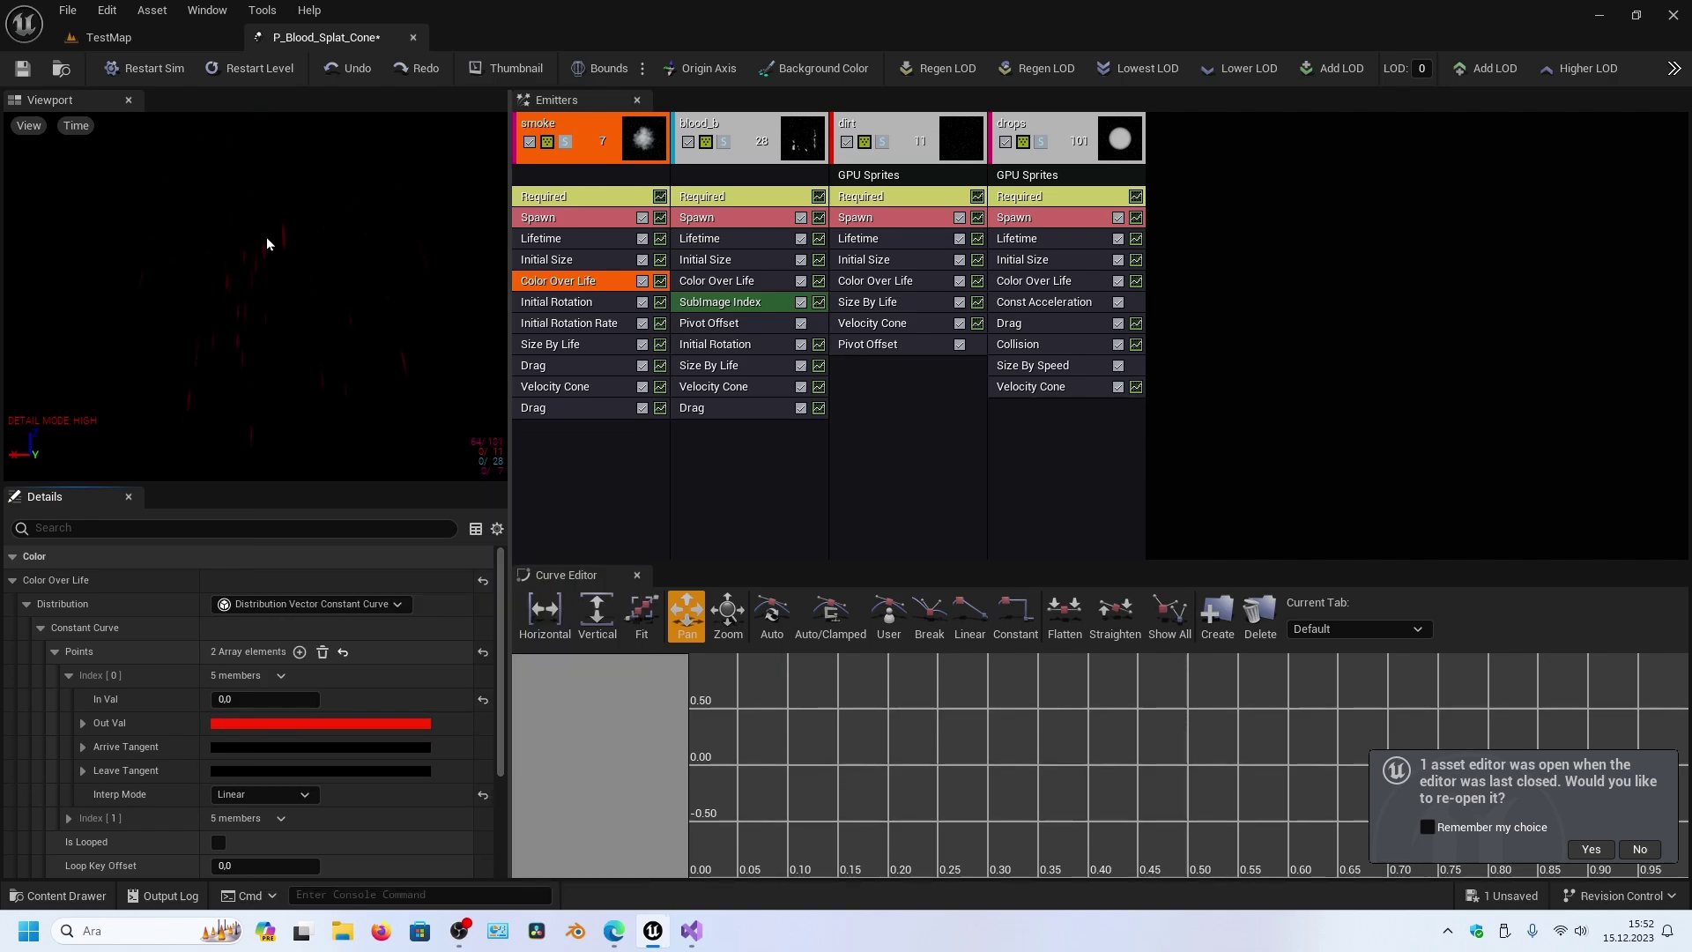
- Brighten blood_b's Color Over Life colour to full bright red
click(738, 280)
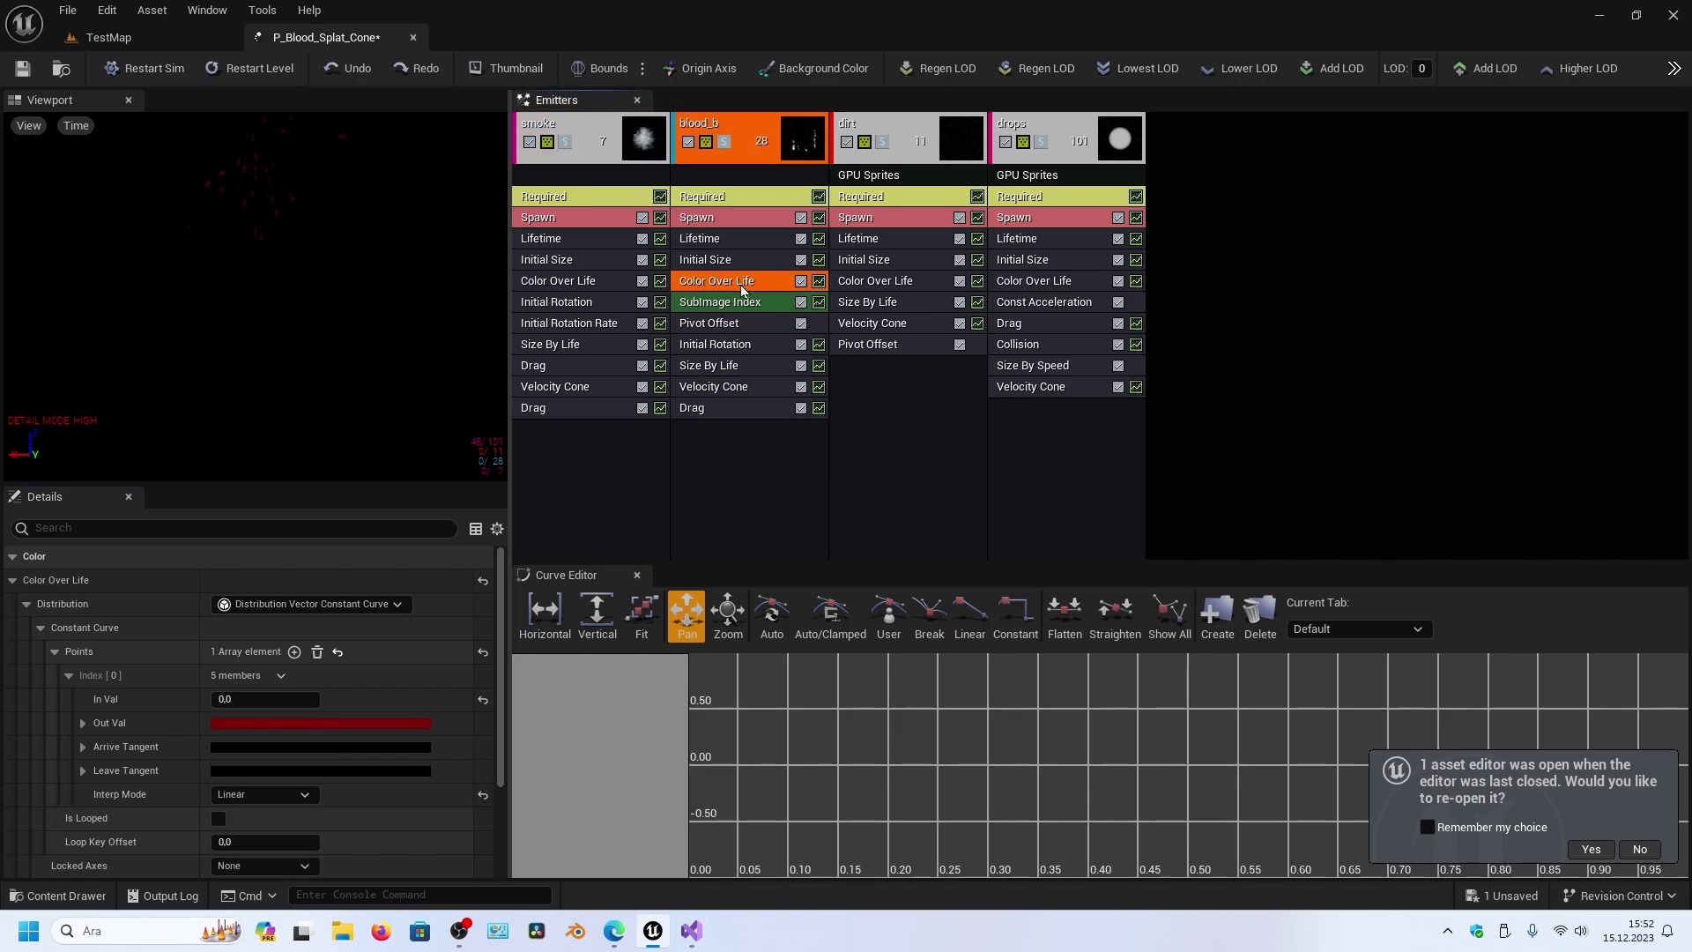
click(298, 722)
drag(558, 634, 574, 487)
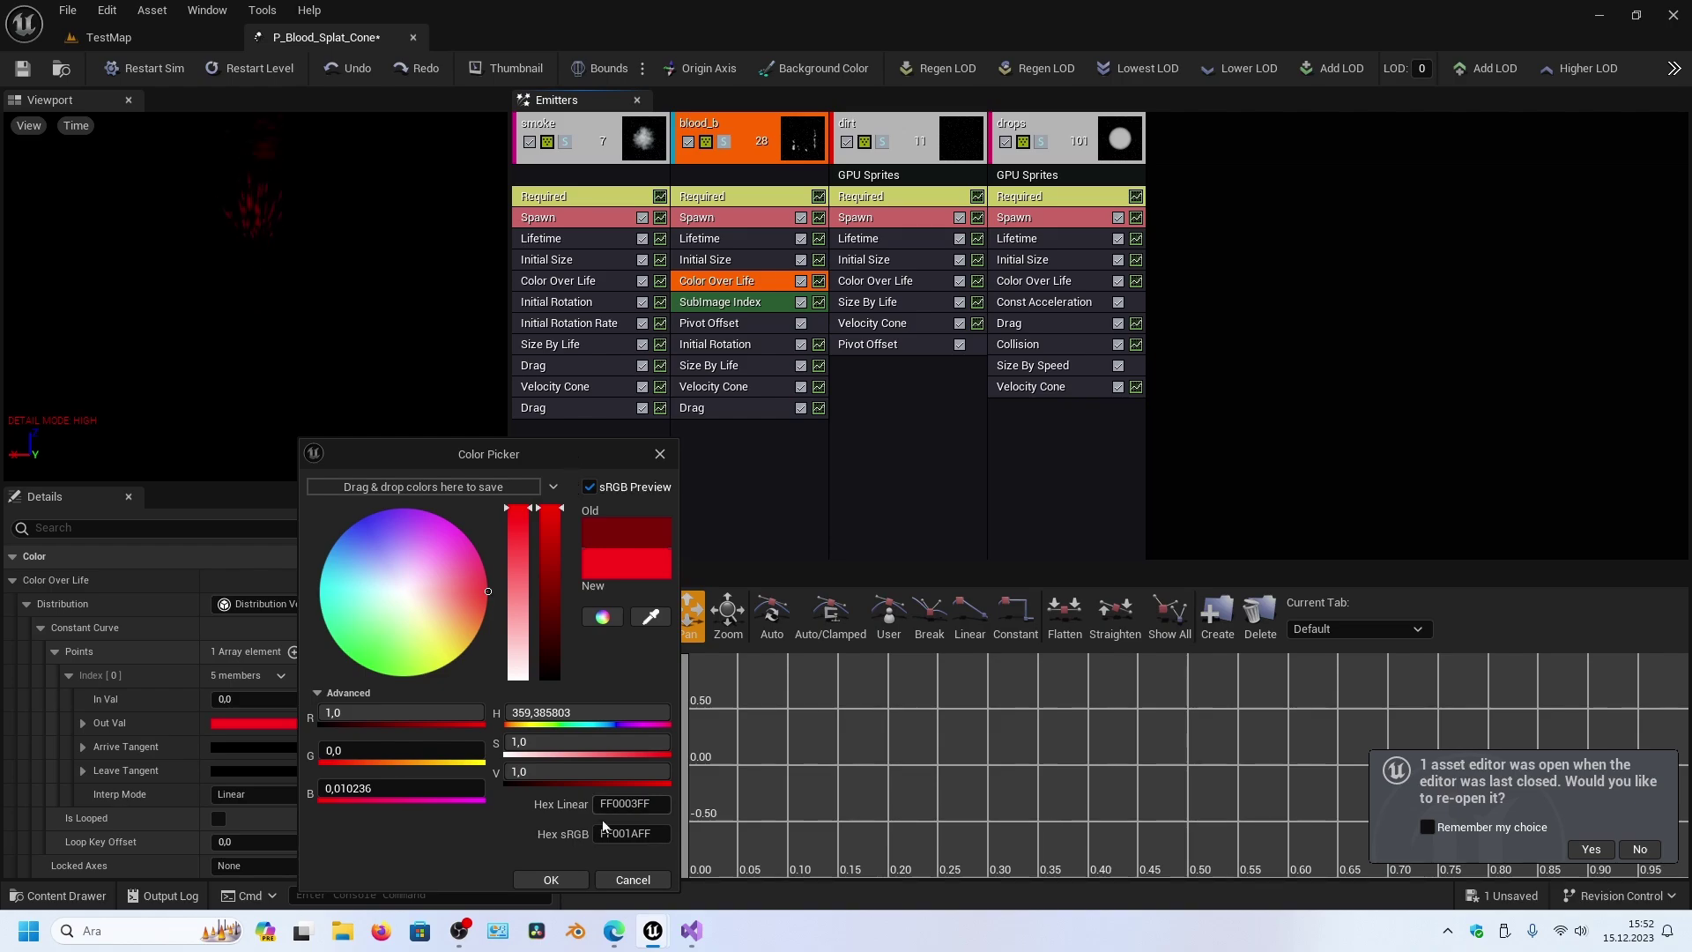
click(562, 877)
- Shift the dirt emitter's Color Over Life colour from orange to bright red
click(876, 281)
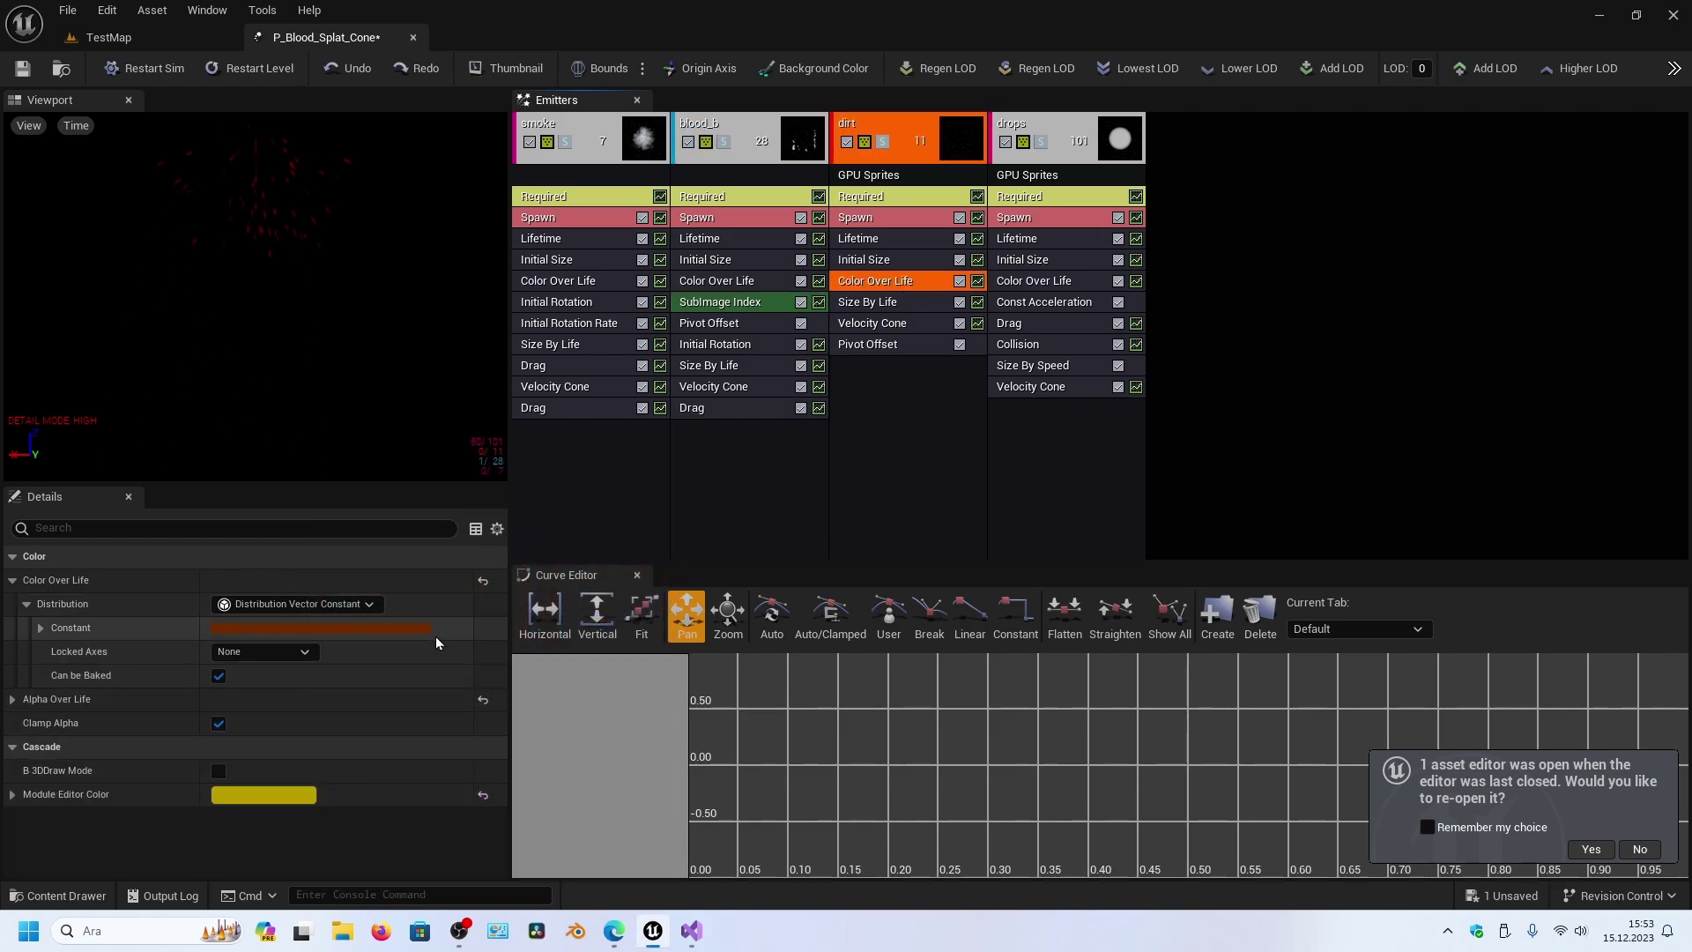
click(405, 627)
drag(674, 592, 656, 509)
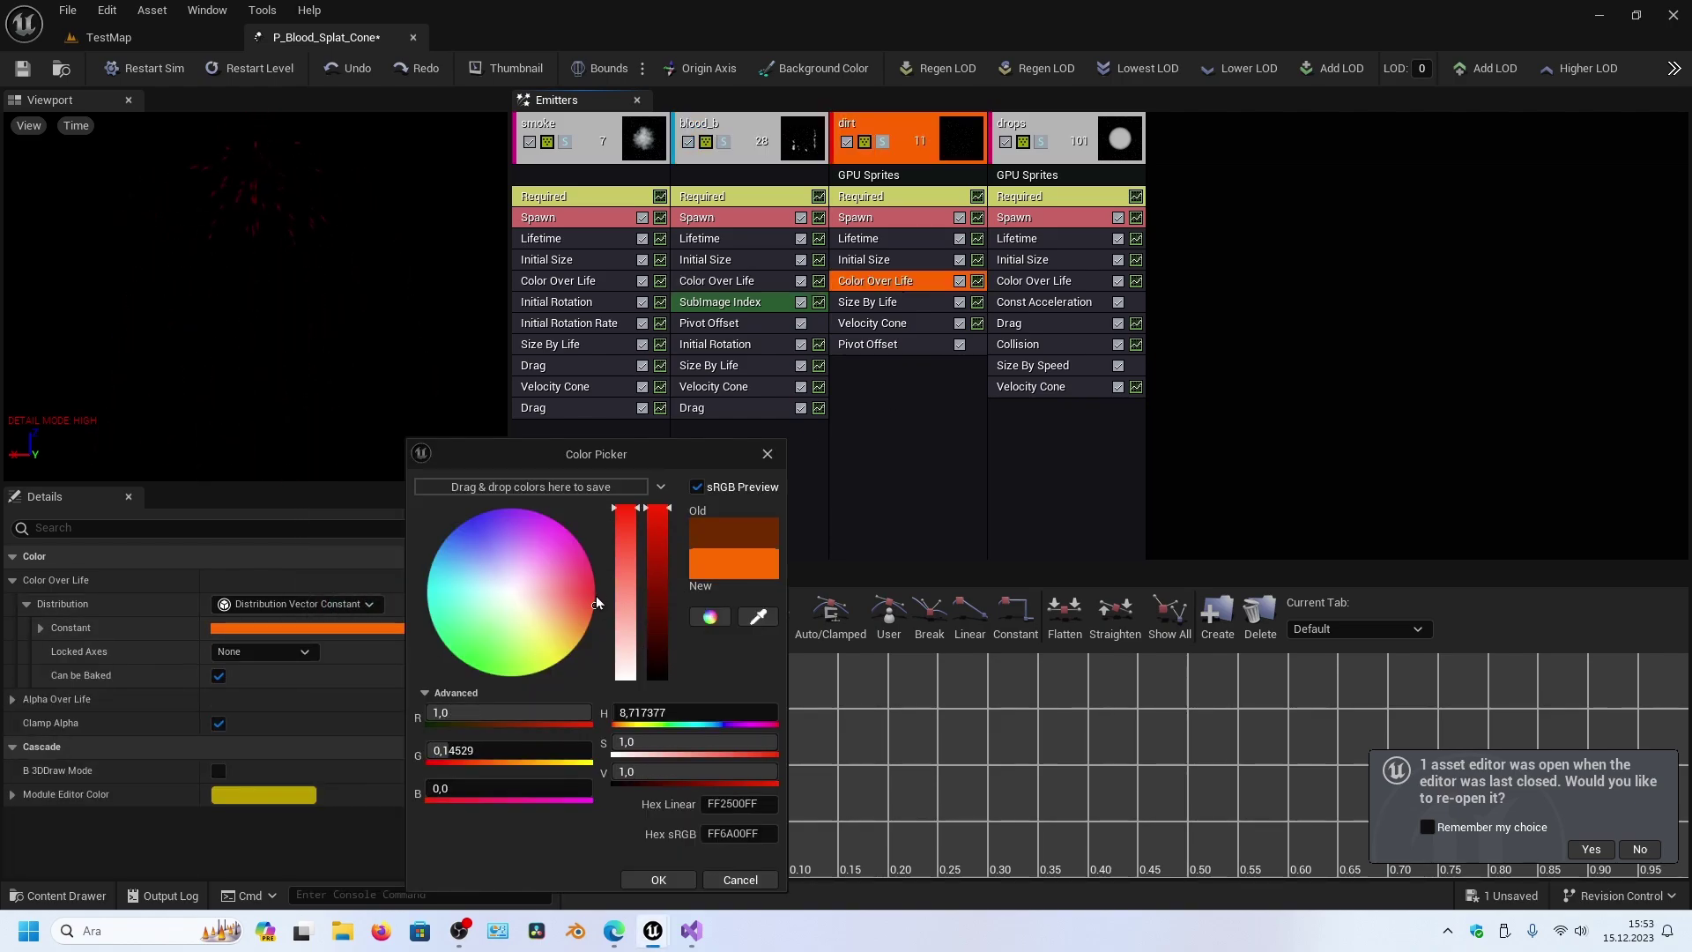
drag(596, 595, 604, 594)
click(658, 880)
- Push the drops emitter's Color Over Life colour to full bright red
click(1034, 281)
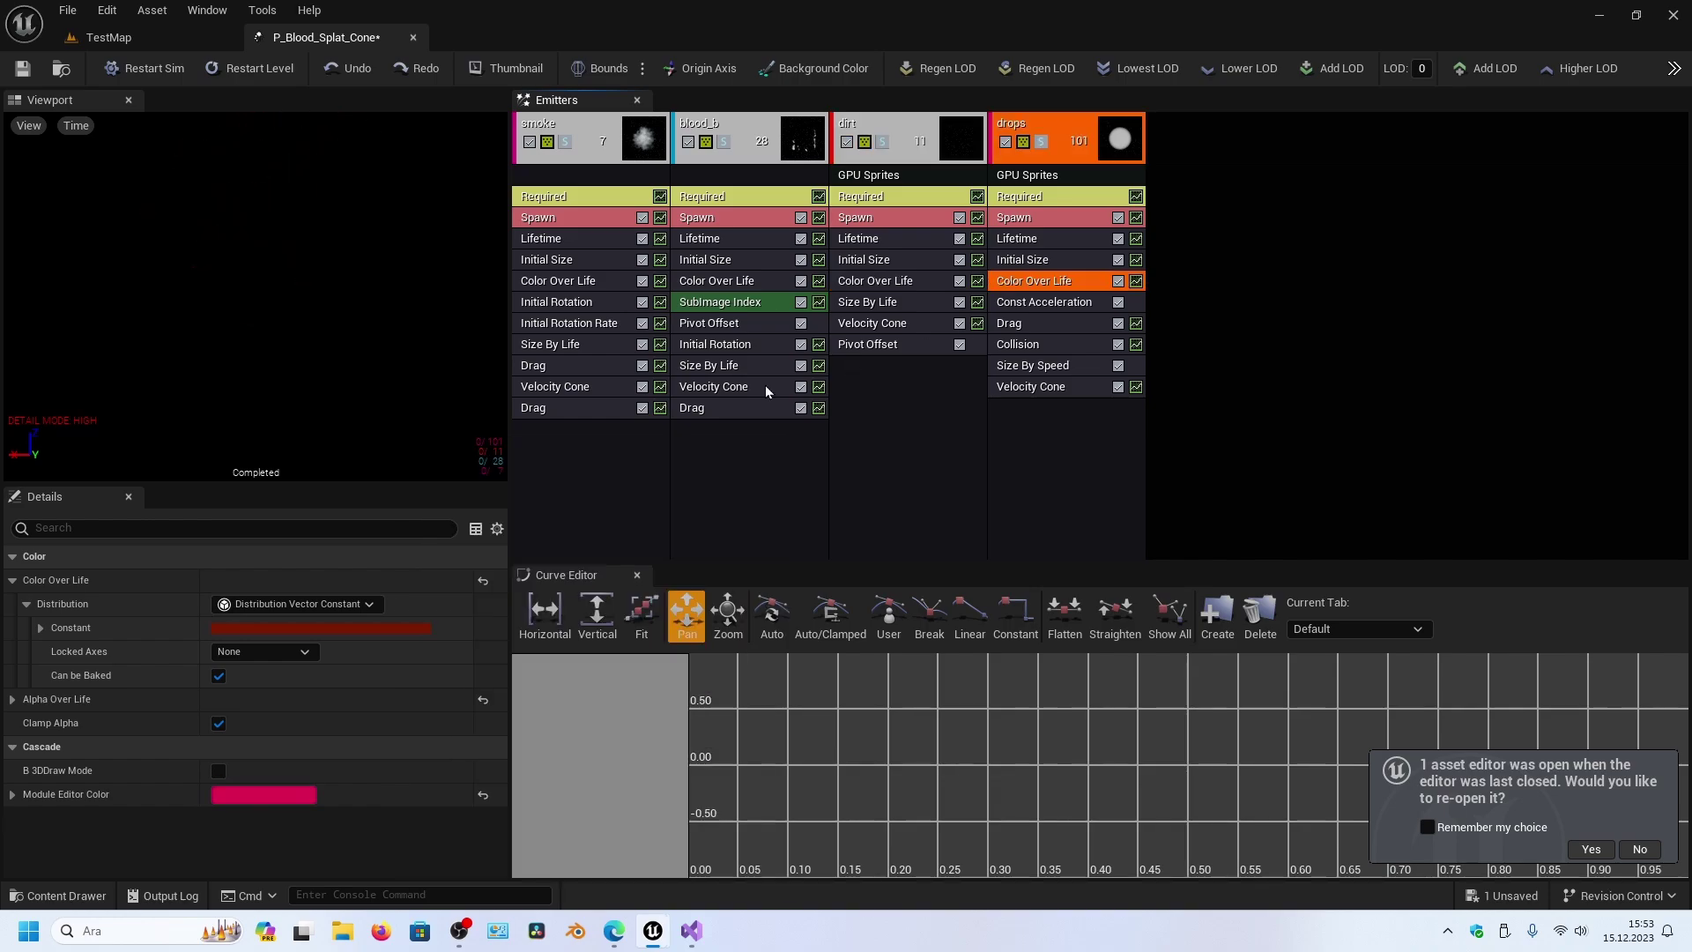
click(335, 629)
drag(588, 643, 592, 508)
drag(526, 596, 574, 595)
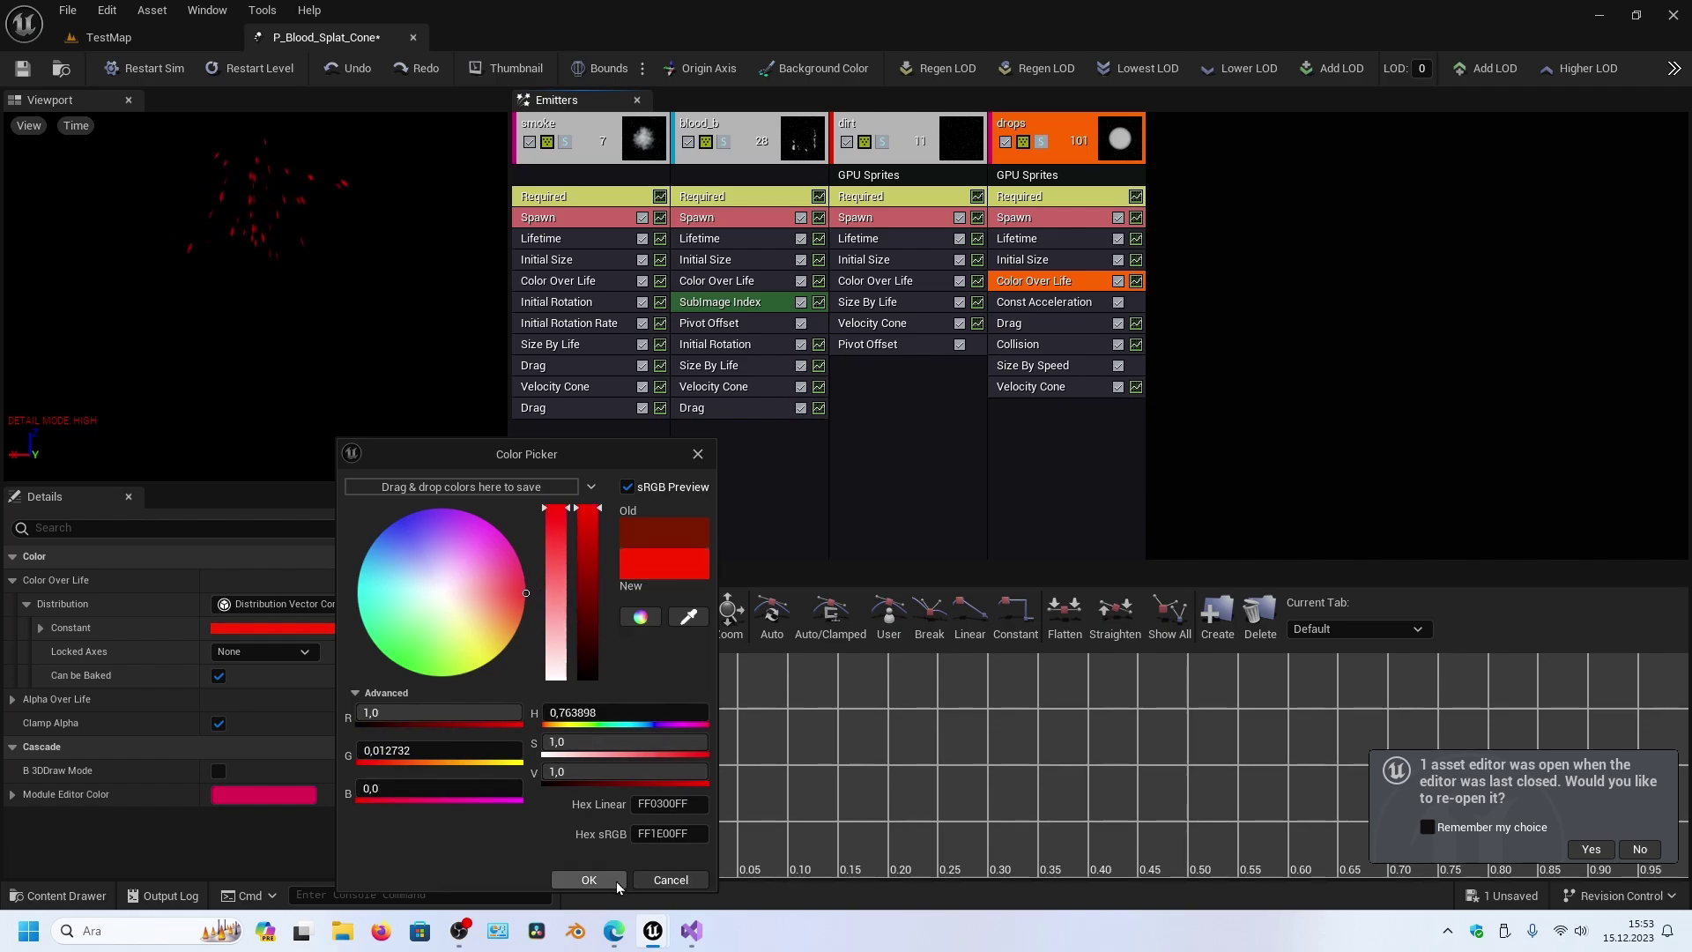
click(589, 880)
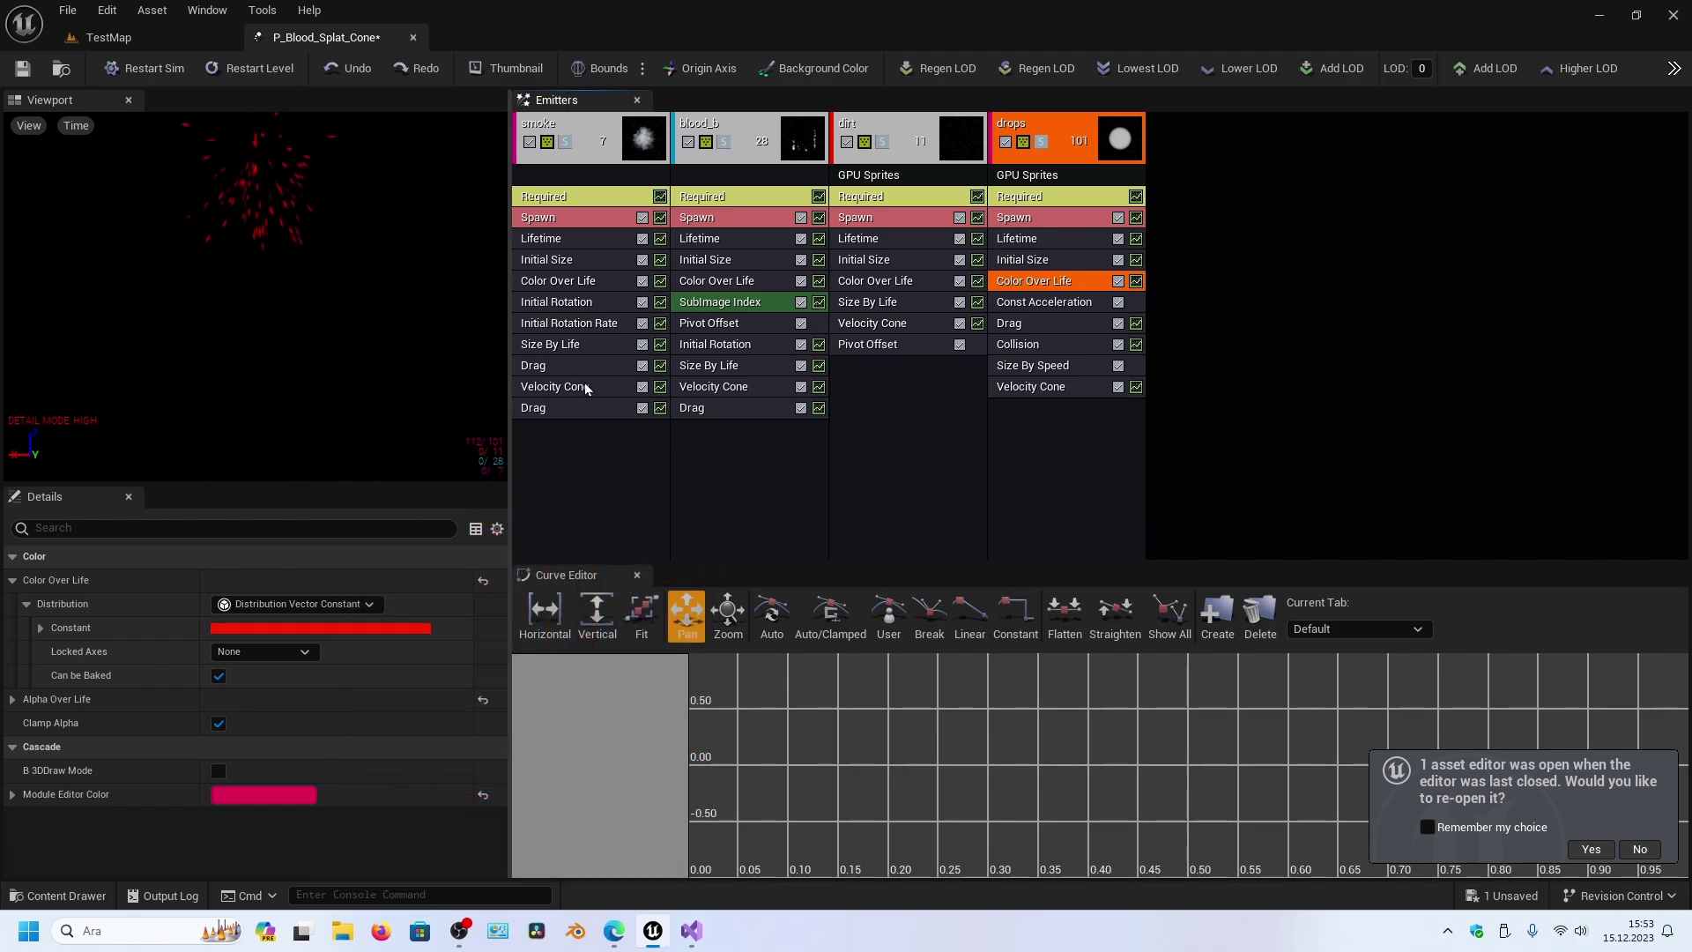
click(552, 388)
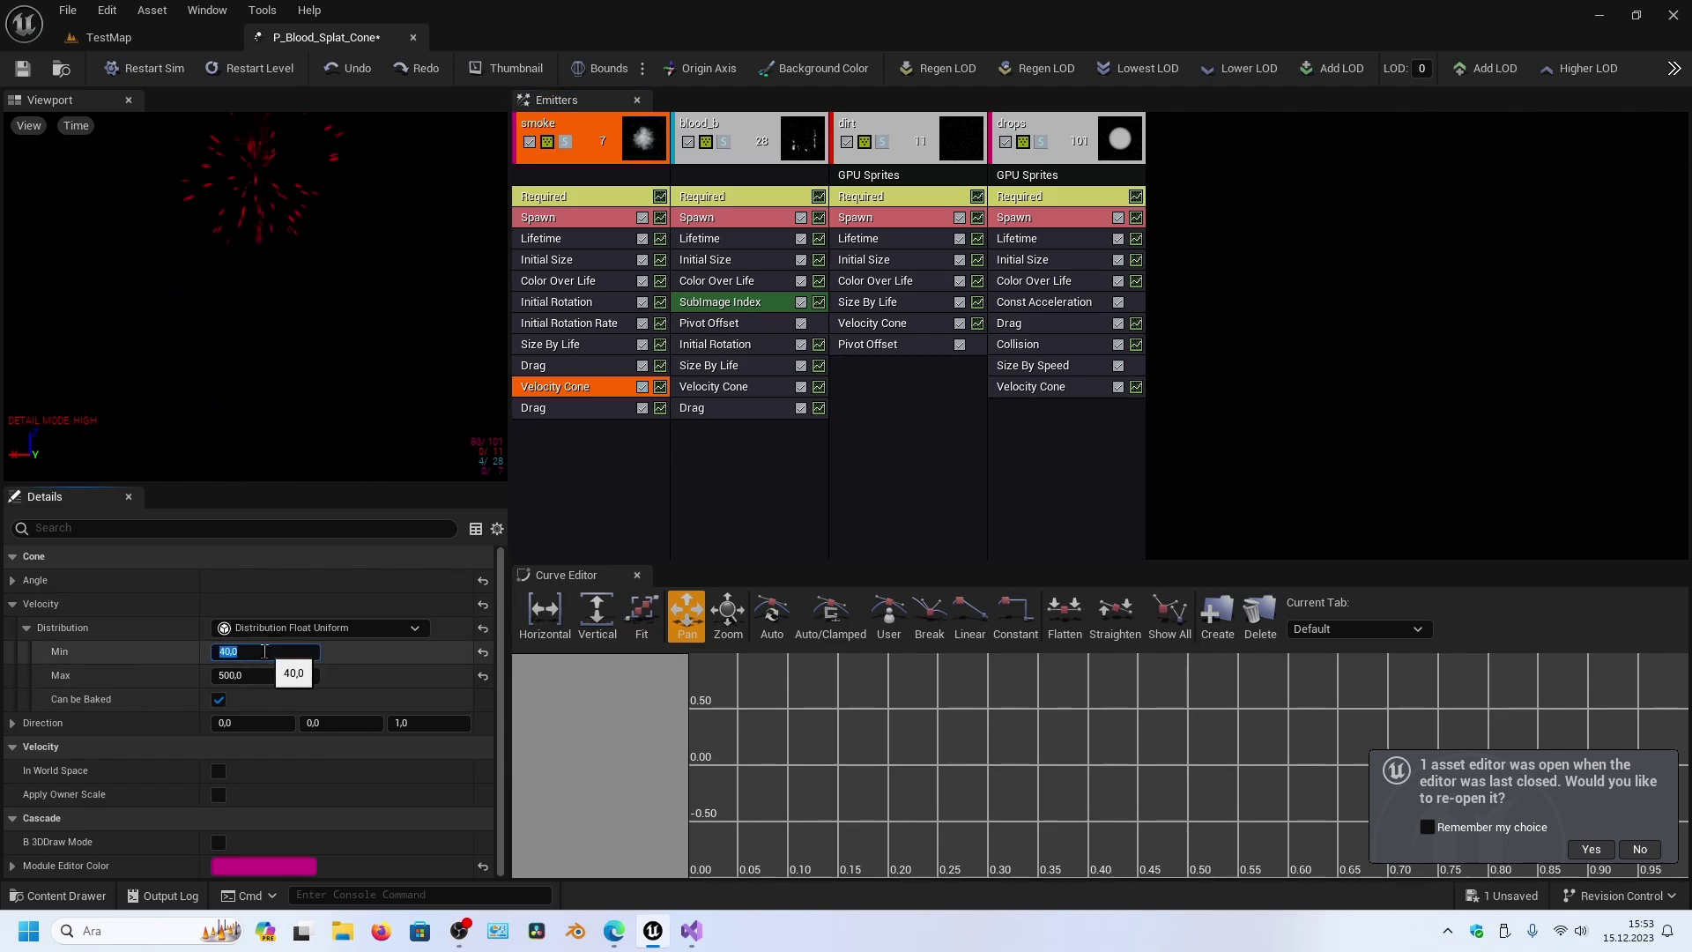
- Set smoke's maximum cone velocity to 50, and blood_b's cone velocity to 40 minimum, 50 maximum
click(284, 676)
text(50)
key(Return)
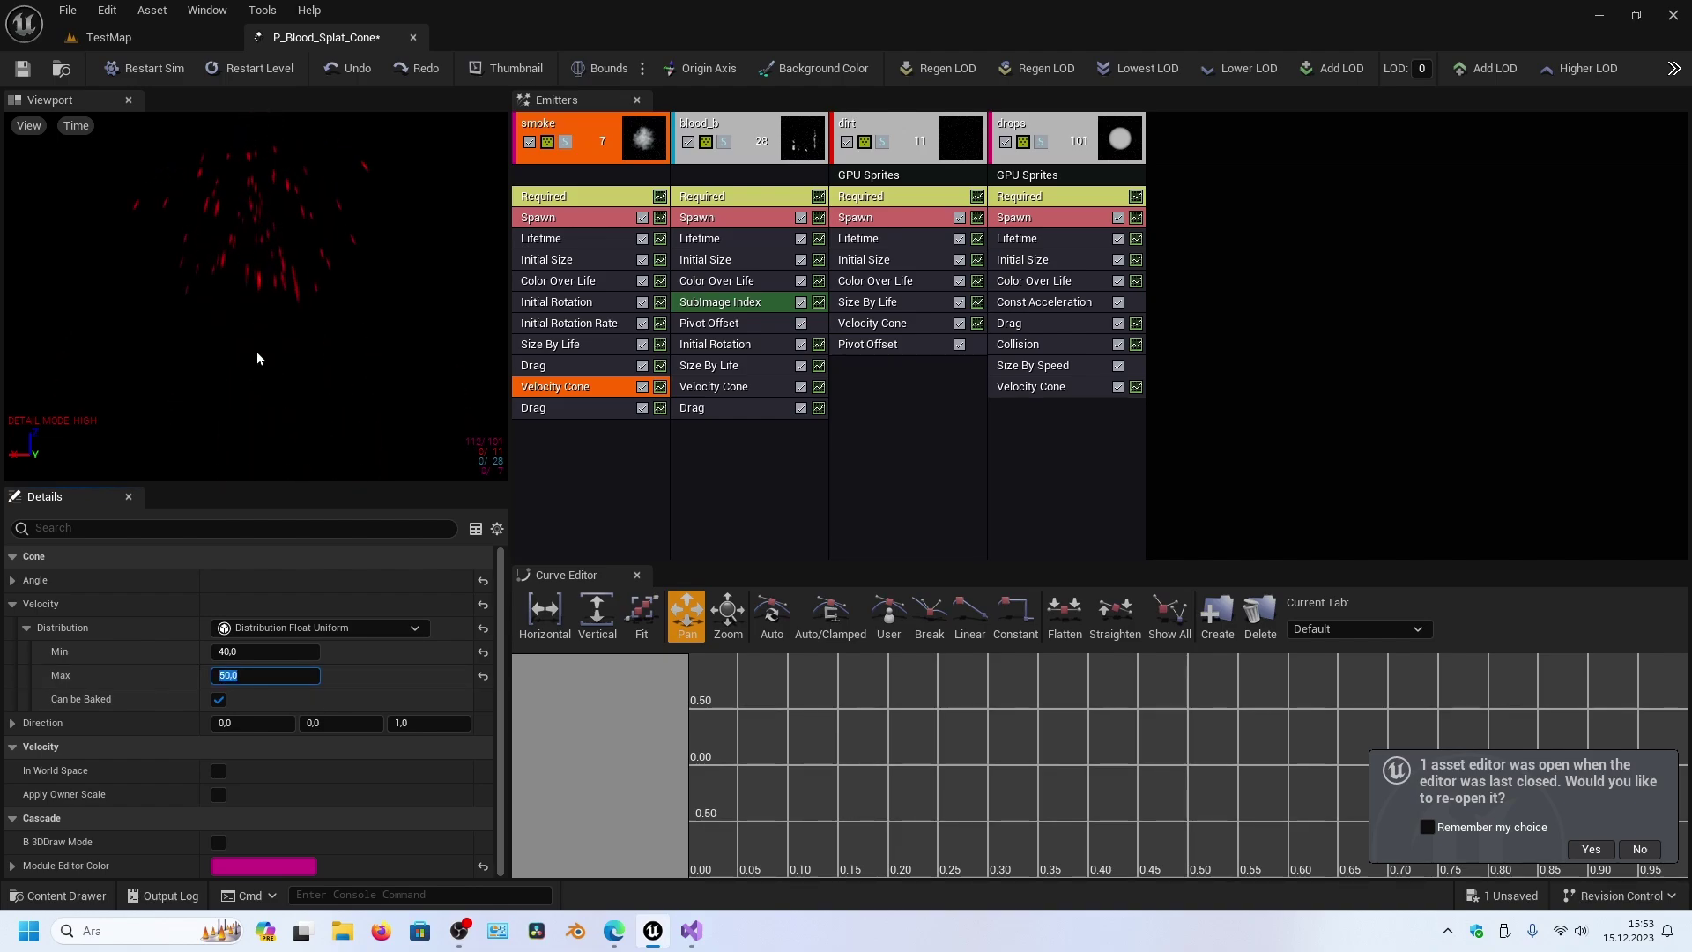
key(ctrl+z)
click(269, 653)
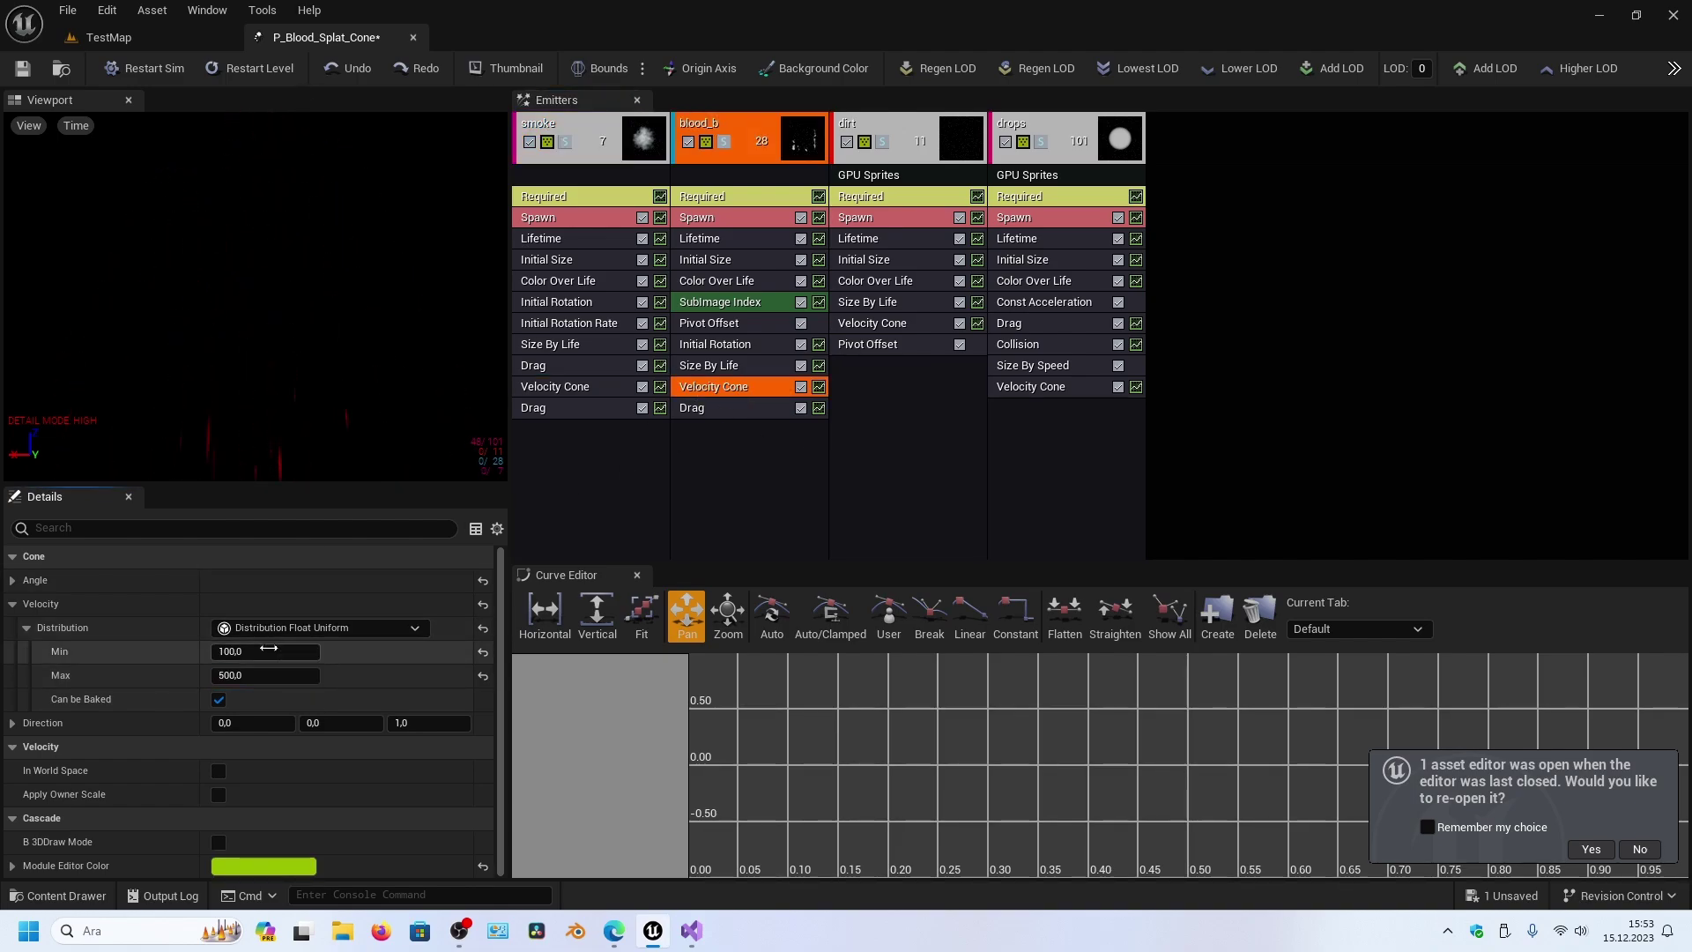
text(40)
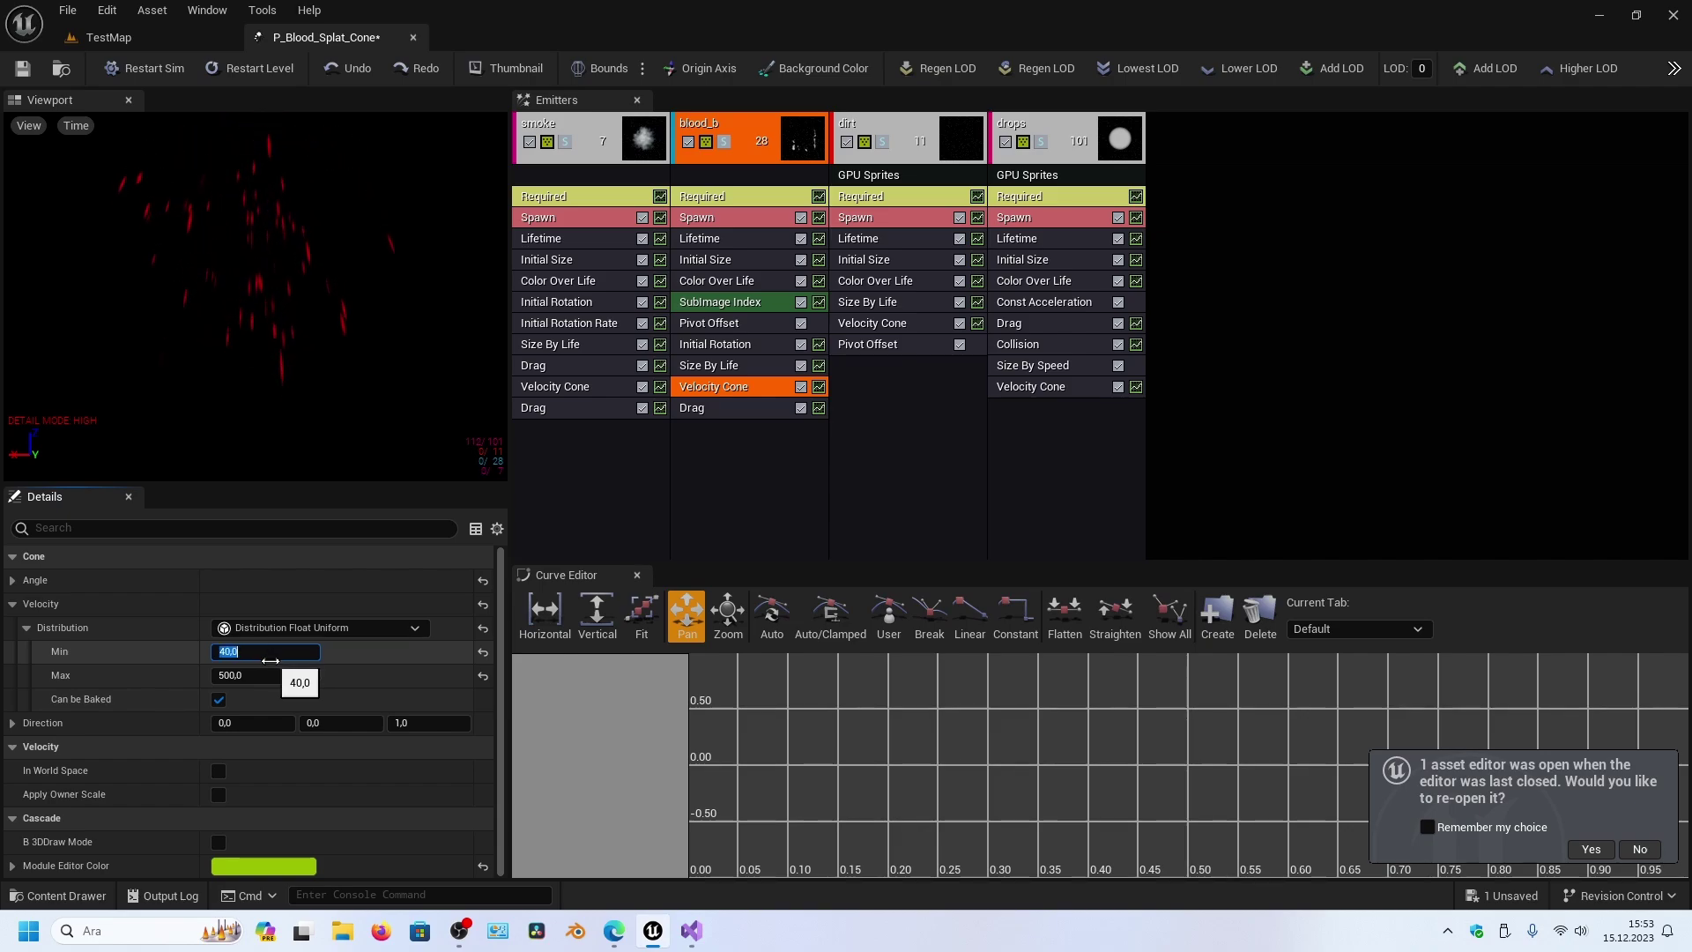
key(Return)
text(50)
key(Return)
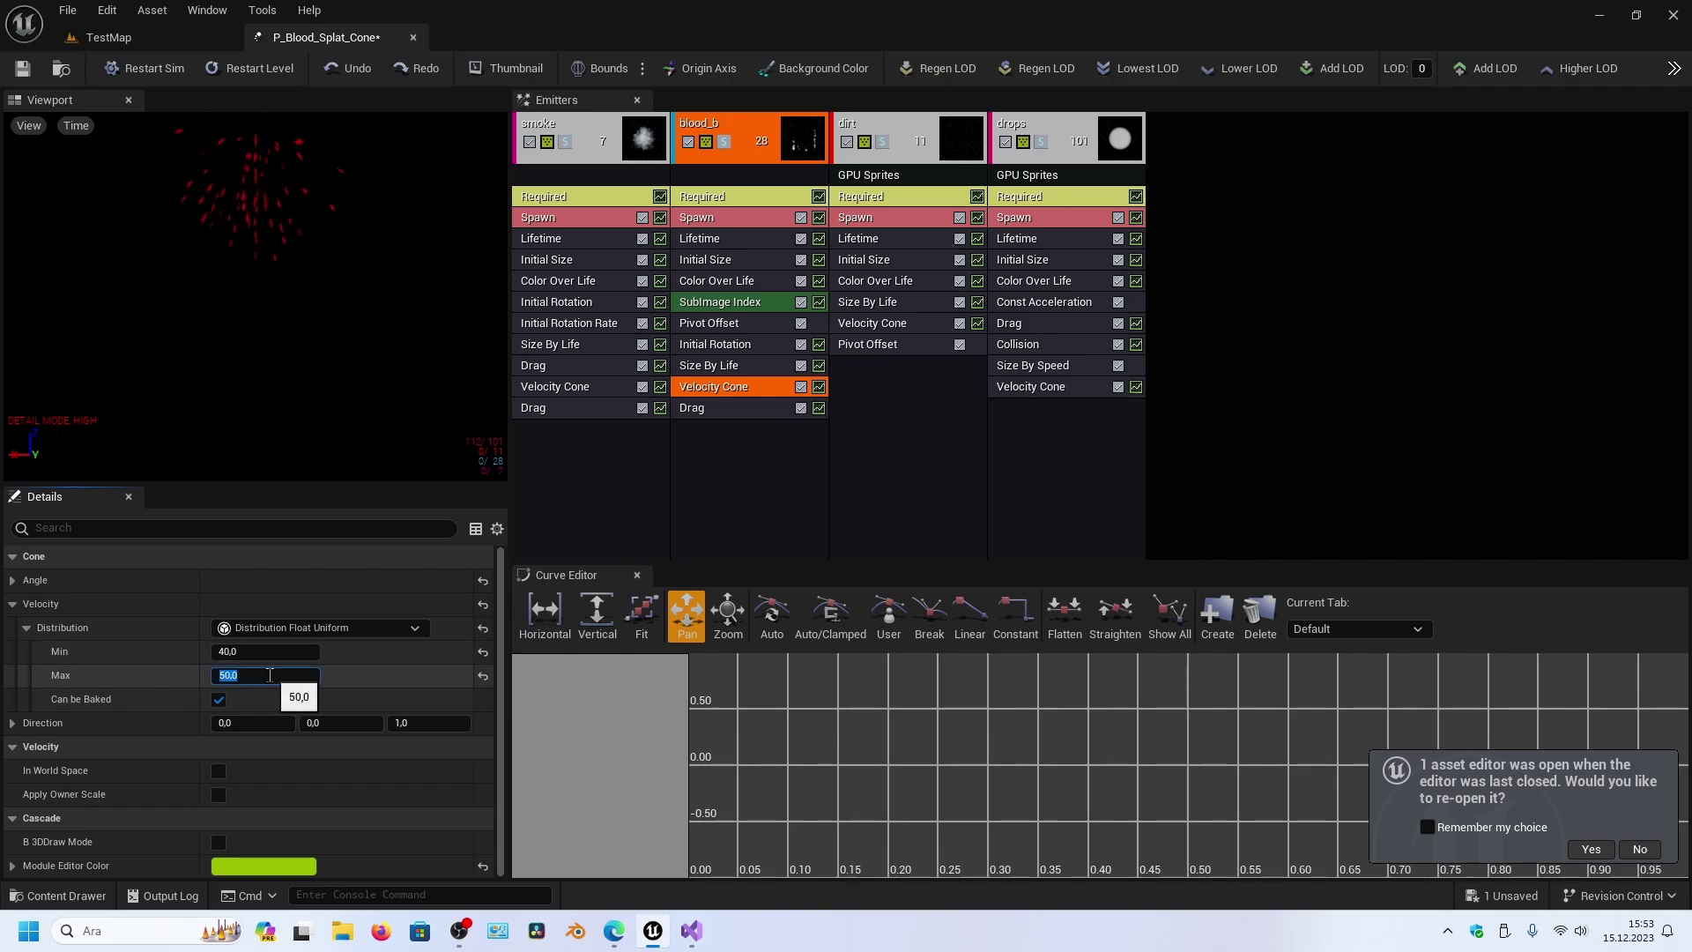
- Give the dirt emitter's Velocity Cone a minimum of 49 and maximum of 50
click(889, 328)
click(257, 651)
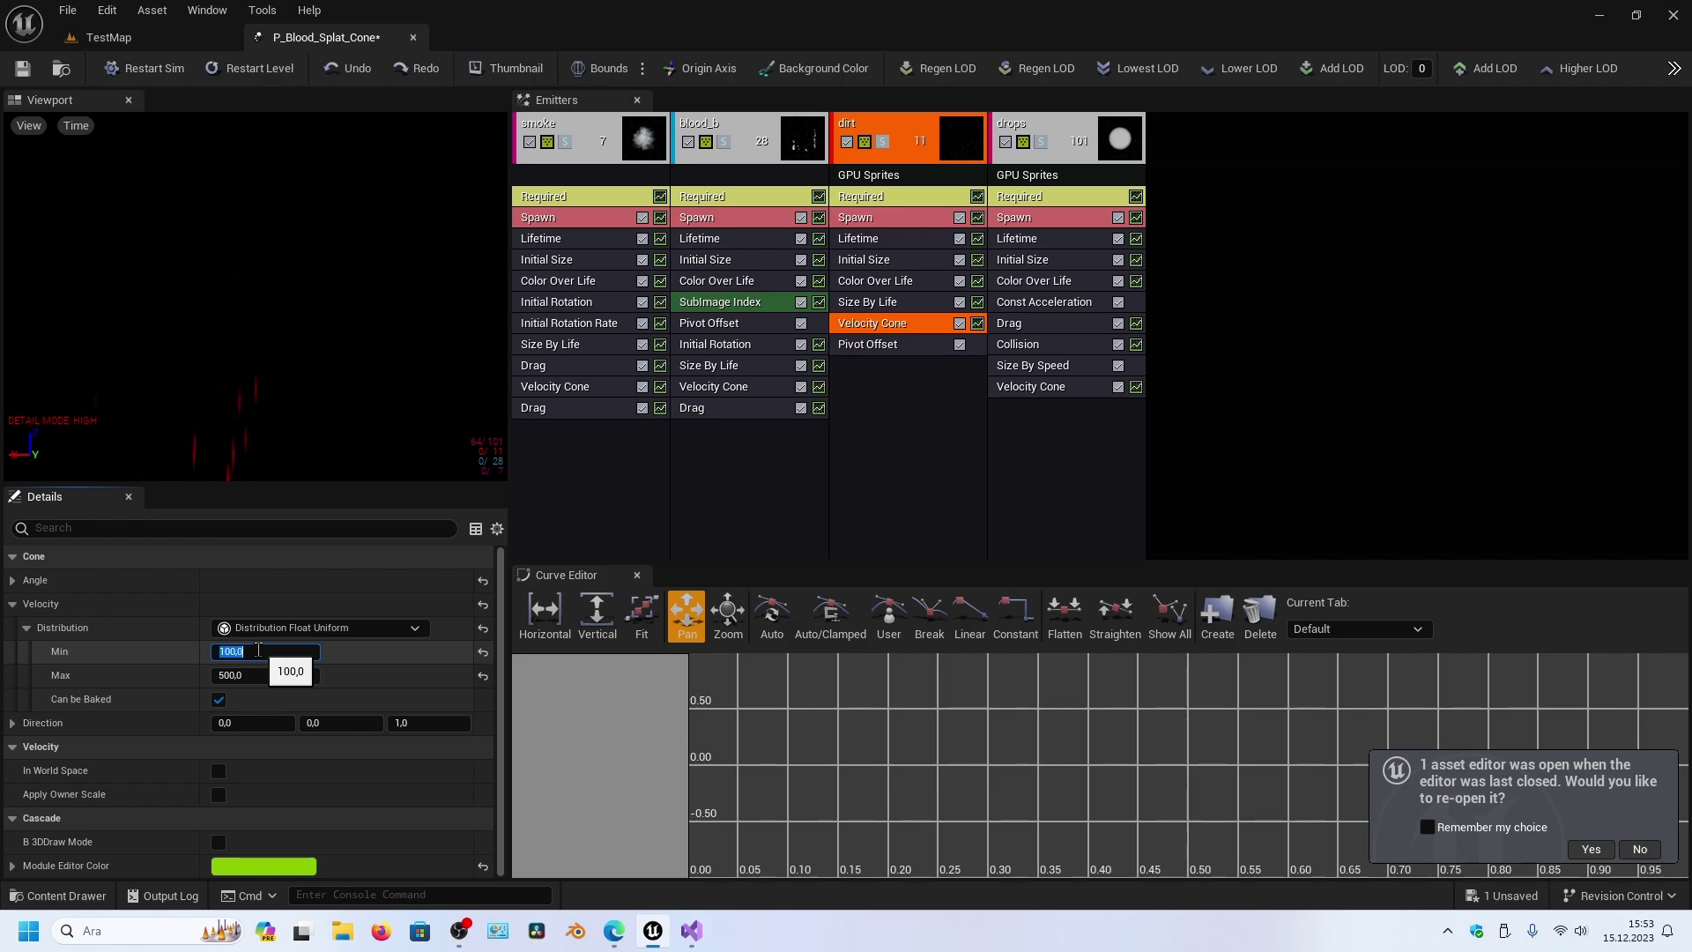
text(49)
key(Return)
click(258, 675)
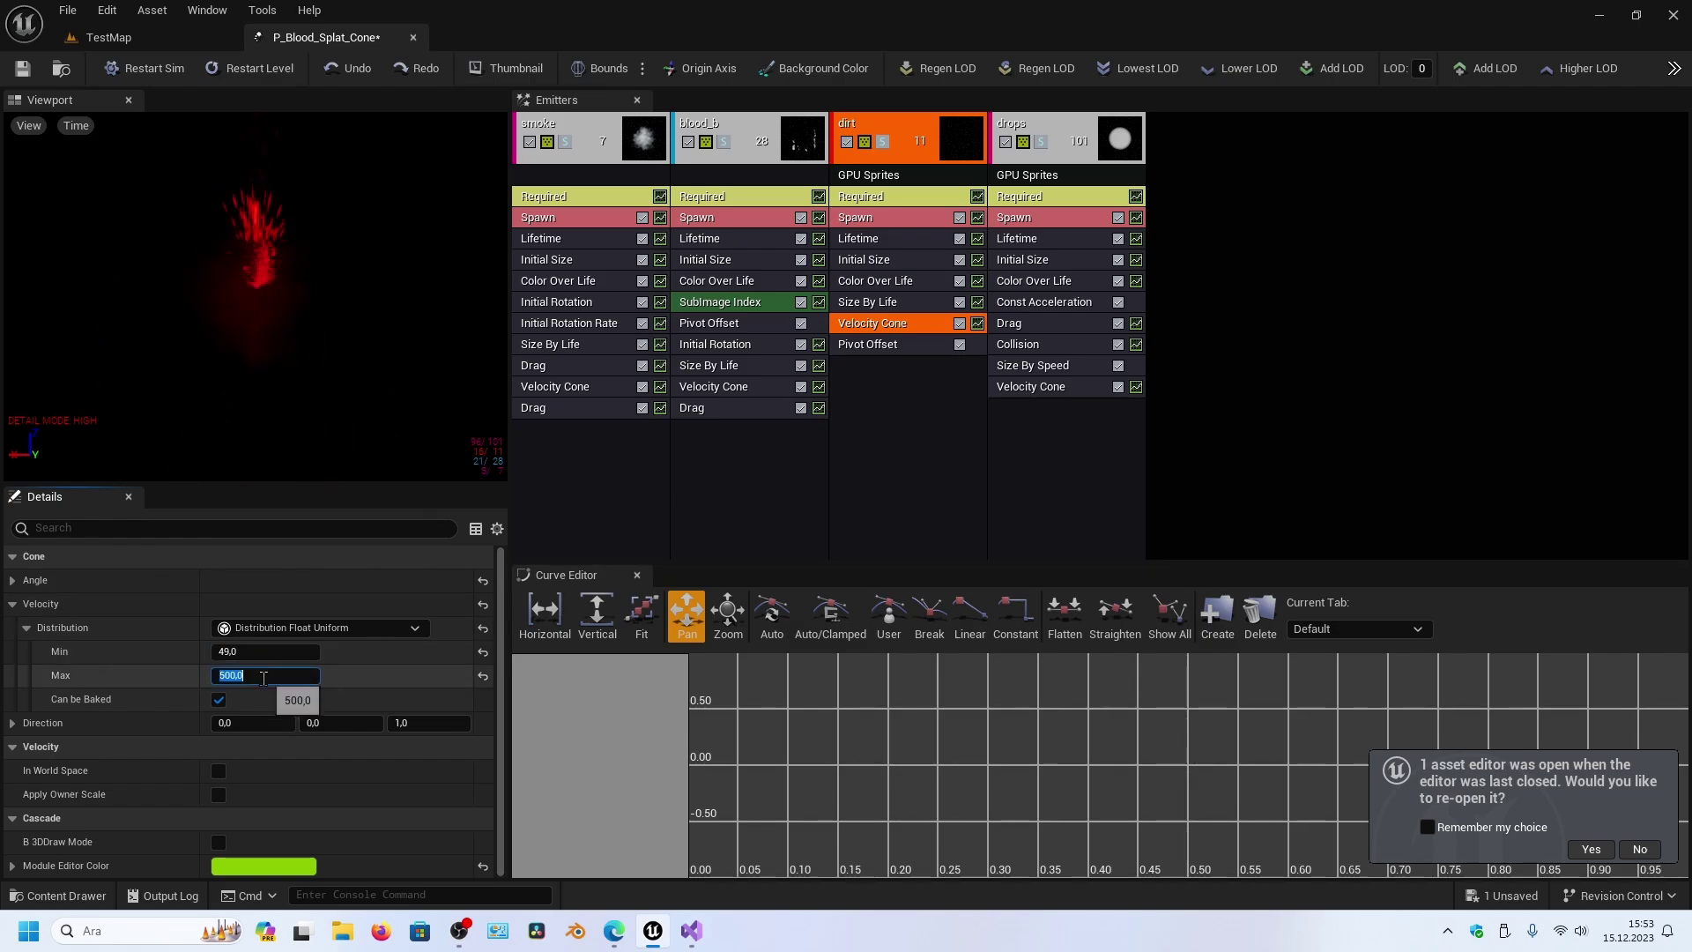
text(50)
key(Return)
- Give the drops emitter's Velocity Cone a minimum of 40 and maximum of 50
click(1056, 384)
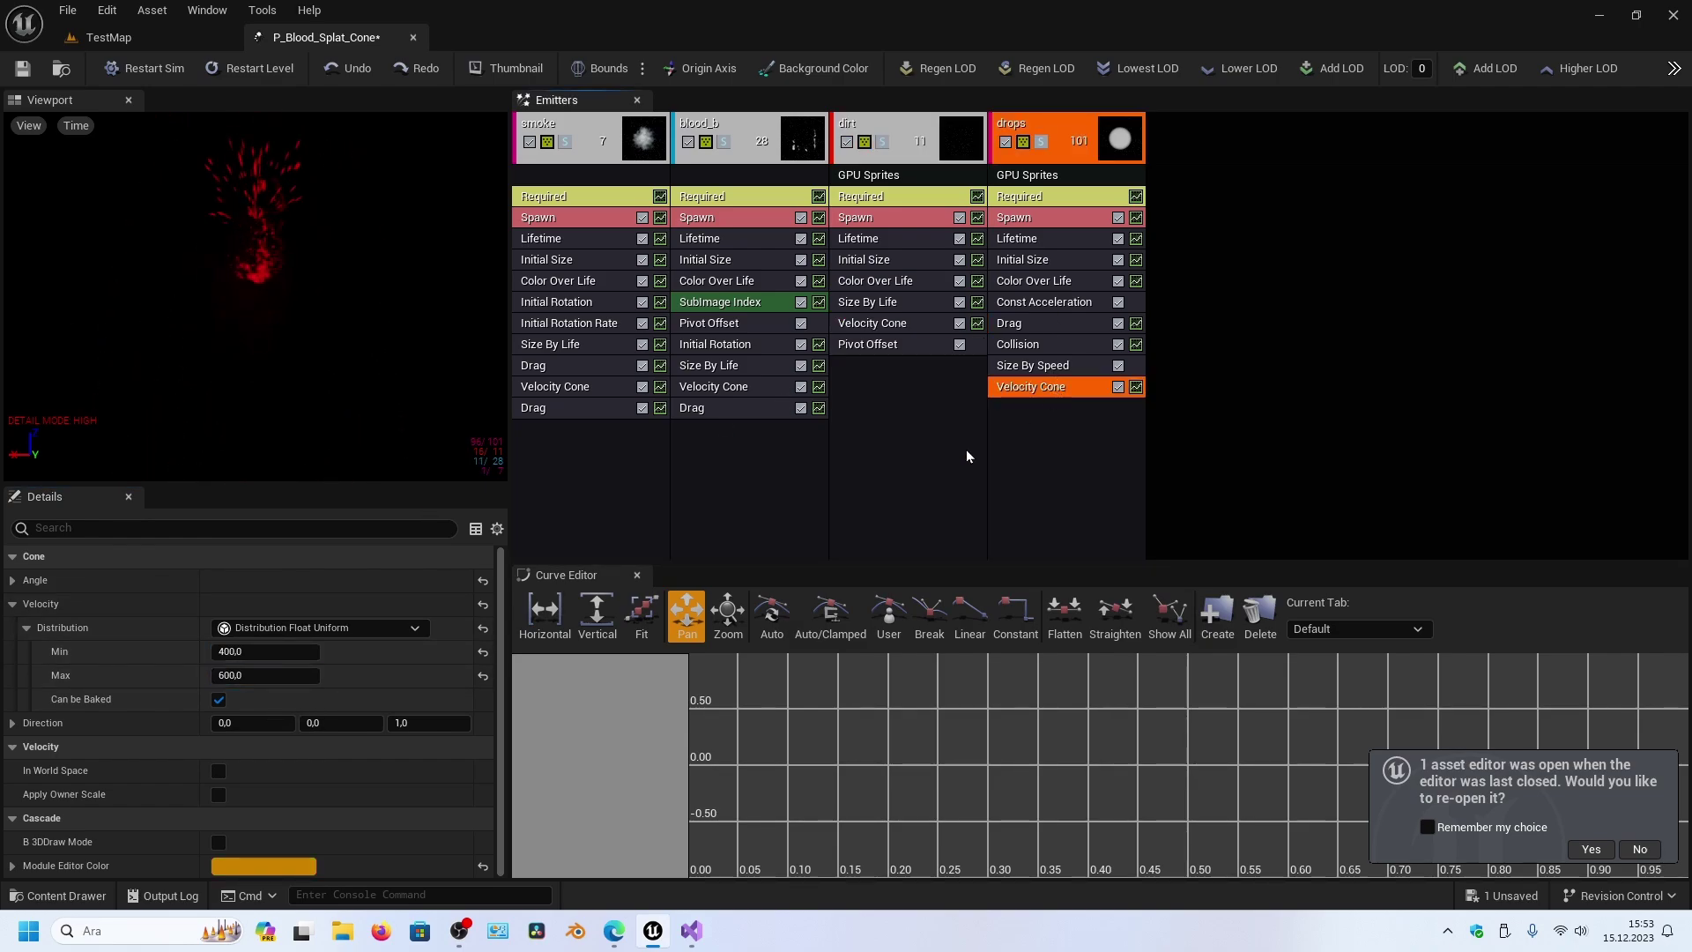
click(282, 653)
text(40)
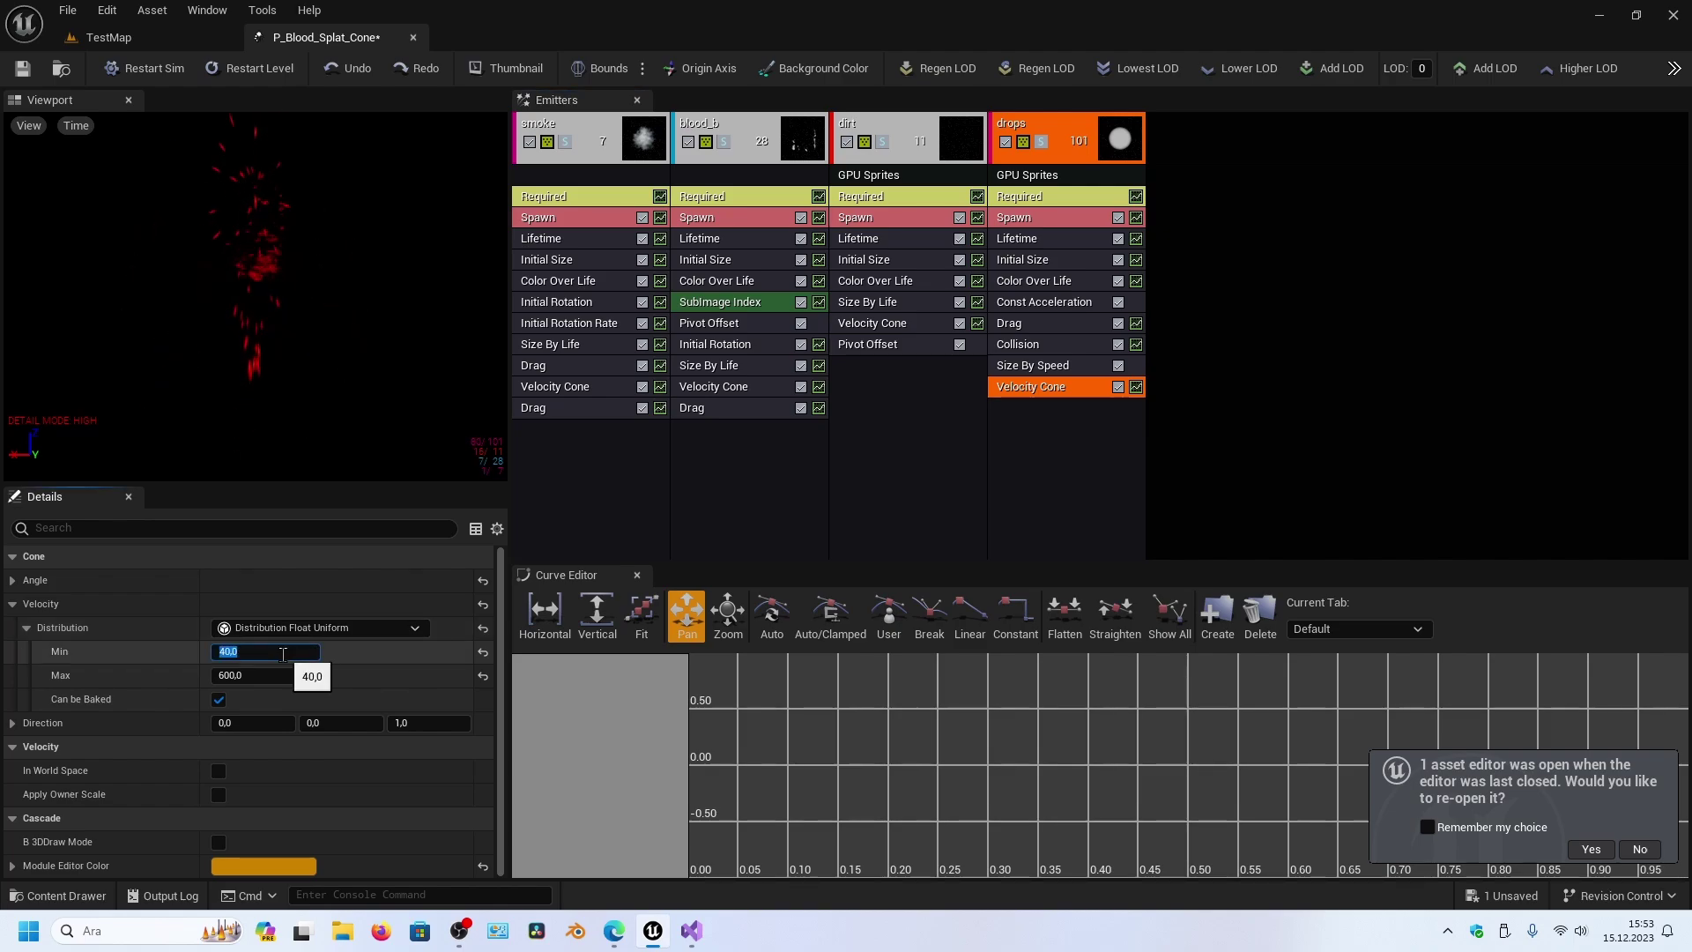
click(275, 675)
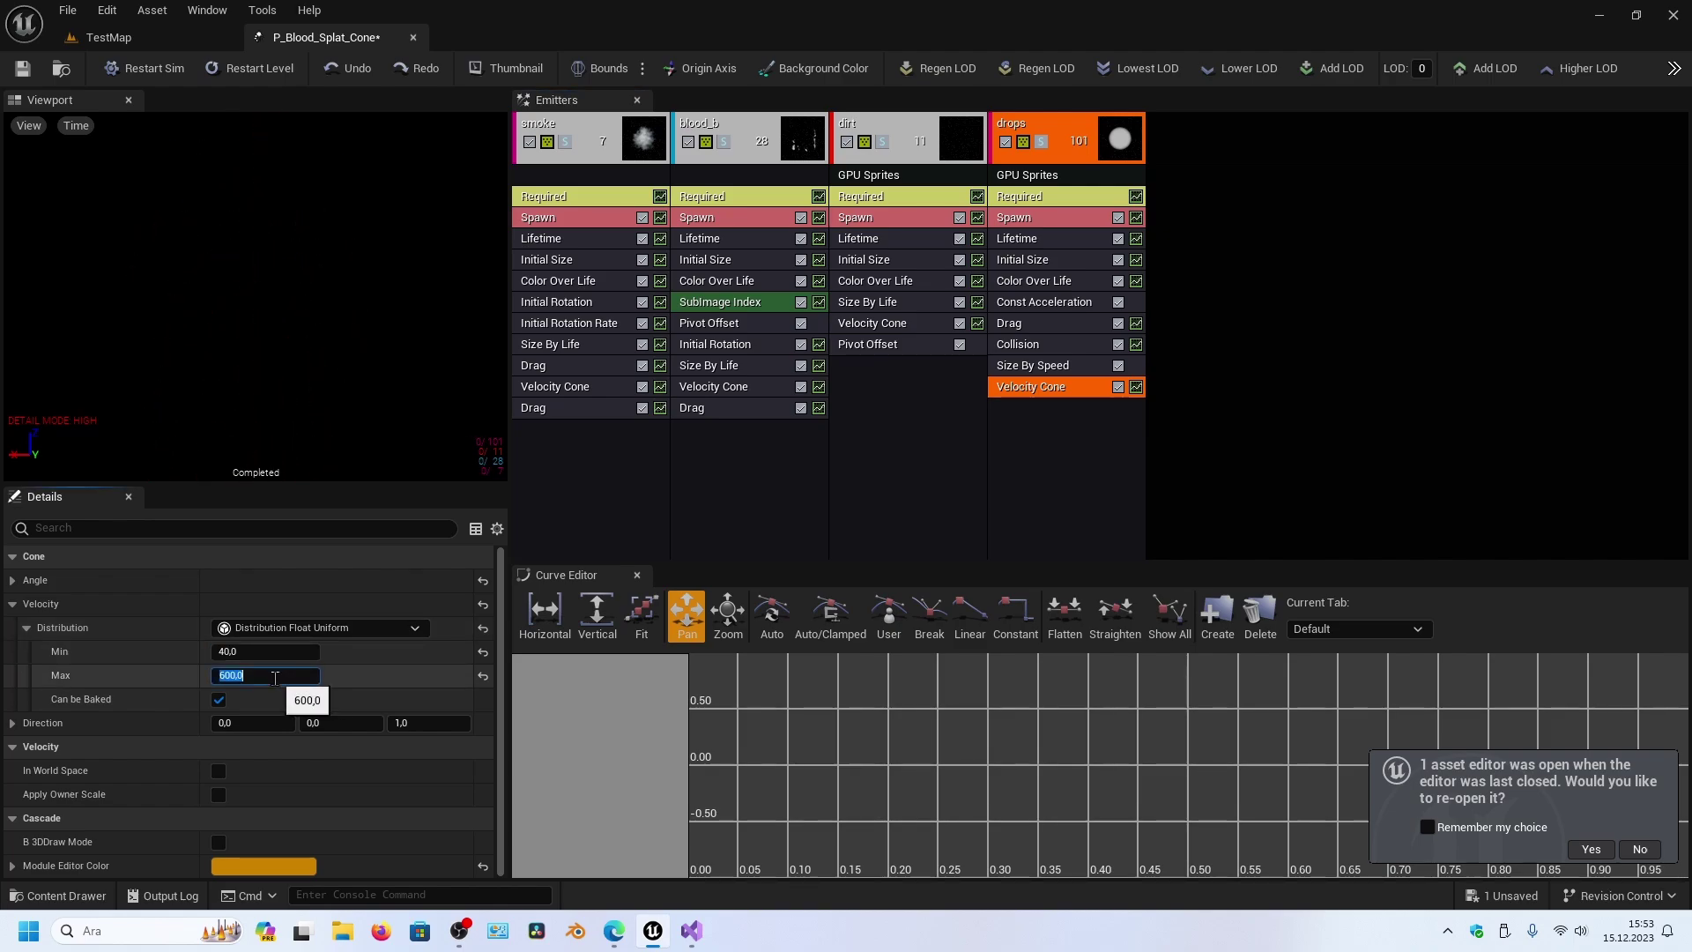
text(50)
key(Return)
key(Return)
key(Return)
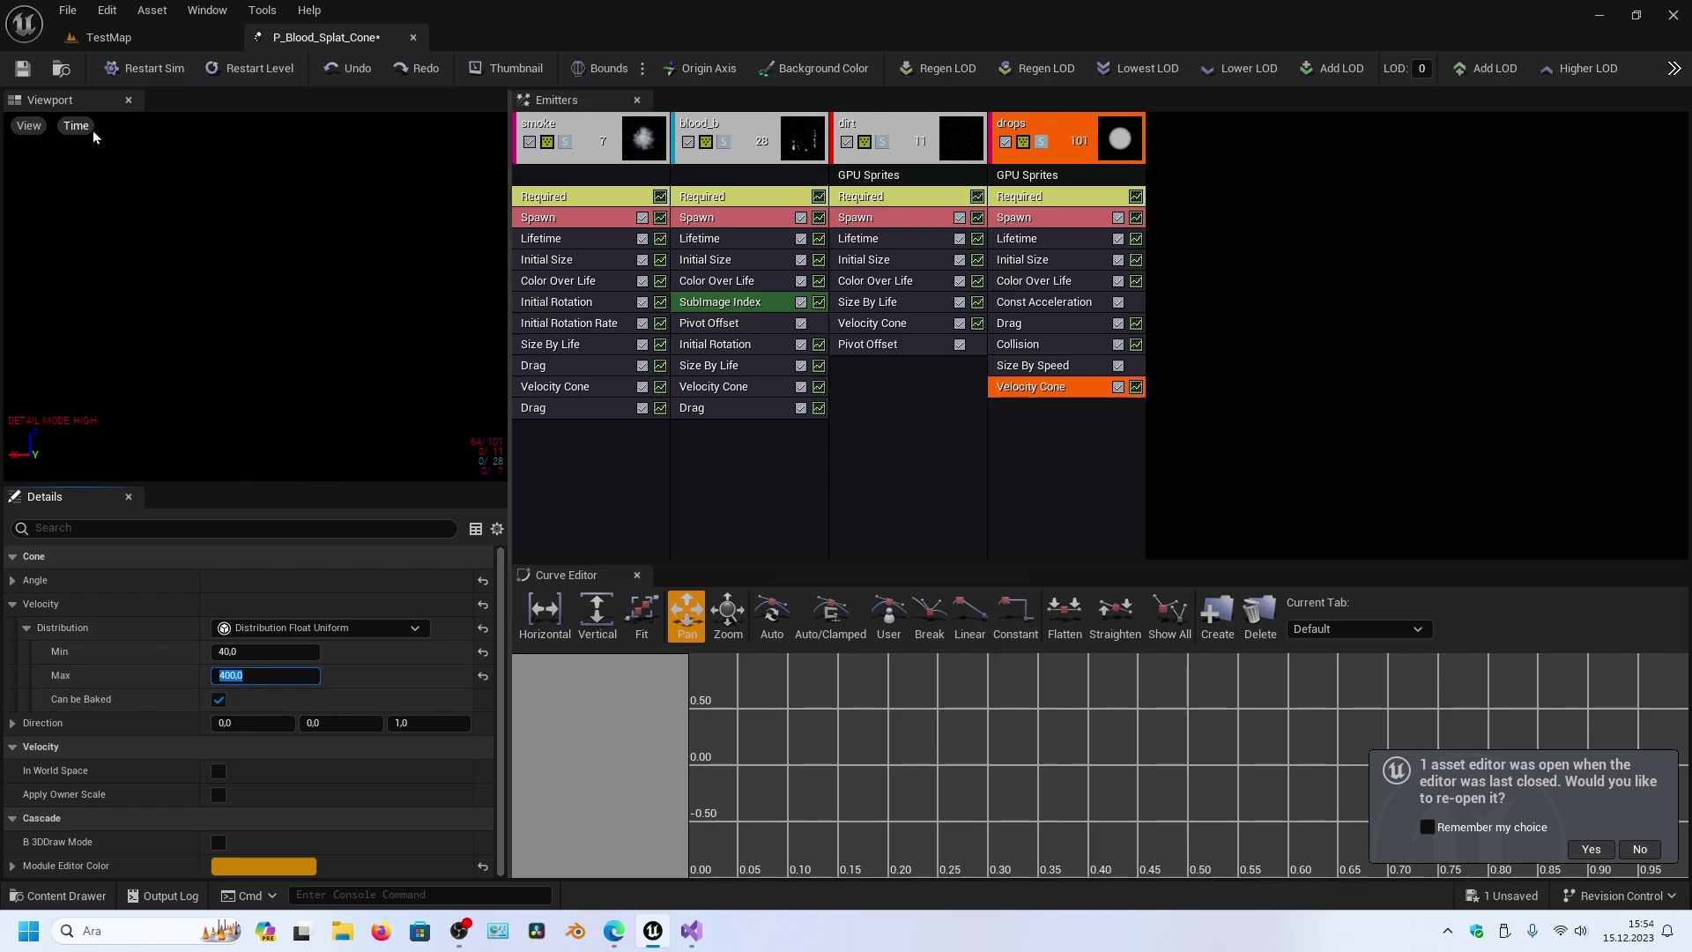
- Open BP_Enemy from the Blueprints folder and filter its Details to the Combat settings
click(105, 39)
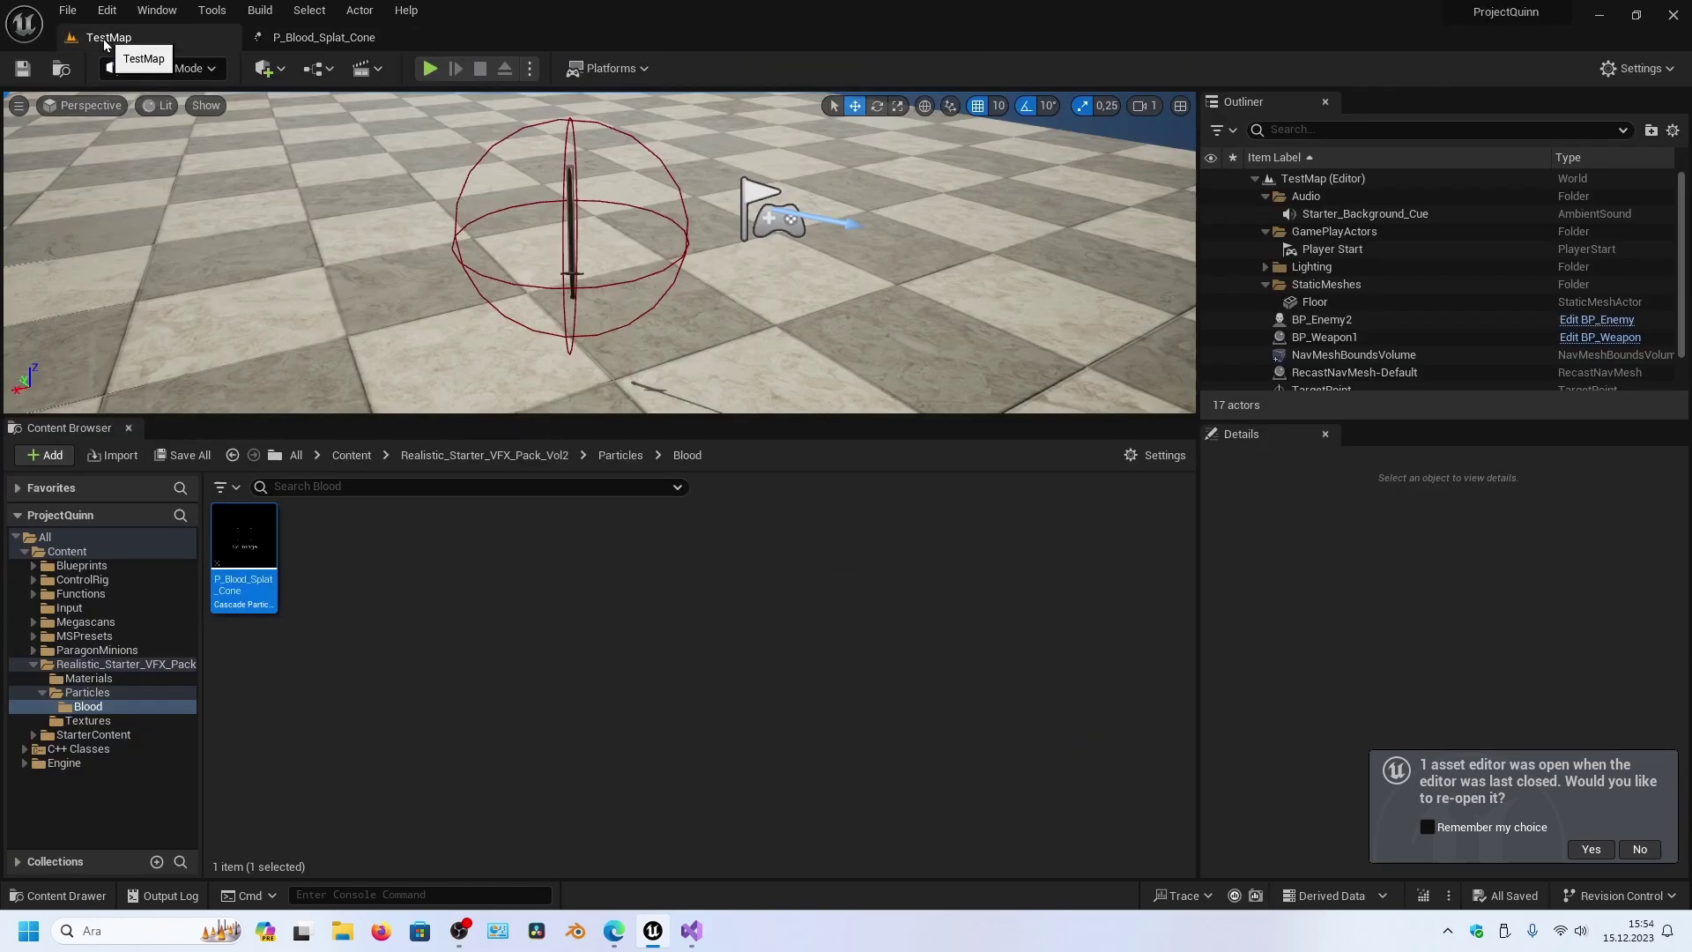
drag(499, 421, 499, 619)
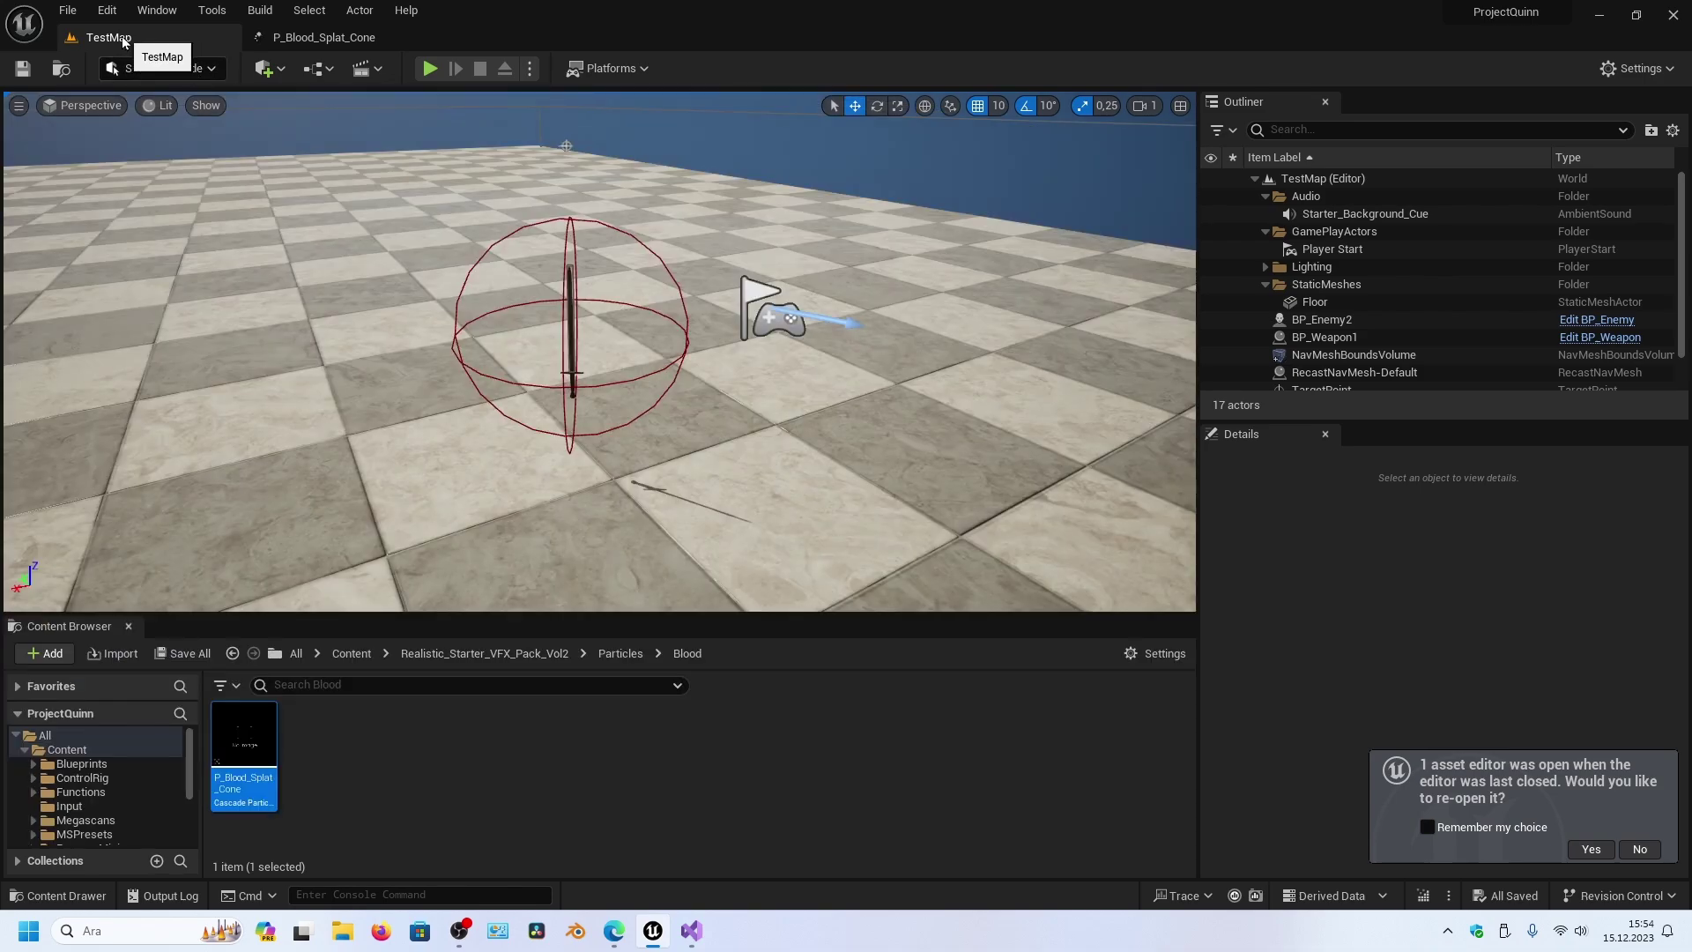
click(81, 763)
click(536, 738)
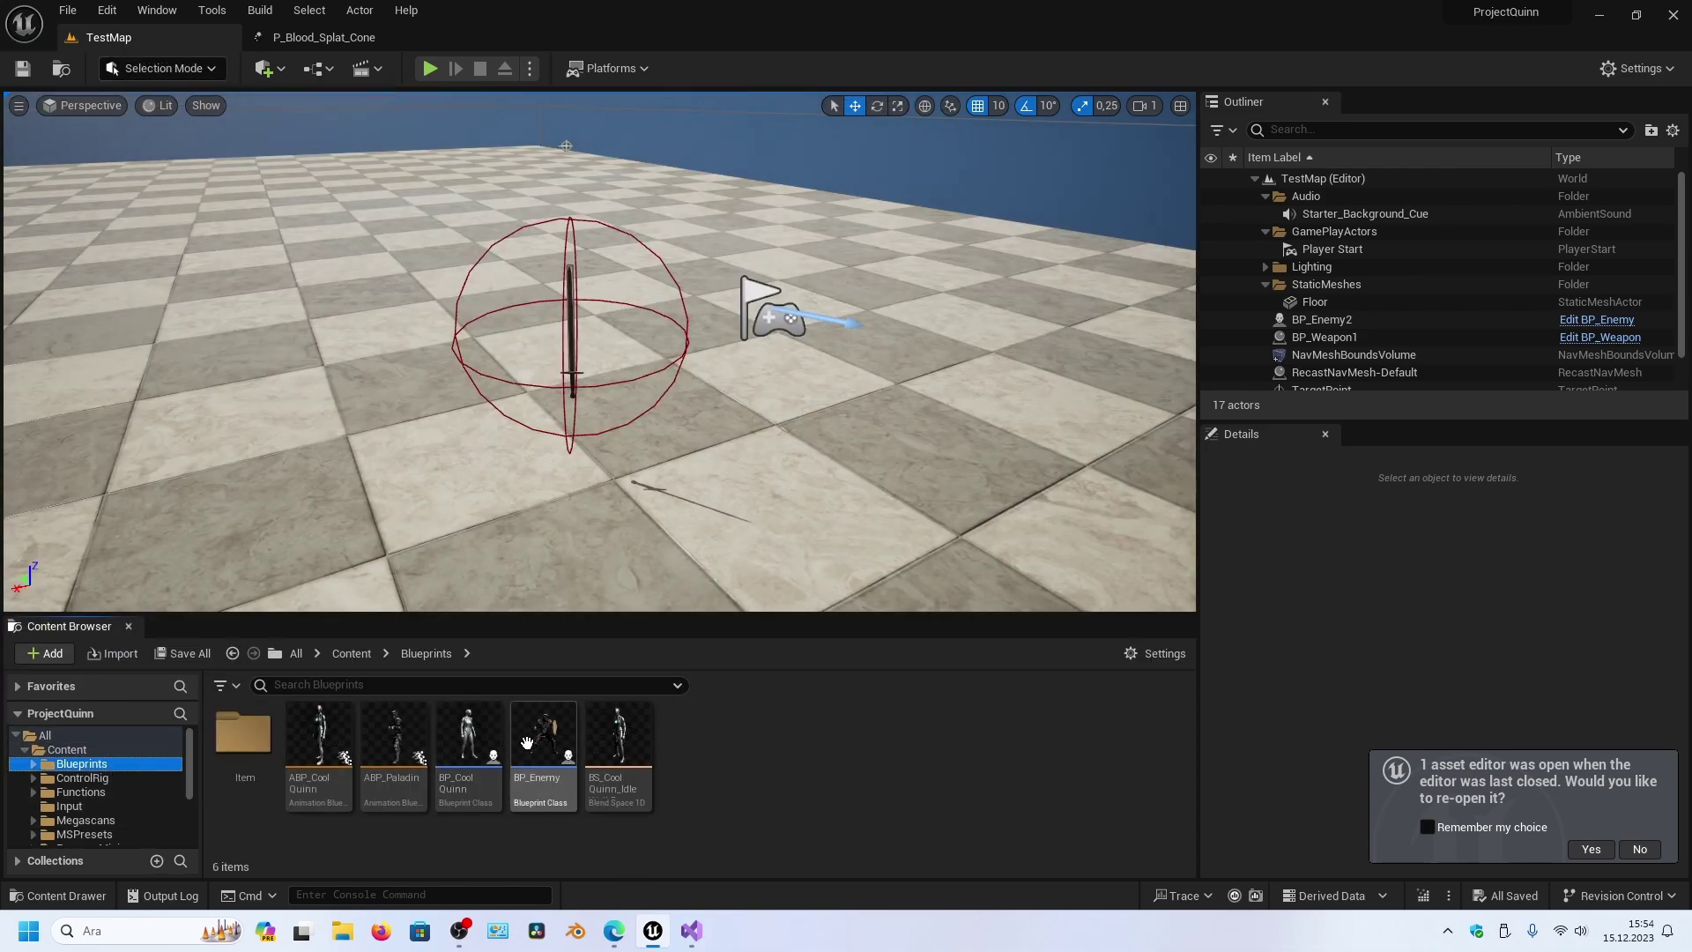
double_click(535, 739)
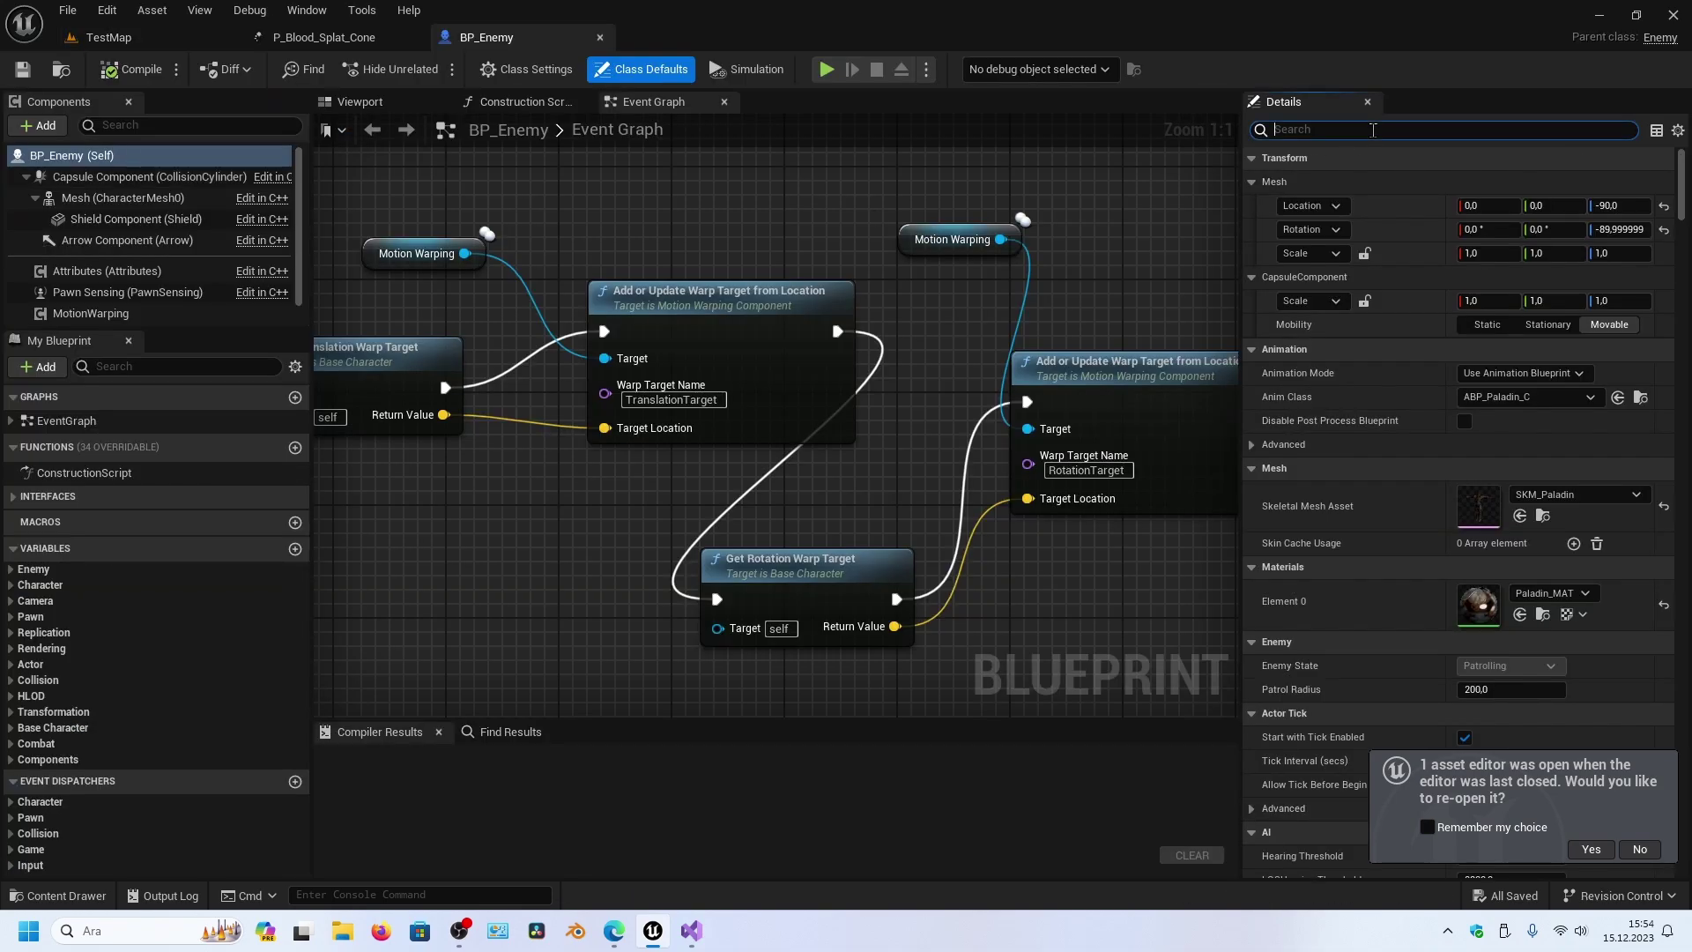
text(combat)
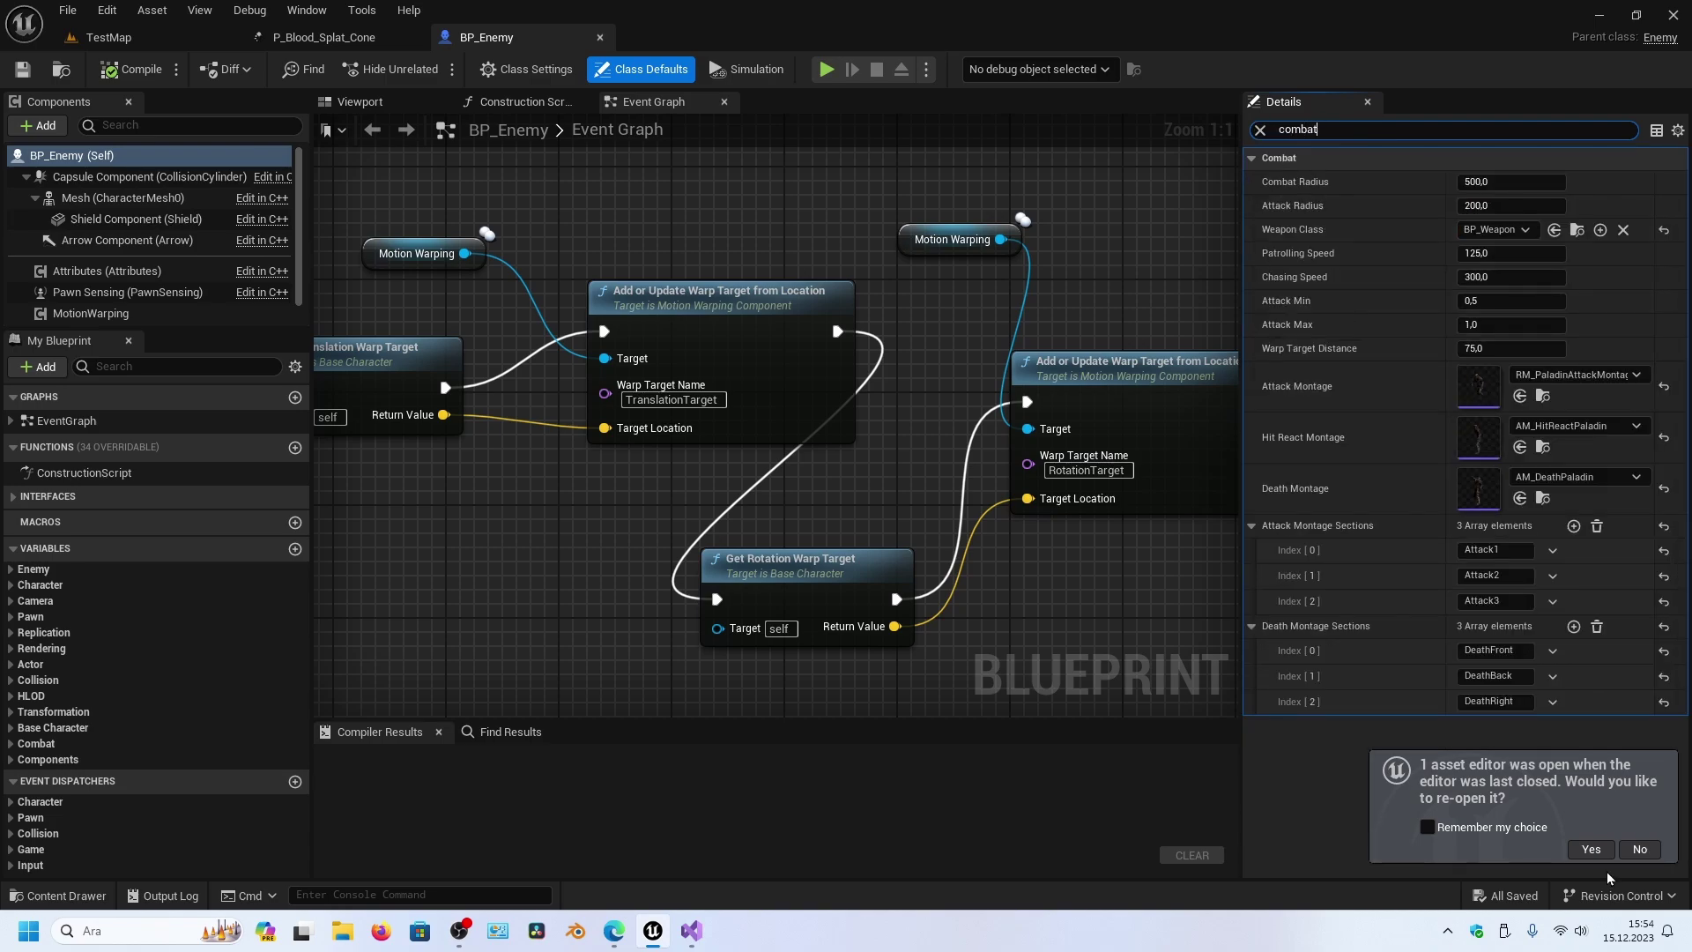
- Return to BP_Enemy's Combat defaults and bring up the Hit Particles asset list
click(1590, 849)
click(106, 37)
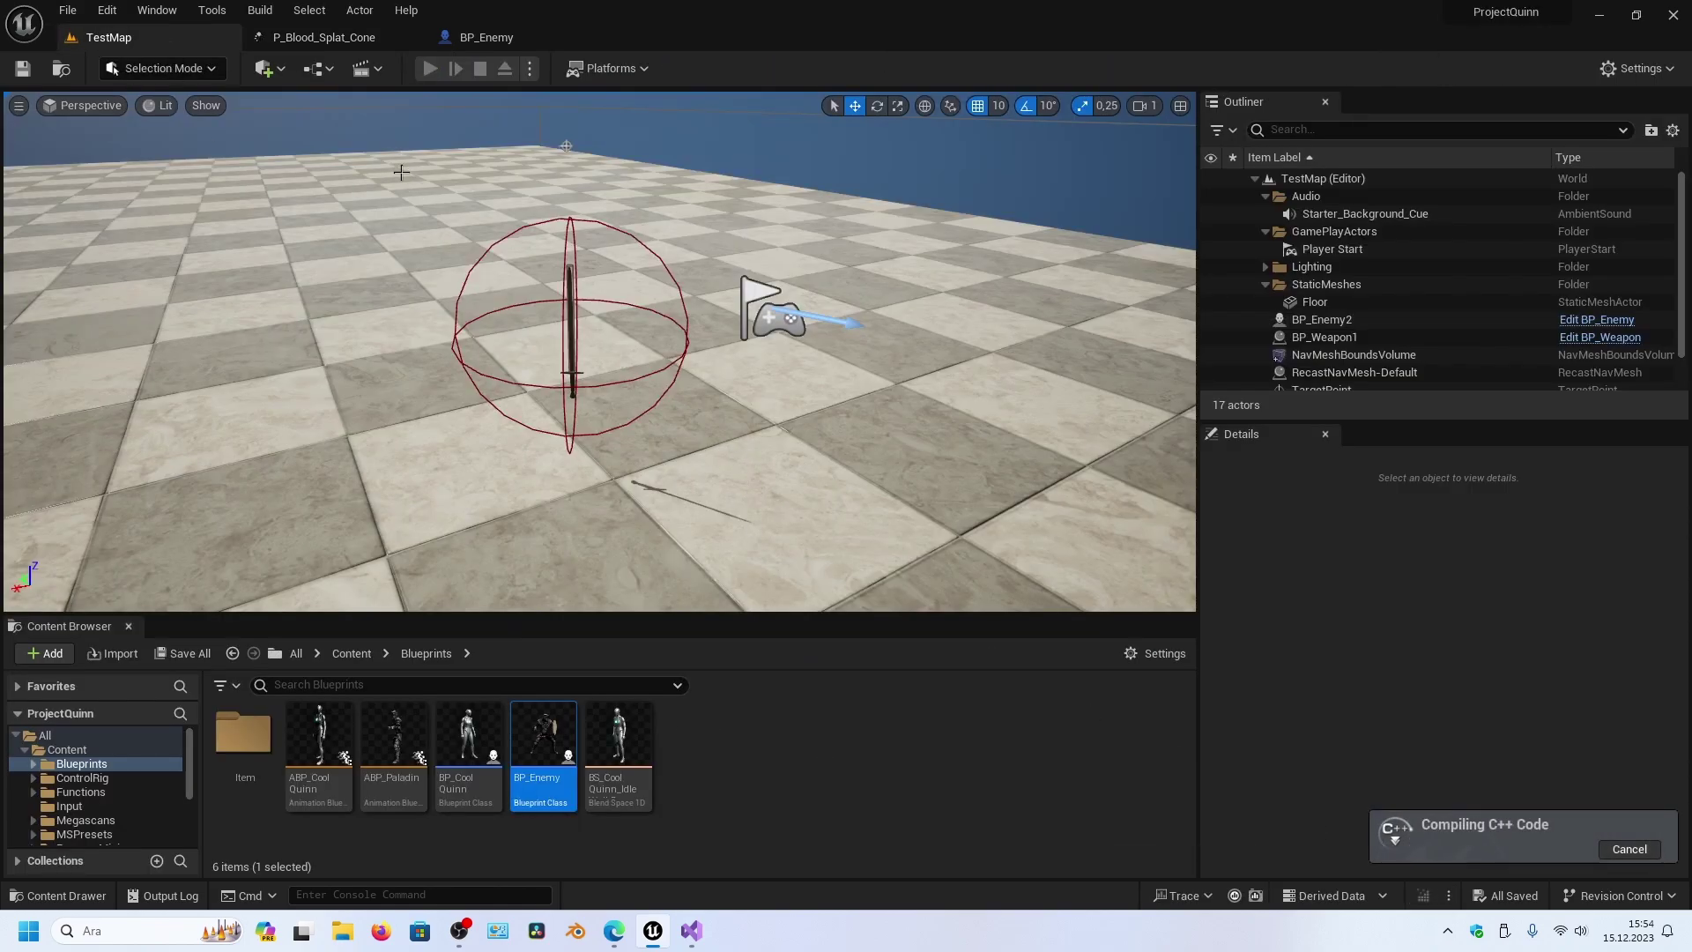
click(455, 39)
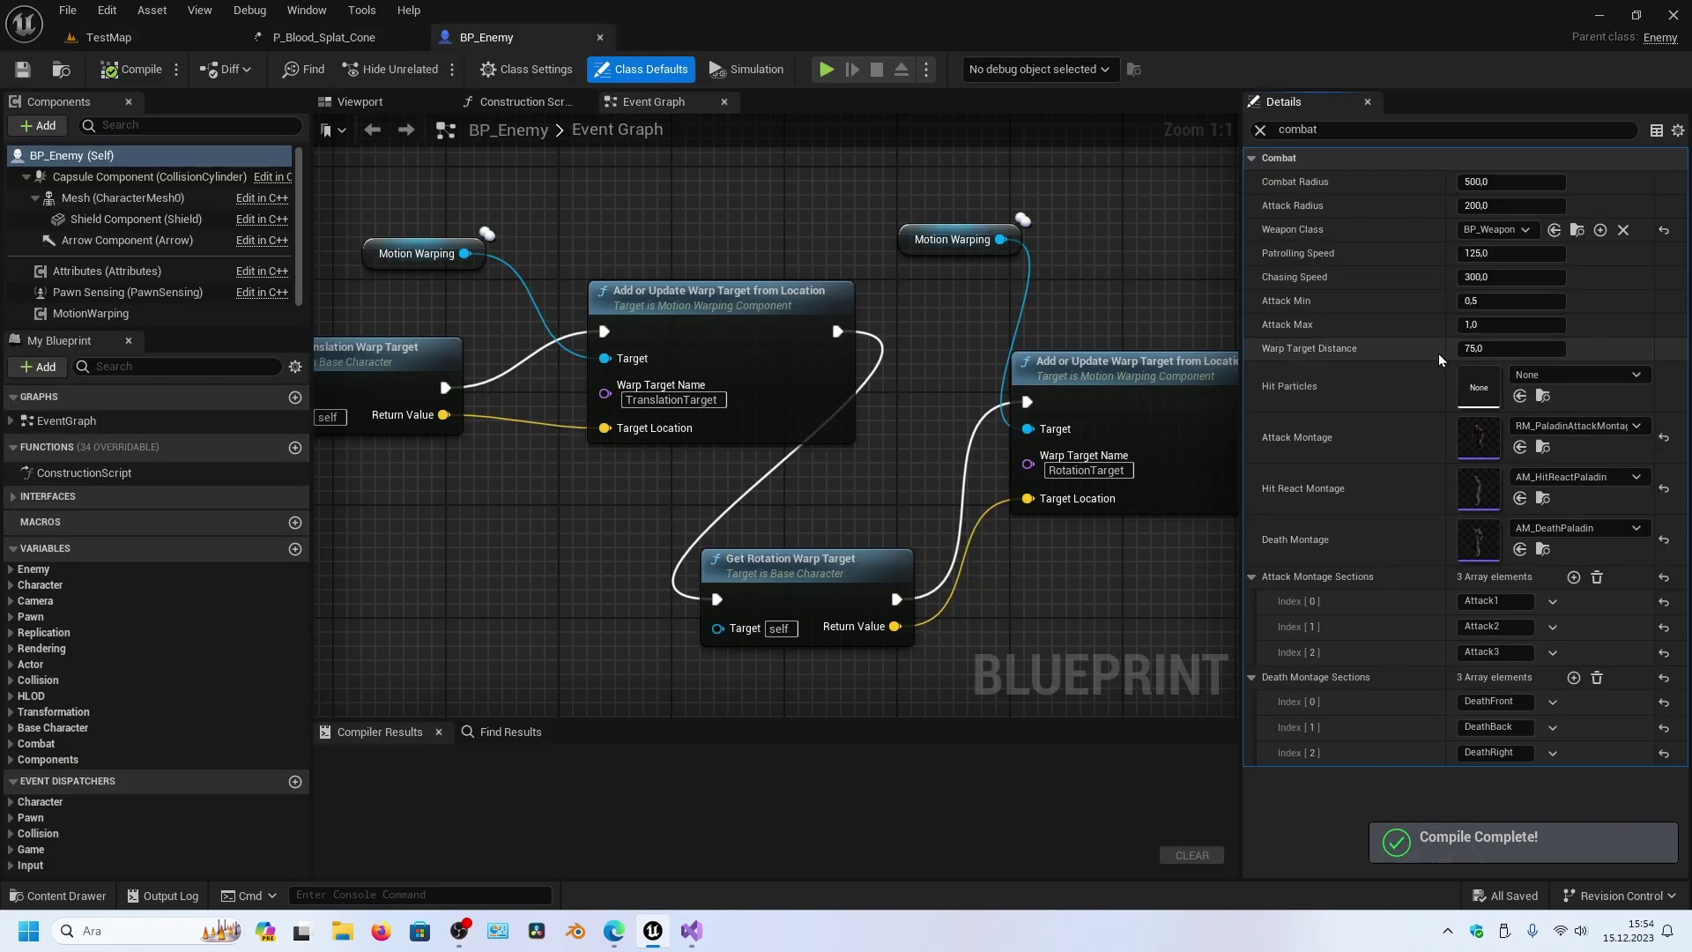
click(1542, 378)
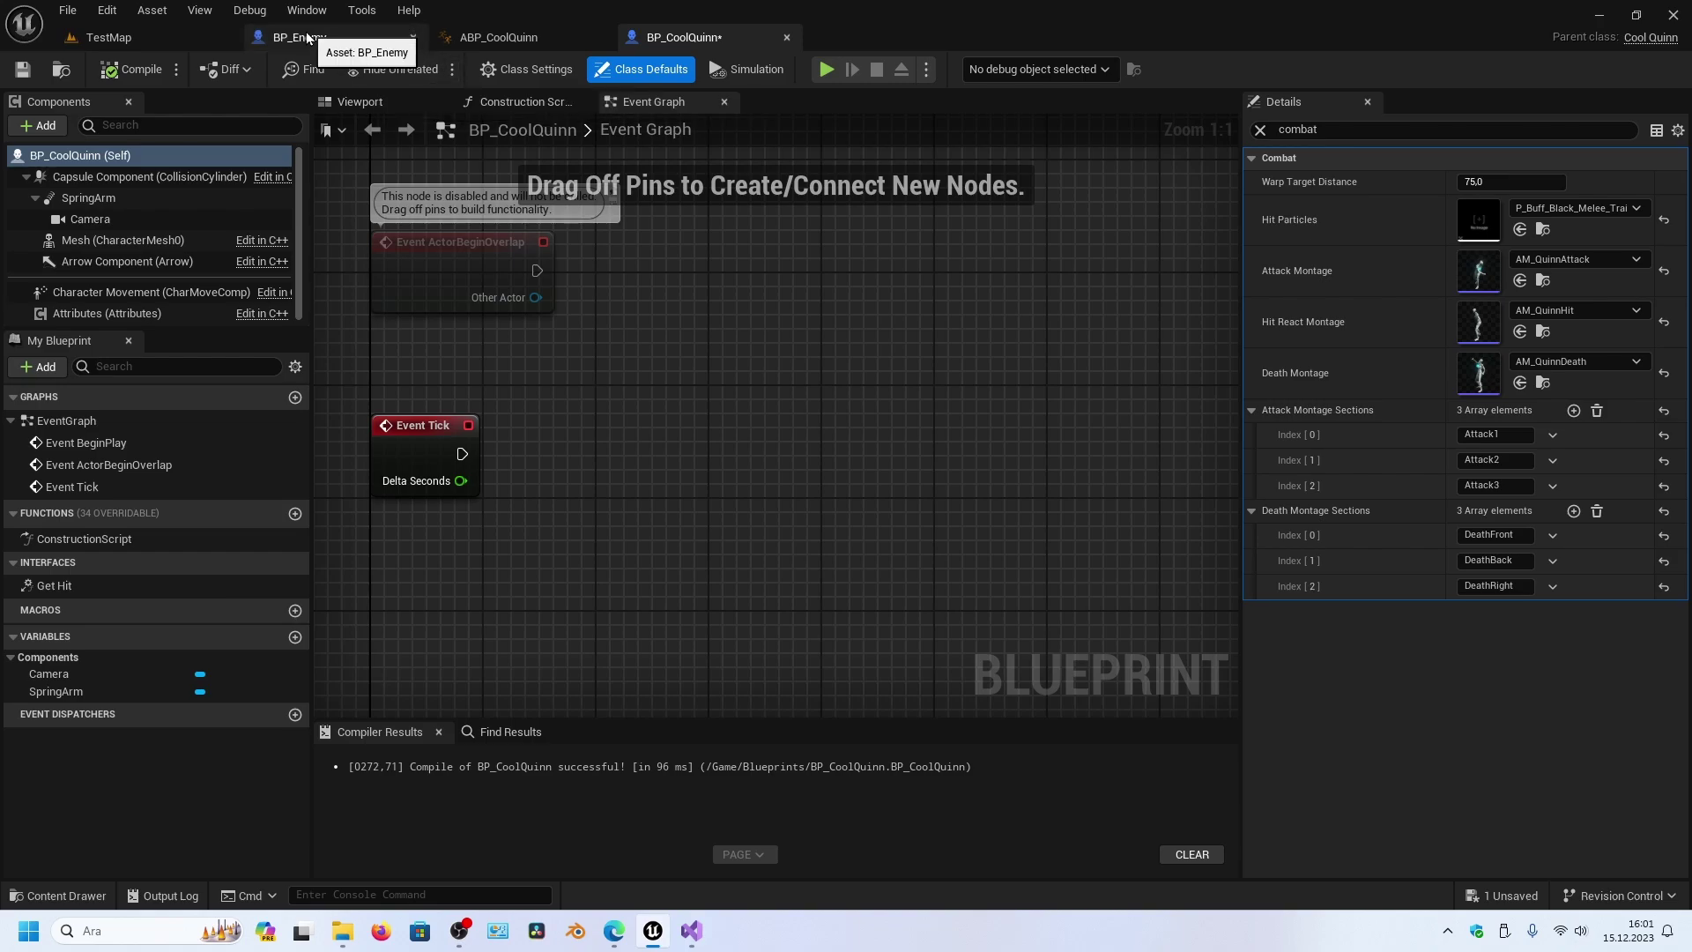
- Set BP_CoolQuinn's Hit Particles to P_Blood_Splat_Cone
click(1583, 209)
text(bloo)
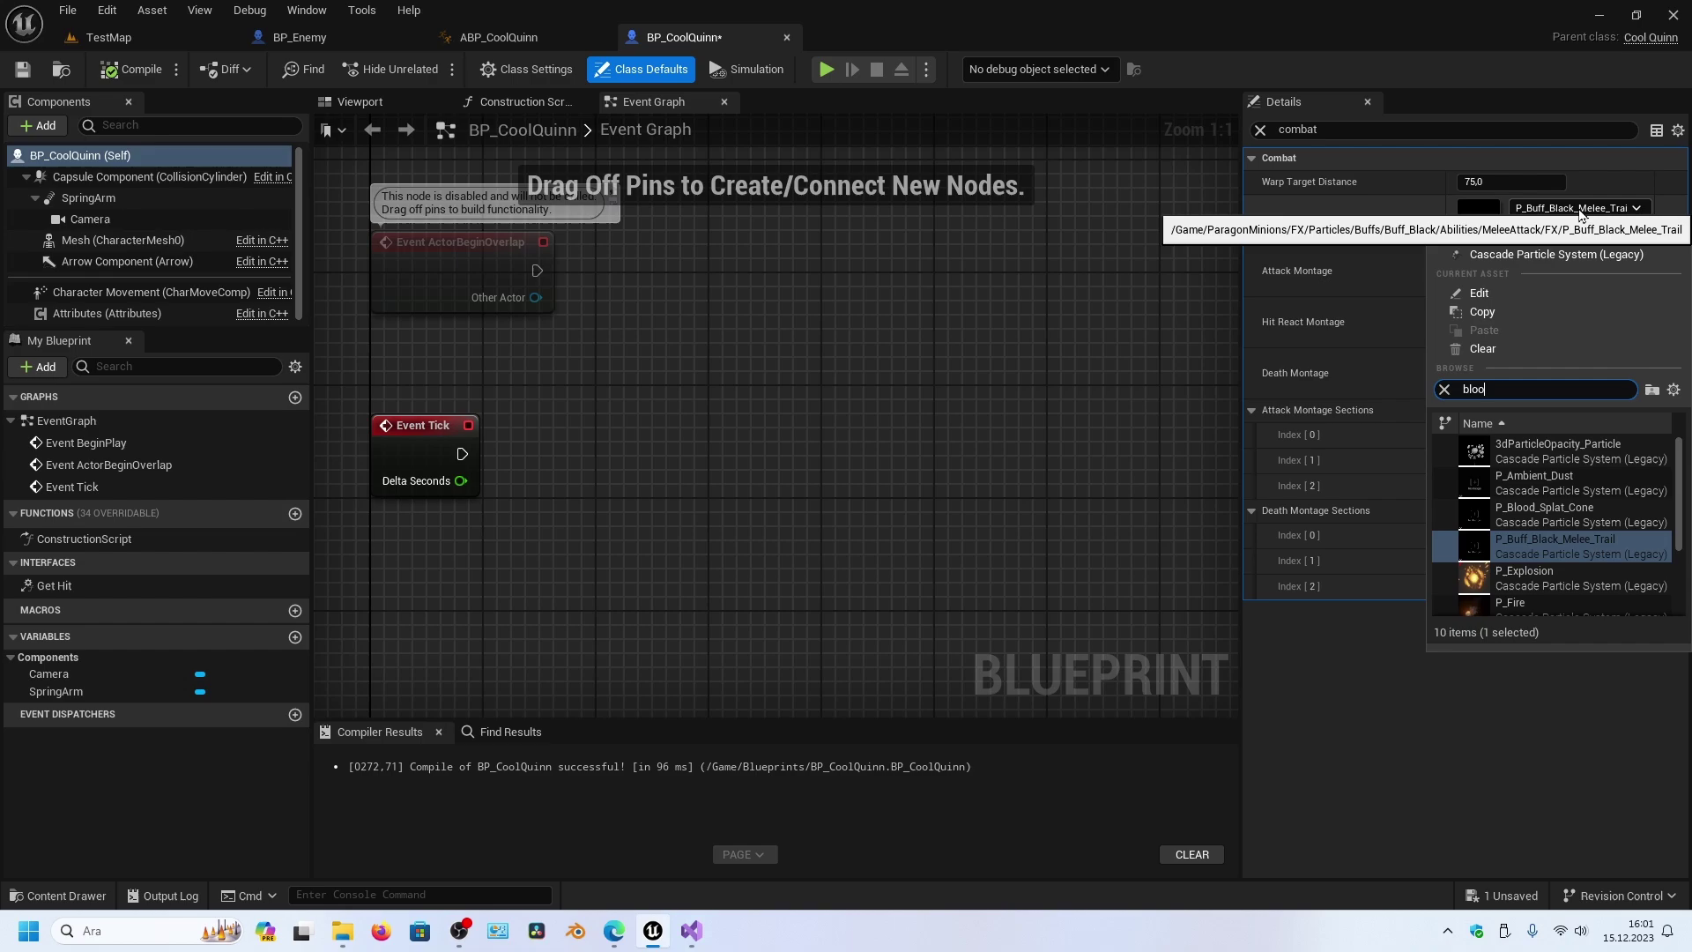
text(d)
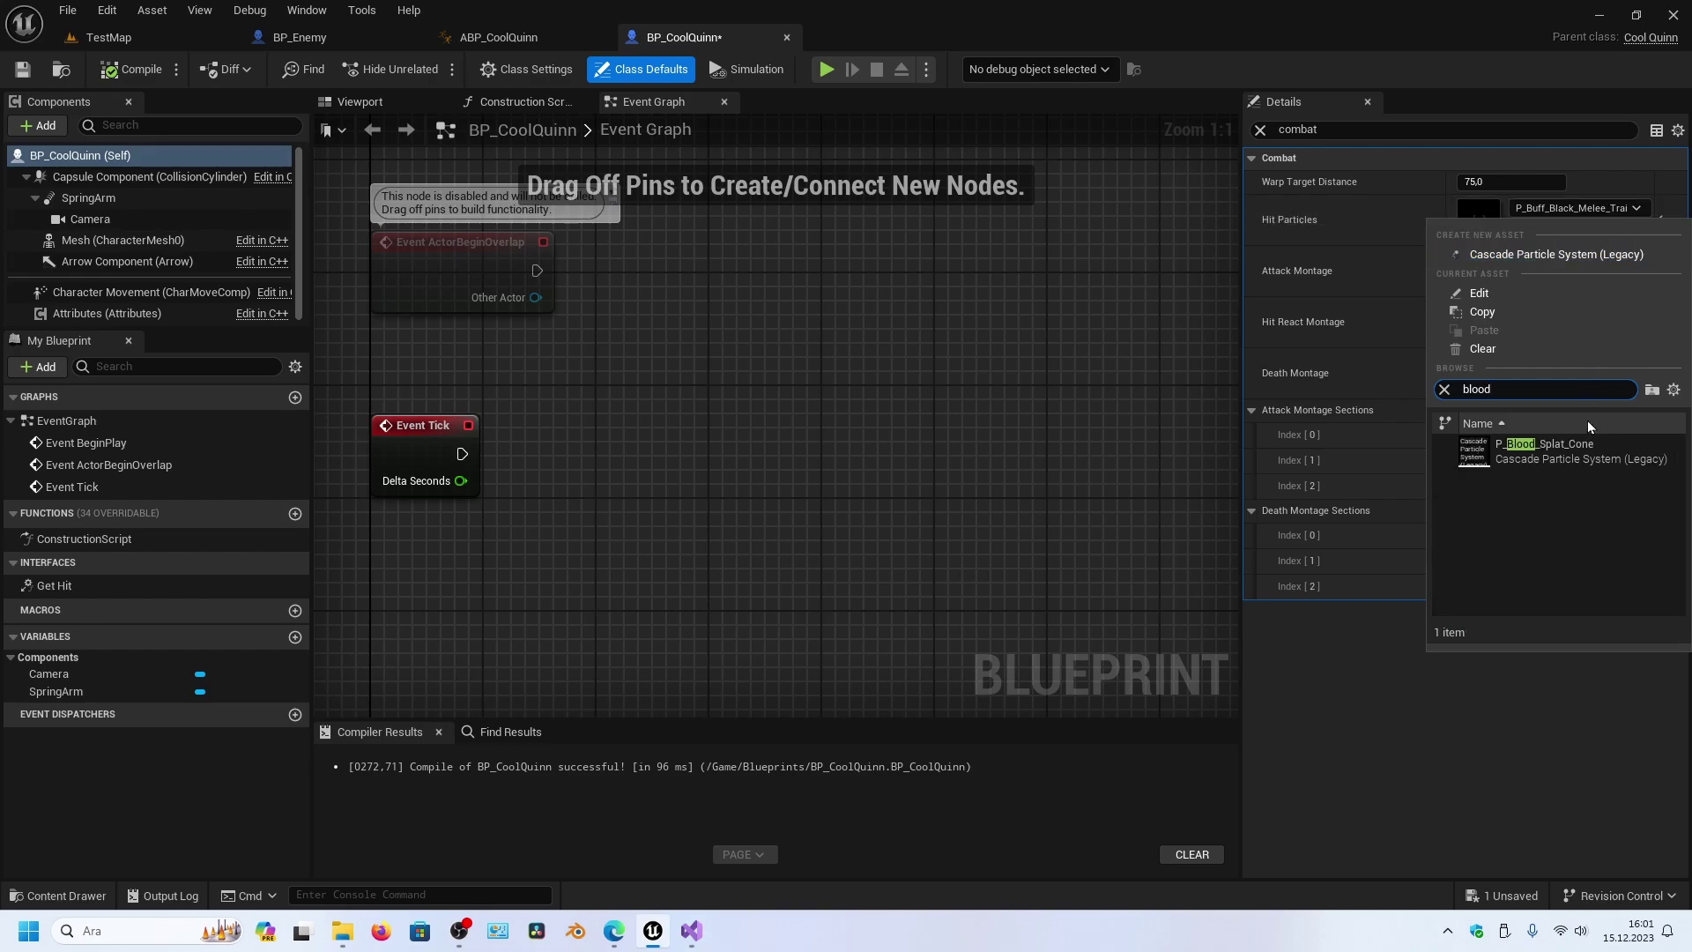
click(1599, 456)
- Set BP_Enemy's Hit Particles to P_Blood_Splat_Cone as well
click(298, 37)
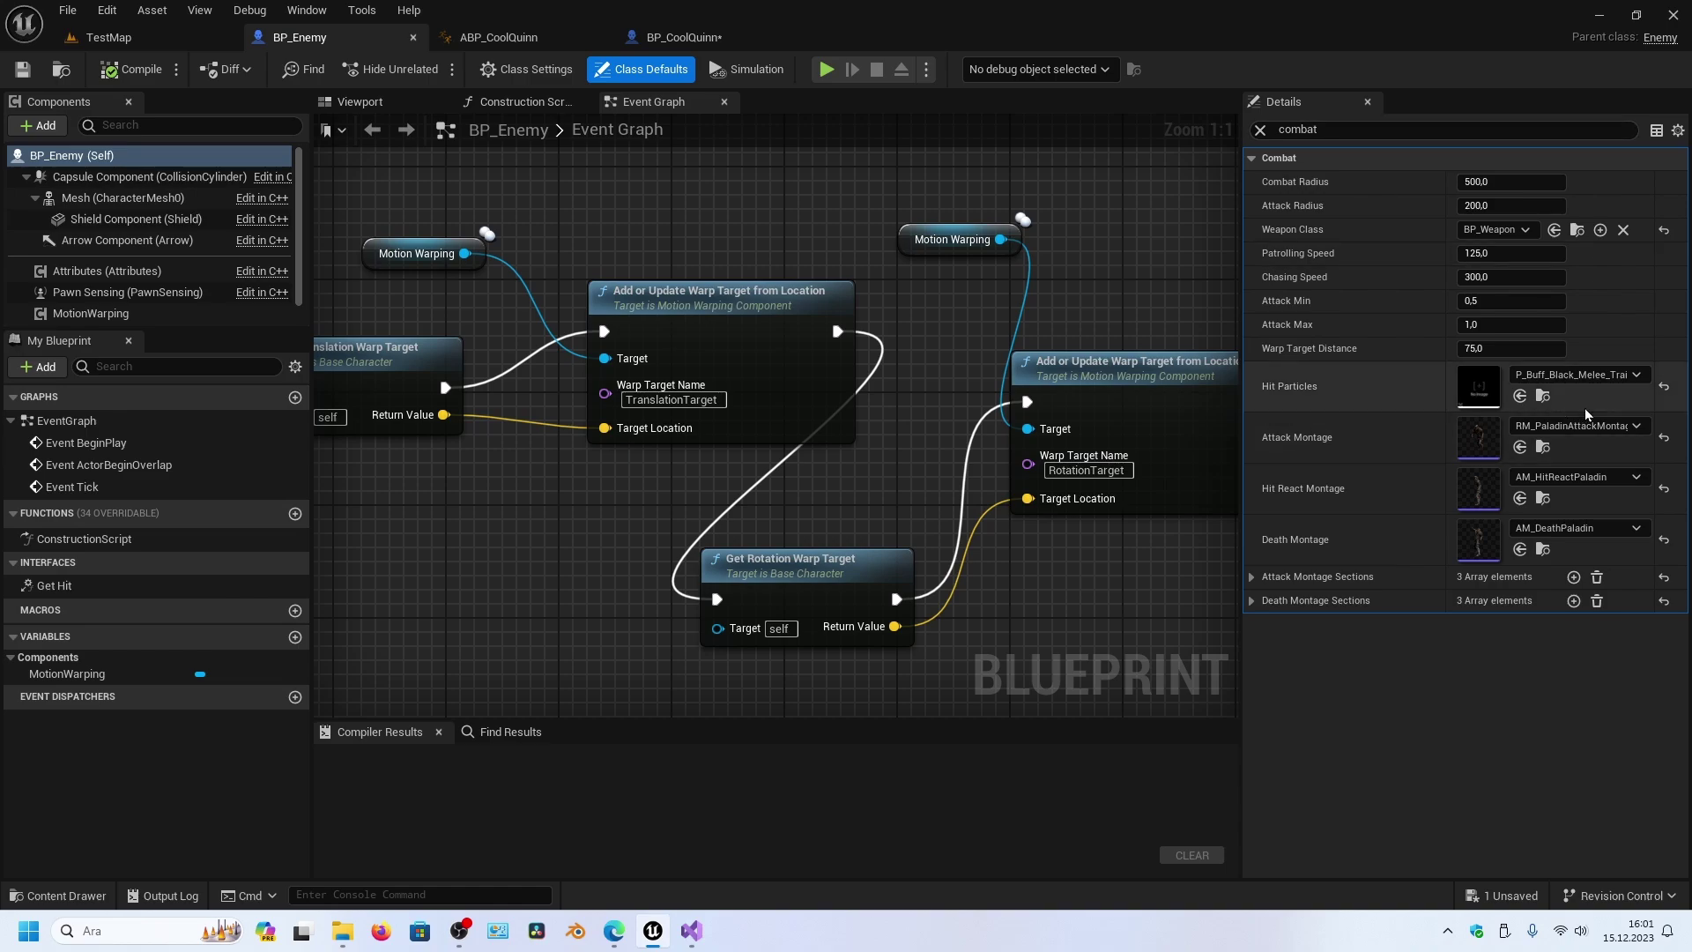
click(1578, 374)
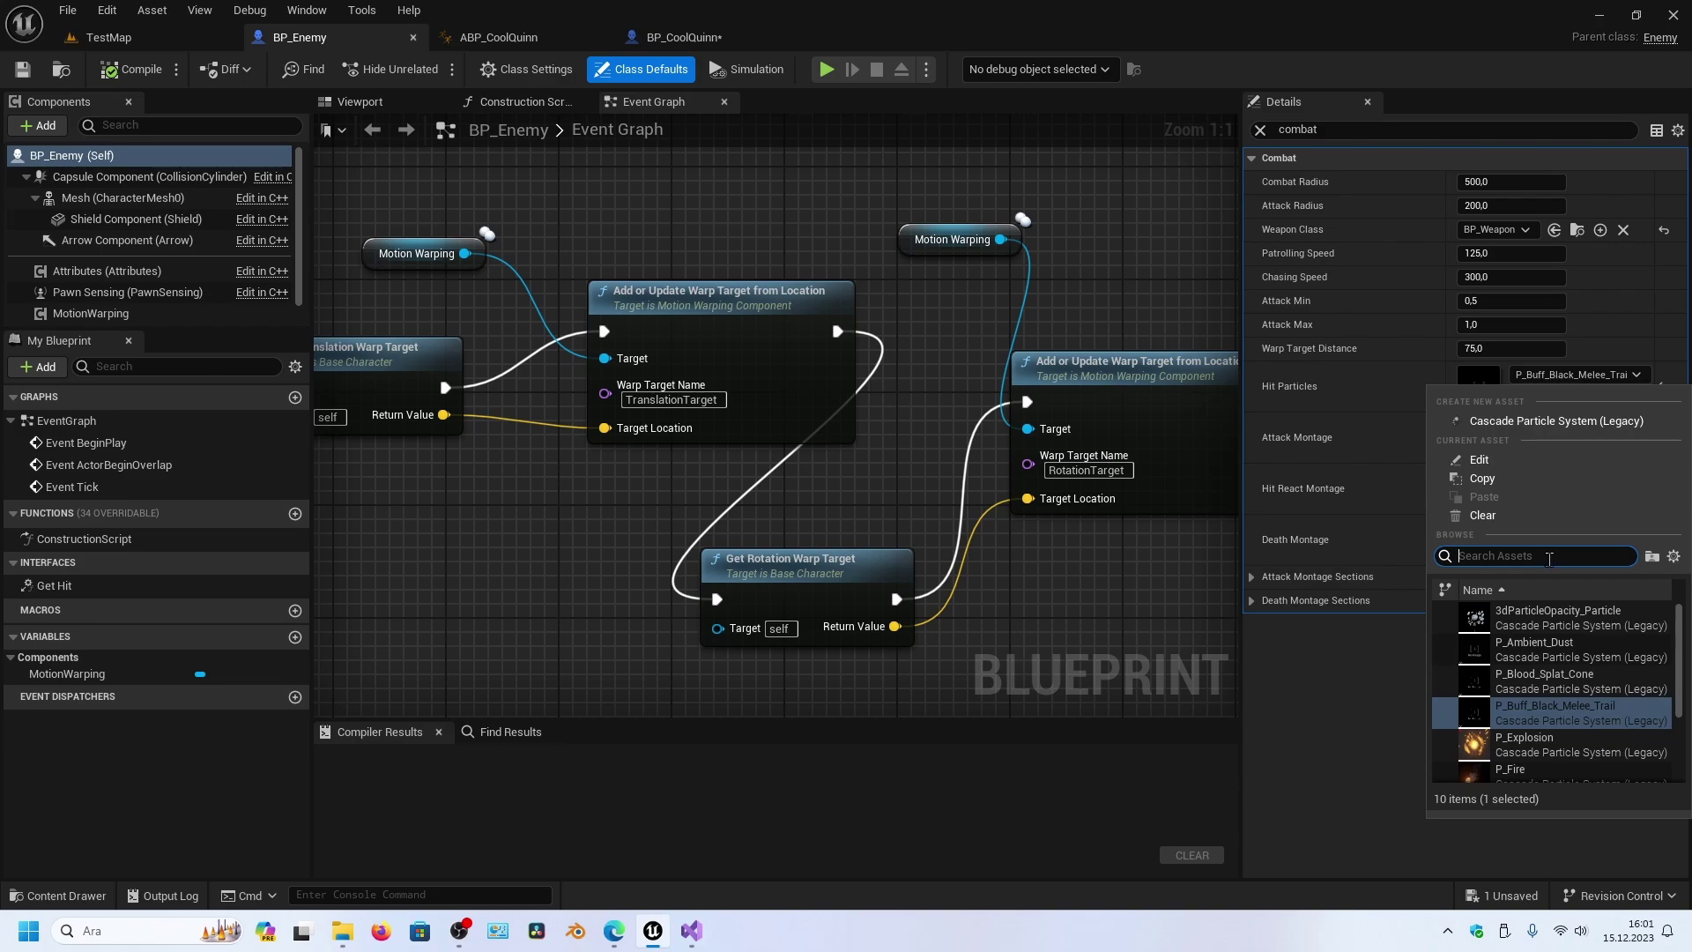
scroll(1567, 612, down, 2)
click(1567, 612)
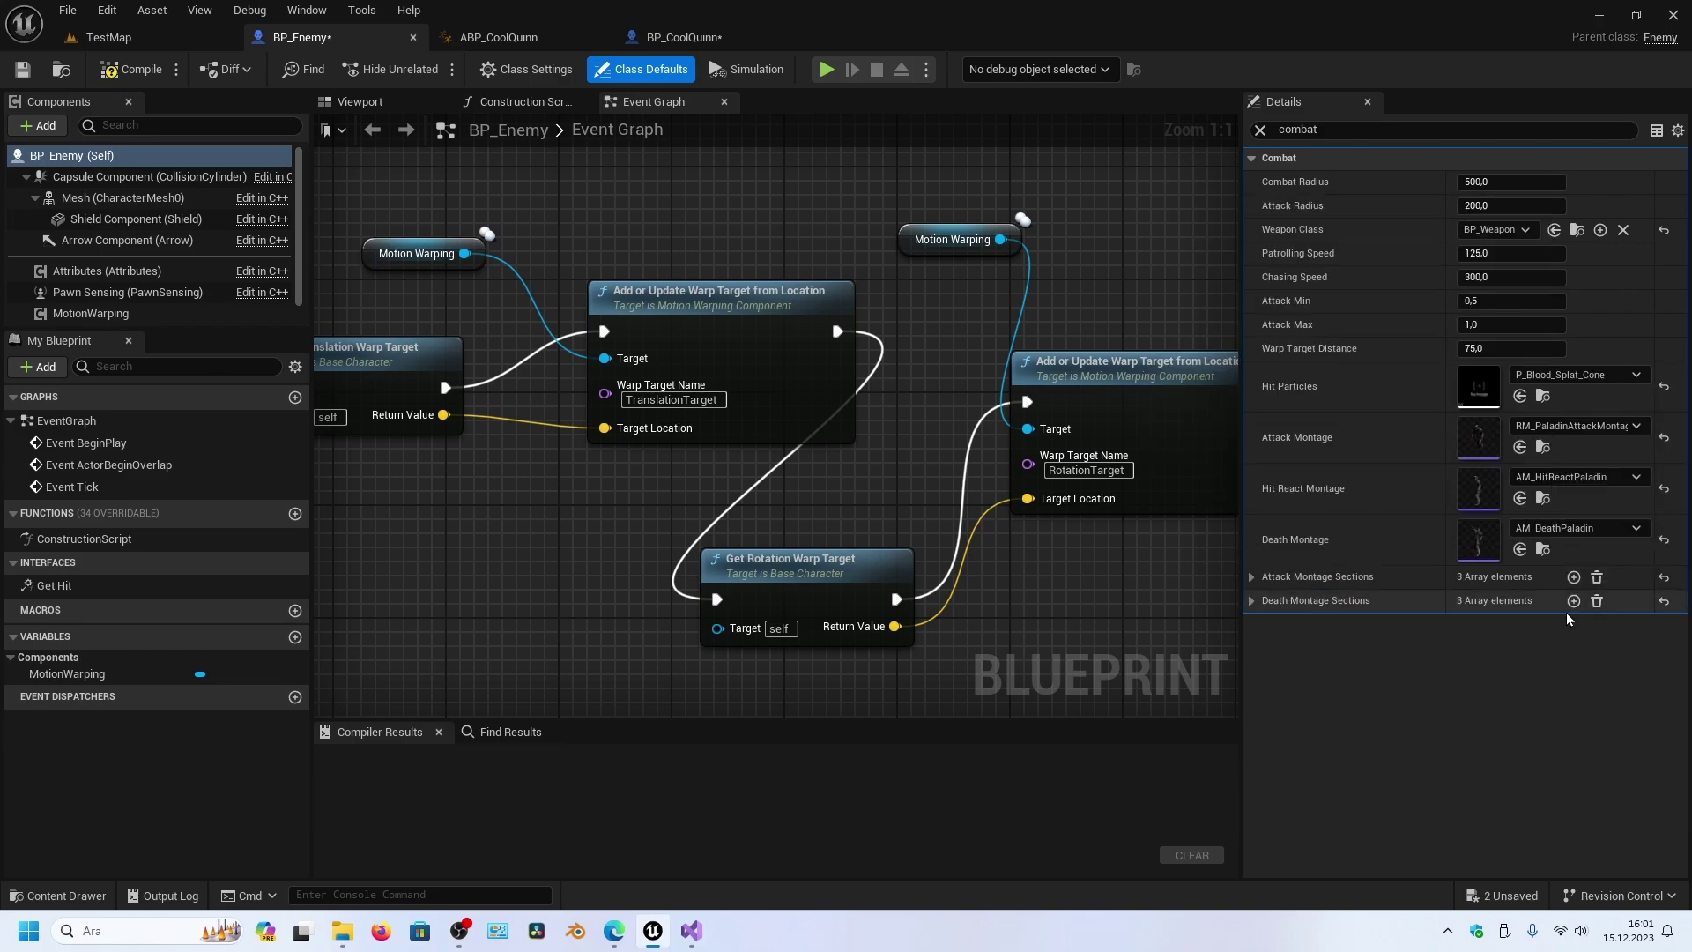
click(177, 42)
click(67, 10)
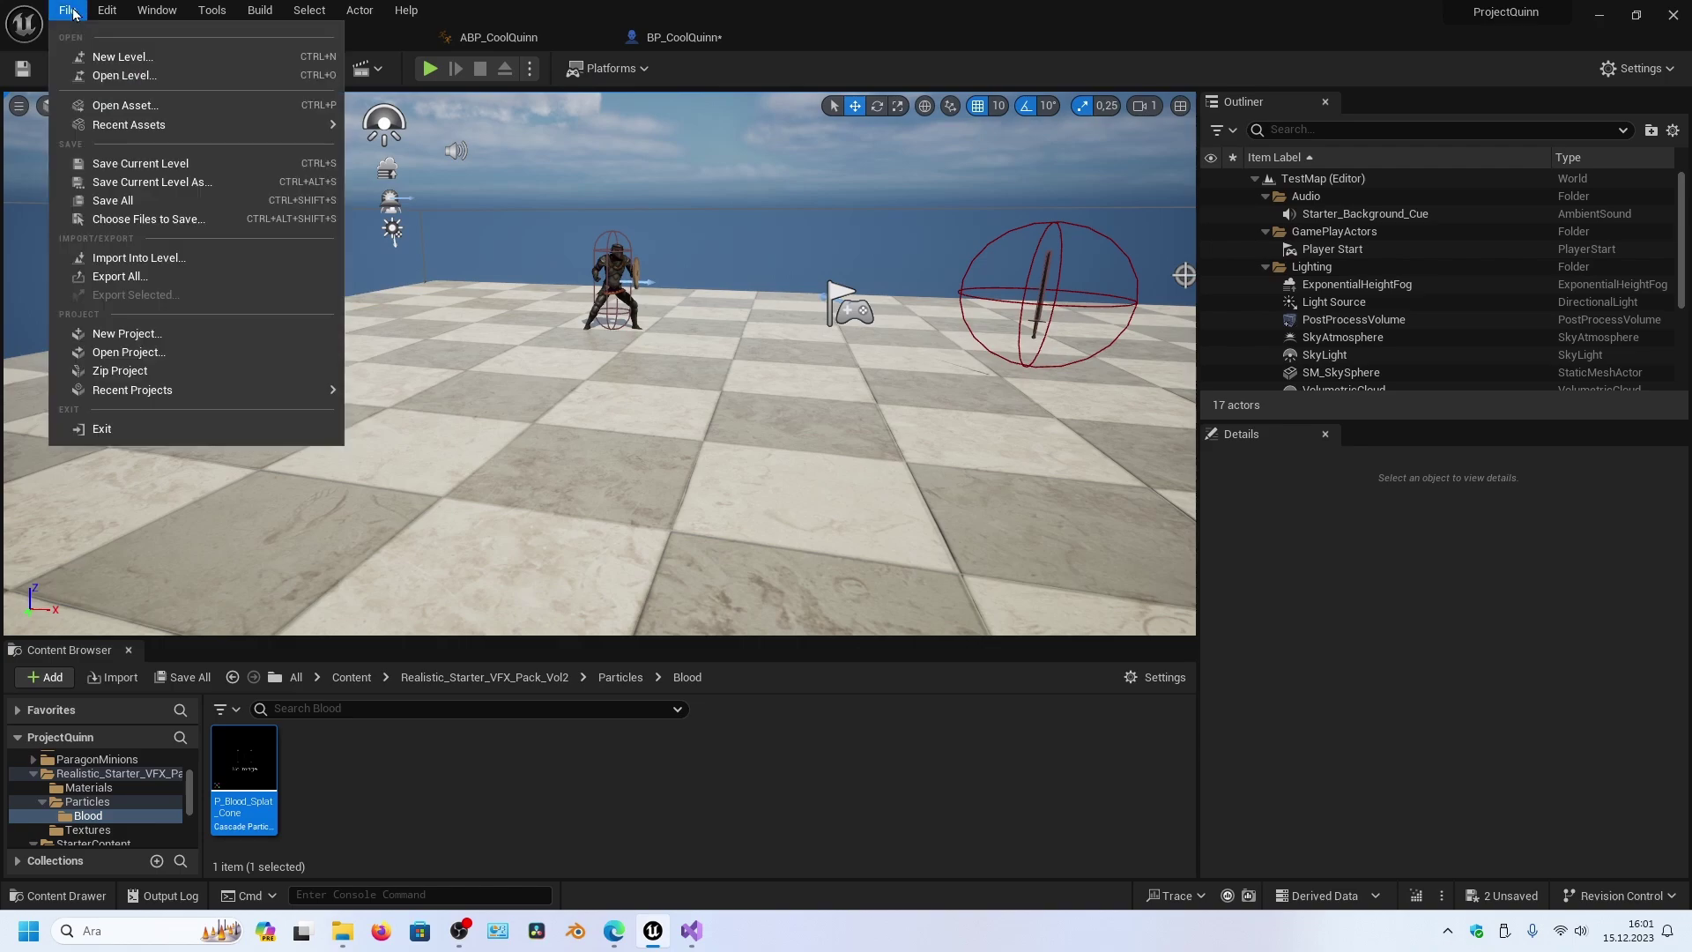
click(159, 201)
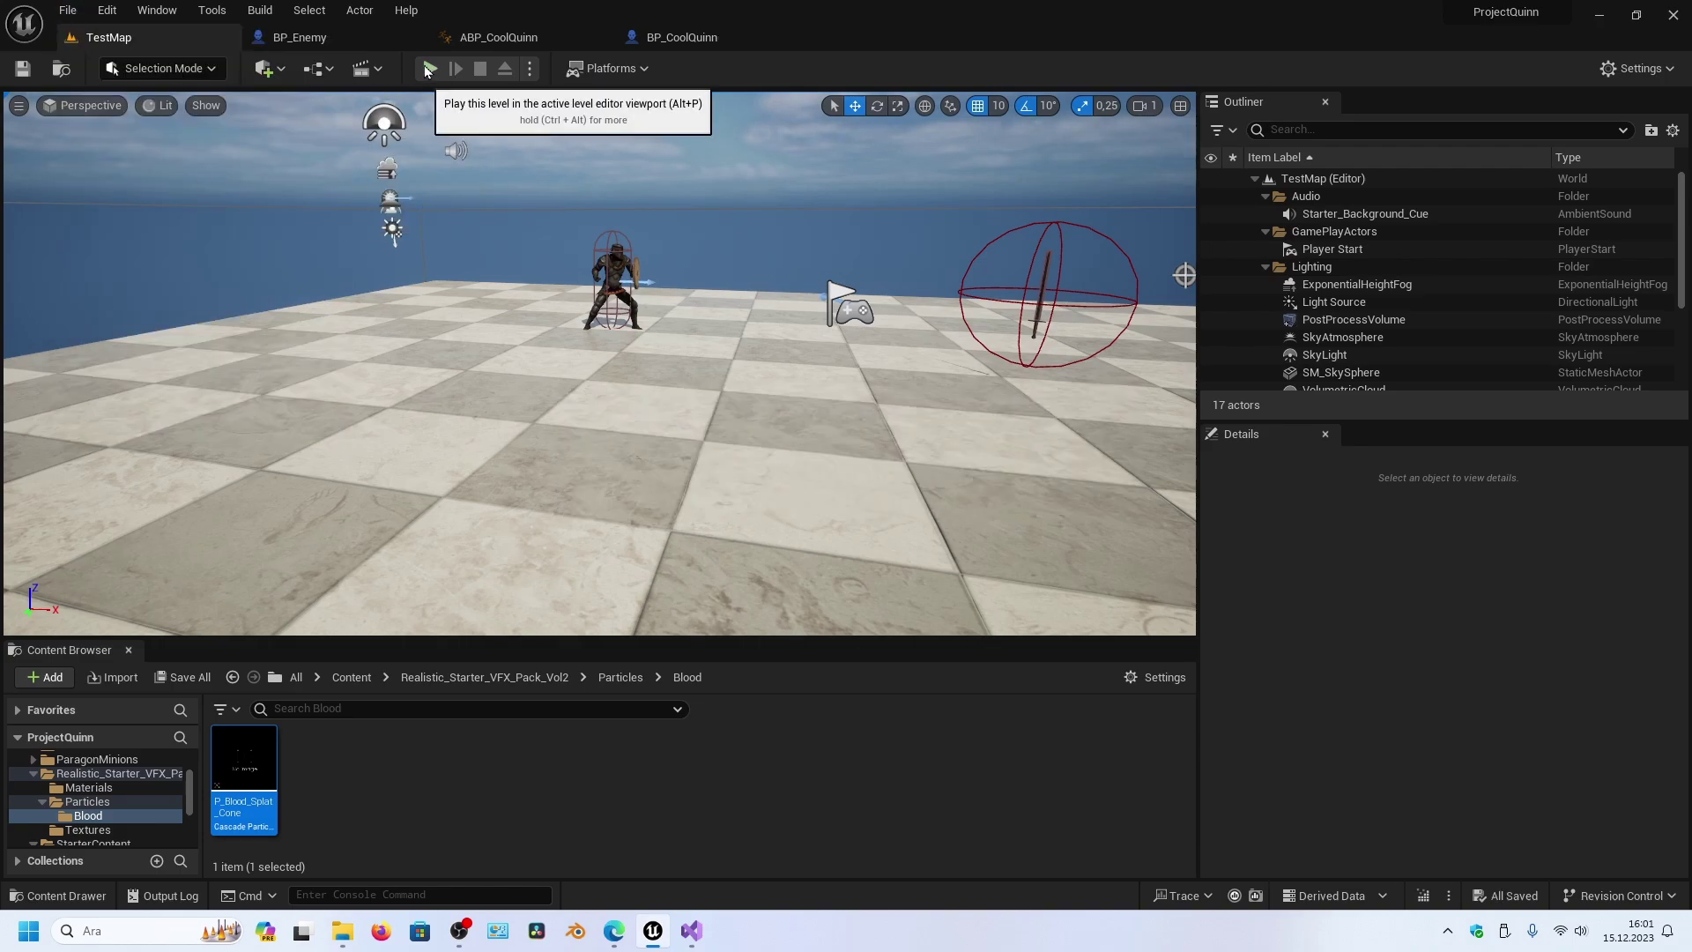
click(430, 69)
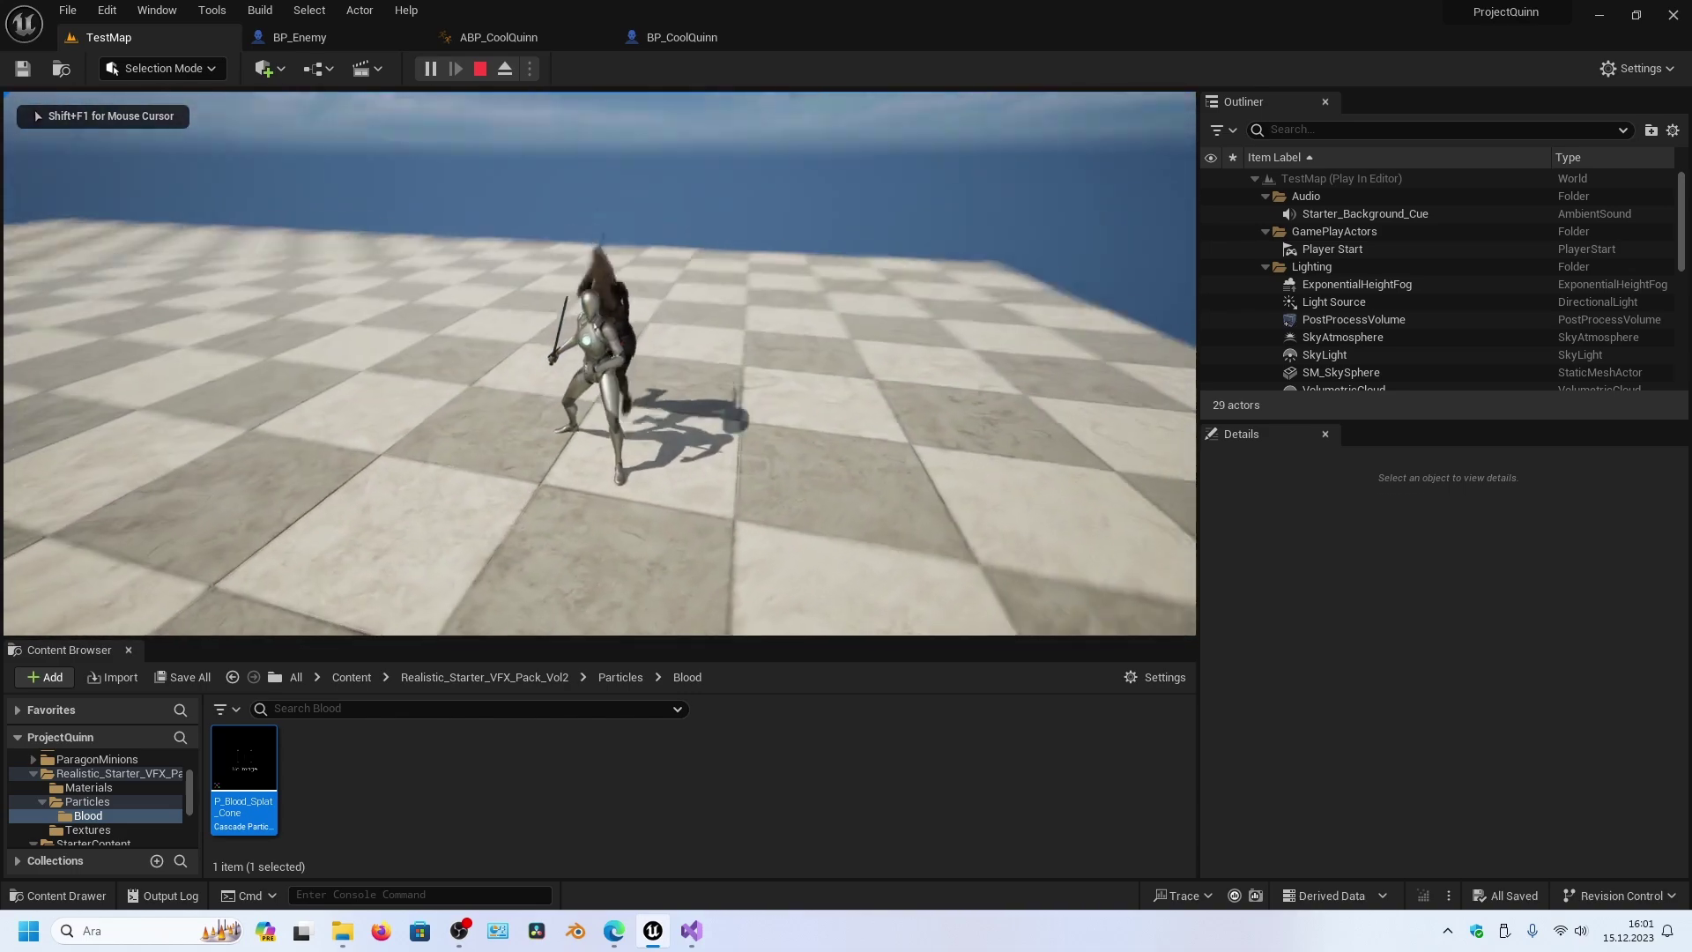
click(599, 363)
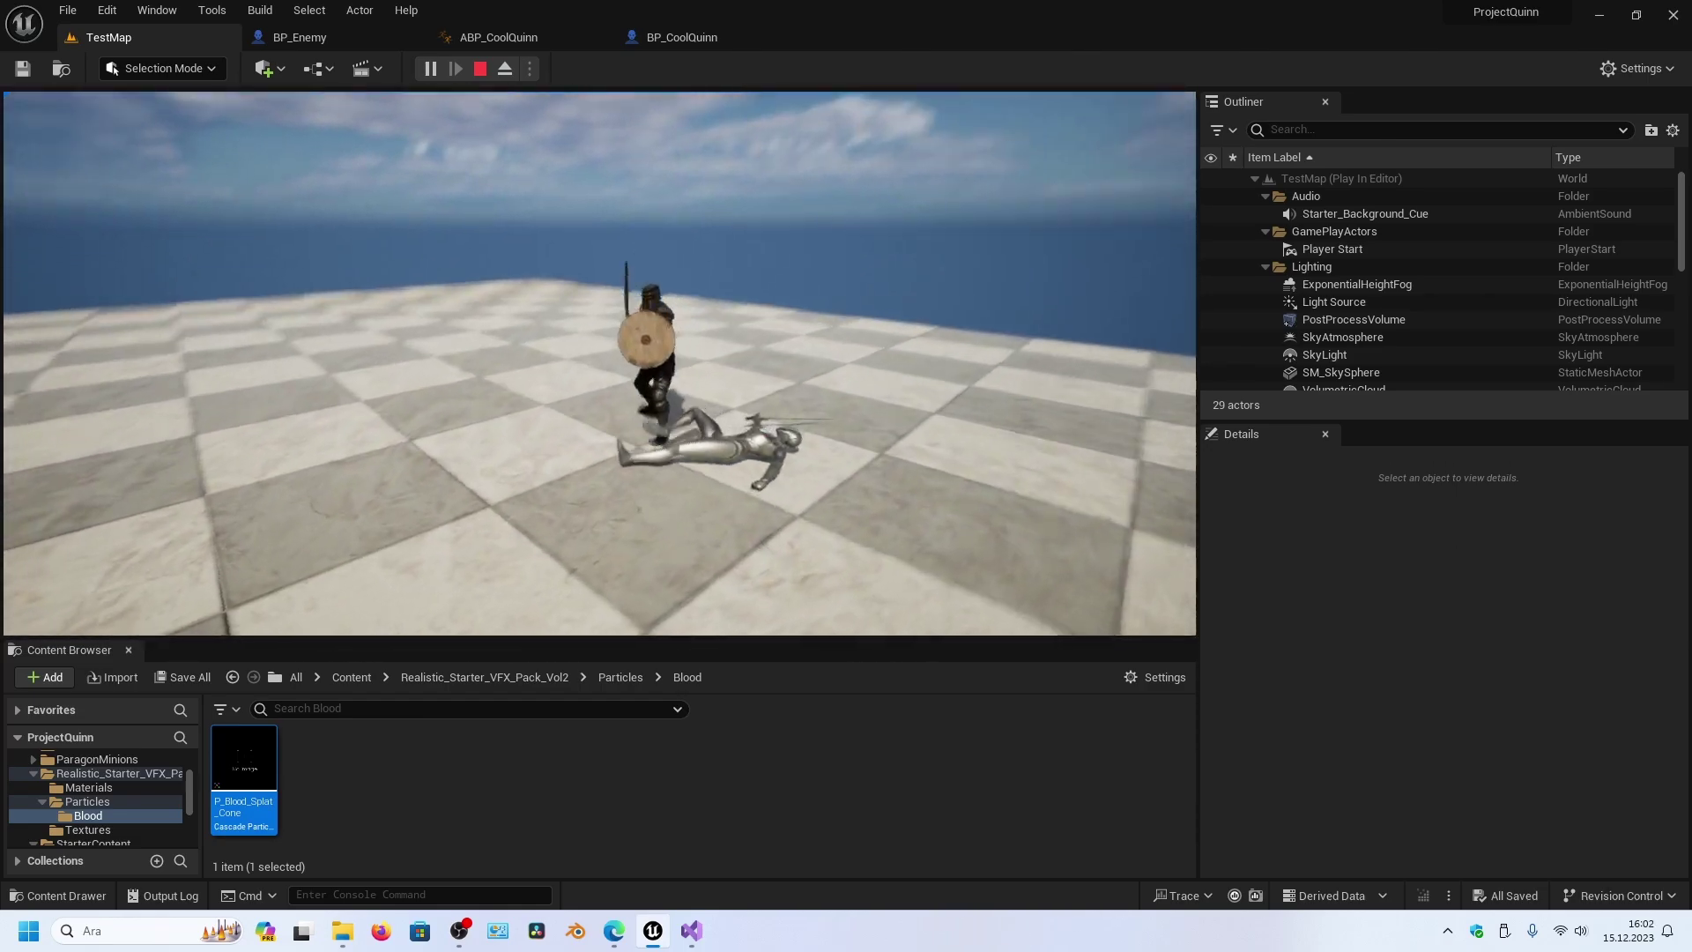
key(Escape)
click(430, 68)
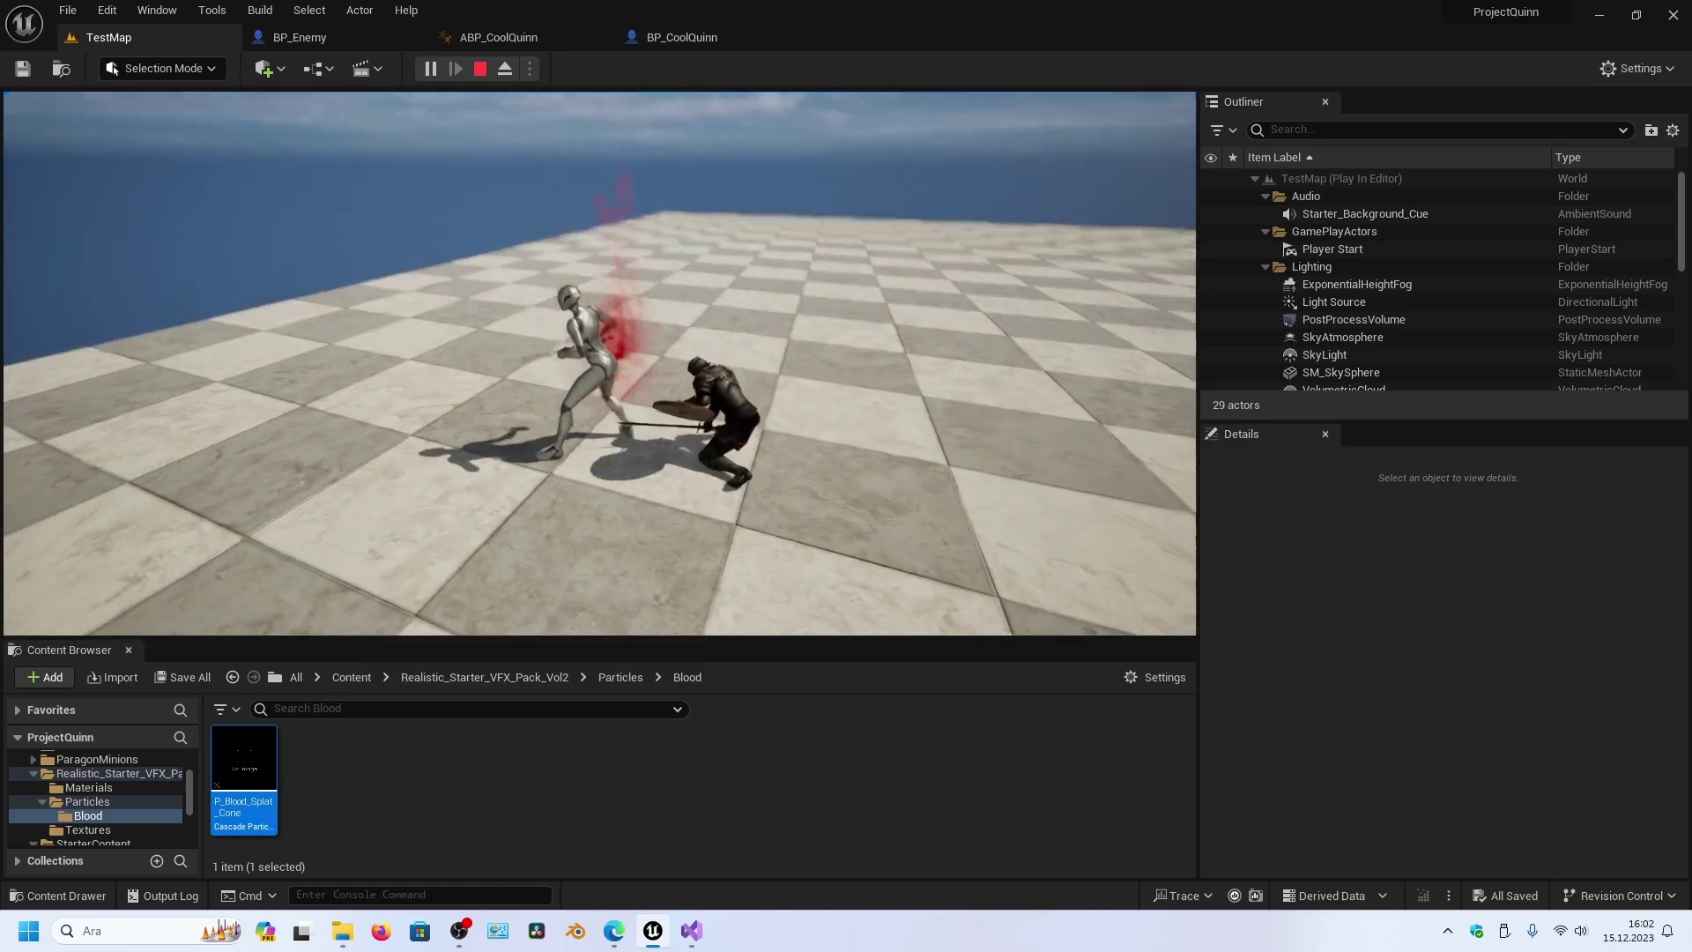
key(Escape)
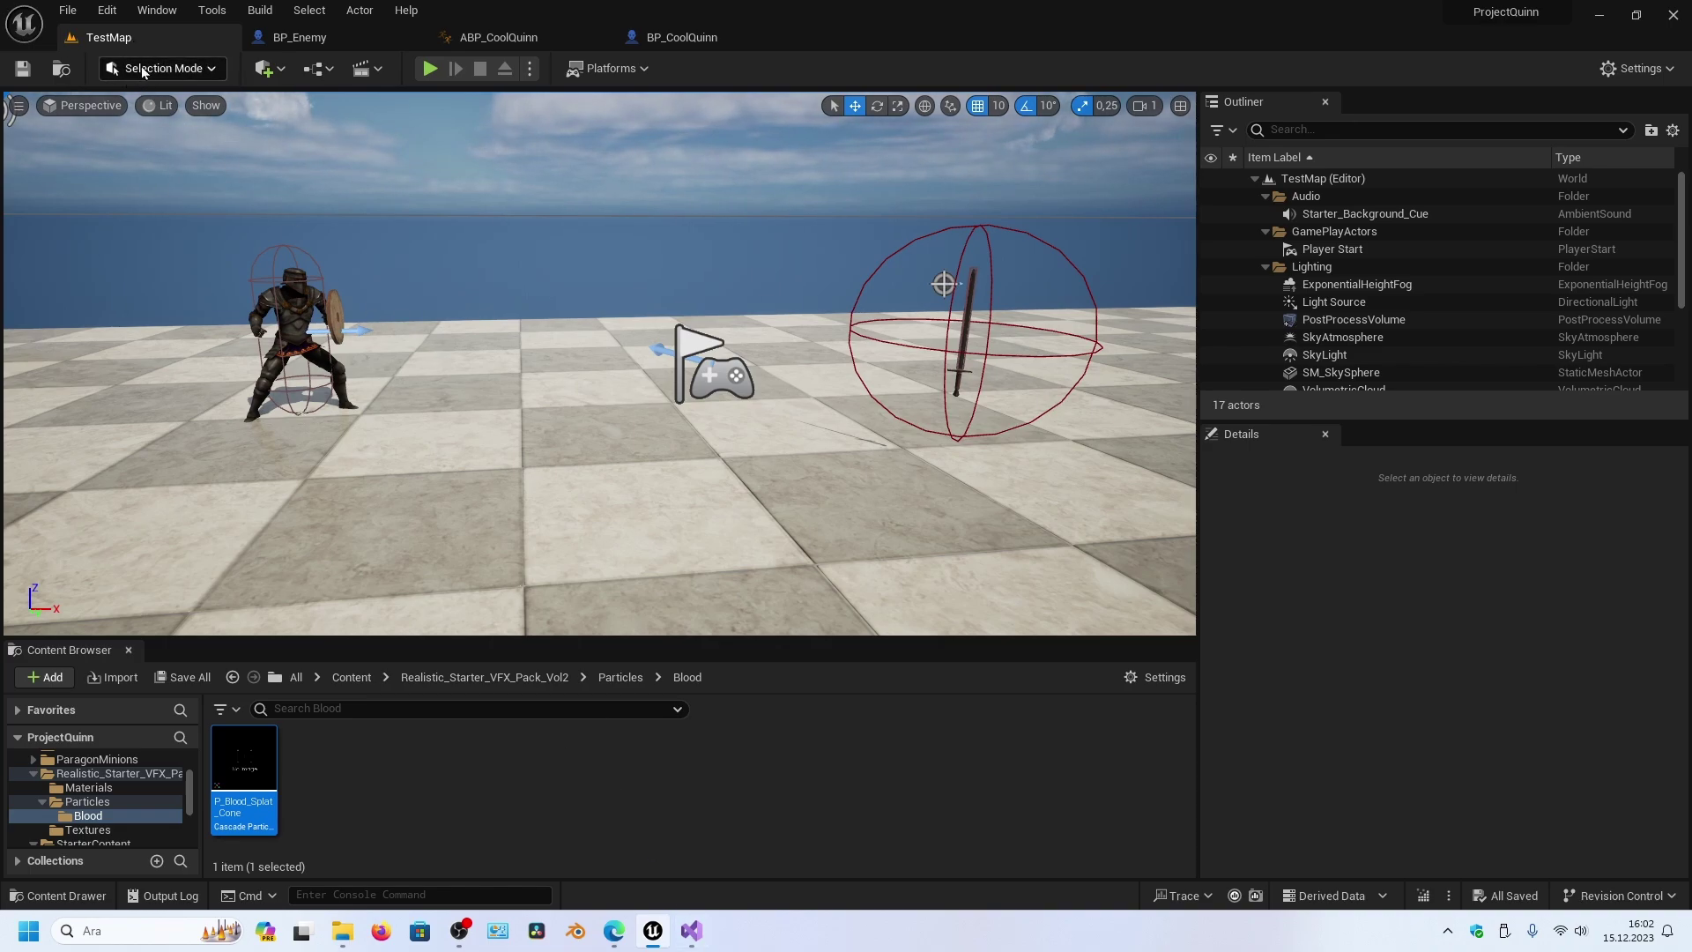
- Search the project content for 'am_' and open the AM_QuinnAttack montage
scroll(86, 764, up, 5)
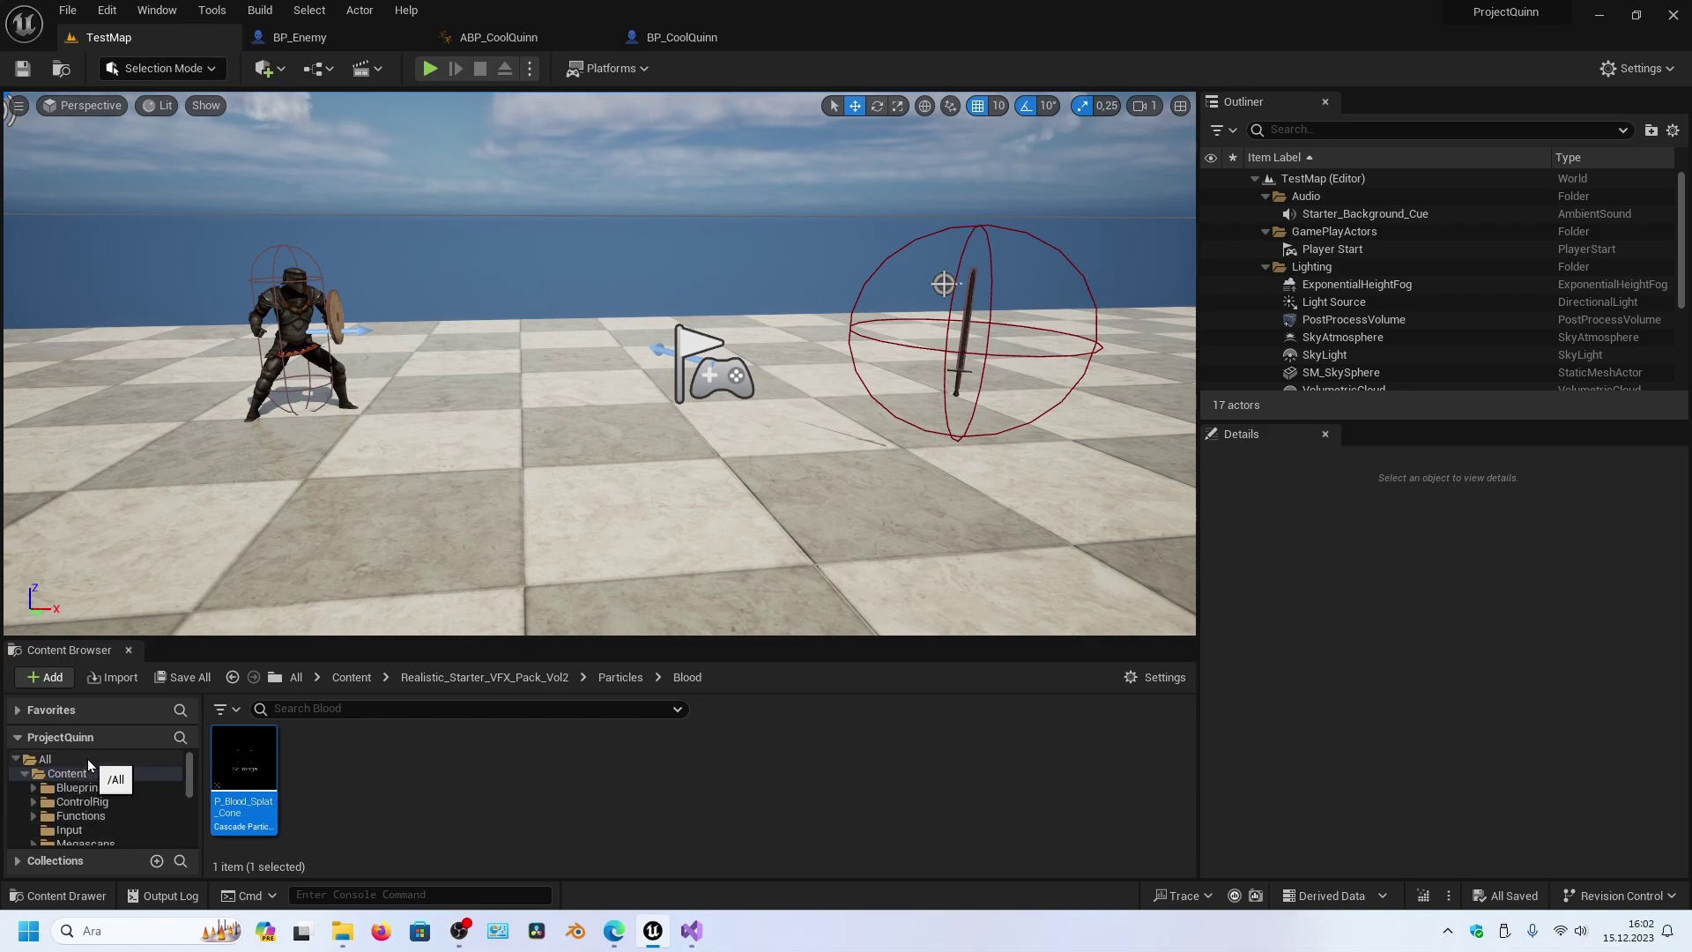
click(87, 759)
click(291, 711)
text(am_)
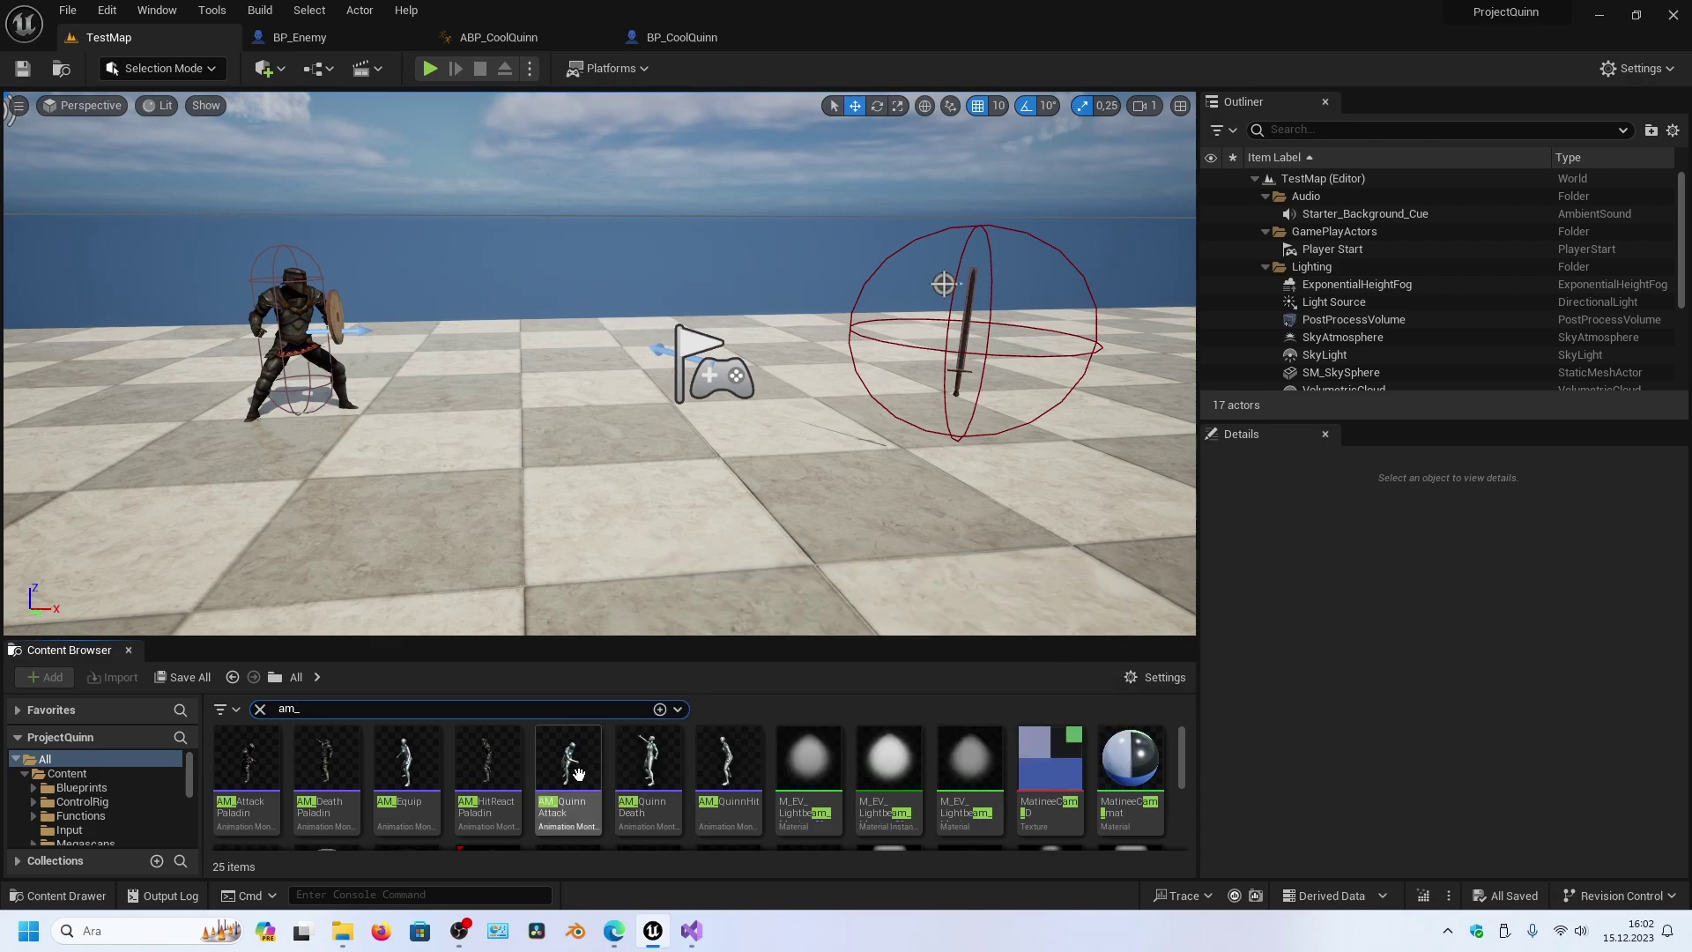
click(573, 773)
double_click(572, 774)
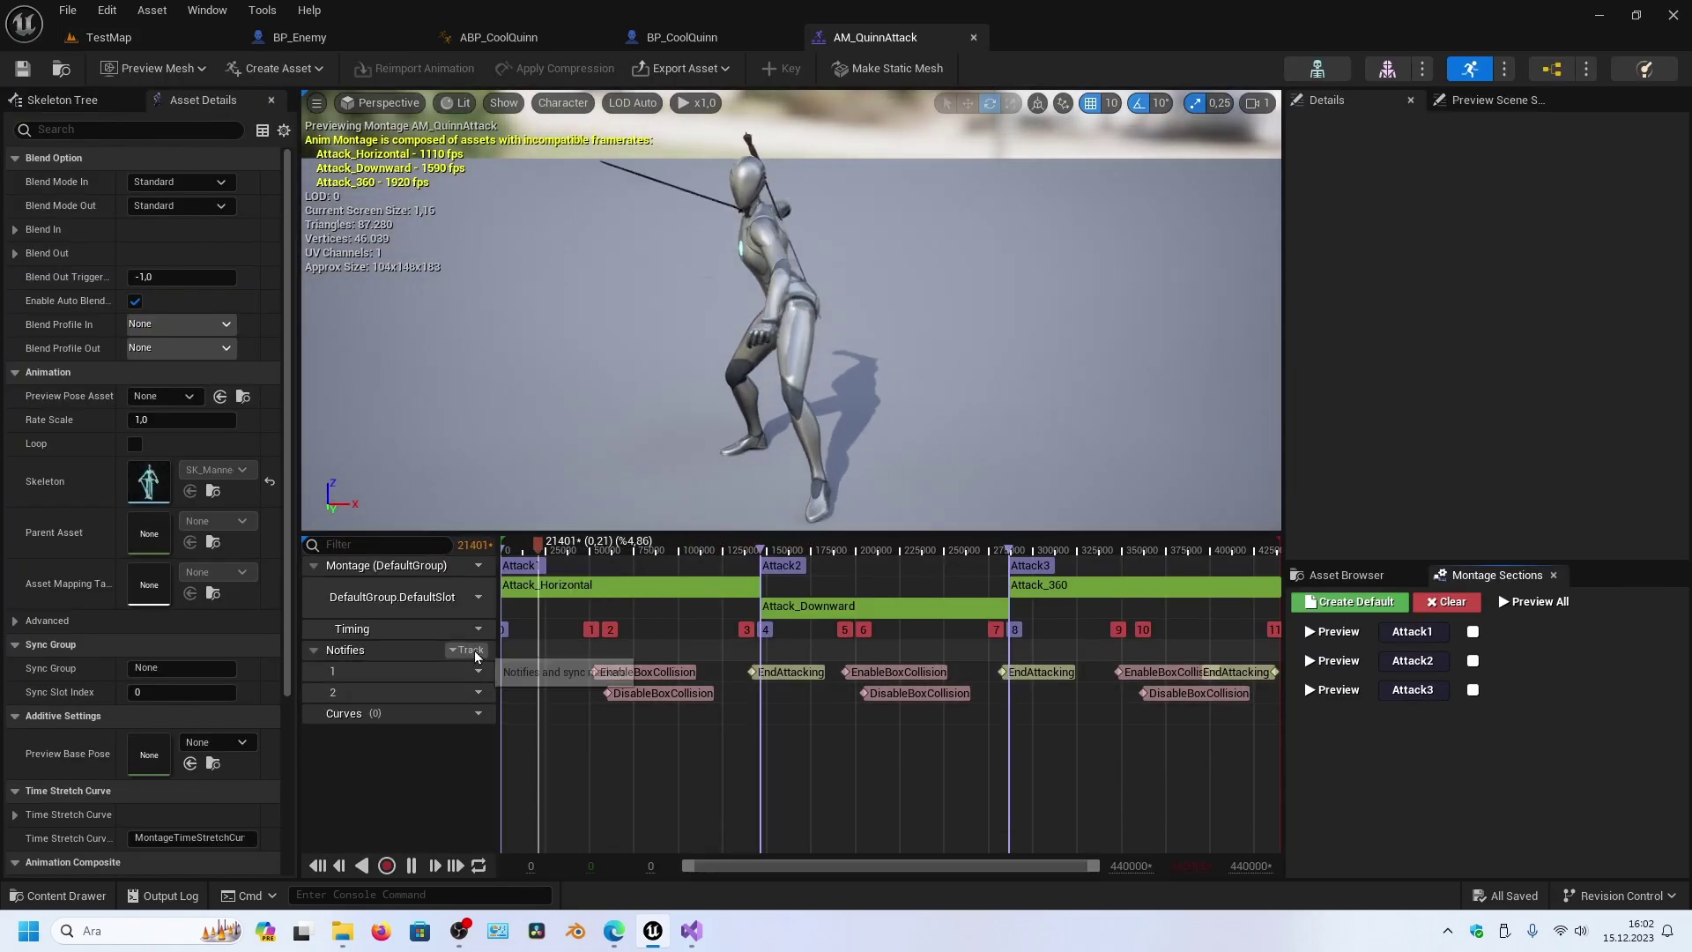
- Add a third notify track holding a Trail notify state
click(467, 649)
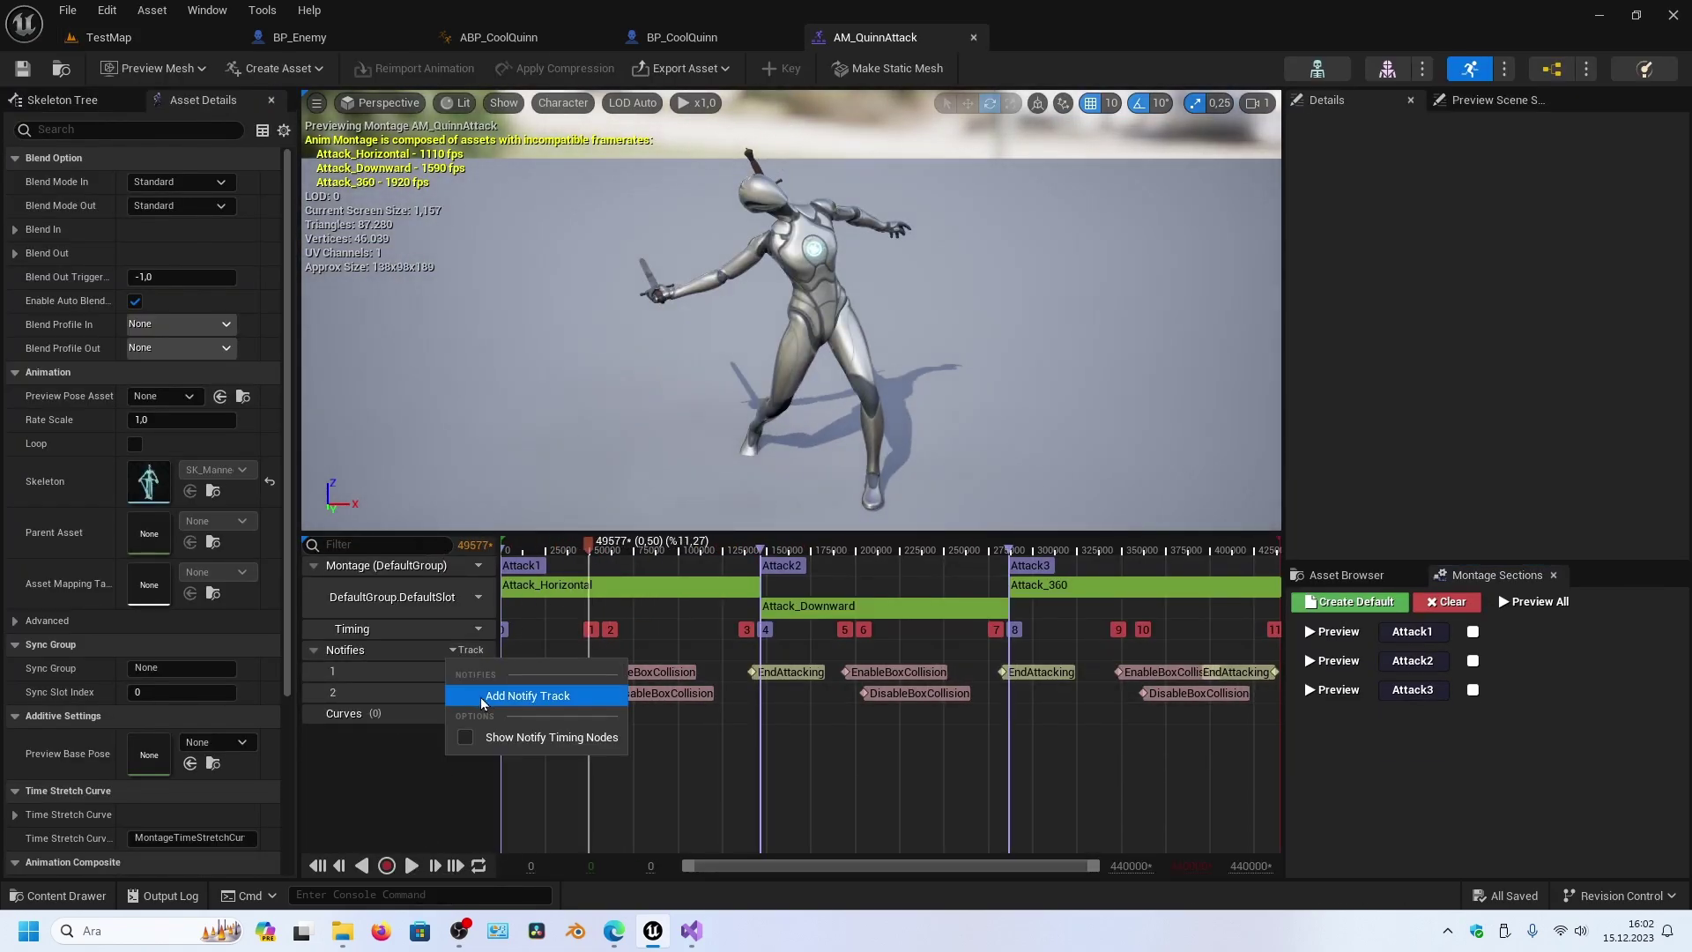
click(504, 700)
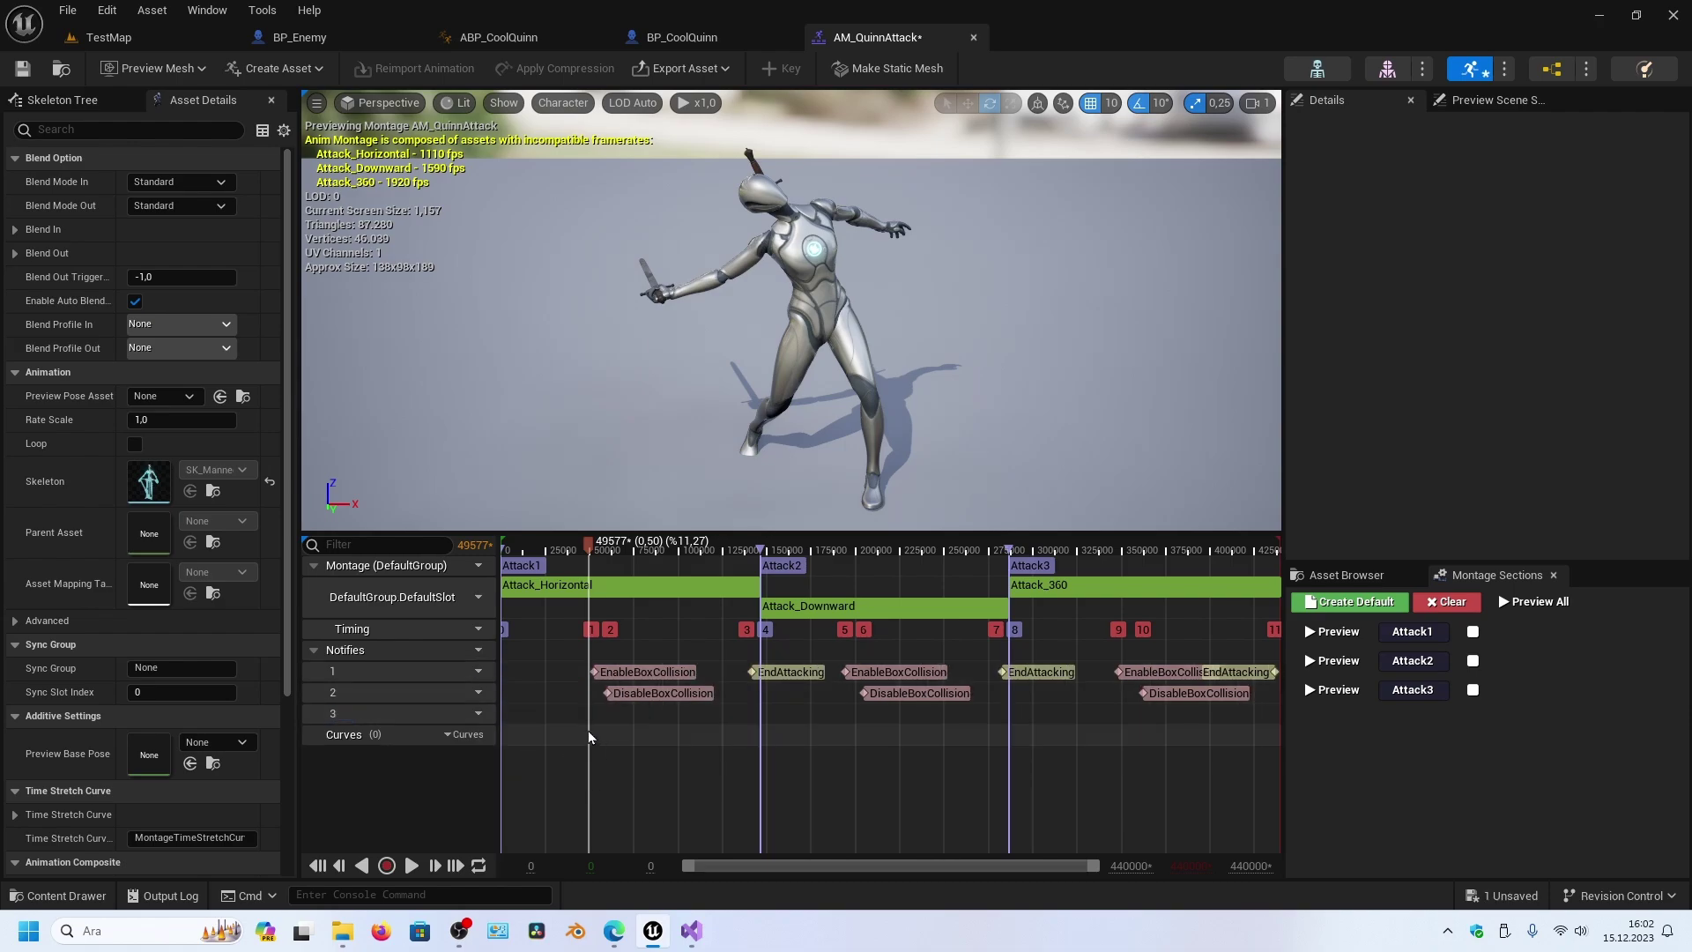
right_click(536, 717)
mouse_move(590, 772)
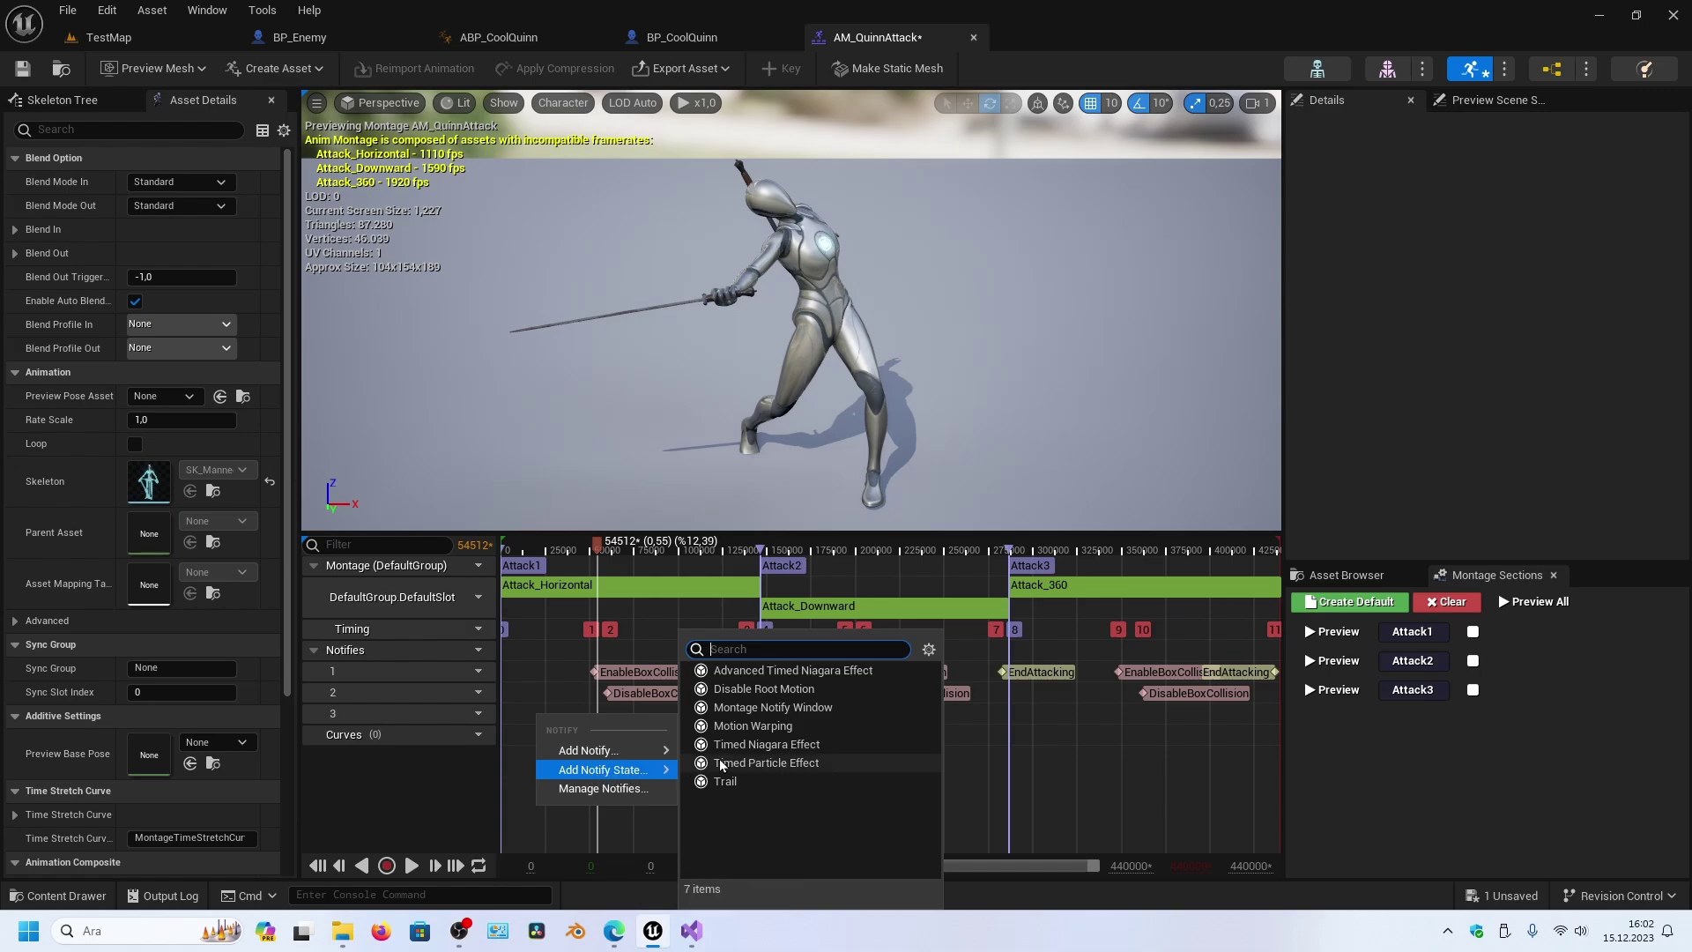
click(725, 781)
- Align the Trail notify with the horizontal swing and shorten its duration
drag(546, 712, 653, 727)
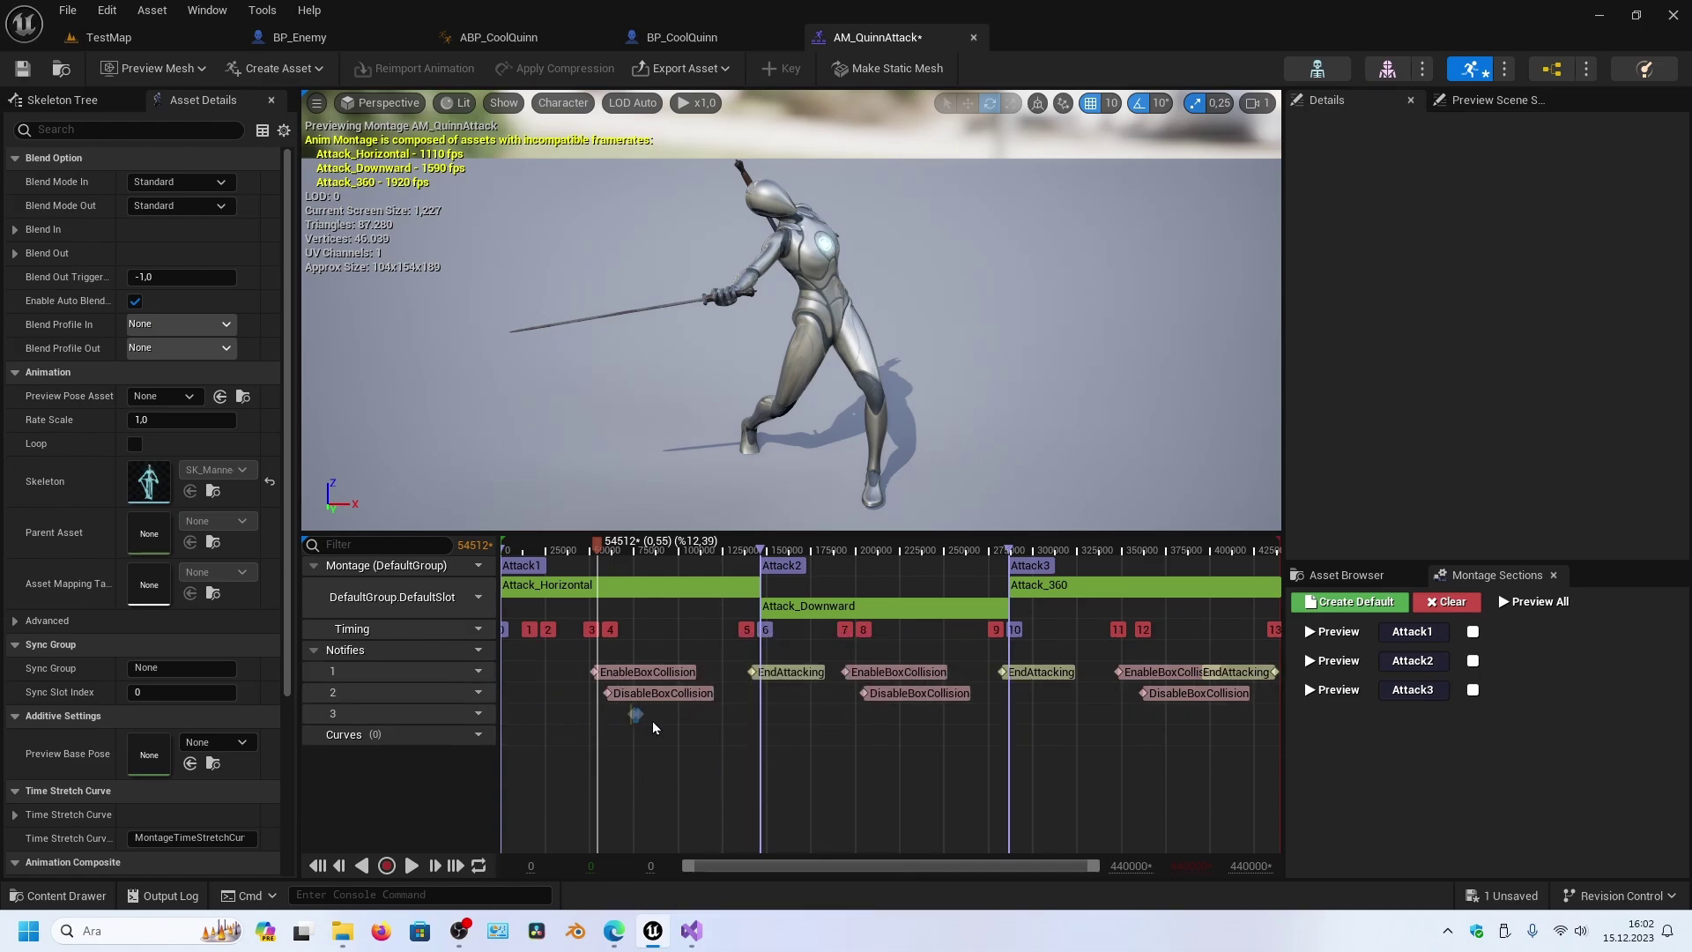
drag(531, 718, 644, 713)
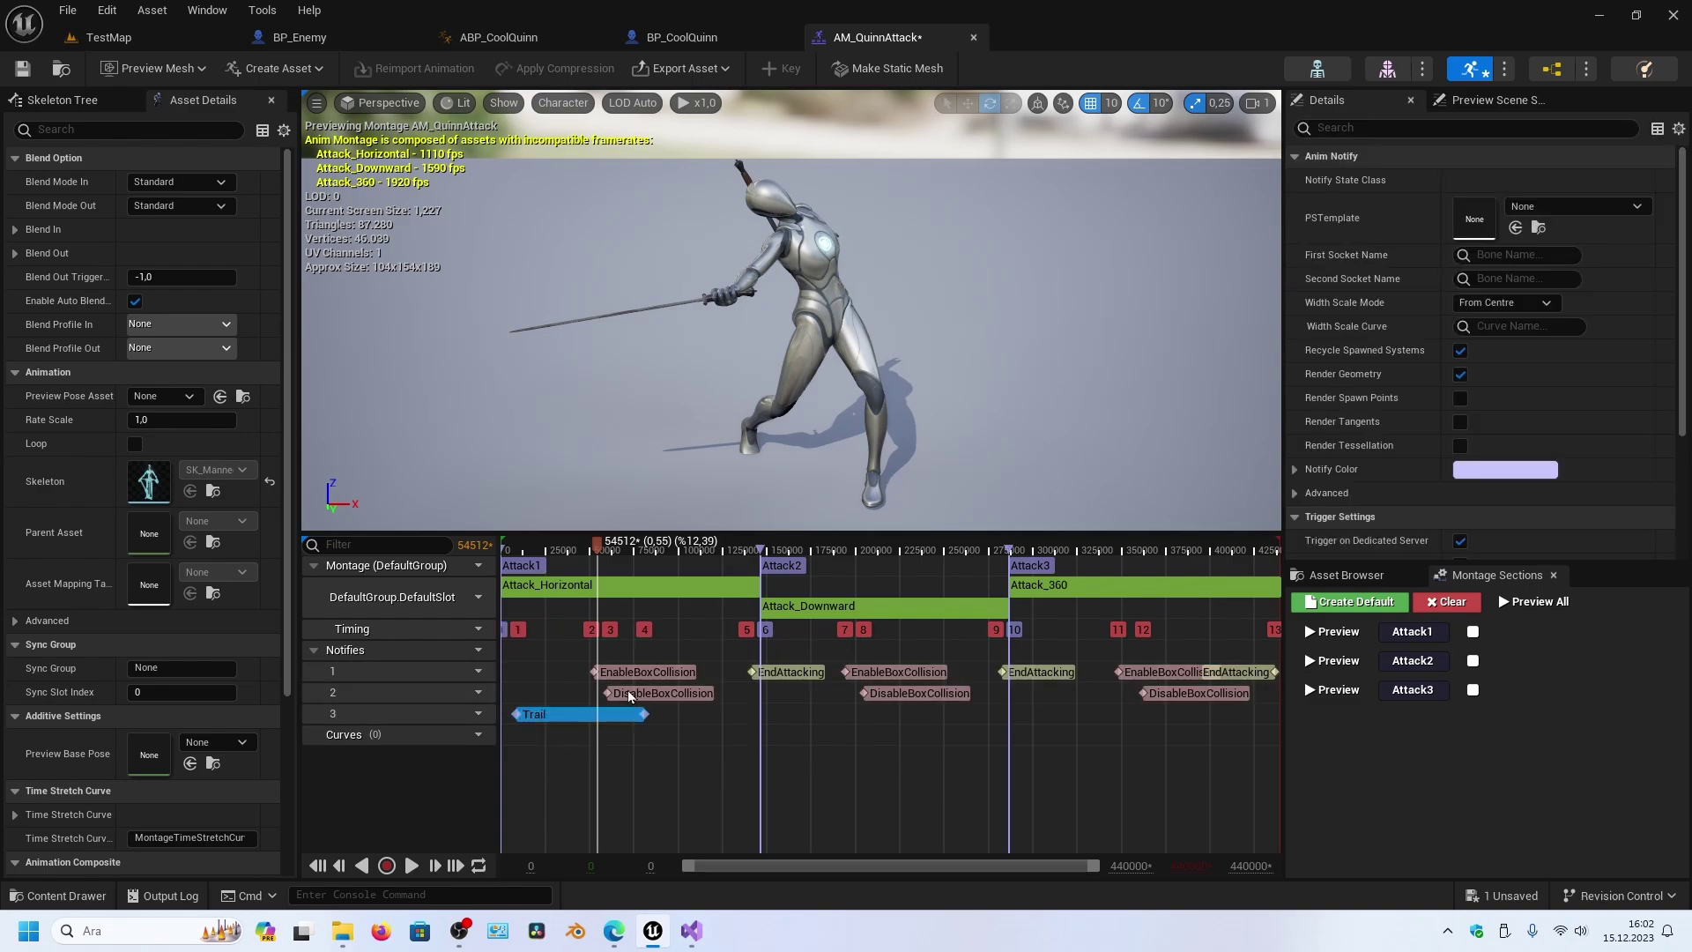
drag(598, 561, 534, 573)
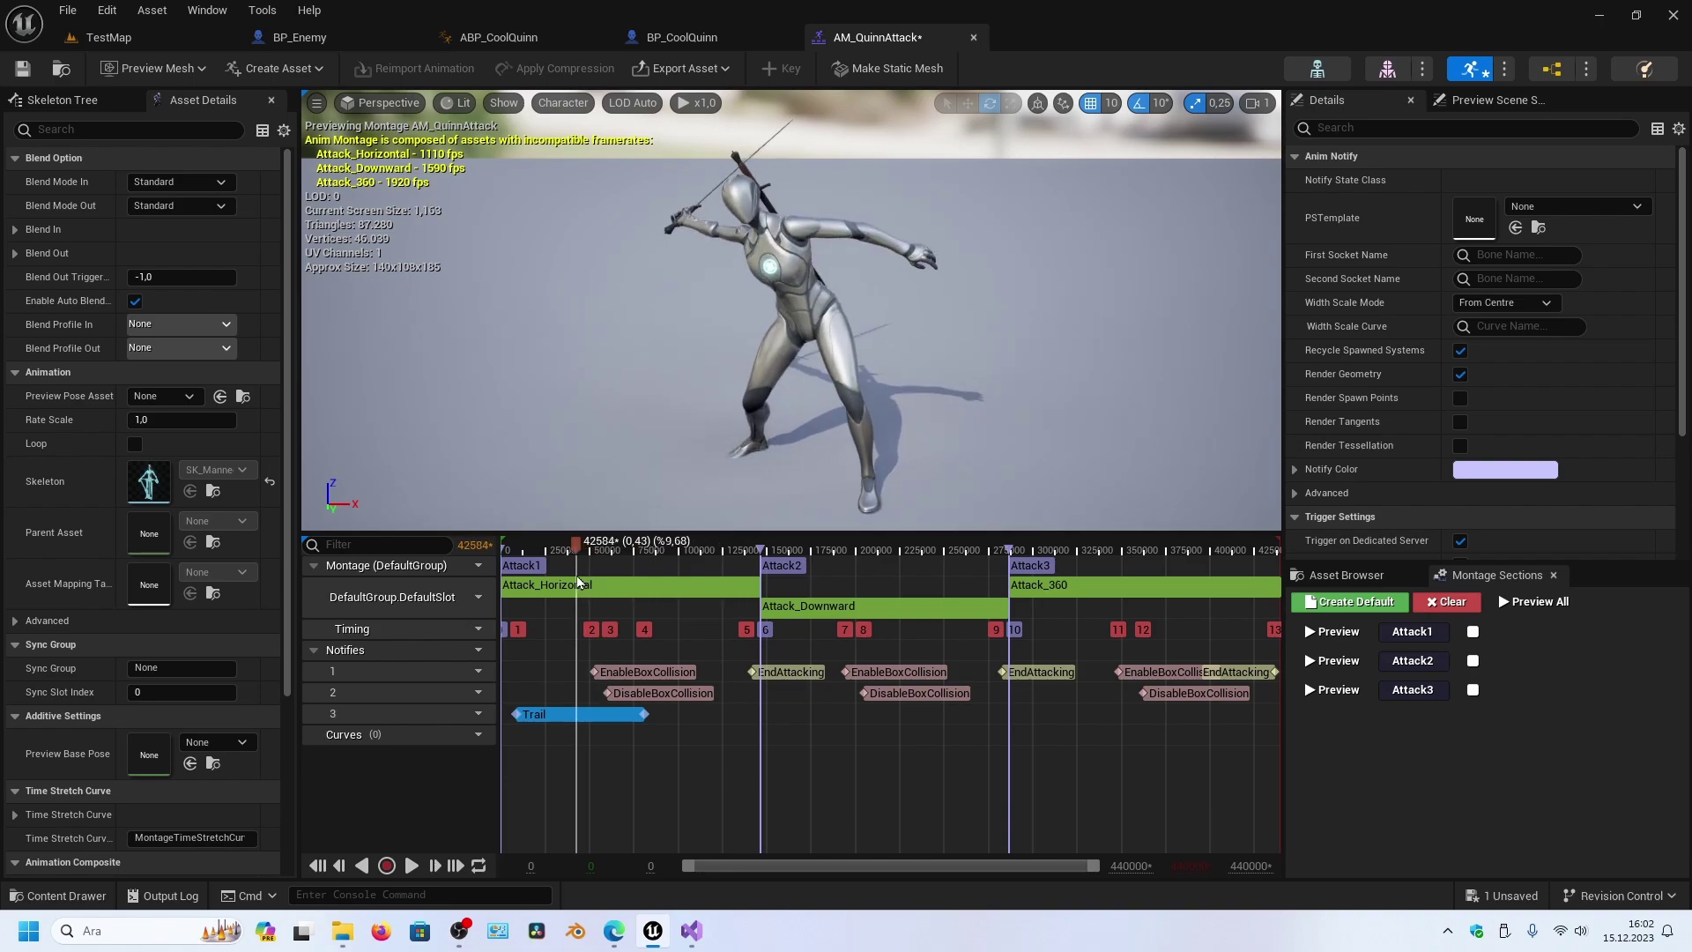
mouse_move(534, 573)
mouse_down()
mouse_move(608, 592)
mouse_move(580, 589)
mouse_up()
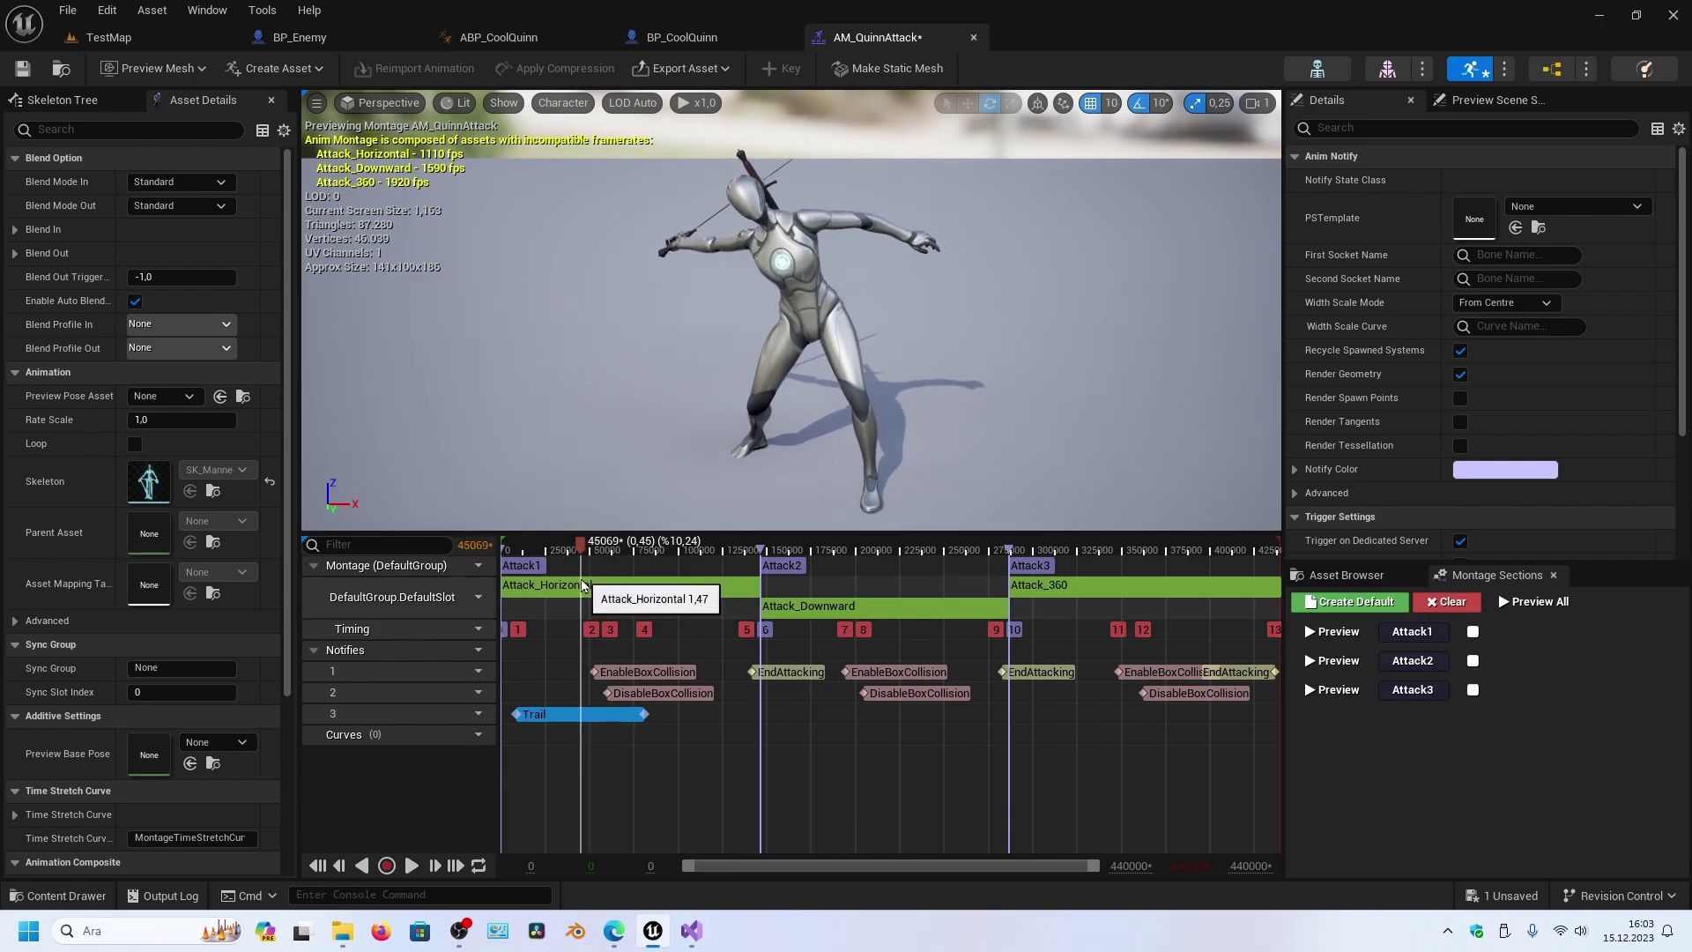
drag(622, 723, 686, 723)
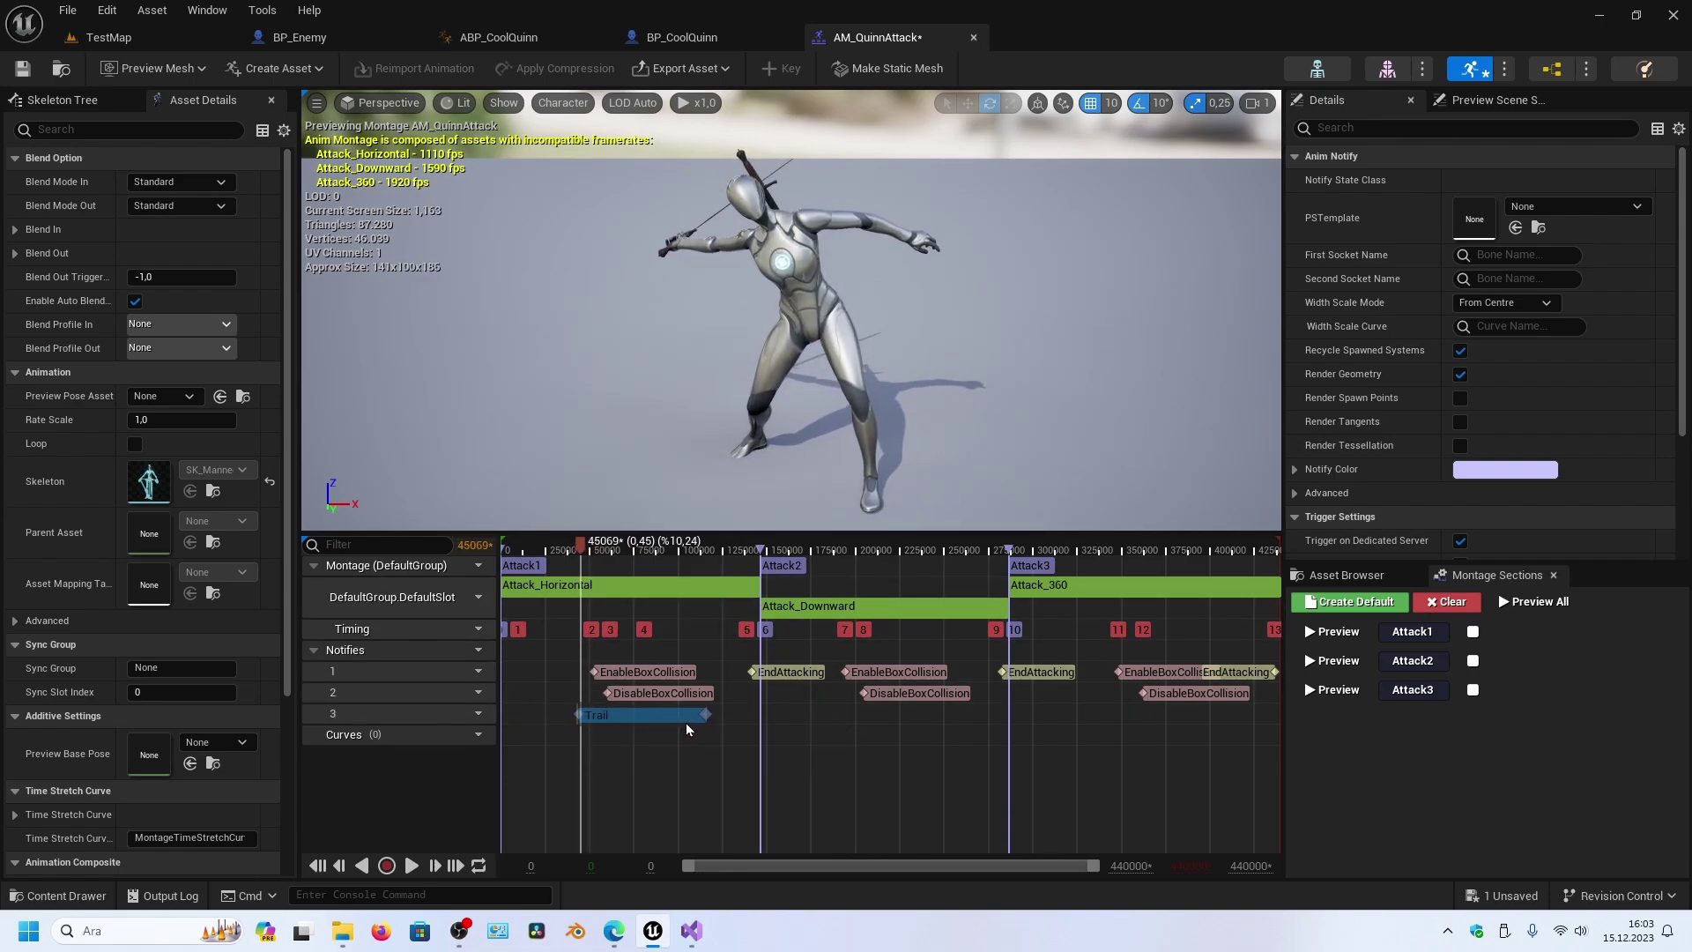
click(617, 551)
drag(617, 552, 621, 552)
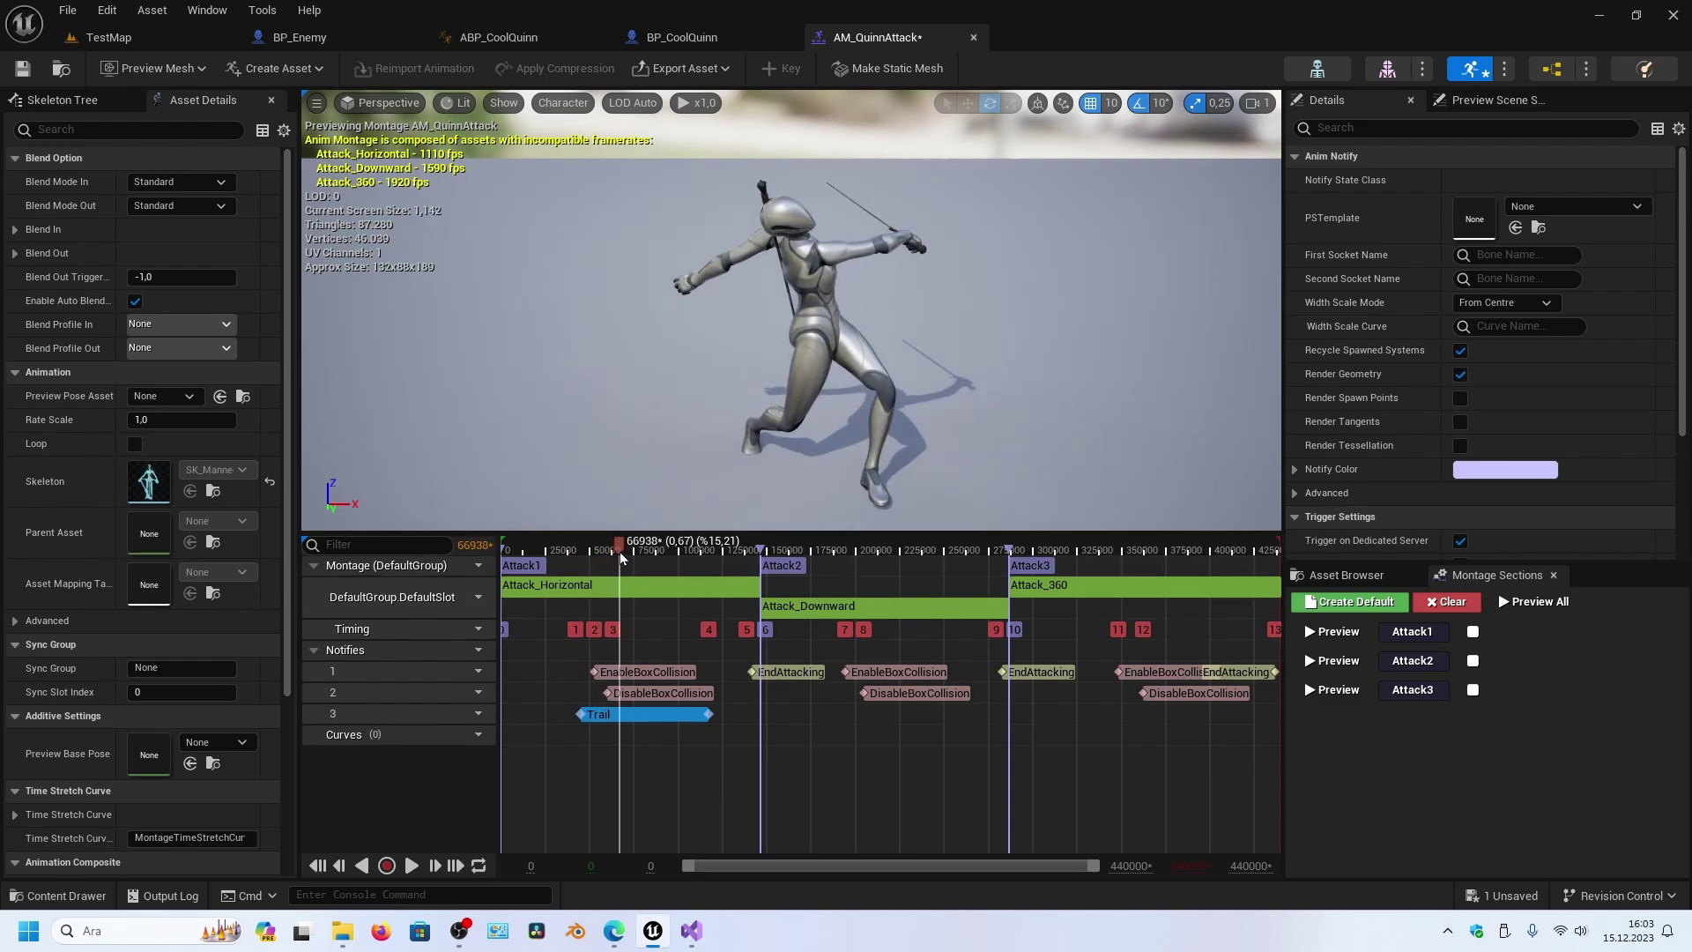
drag(710, 714, 626, 714)
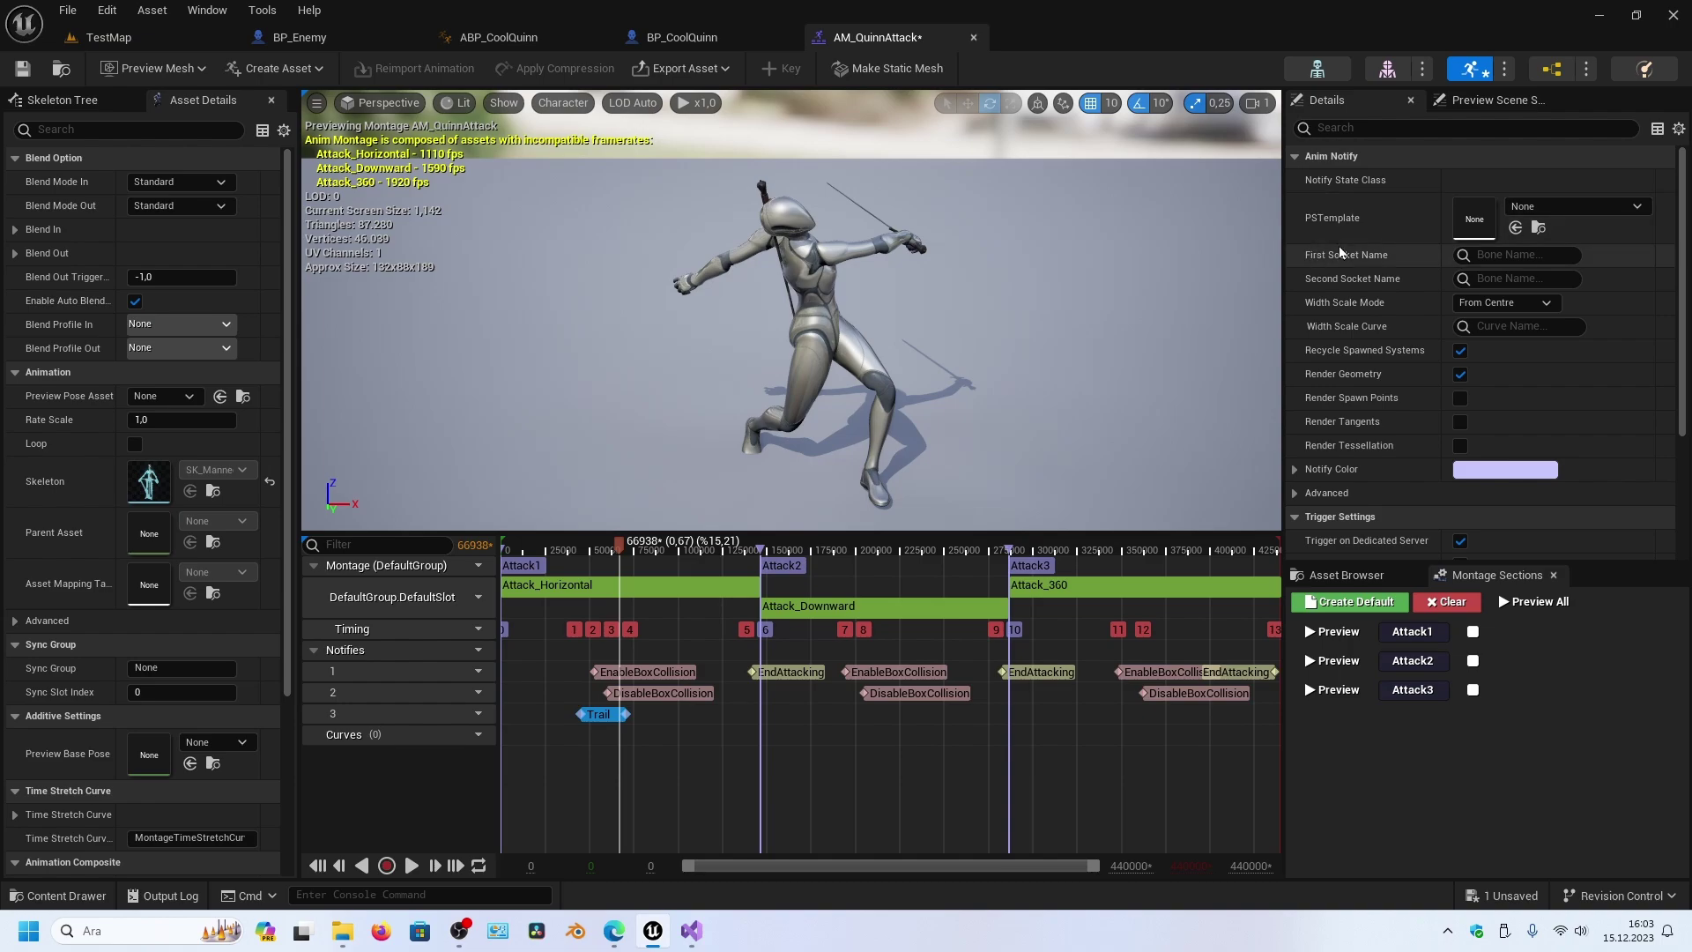
click(151, 44)
- Open the SK_Mannequin skeleton from Characters/Mannequins/Meshes
click(133, 802)
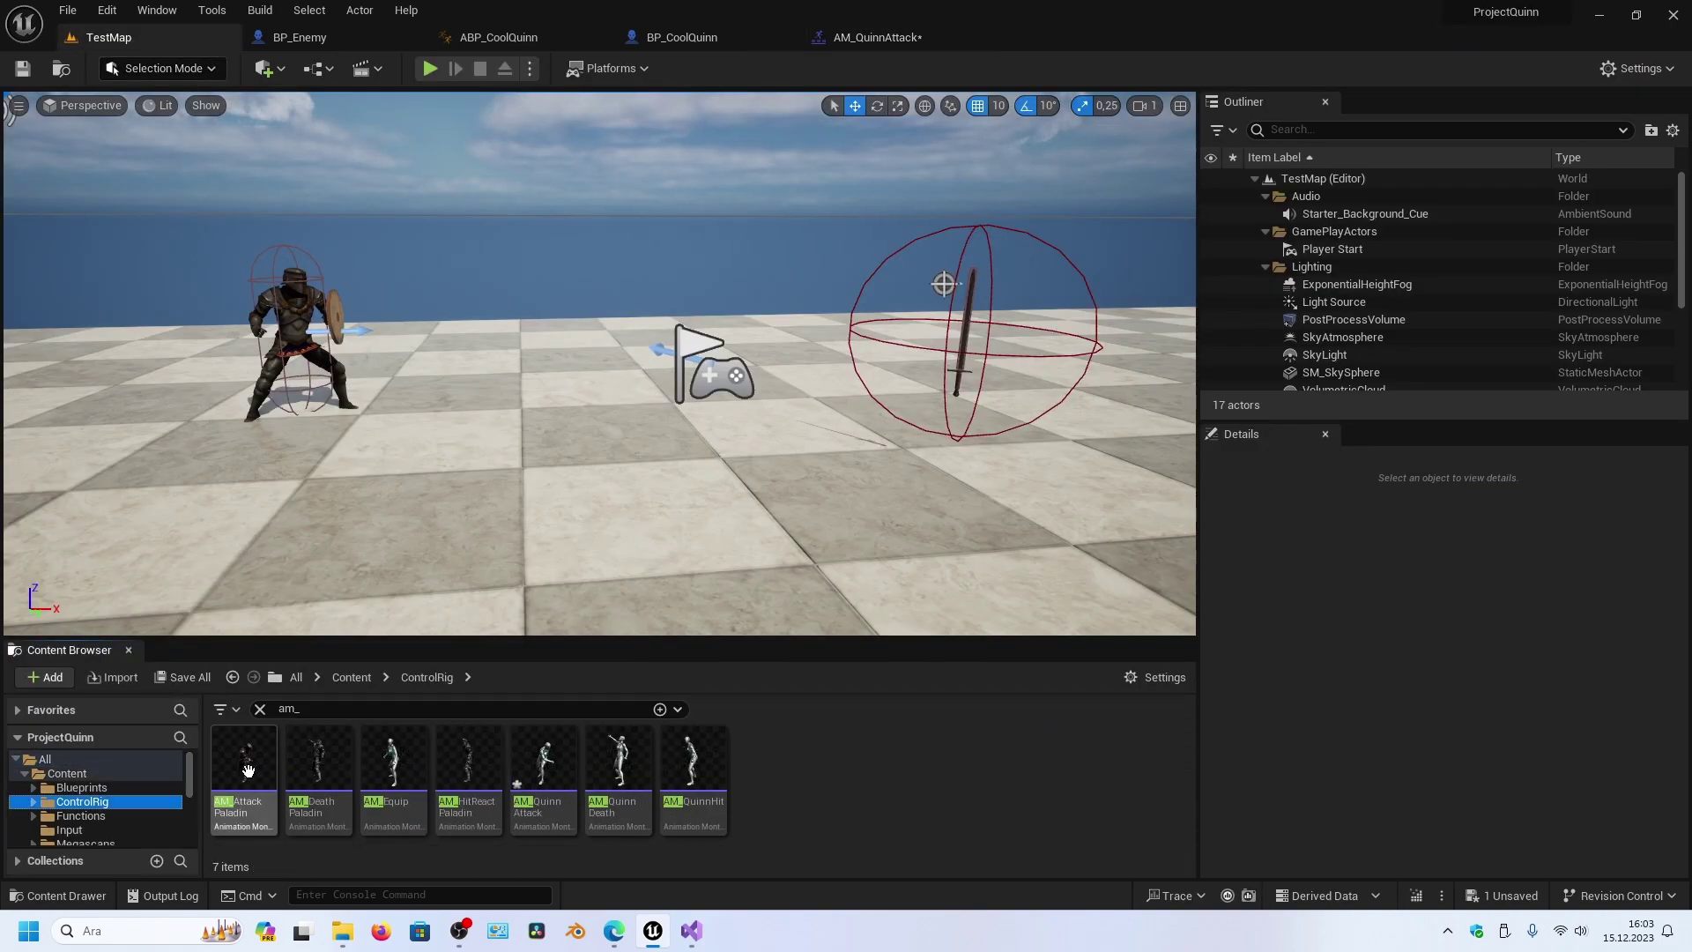
click(260, 709)
double_click(243, 756)
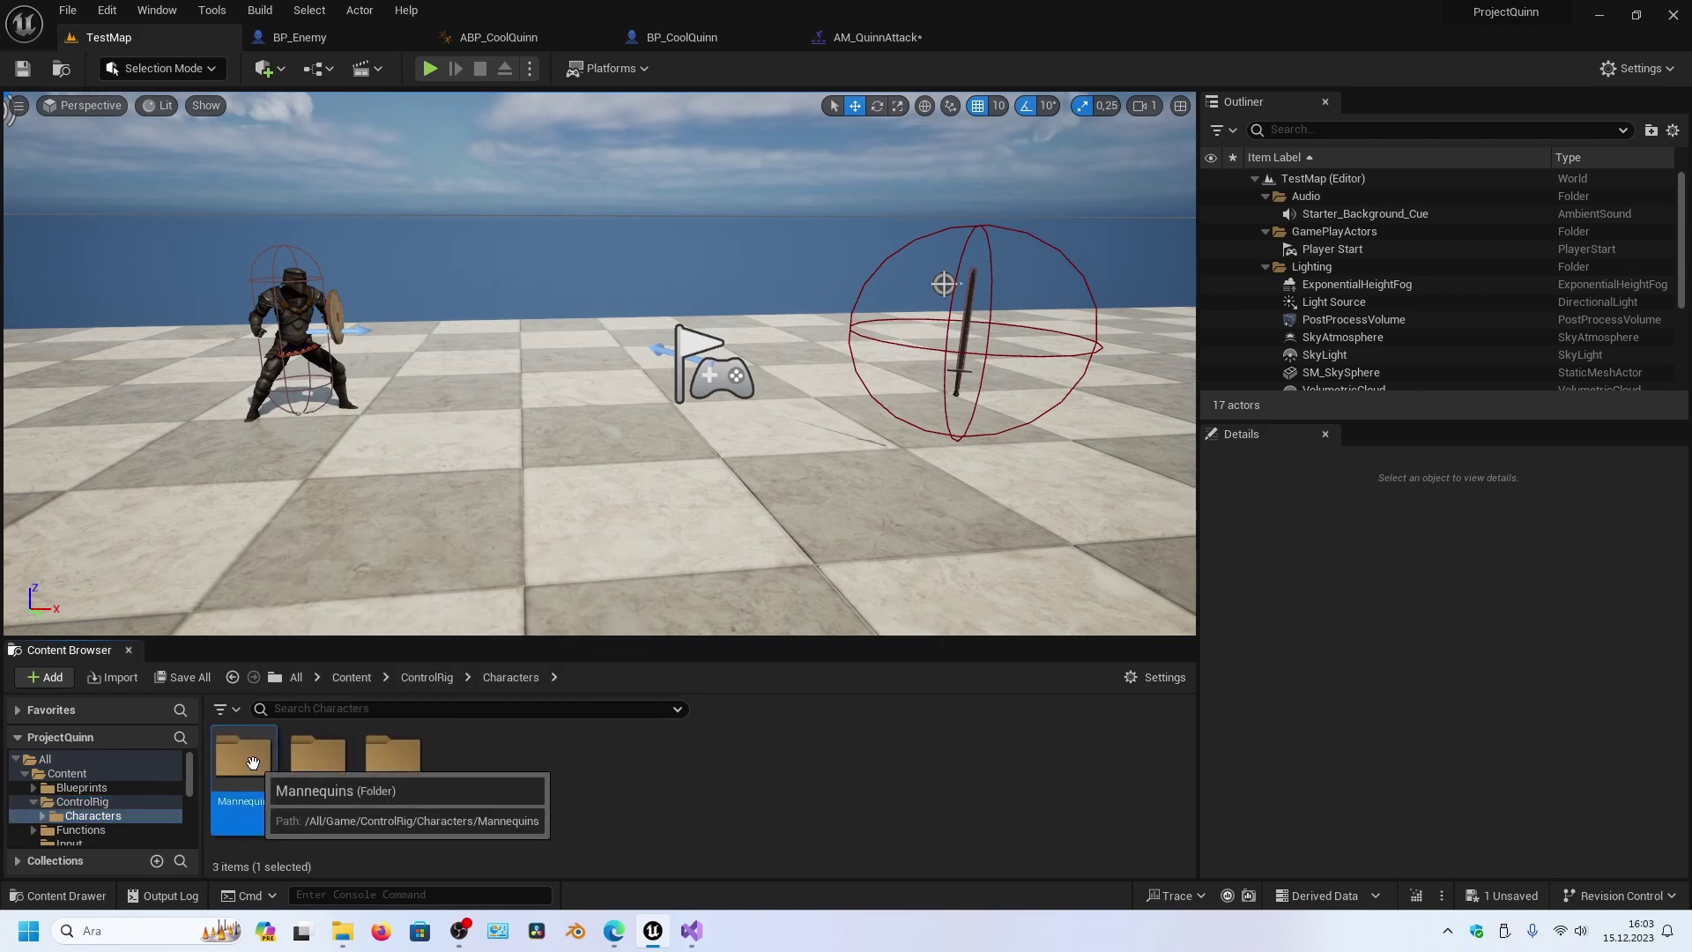
double_click(243, 757)
double_click(393, 756)
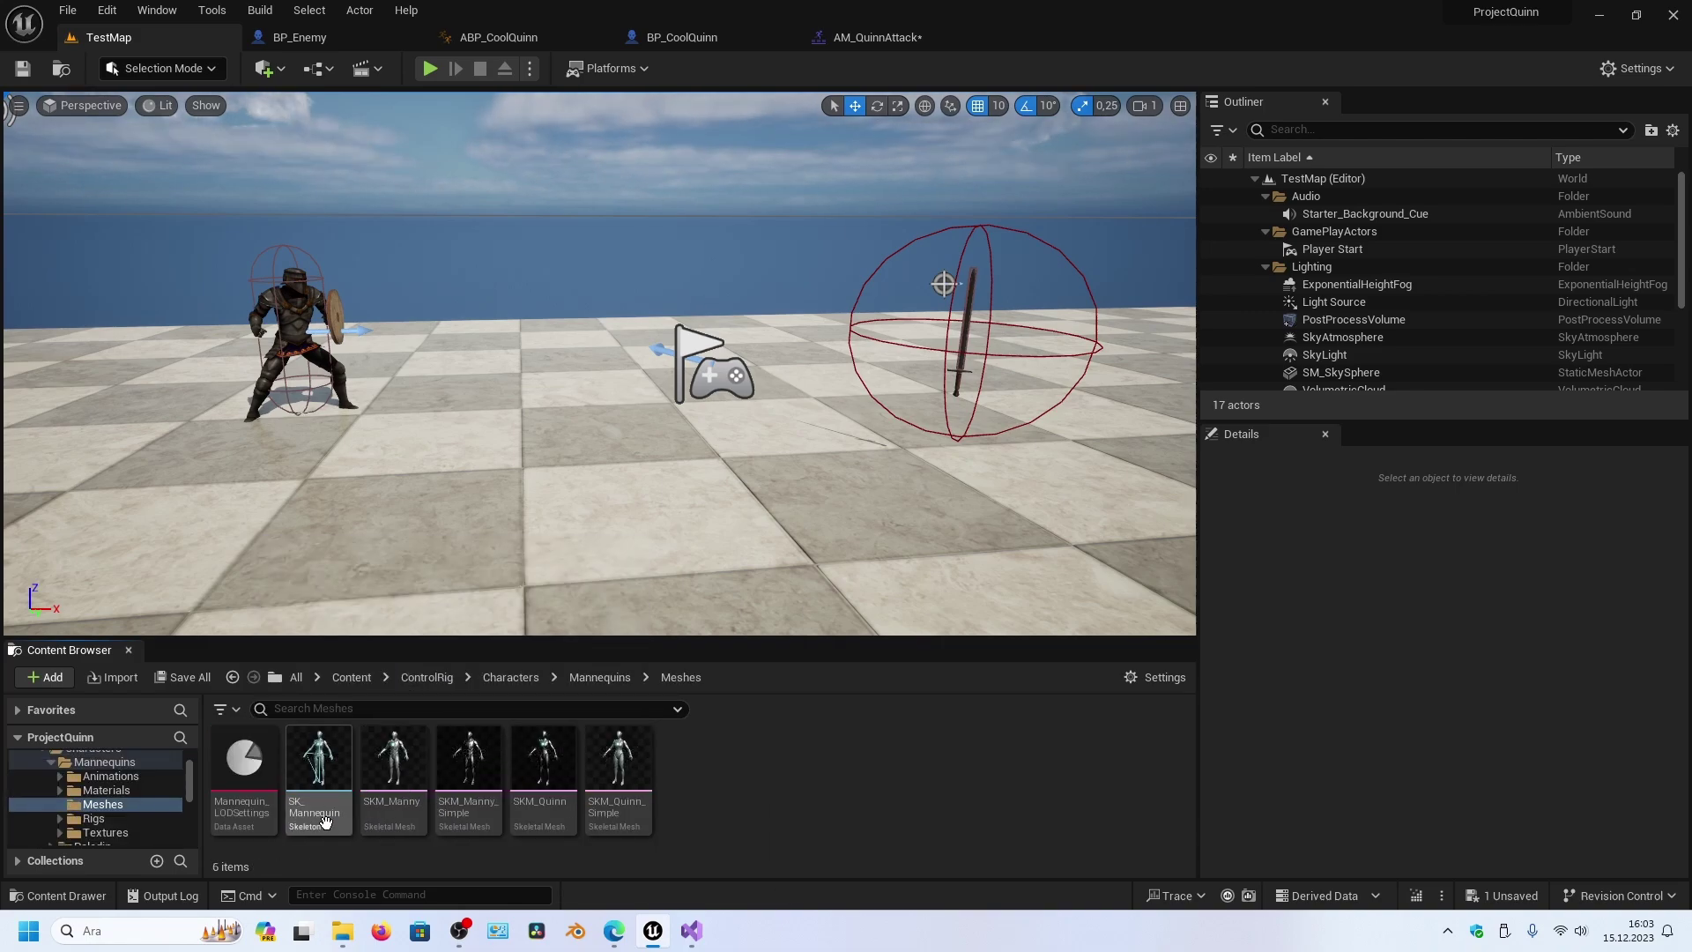
double_click(319, 760)
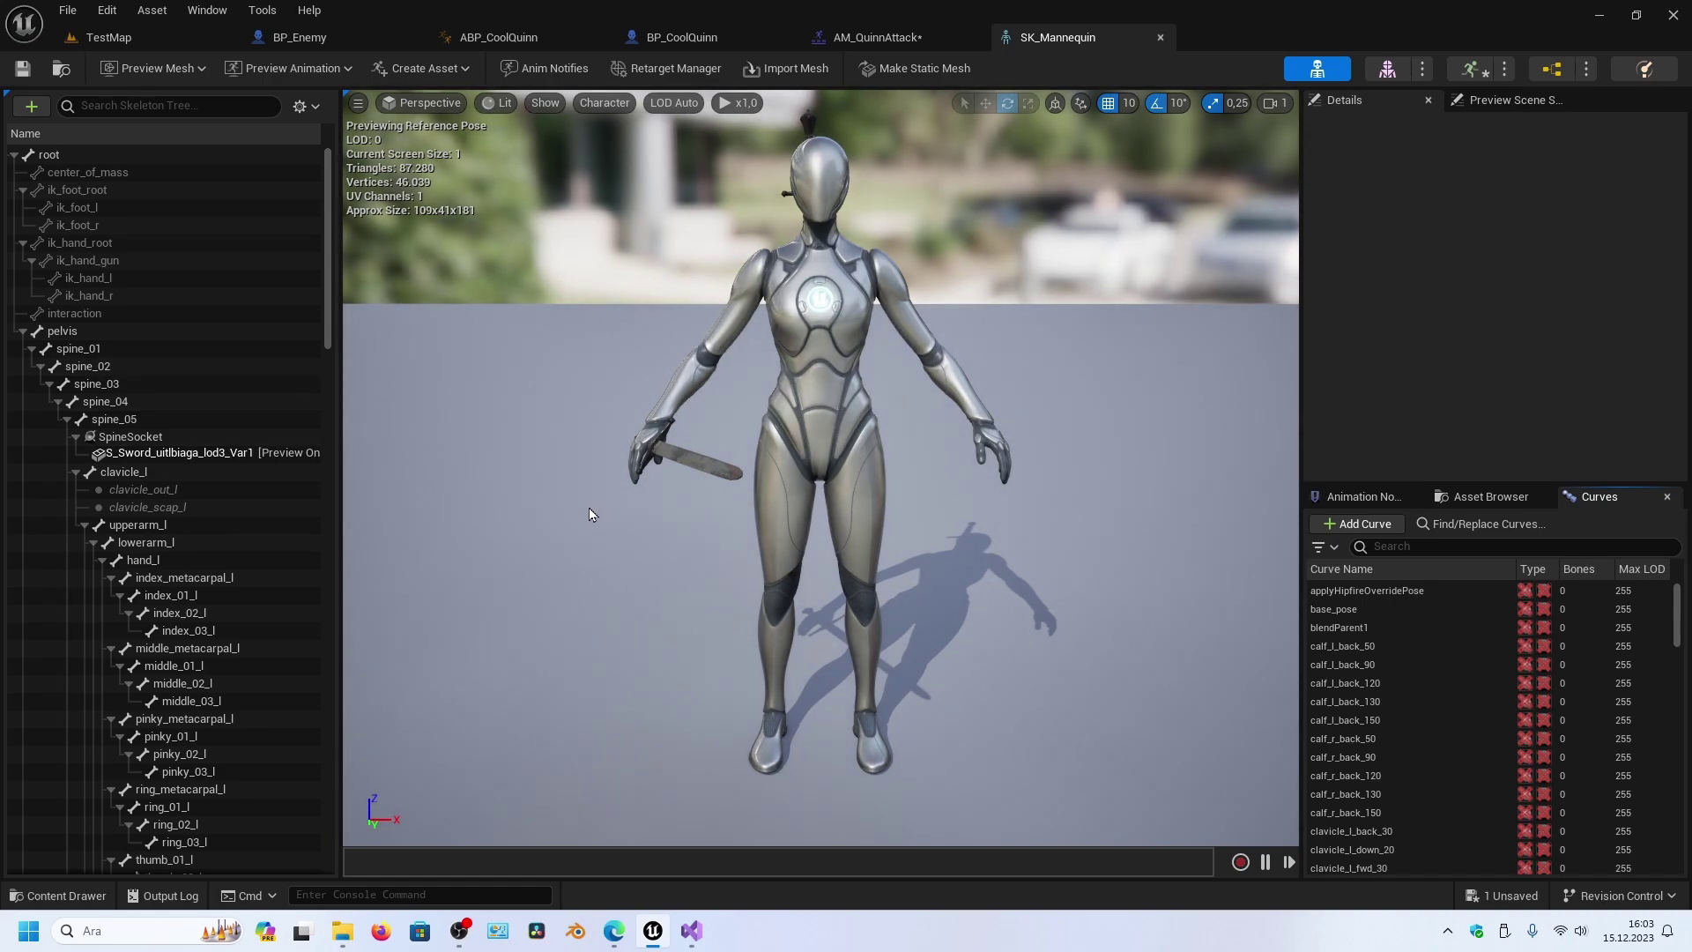
- Add a socket to the hand_r bone named trail_quinn_B
drag(483, 522, 483, 522)
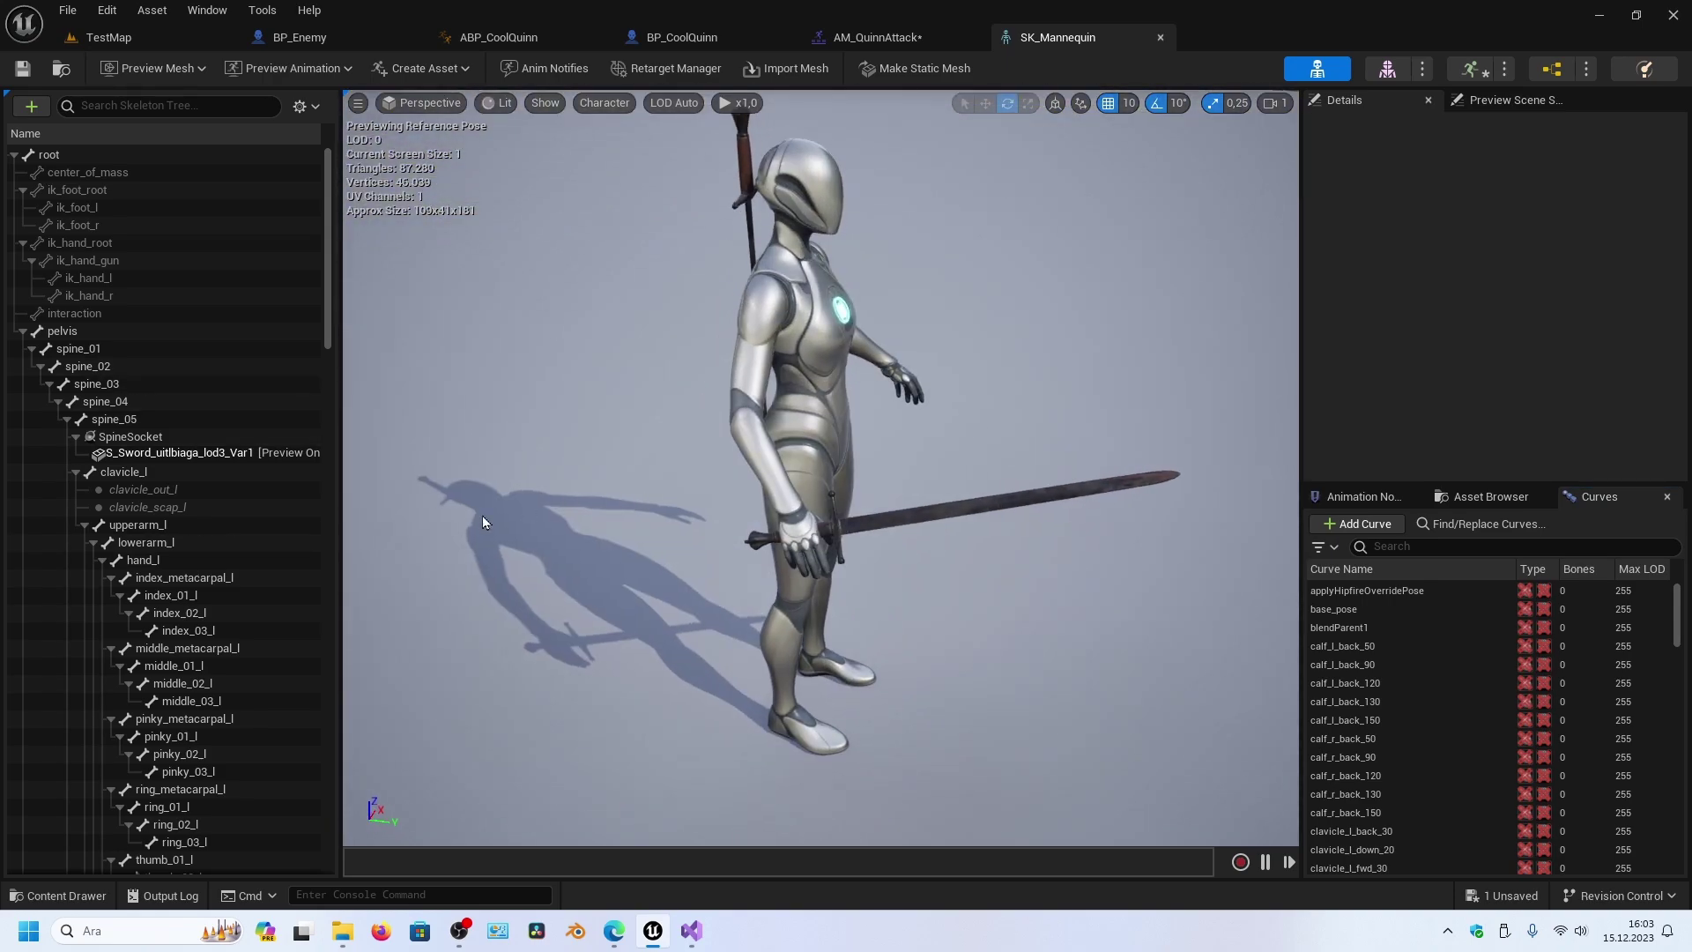
scroll(187, 564, down, 2)
scroll(188, 580, down, 2)
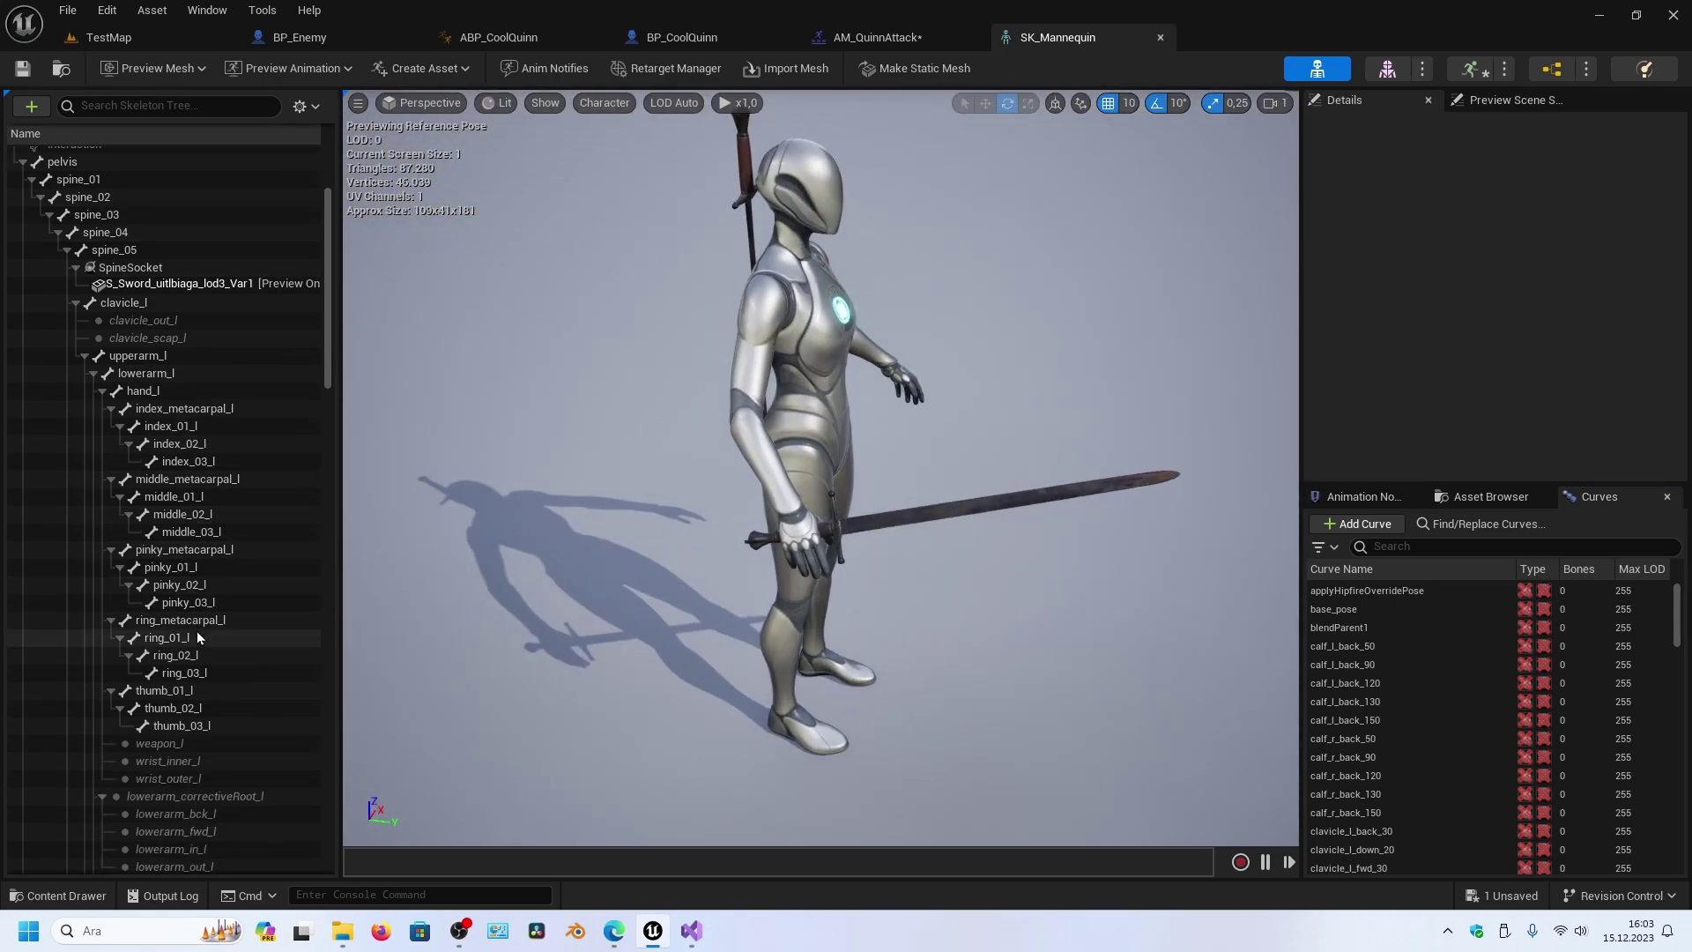
scroll(197, 631, down, 5)
scroll(166, 605, down, 1)
scroll(166, 607, down, 2)
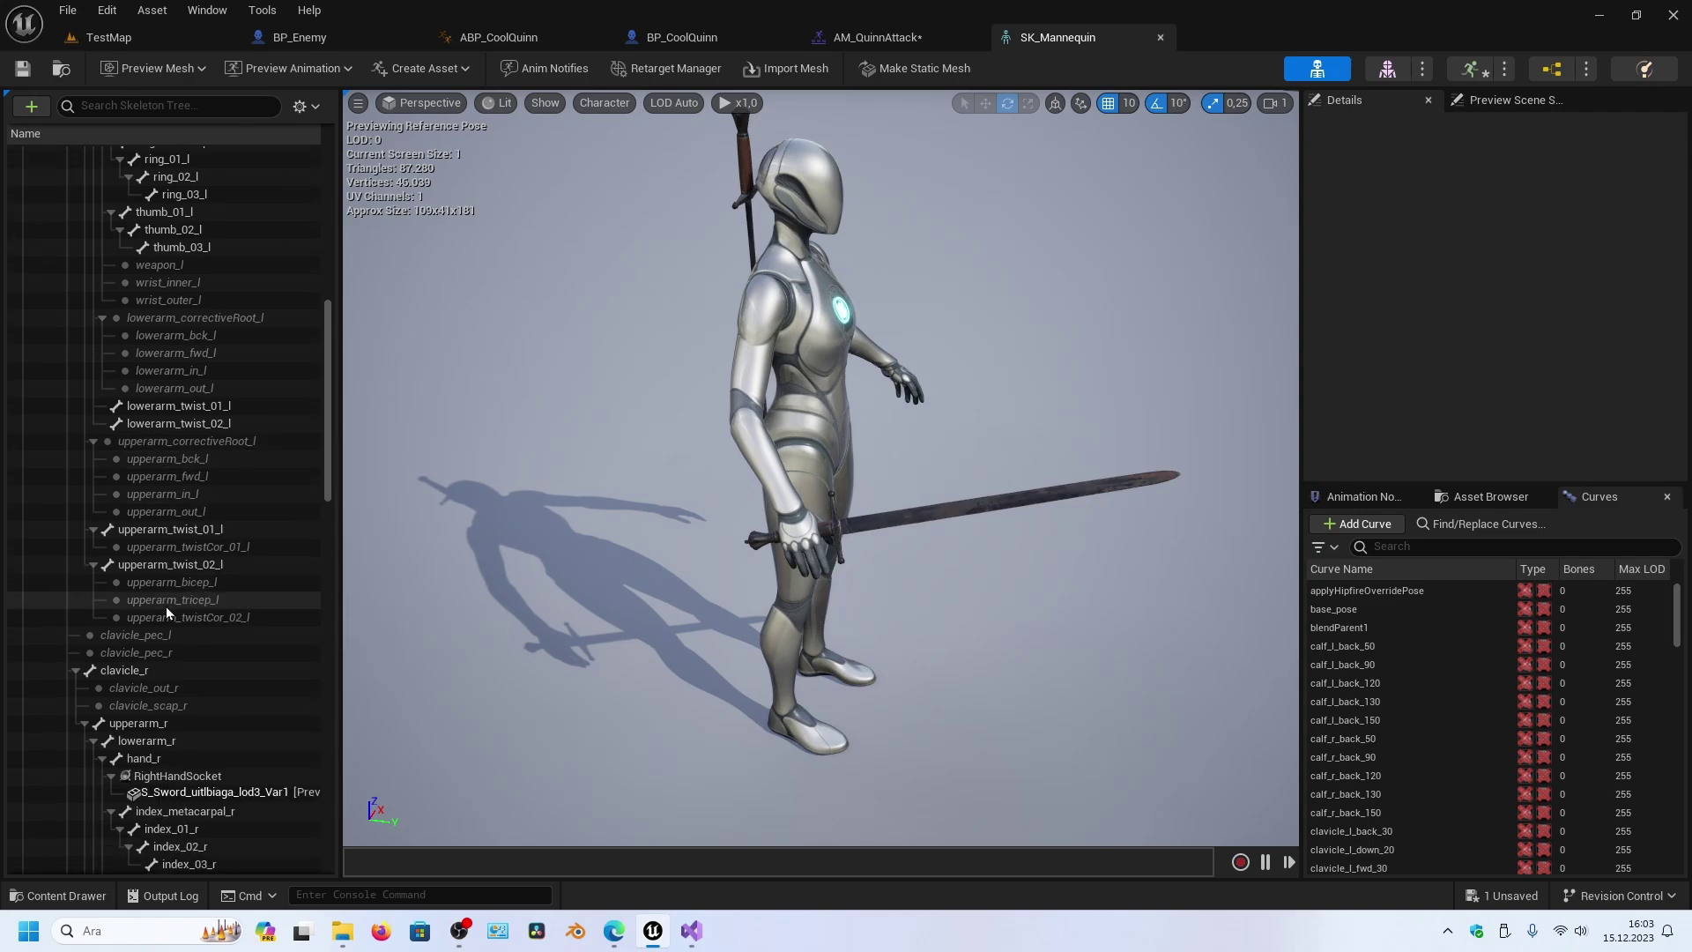
scroll(172, 634, down, 1)
click(177, 672)
right_click(175, 673)
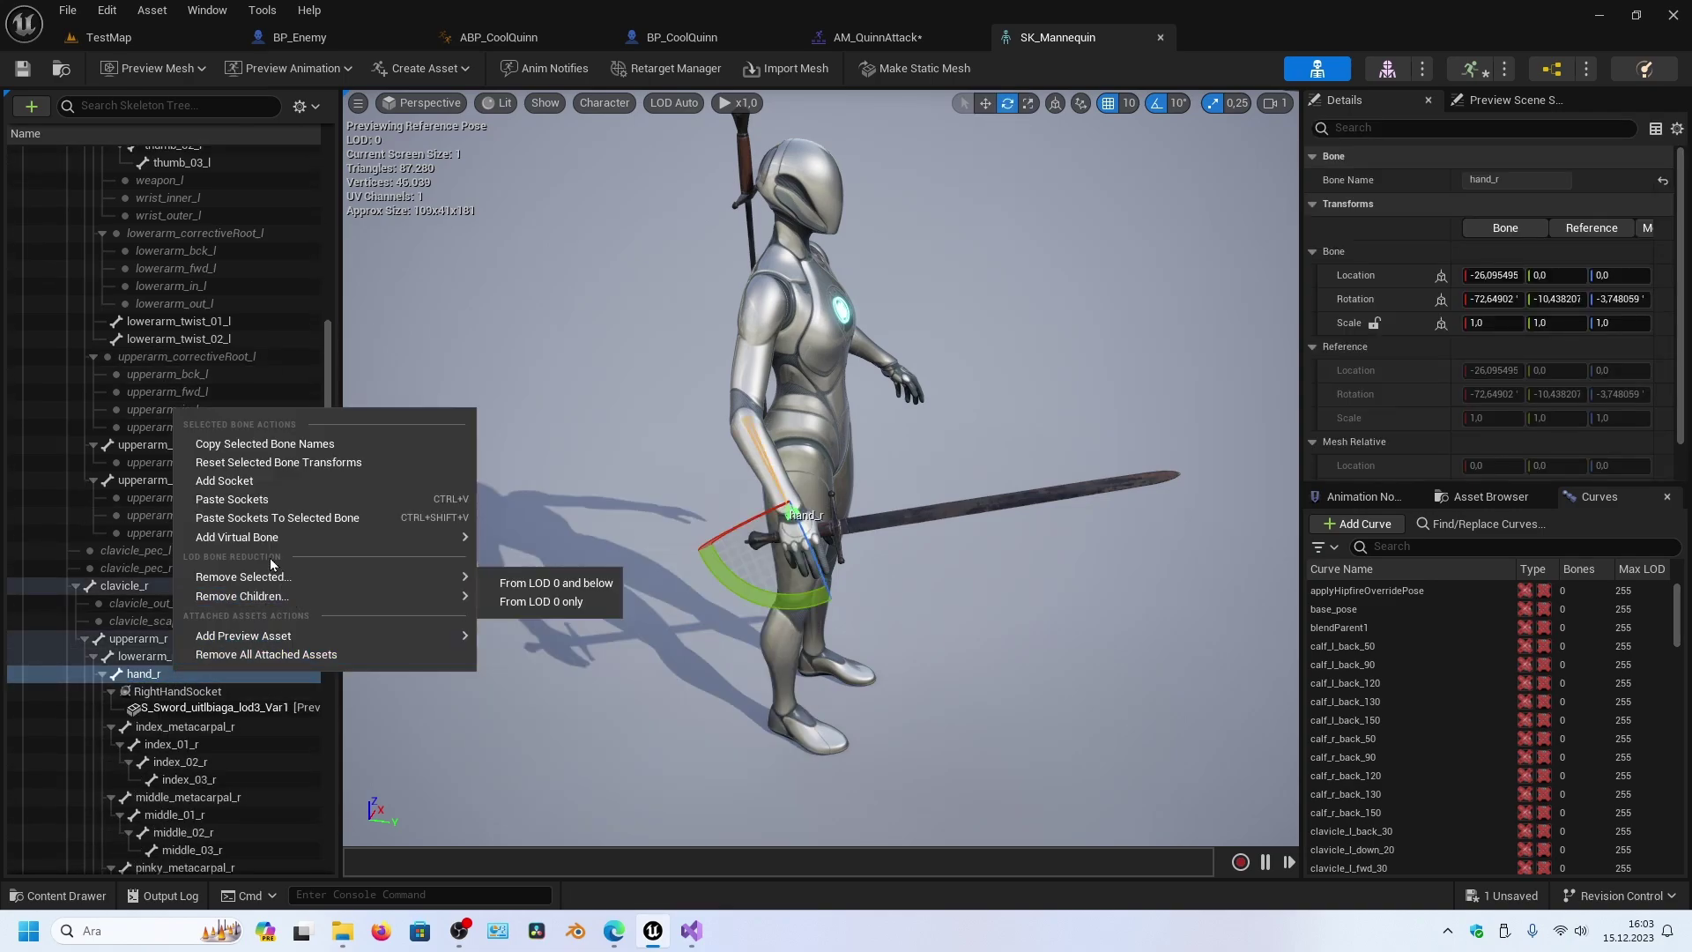
click(253, 489)
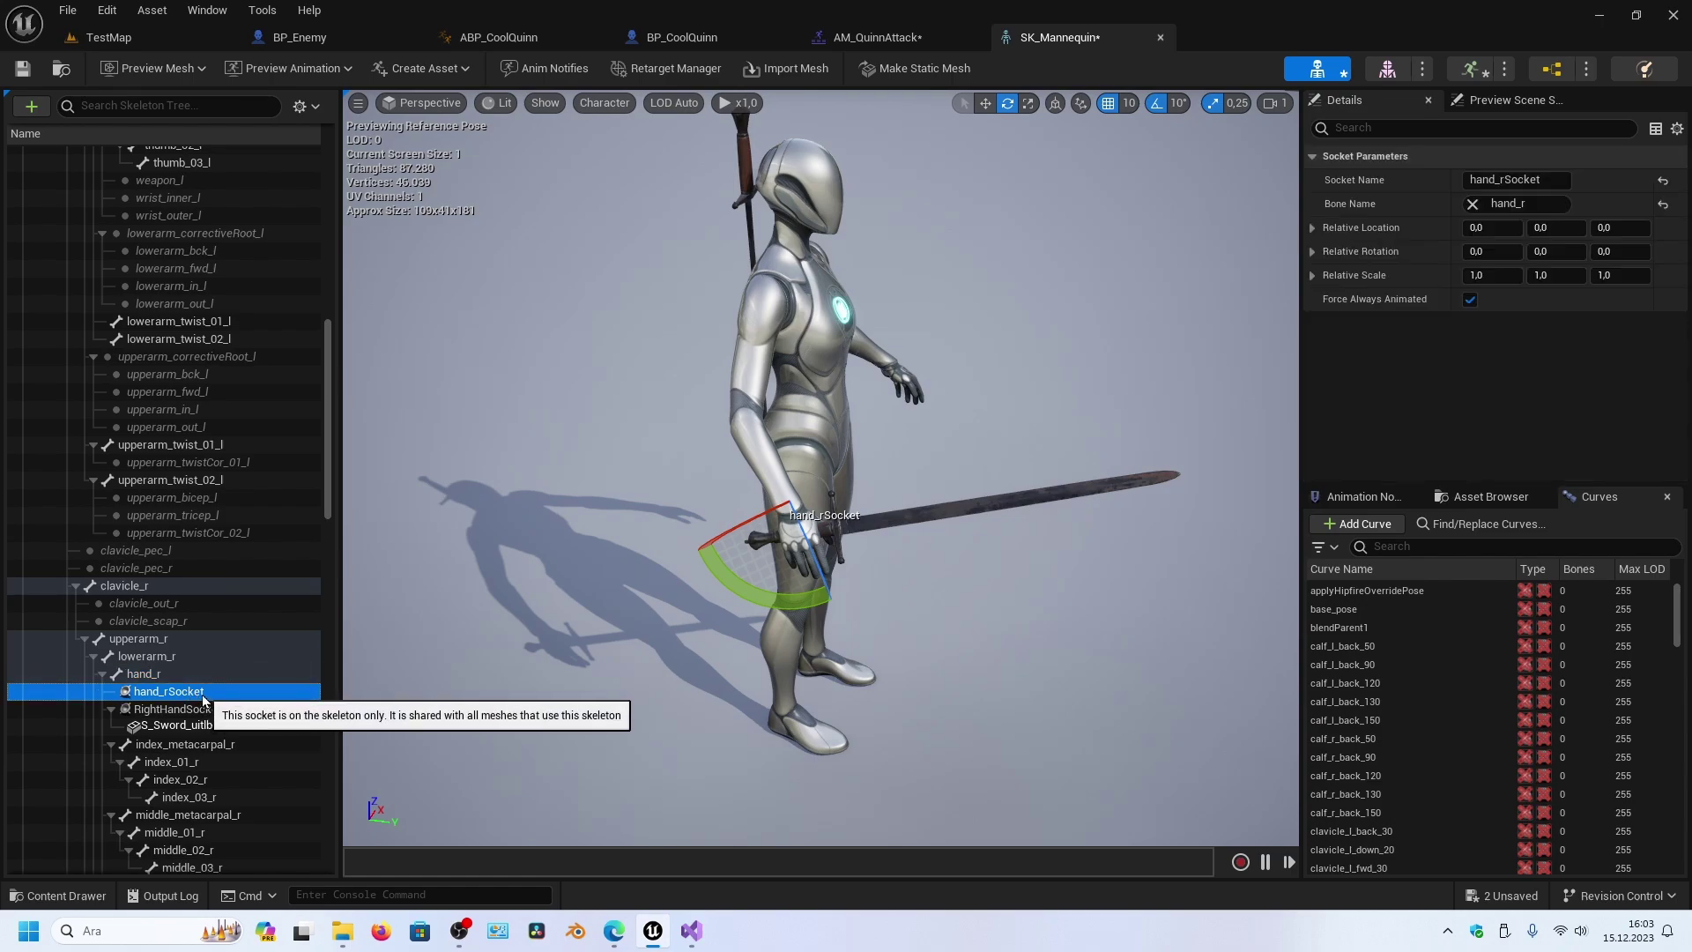
click(201, 695)
text(tra)
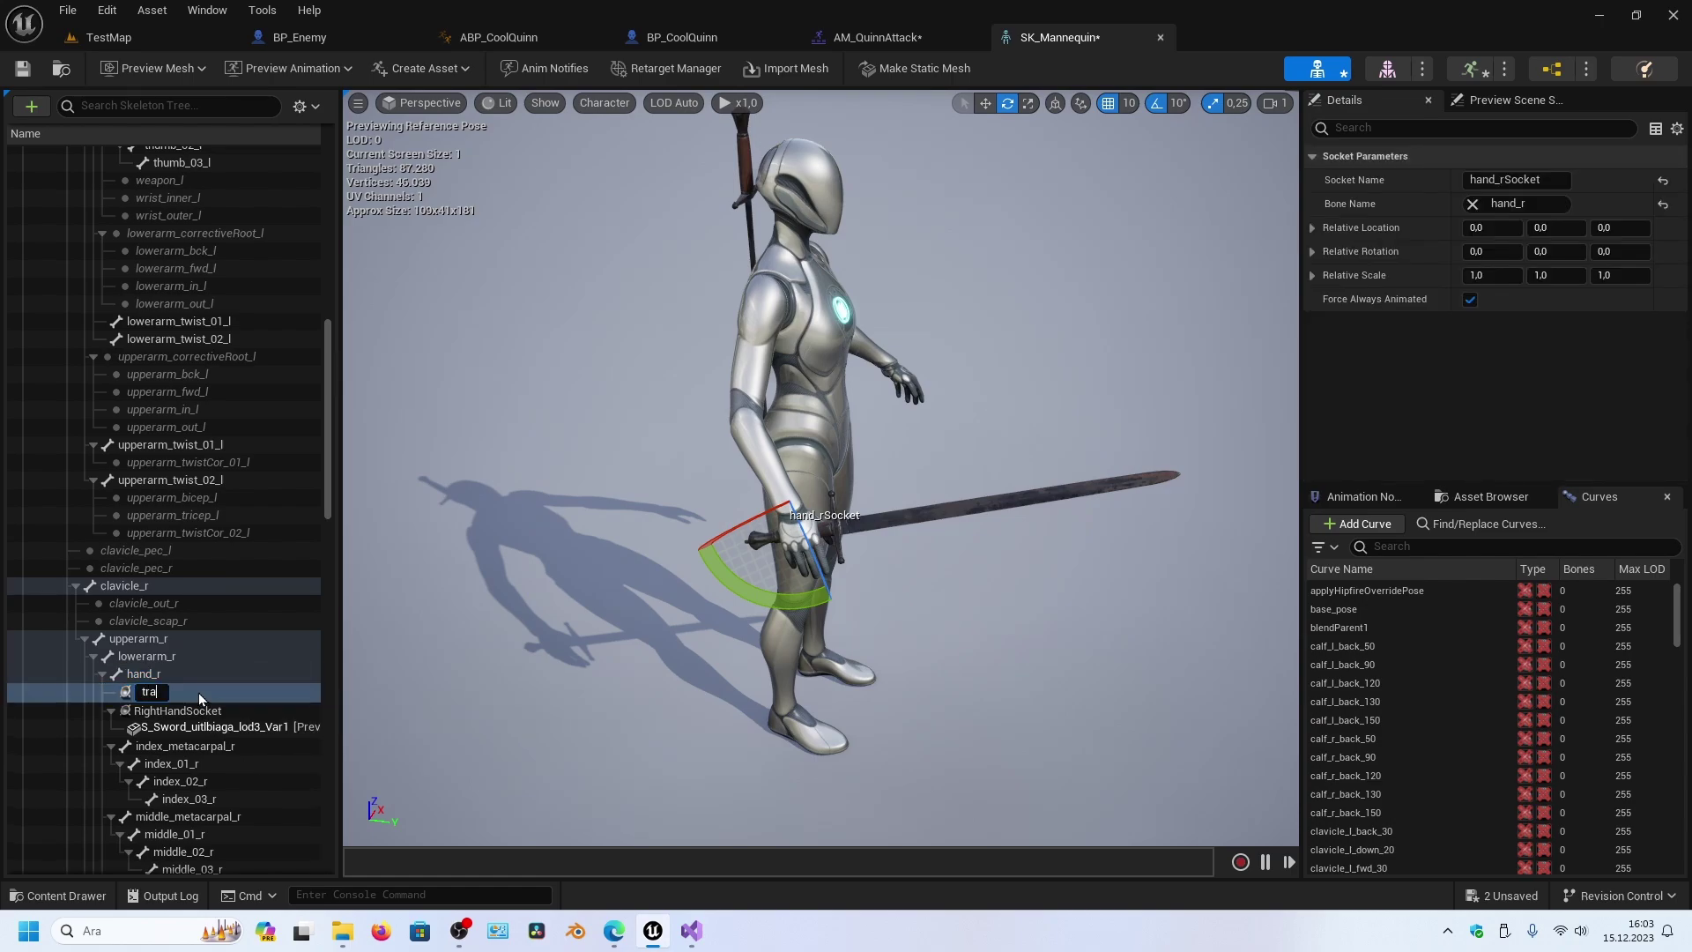
text(il_quinn_B)
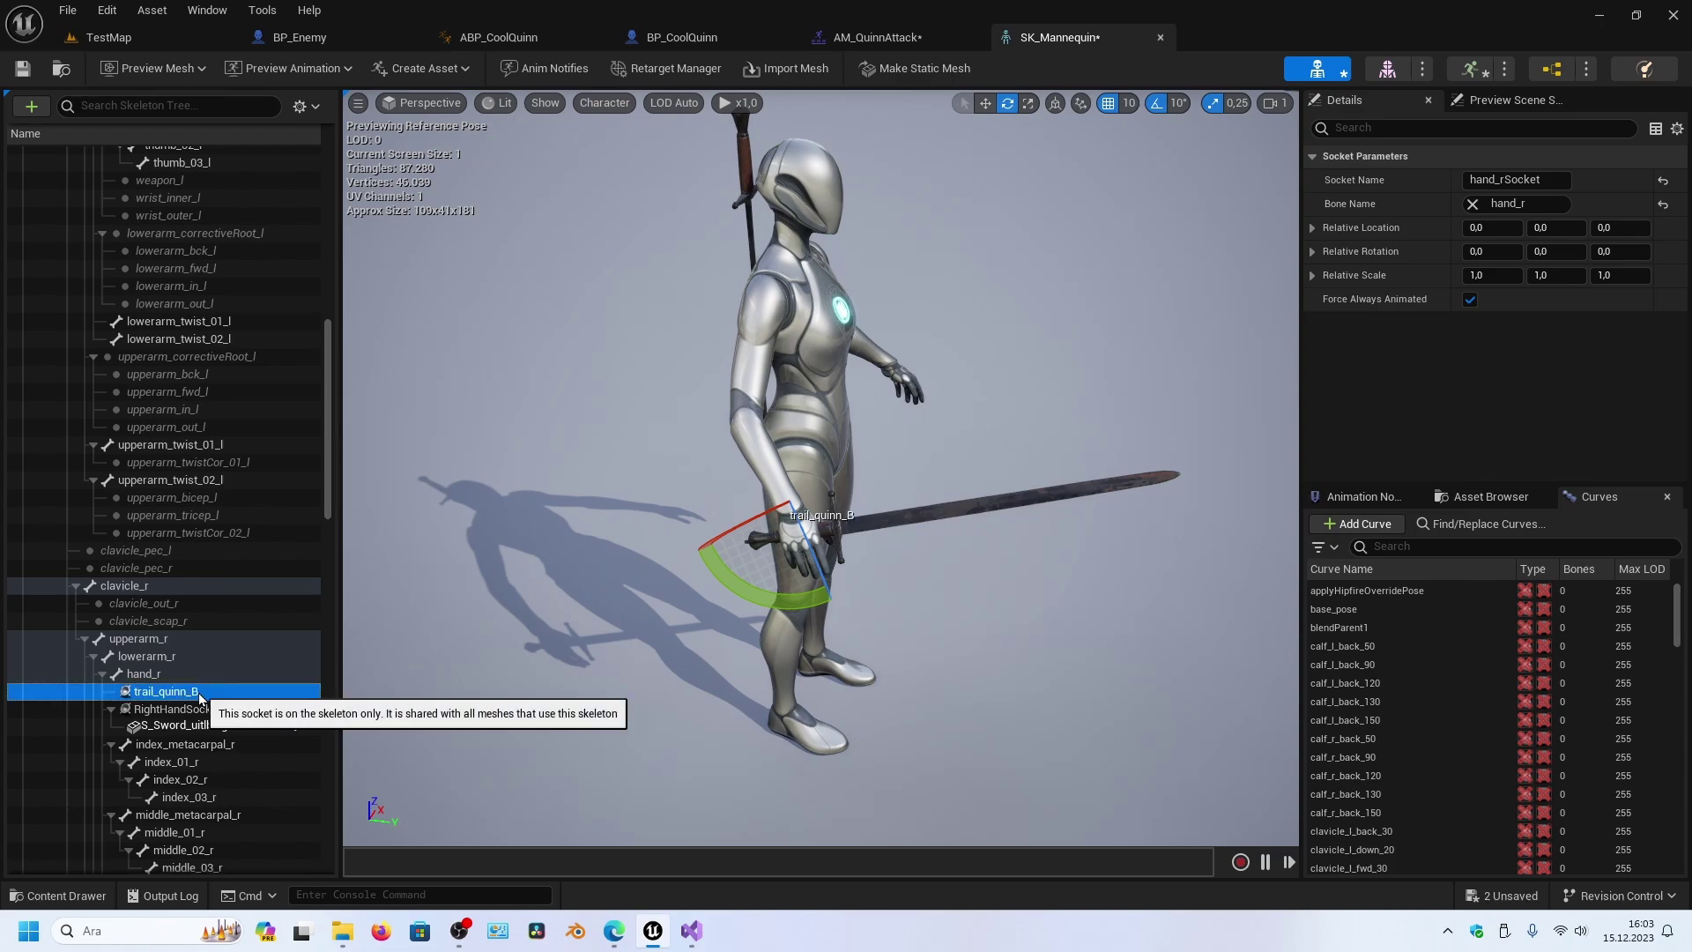
- Add a second hand_r socket named trail_quinn_A
click(173, 674)
right_click(172, 673)
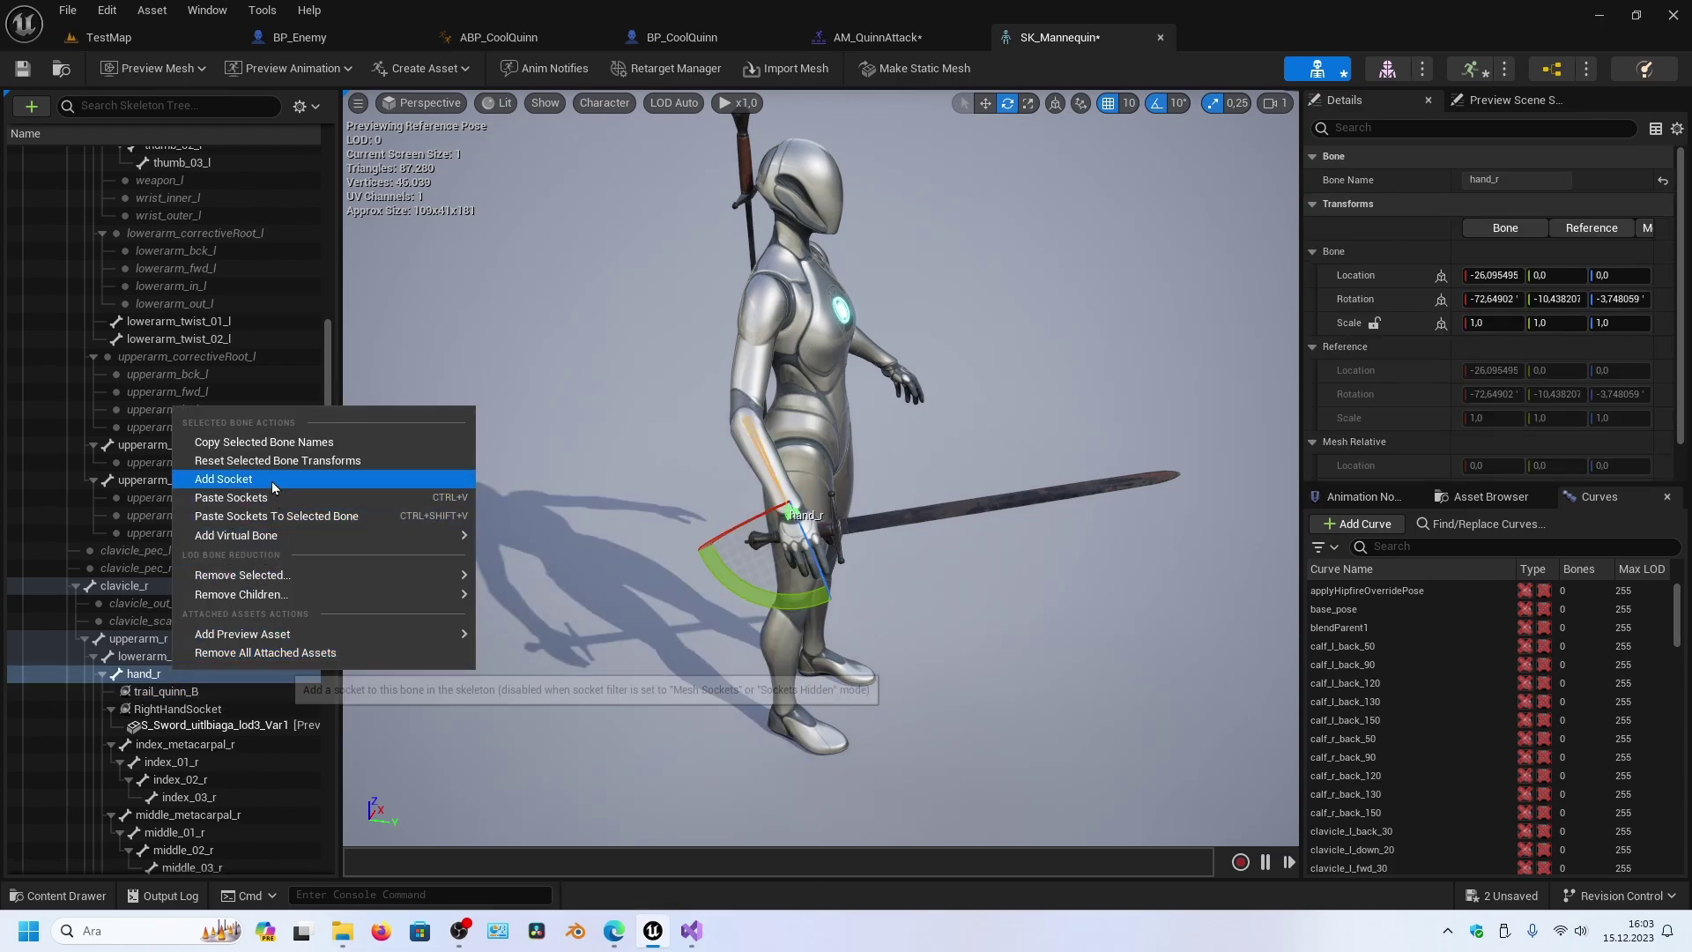
click(270, 479)
click(211, 693)
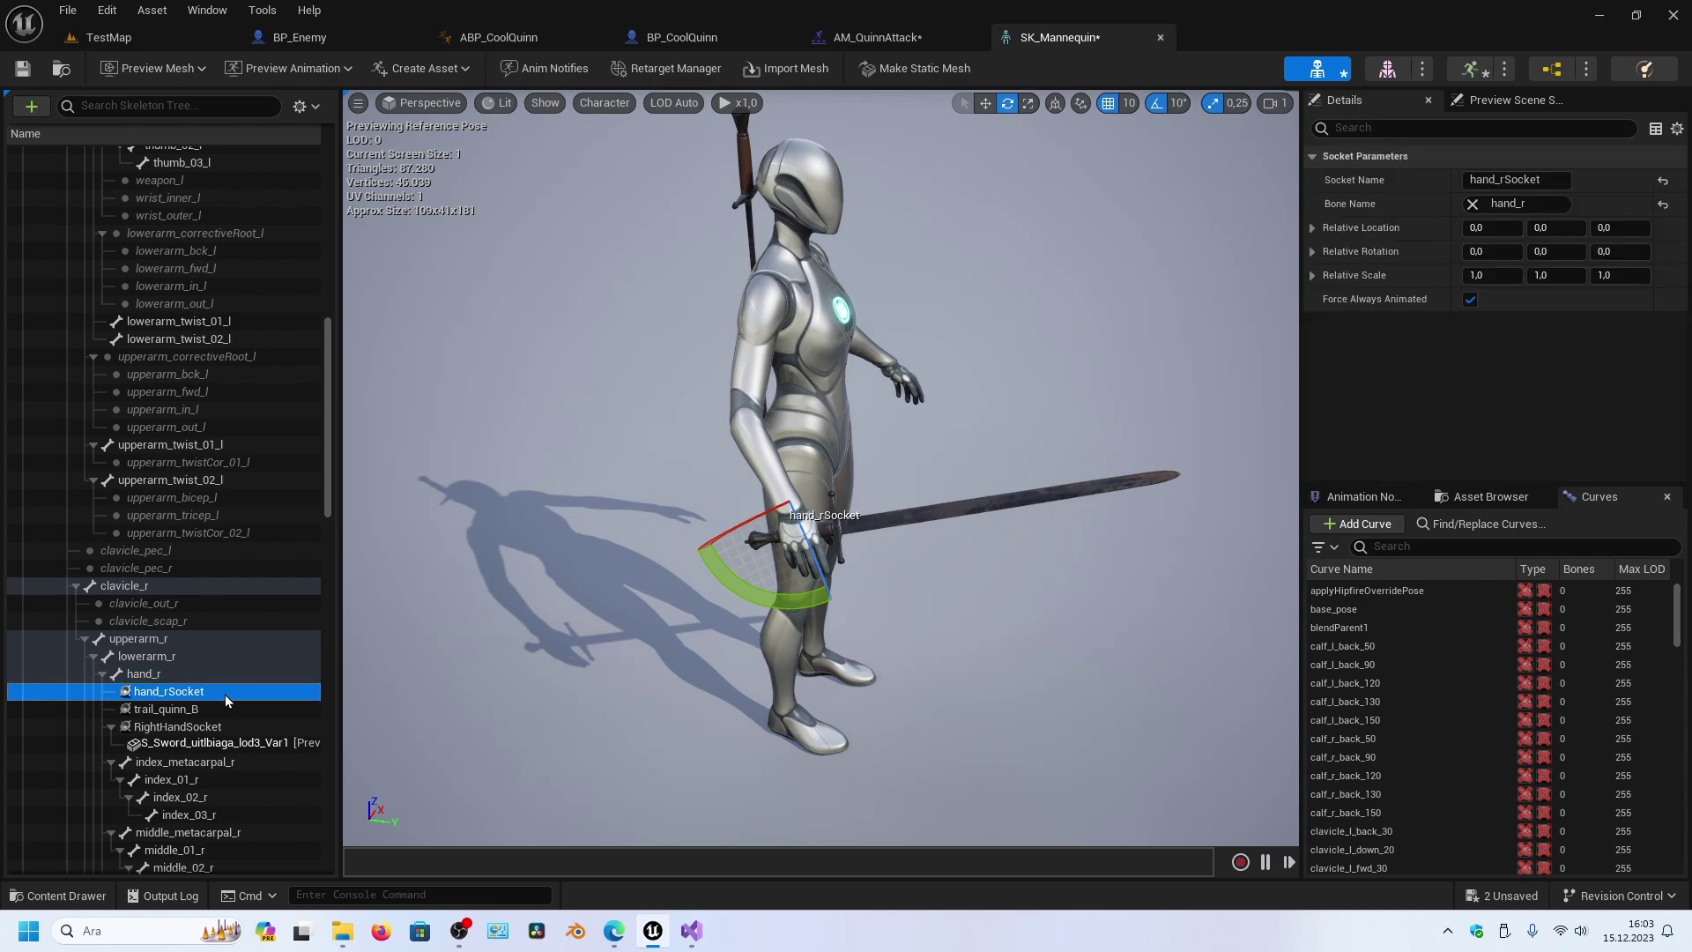
click(216, 694)
text(trail_quinn_)
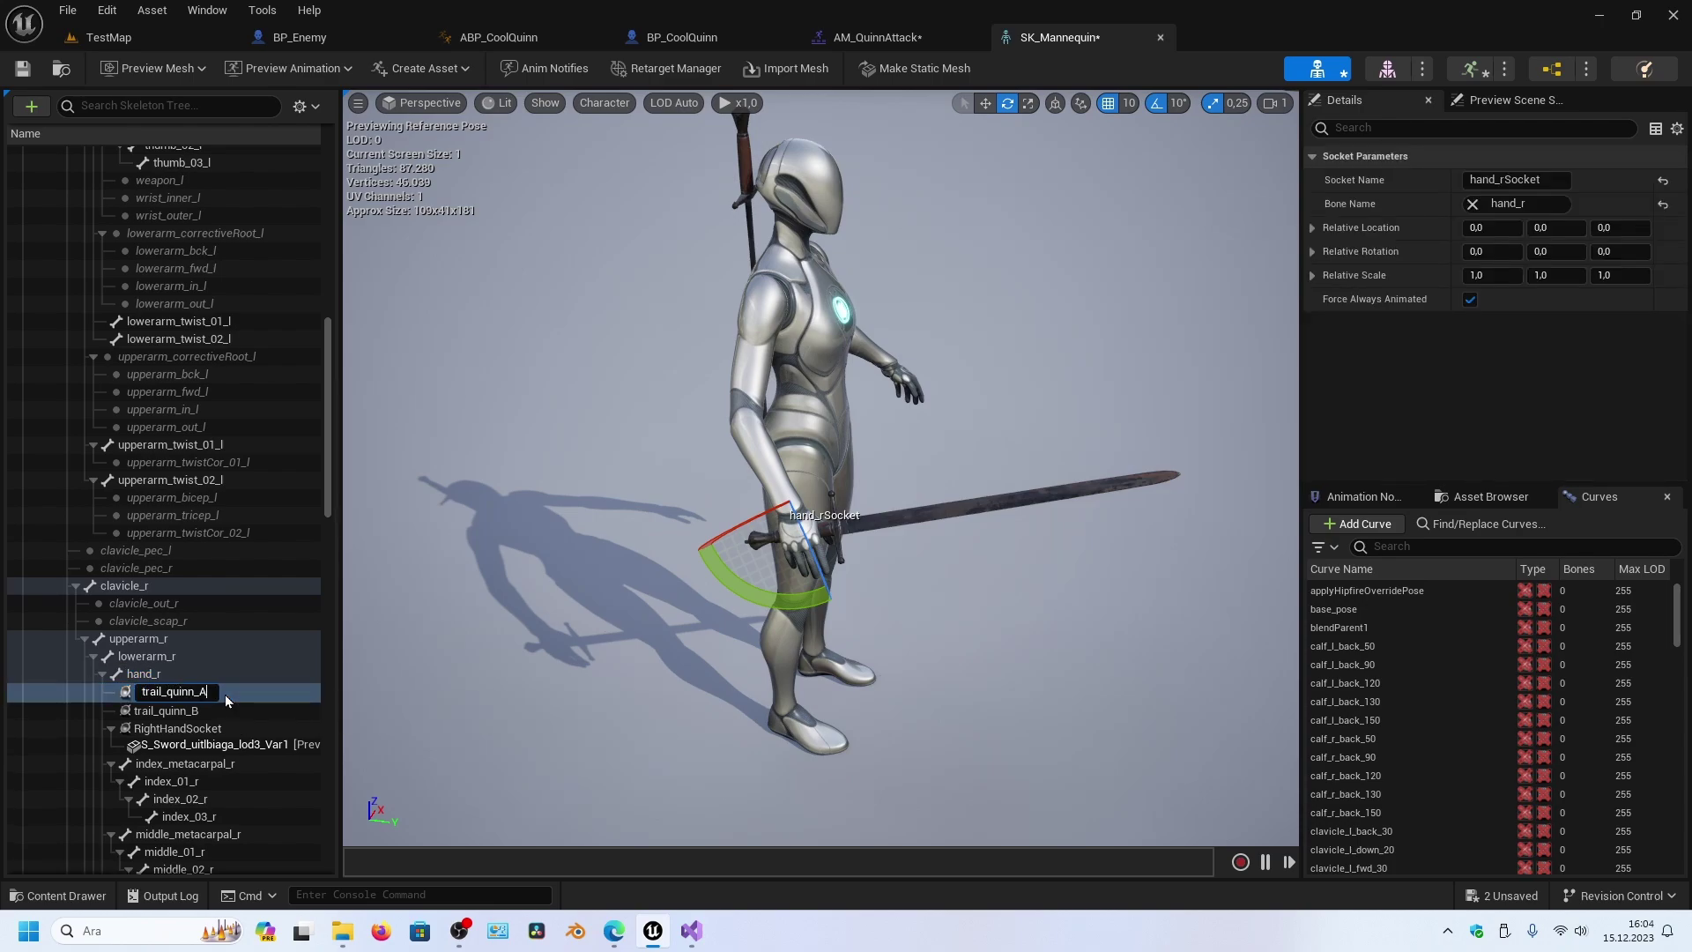
text(A)
key(Return)
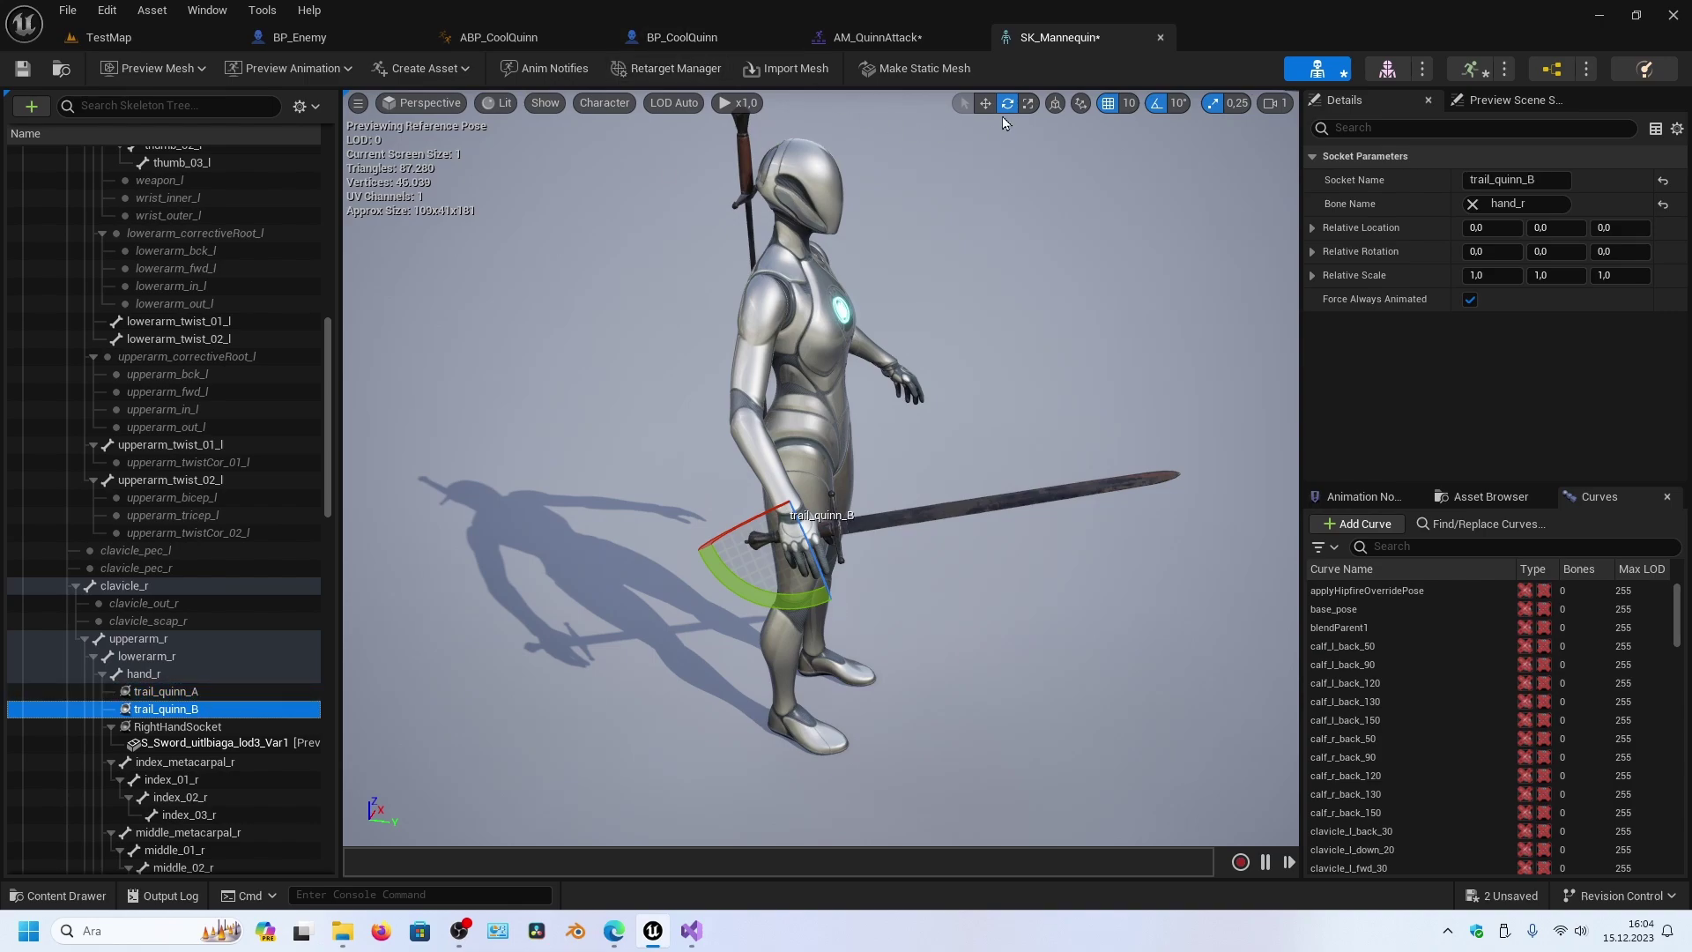
- Move trail_quinn_B to the sword tip and trail_quinn_A to the blade base
click(985, 103)
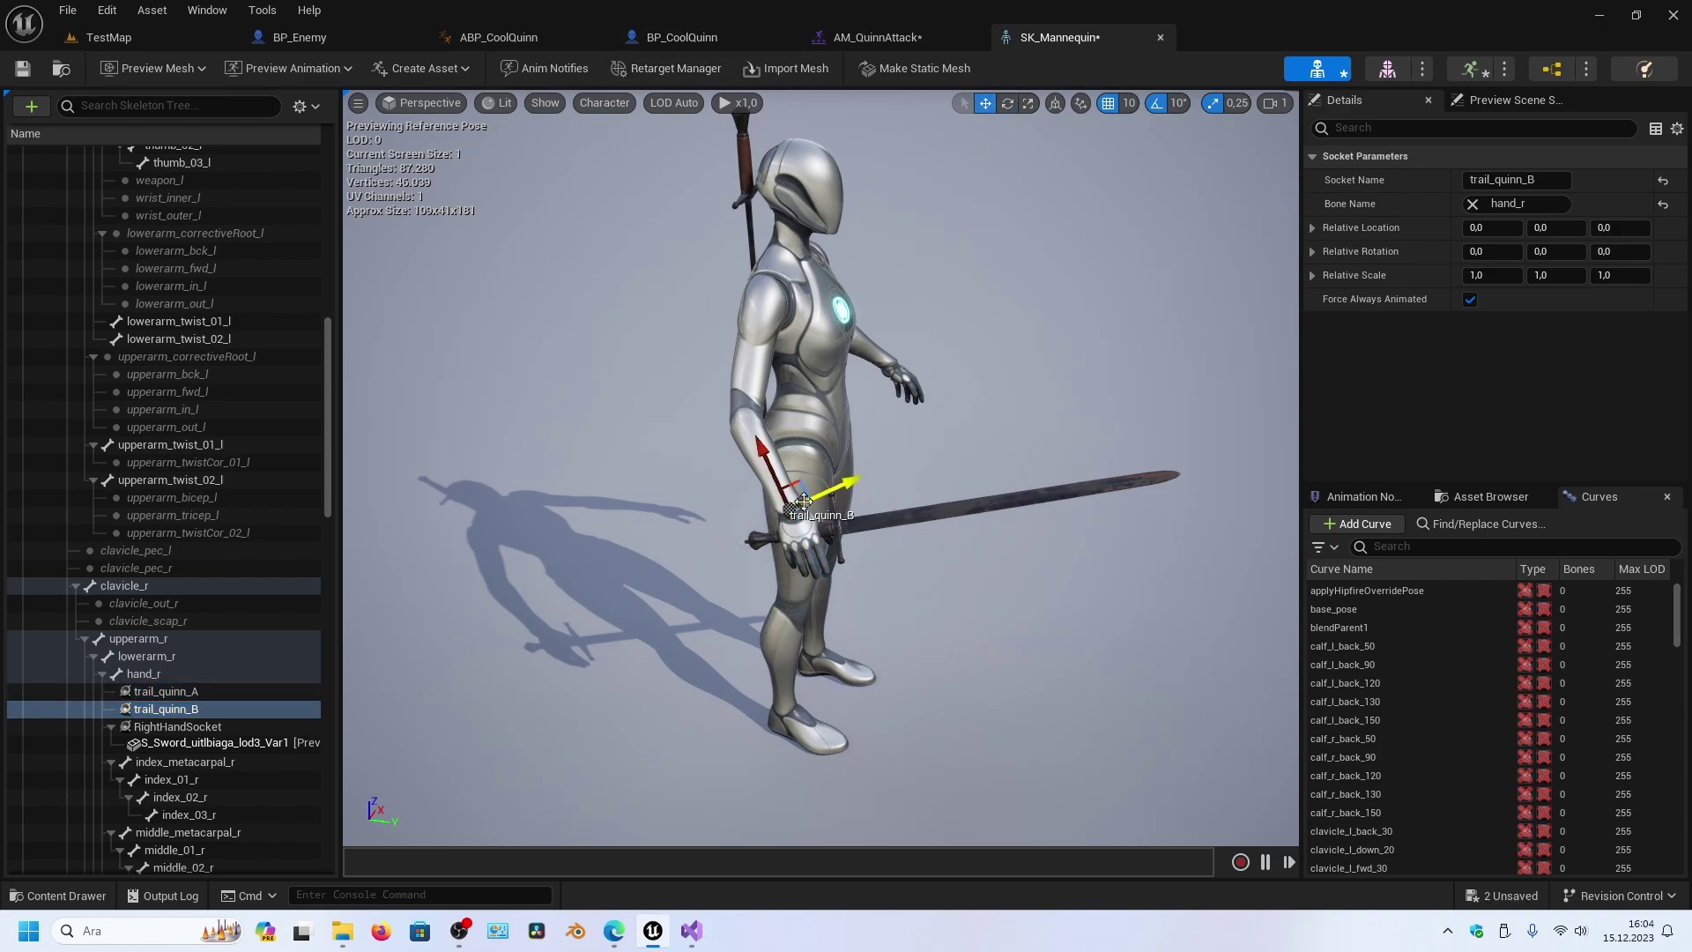
mouse_move(804, 502)
mouse_down()
mouse_move(1179, 460)
mouse_move(885, 473)
mouse_up()
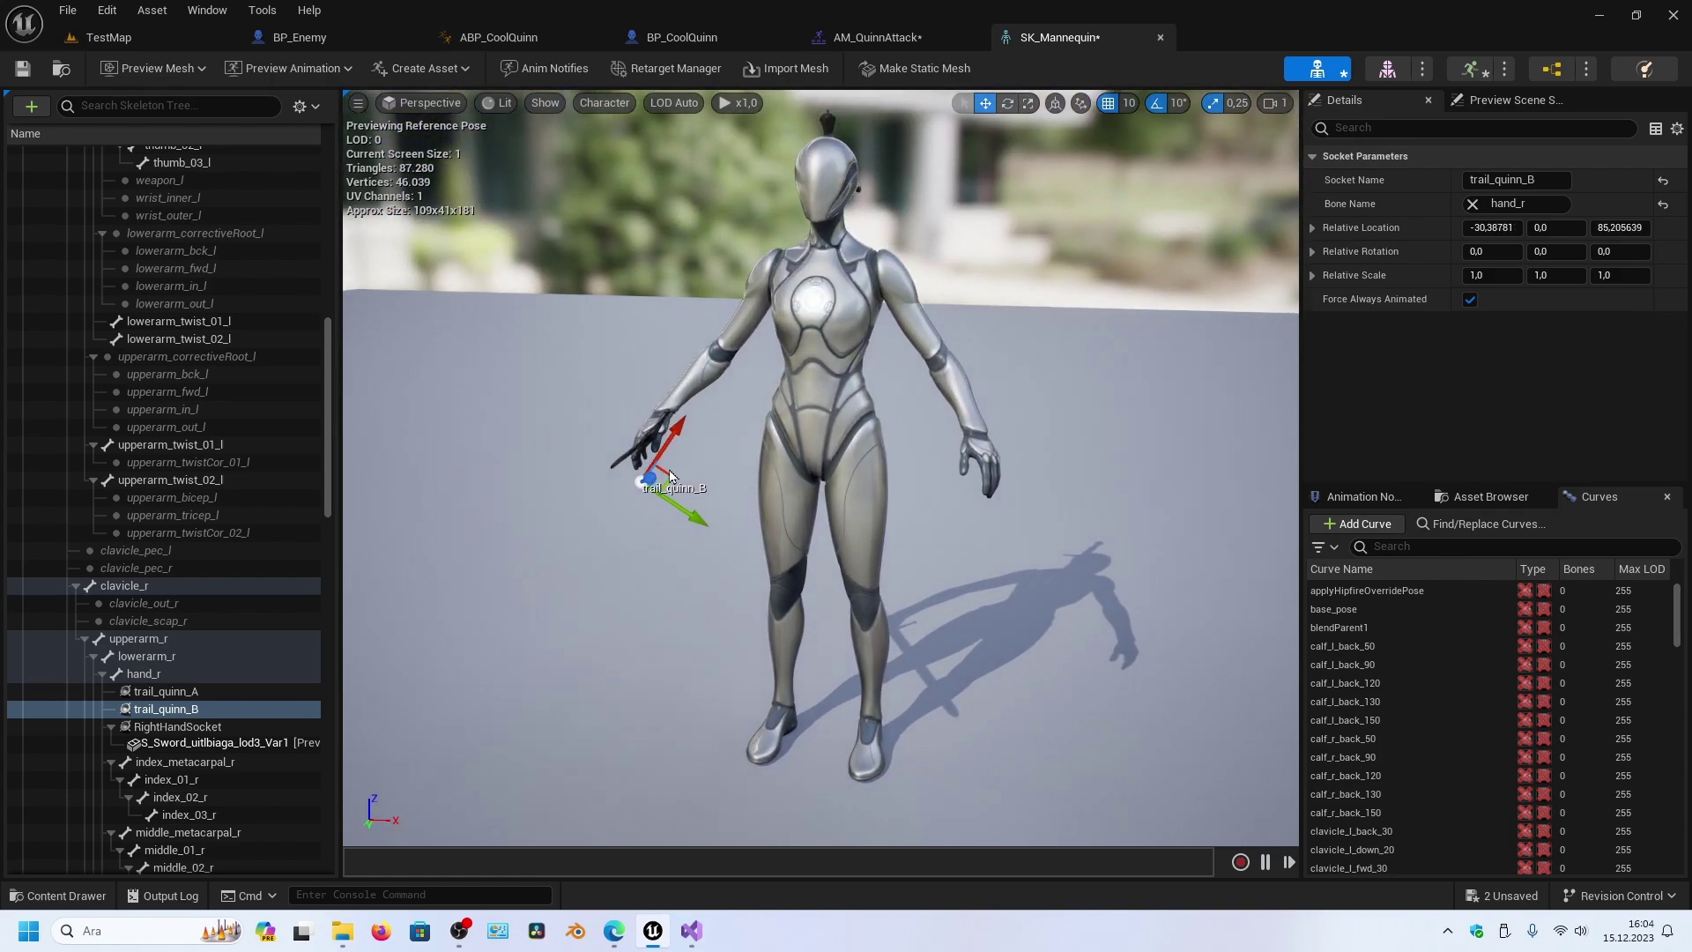
drag(670, 476, 683, 481)
alt+drag(683, 481, 881, 476)
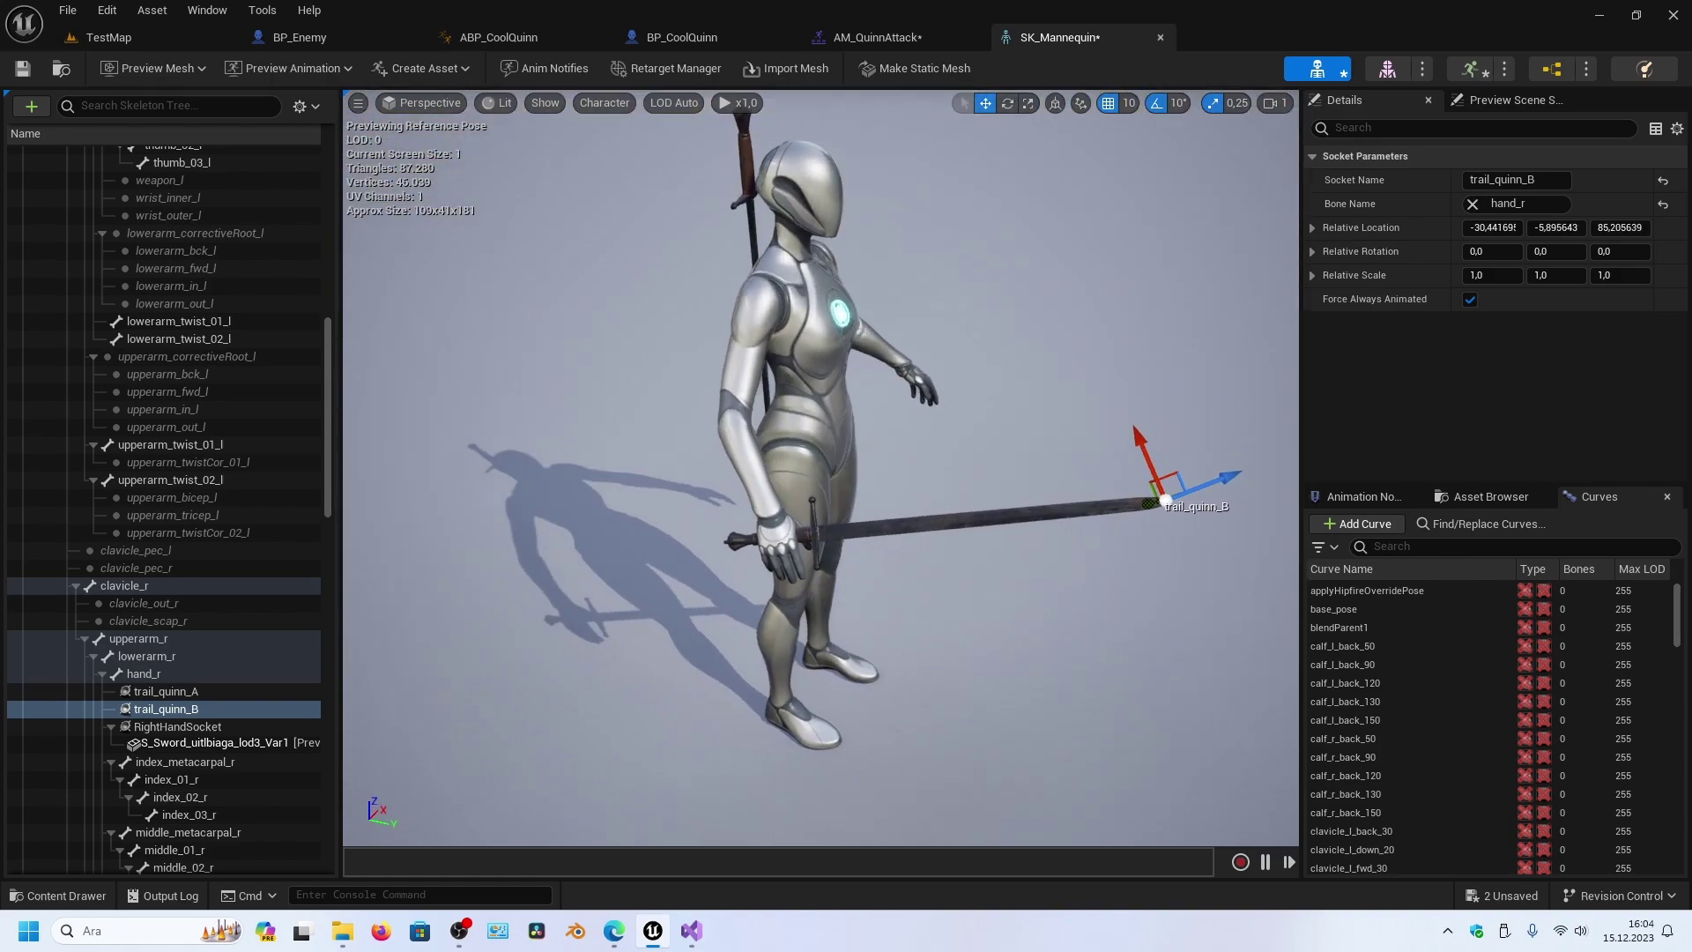
click(163, 693)
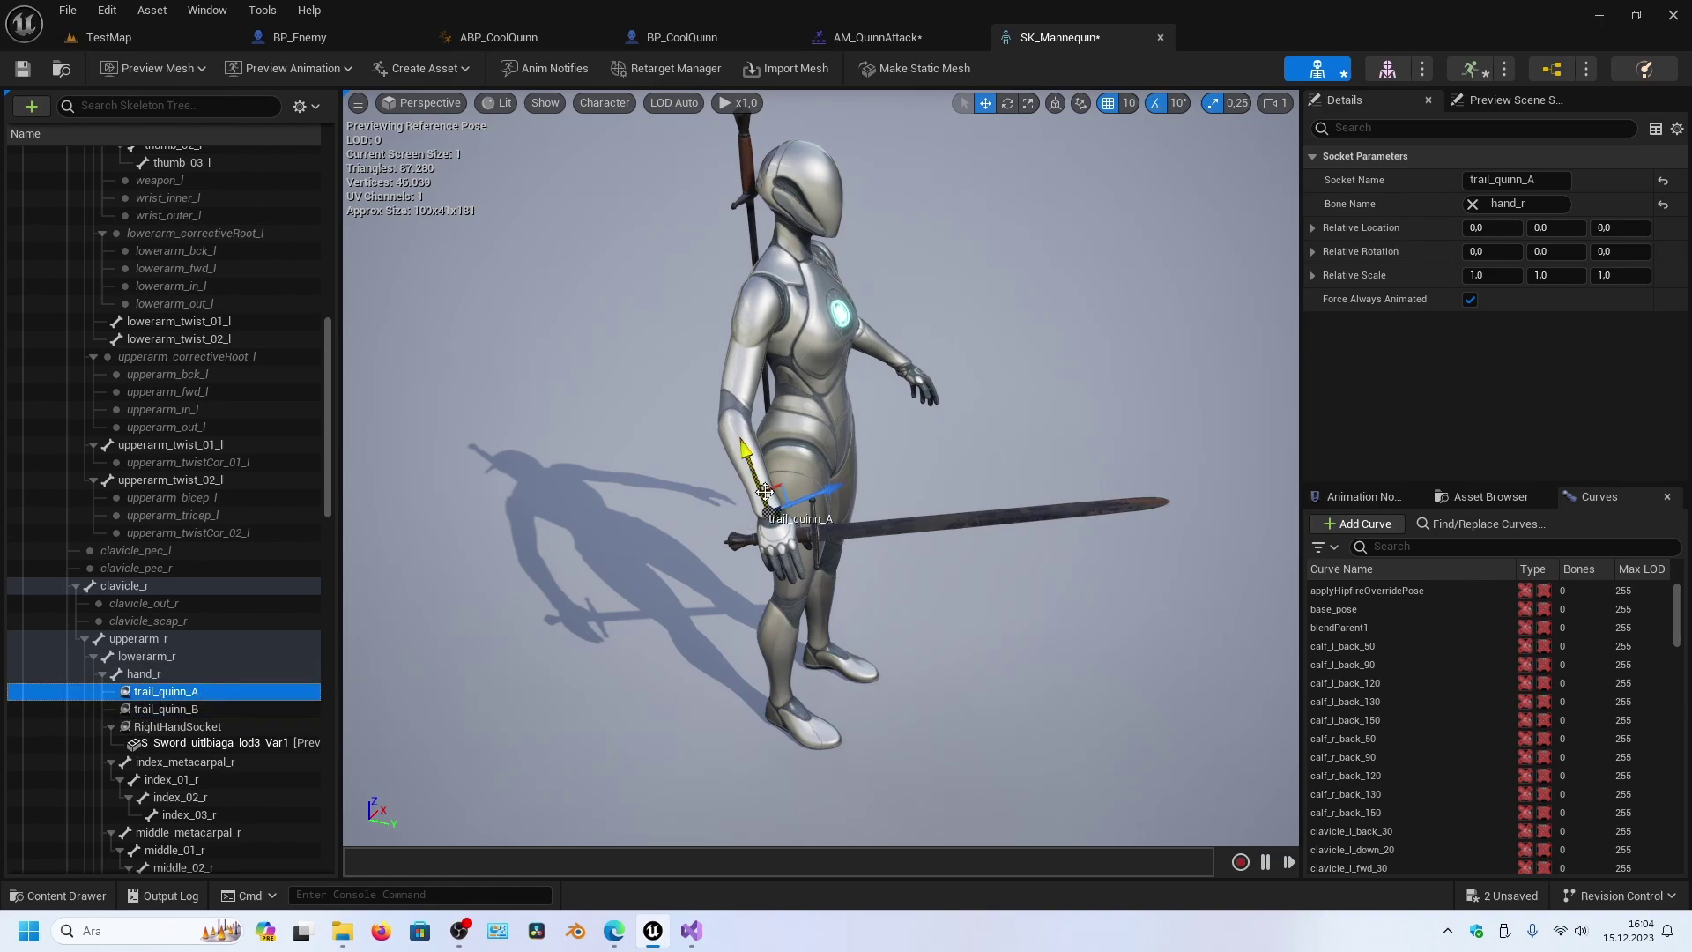
drag(765, 491, 816, 513)
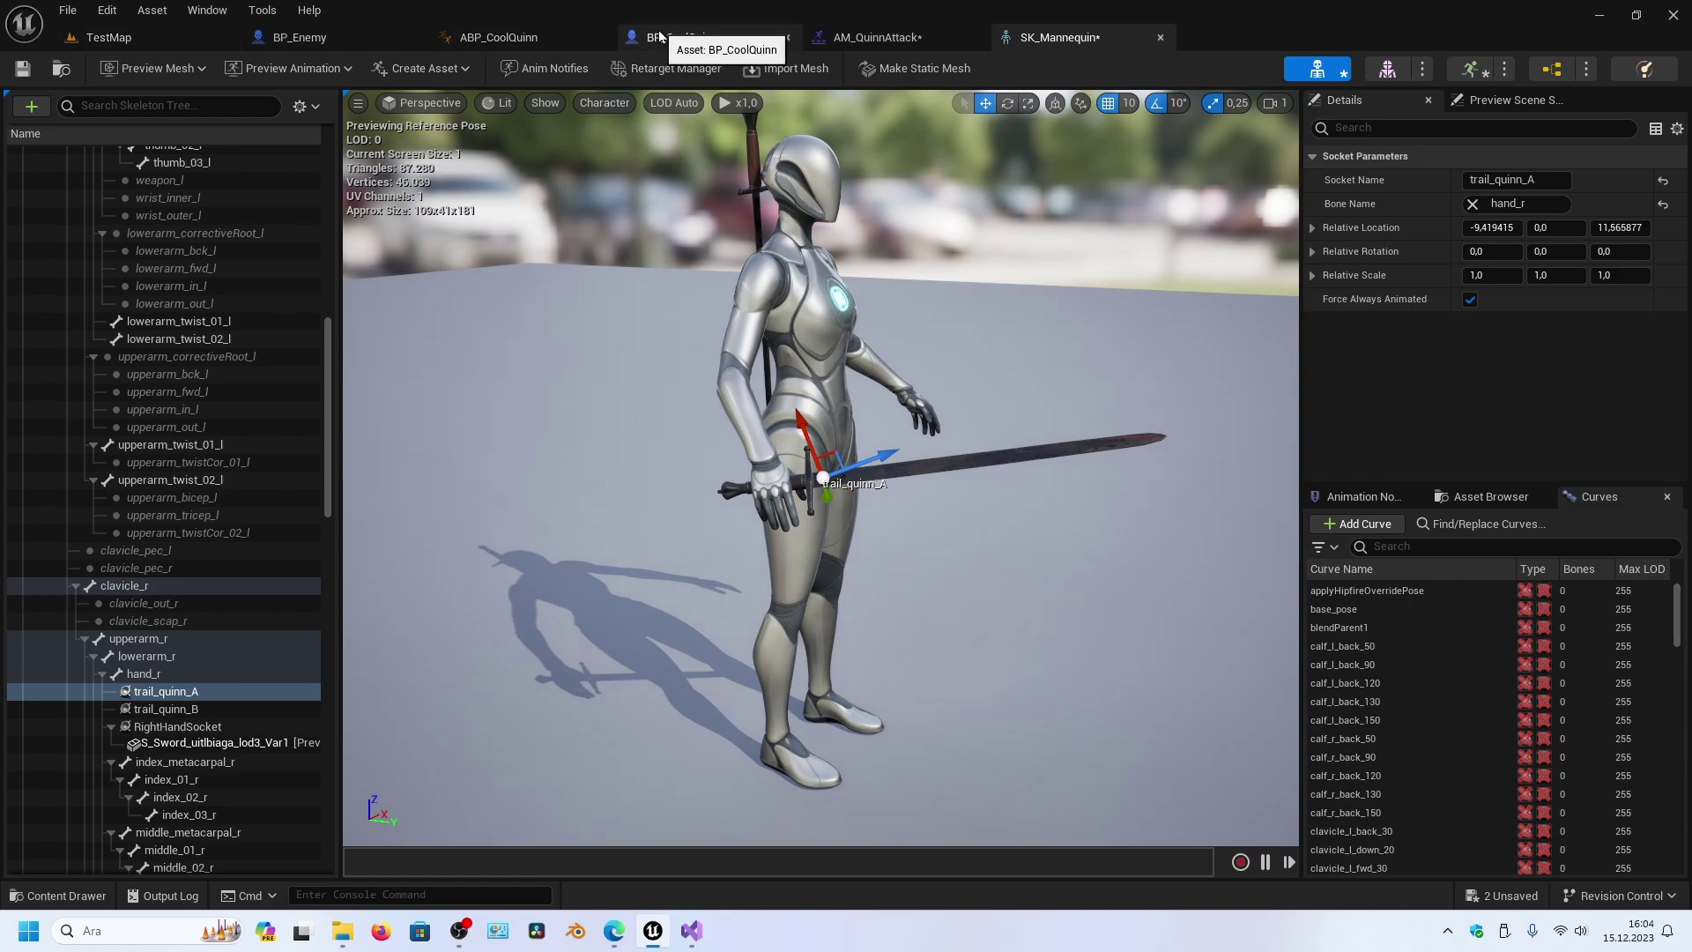
- Set the Trail notify's first and second sockets to trail_quinn_A and trail_quinn_B
click(881, 37)
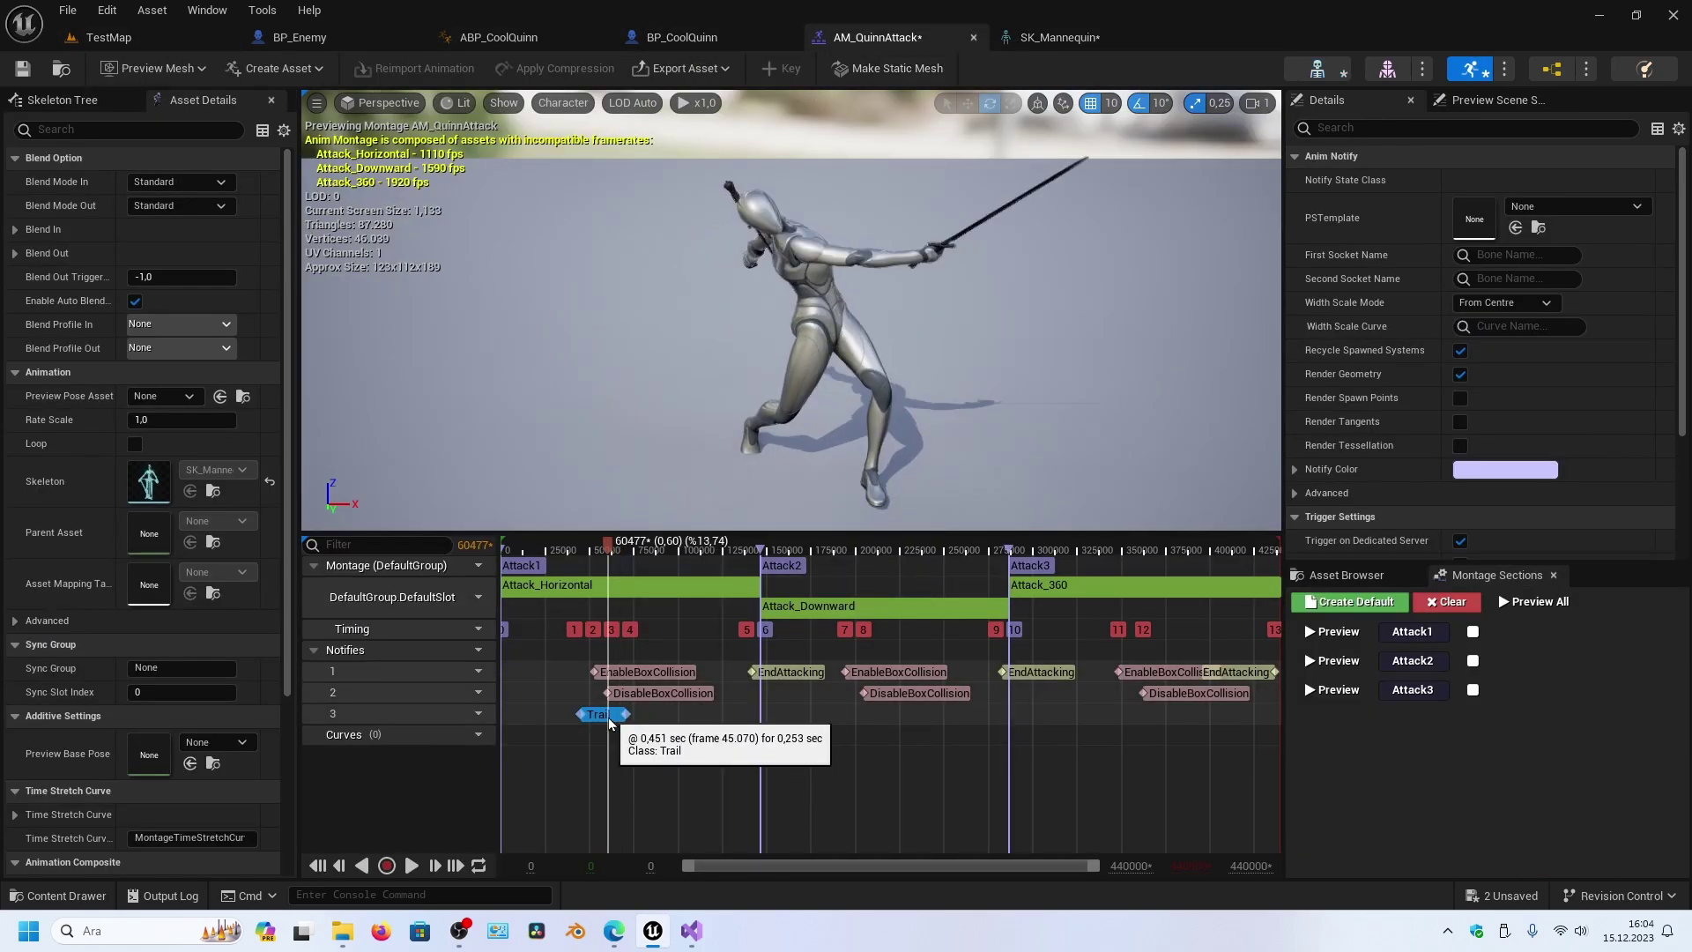
click(1504, 255)
text(trail_quinn_)
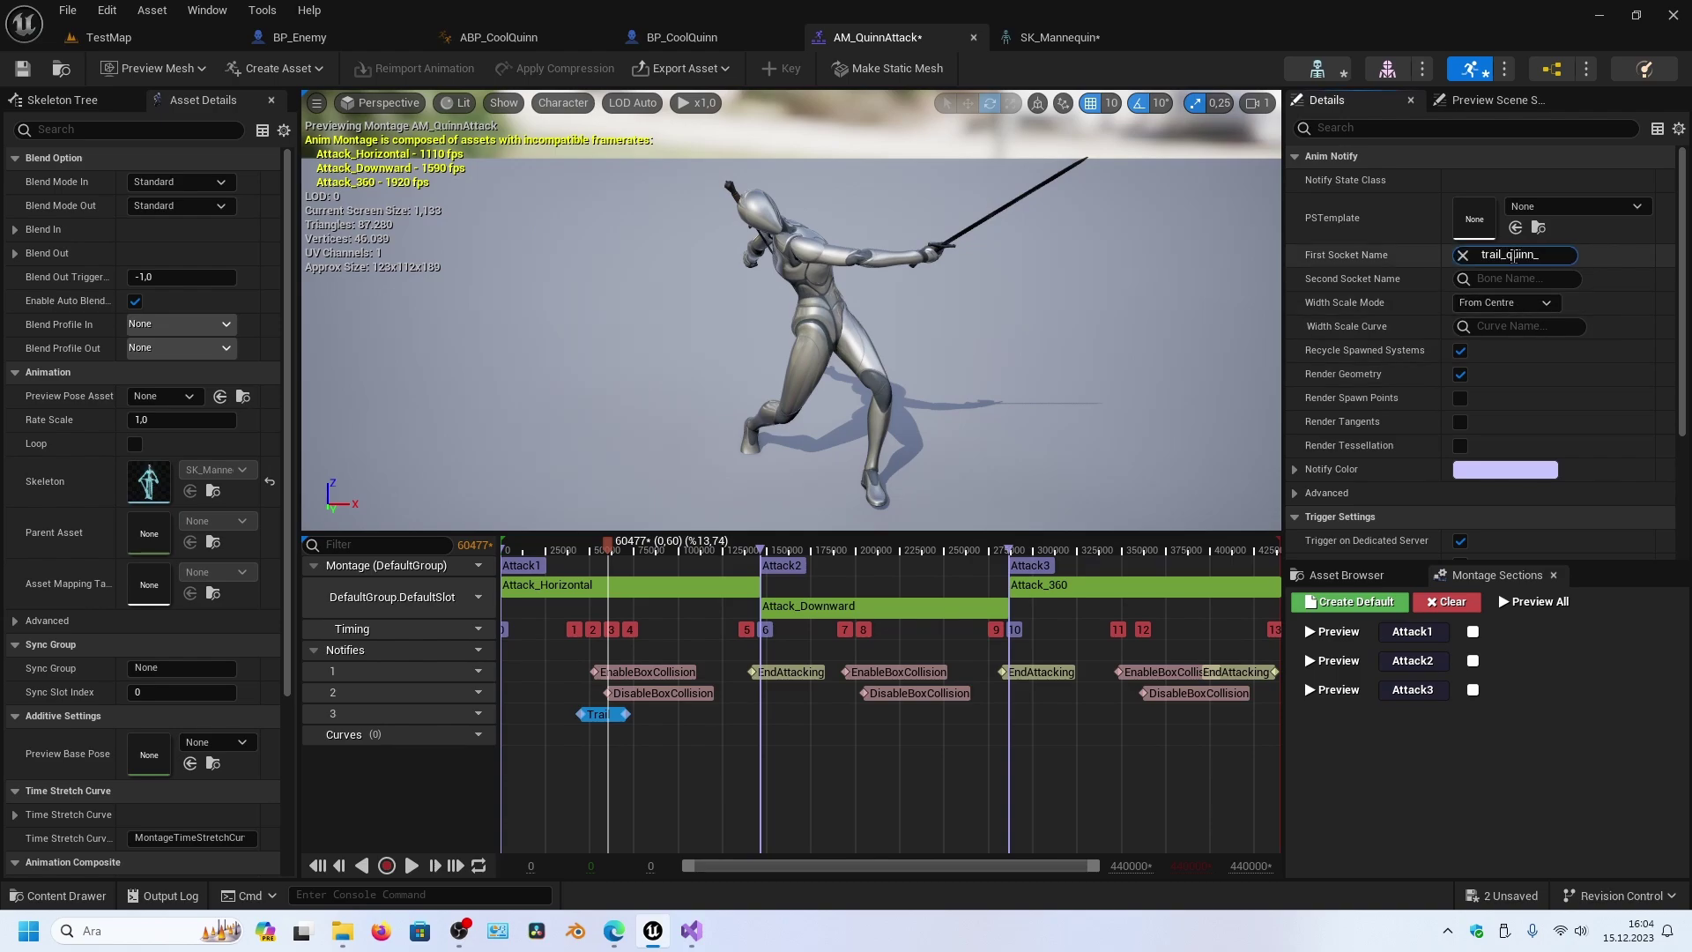
text(A)
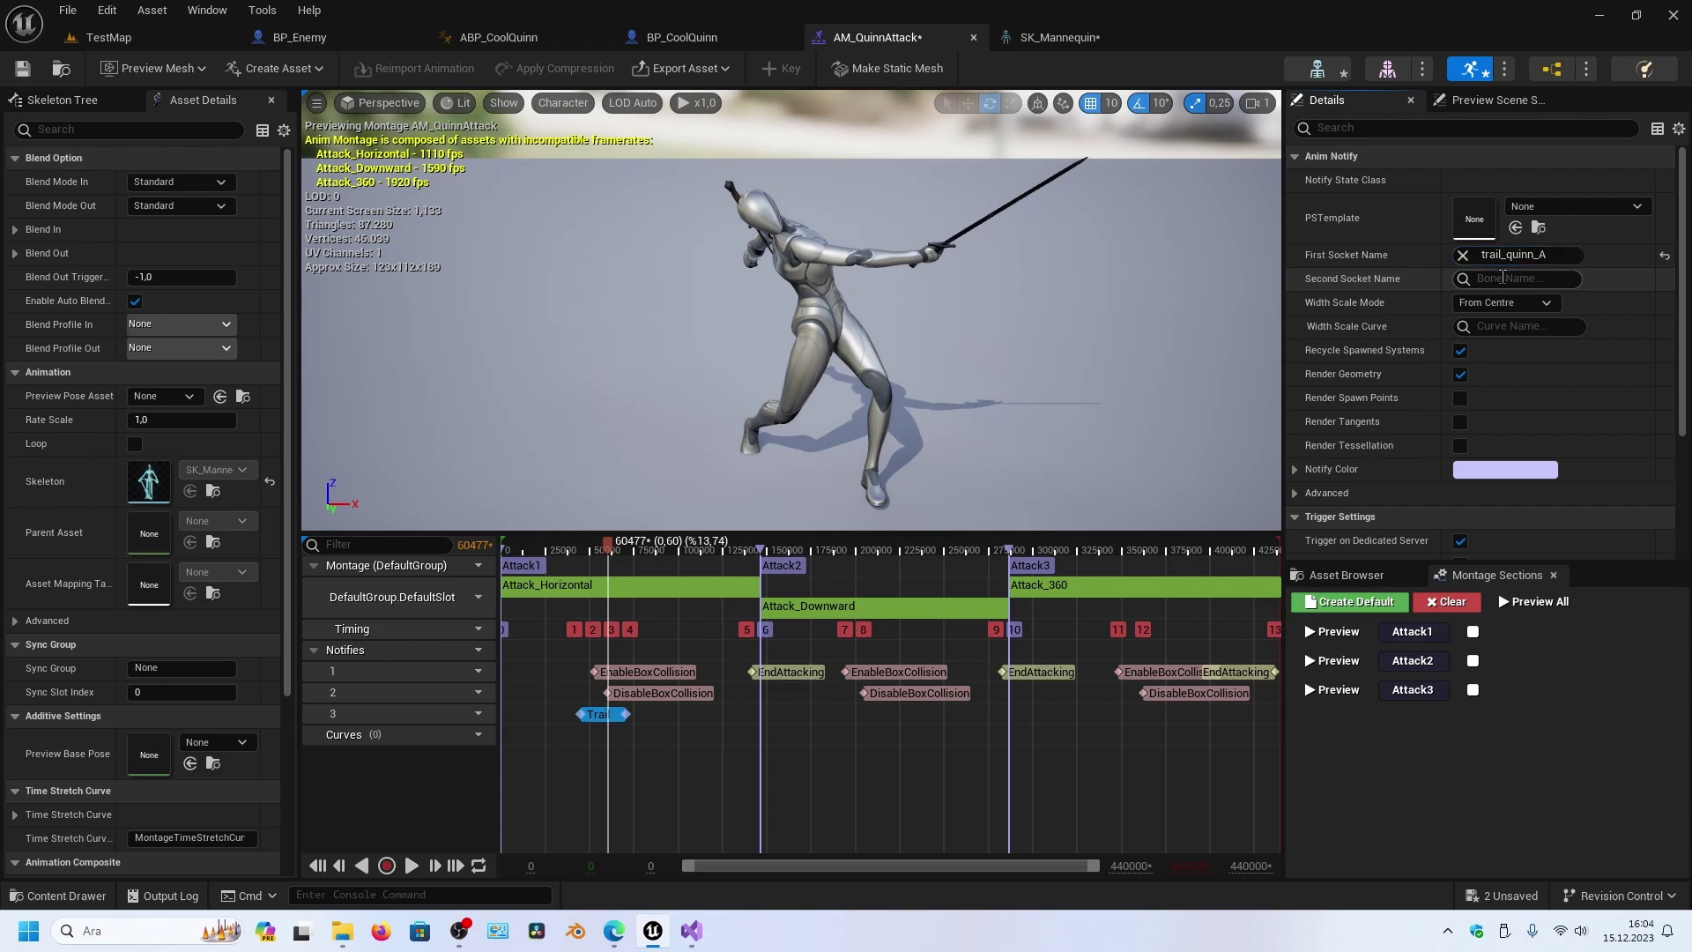
text(trail)
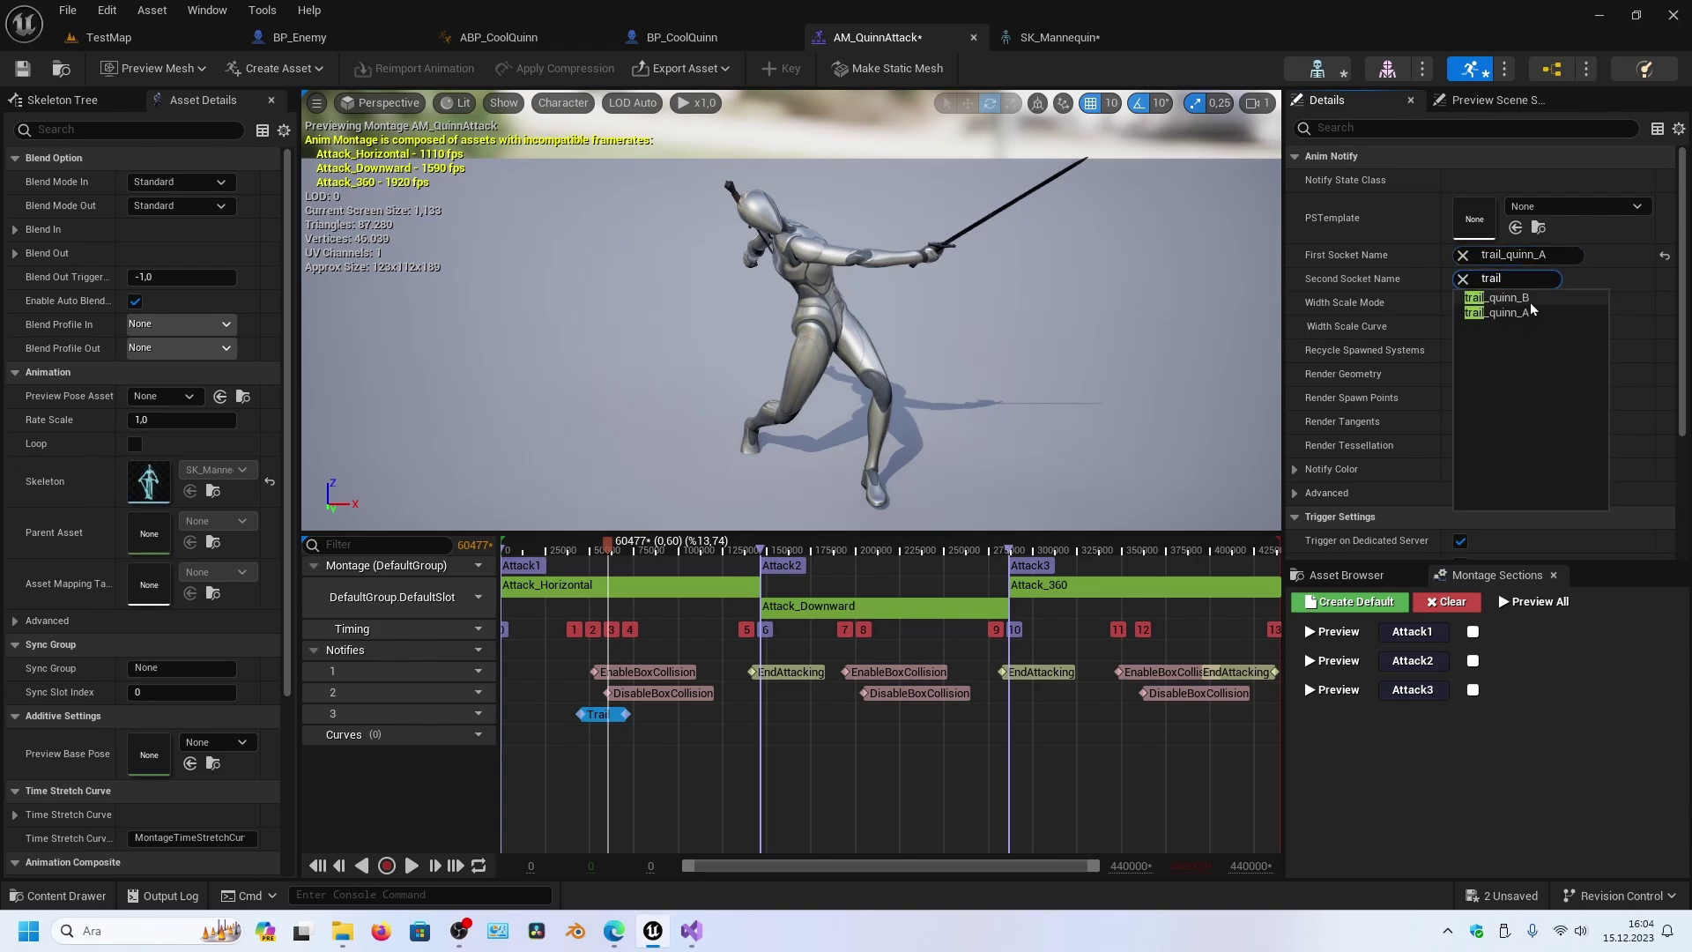
click(1527, 299)
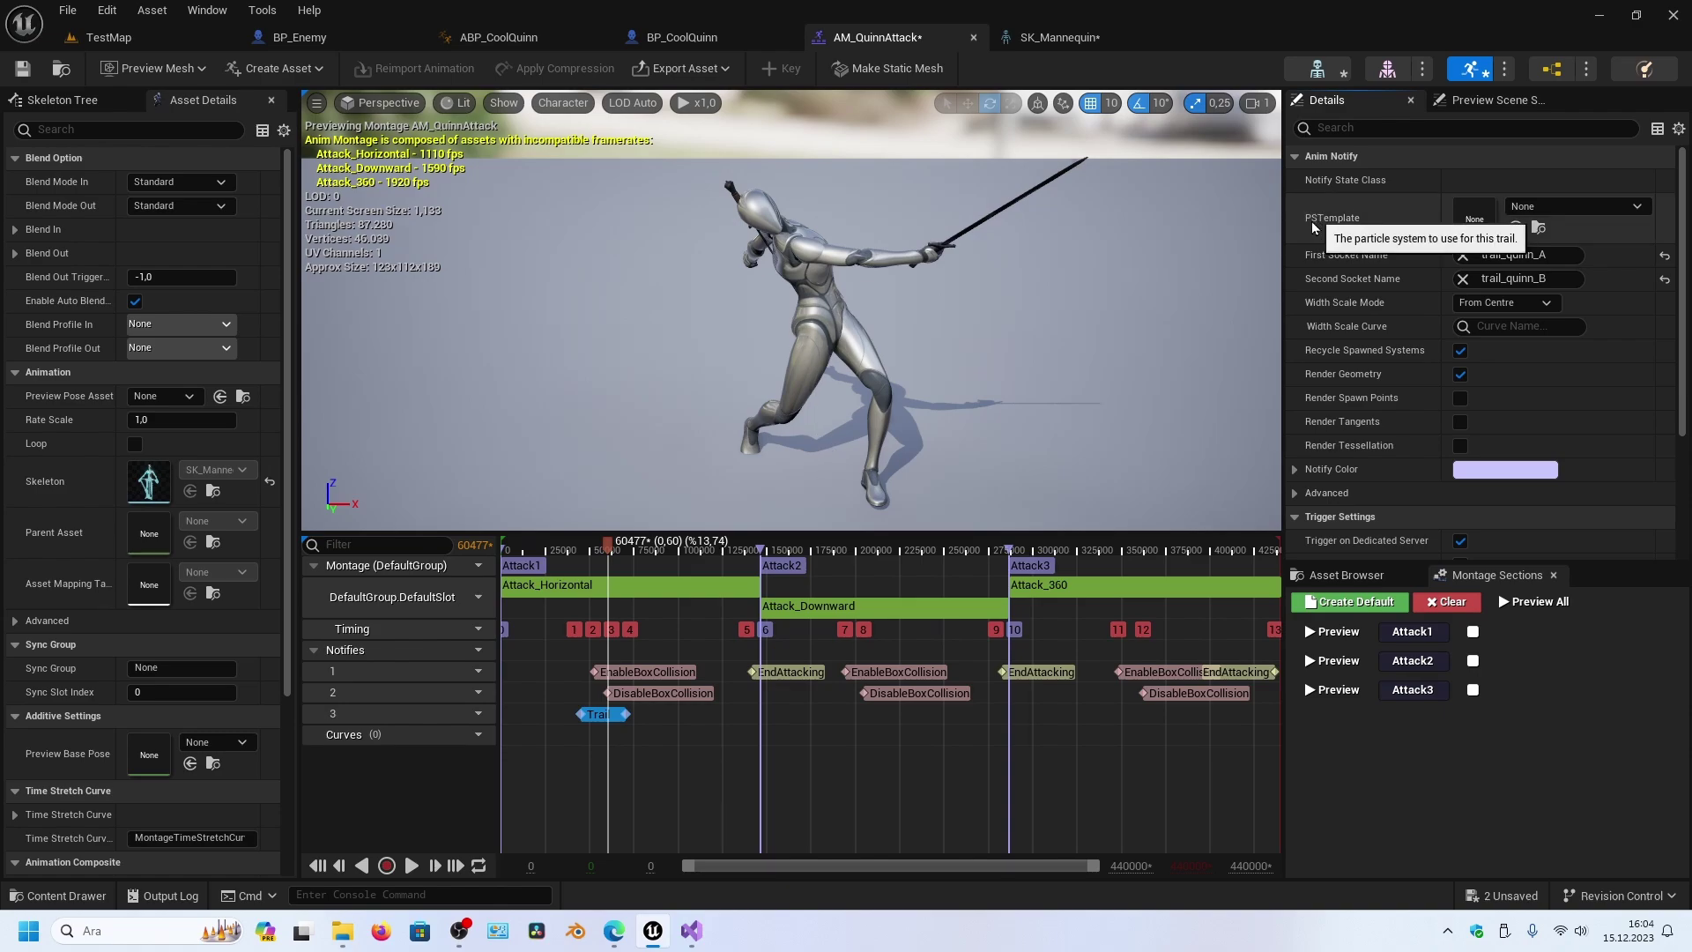
- Set the Trail notify's PSTemplate to P_Buff_Black_Melee_Trail
click(1584, 209)
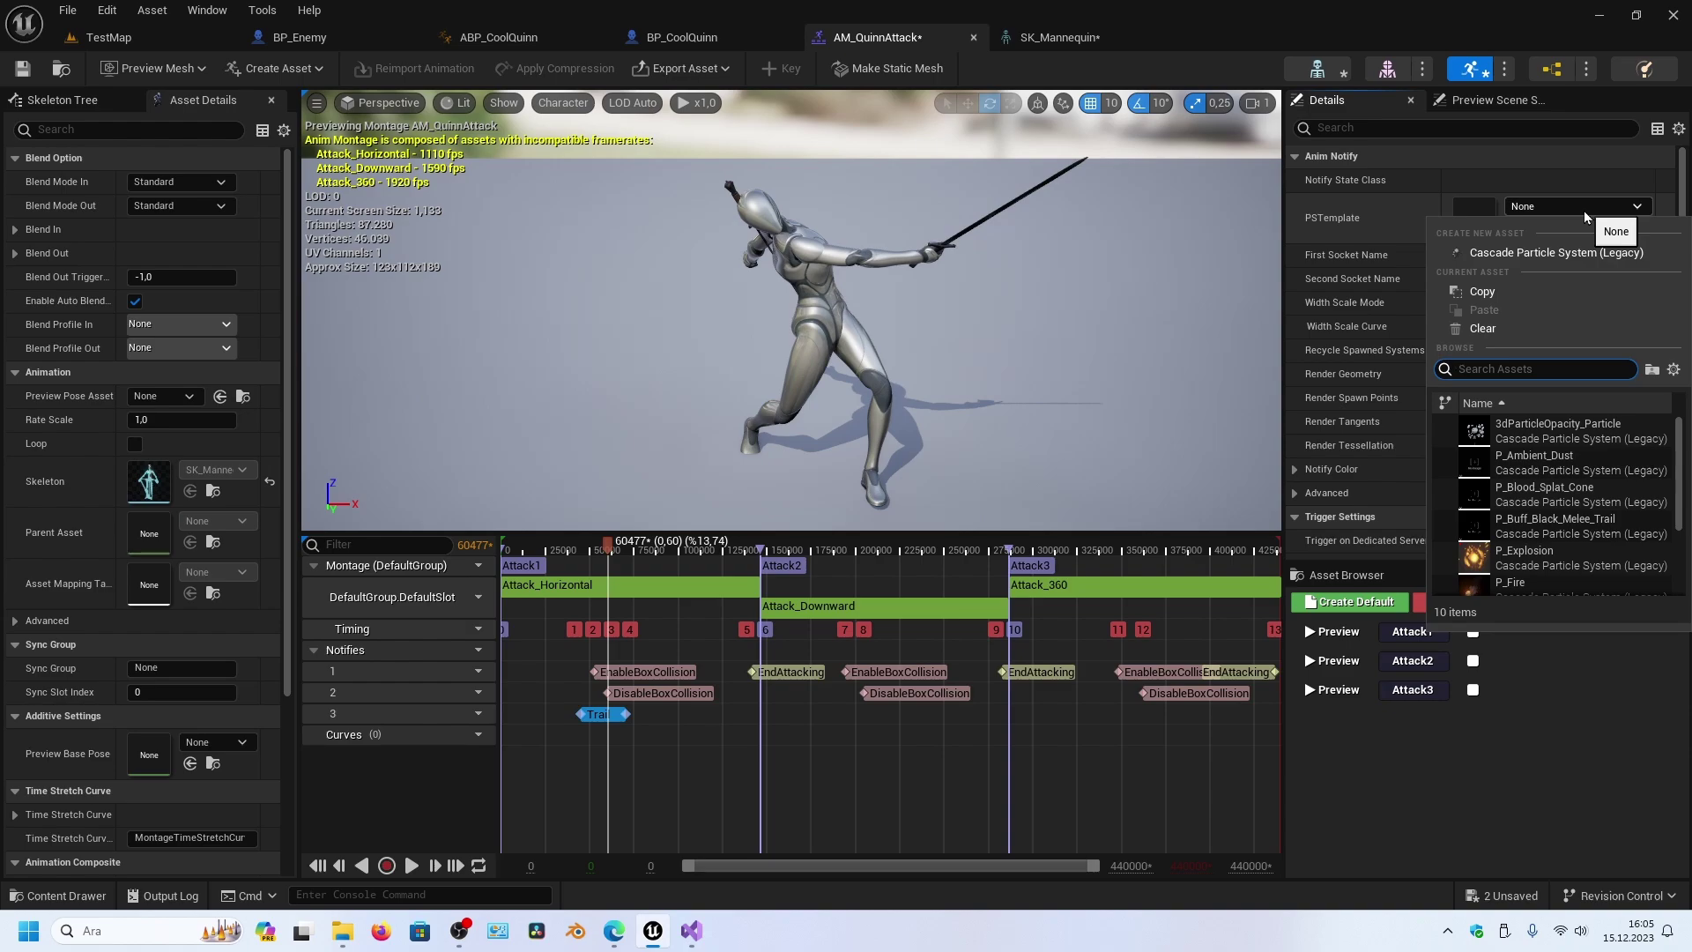
text(black)
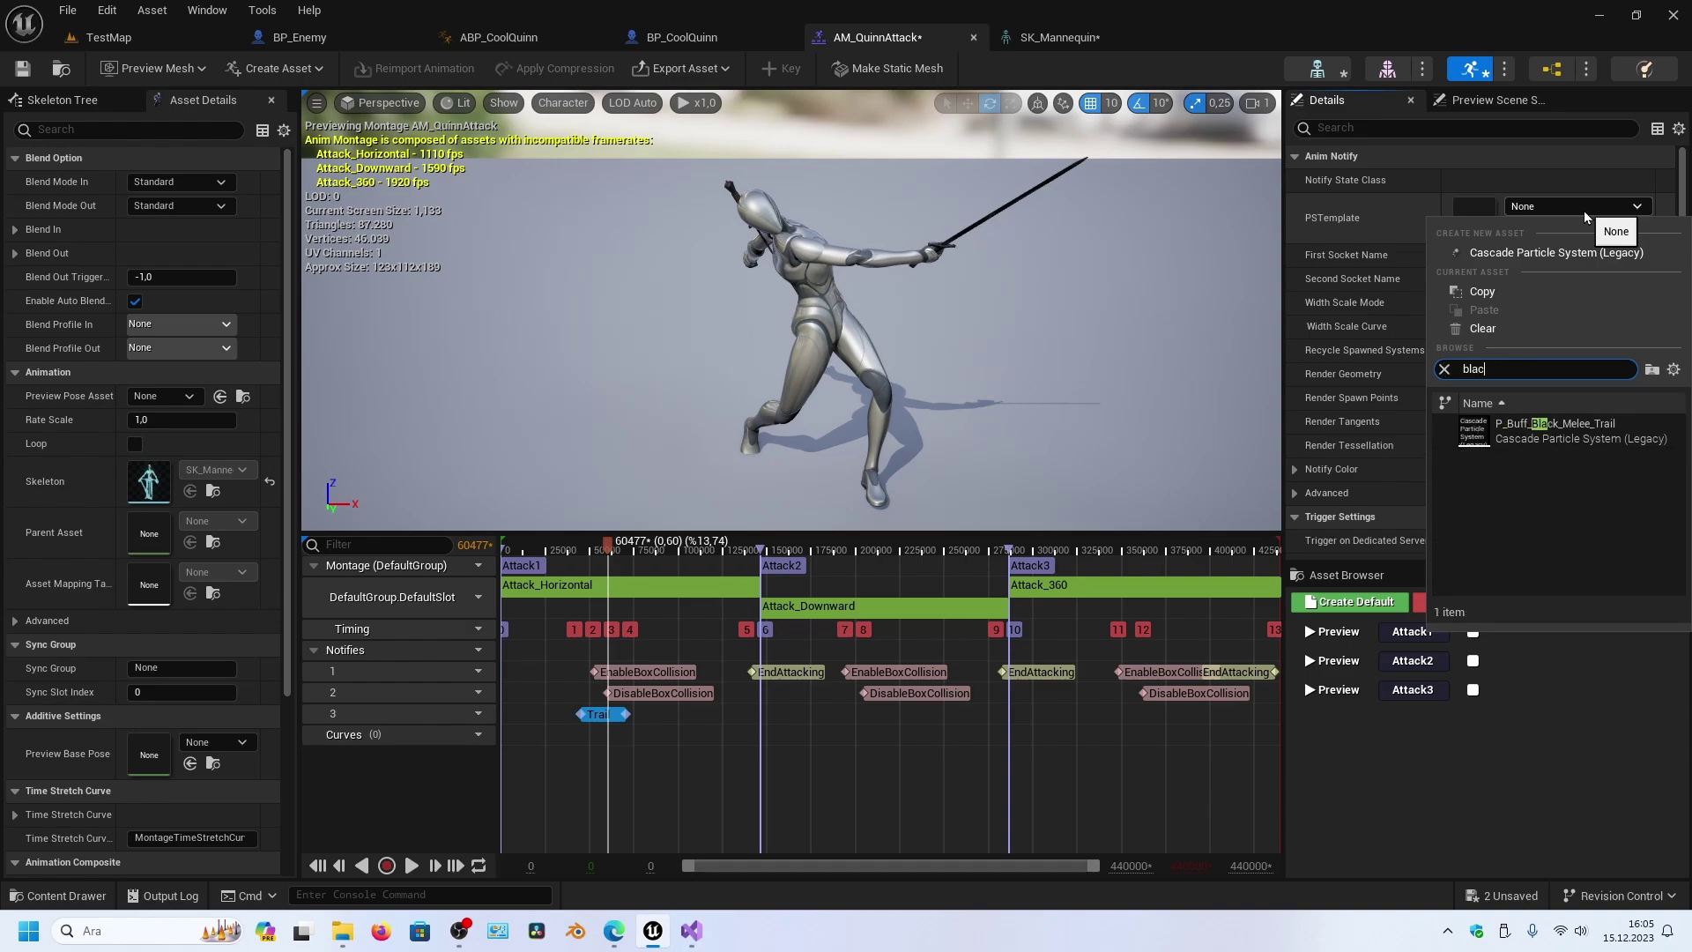
click(1551, 430)
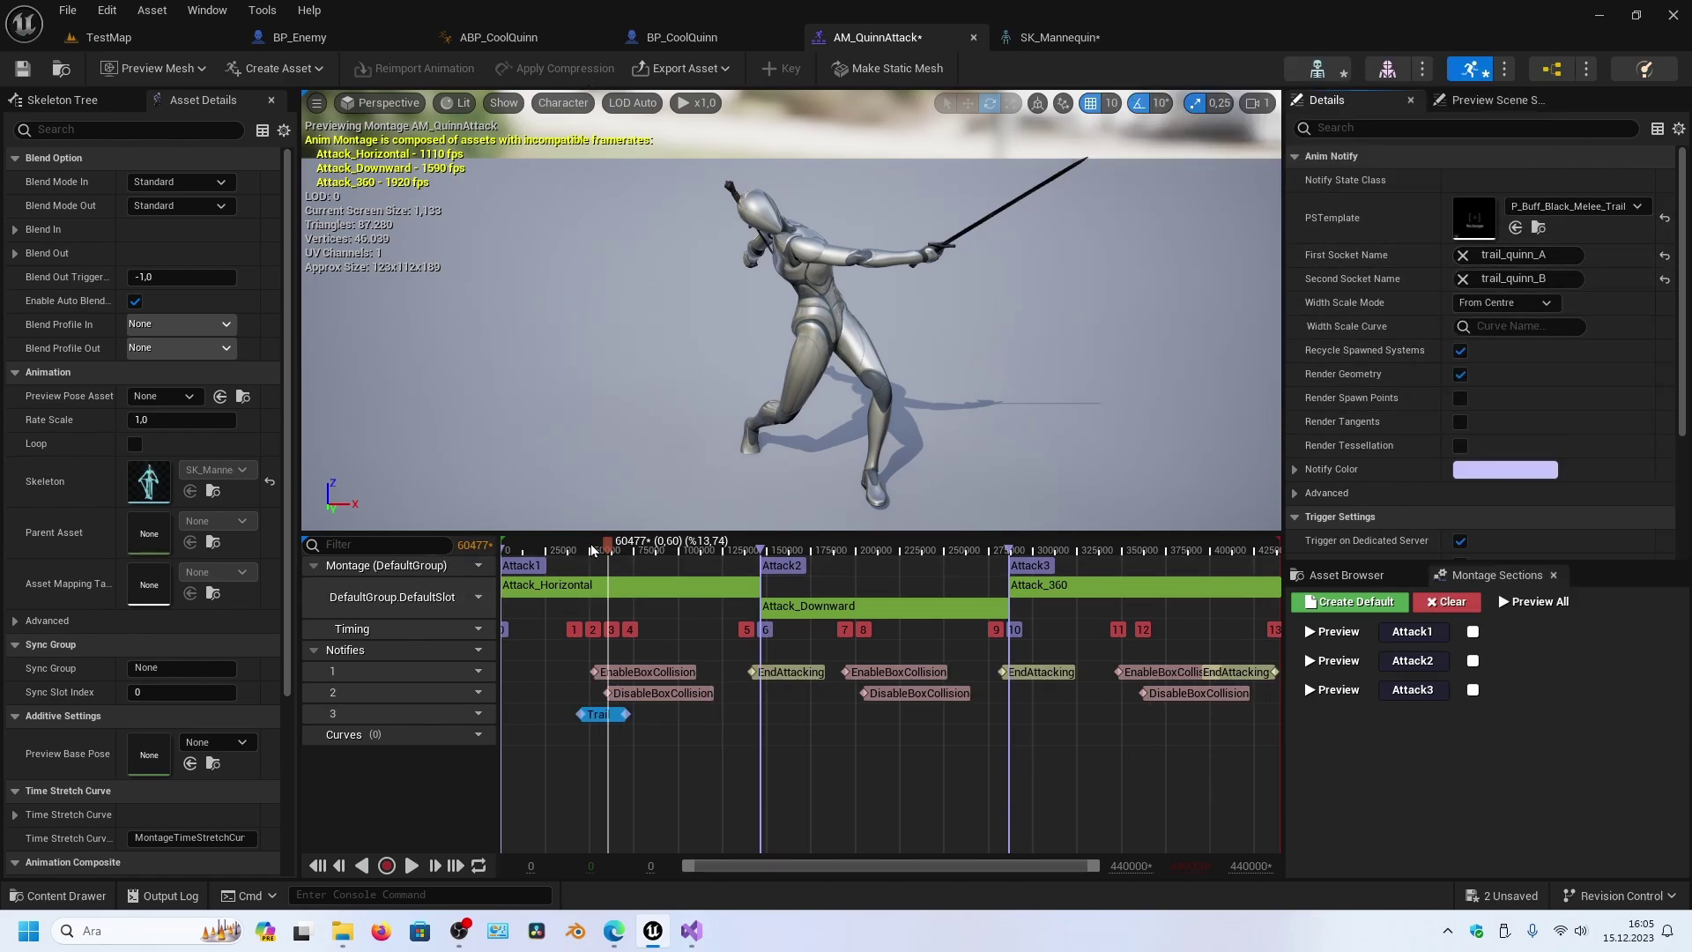
drag(599, 553, 548, 553)
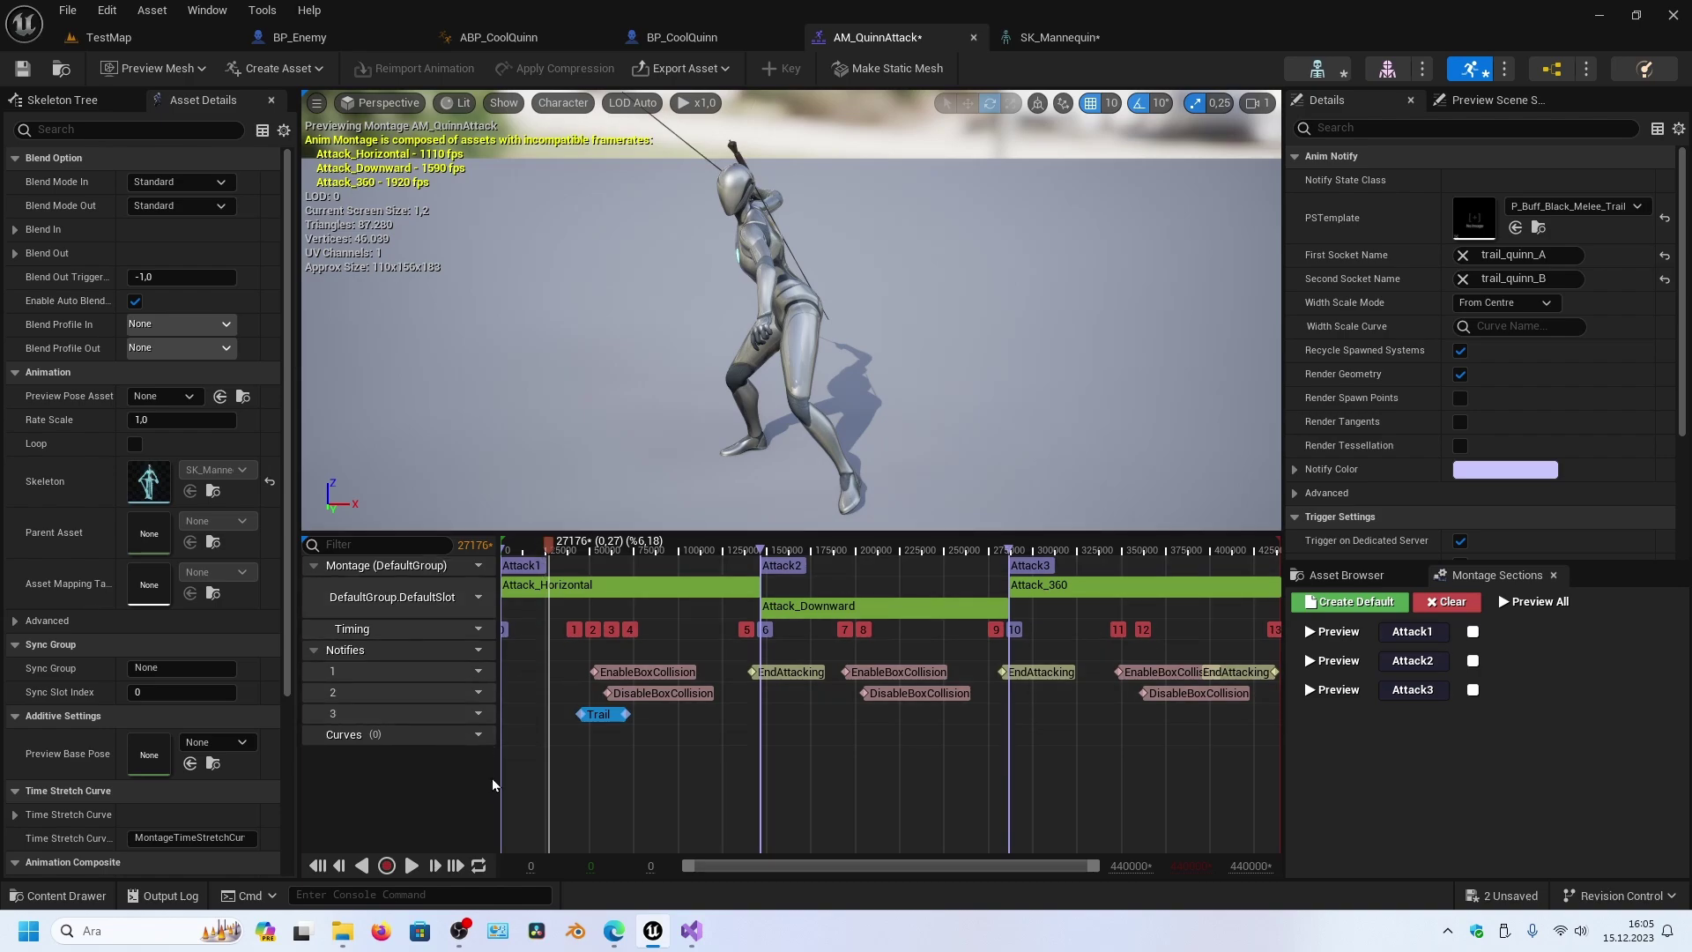
- Preview the attack montage from above, then pause and scrub into Attack_Downward
click(412, 866)
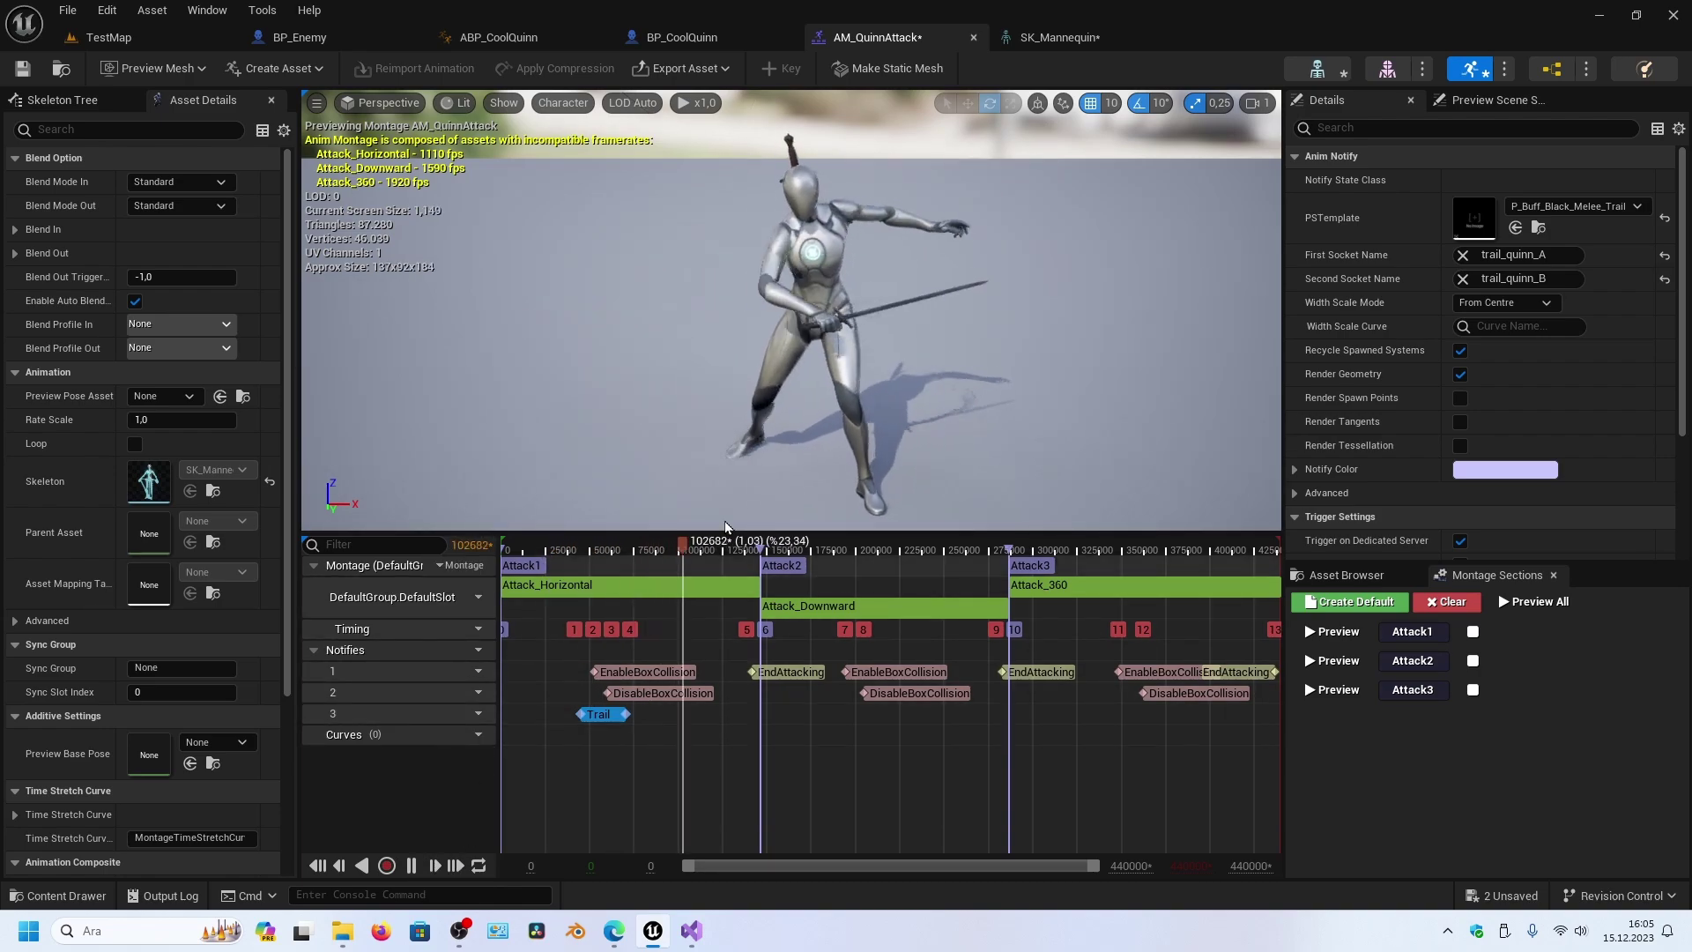
mouse_move(815, 349)
right_down()
mouse_move(676, 346)
mouse_move(615, 412)
right_up()
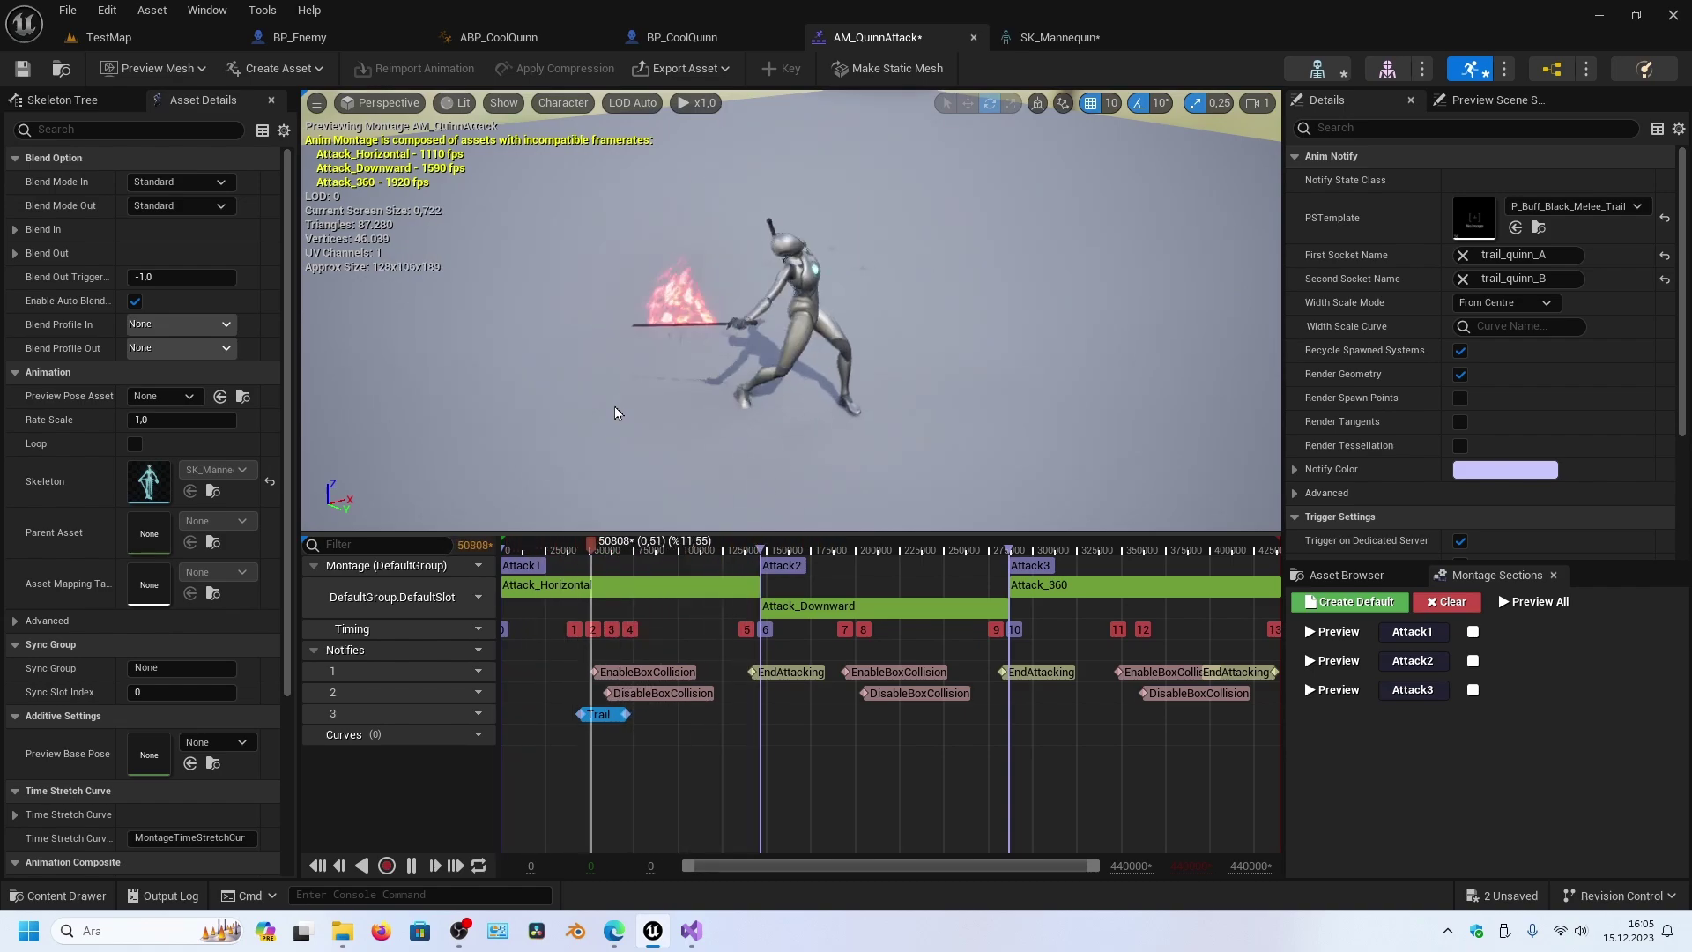
click(410, 866)
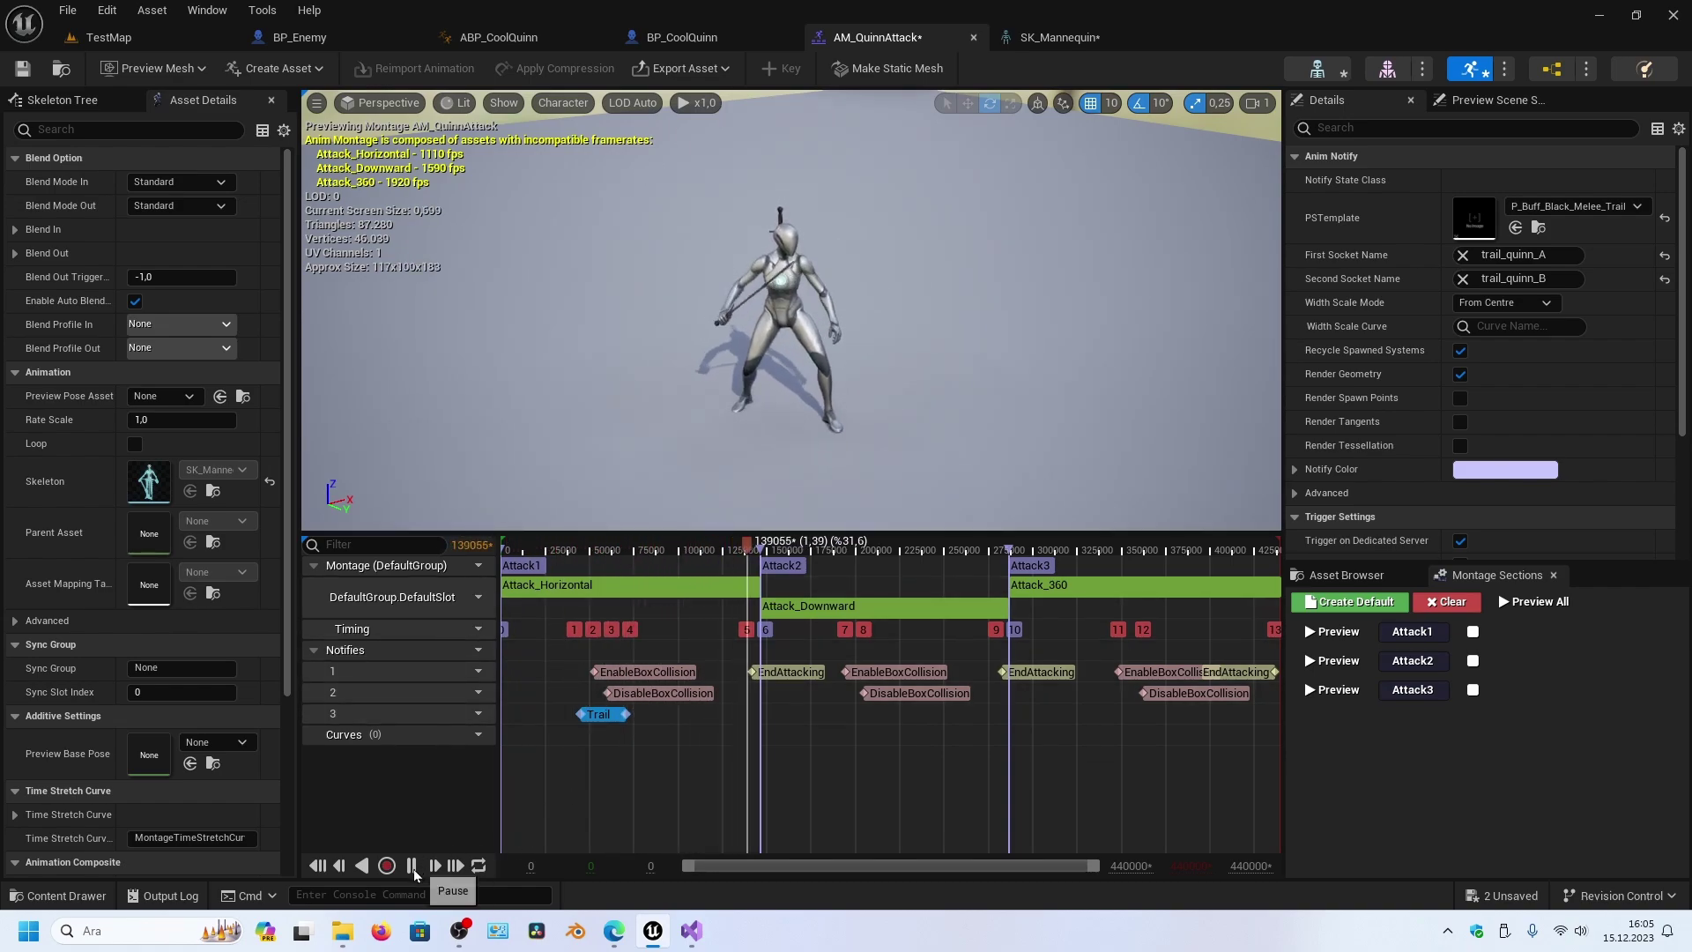
click(537, 546)
drag(537, 545, 844, 531)
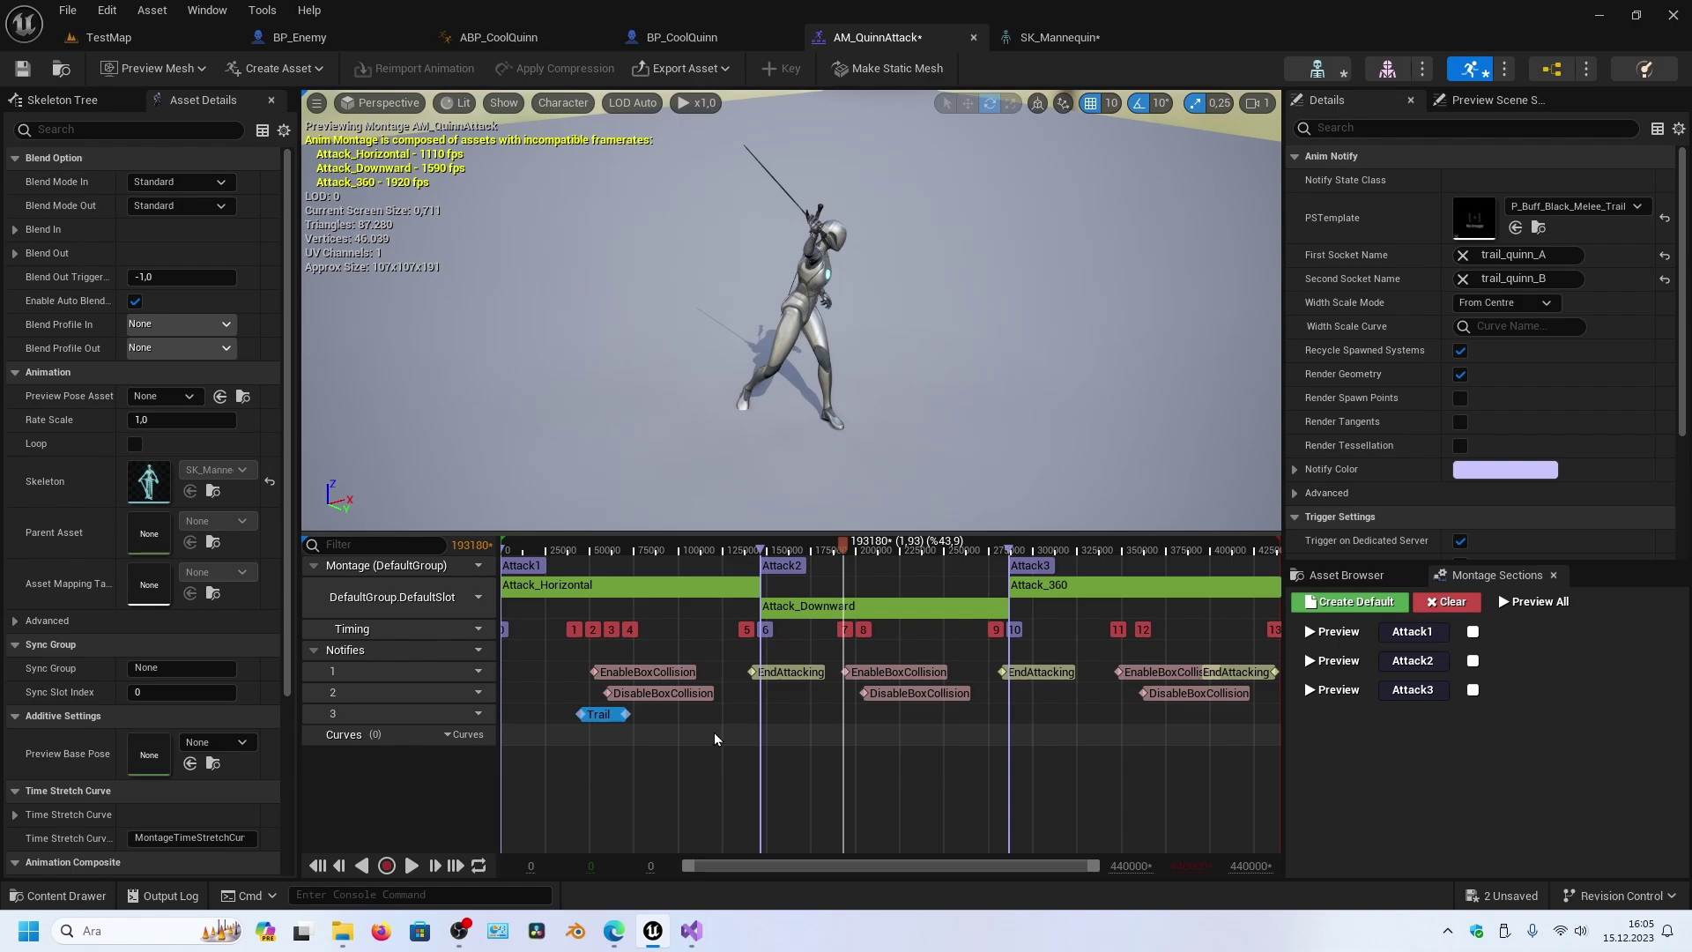
- Paste a Trail notify on Notifies track 3 under Attack_Downward and shorten it slightly
key(ctrl+v)
click(690, 715)
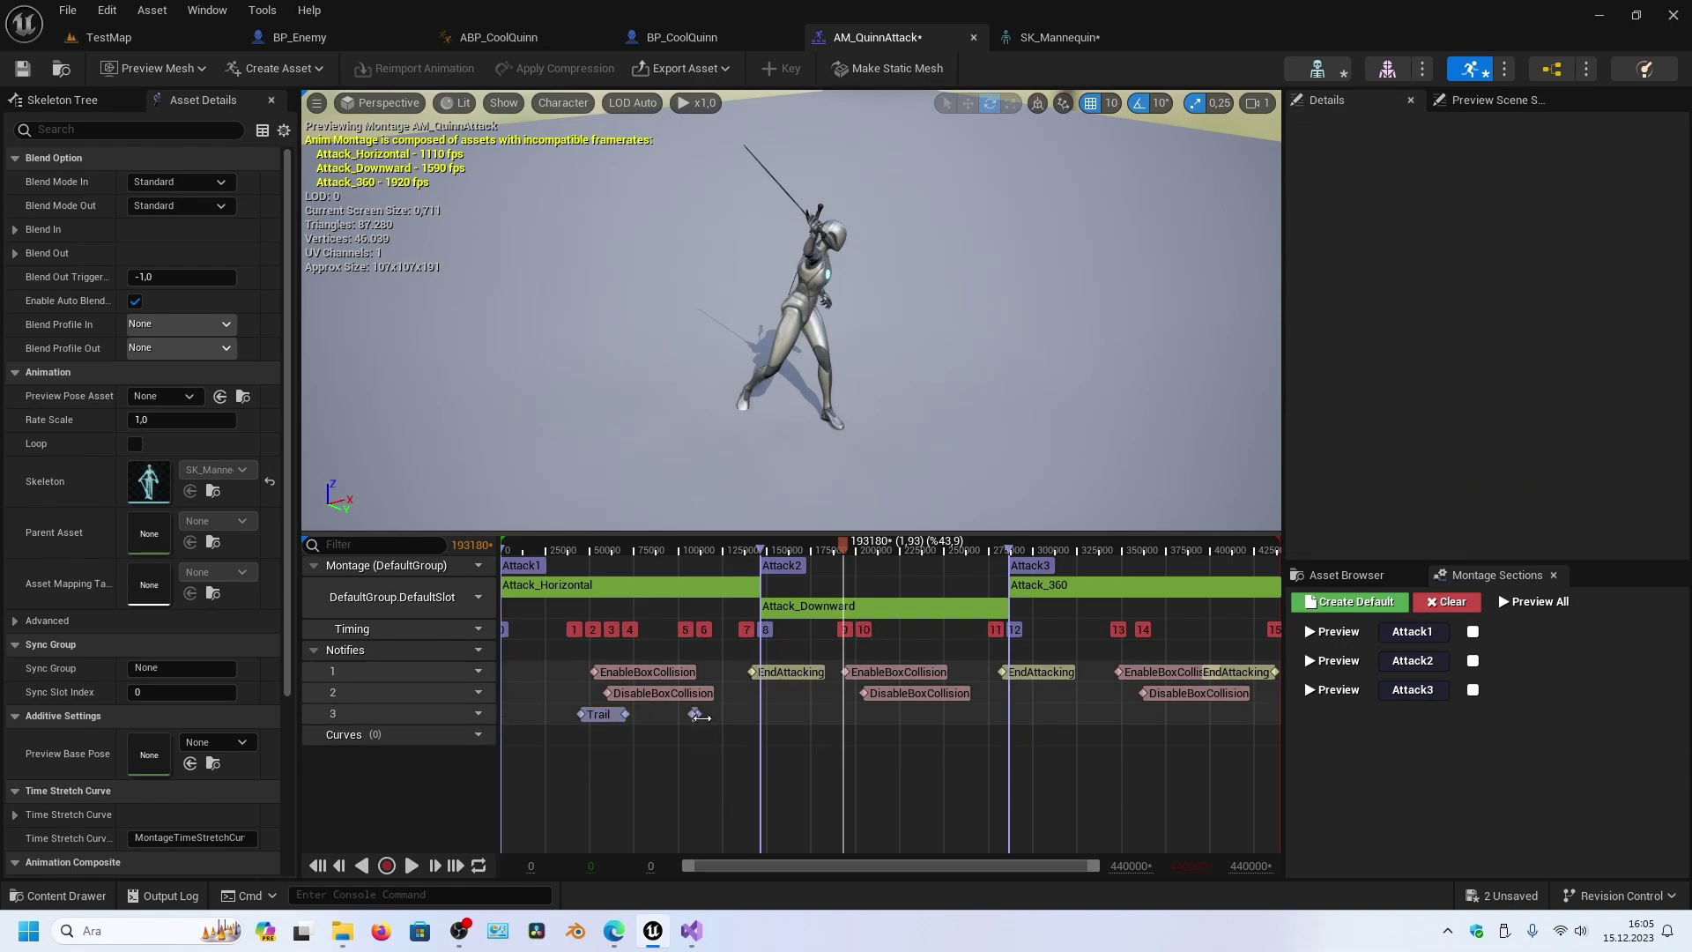
drag(694, 715, 779, 734)
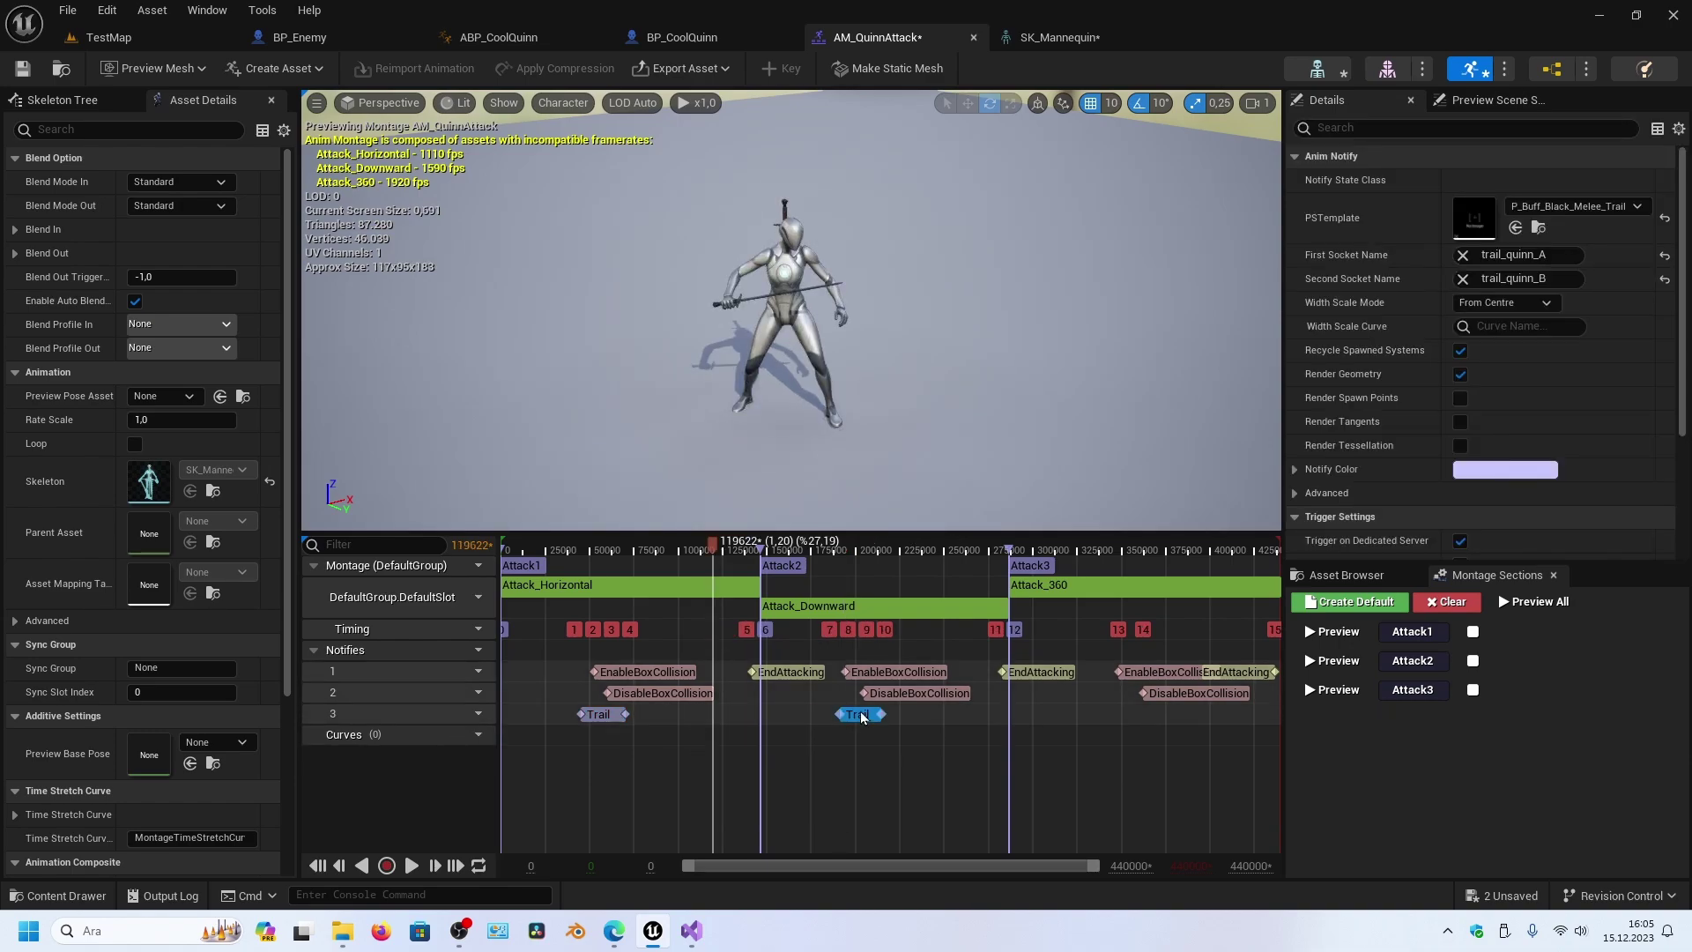
drag(846, 611, 882, 611)
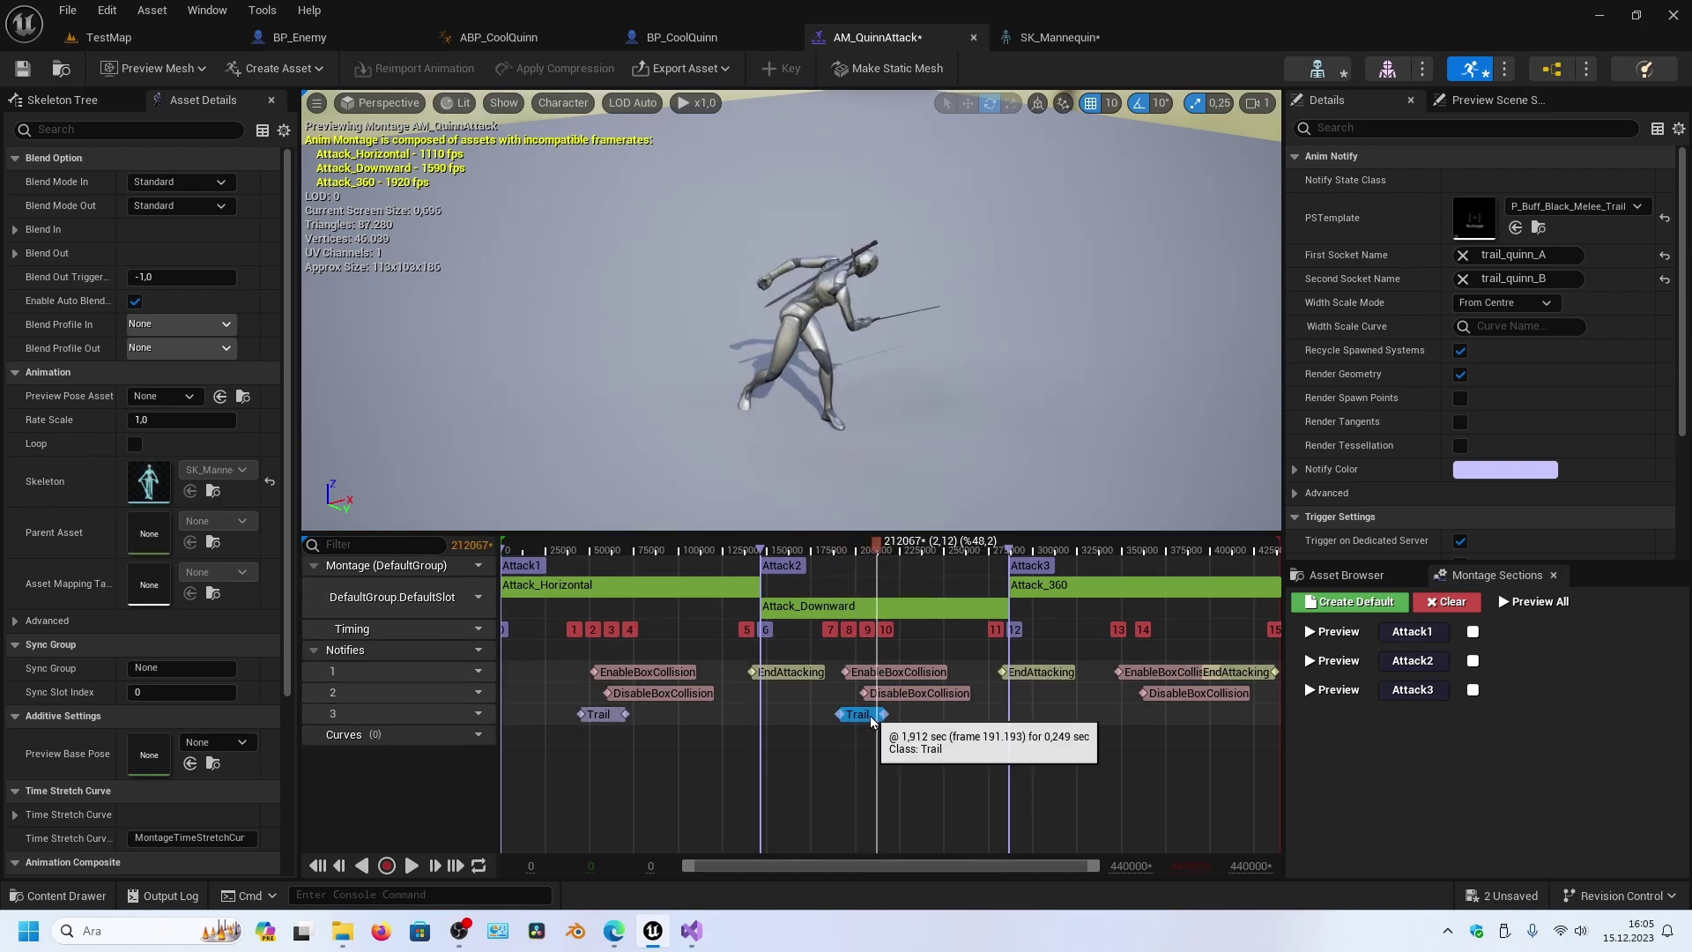
drag(882, 716, 877, 718)
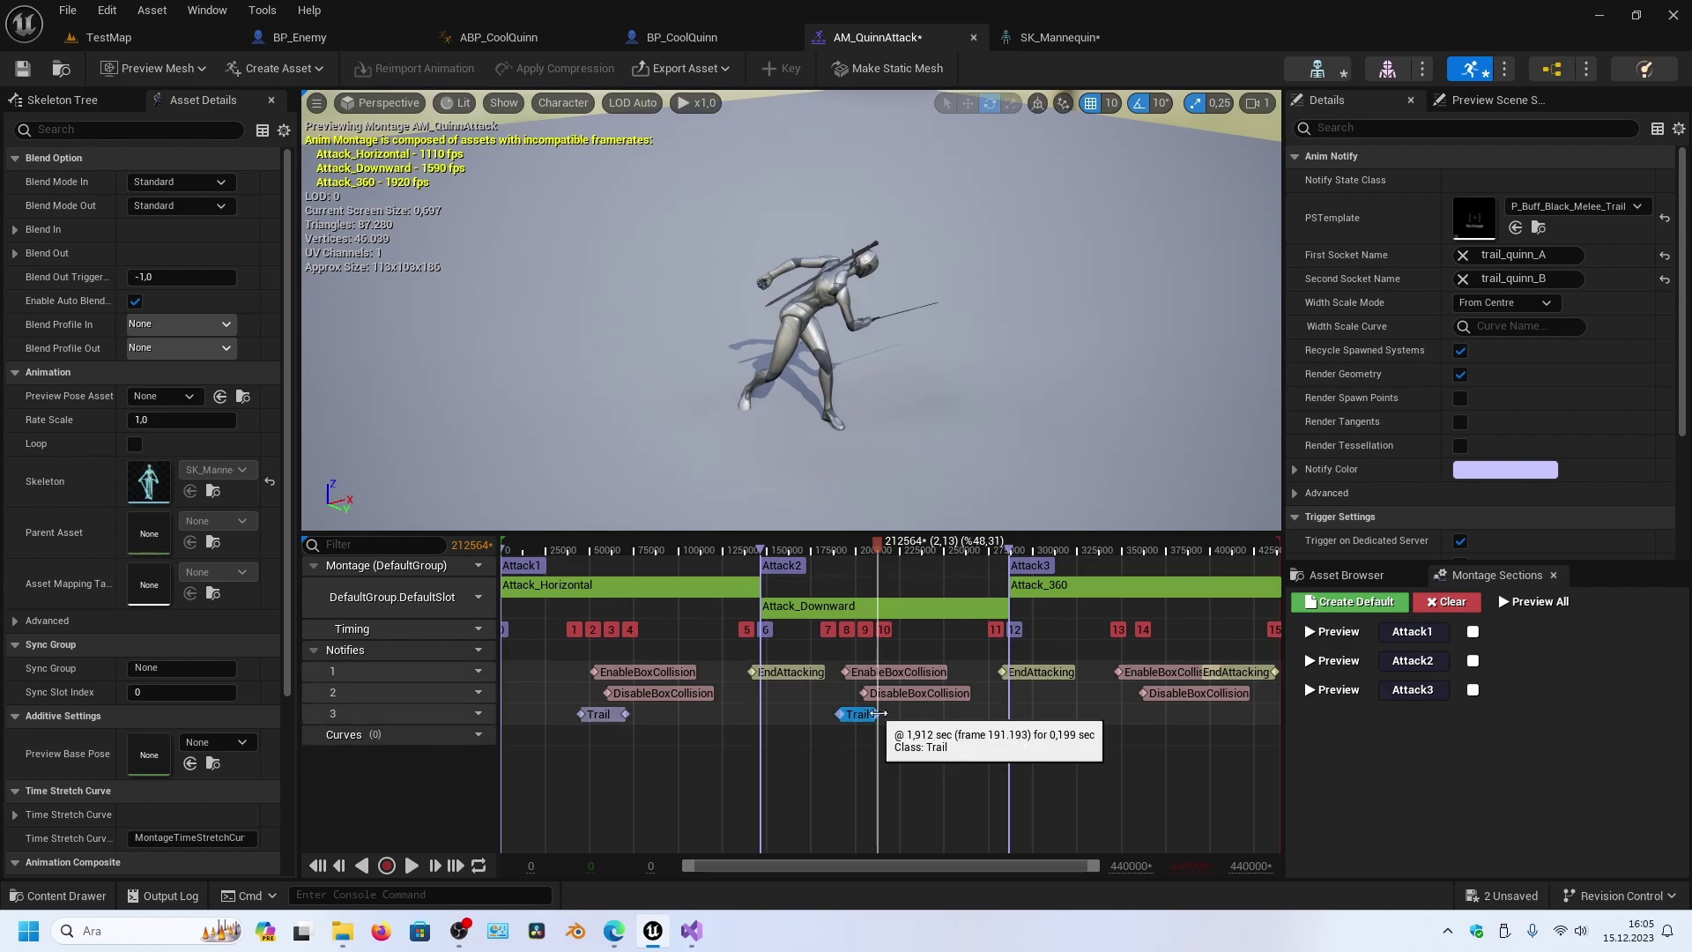
- Paste another Trail notify under Attack_360, adjust its timing and length, and save AM_QuinnAttack
click(902, 728)
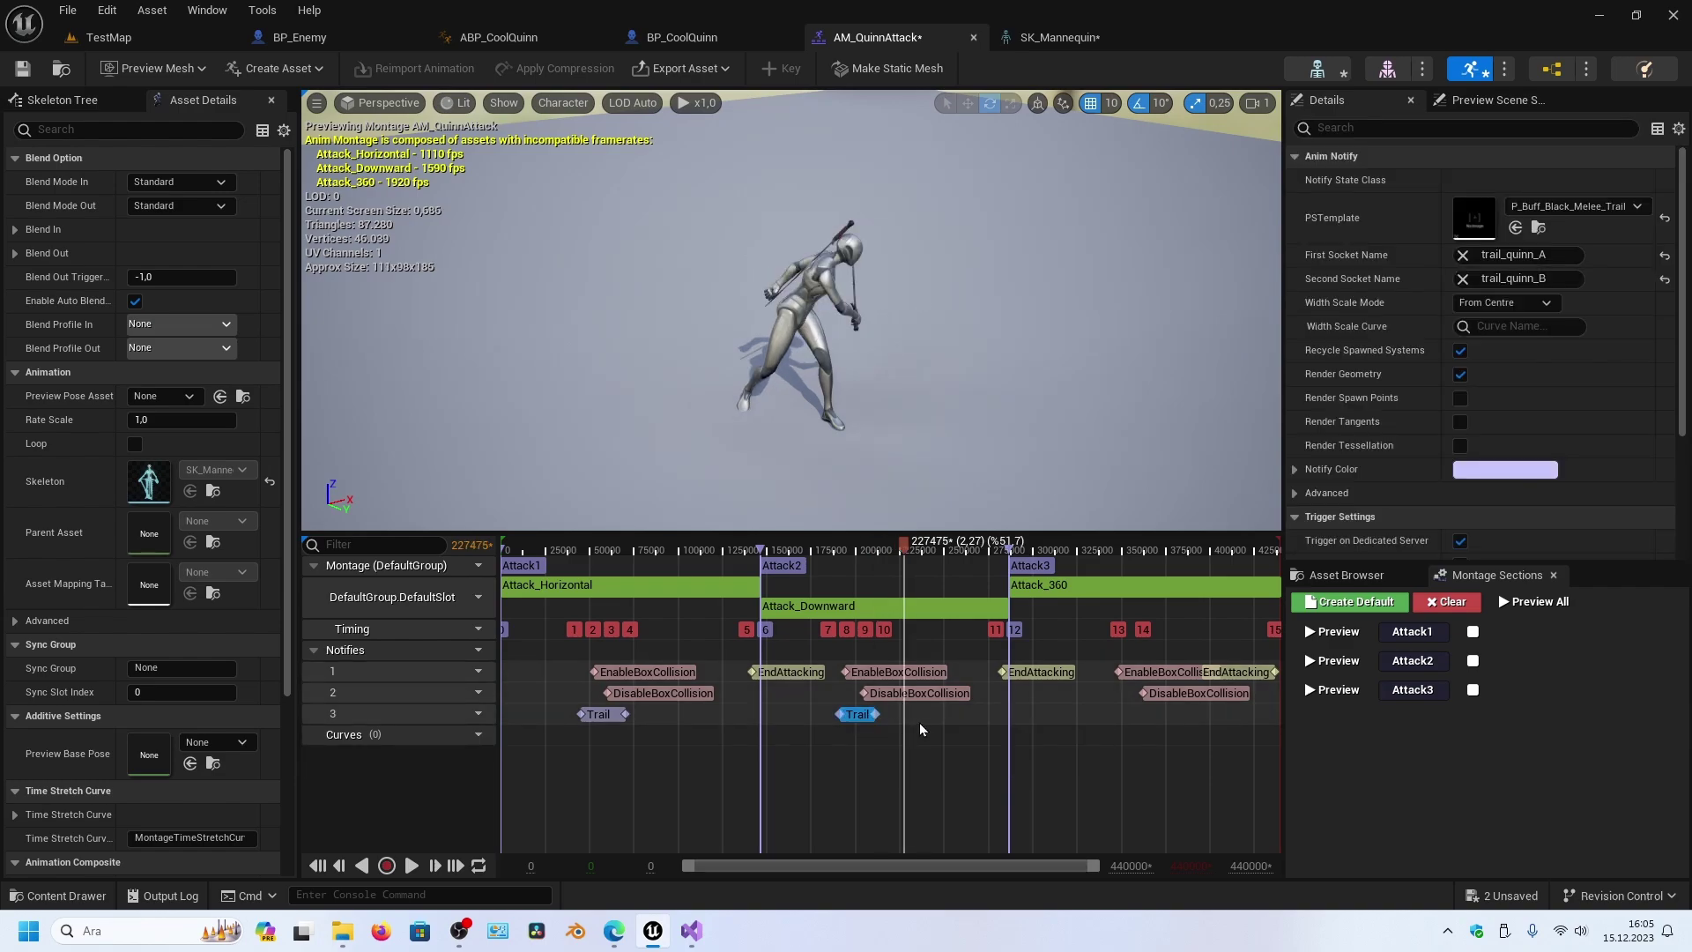
click(918, 722)
key(ctrl+v)
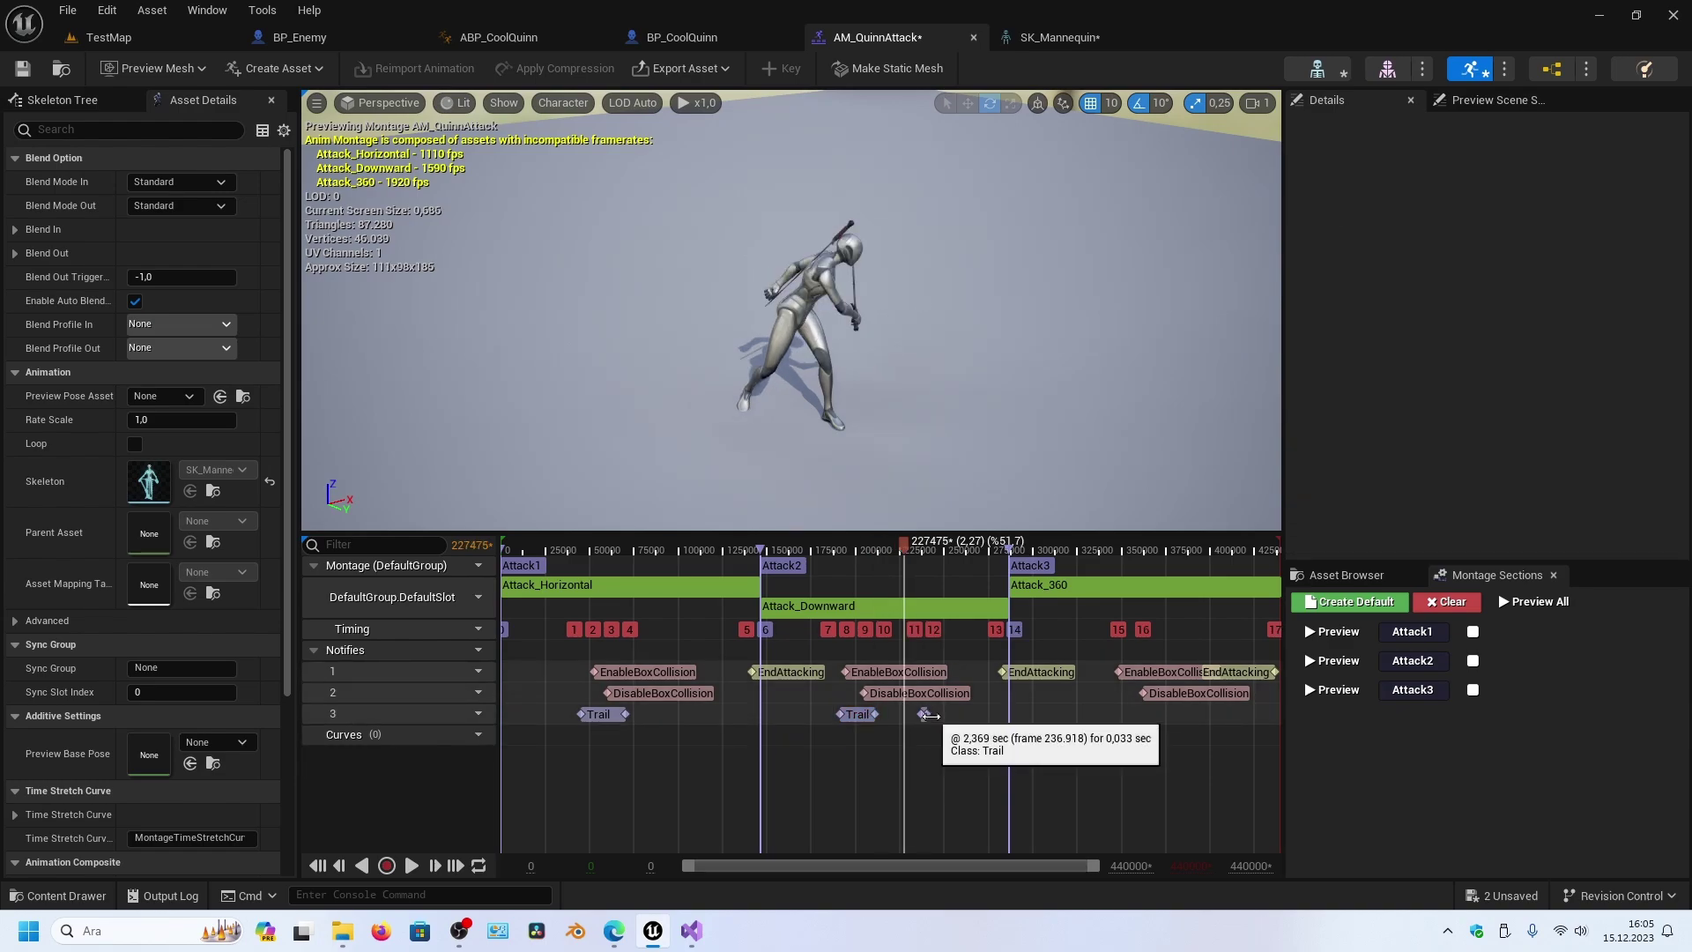
drag(953, 718, 1107, 718)
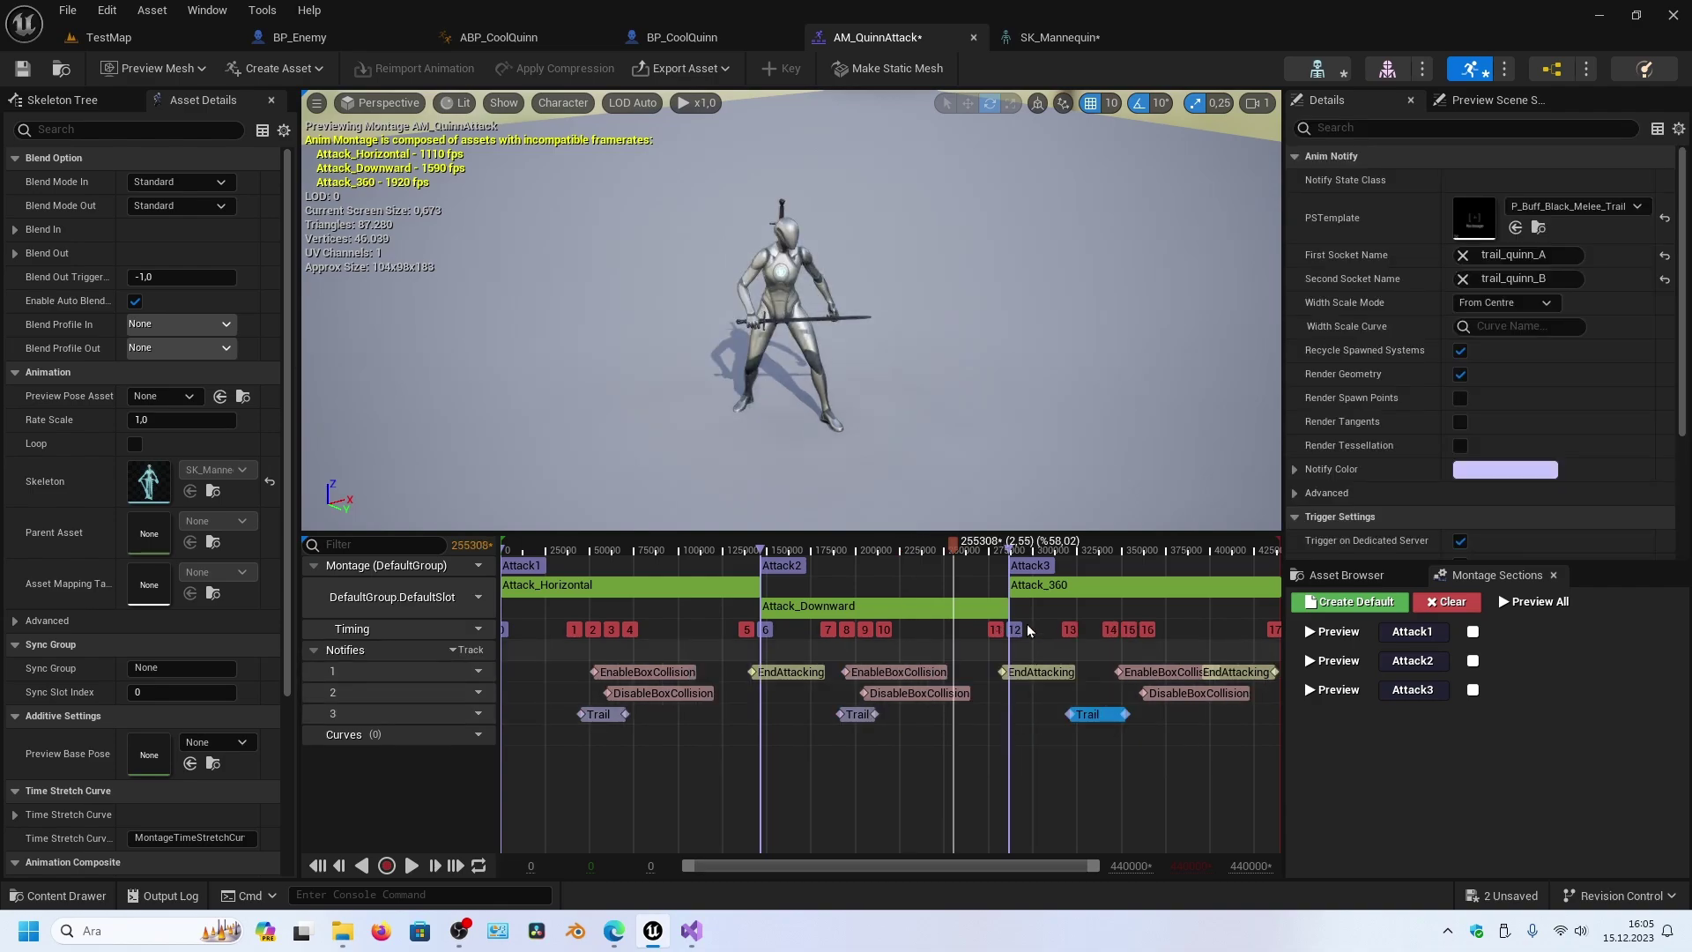
click(1094, 542)
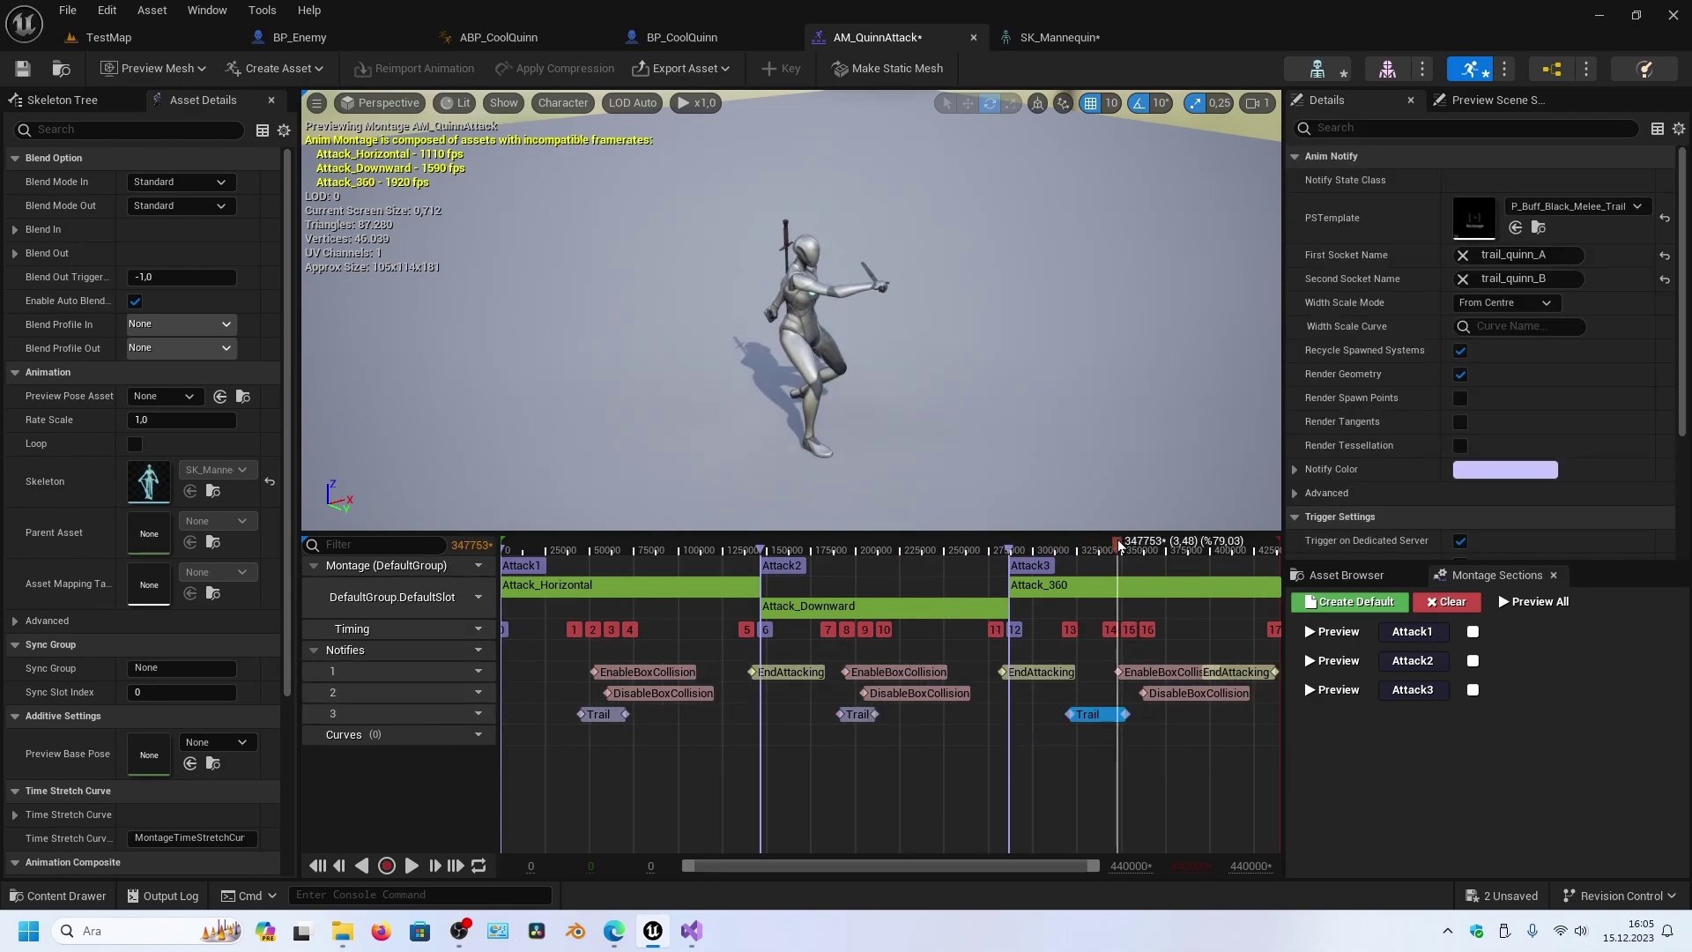
drag(1094, 543, 1116, 543)
drag(1107, 716, 1148, 721)
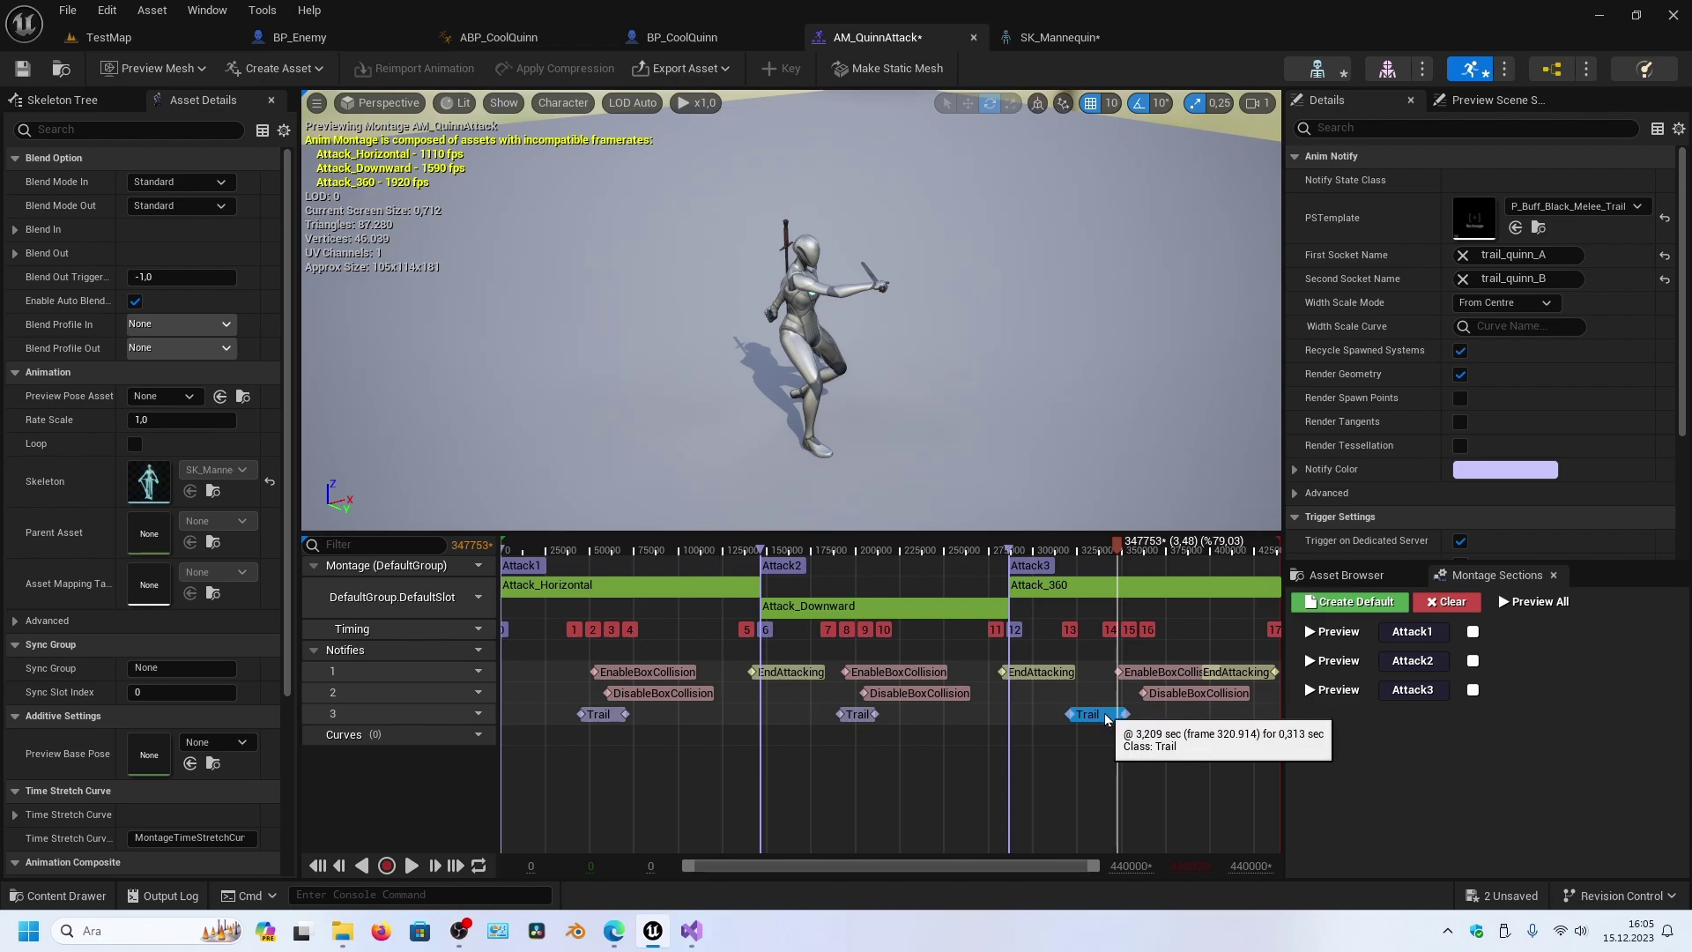
click(1135, 547)
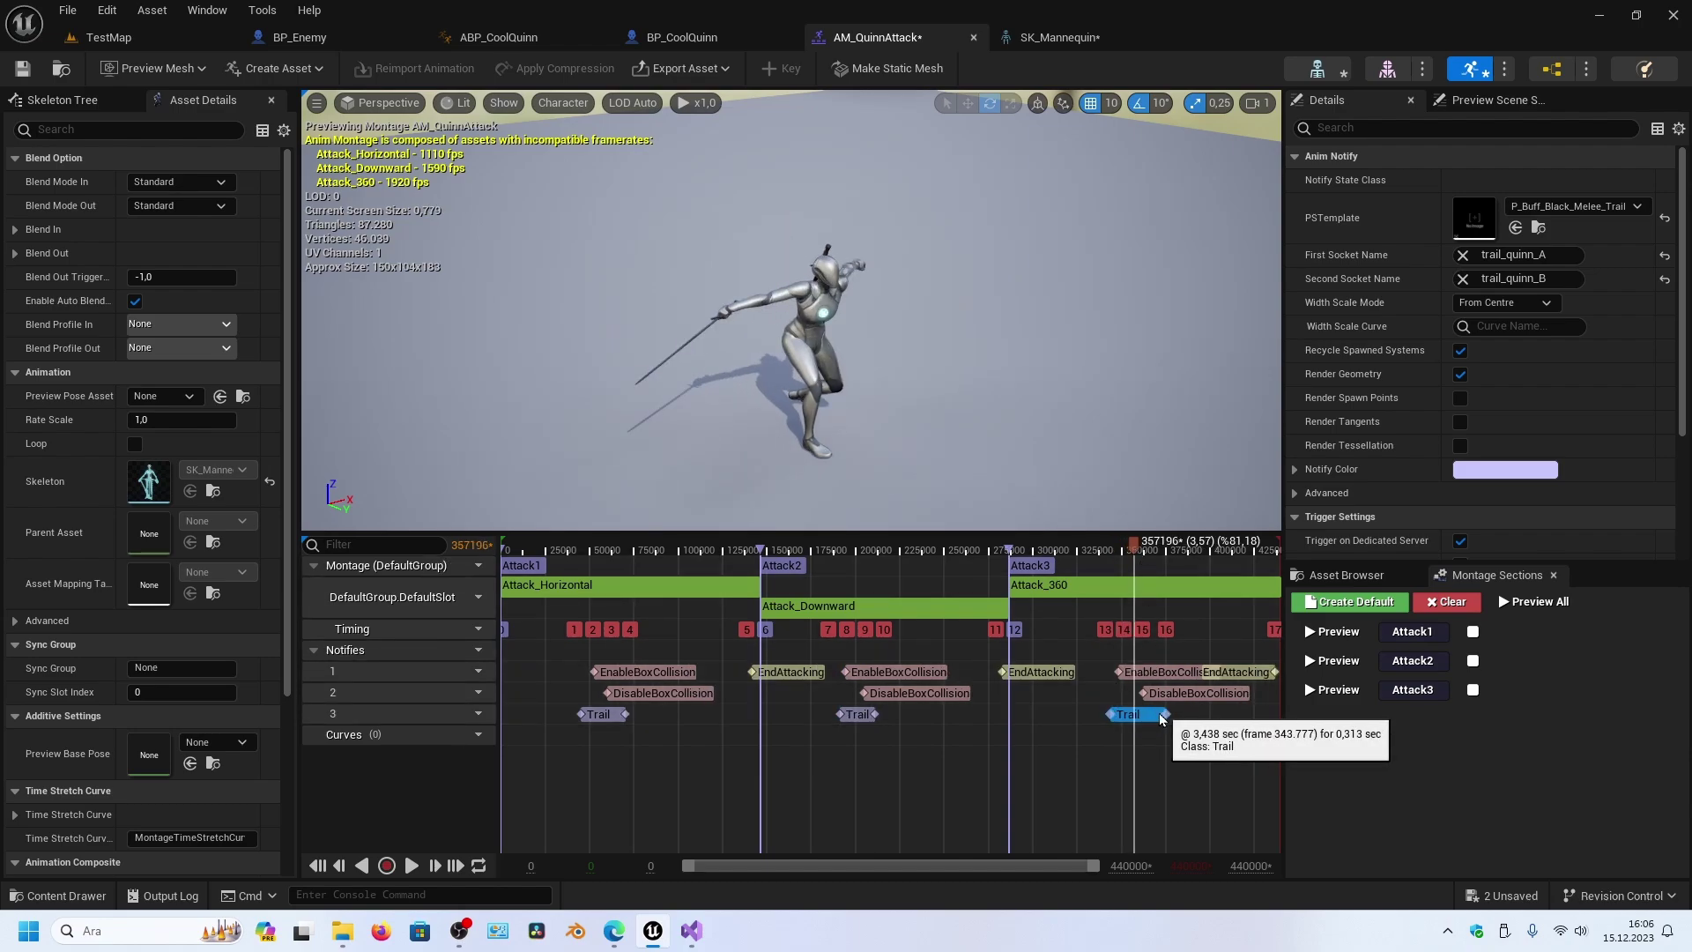
drag(1153, 718, 1127, 718)
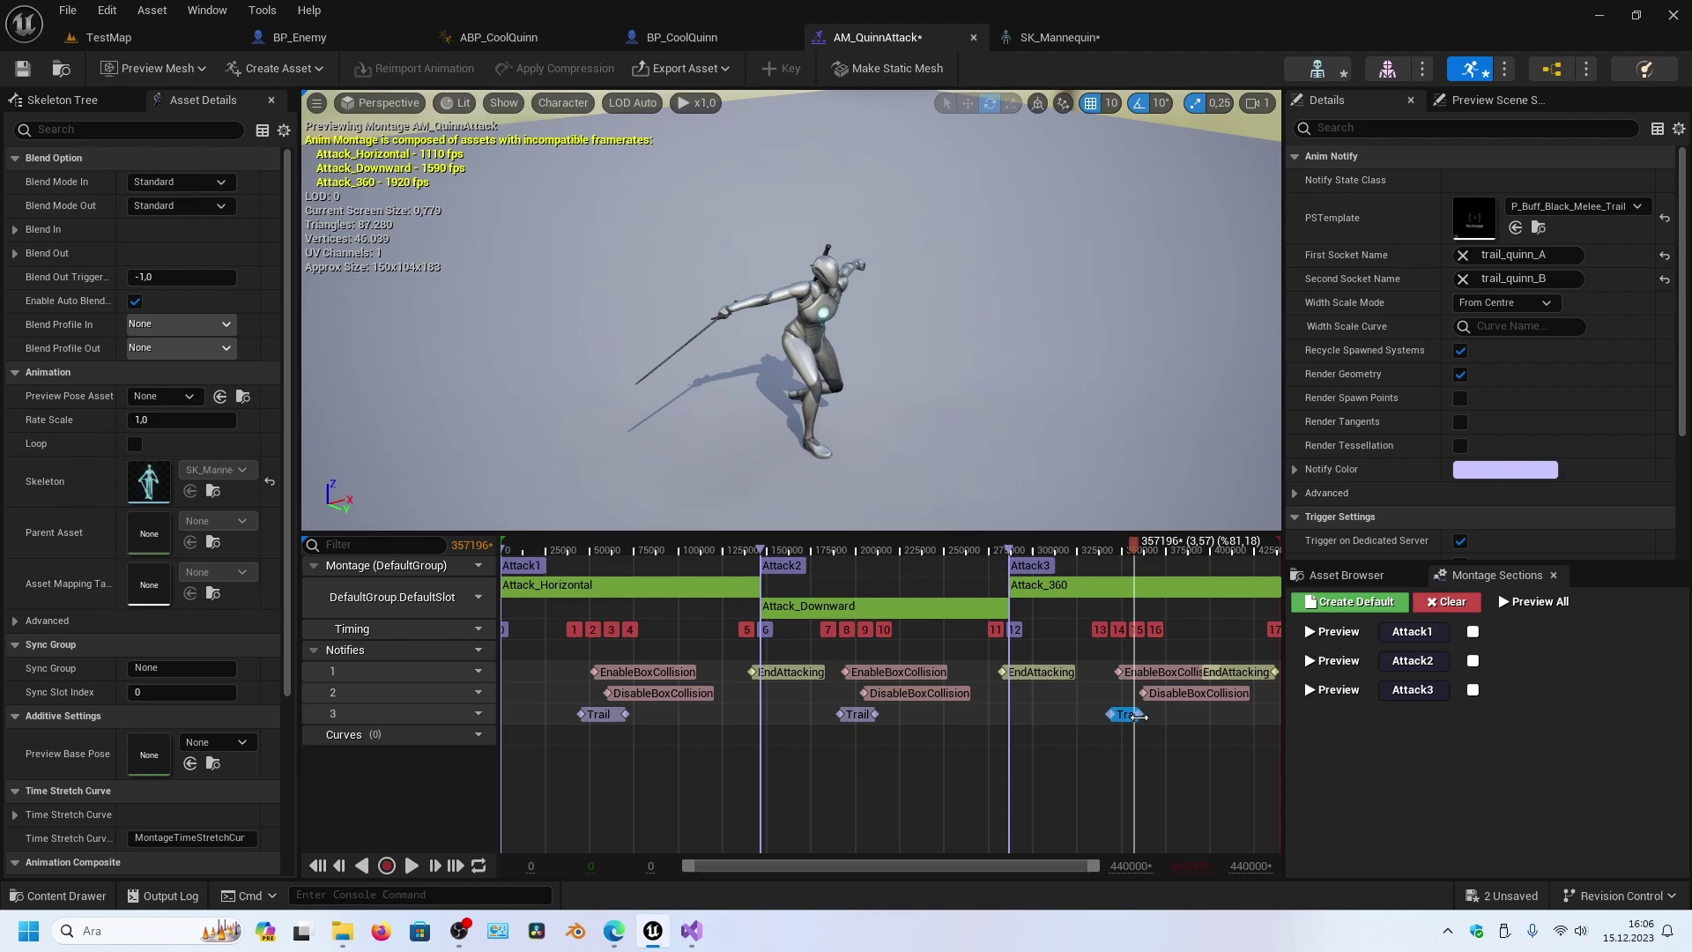
click(22, 70)
click(108, 37)
click(429, 69)
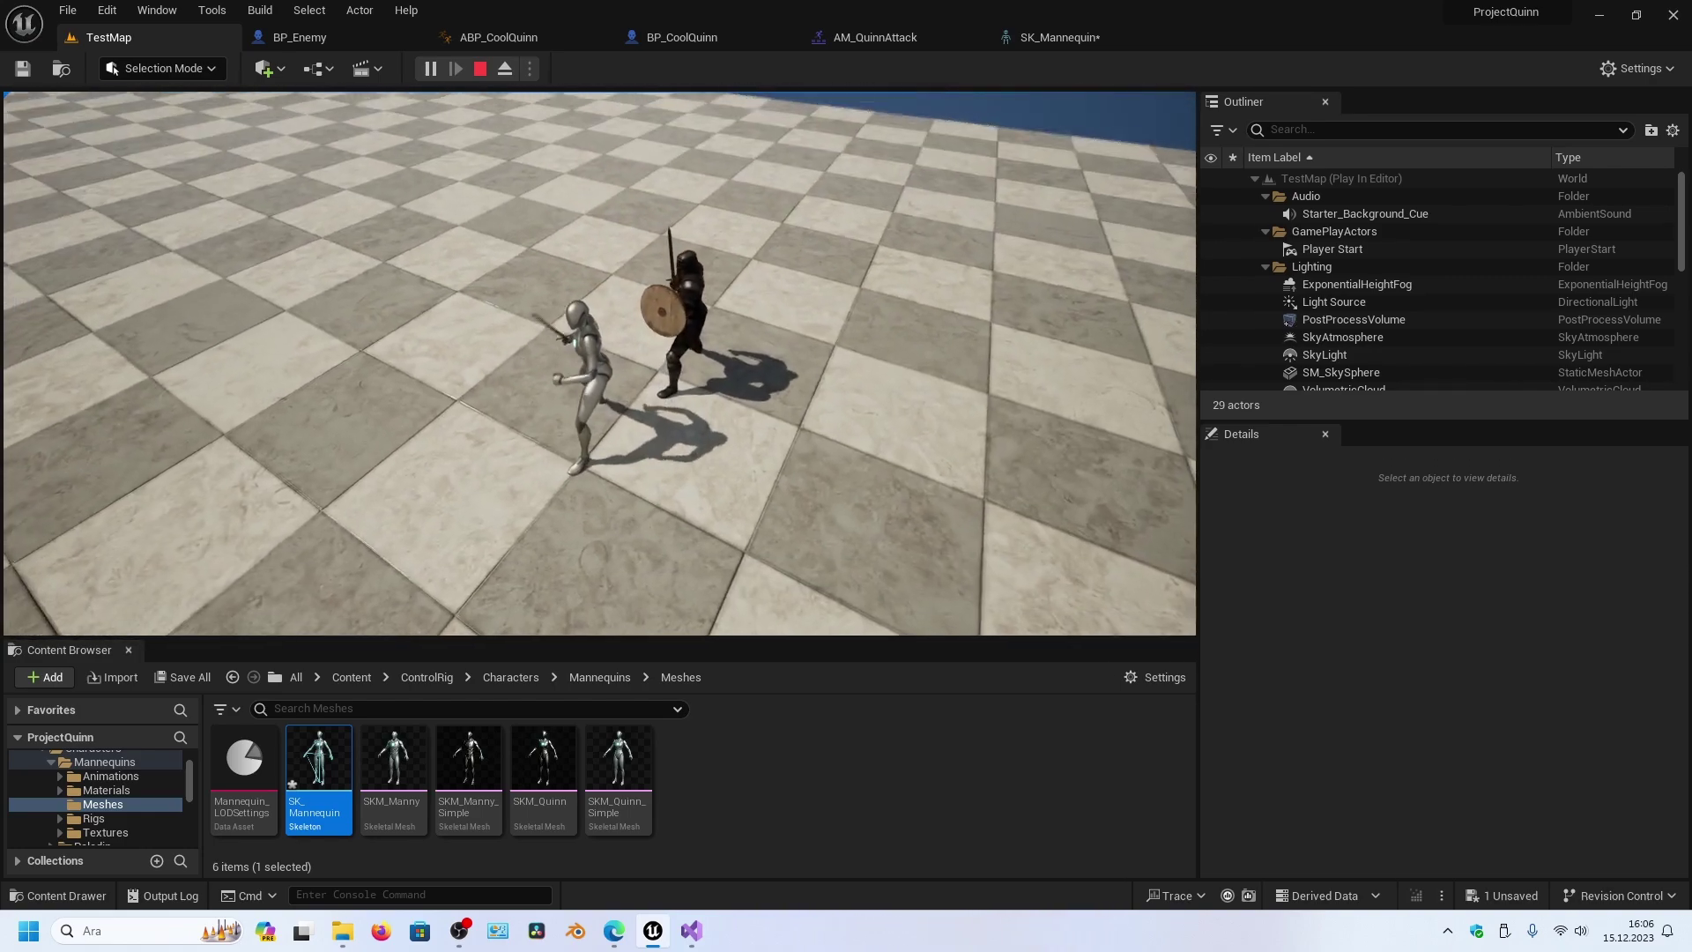
key(Escape)
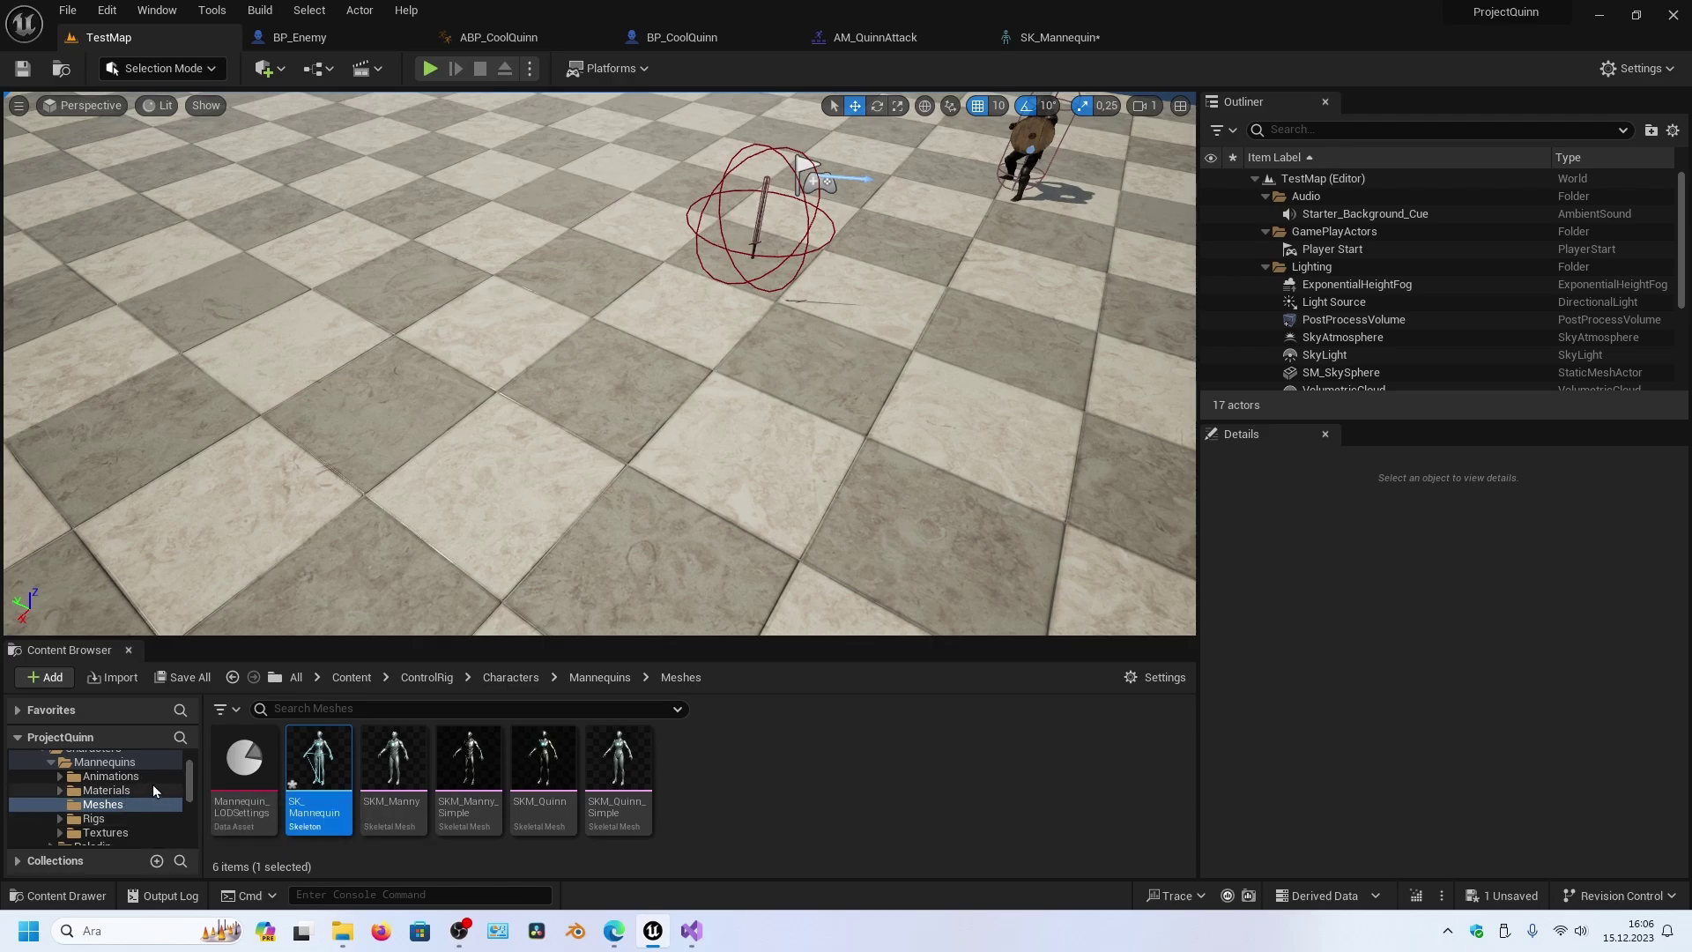
- Open P_Buff_Black_Melee_Trail from ParagonMinions FX Particles Buffs Buff_Black Abilities MeleeAttack FX
drag(203, 787, 224, 786)
scroll(33, 809, down, 3)
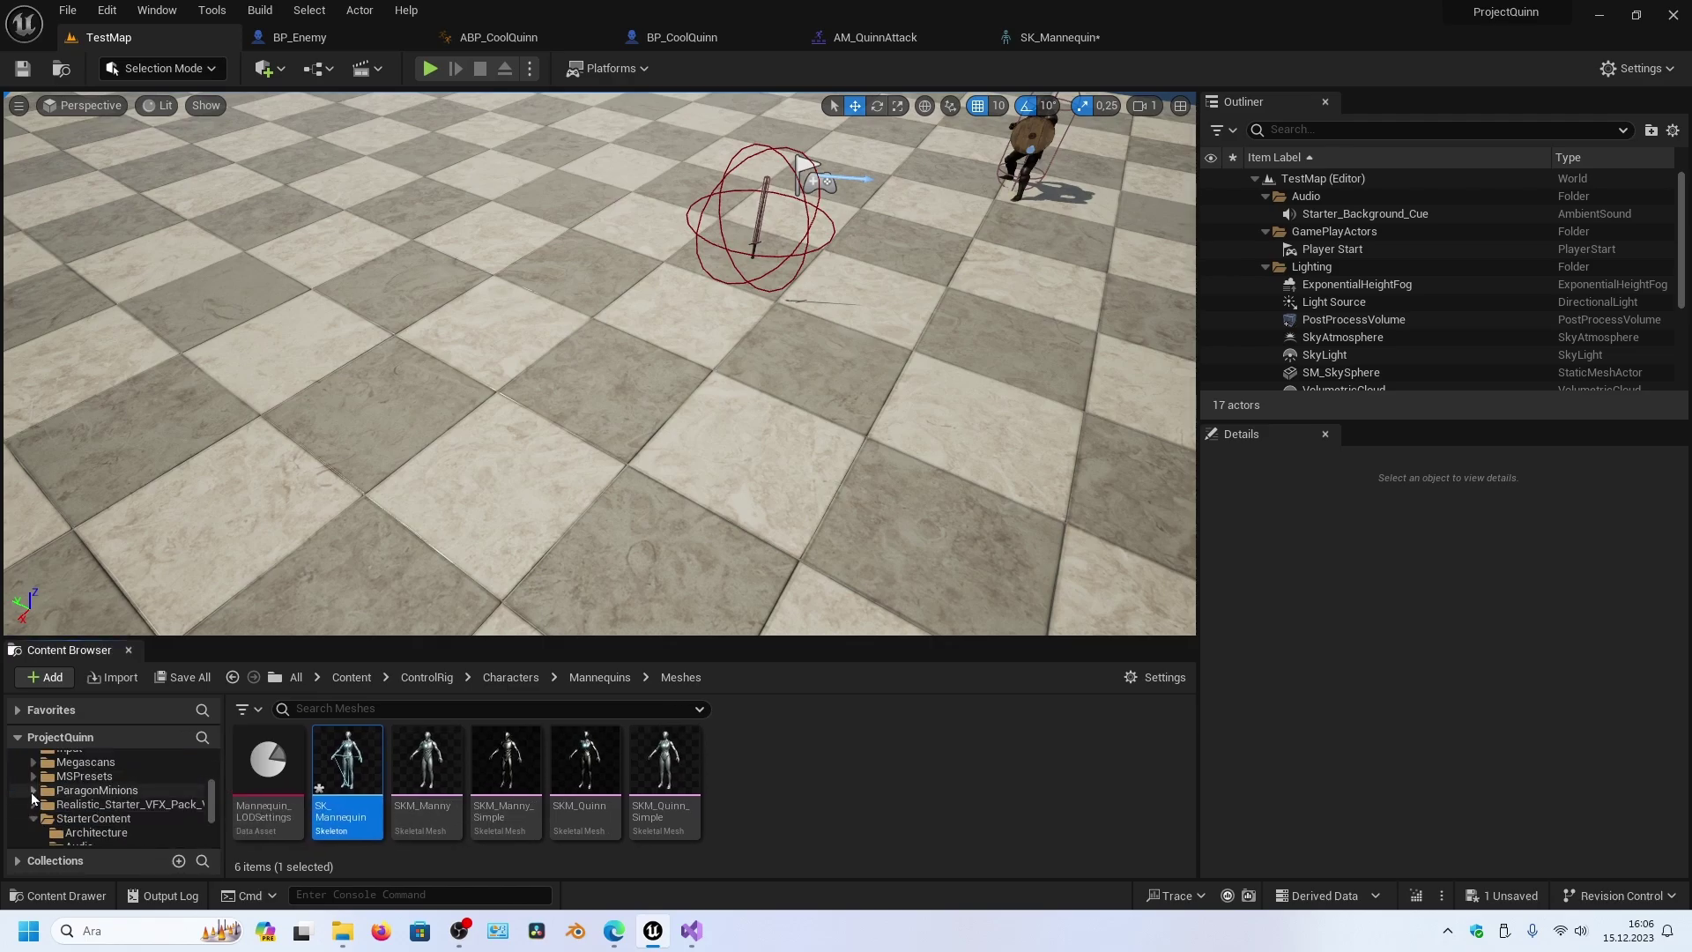
click(71, 811)
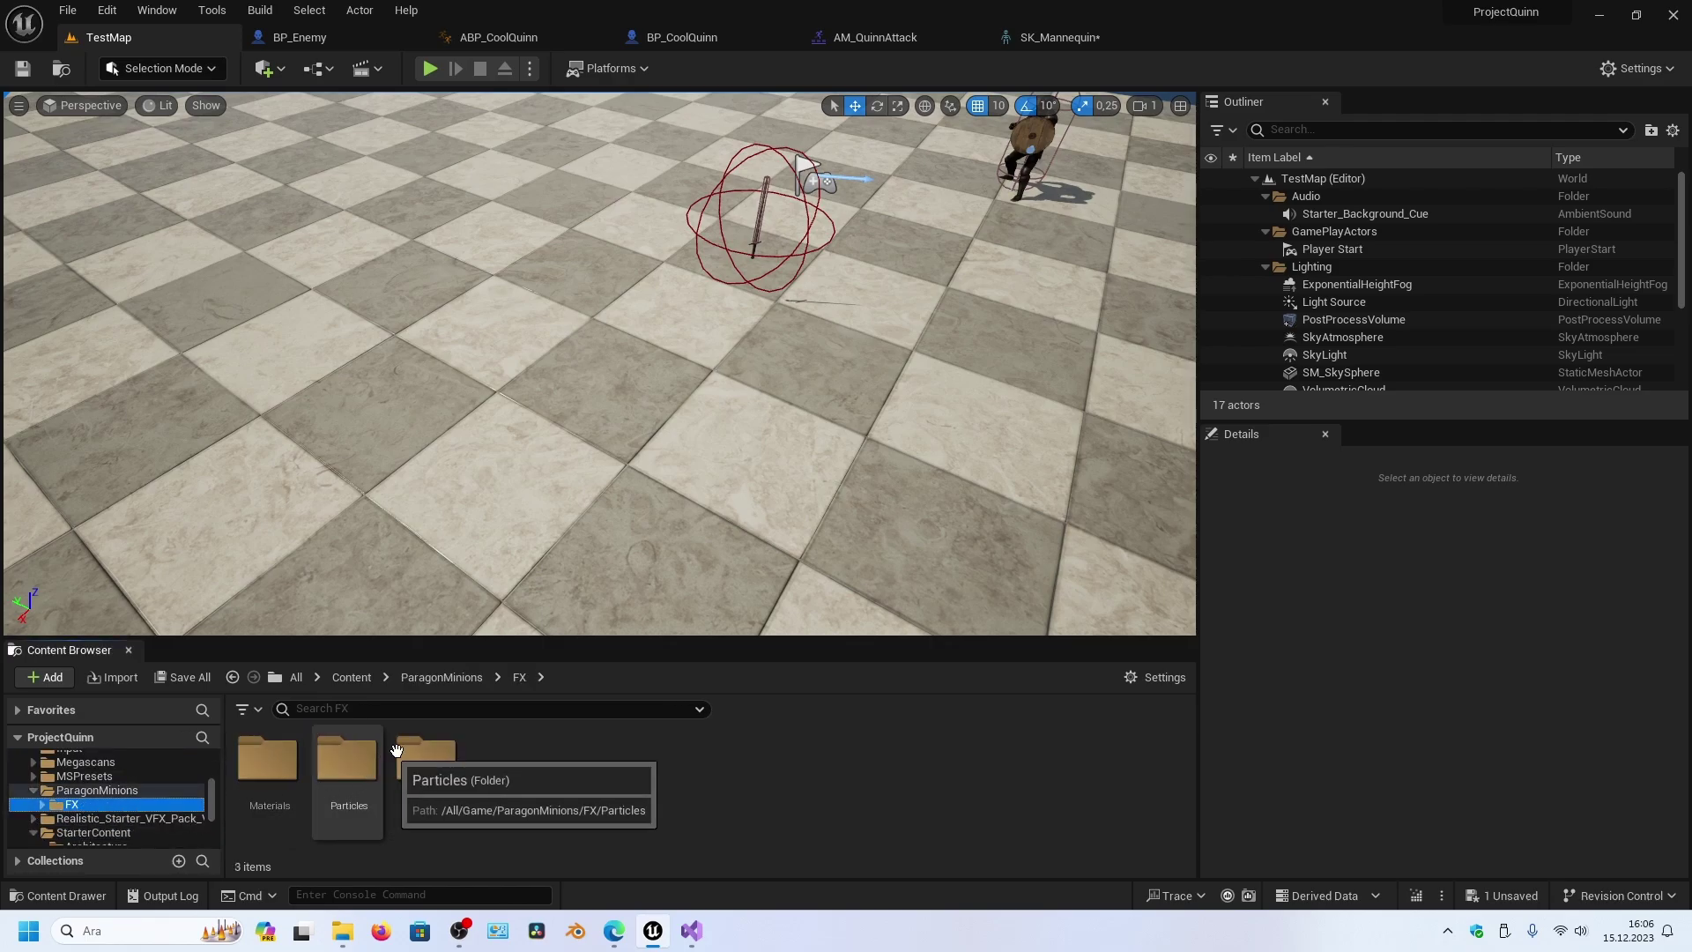
double_click(347, 765)
double_click(268, 761)
double_click(282, 773)
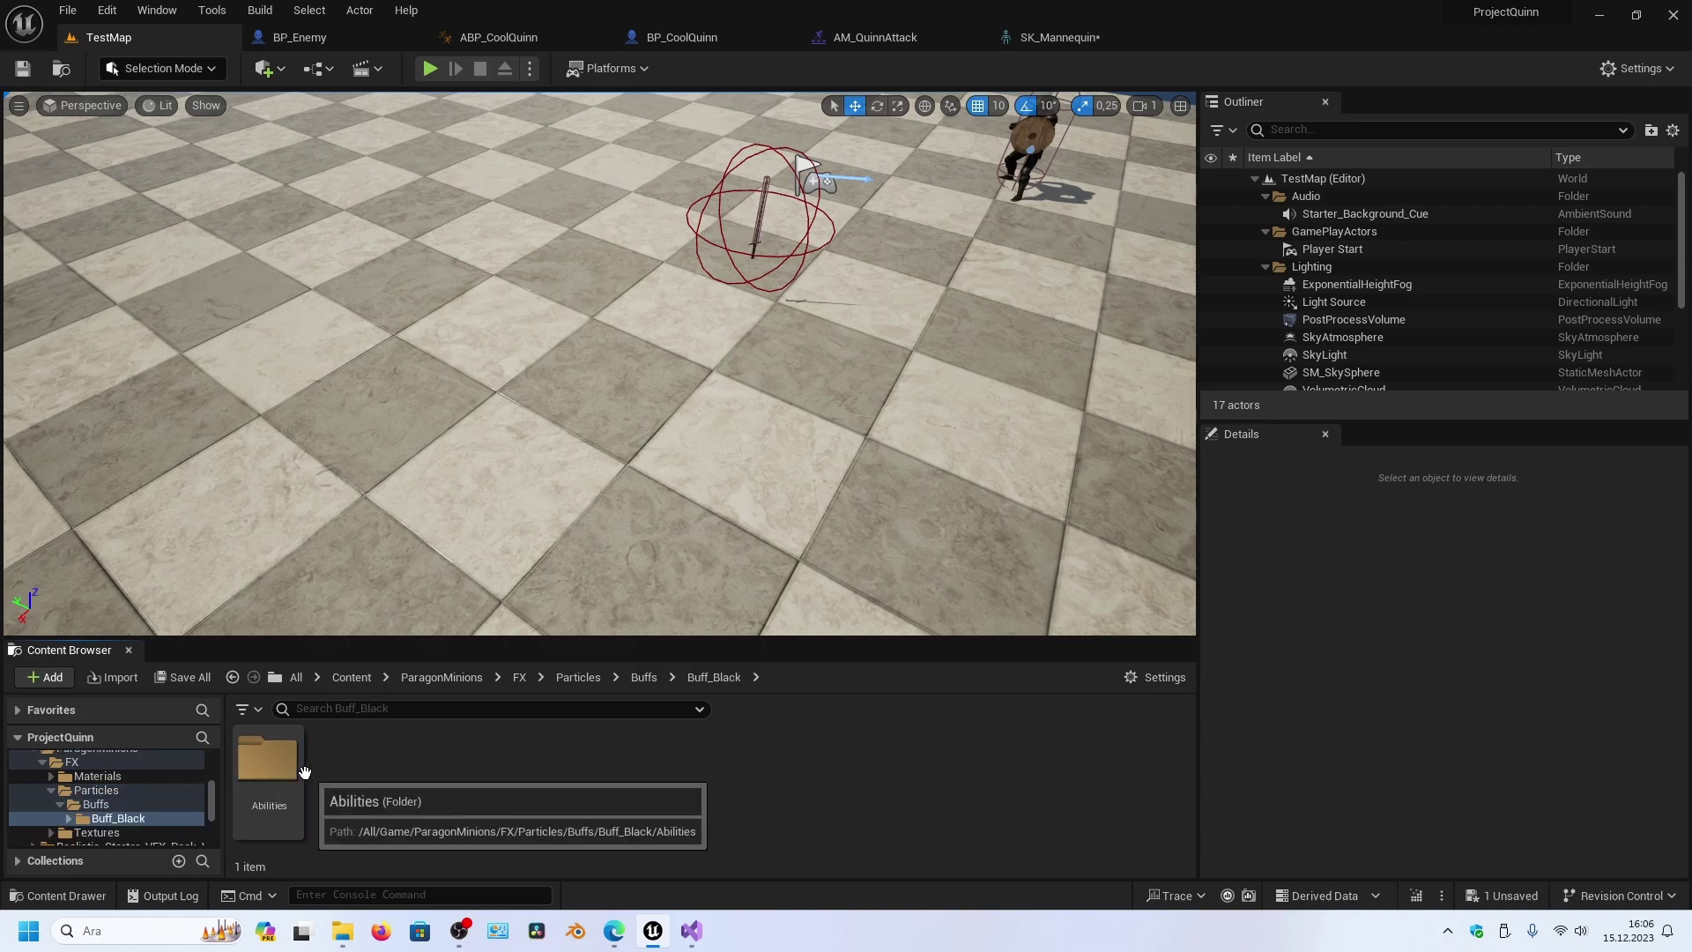
double_click(282, 773)
double_click(283, 773)
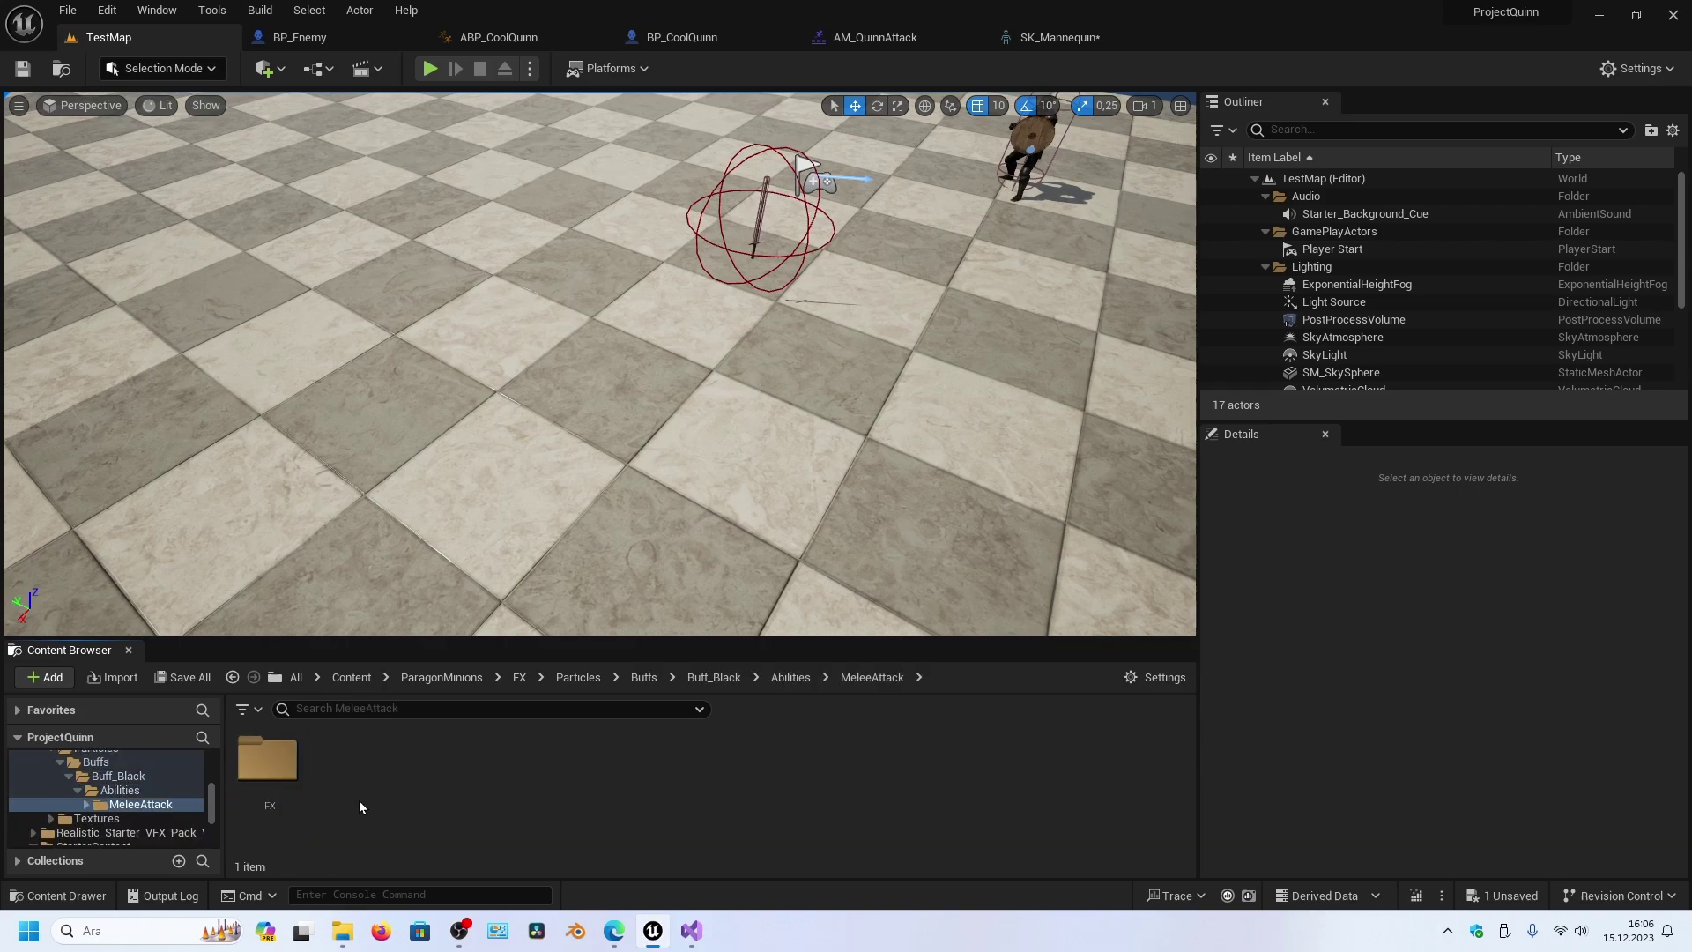
double_click(281, 765)
double_click(269, 767)
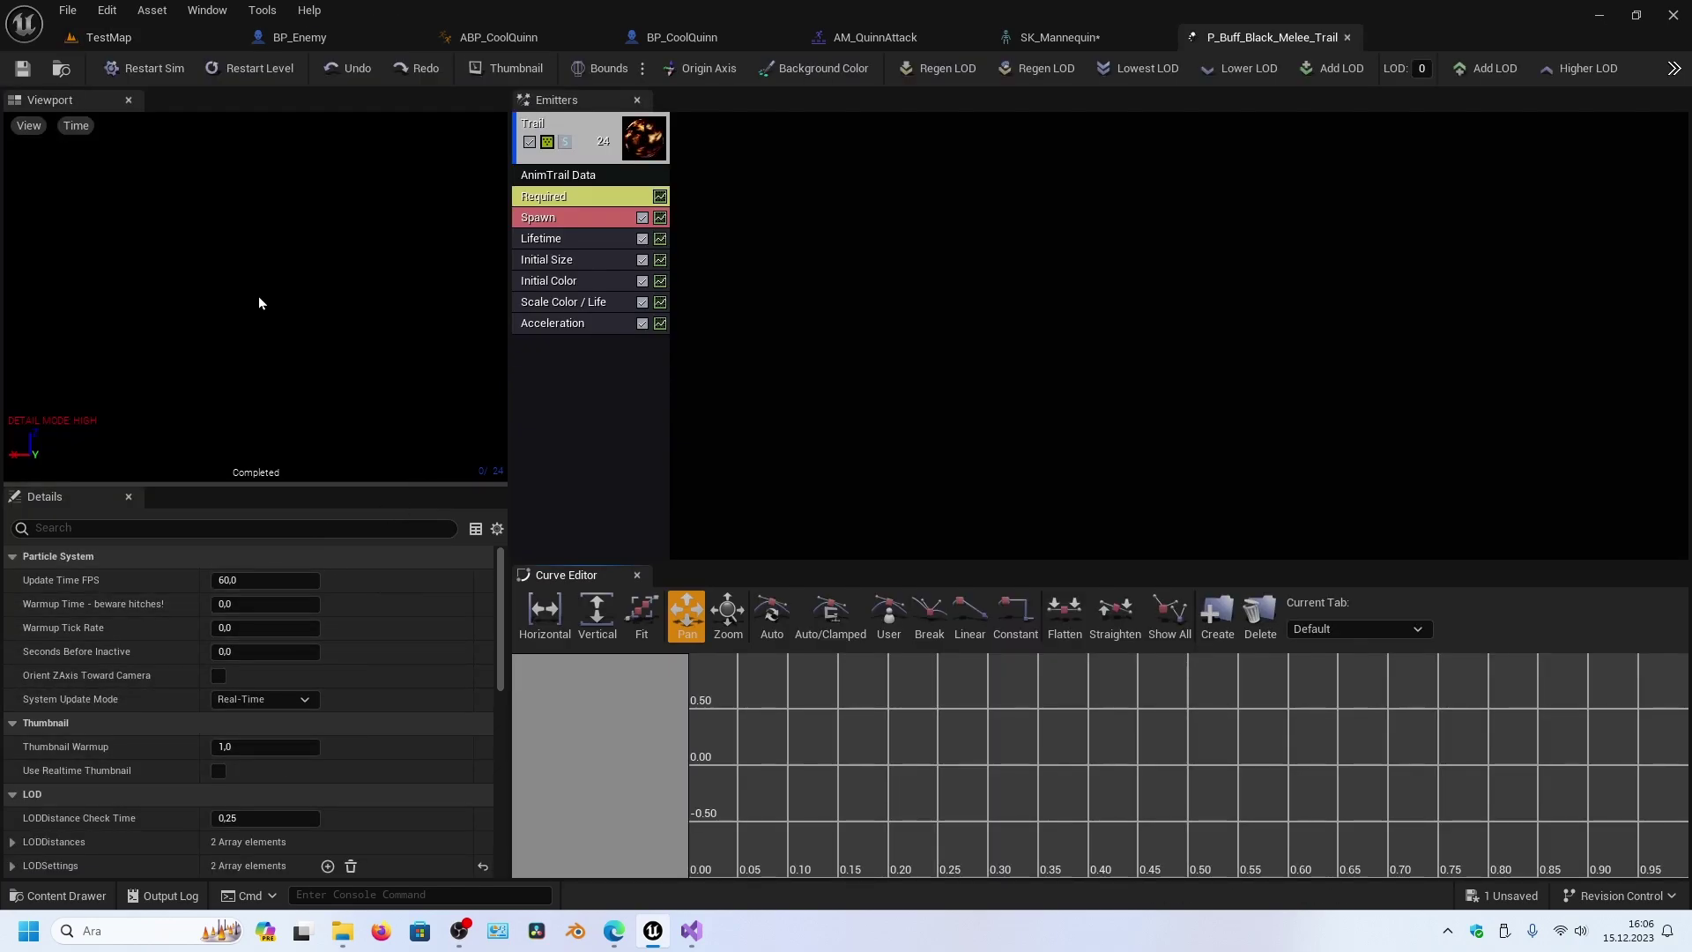
- Set the Spawn module's Burst Scale constant to 10 and play-test TestMap
click(573, 196)
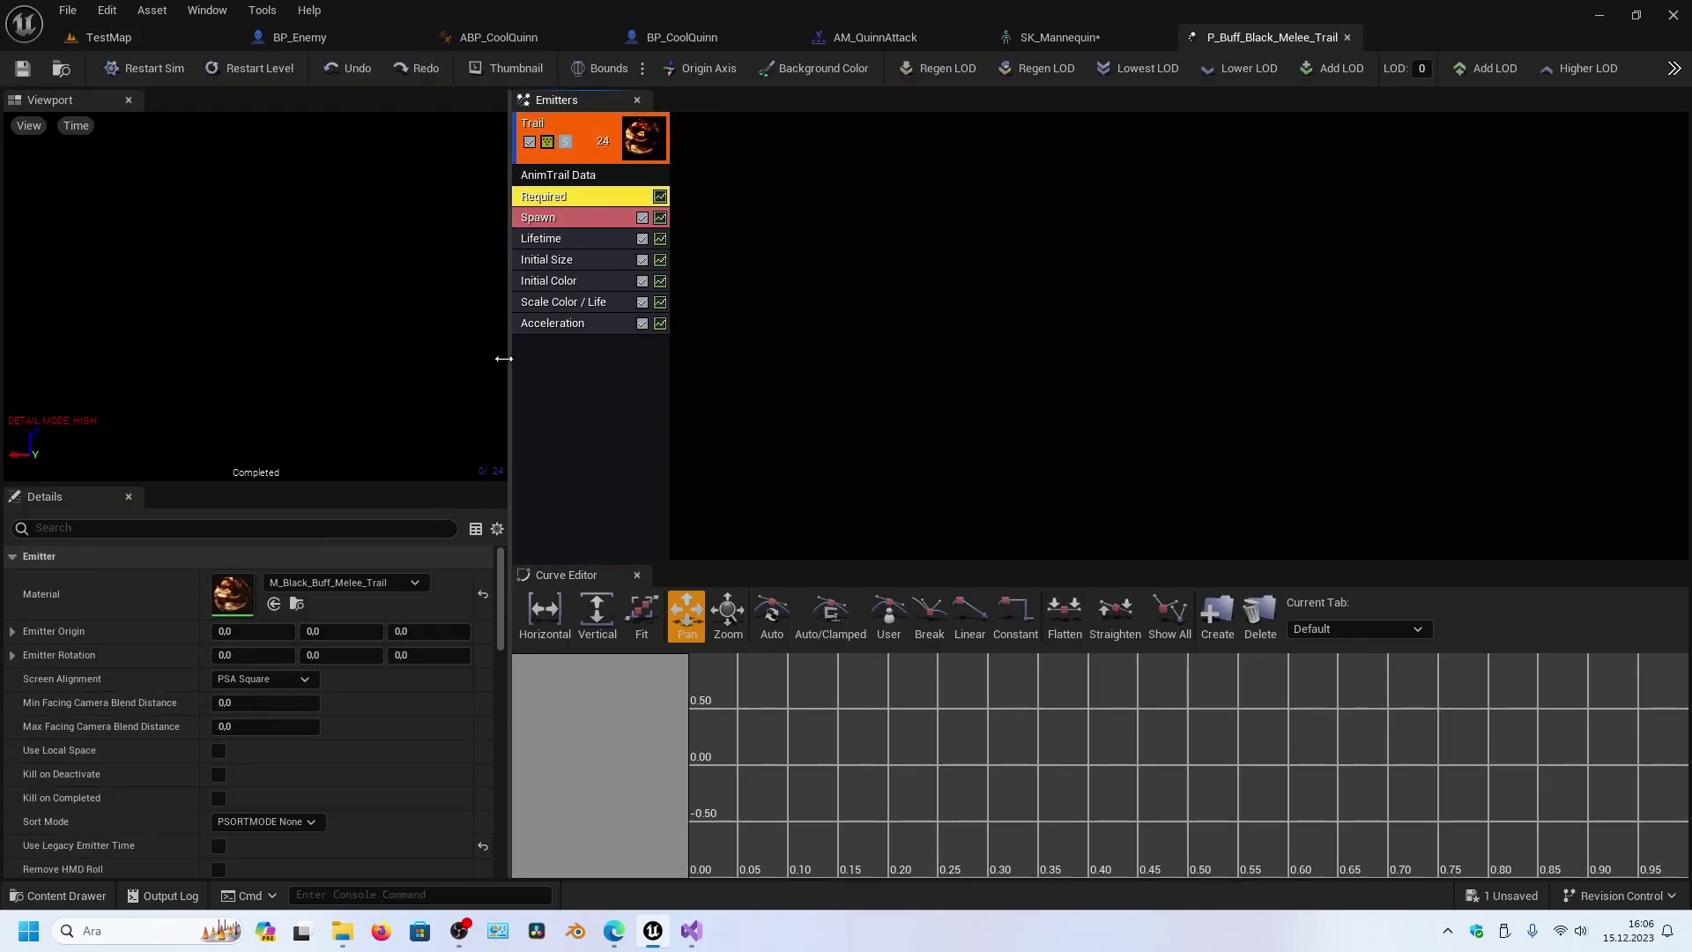
click(564, 217)
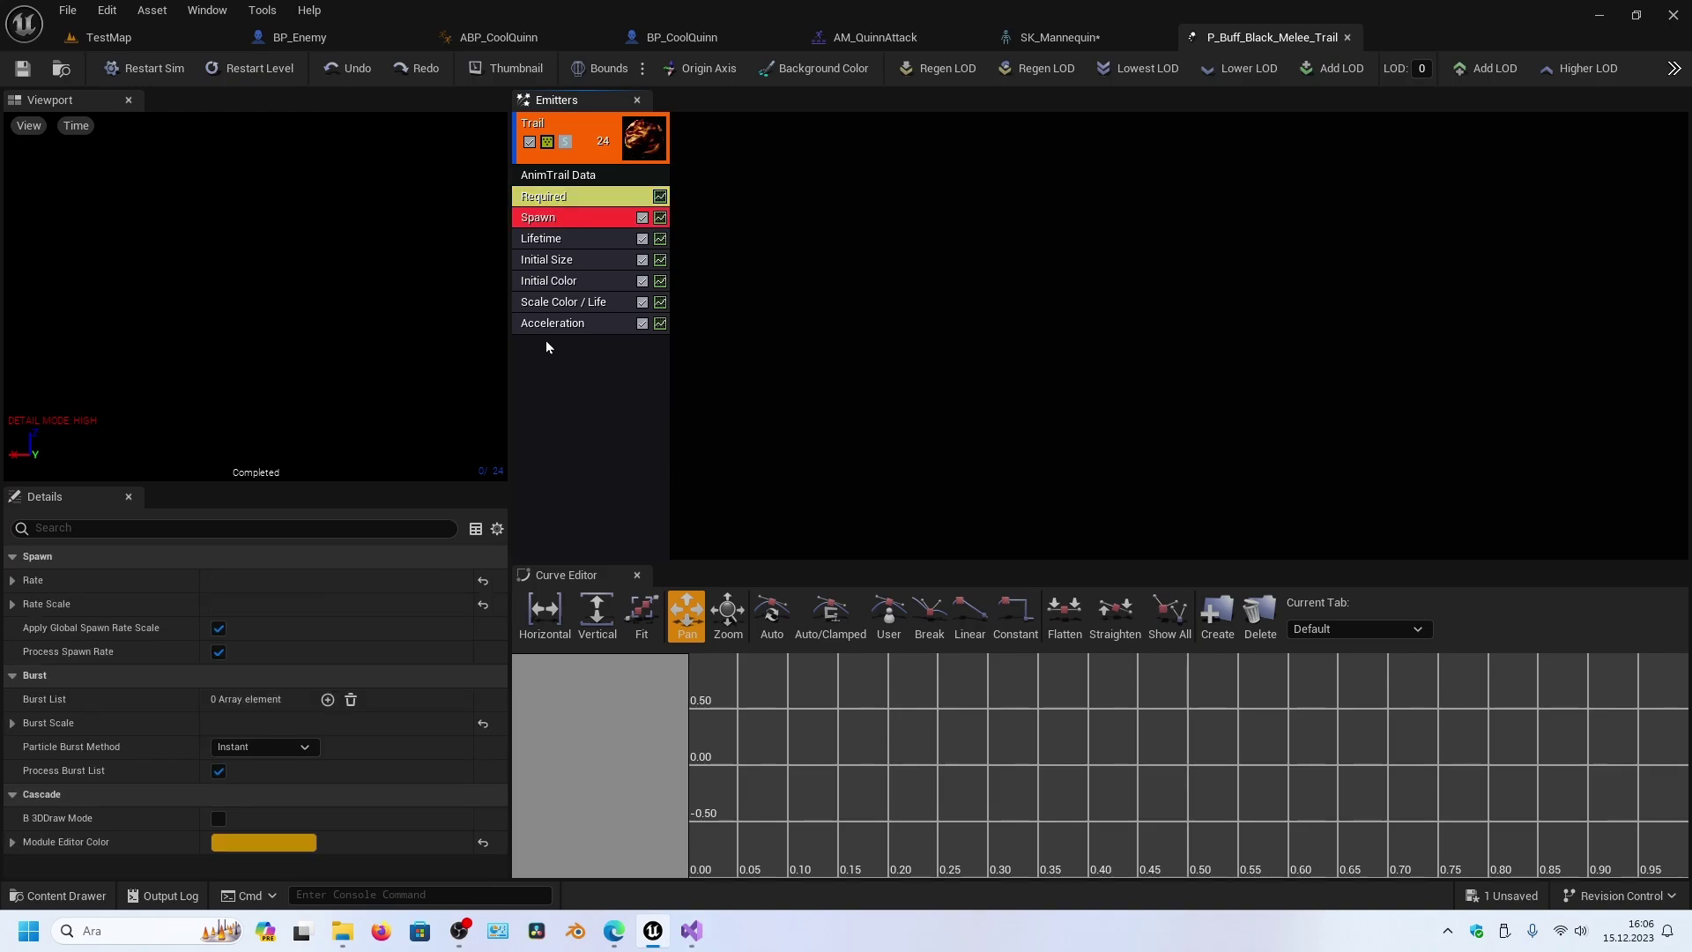
click(13, 723)
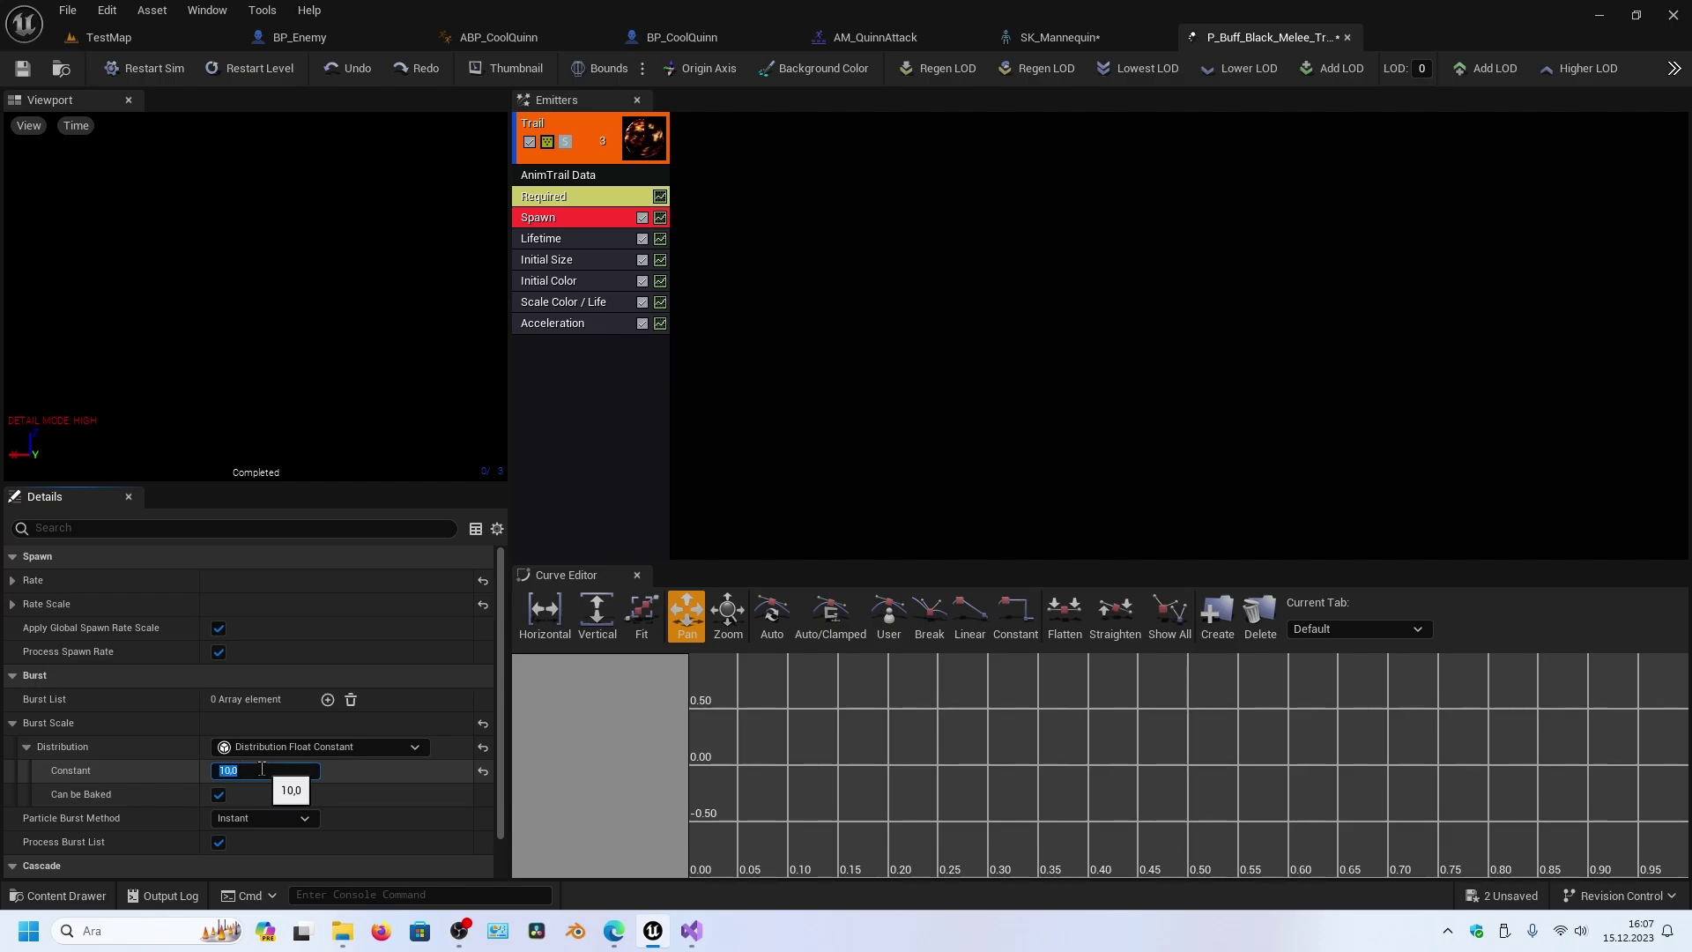
click(106, 37)
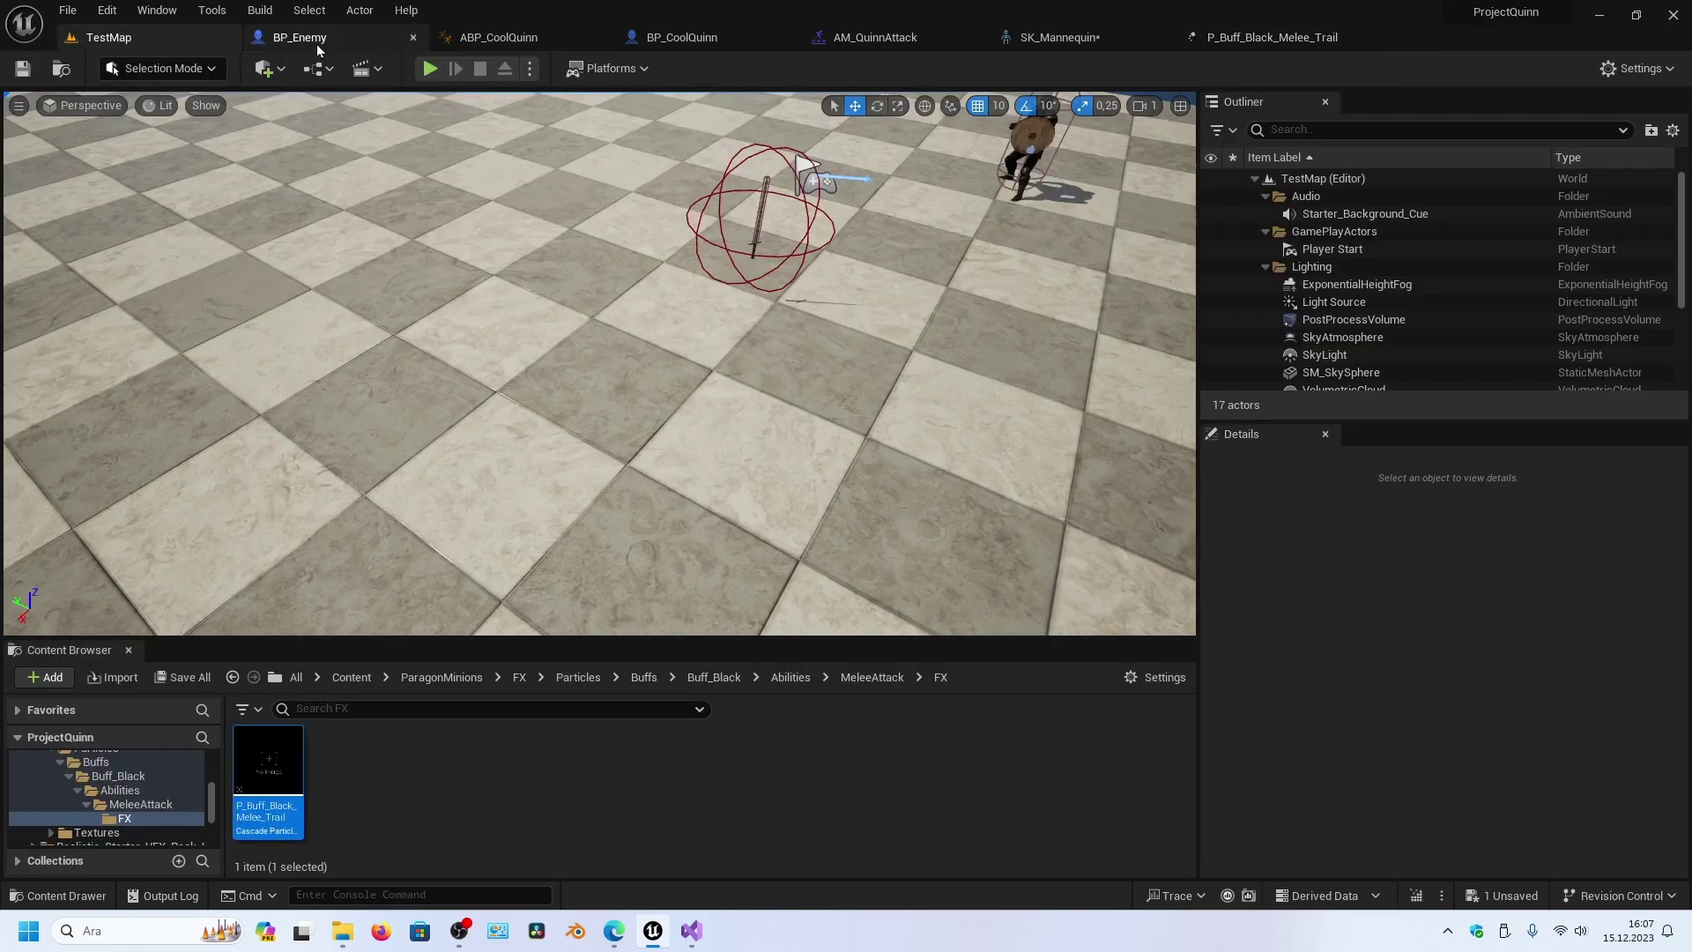
click(431, 70)
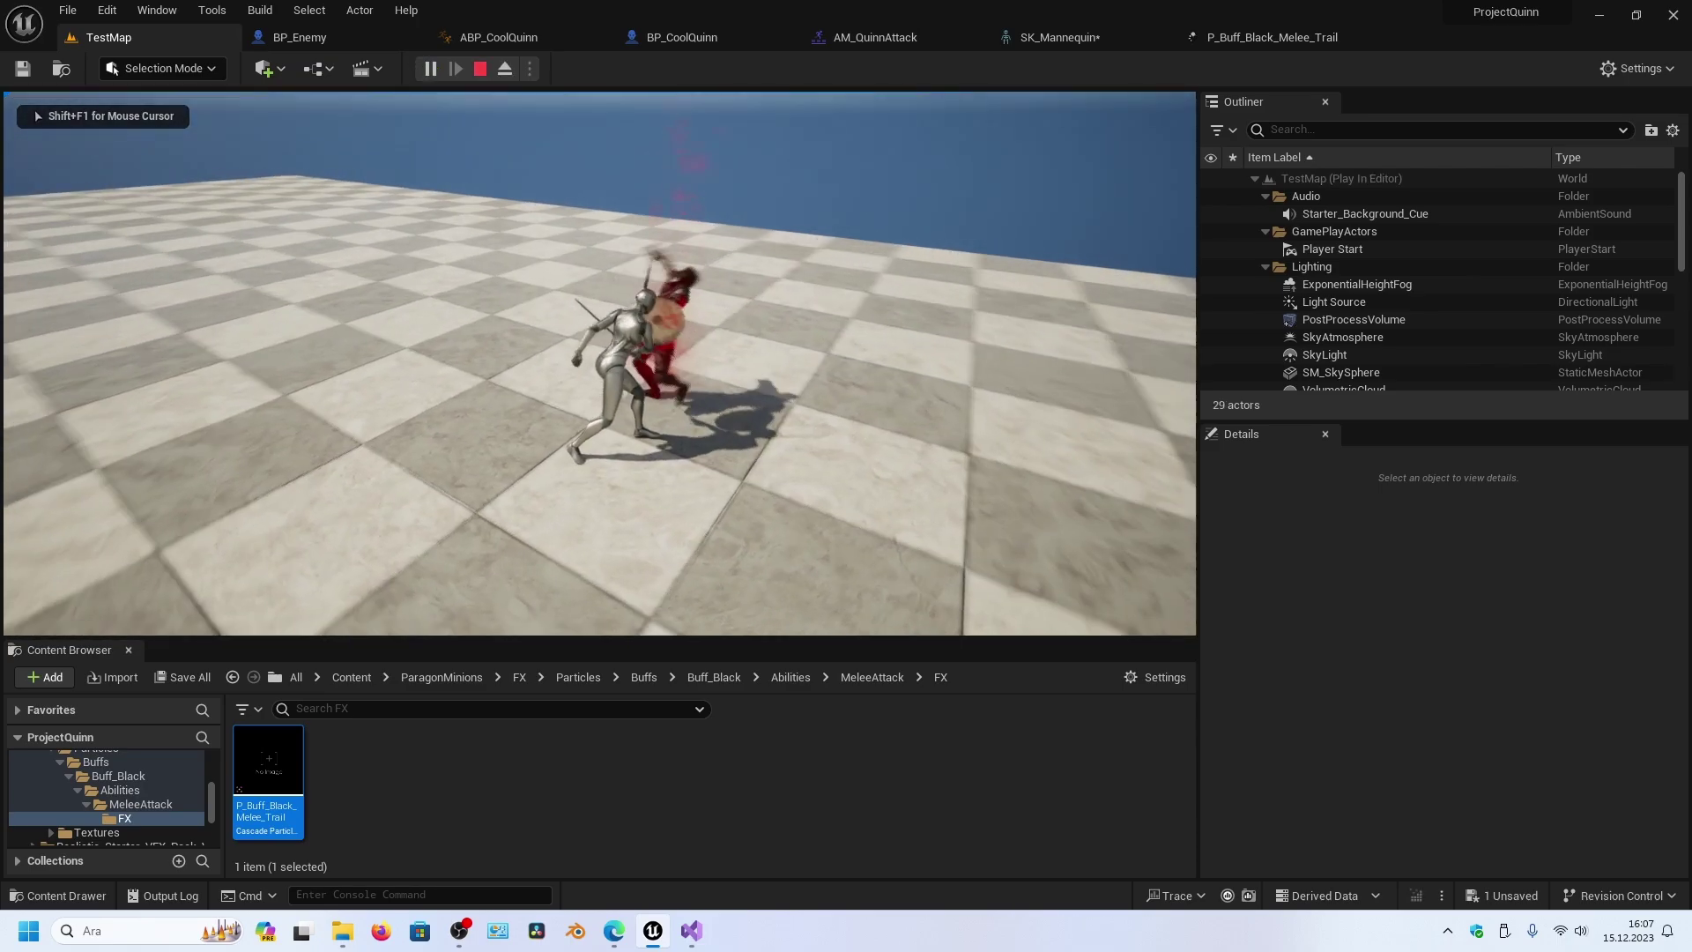
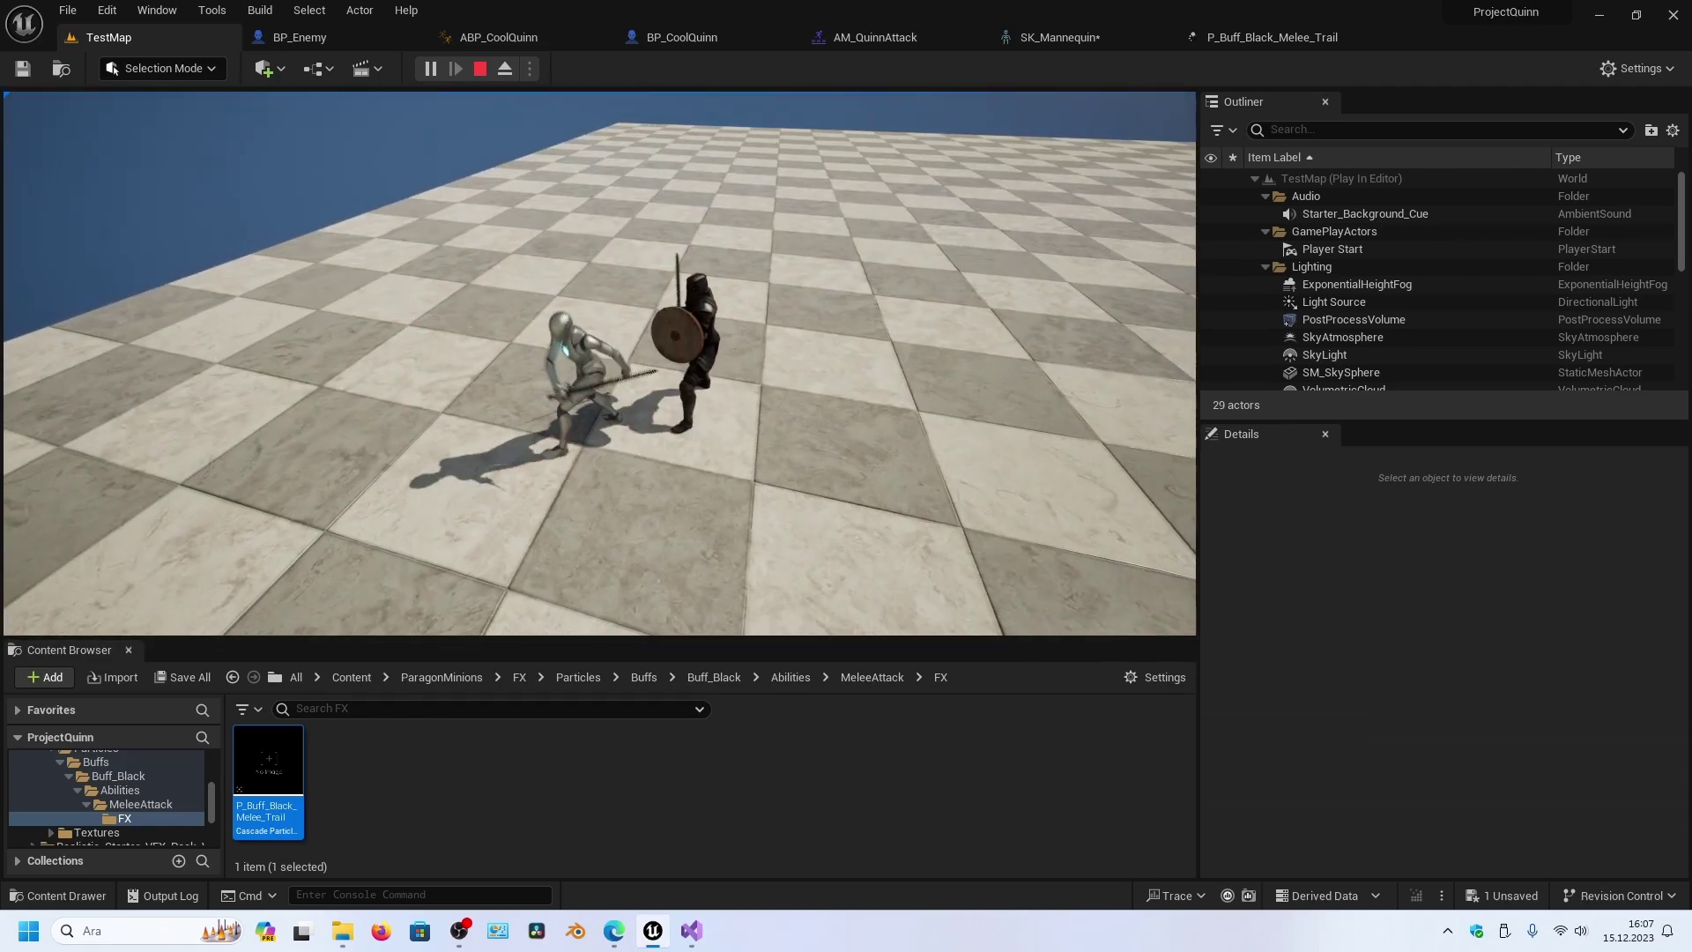
- Stop the play test, search all content for 'rm_p' and select the RM_PaladinAttack montage
key(Escape)
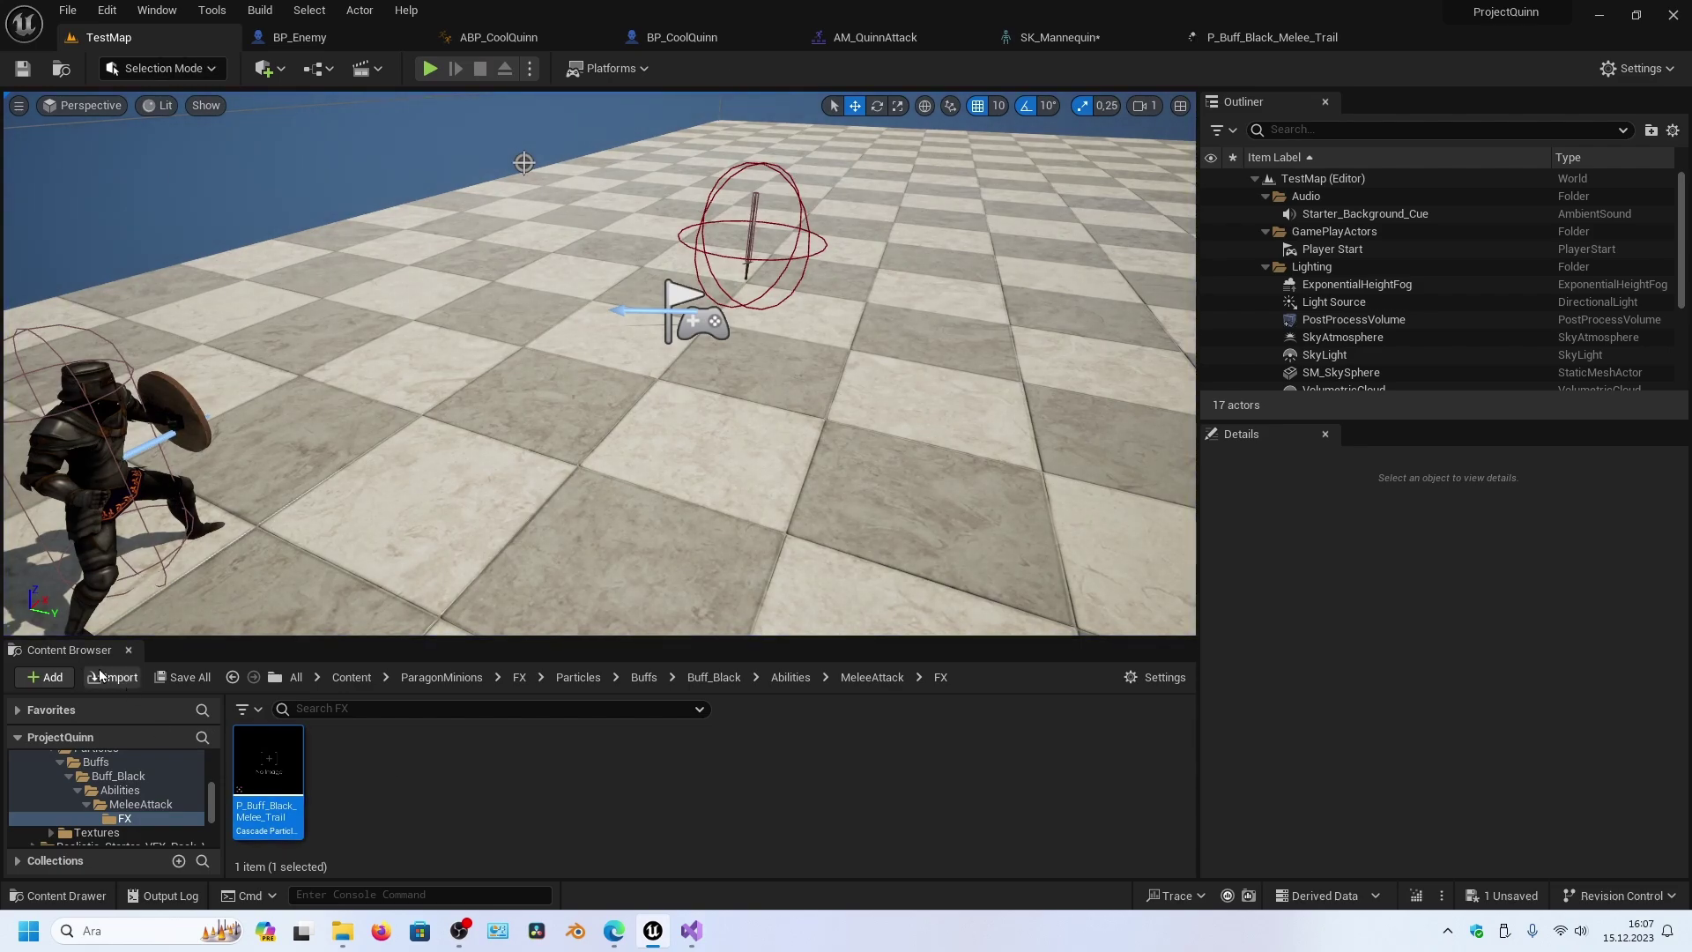
click(296, 677)
click(326, 709)
text(r)
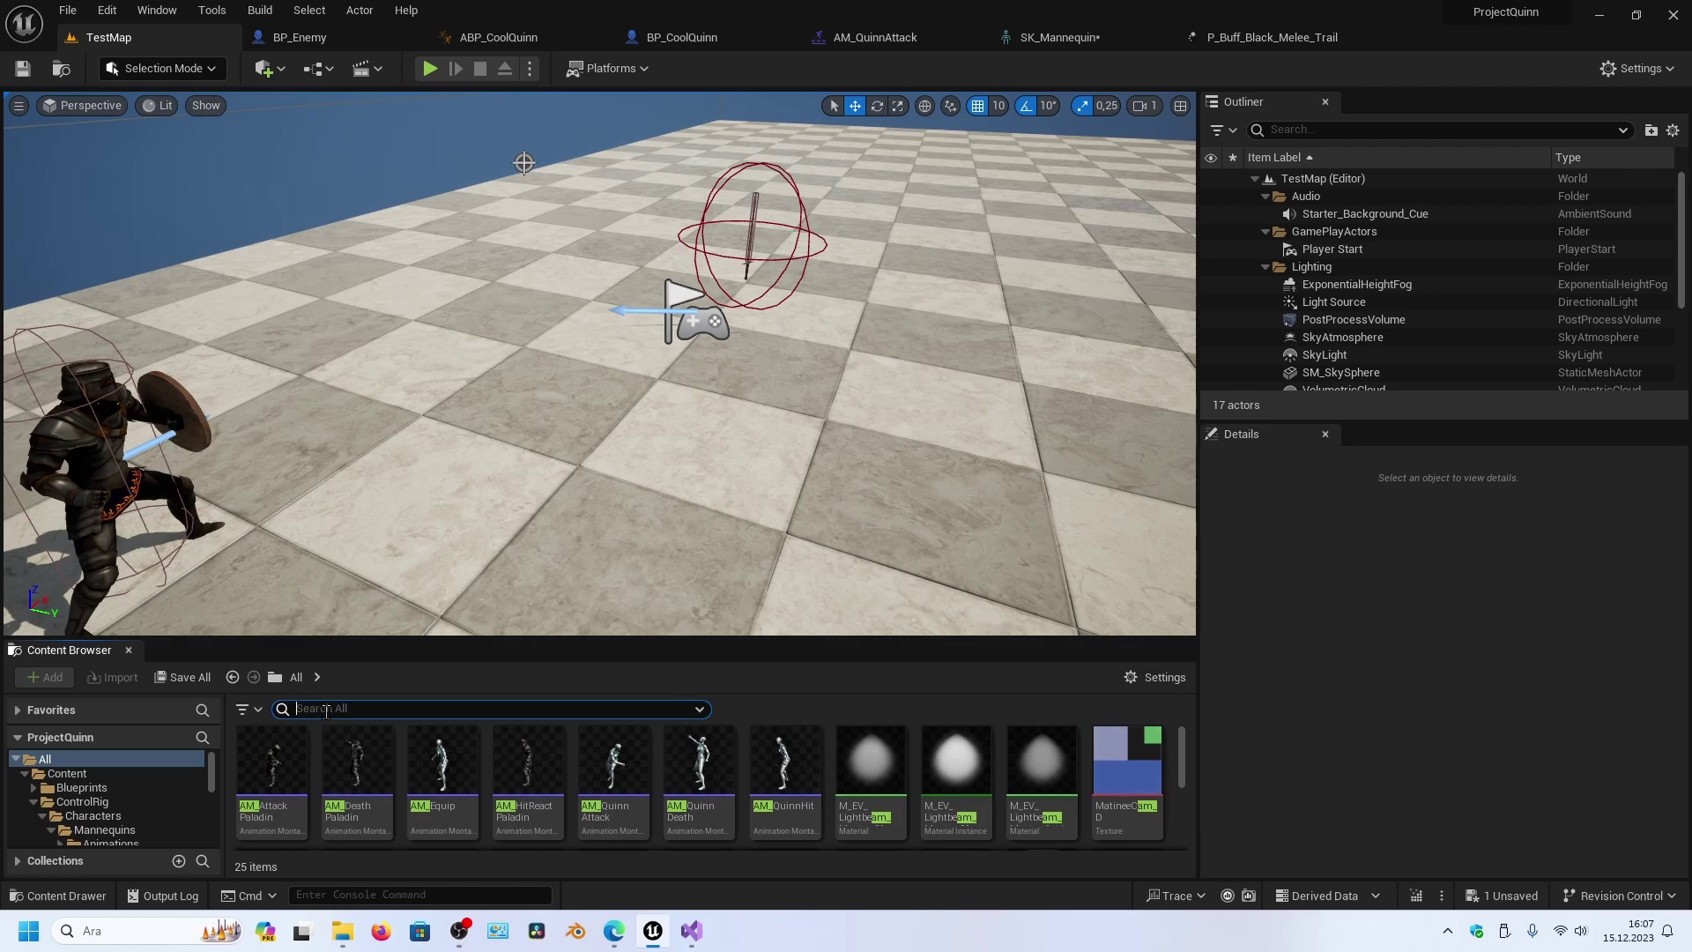
text(n)
key(BackSpace)
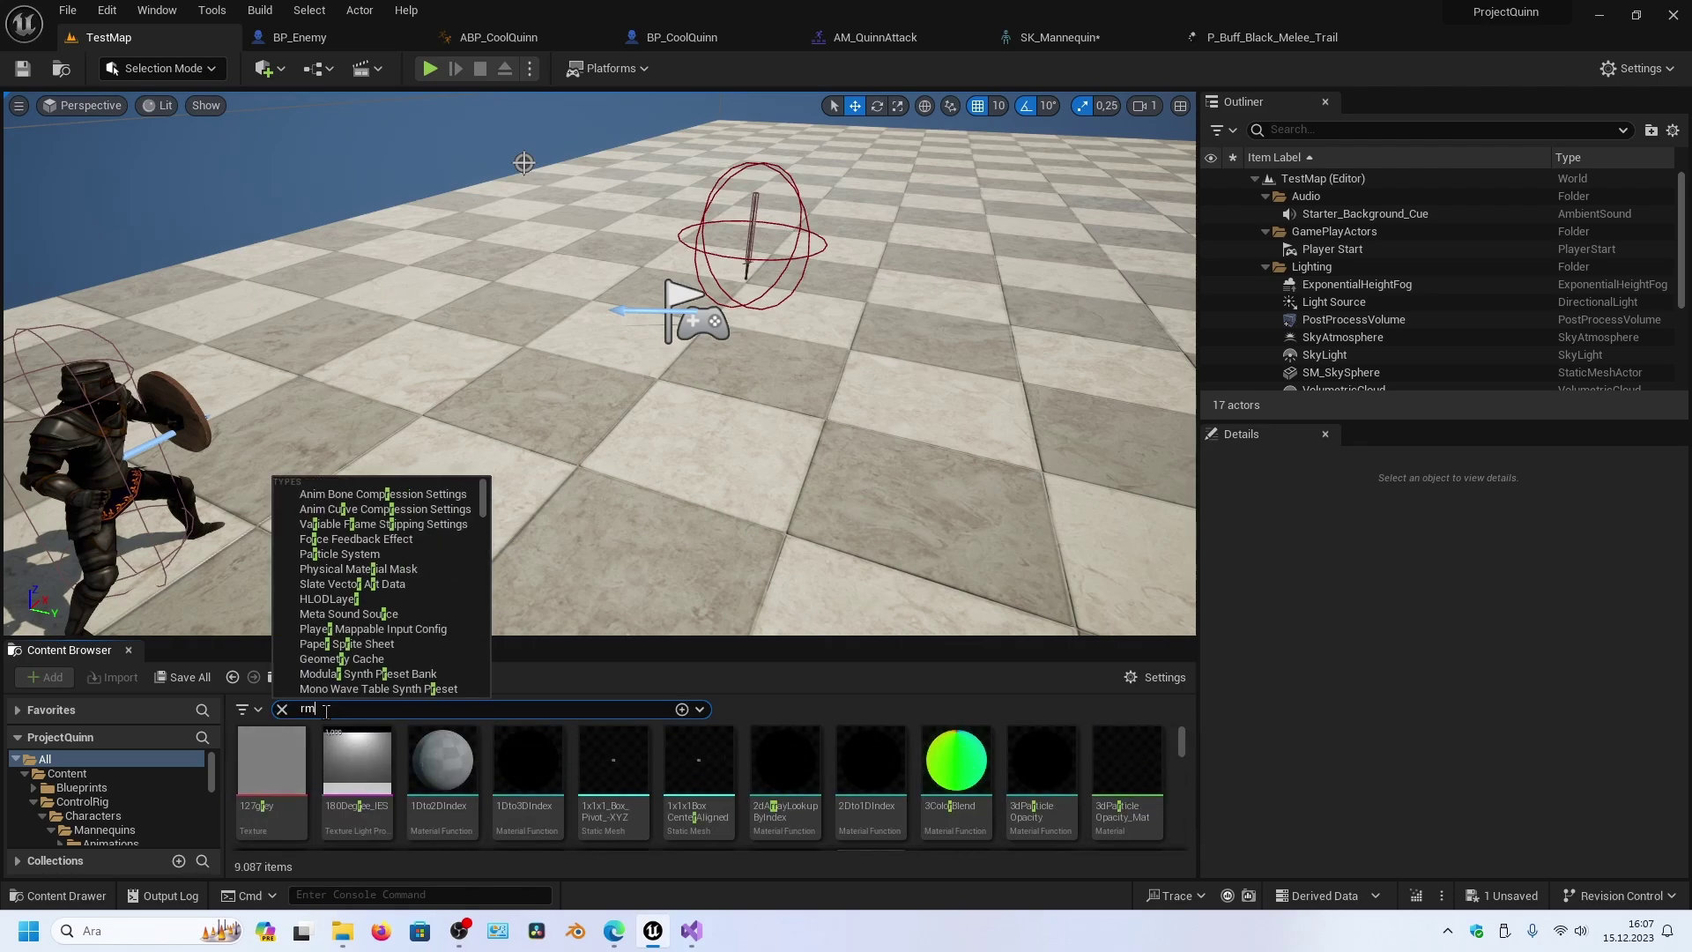
text(_p)
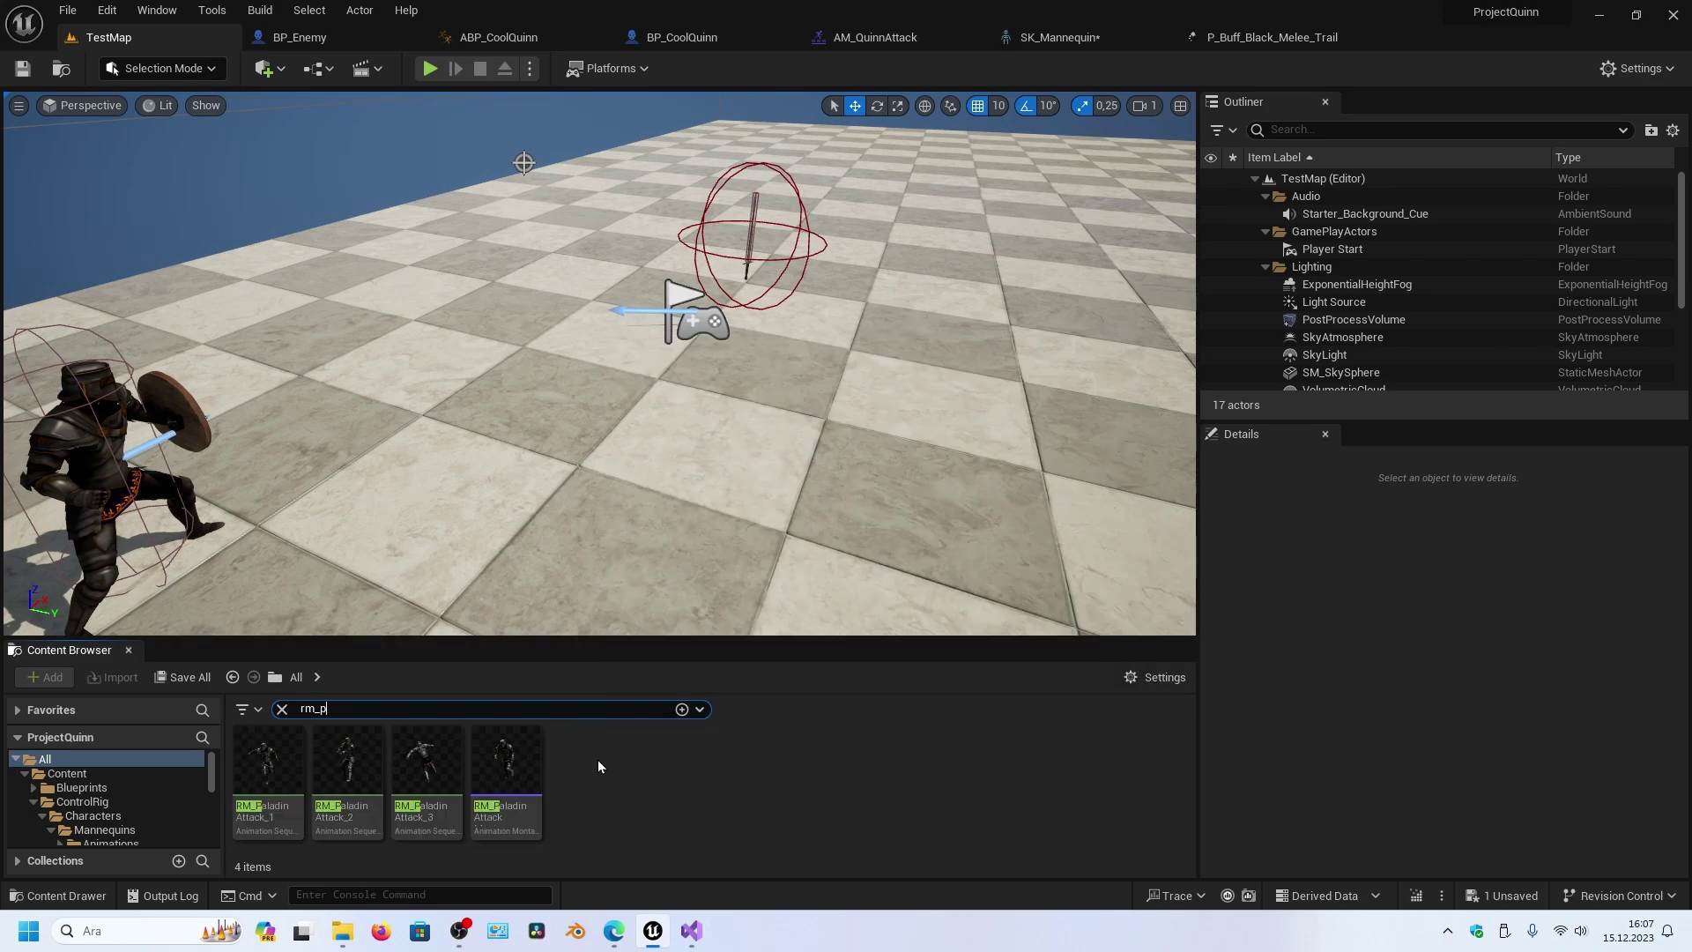
click(505, 776)
- Open RM_PaladinAttackMontage, pause its preview and add notify track 7
double_click(505, 775)
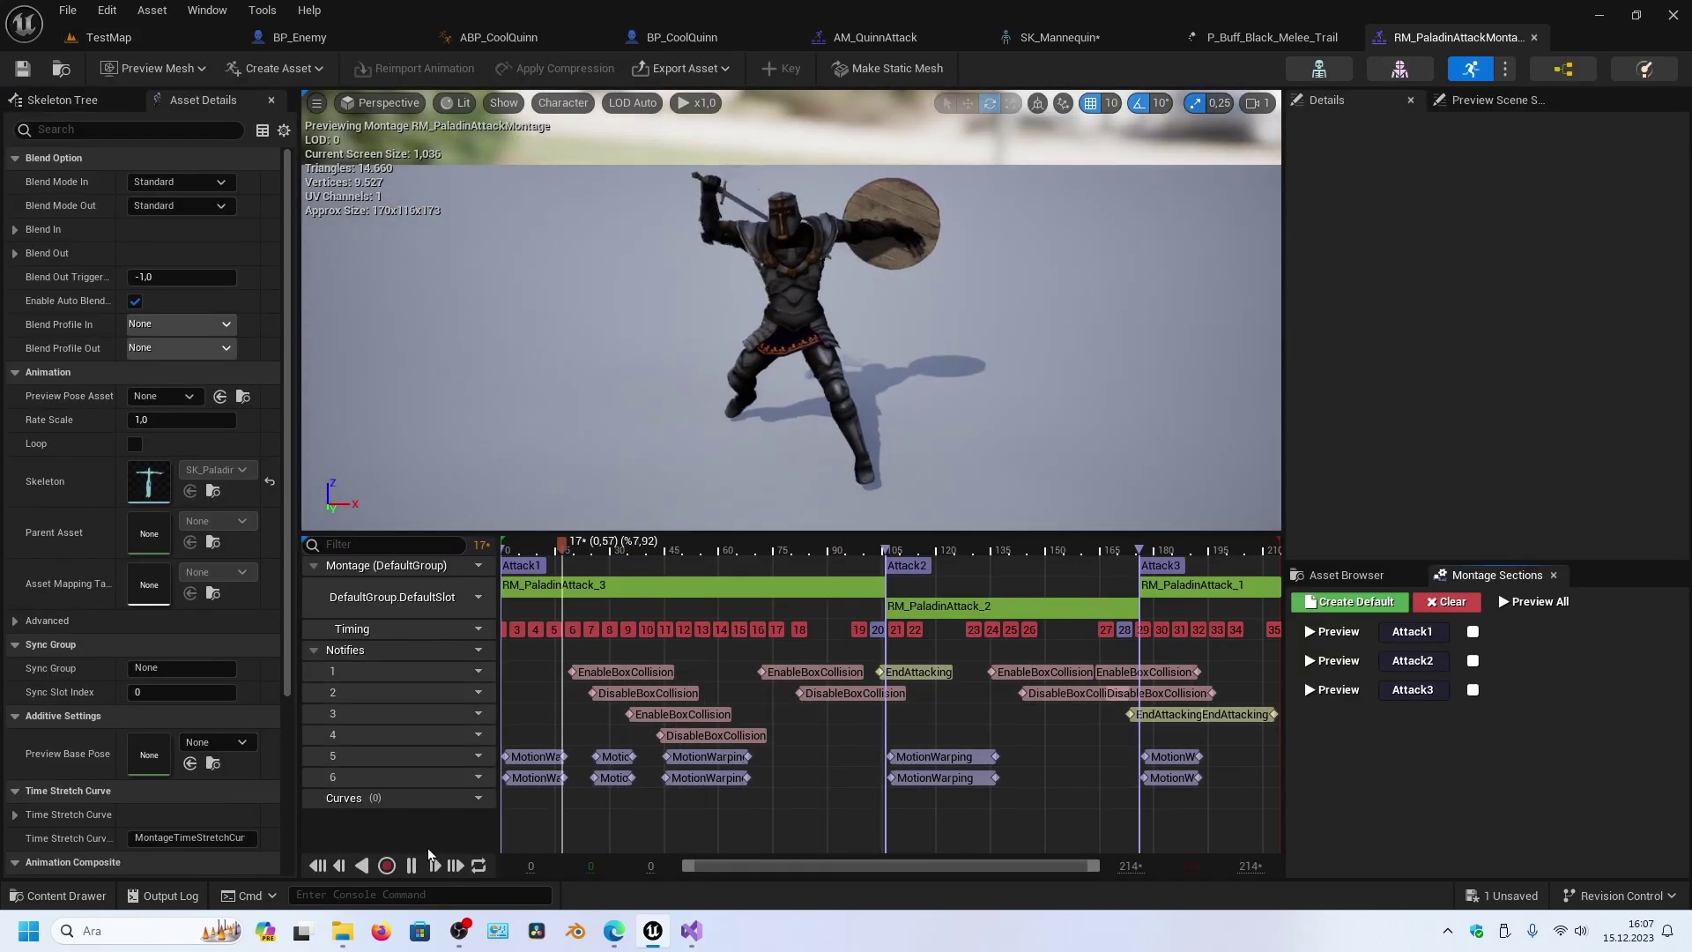
click(411, 866)
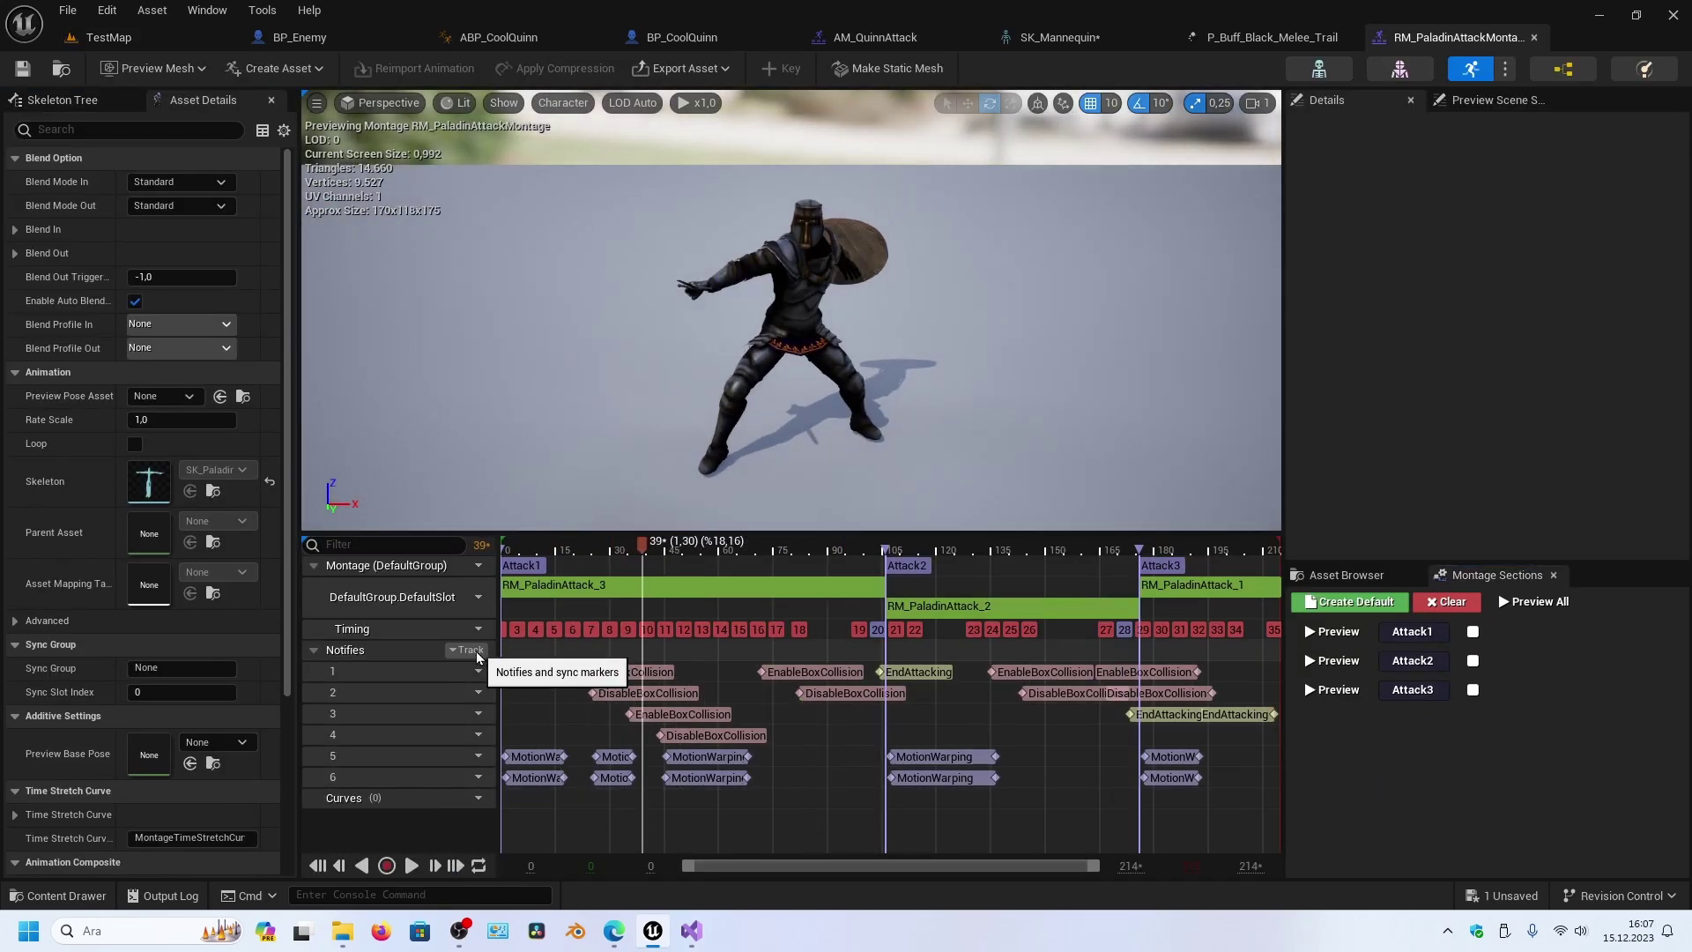
click(470, 650)
click(493, 693)
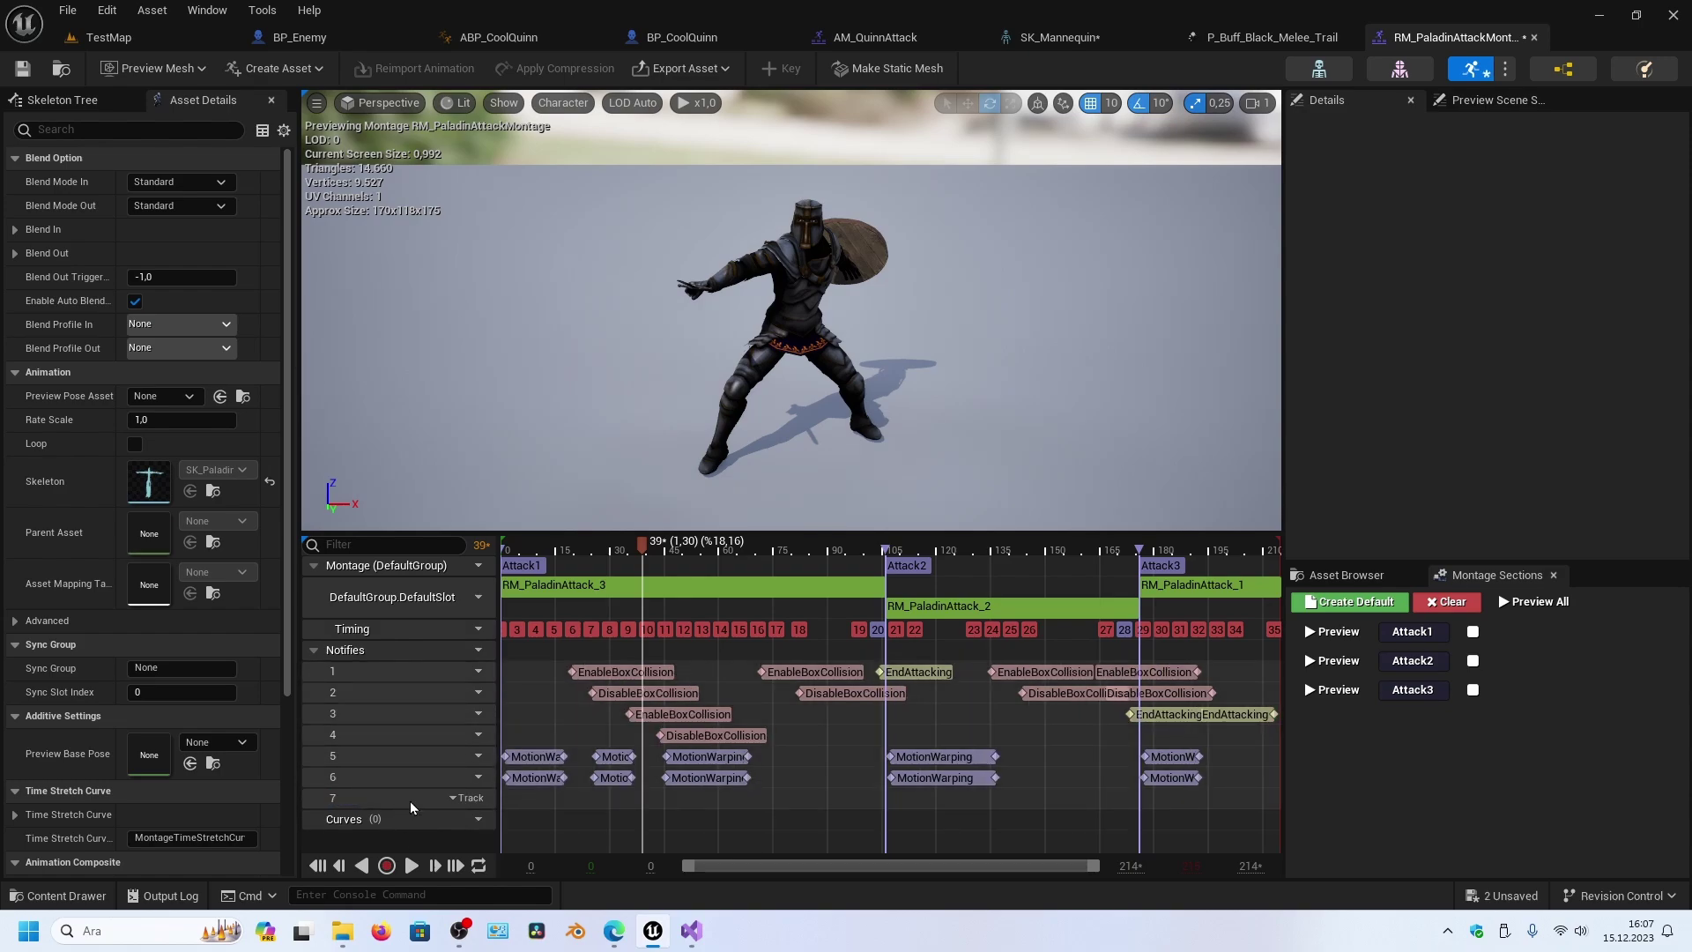
- Collapse the side panels to widen the timeline and scrub the preview to early Attack1
drag(644, 544, 545, 544)
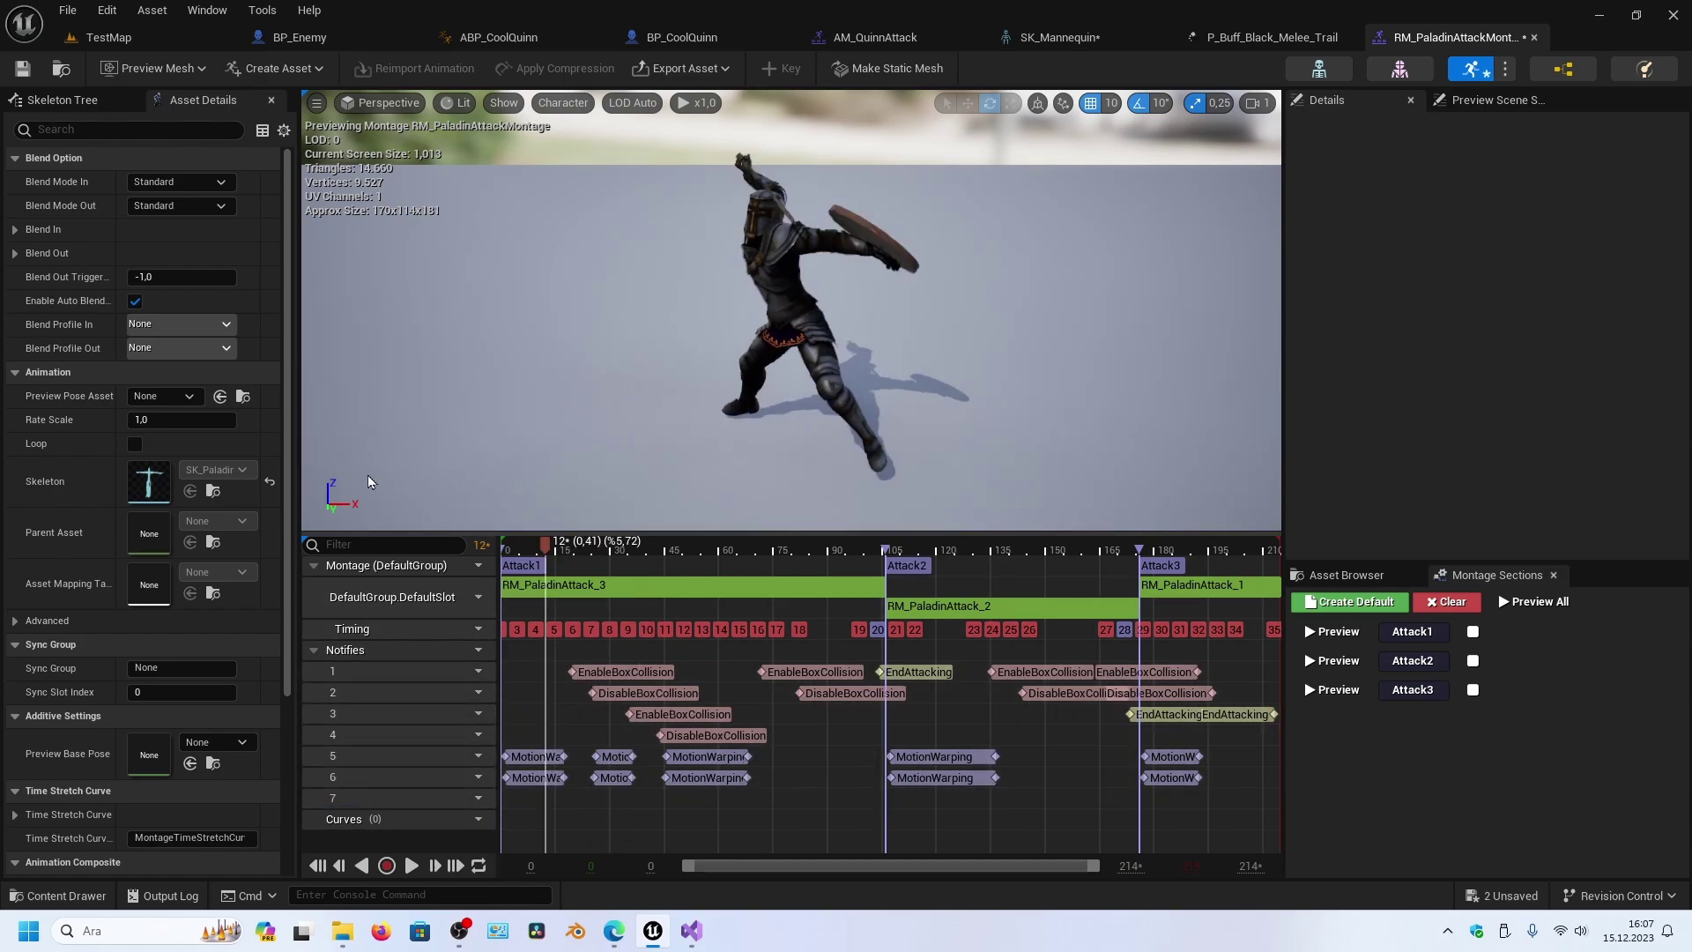
drag(295, 432, 39, 434)
drag(1284, 451, 1668, 451)
drag(368, 635, 226, 635)
mouse_move(310, 541)
mouse_down()
mouse_move(283, 537)
mouse_move(345, 577)
mouse_up()
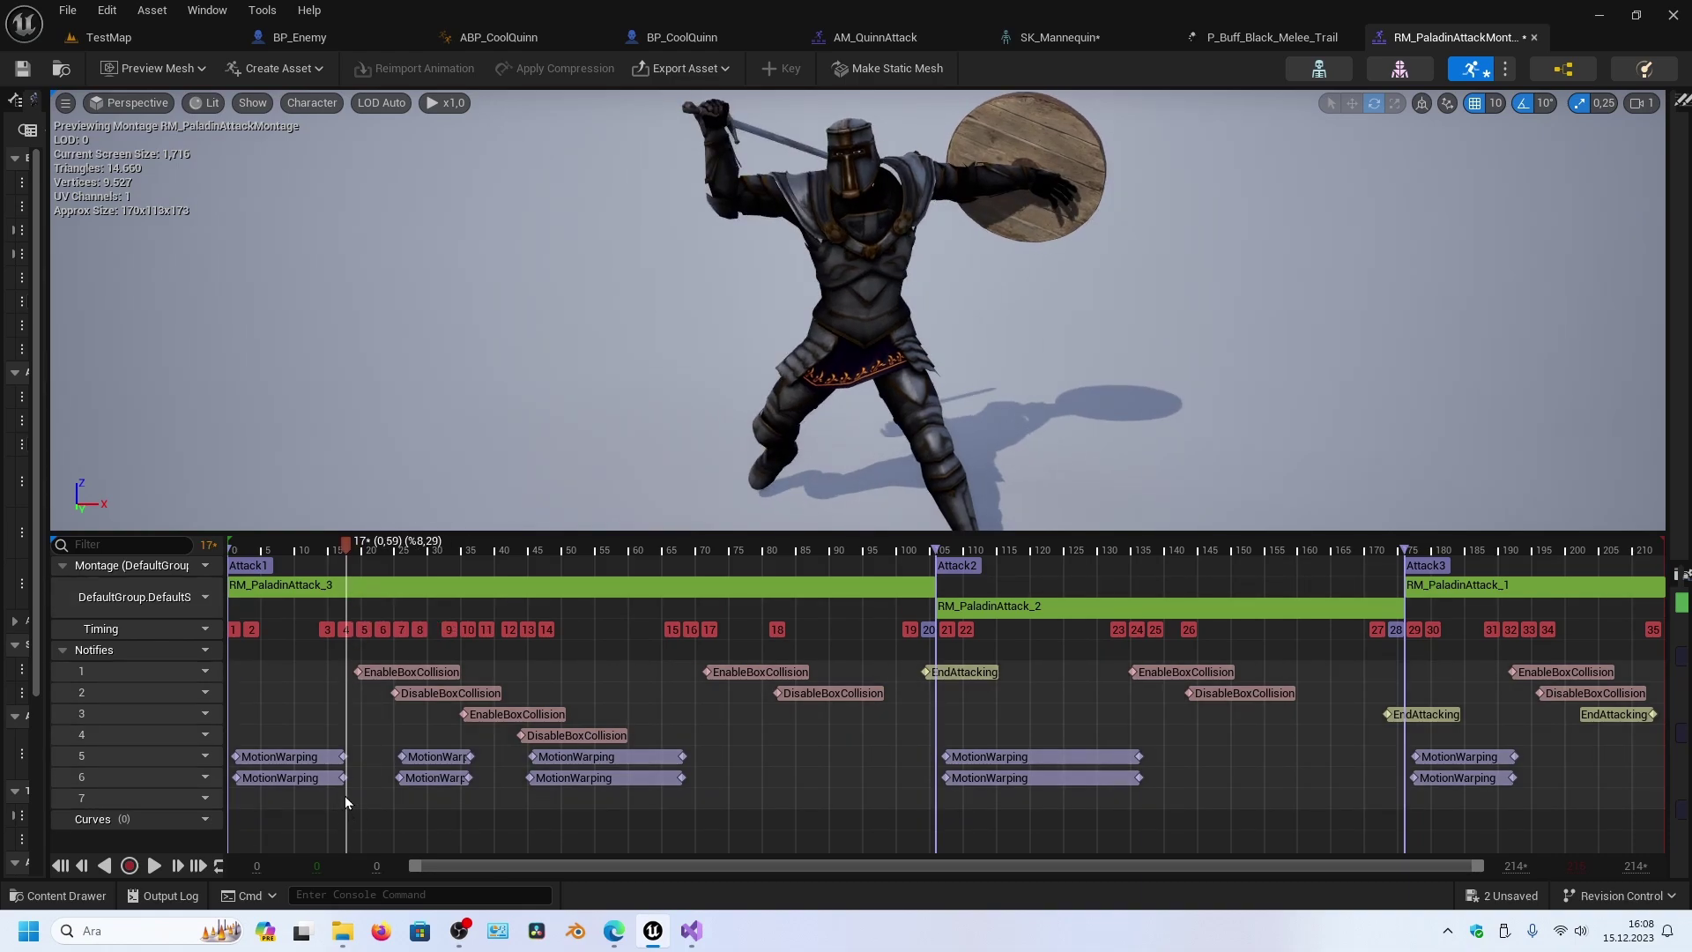
- Add a Trail notify state on track 7 and size it to the early Attack1 swing
right_click(345, 796)
mouse_move(416, 700)
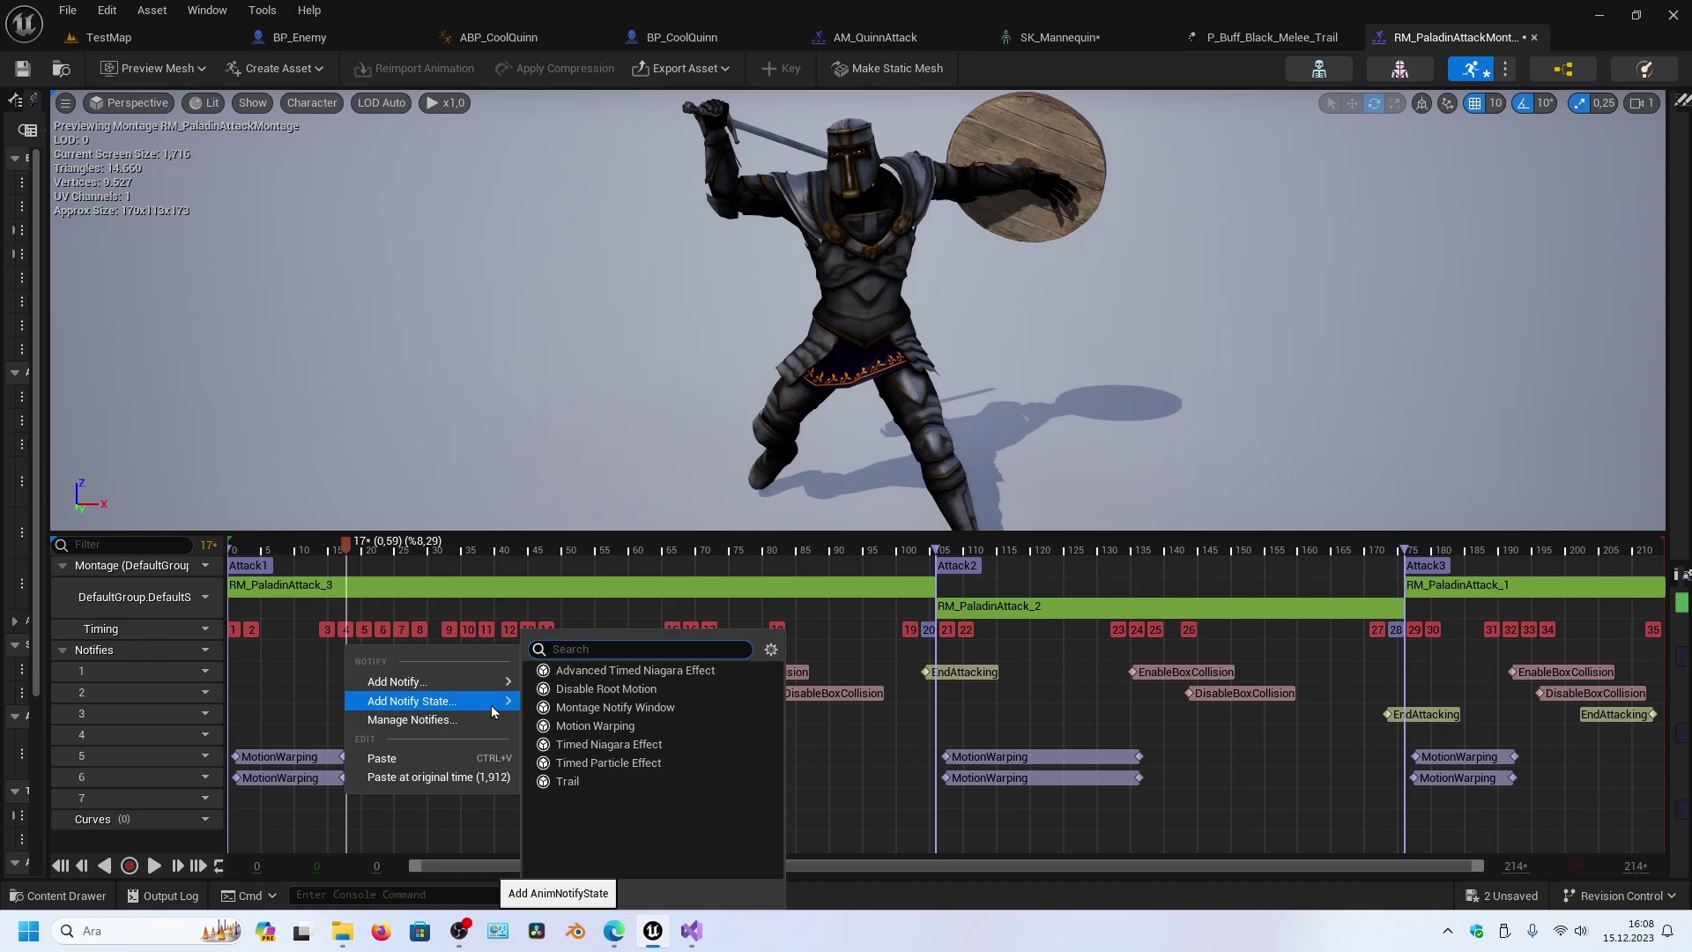
click(584, 784)
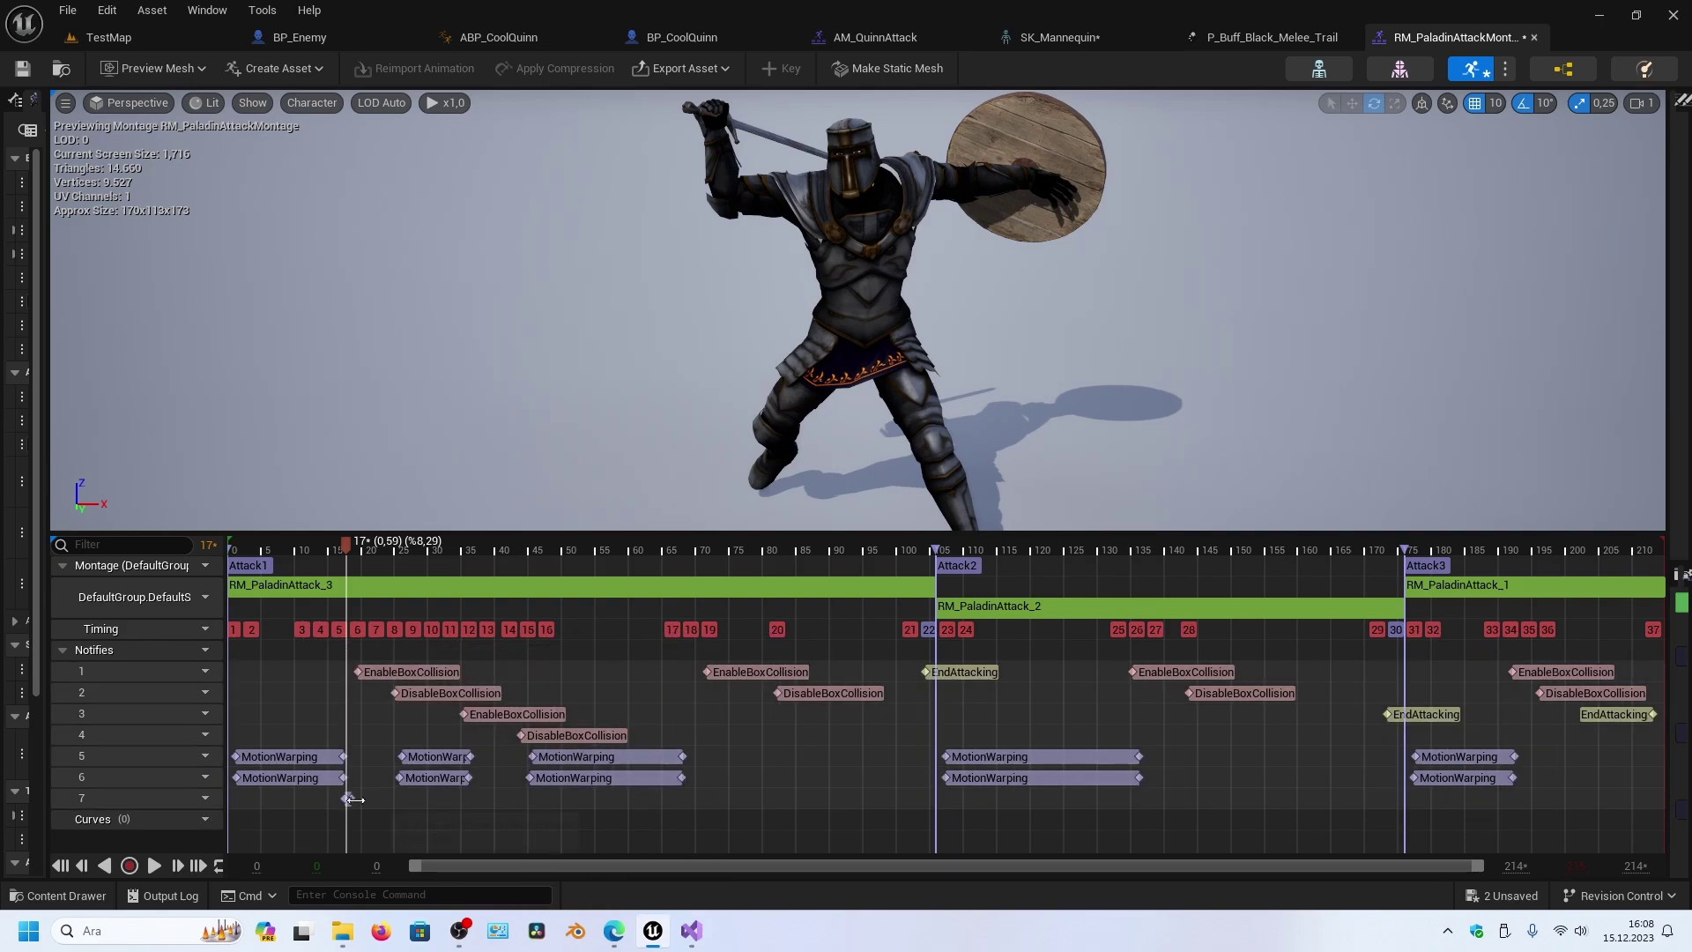
drag(353, 800, 424, 800)
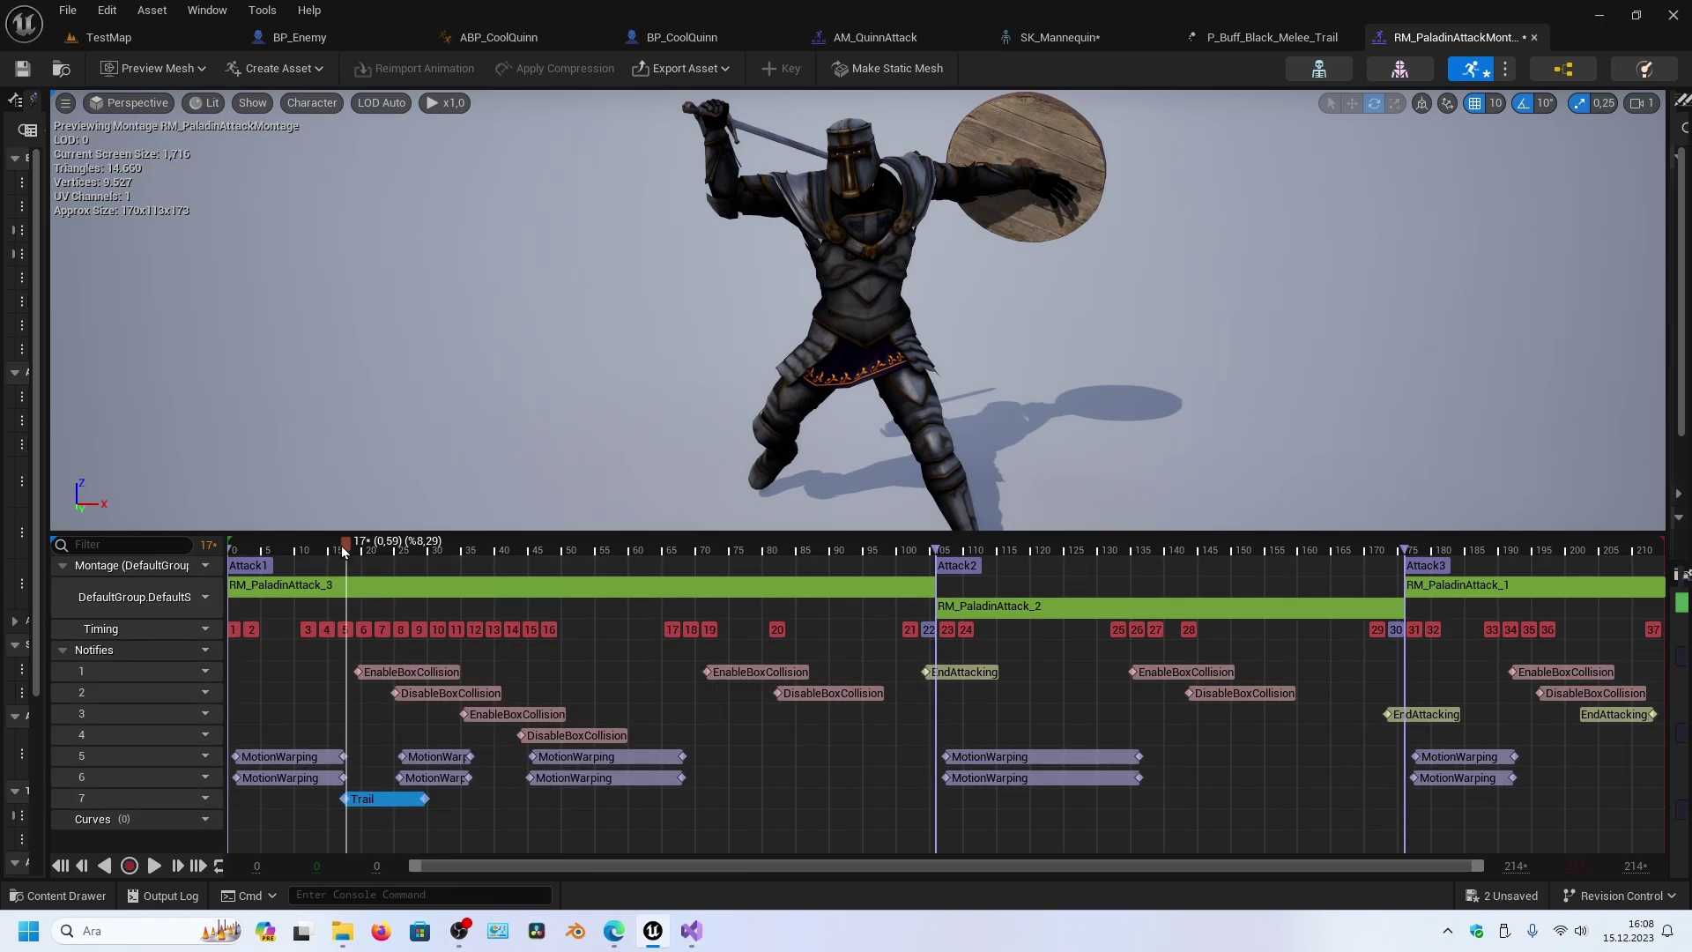
drag(342, 547, 403, 560)
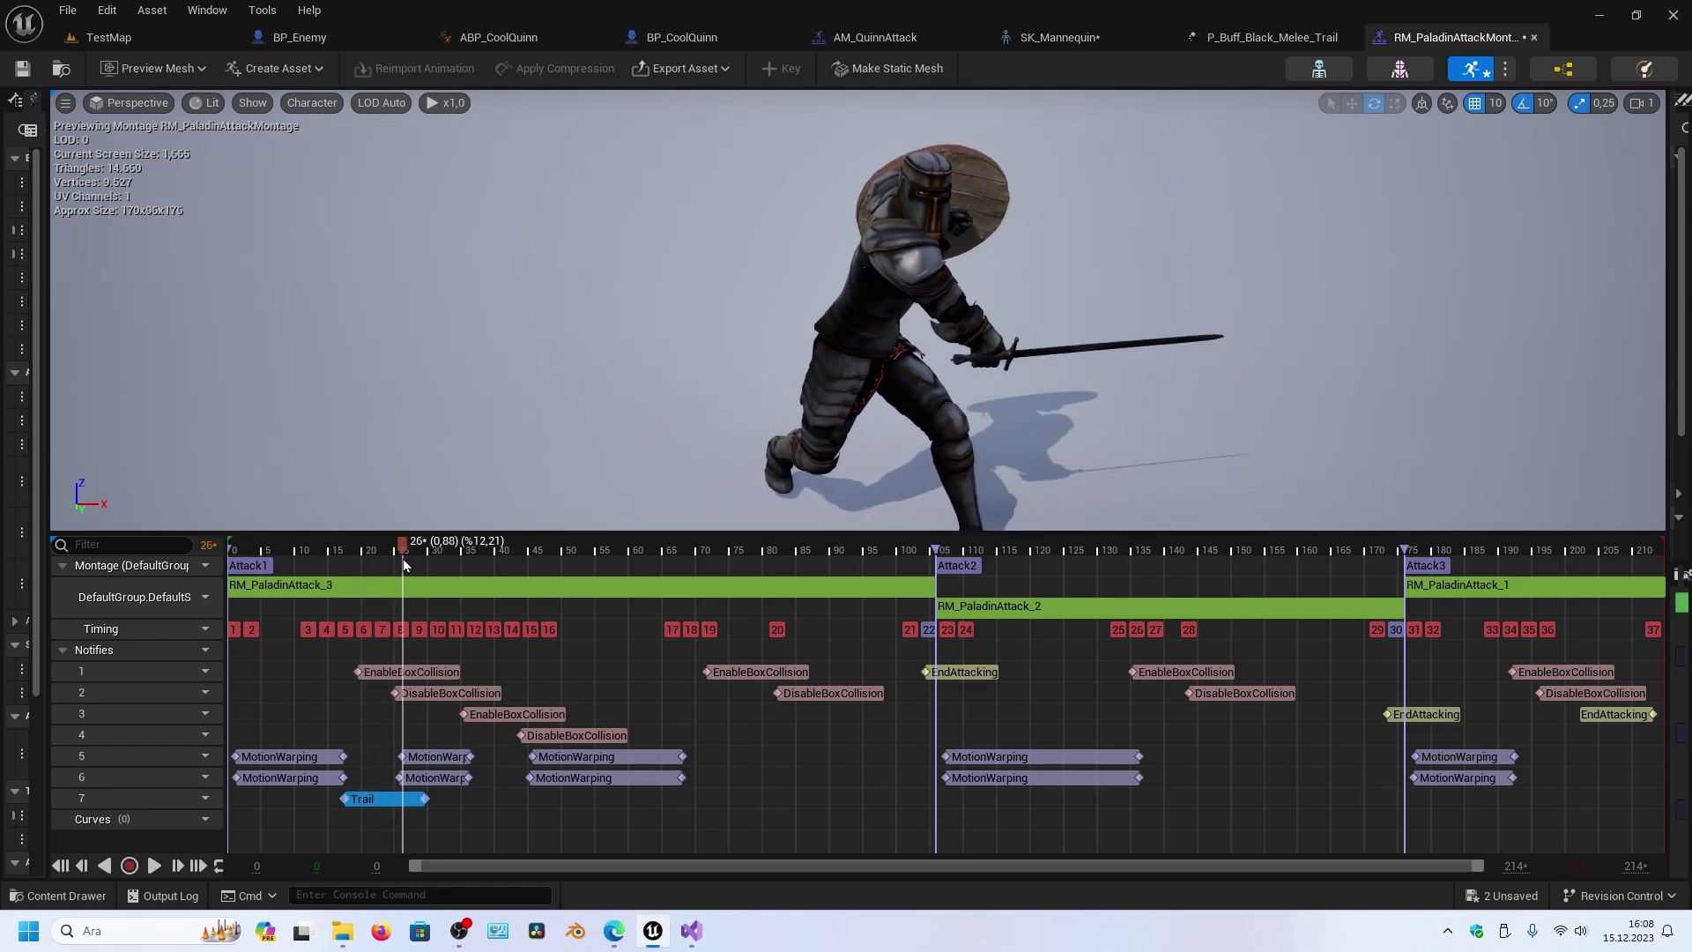
drag(424, 800, 404, 799)
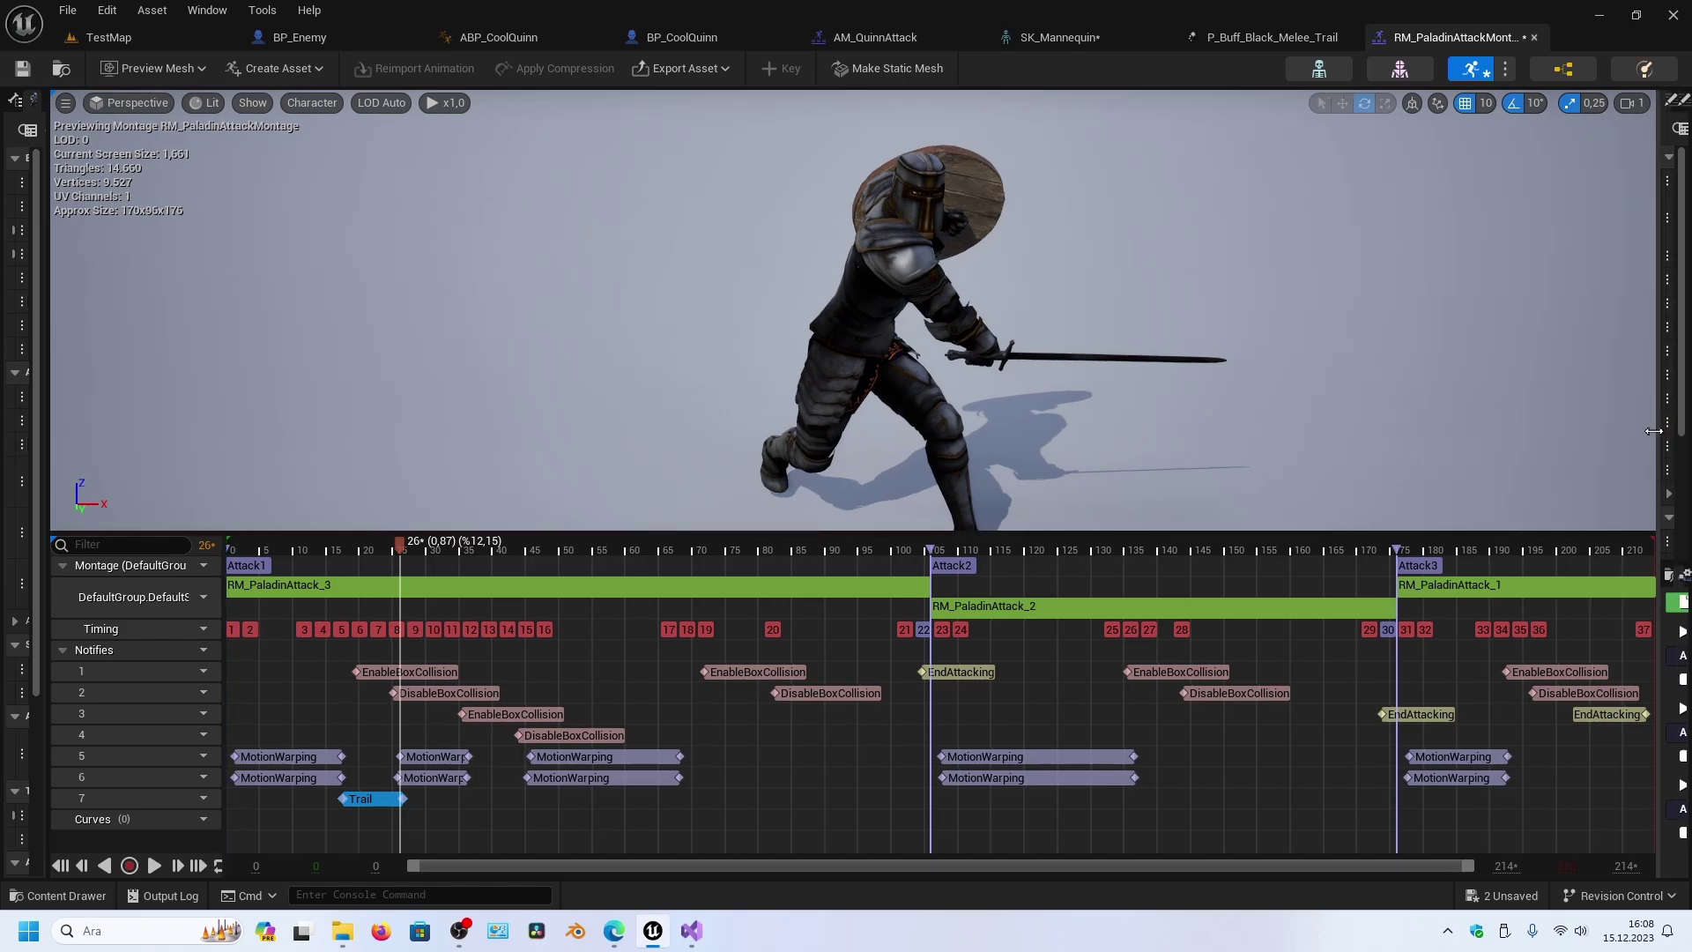
drag(1665, 429, 1336, 405)
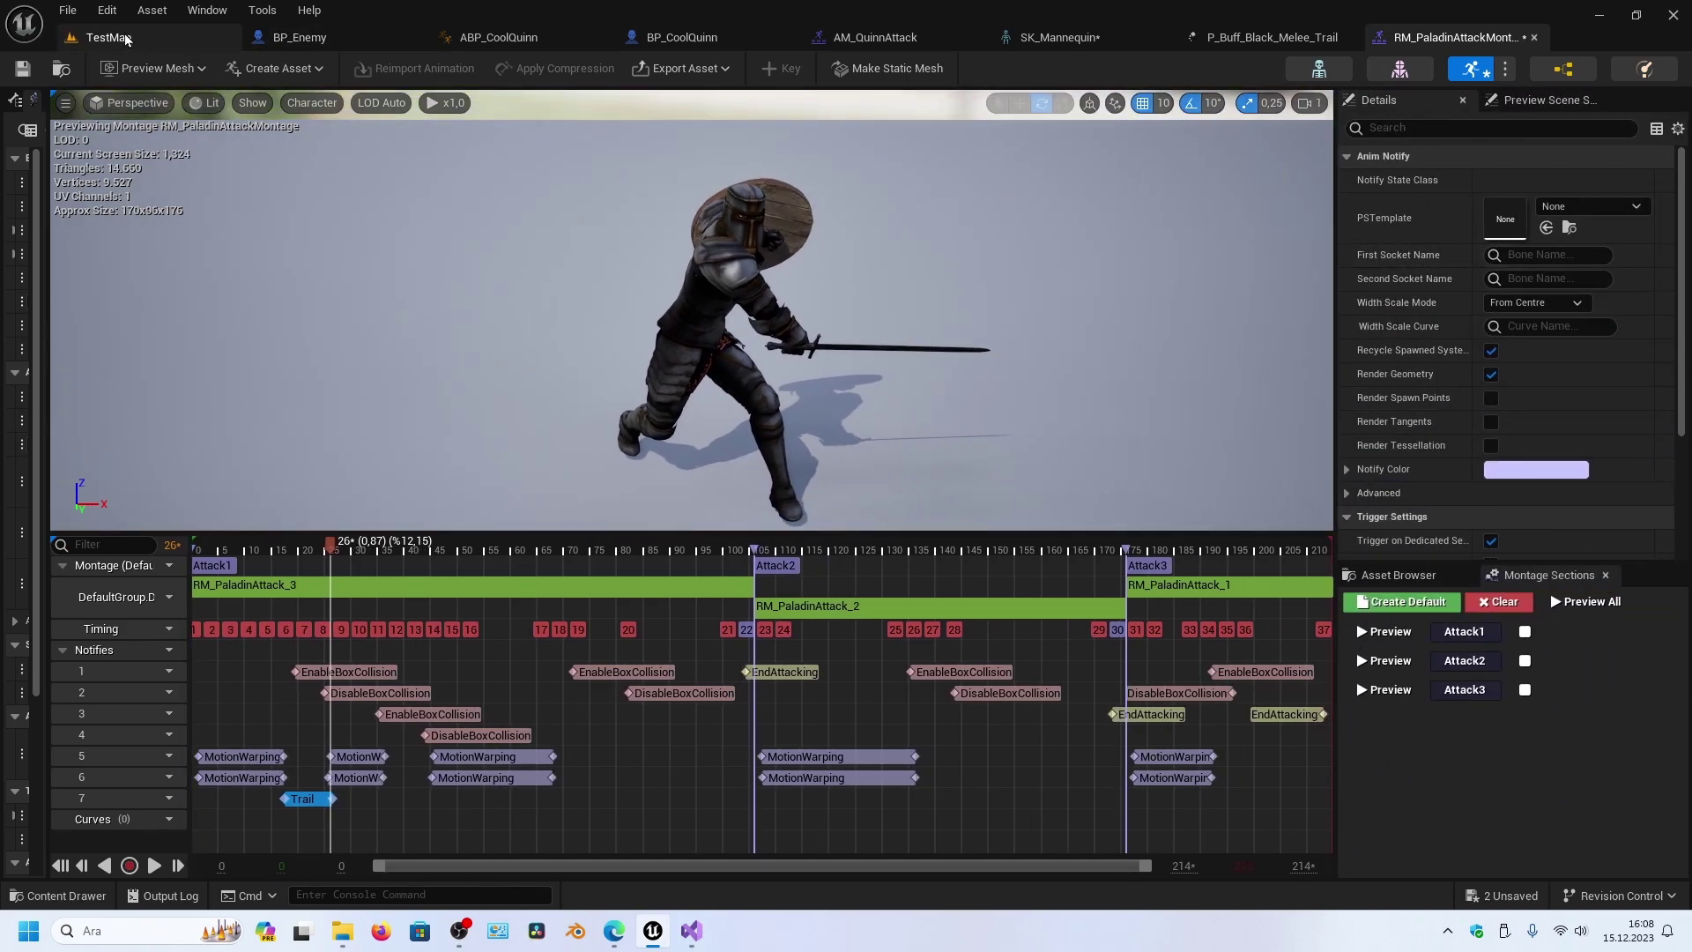
- In TestMap, browse ControlRig/Characters/Paladin and open the SK_Paladin skeleton
click(126, 39)
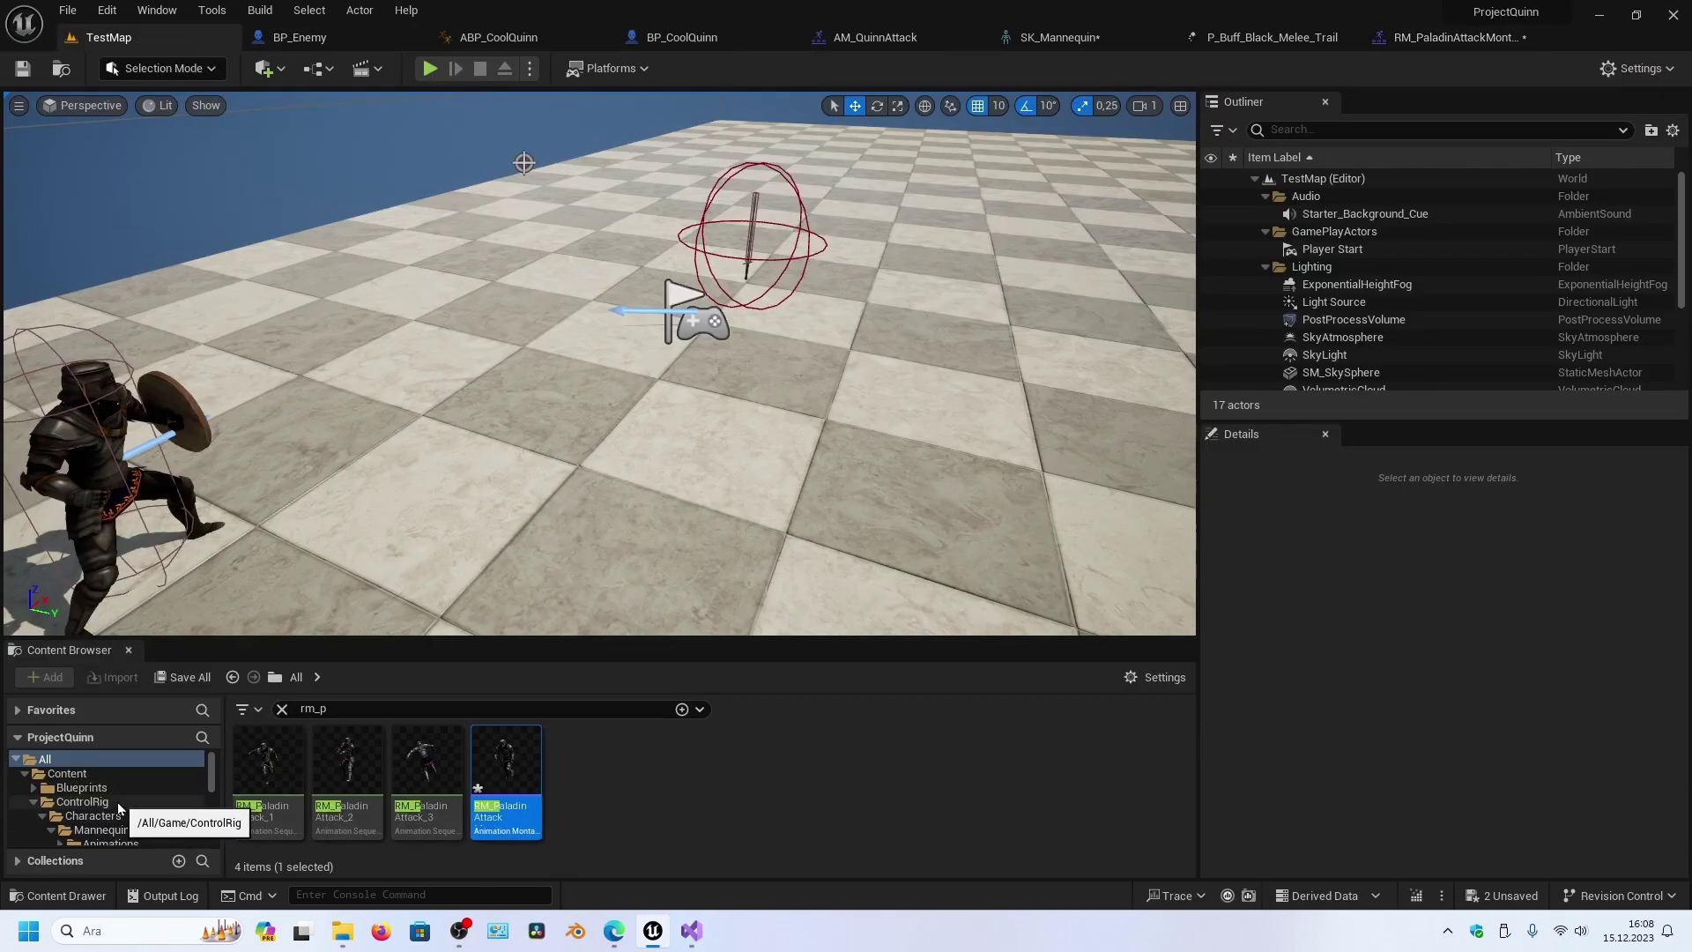
click(120, 804)
click(282, 709)
double_click(267, 760)
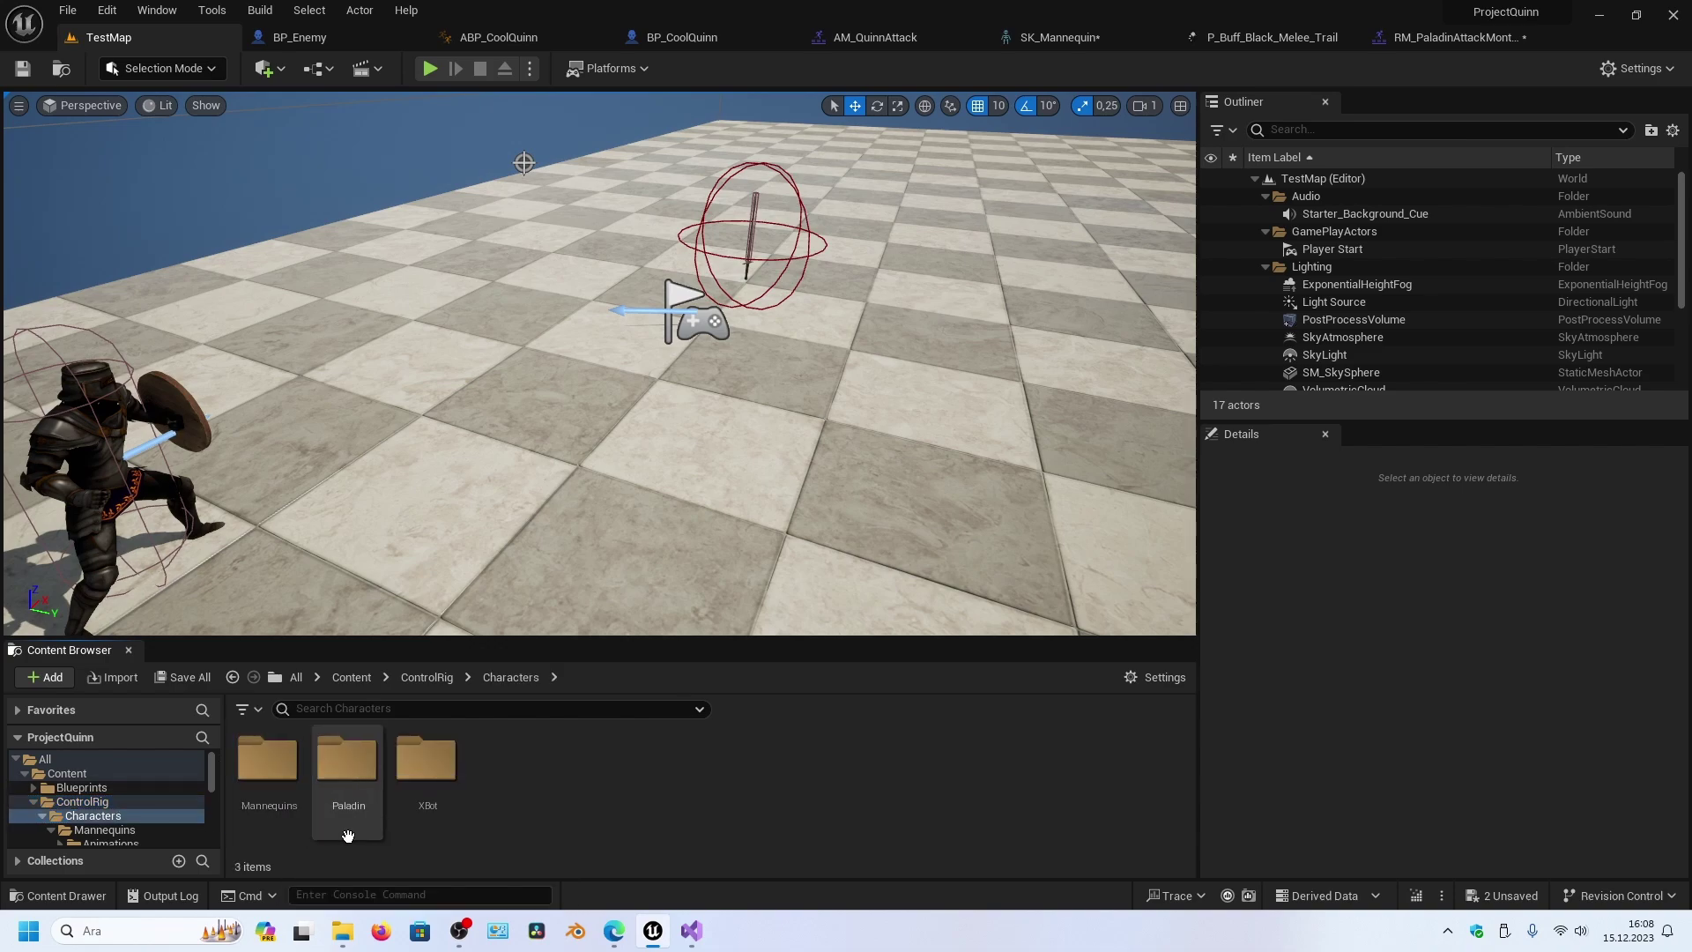
double_click(361, 772)
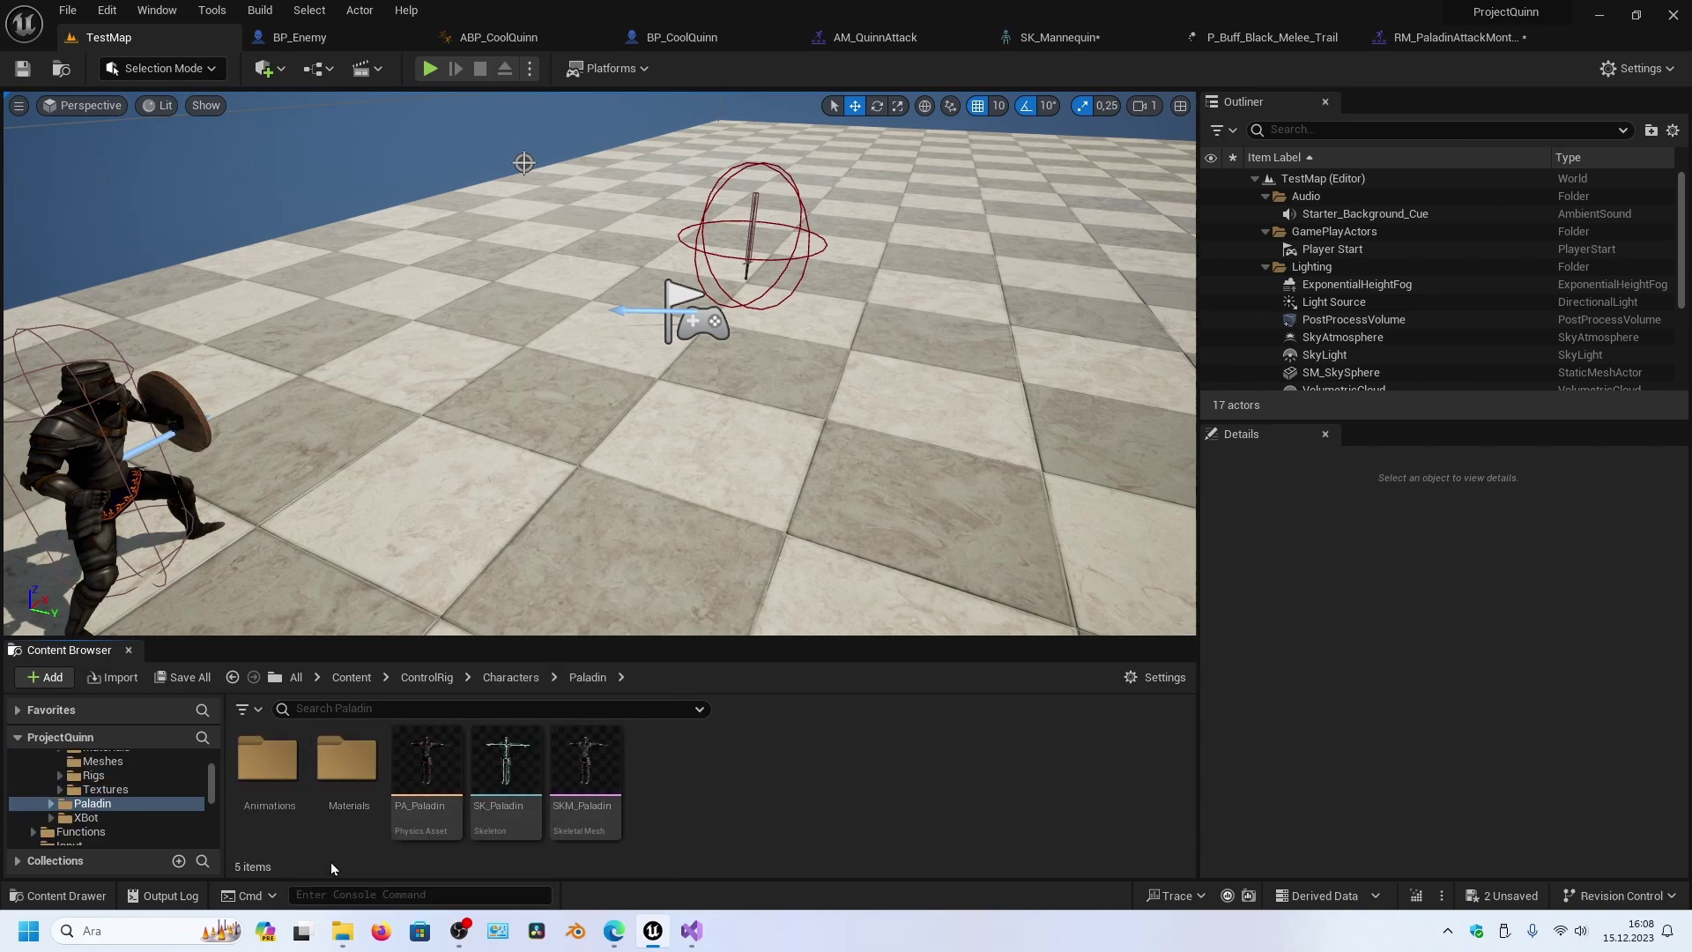
double_click(504, 772)
- Add a socket named trail_paladin_B to the RightHand bone
scroll(220, 582, down, 5)
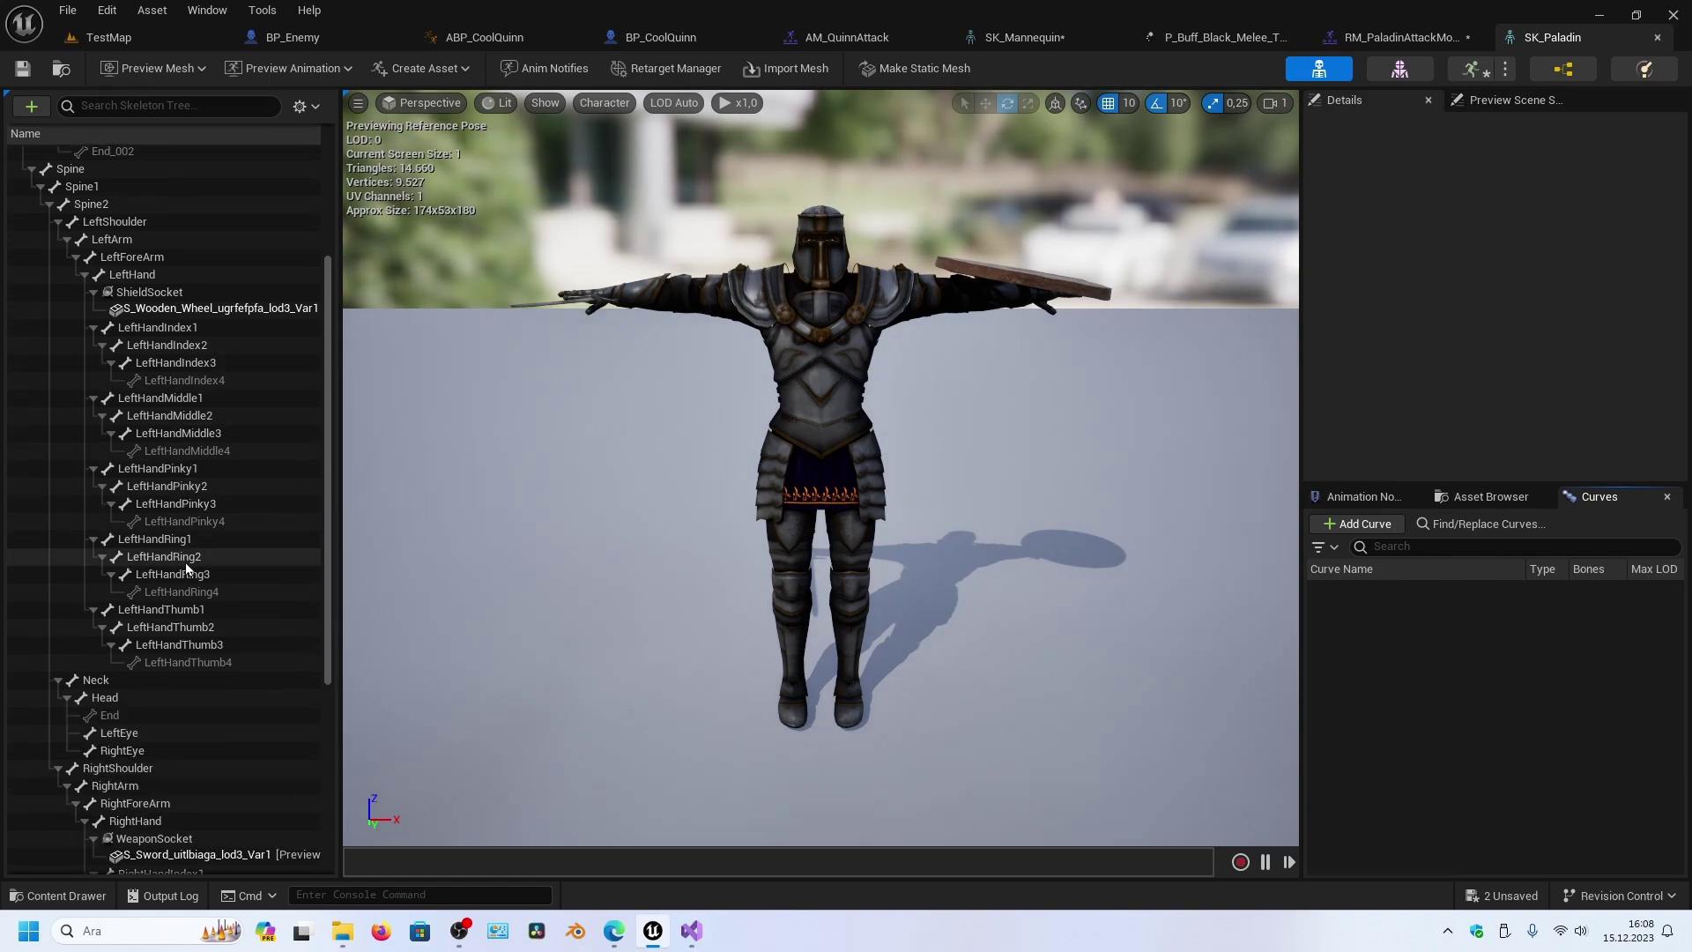
scroll(198, 636, down, 5)
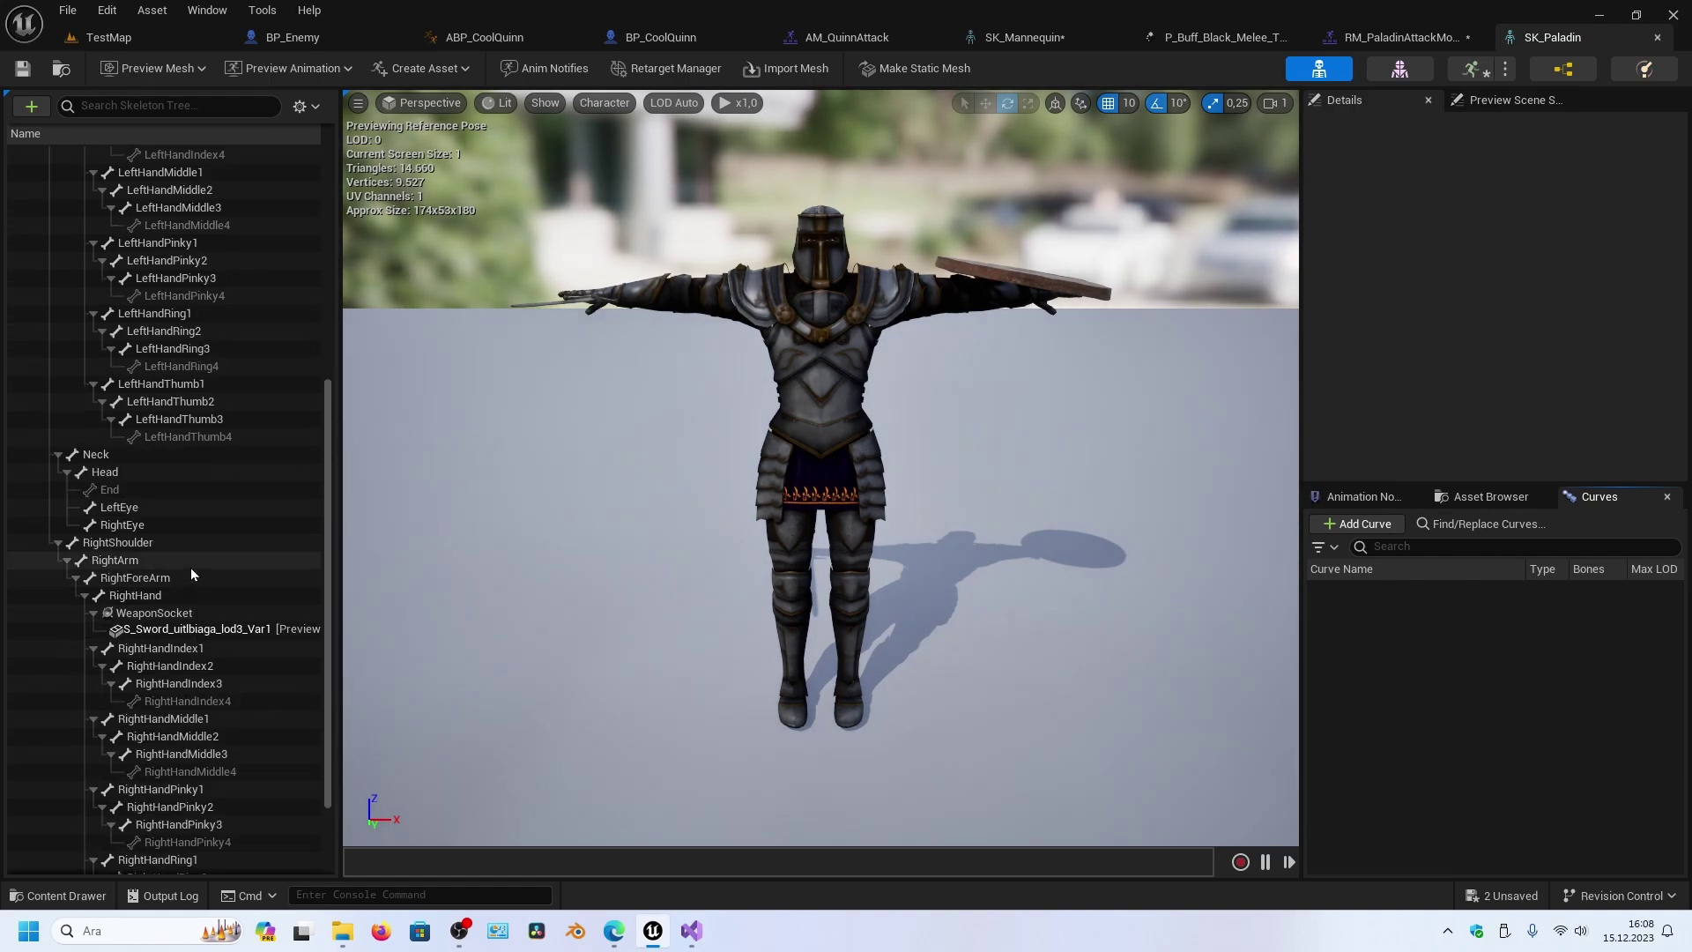
scroll(191, 567, down, 3)
click(167, 478)
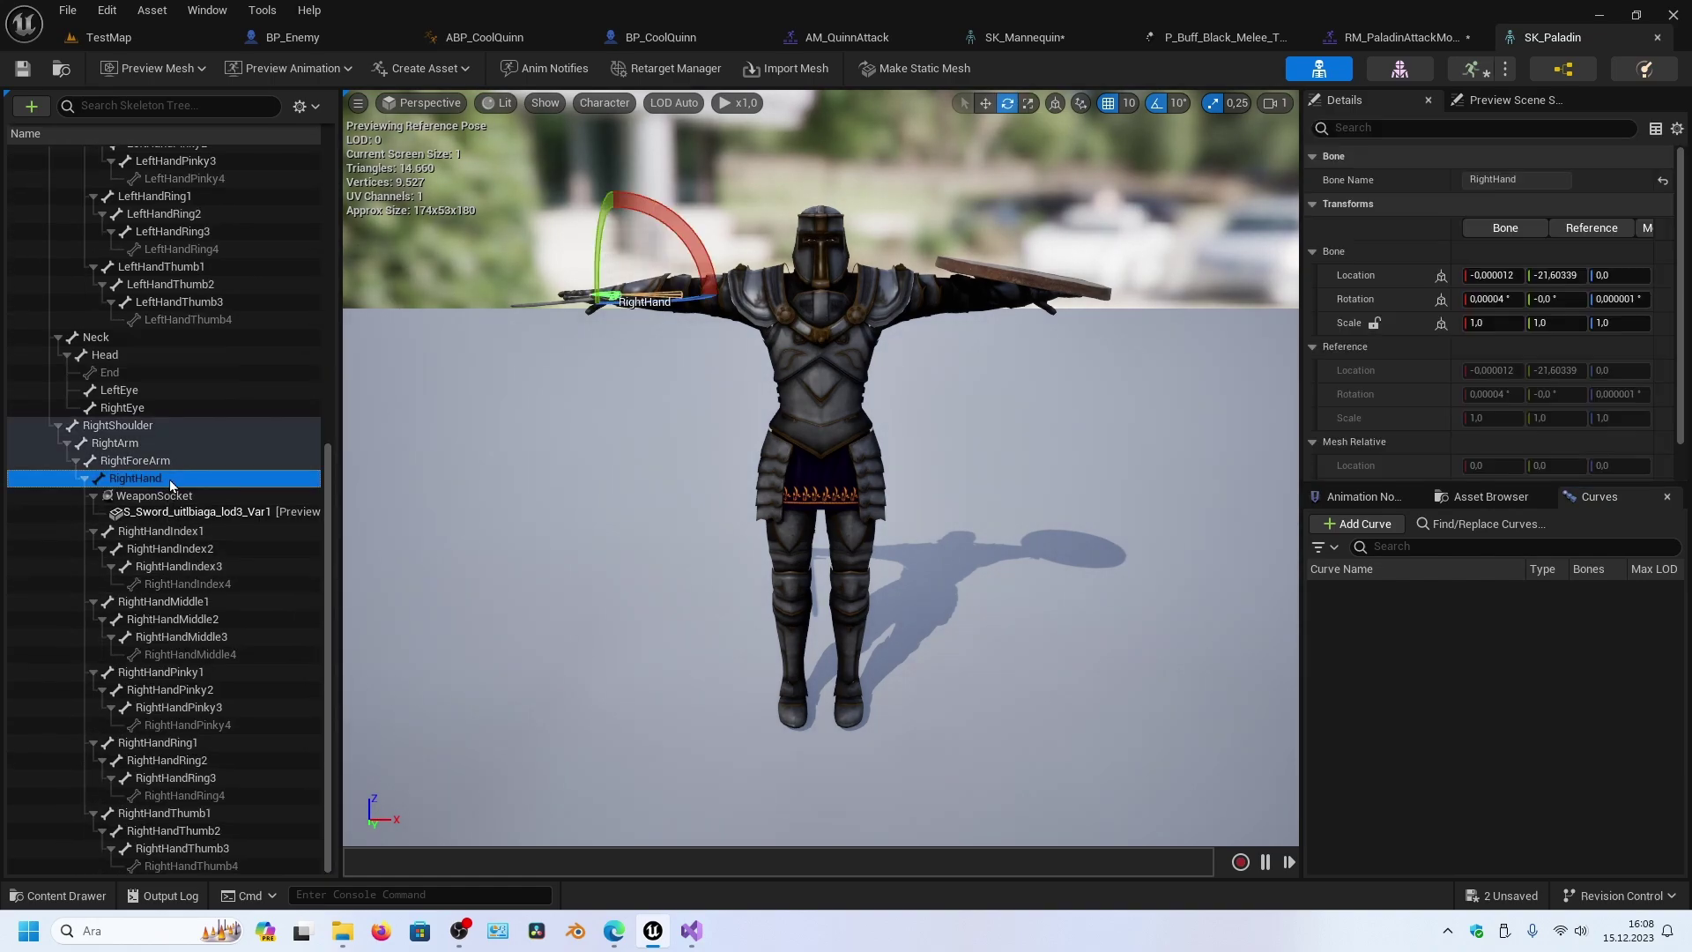
right_click(168, 479)
click(242, 552)
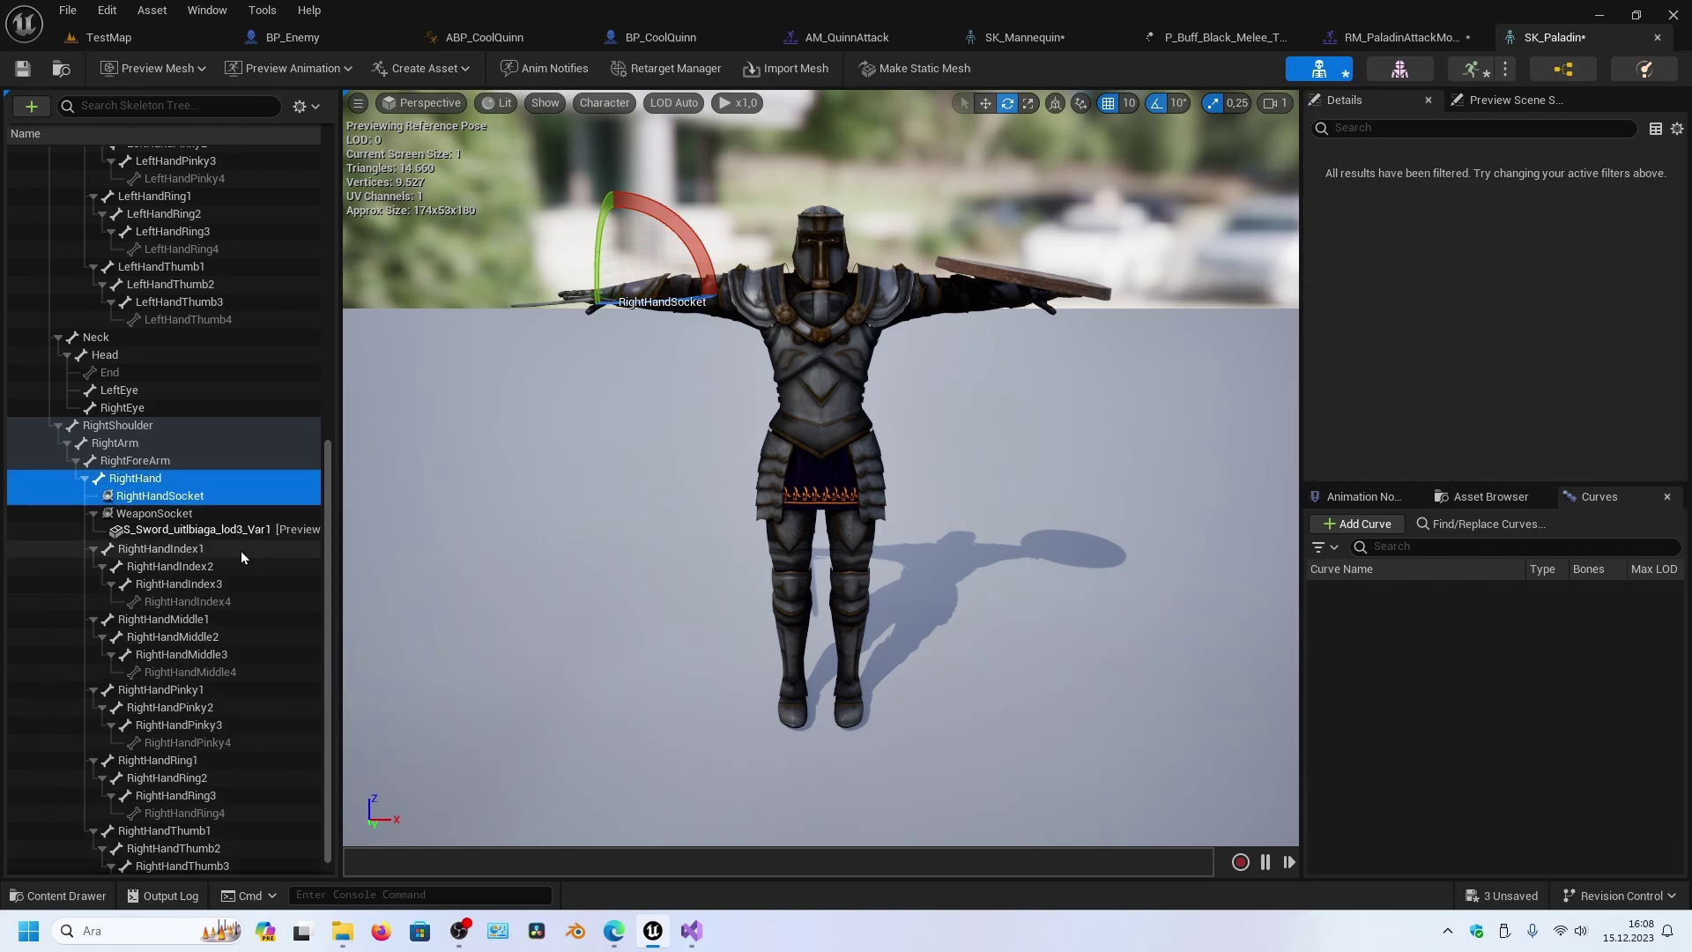
key(F2)
text(trail_pala)
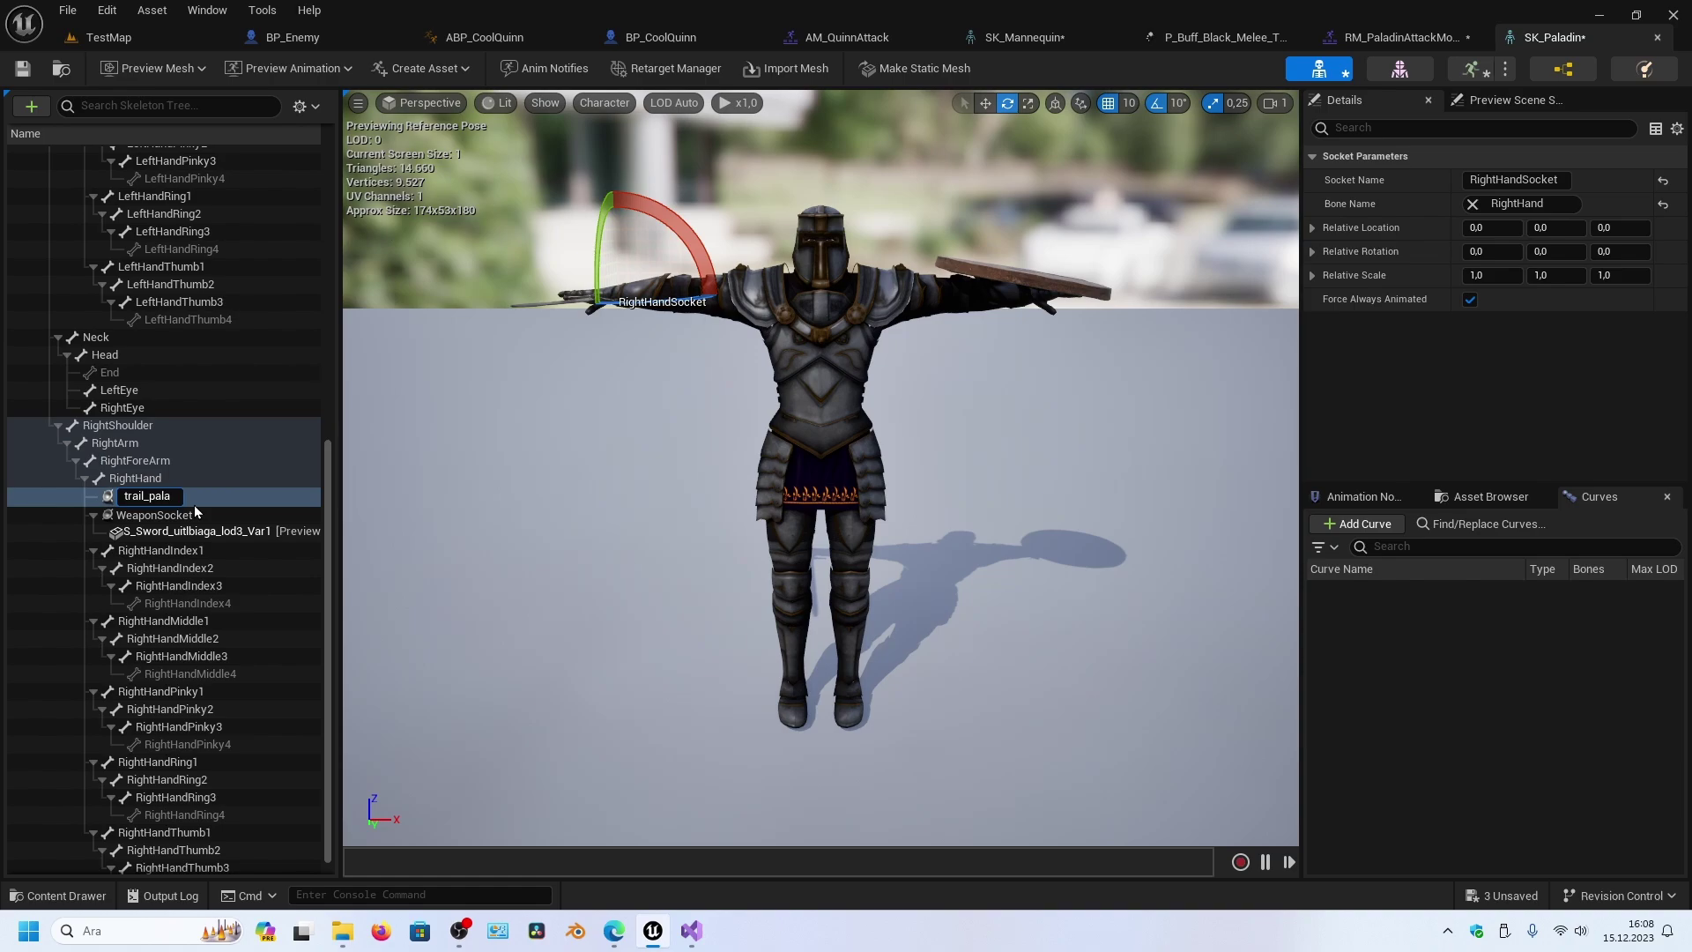
text(din_B)
key(Return)
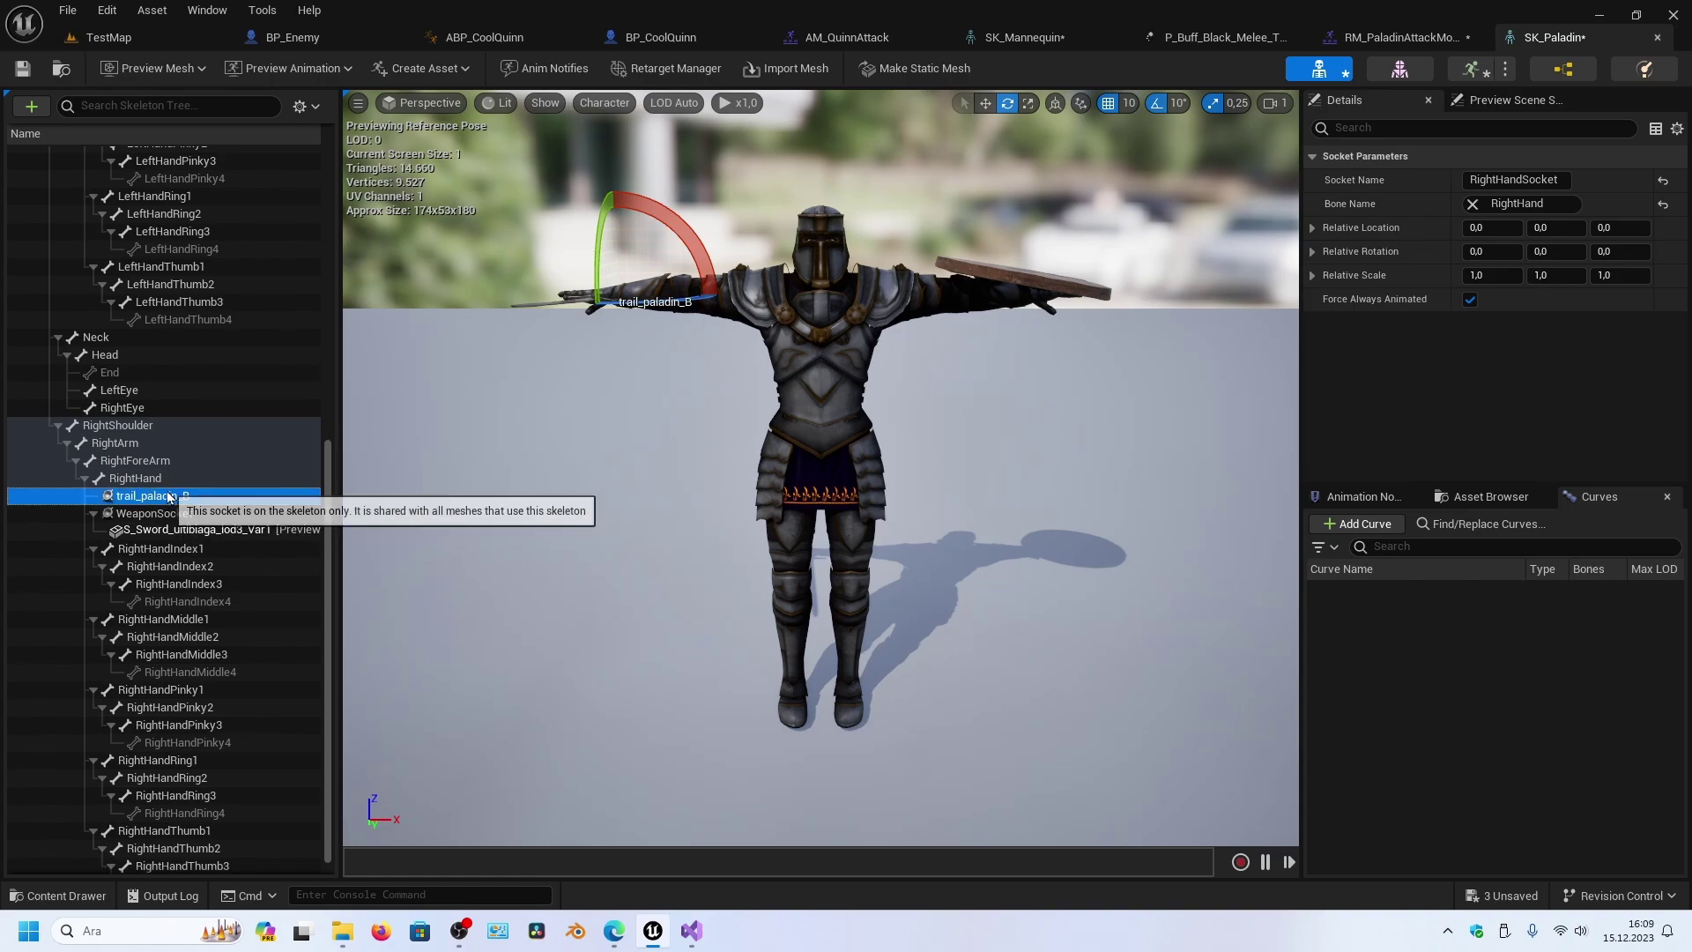
- Add a second RightHand socket named trail_paladin_A
right_click(171, 480)
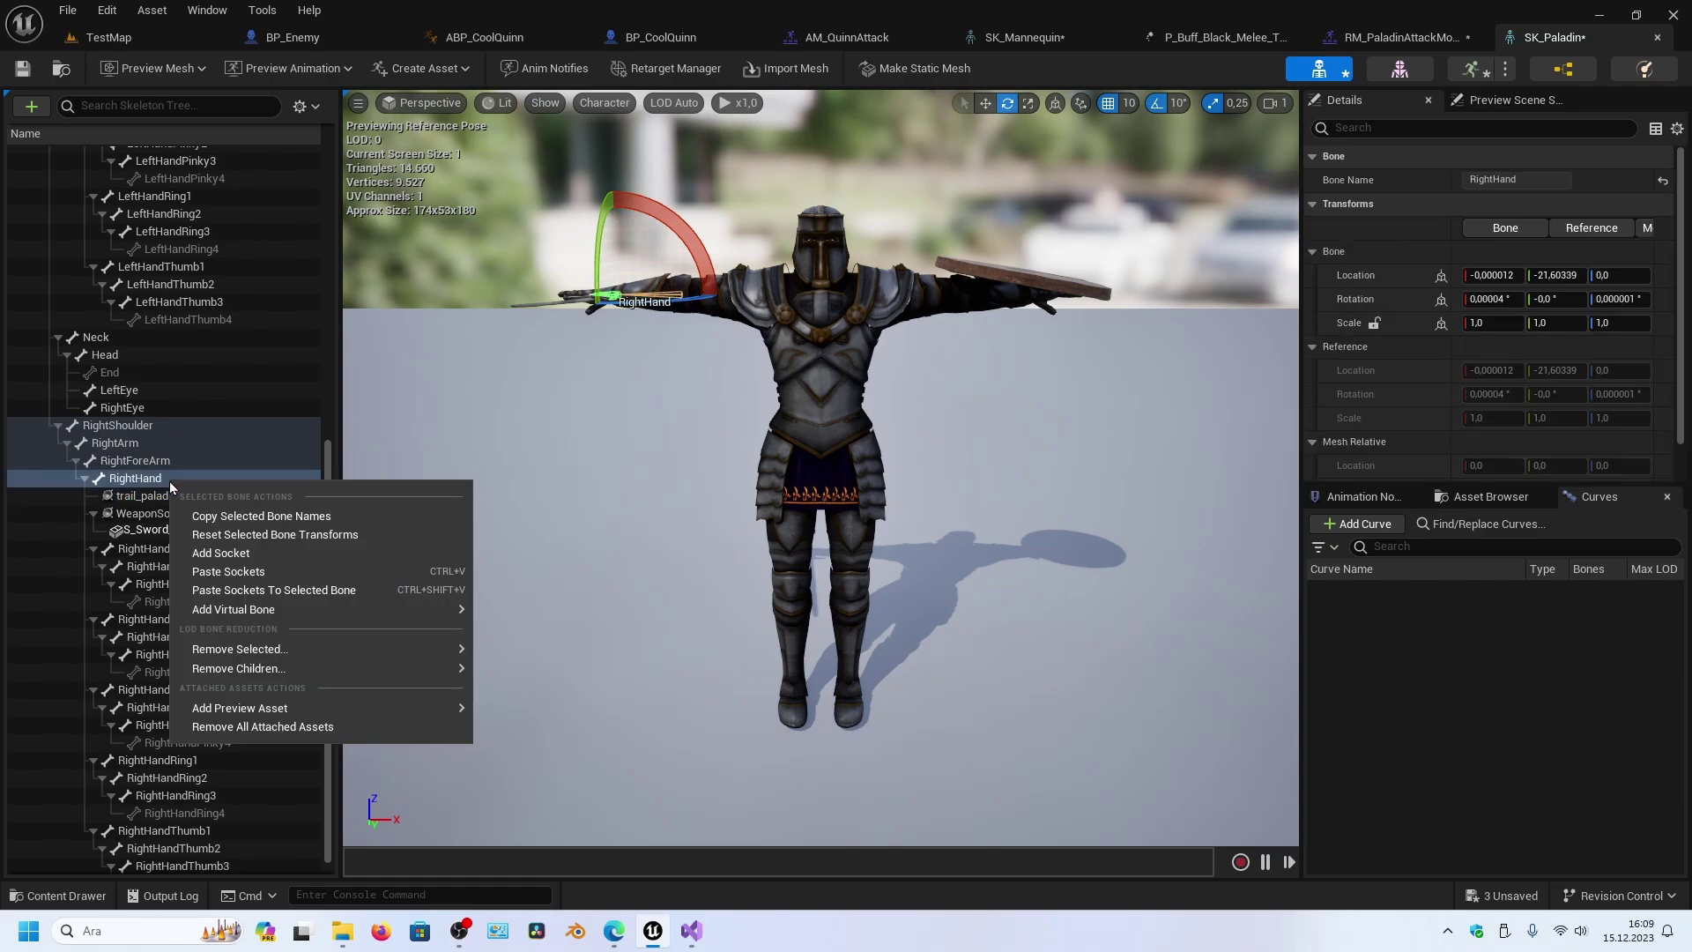
click(253, 553)
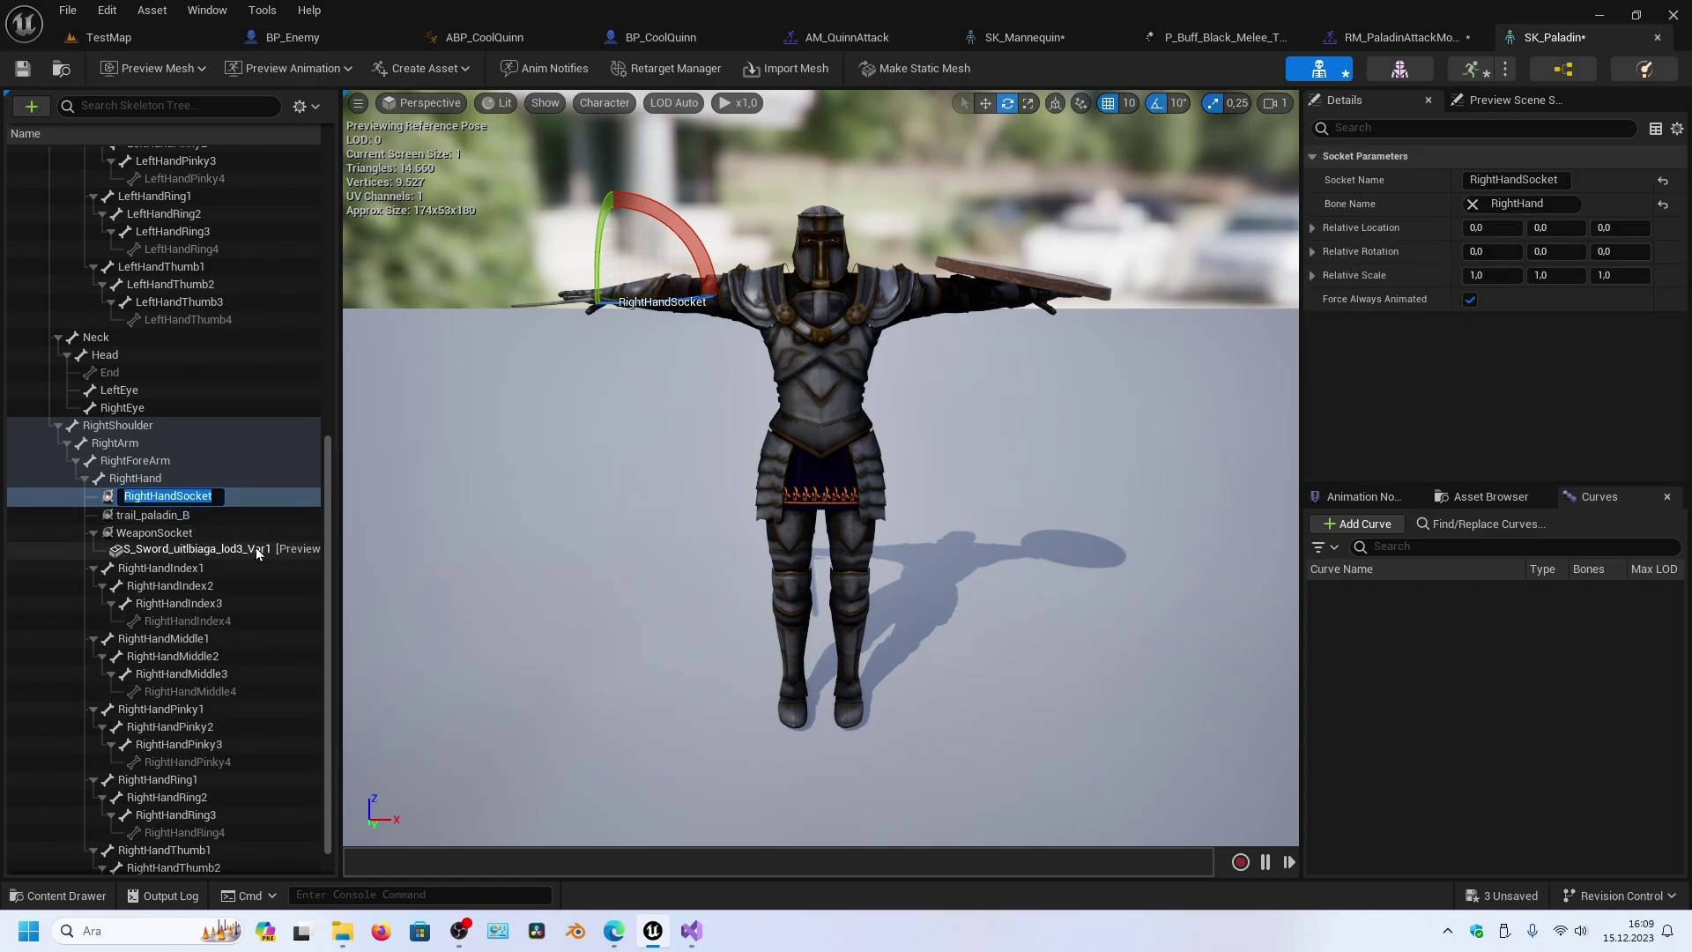
text(trail_paladin_)
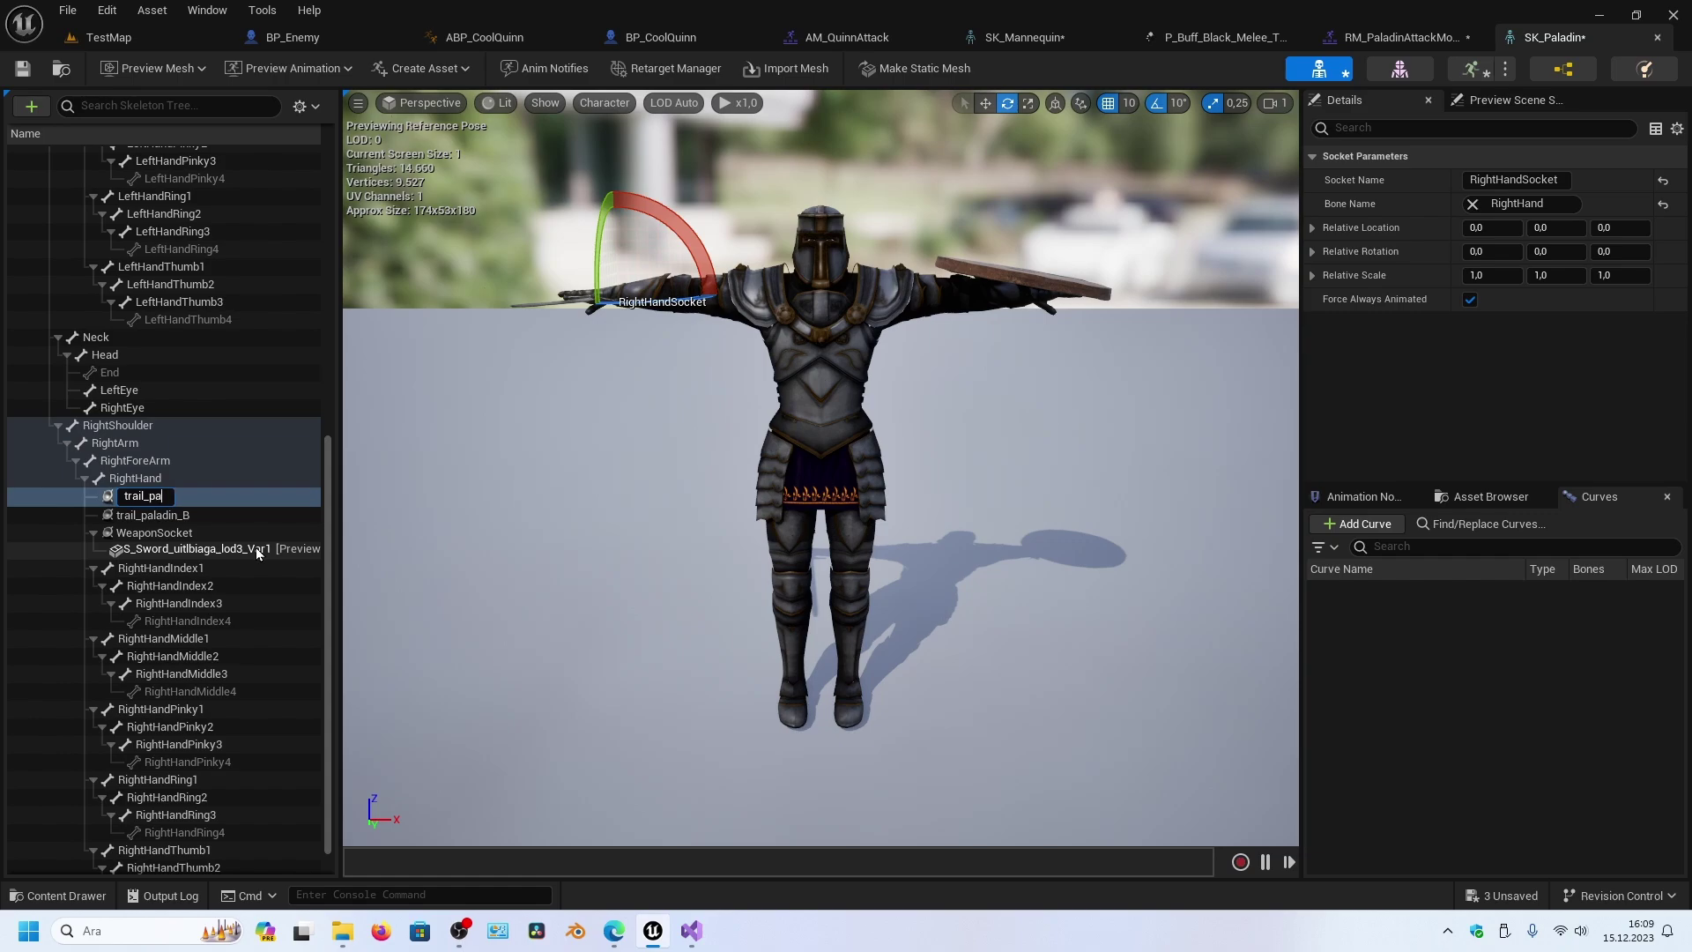
text(A)
key(Return)
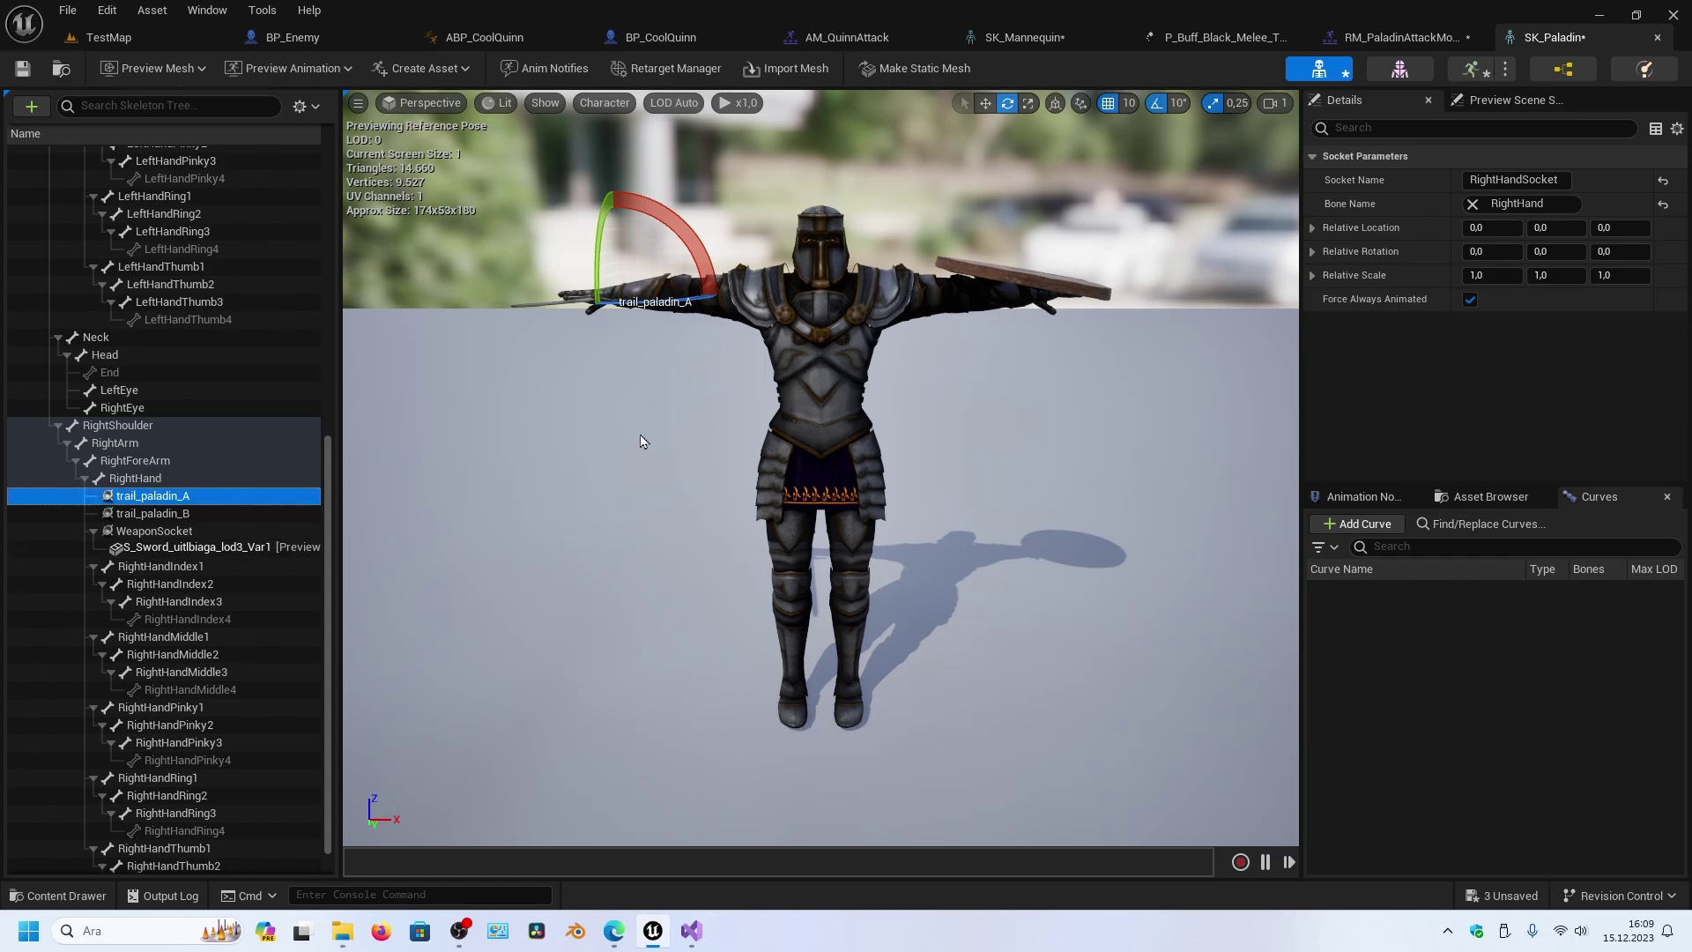
- Check the trail_paladin_A and trail_paladin_B socket positions along the sword, then return to the montage
drag(642, 435, 793, 437)
drag(601, 415, 617, 416)
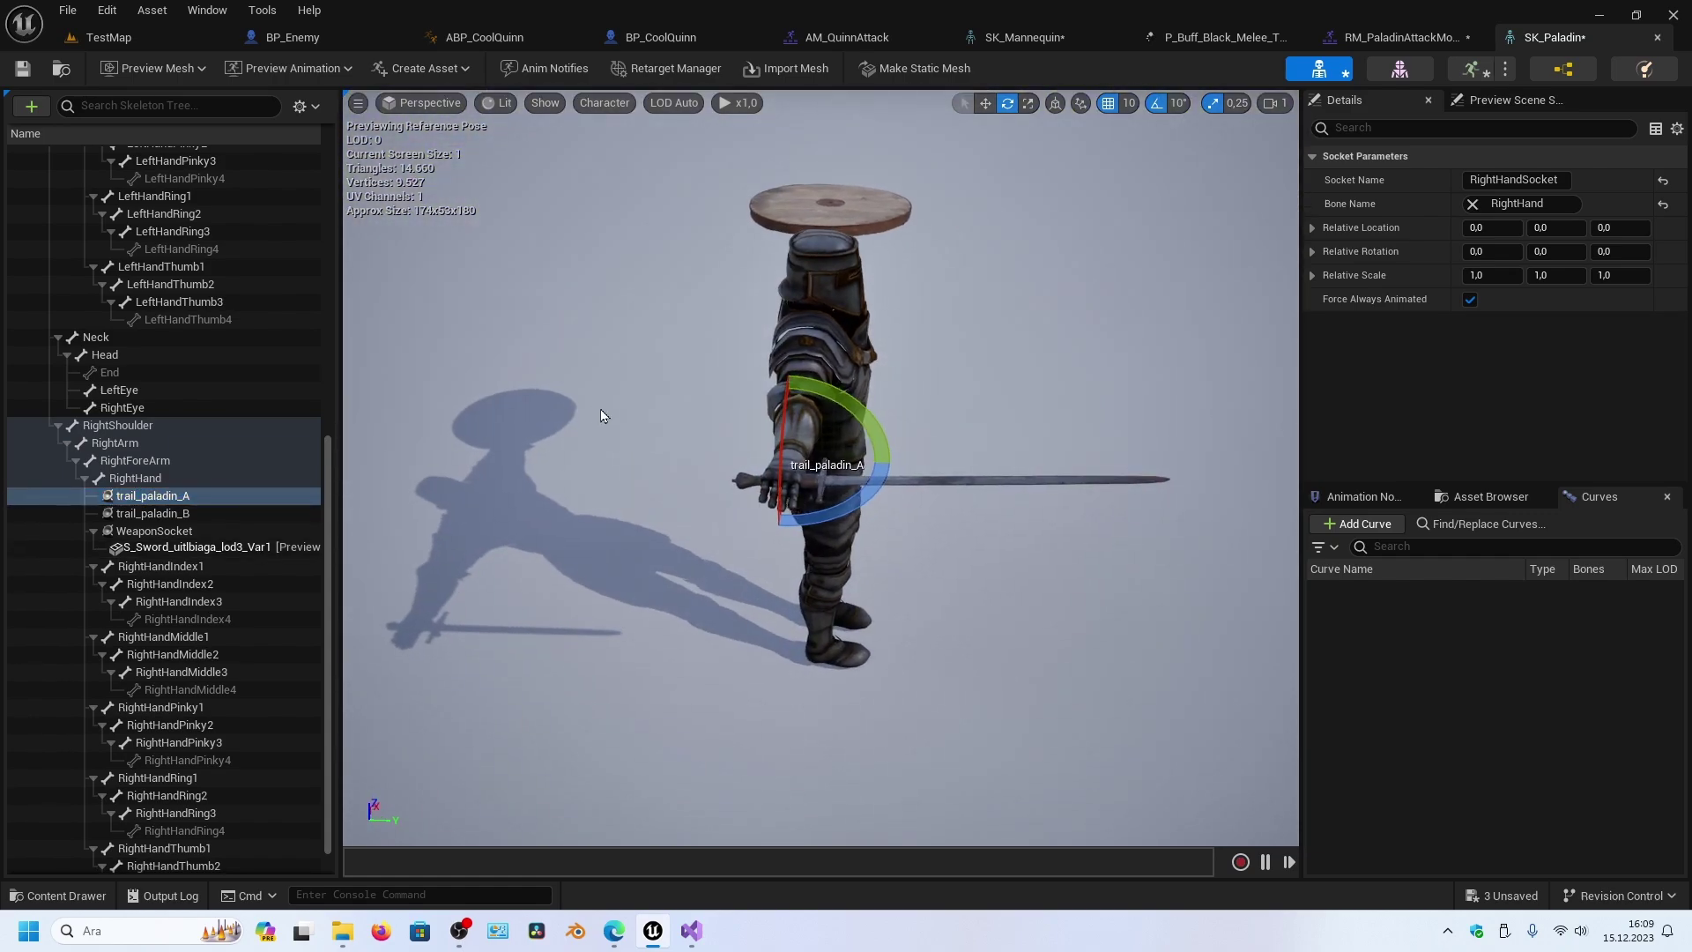
click(123, 513)
key(w)
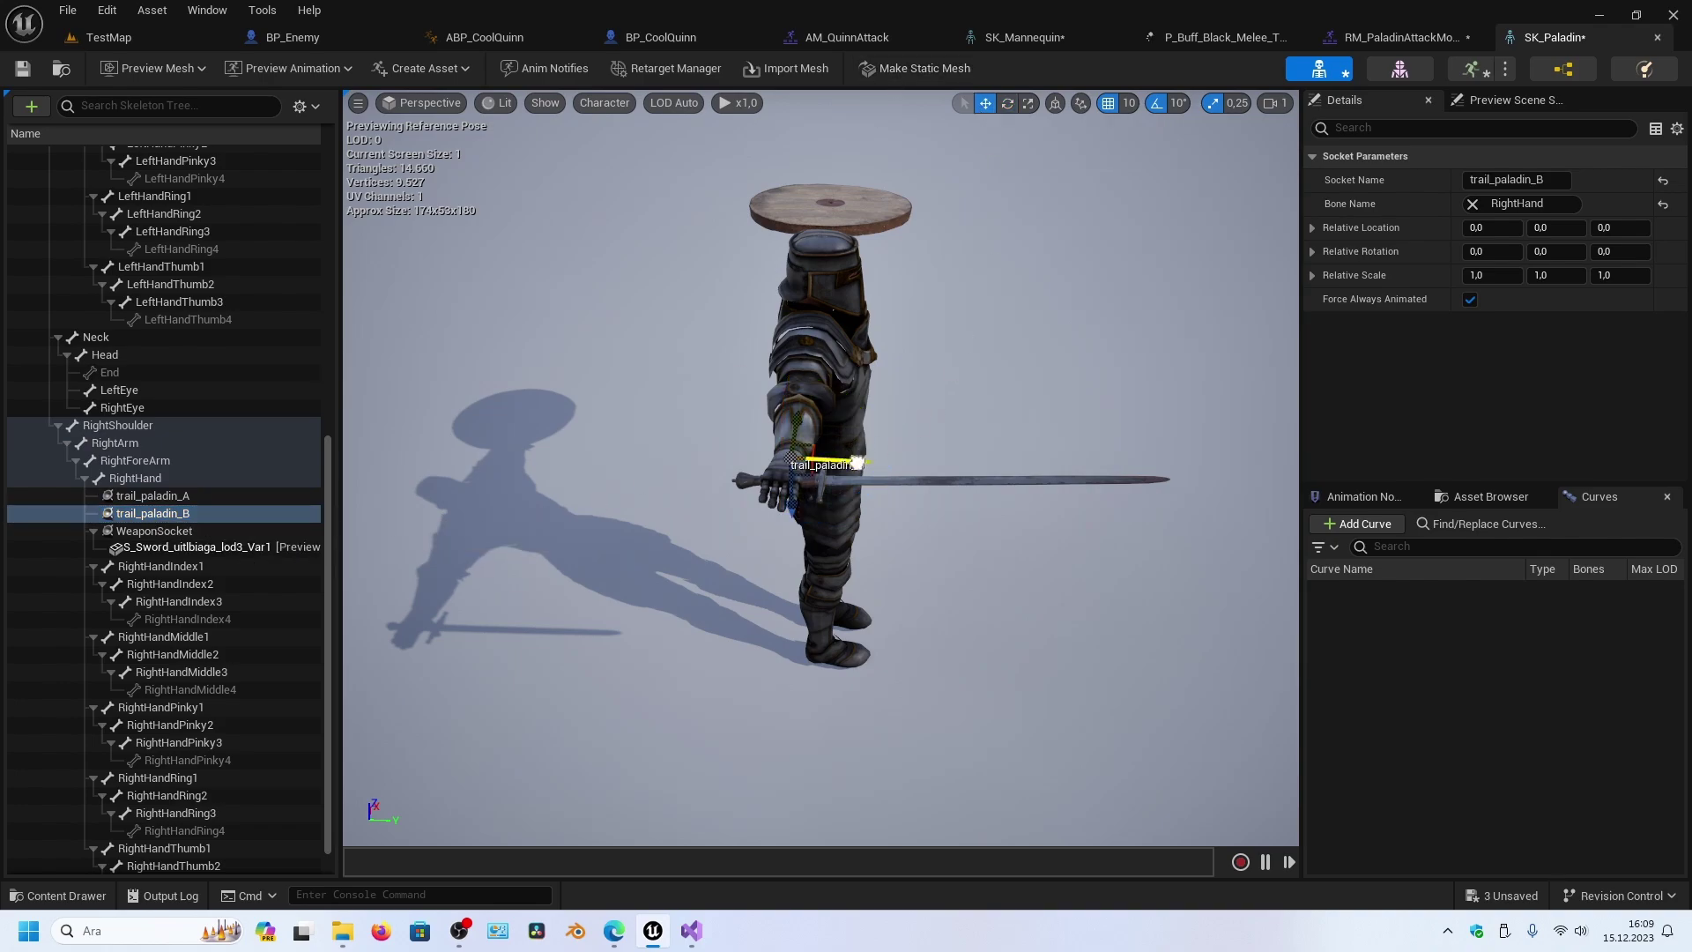
click(203, 496)
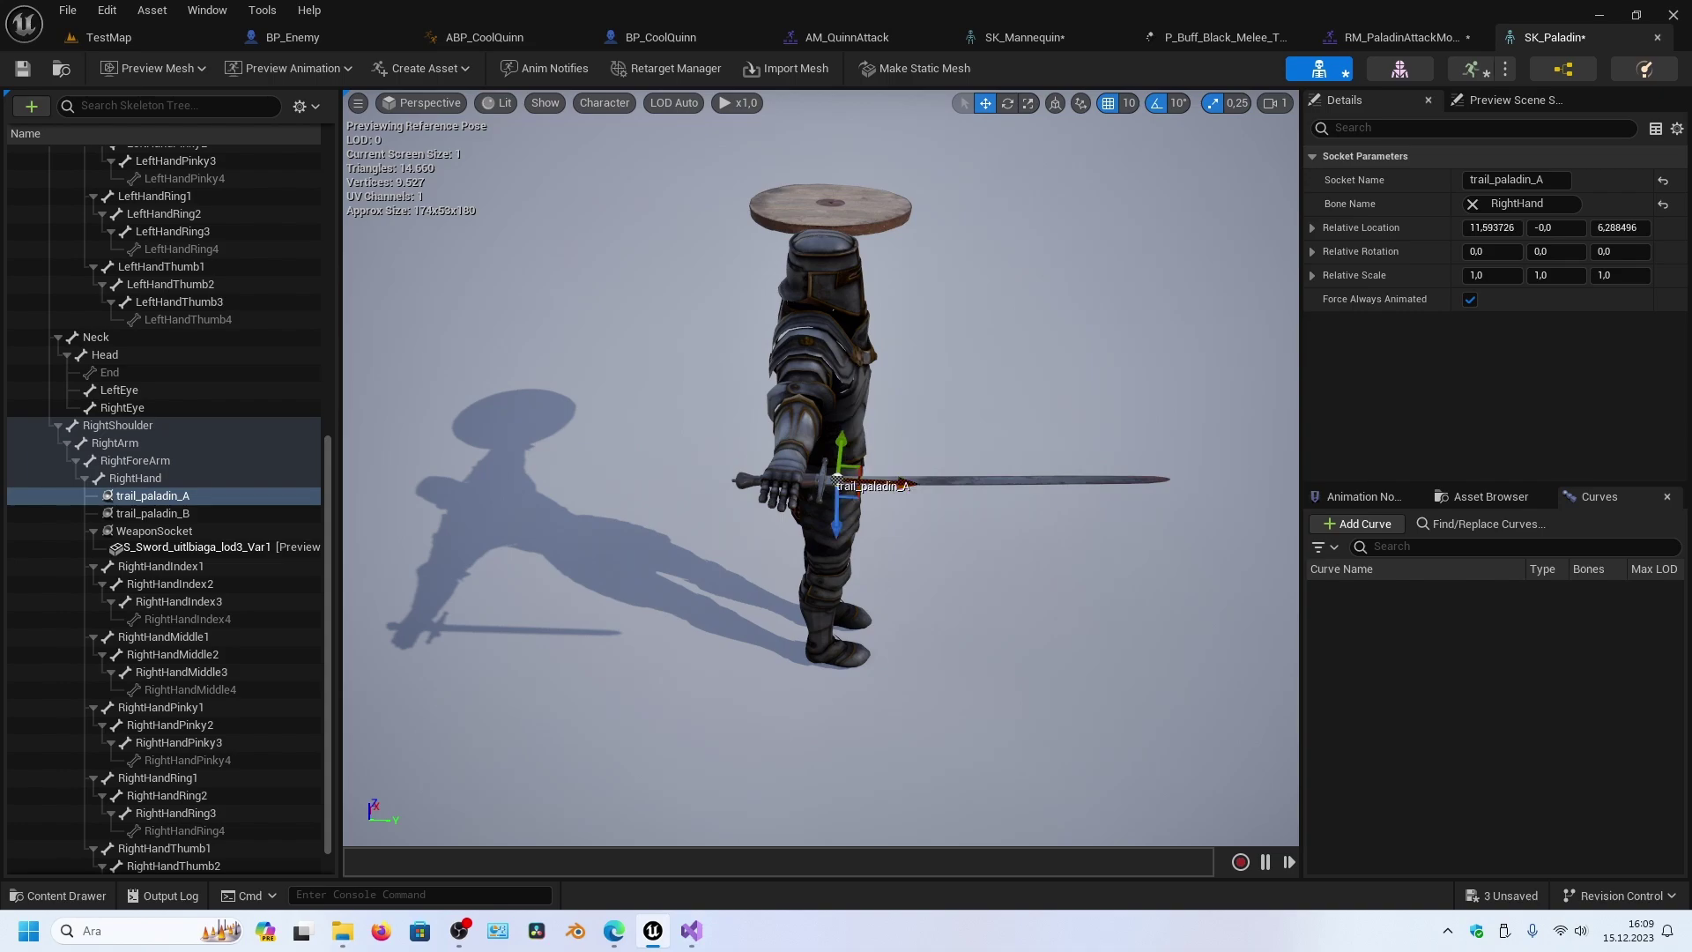
drag(766, 431, 766, 431)
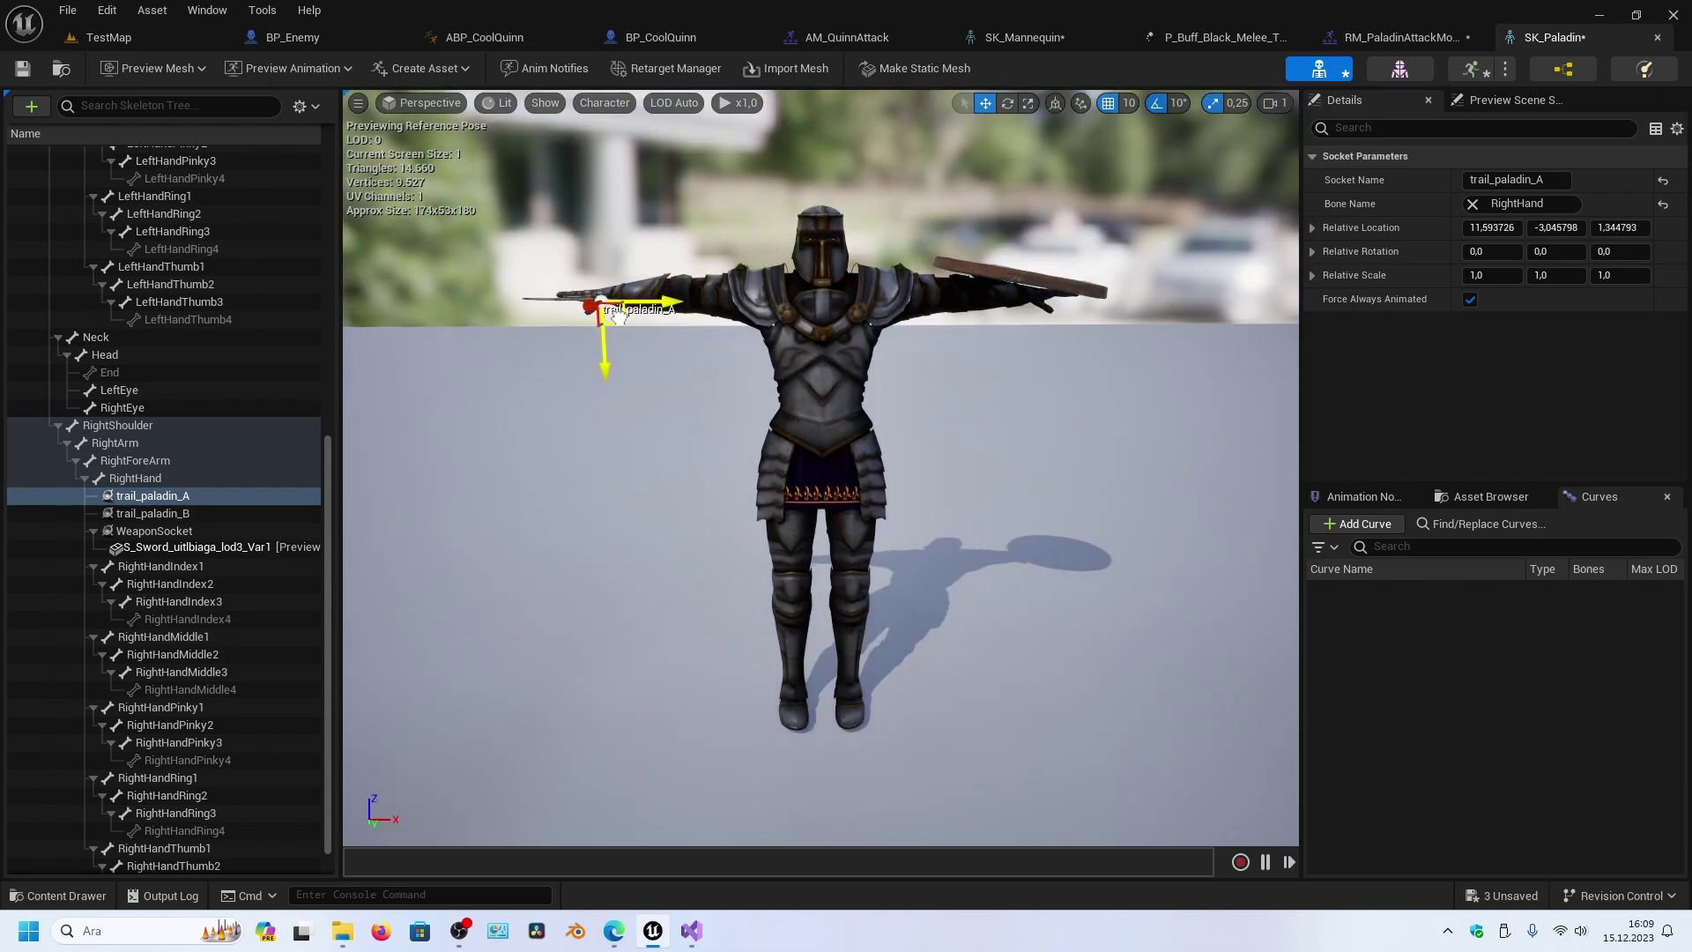
click(242, 511)
drag(820, 467, 820, 467)
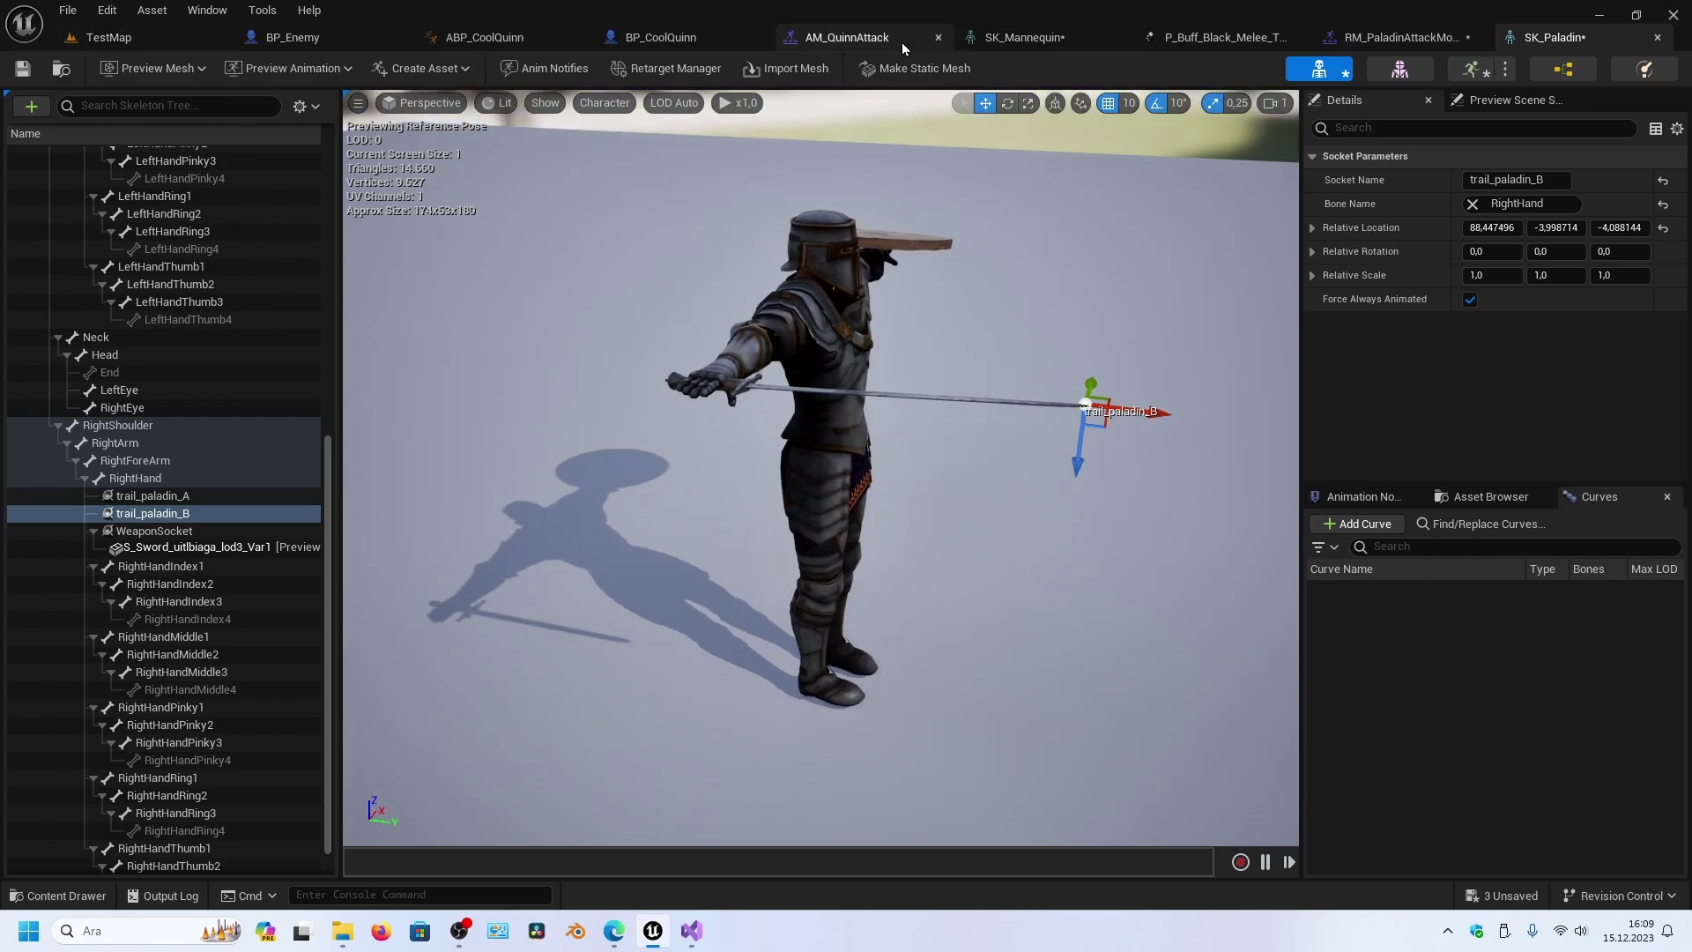
click(1467, 26)
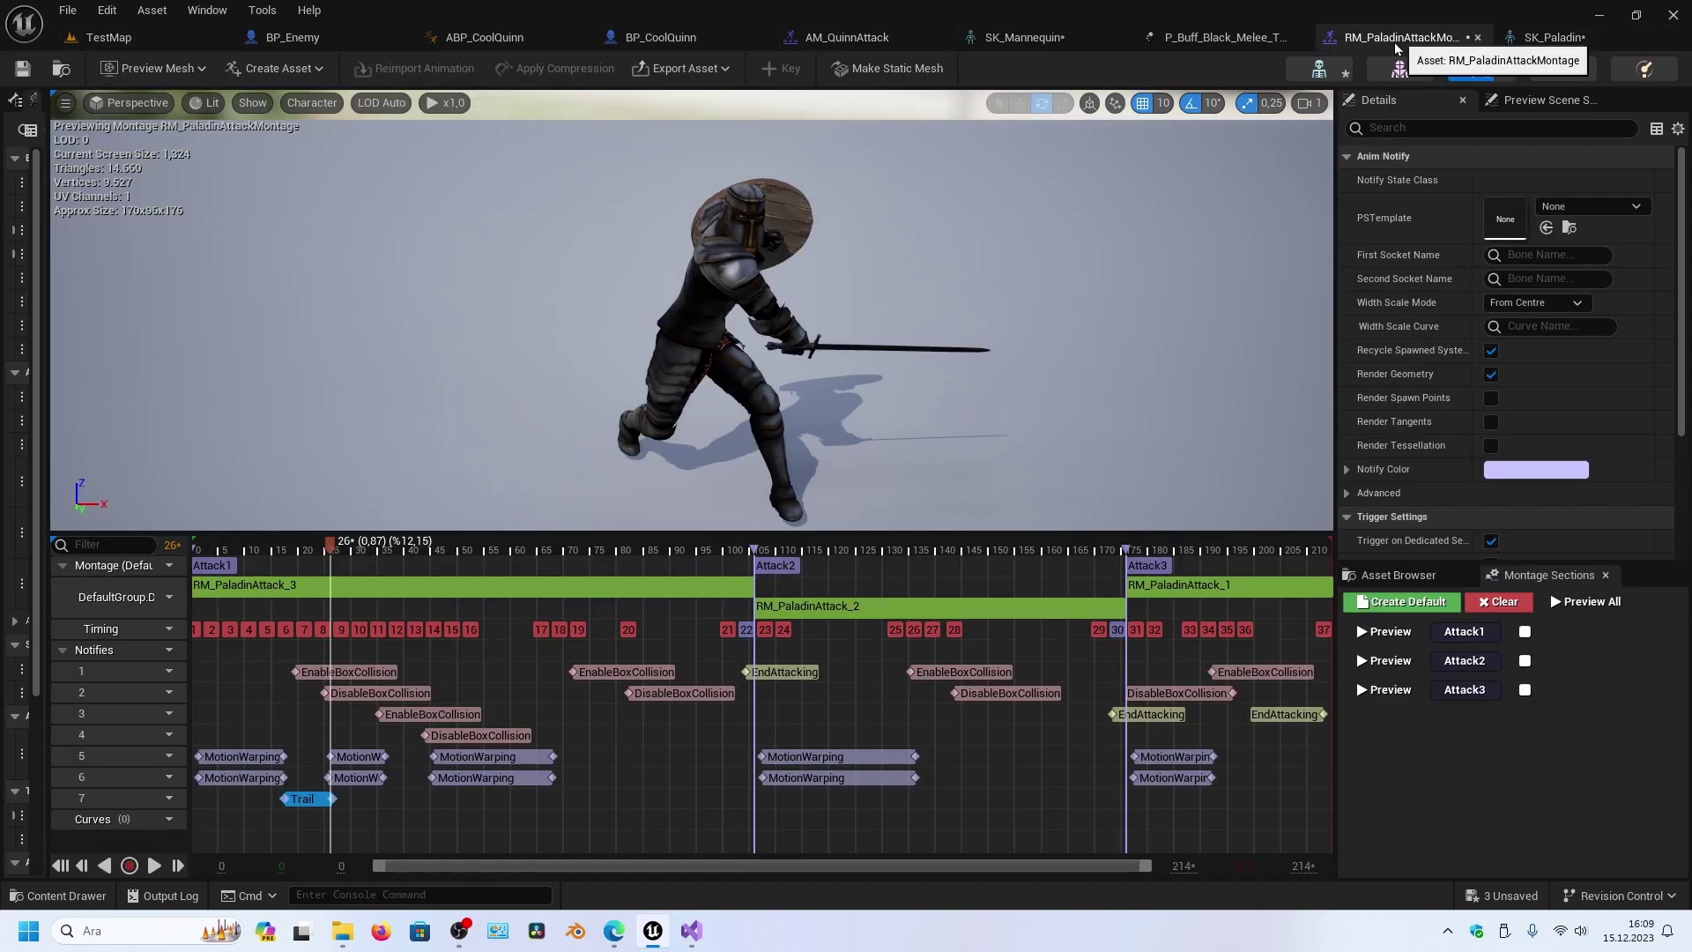
- Set the Trail notify's First Socket Name to trail_paladin_A and Second Socket Name to trail_paladin_B
click(1557, 253)
text(trail_paladin_A)
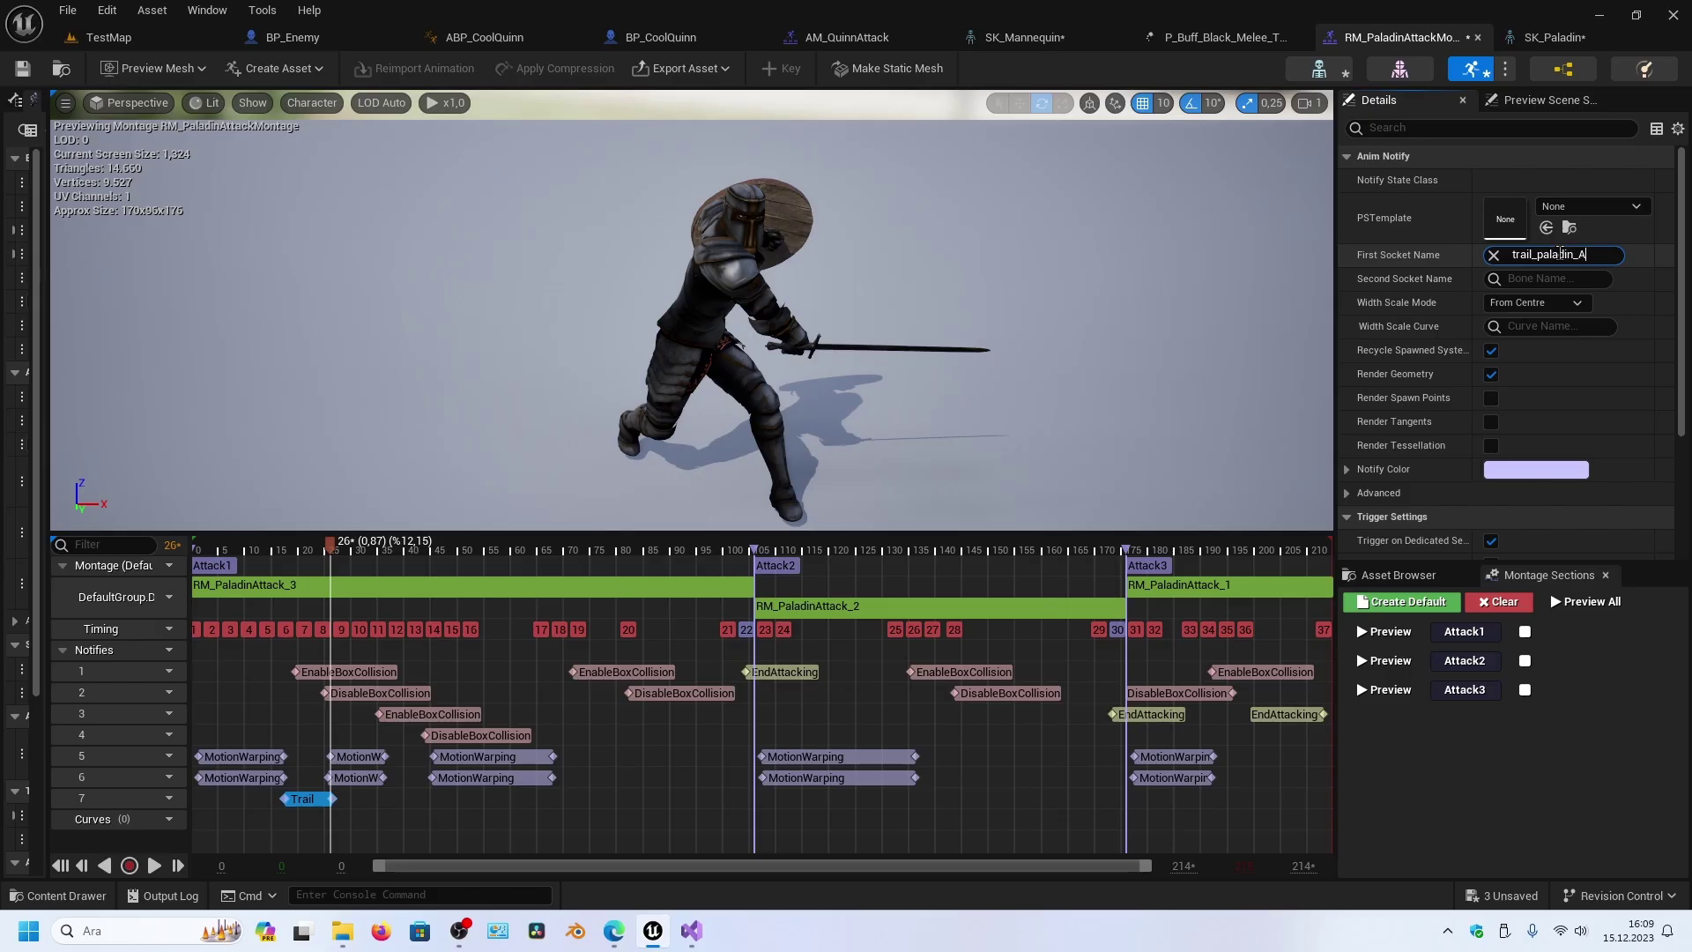
click(1536, 277)
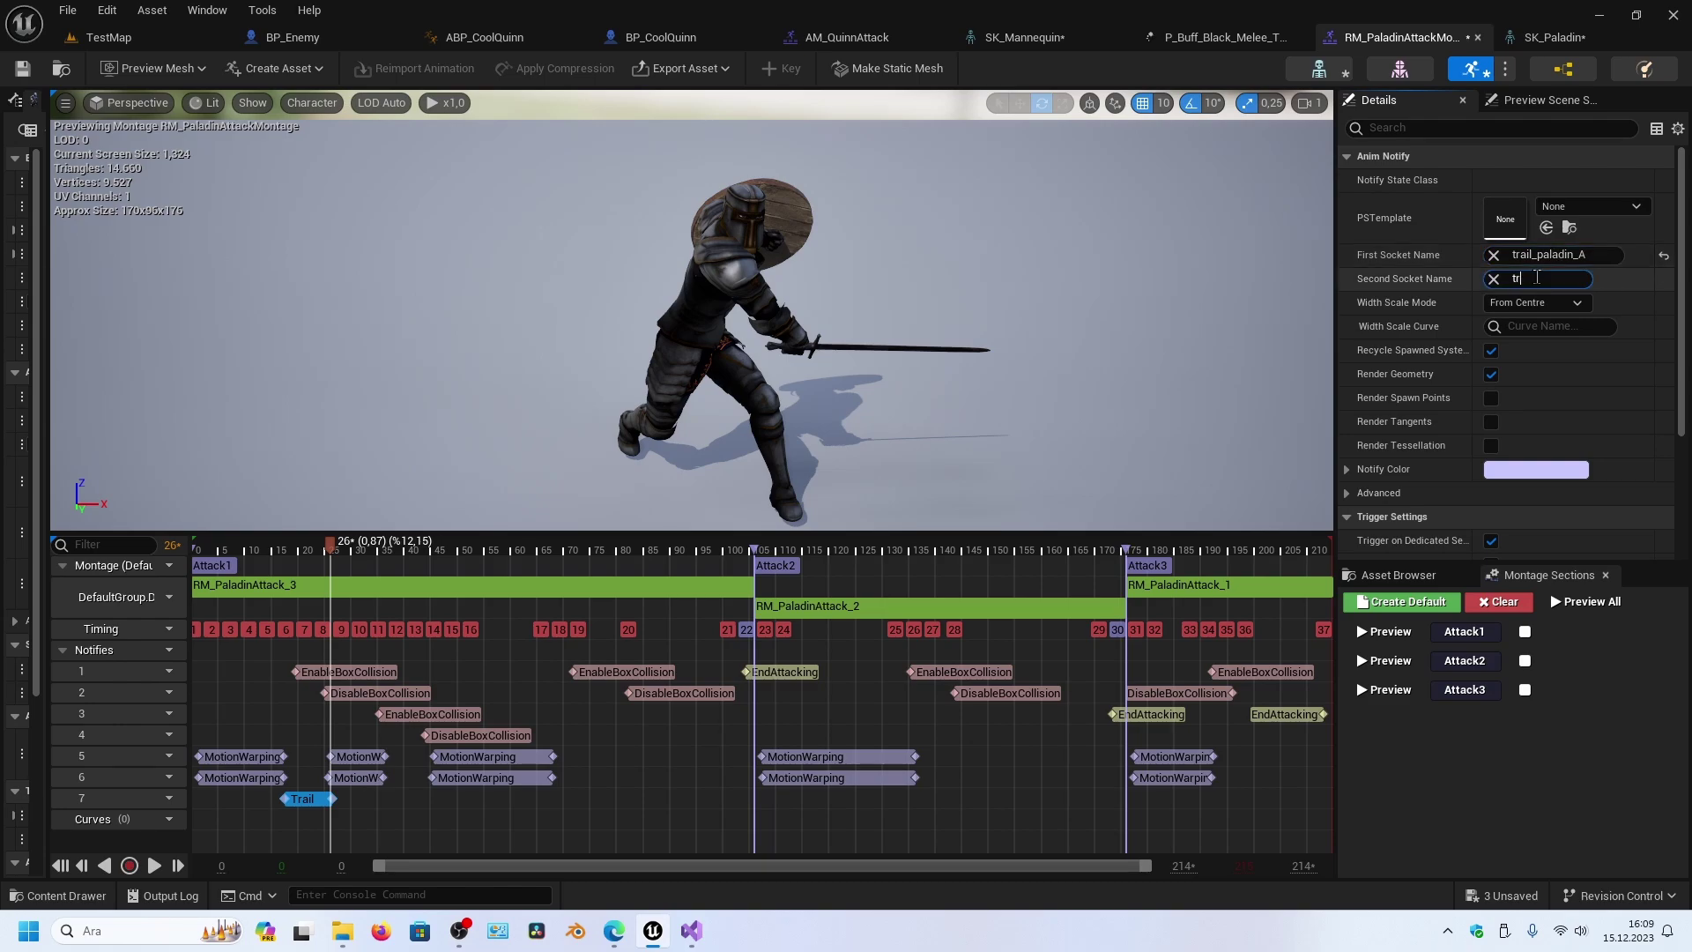
text(trail)
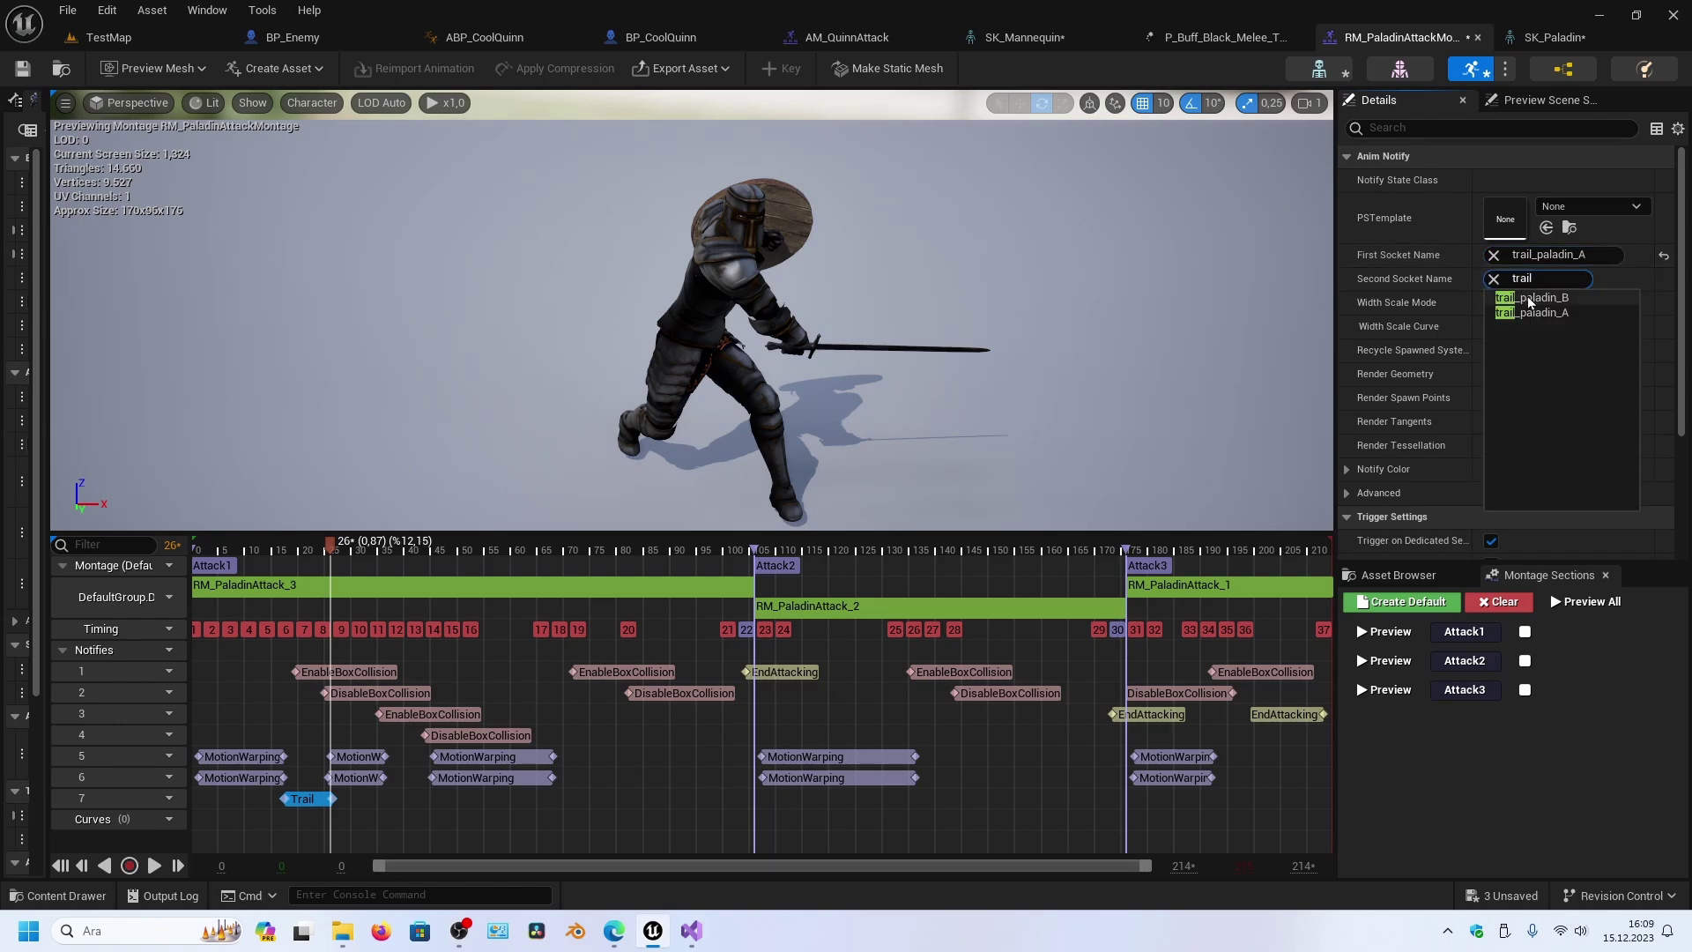
click(1532, 297)
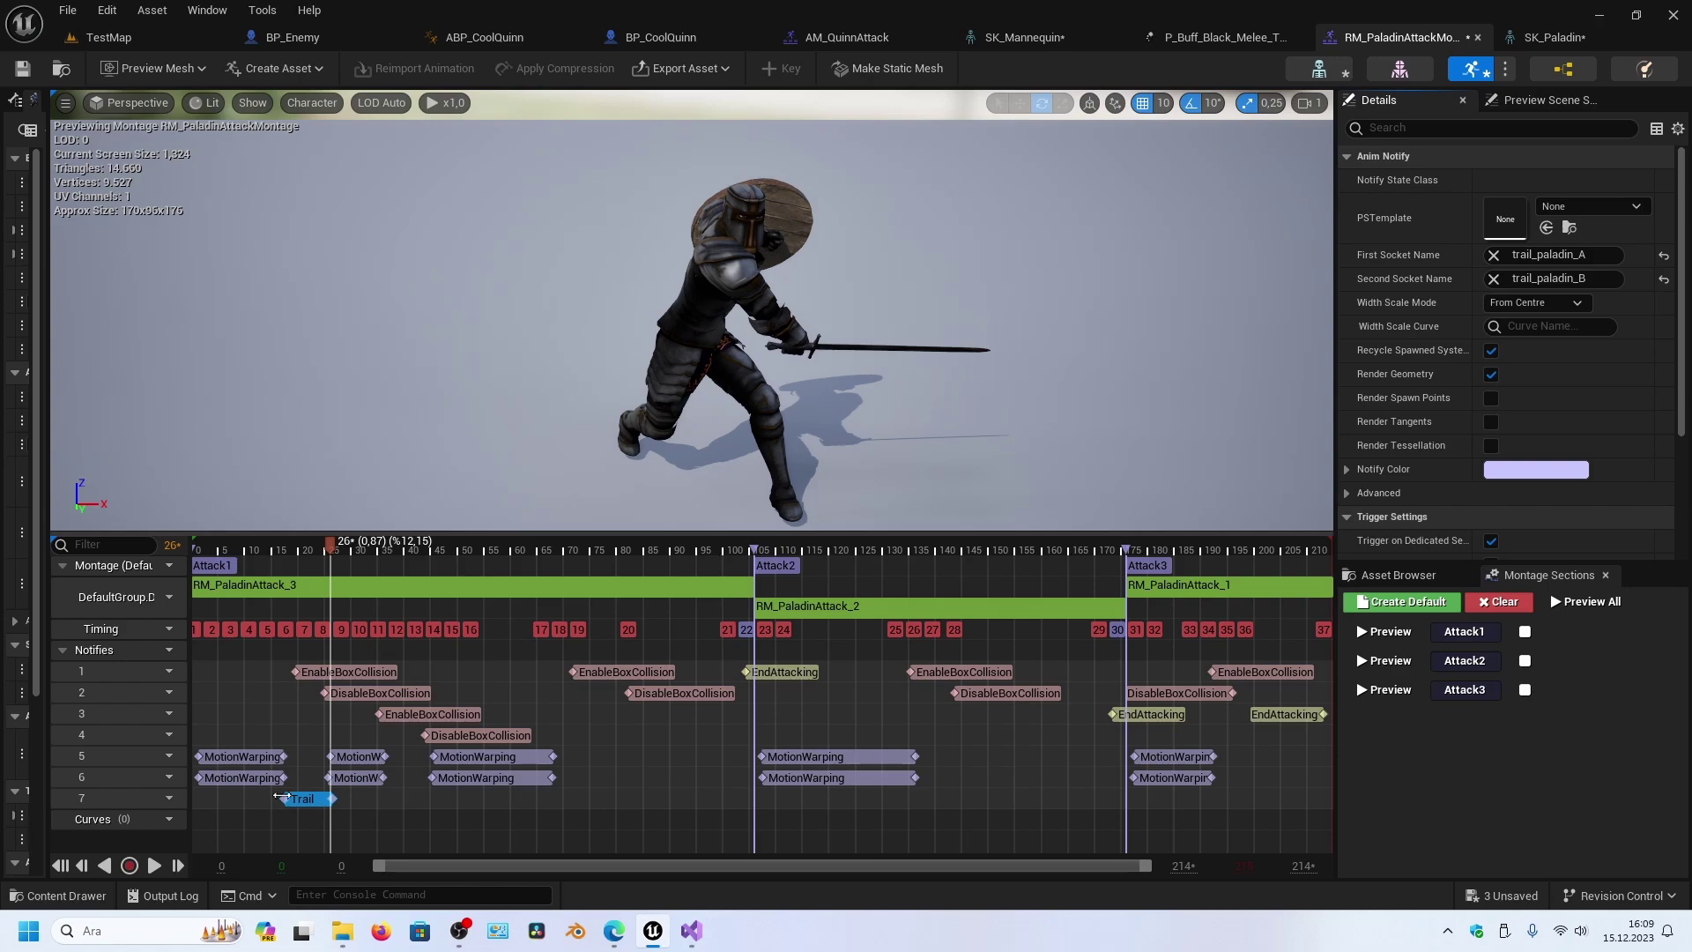
drag(333, 542, 388, 546)
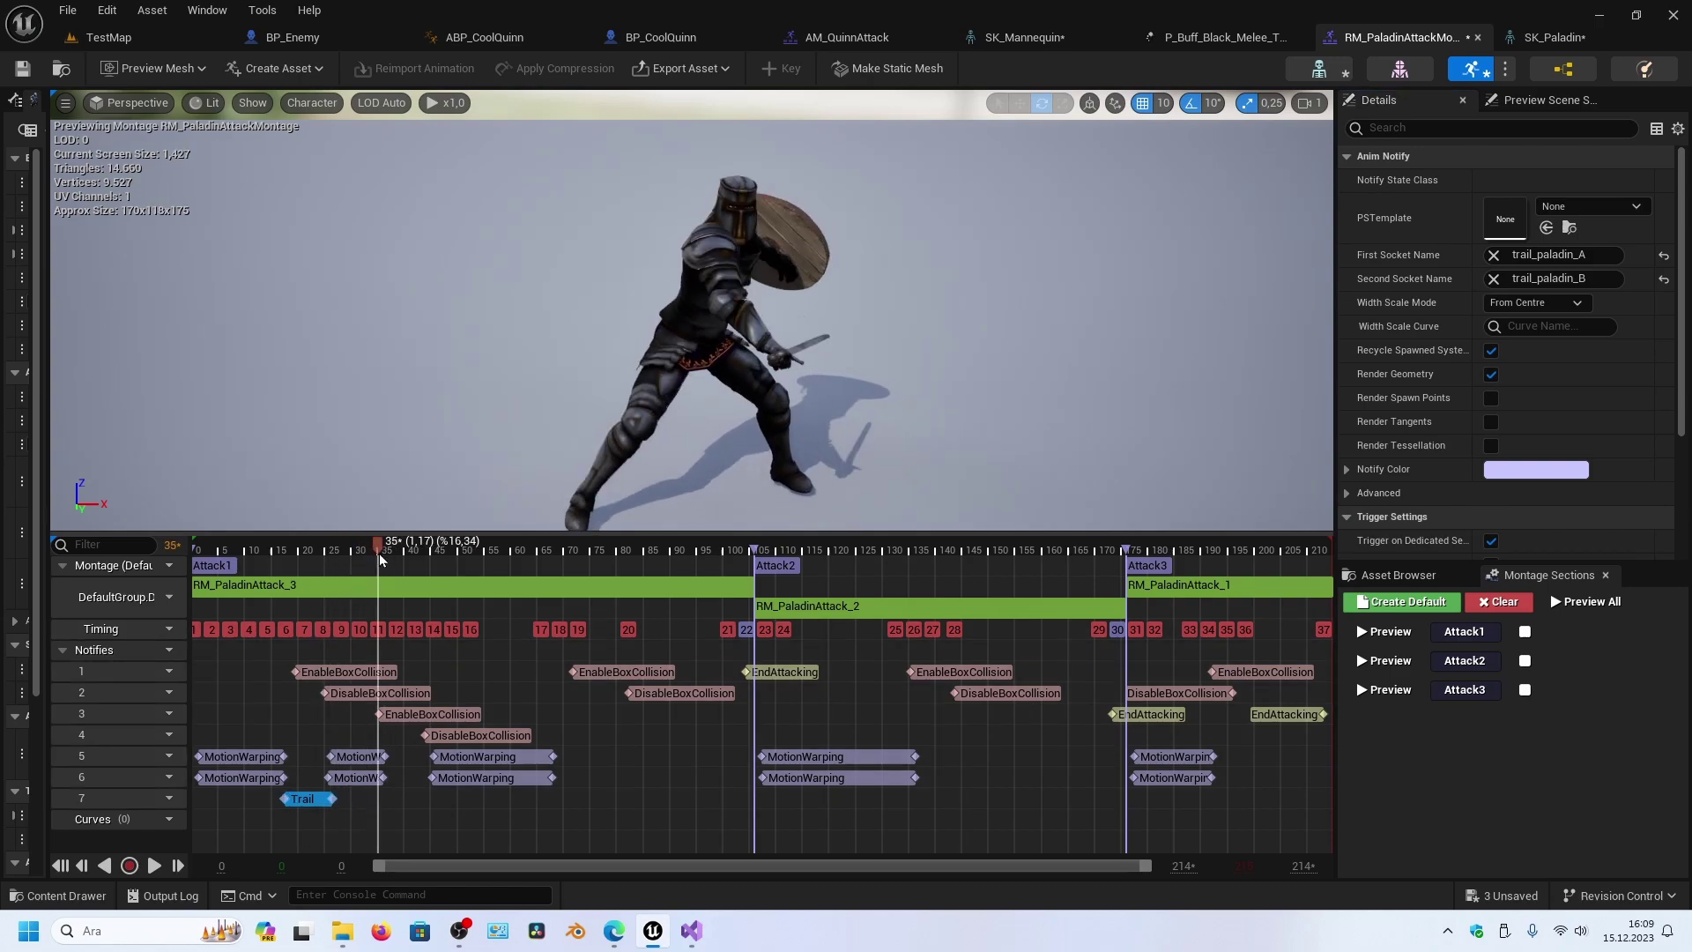
click(318, 811)
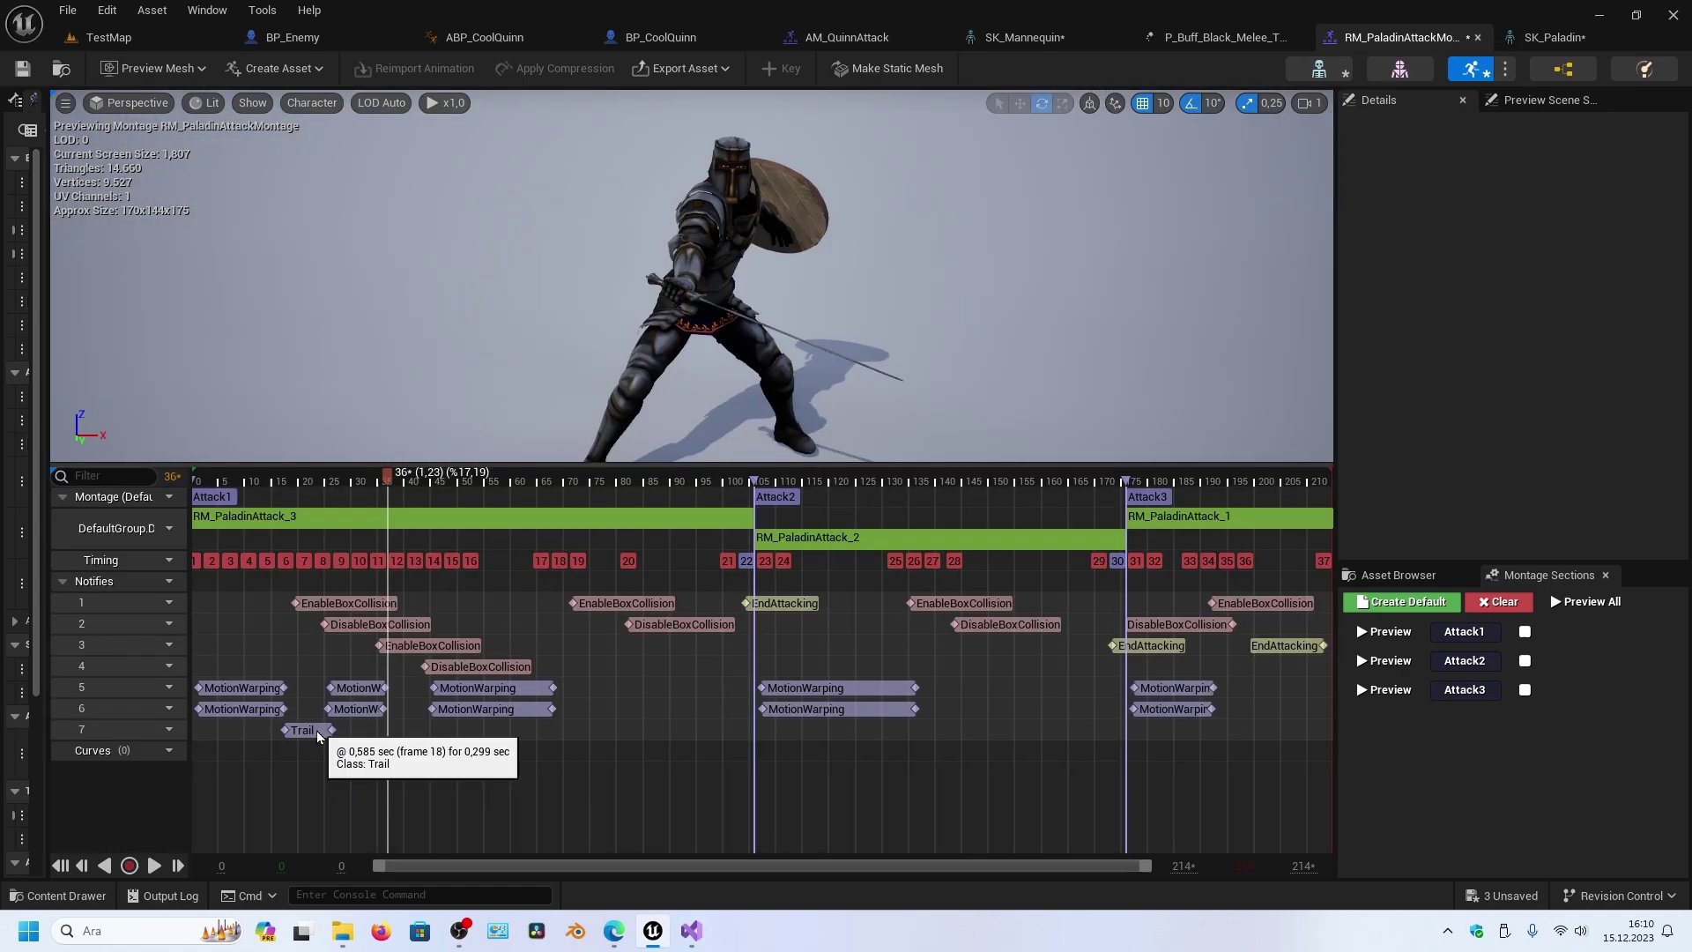
- Duplicate the Trail notify along track 7 for the next Attack1 swings, trimming each to its swing
click(302, 730)
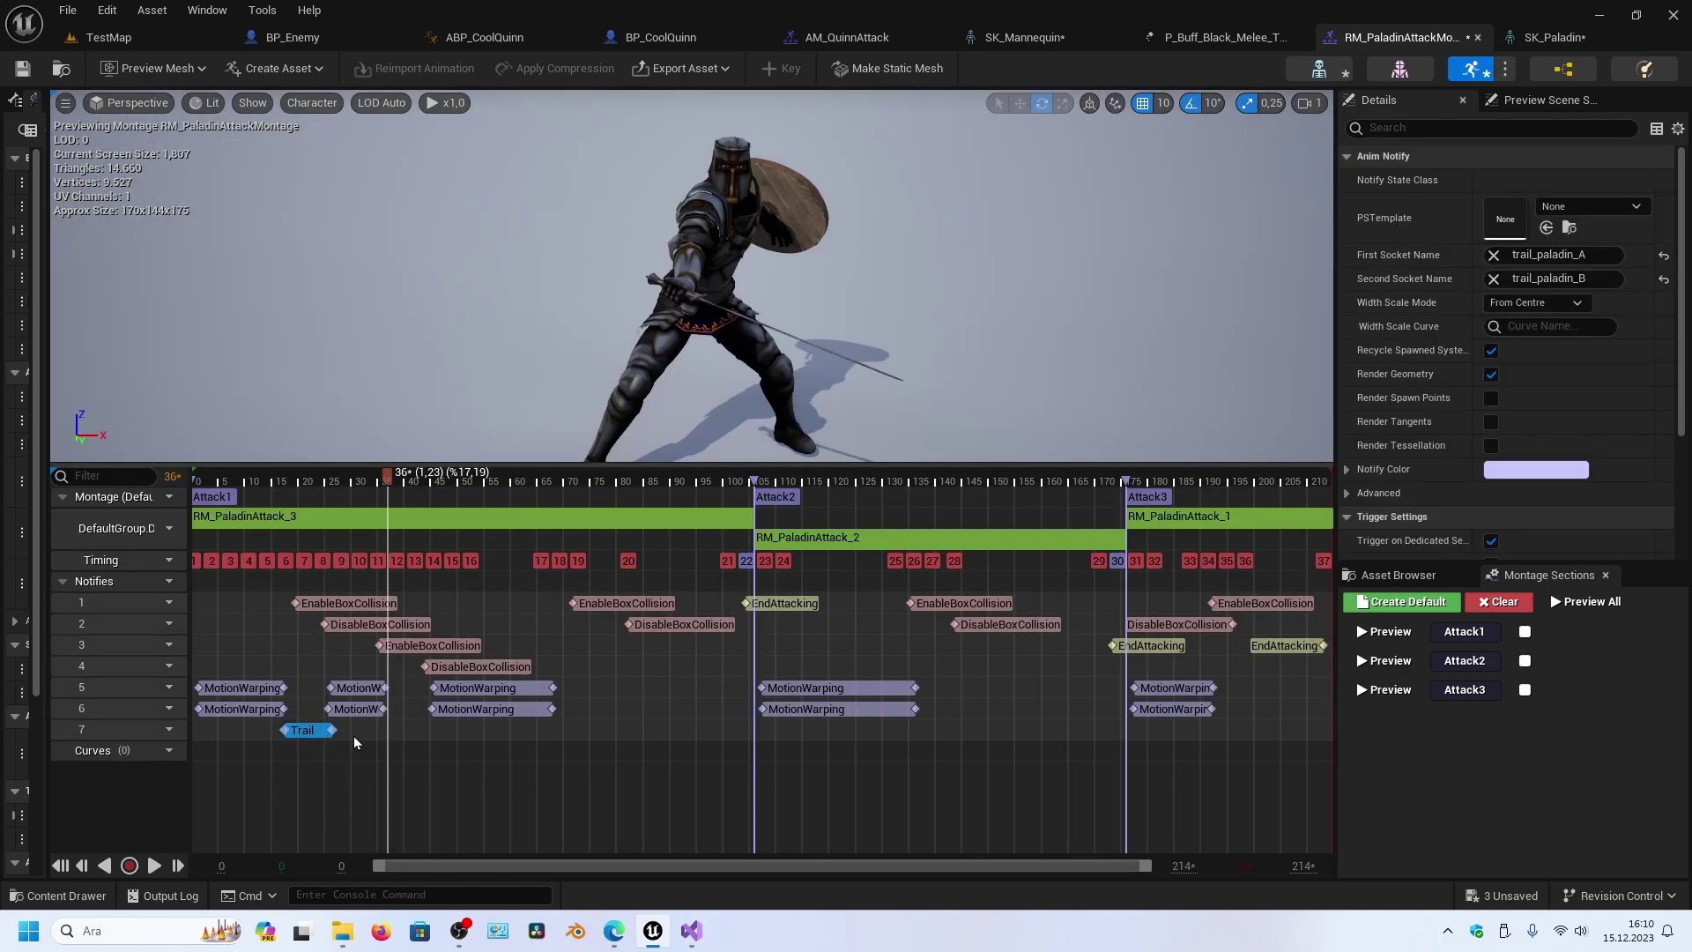
click(390, 749)
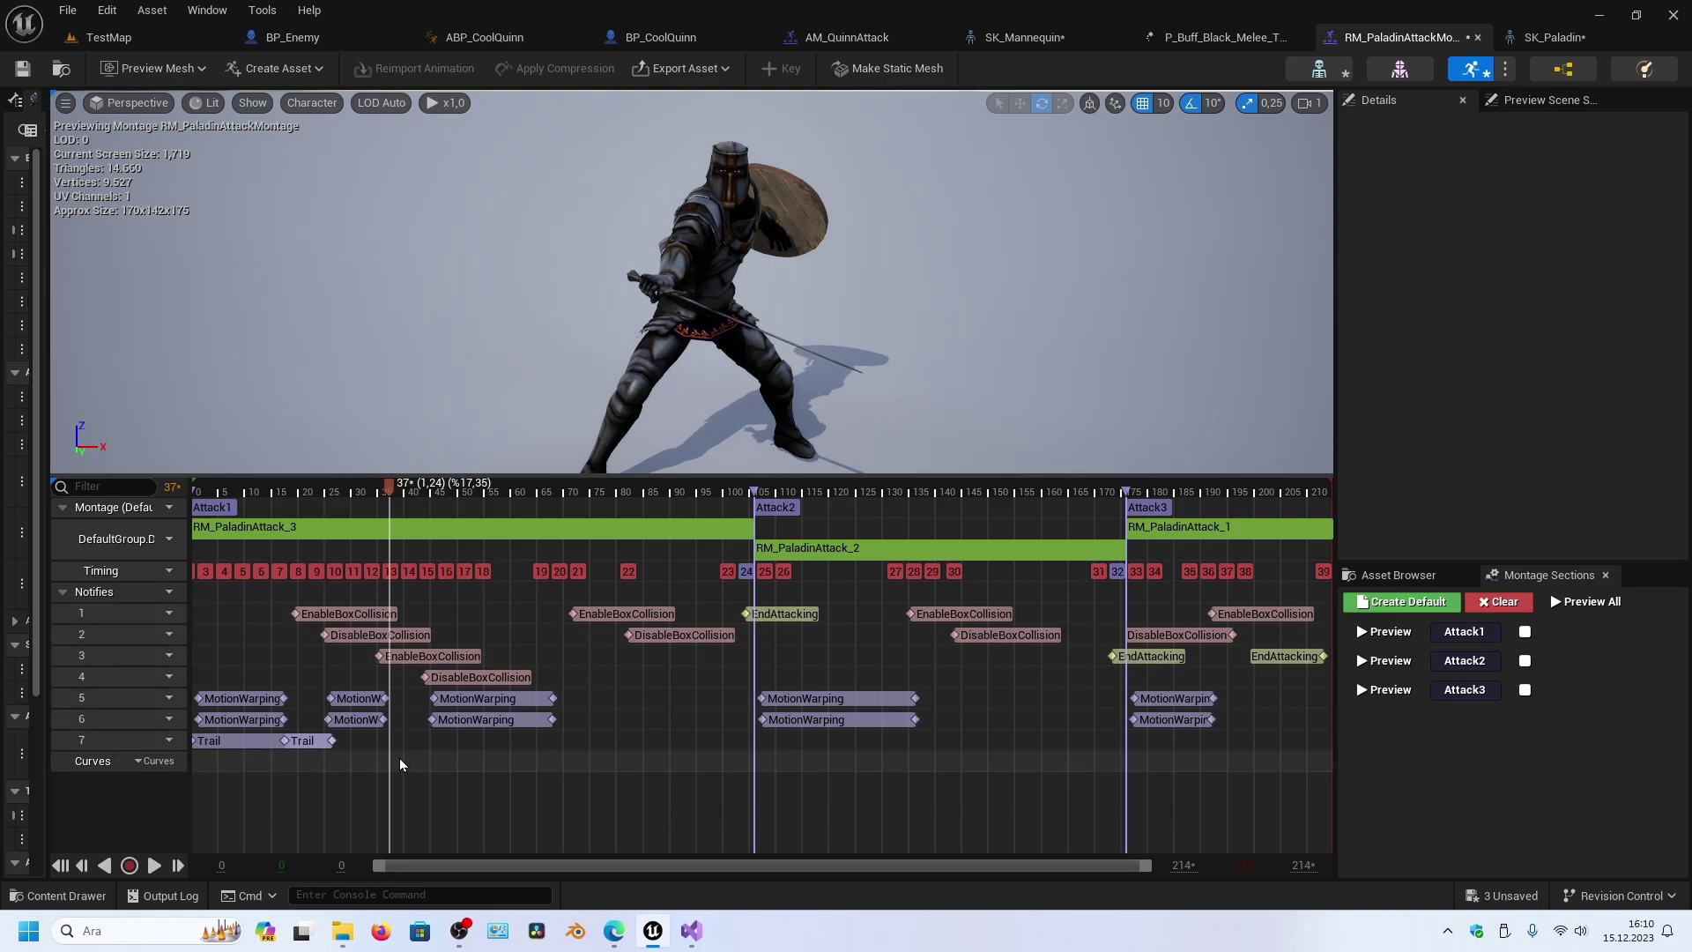
mouse_move(302, 740)
mouse_down()
mouse_move(522, 747)
mouse_move(430, 745)
mouse_up()
click(383, 490)
mouse_move(383, 490)
mouse_down()
mouse_move(576, 520)
mouse_move(568, 574)
mouse_up()
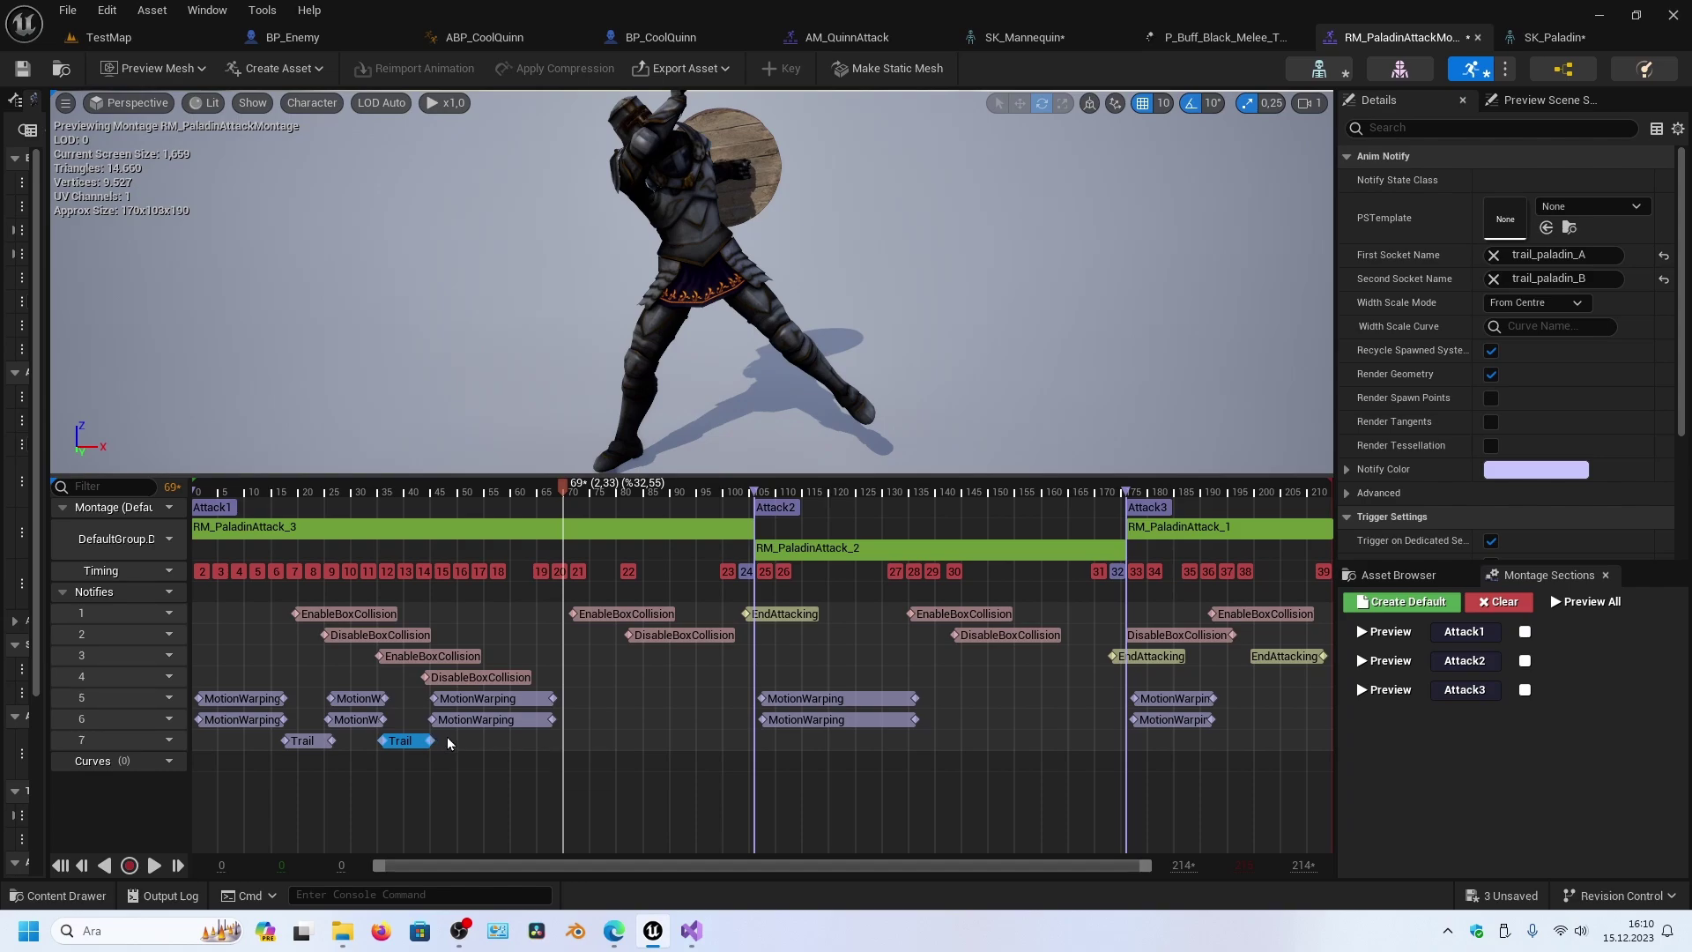
drag(426, 739, 583, 751)
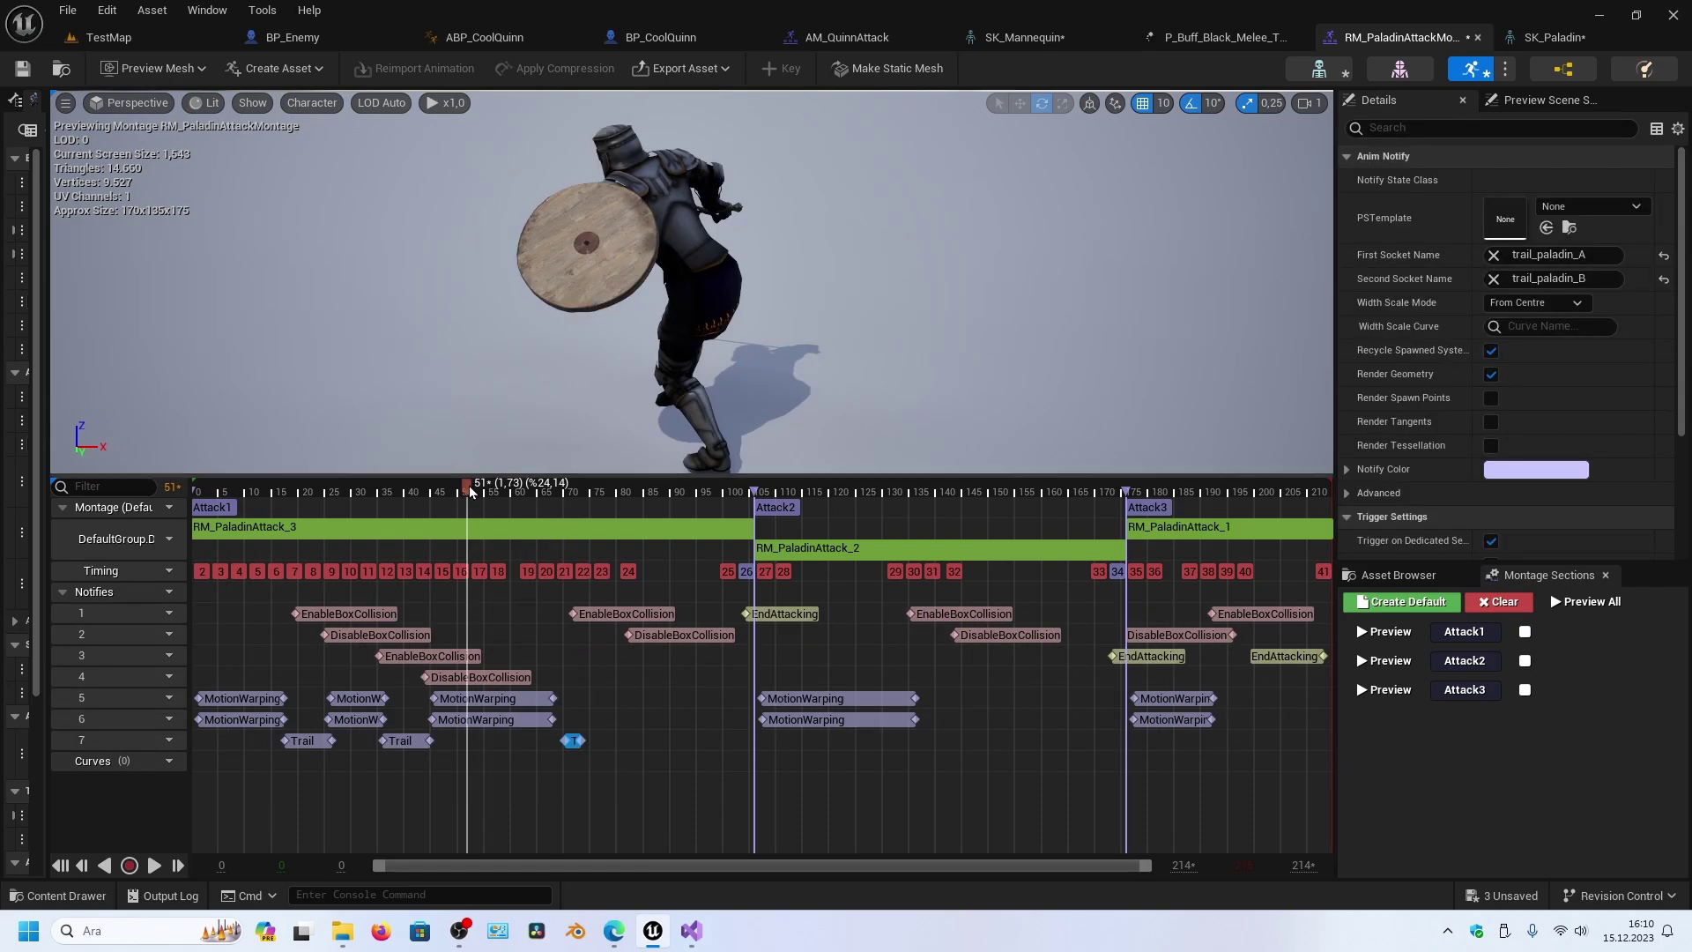
drag(467, 486, 562, 507)
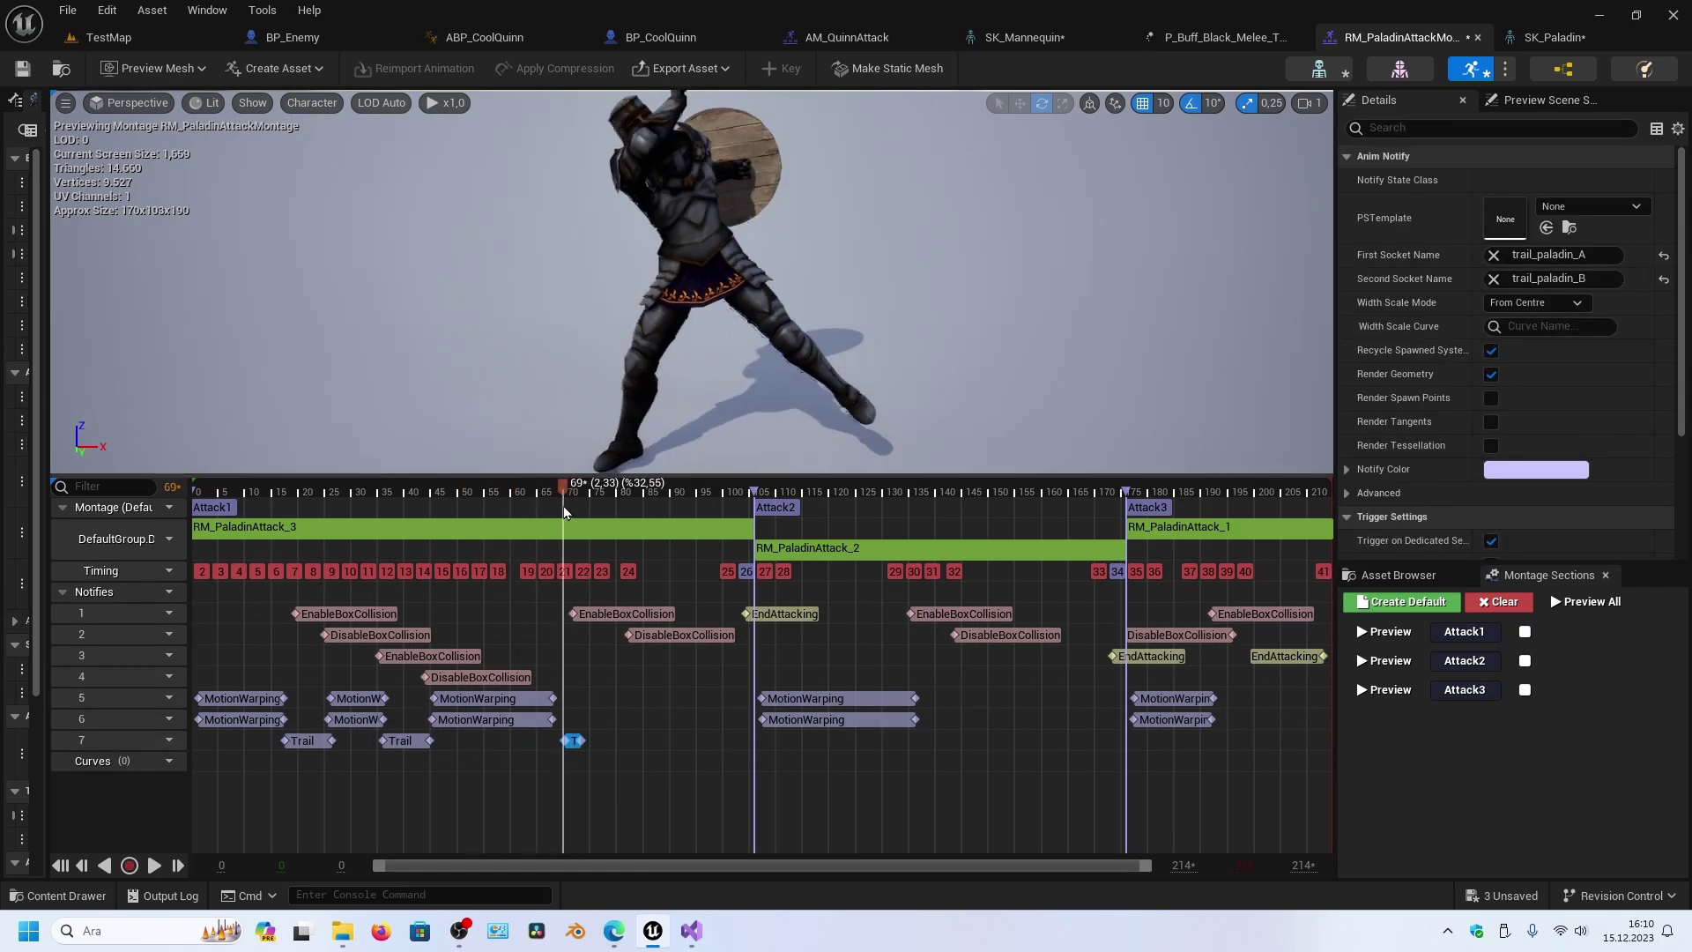
drag(583, 740, 643, 740)
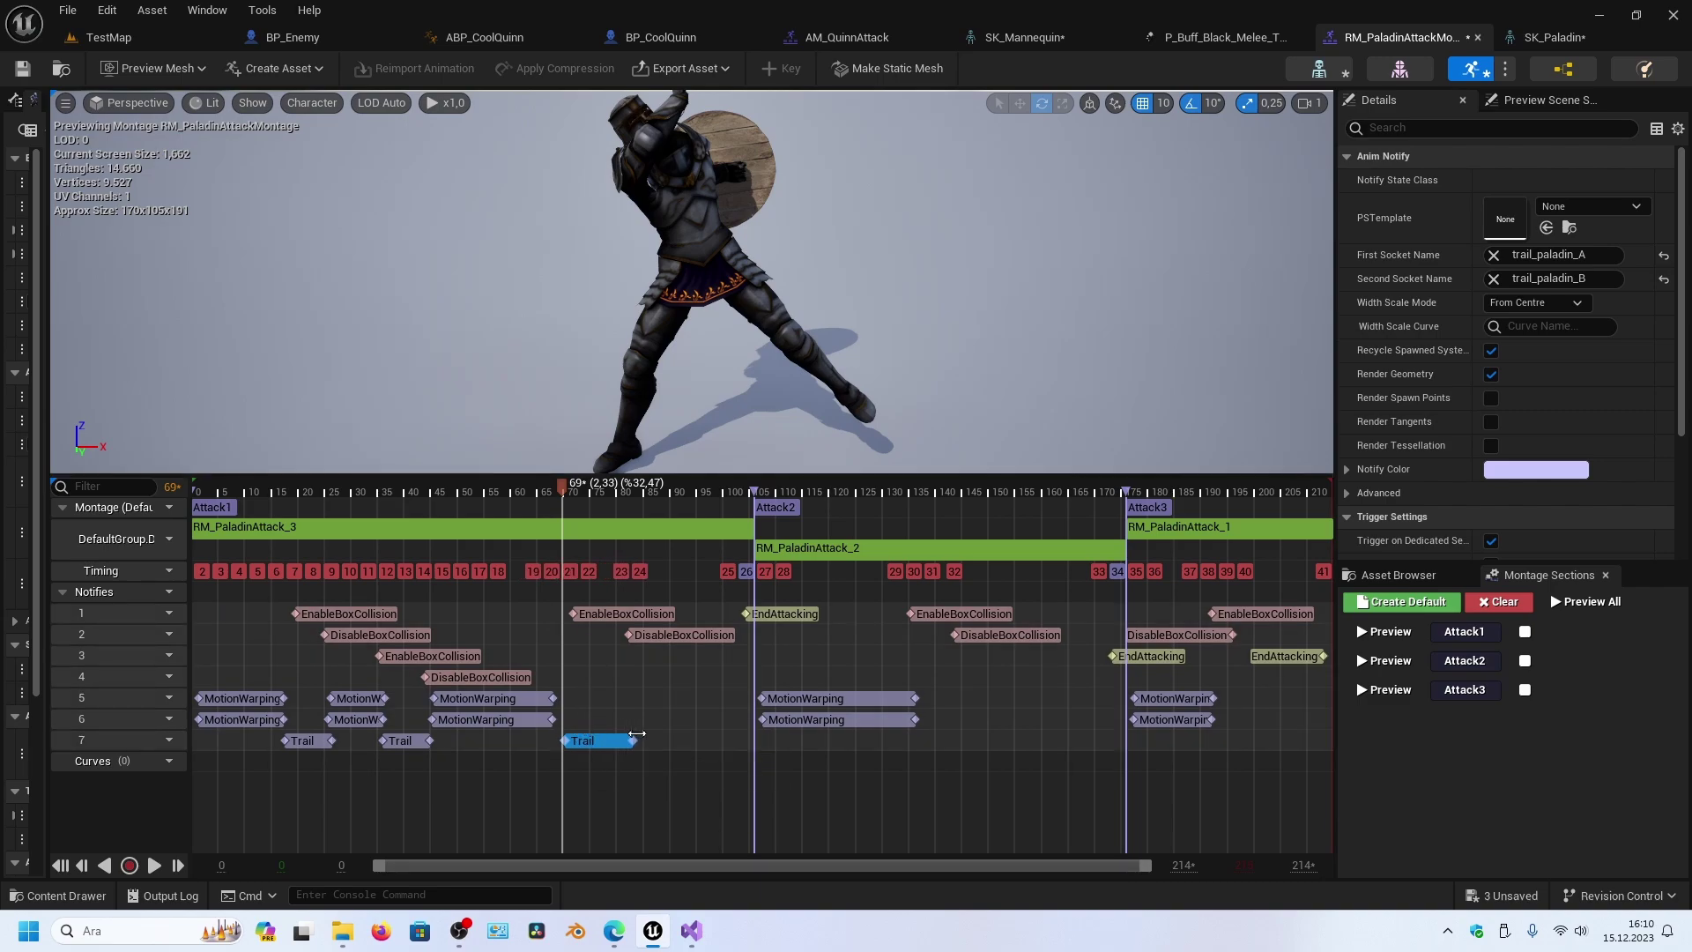
drag(562, 486, 609, 486)
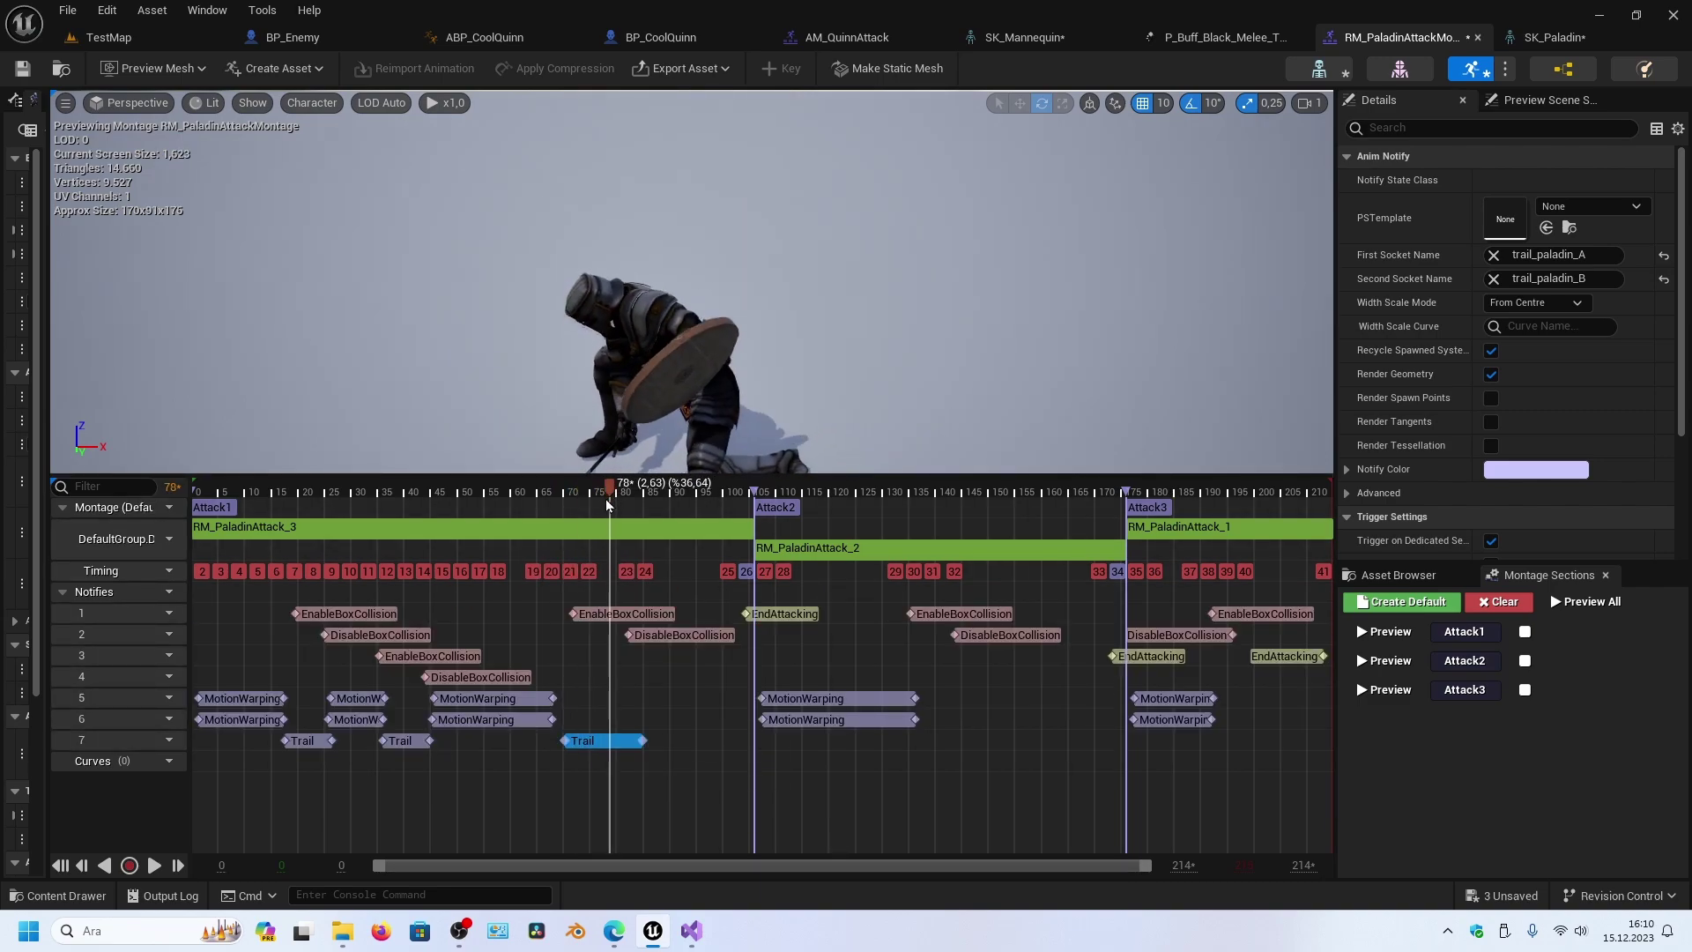
drag(643, 740, 615, 740)
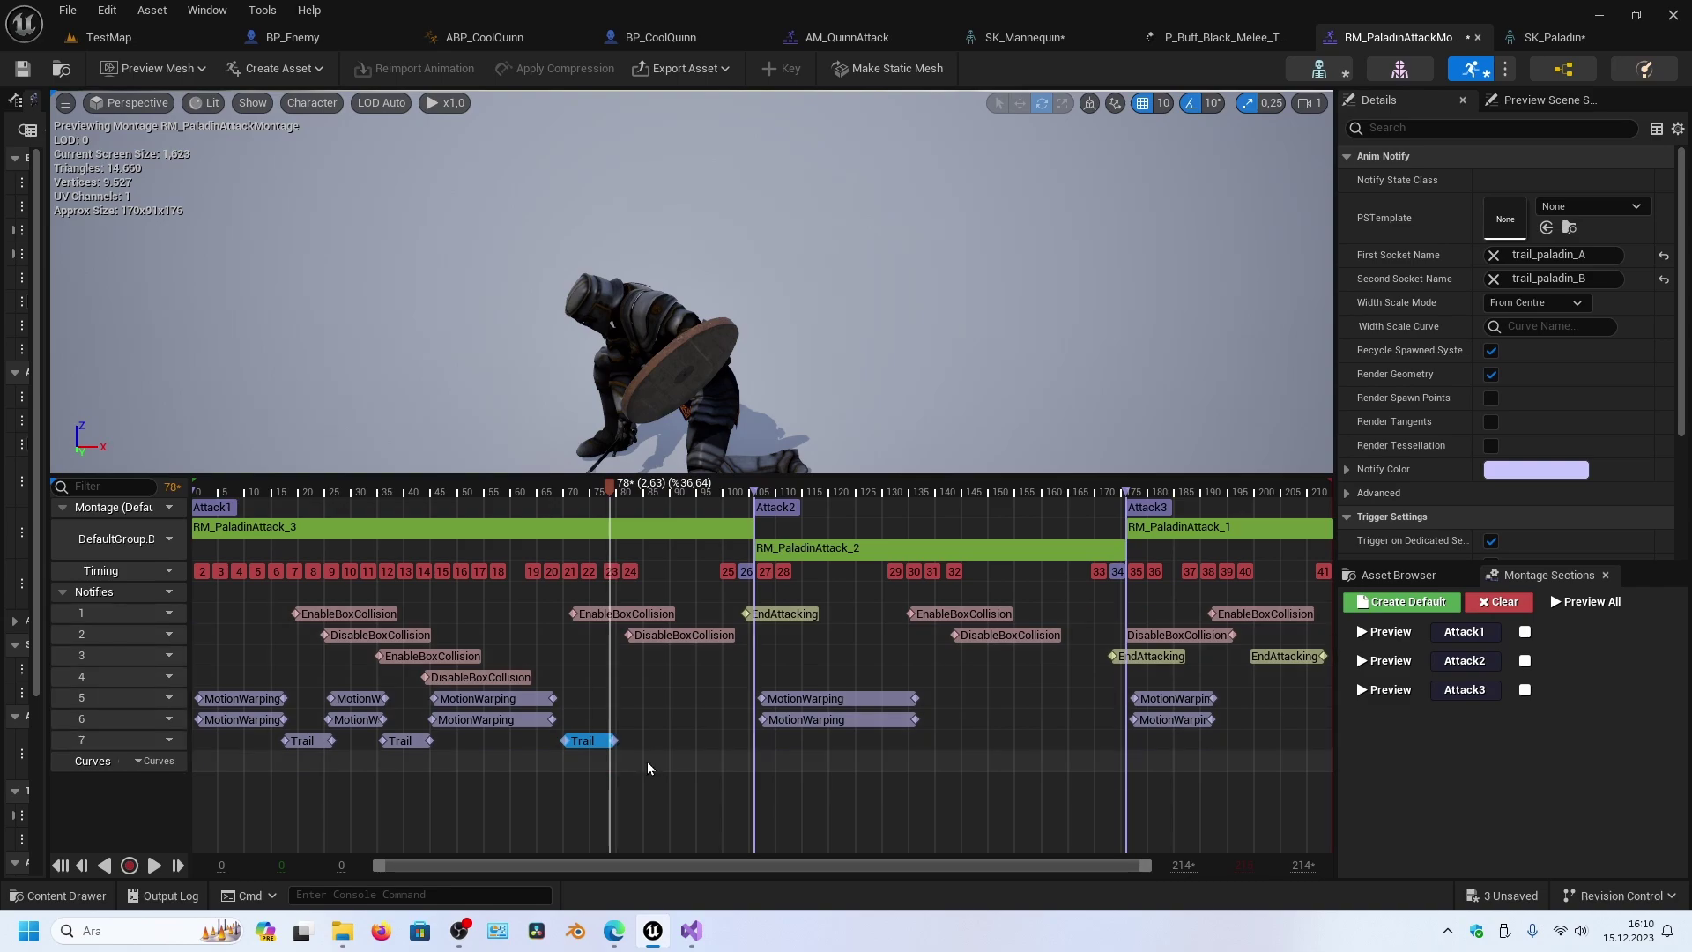
- Paste Trail notifies at frame 135 for the Attack2 swing and at the Attack3 swing
drag(797, 486, 914, 505)
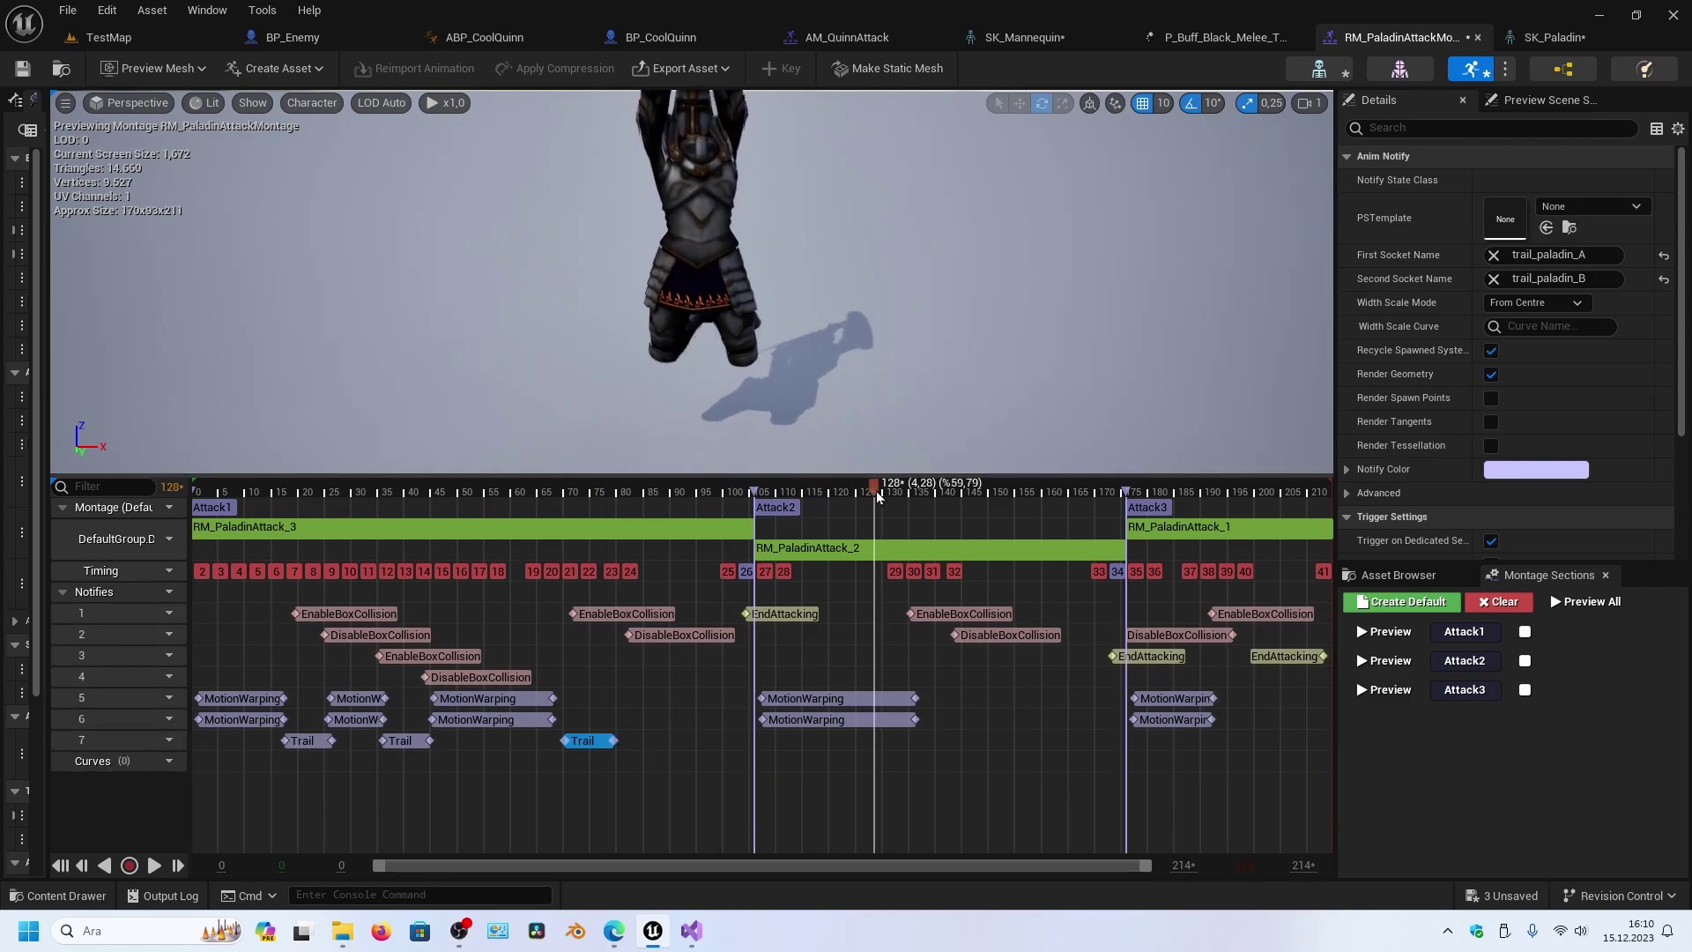
key(ctrl+v)
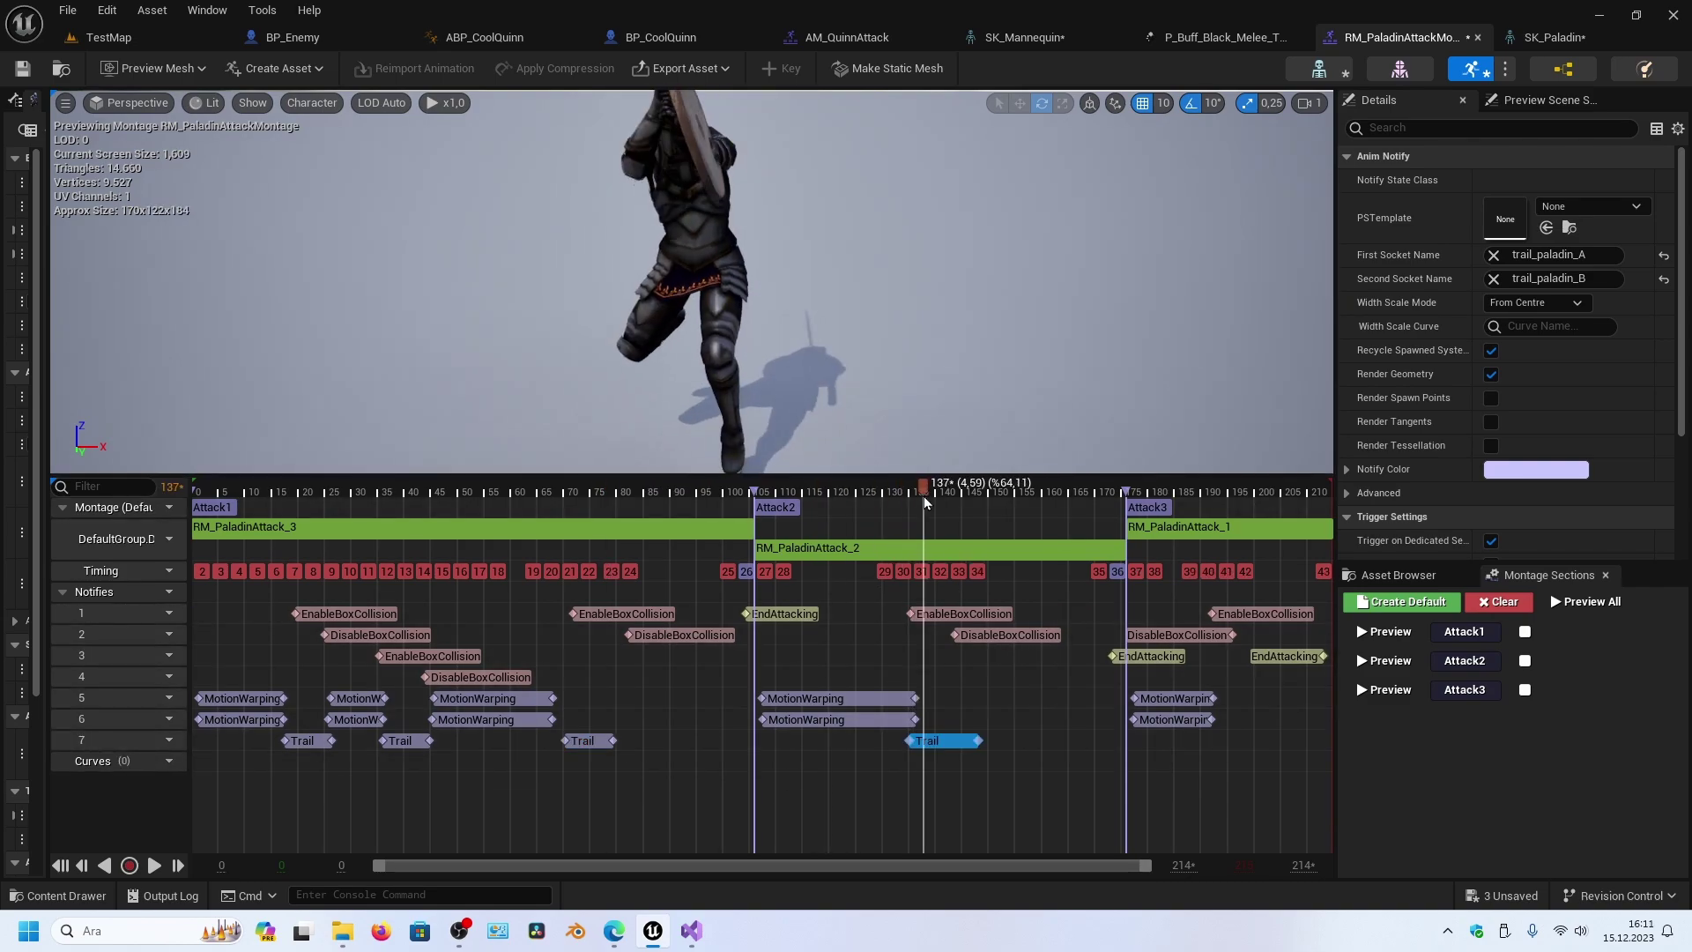
drag(979, 740, 969, 737)
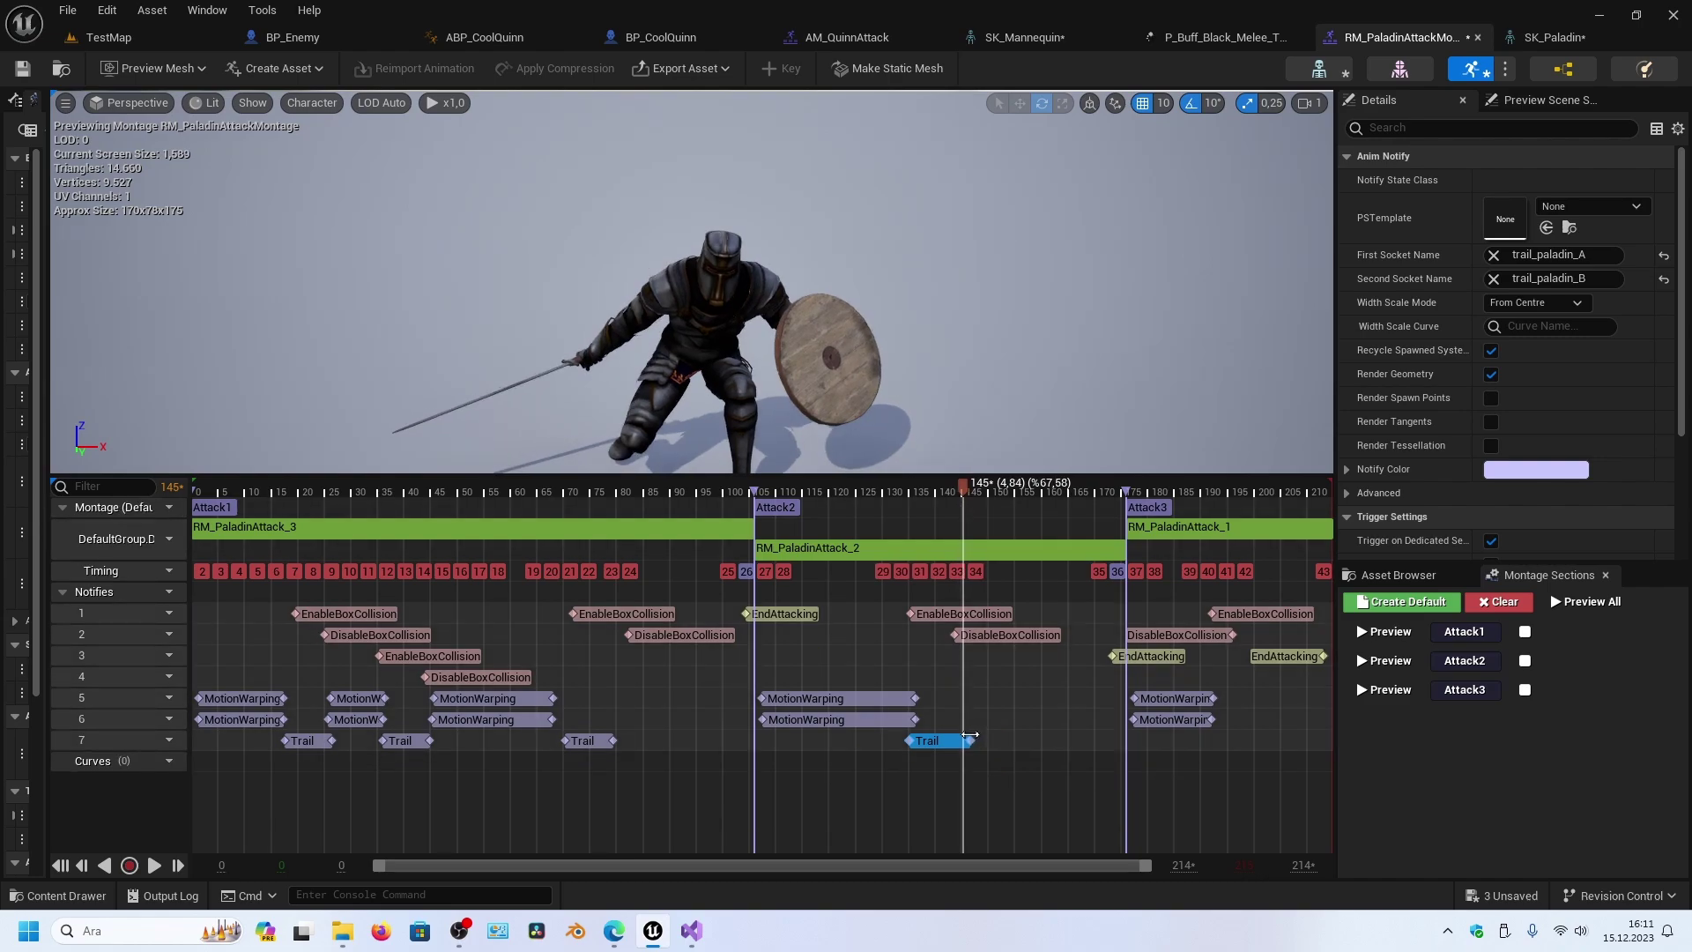
drag(965, 487, 1214, 484)
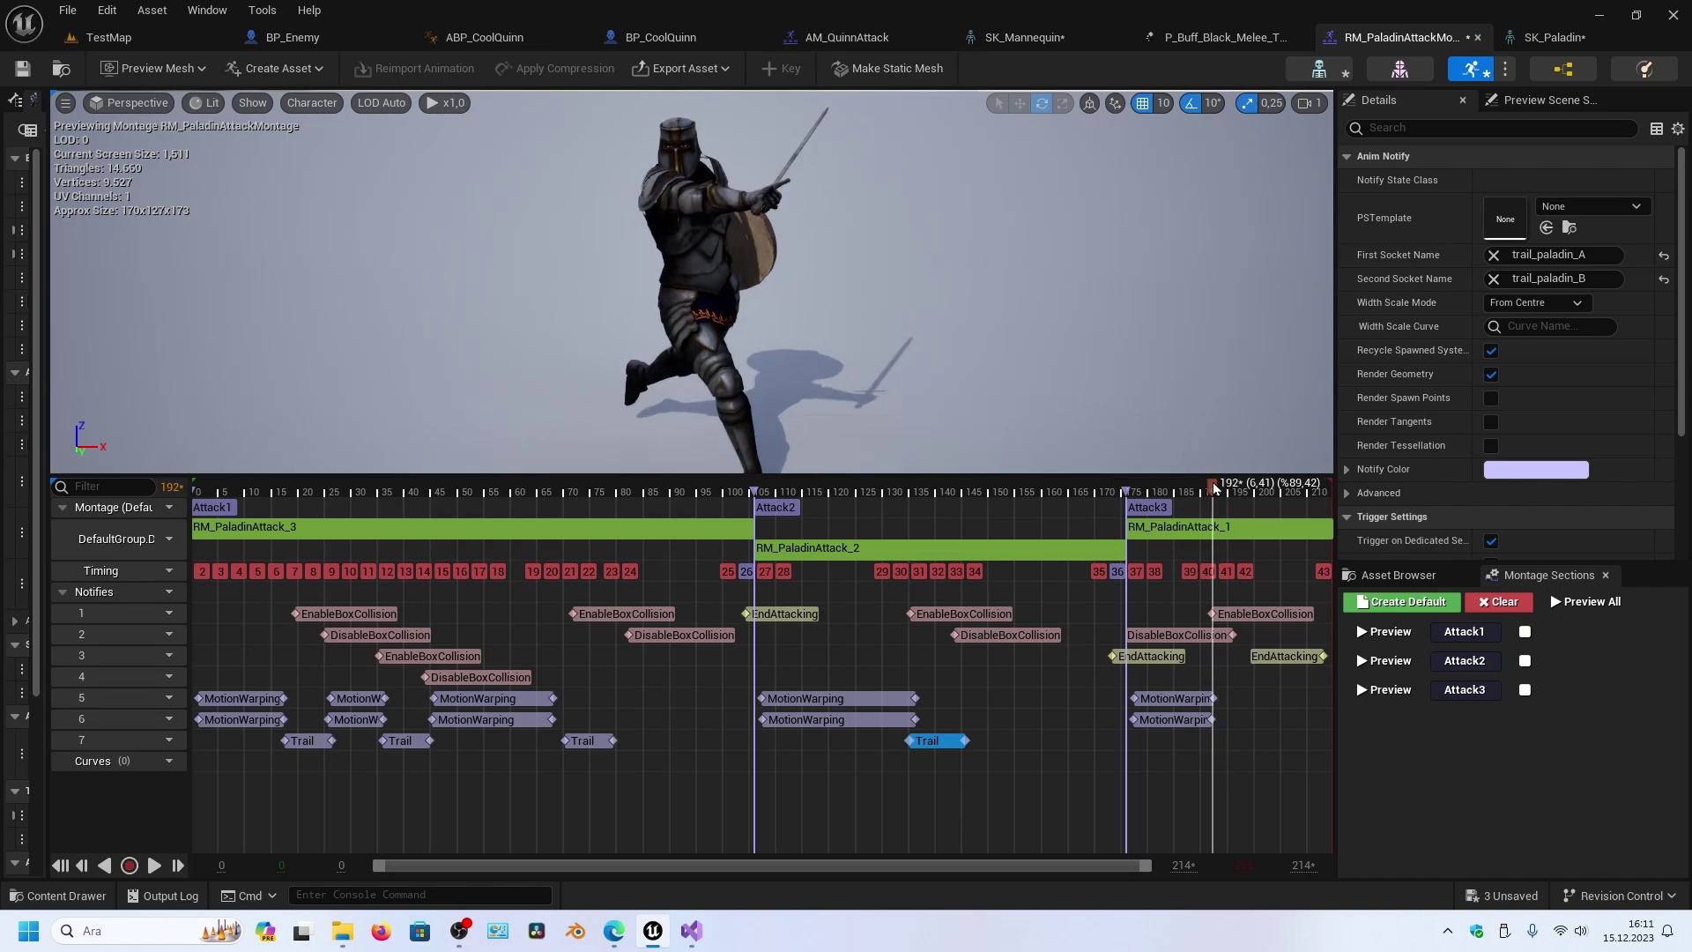
key(ctrl+v)
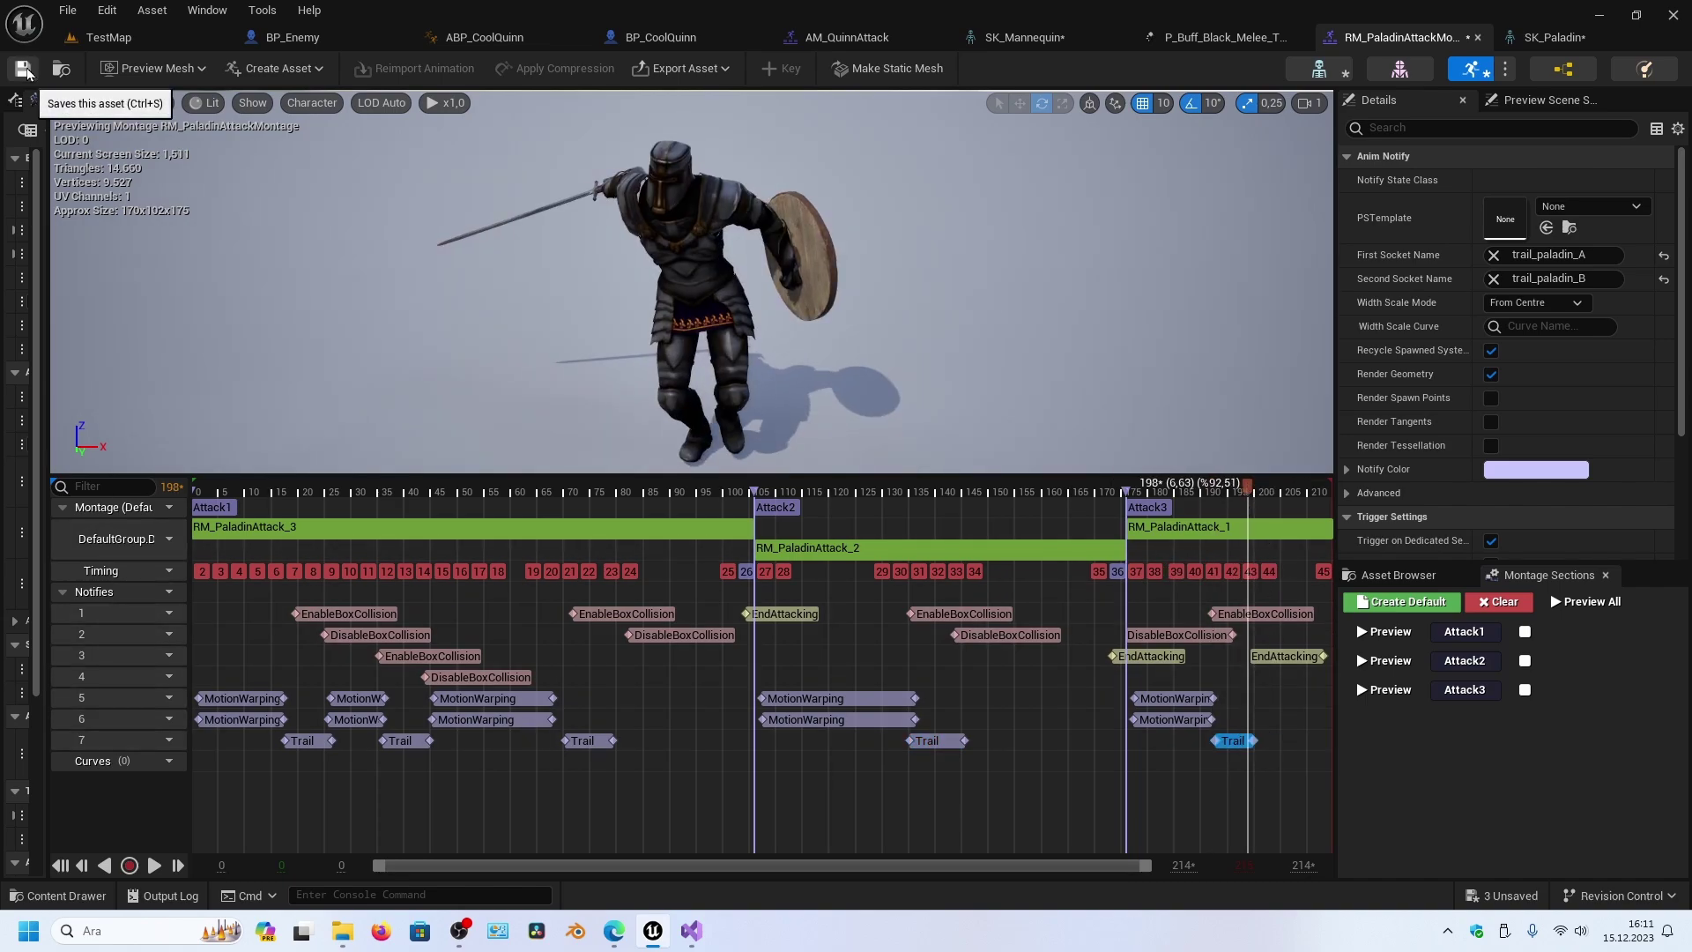
- Save the montage and set the first Trail notify's PSTemplate to P_Buff_Black_Melee_Trail
click(22, 68)
drag(48, 221, 282, 221)
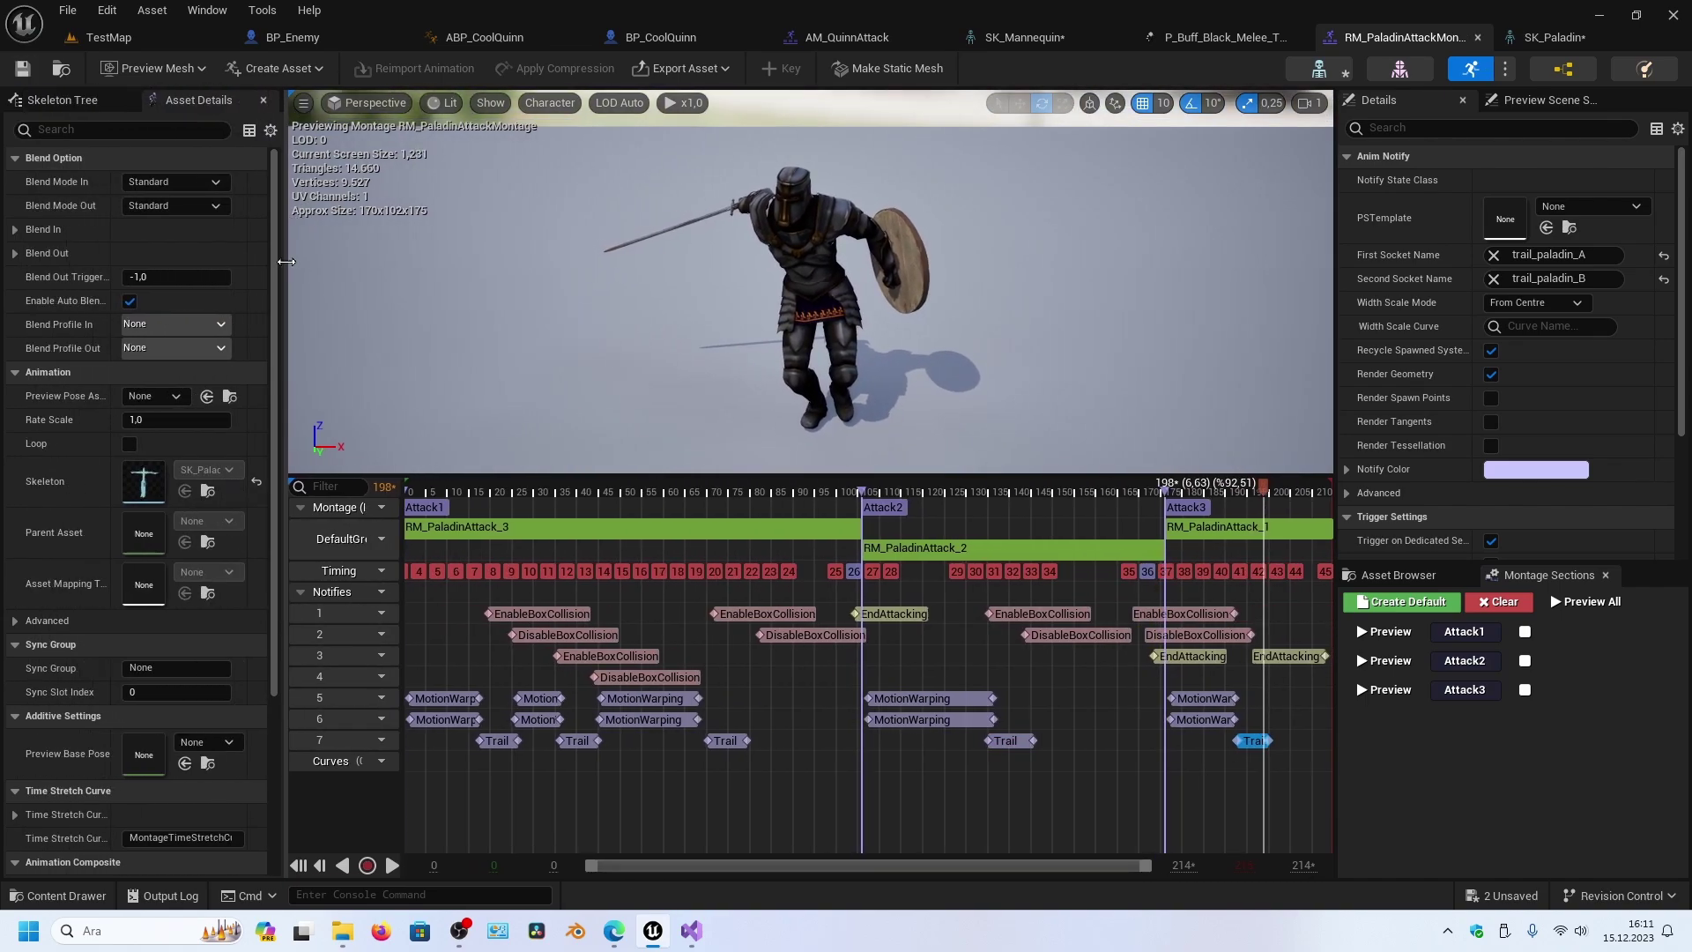
click(1591, 214)
text(trail)
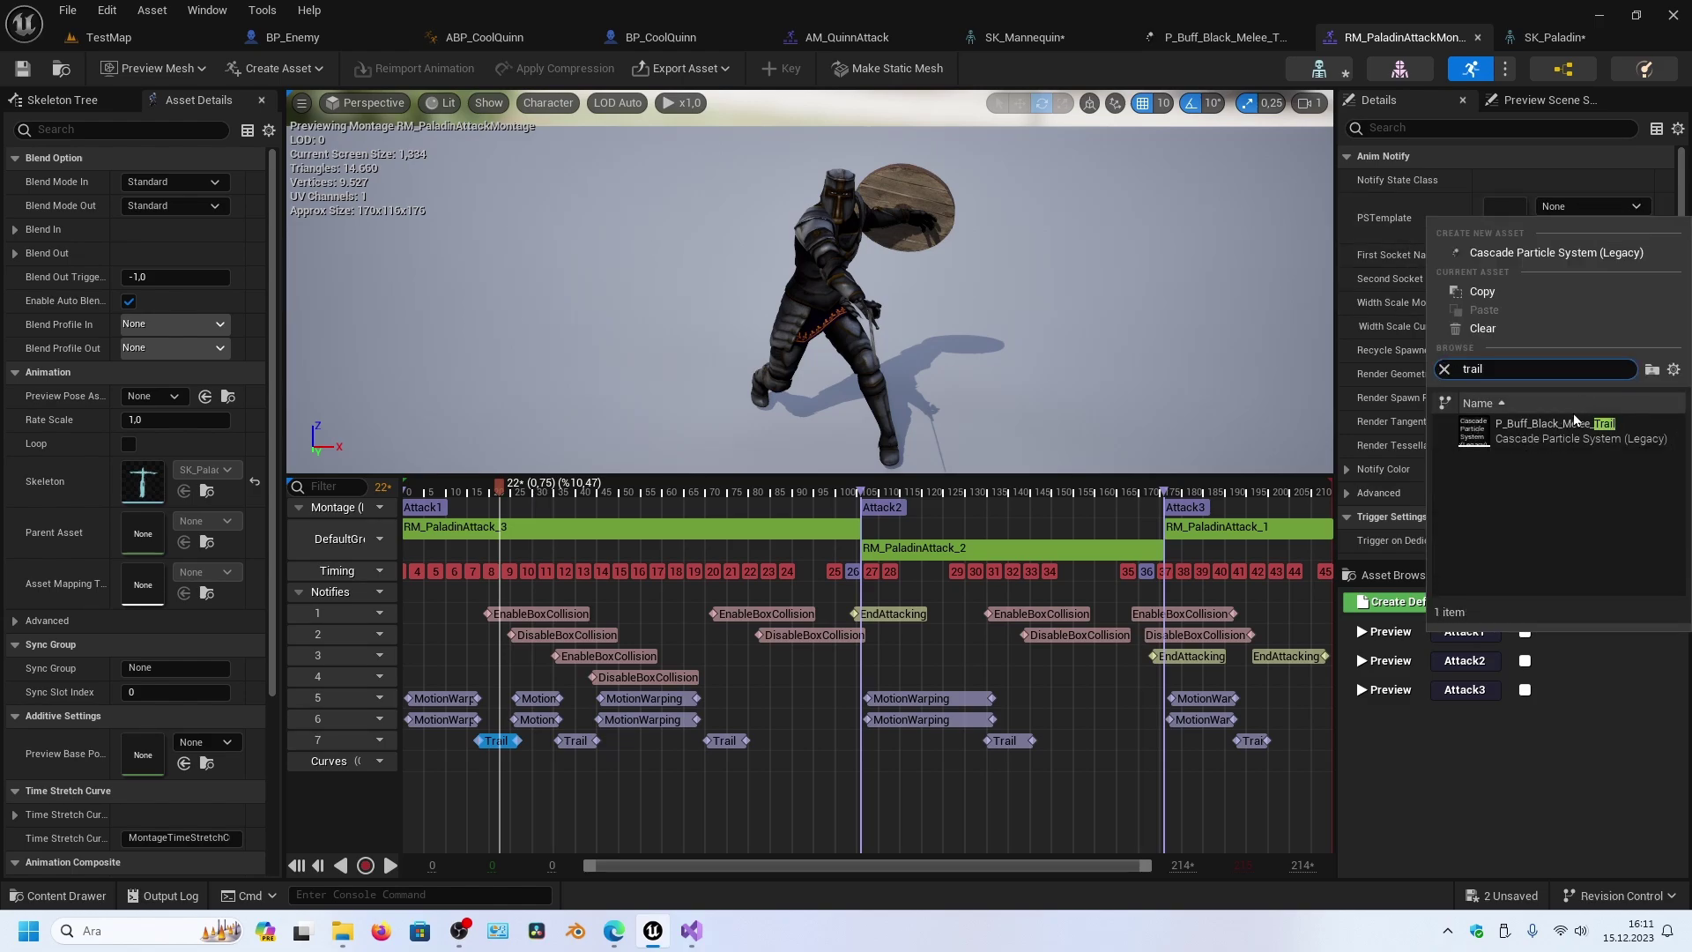
click(1555, 431)
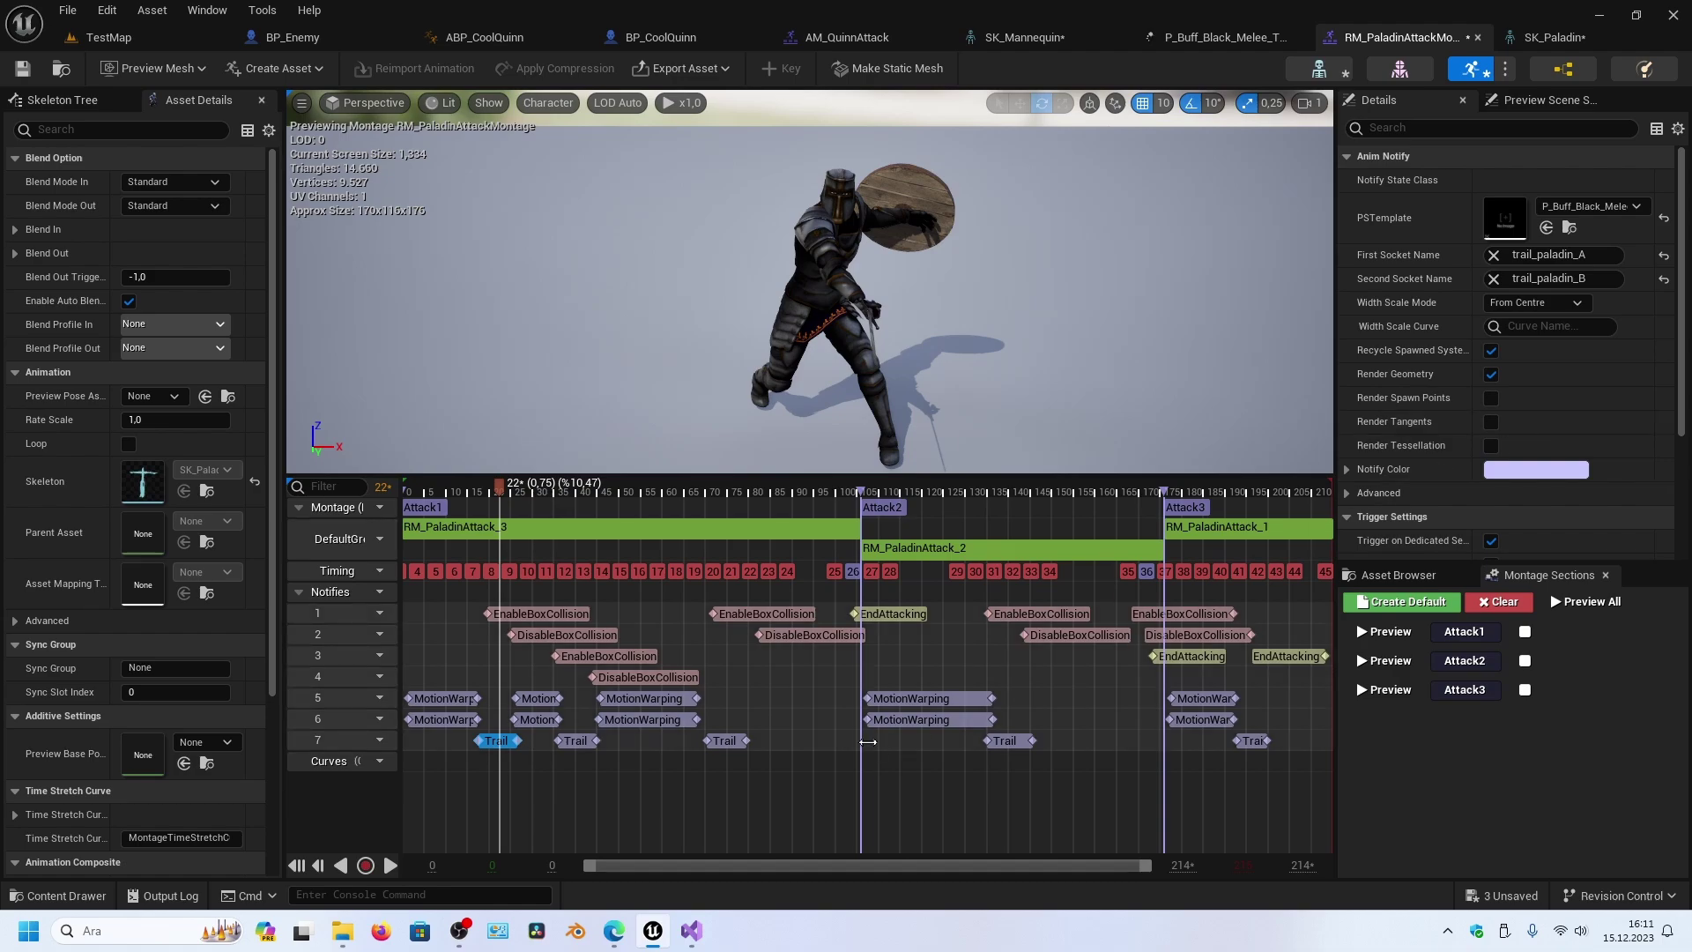
- Assign P_Buff_Black_Melee_Trail to the second and third Trail notifies
click(575, 740)
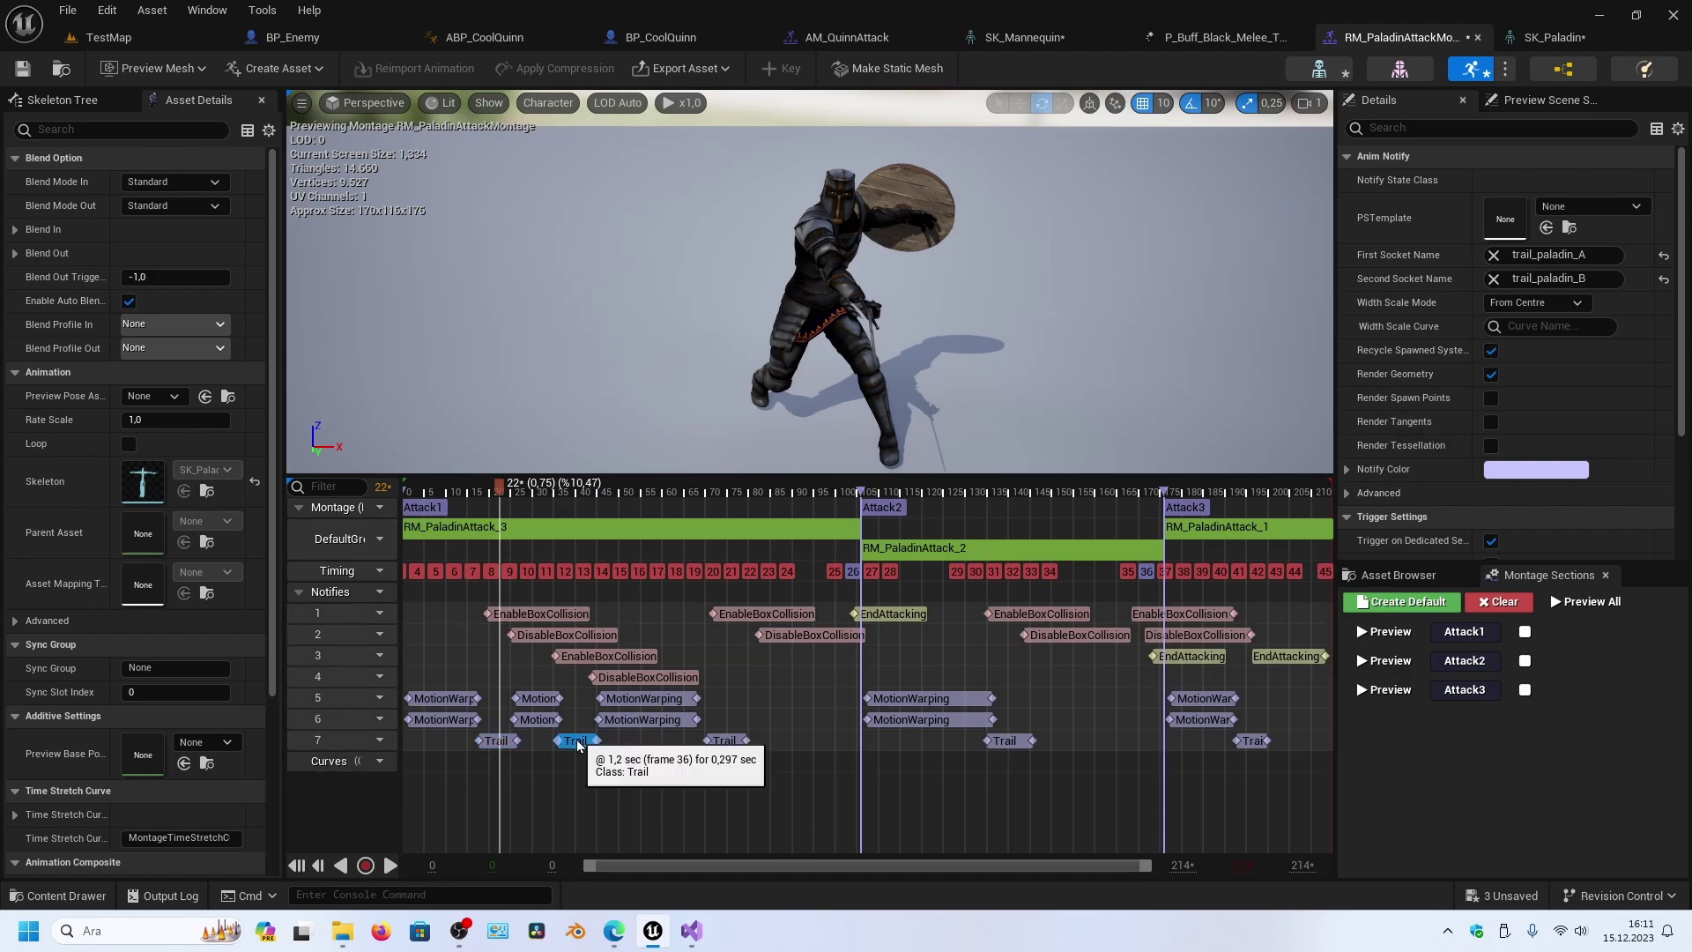
click(1569, 210)
text(black)
click(1555, 431)
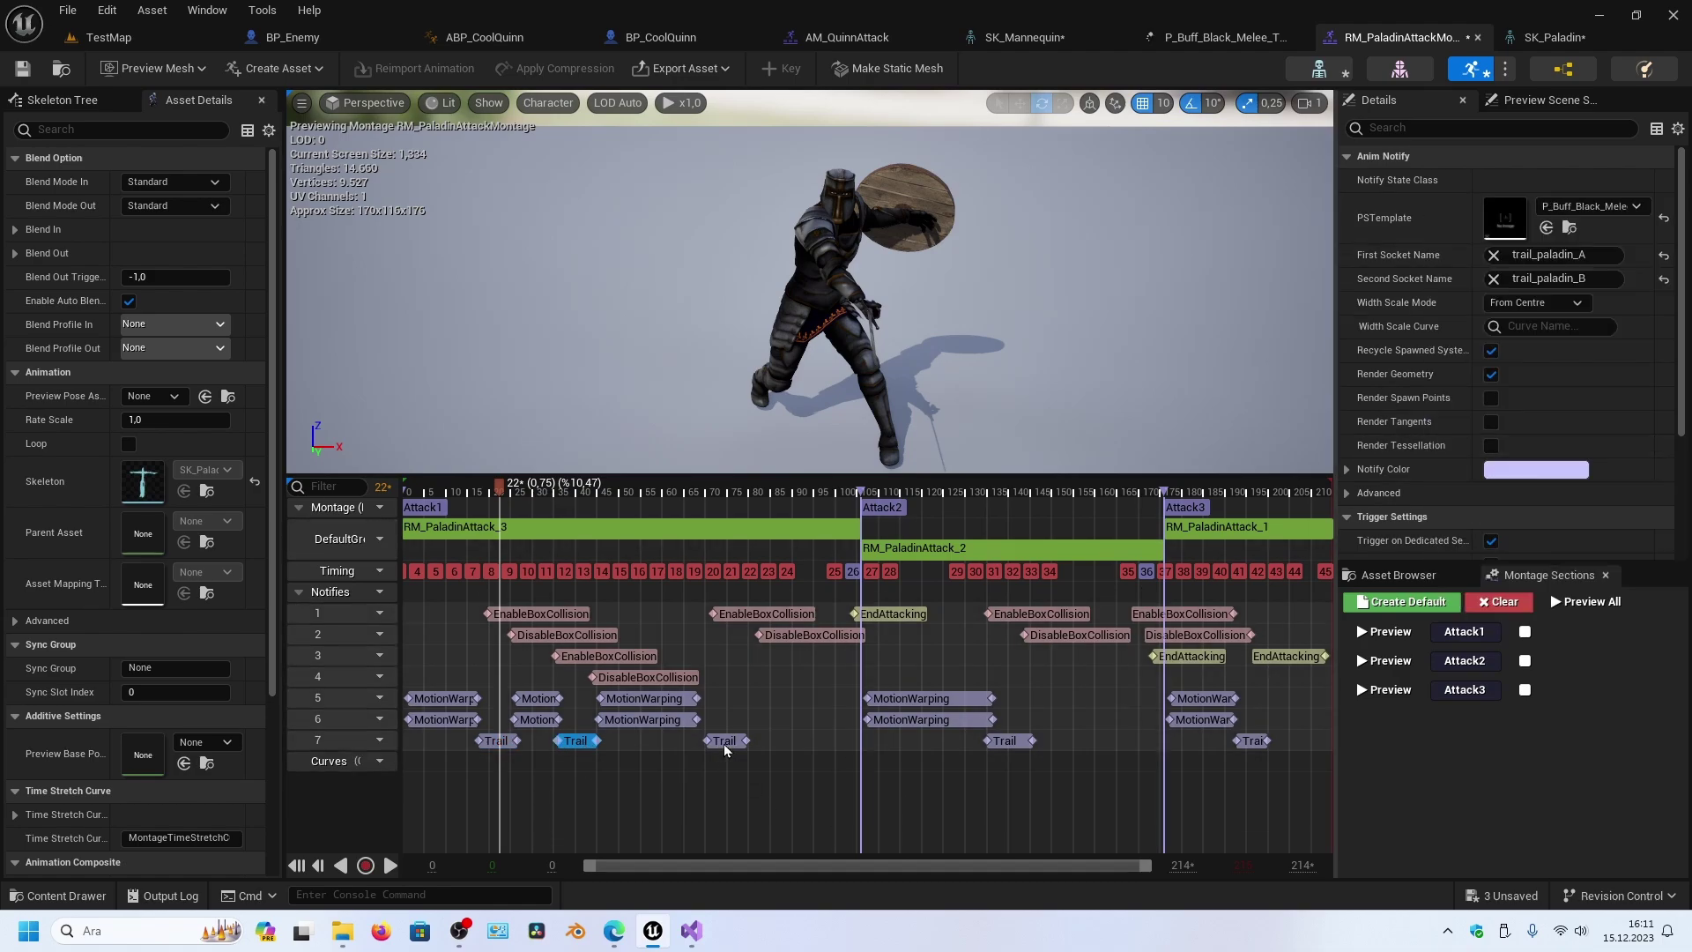
click(725, 740)
click(1569, 206)
text(black)
click(1531, 431)
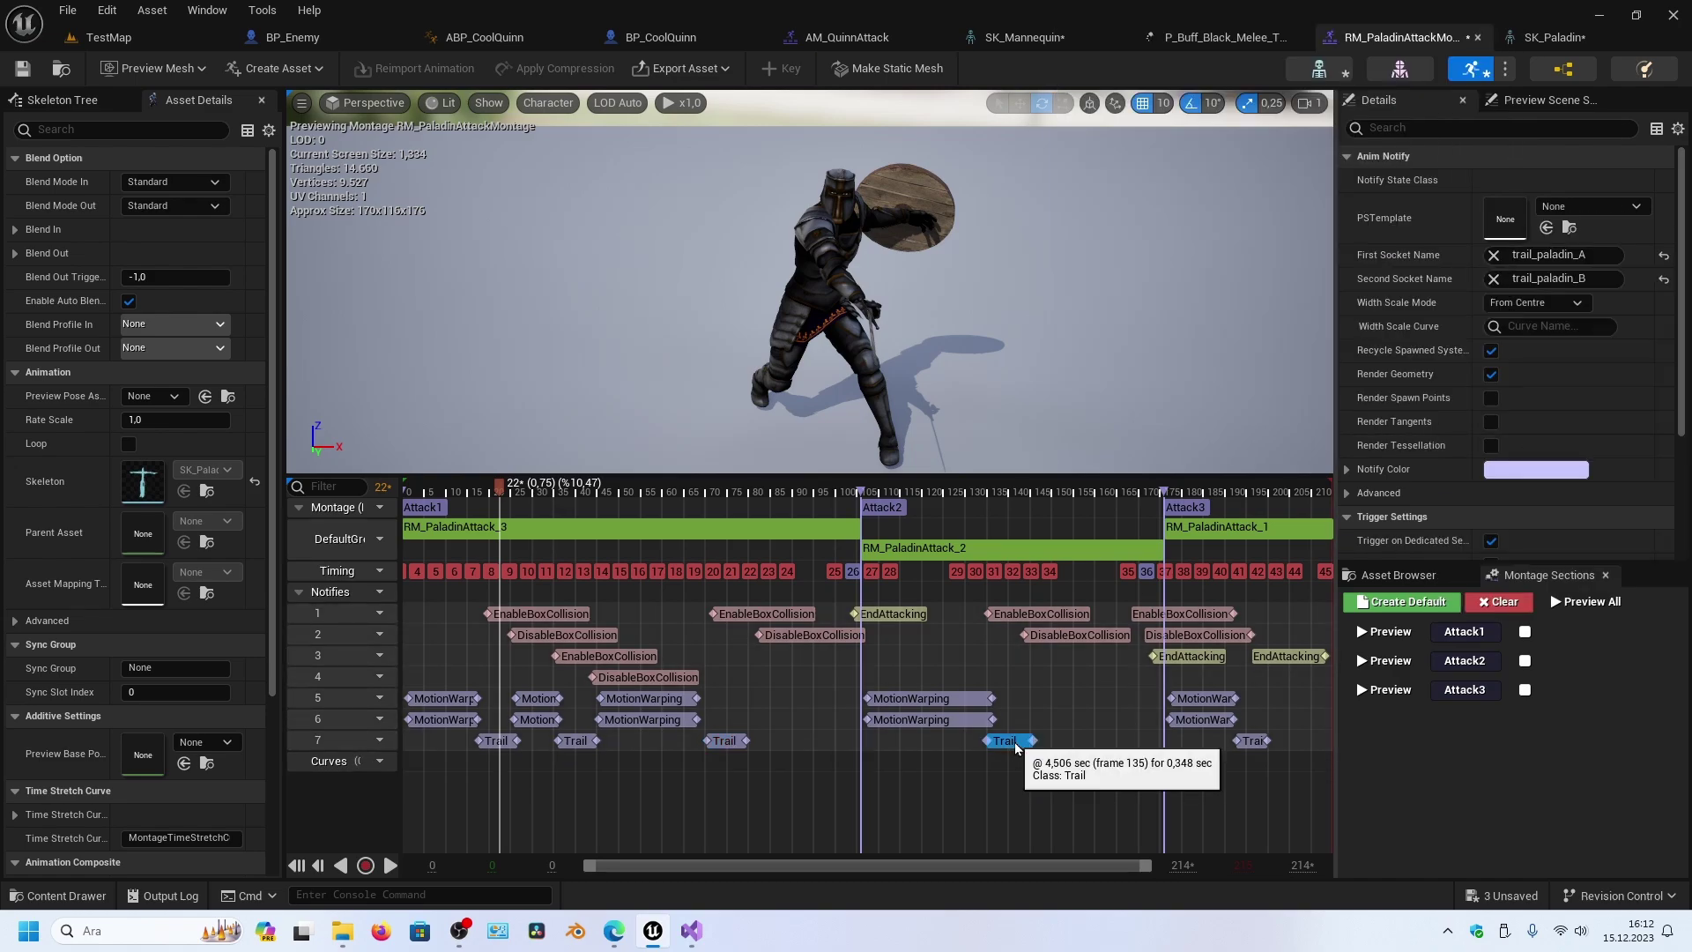
- Assign P_Buff_Black_Melee_Trail to the fourth and fifth Trail notifies, then play TestMap
click(1005, 740)
click(1569, 206)
text(black)
click(1556, 431)
click(1254, 741)
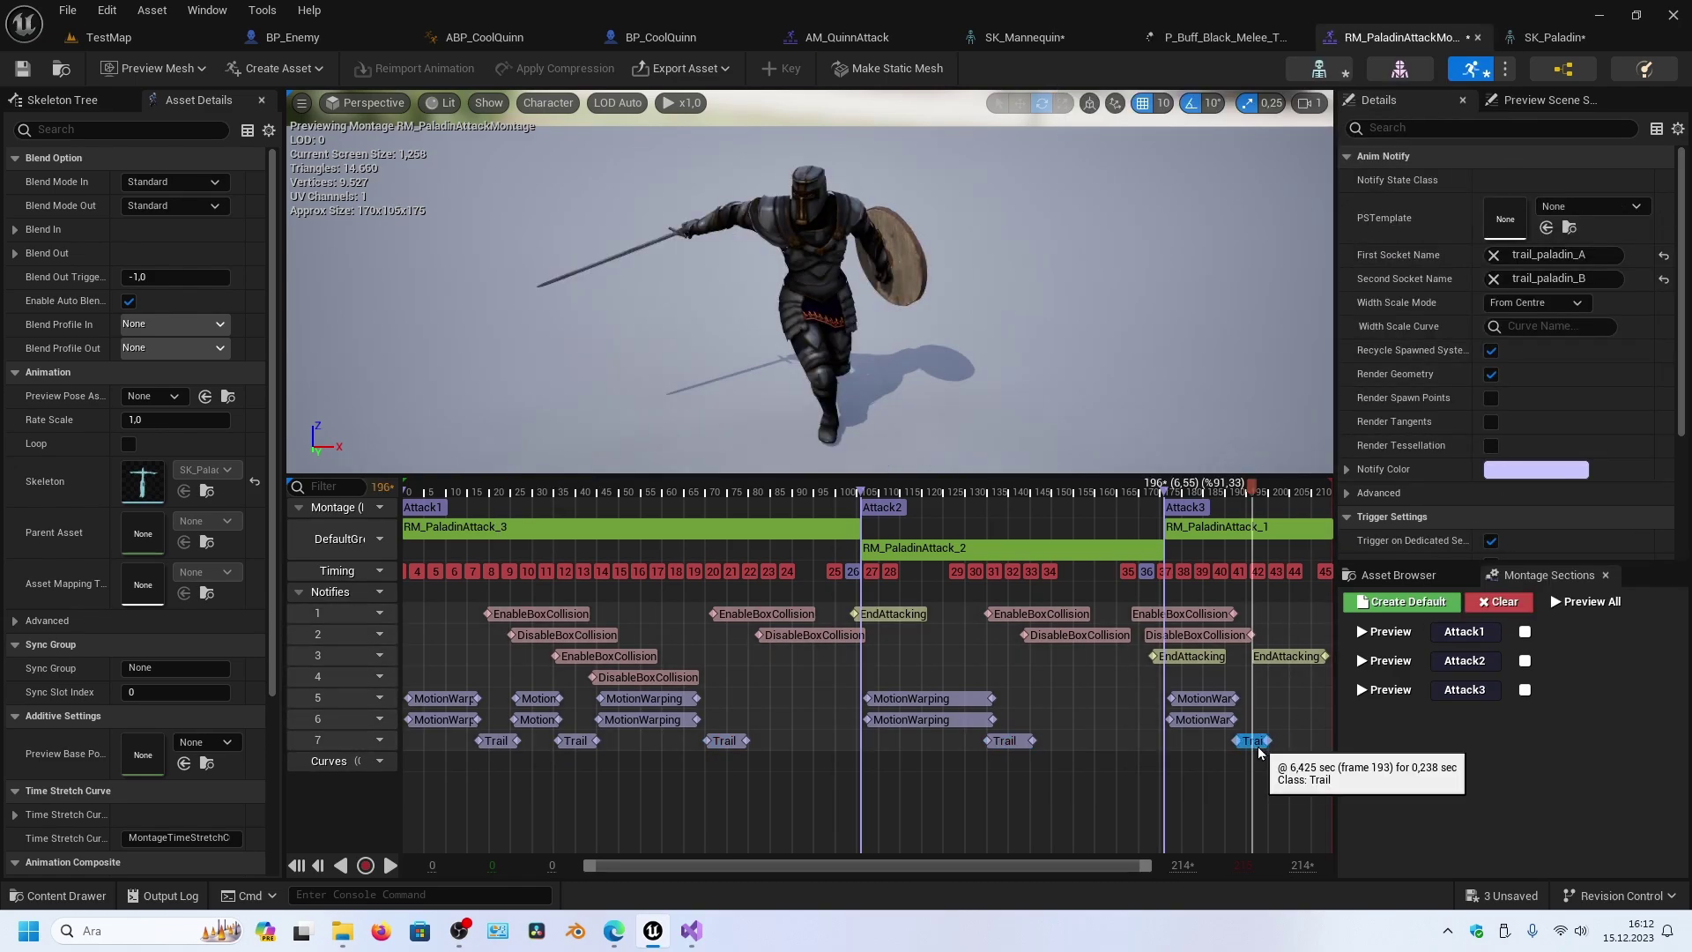
click(1569, 207)
text(black)
click(1606, 431)
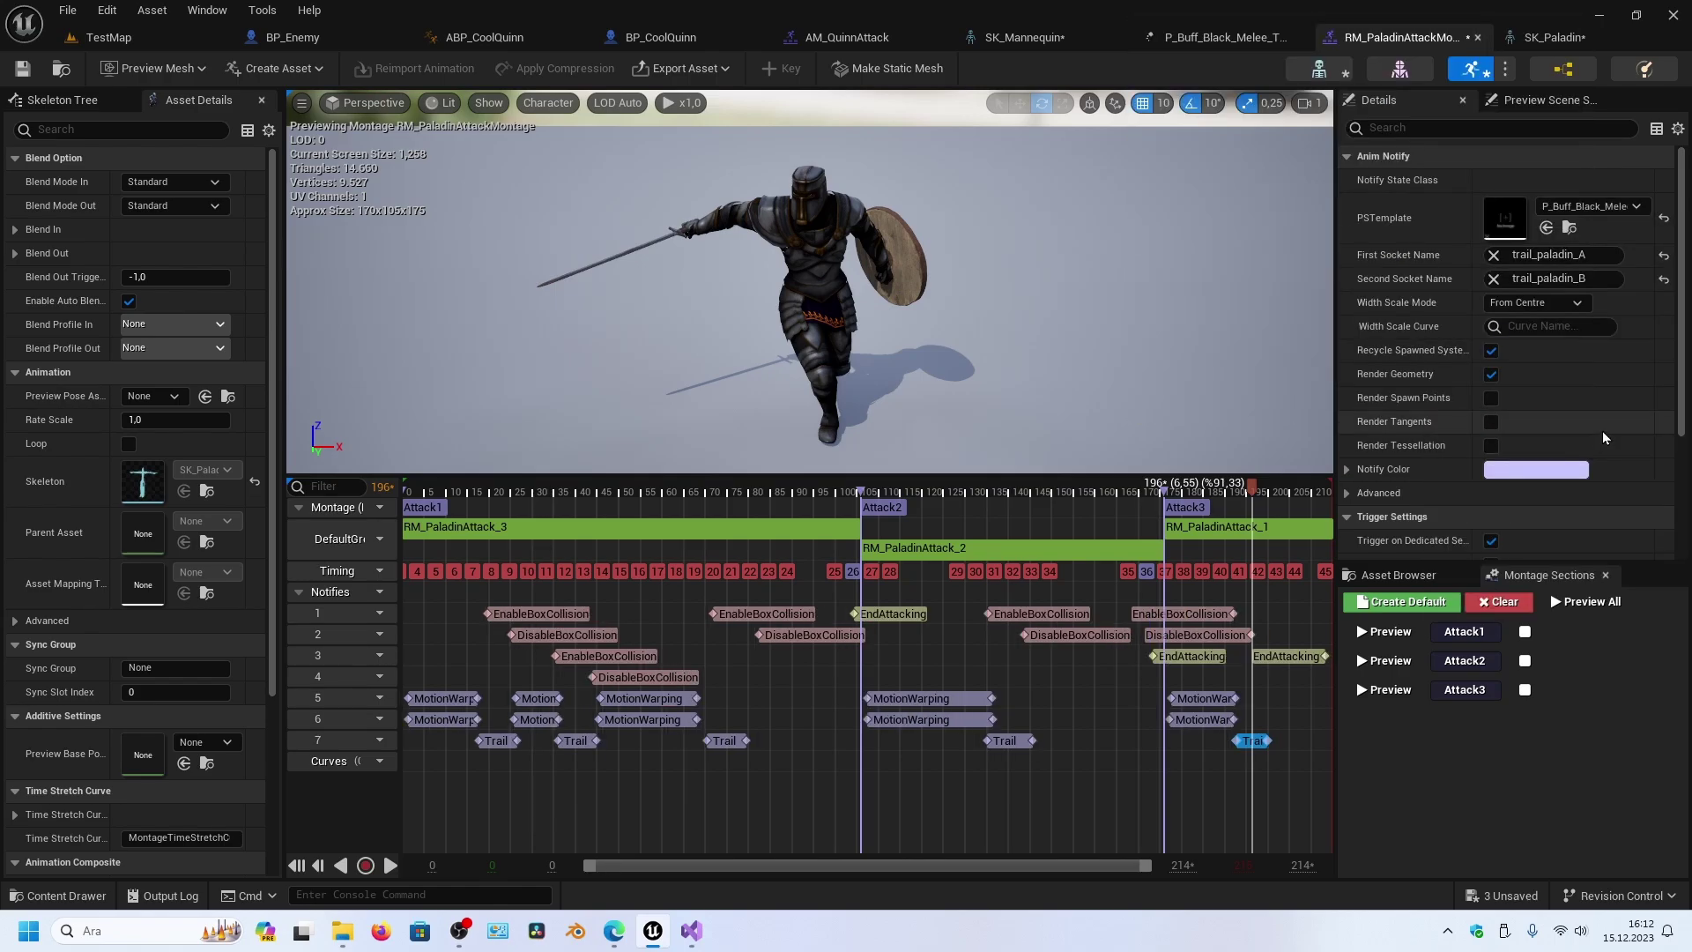
click(96, 37)
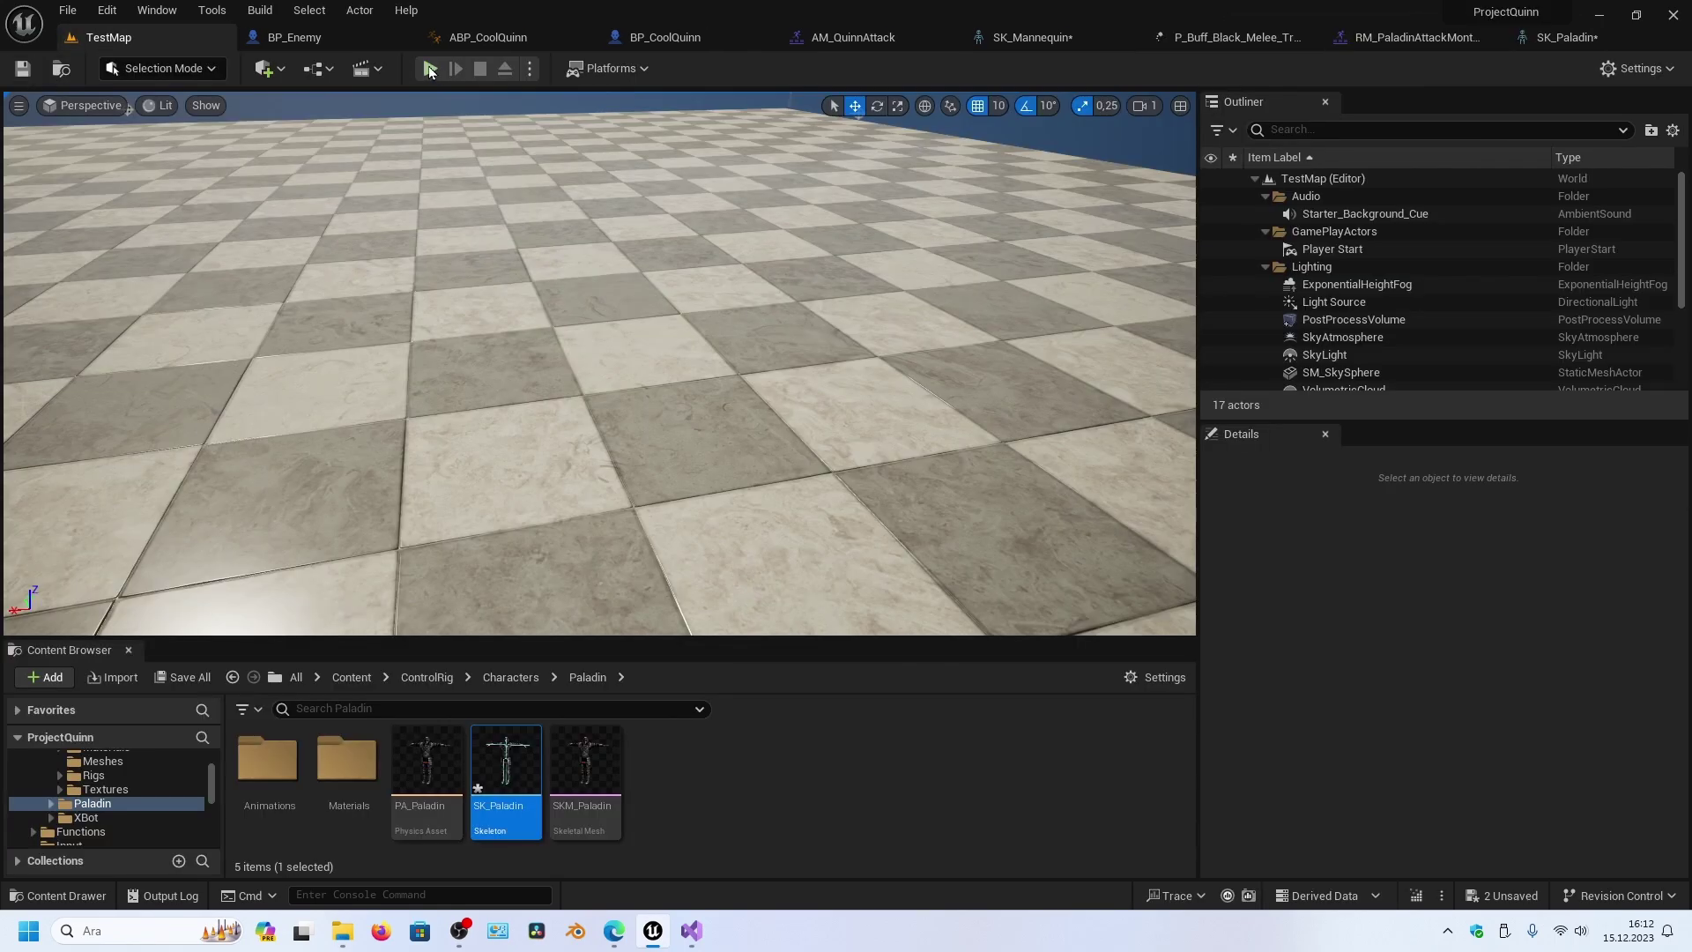
click(430, 67)
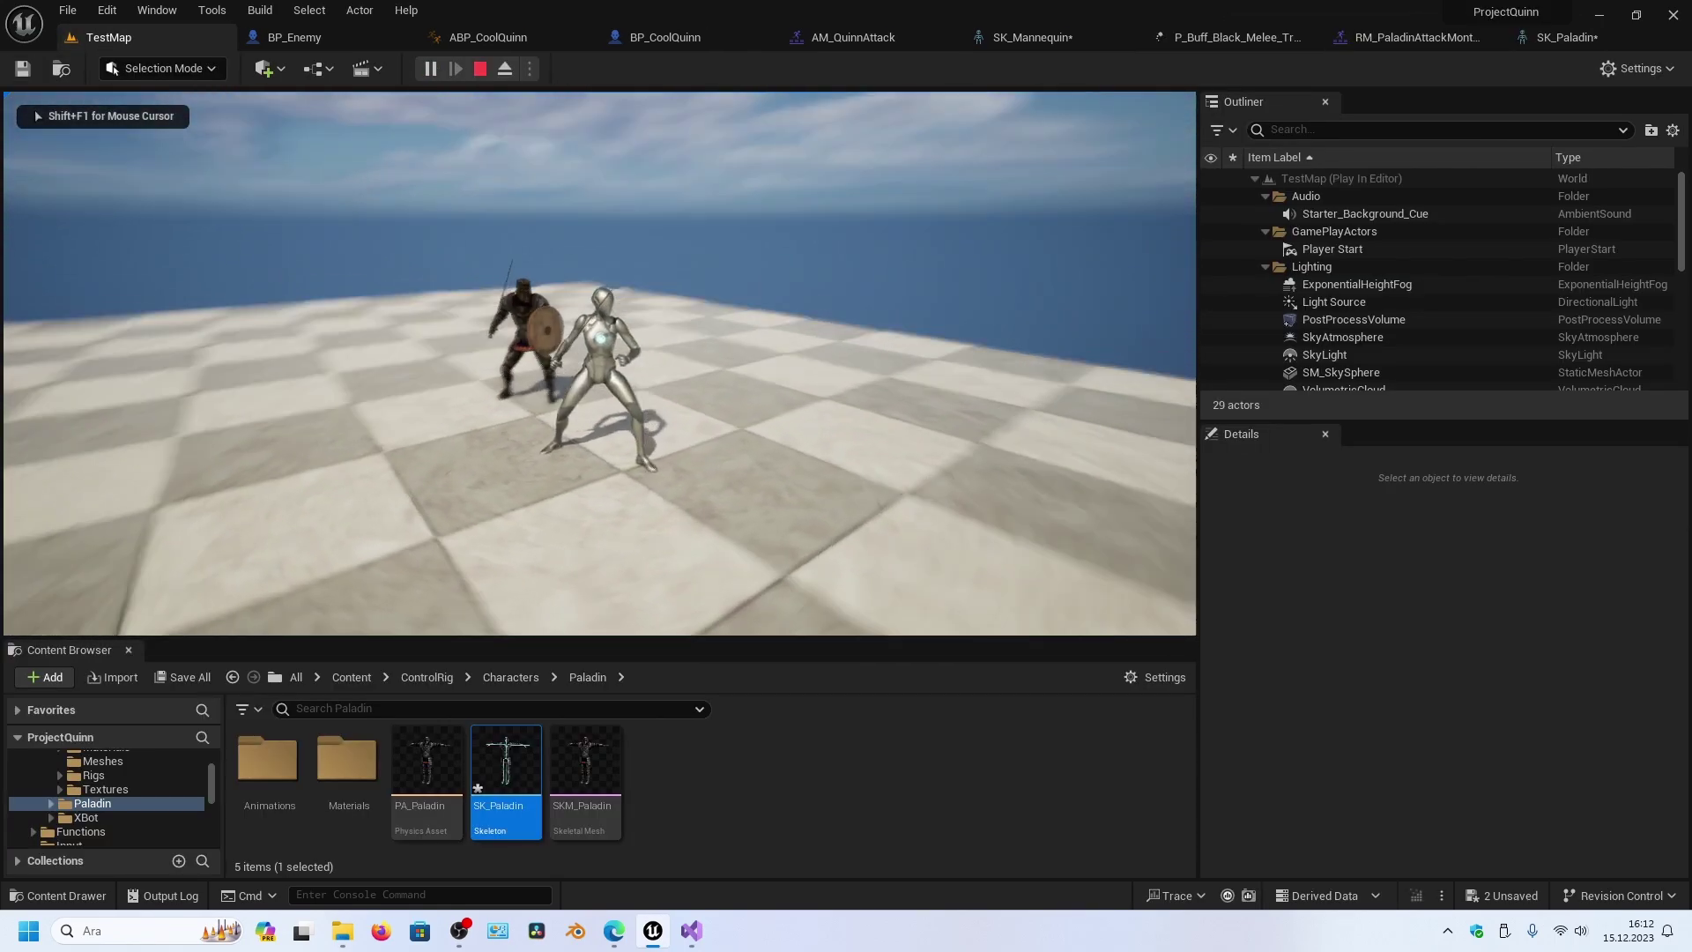